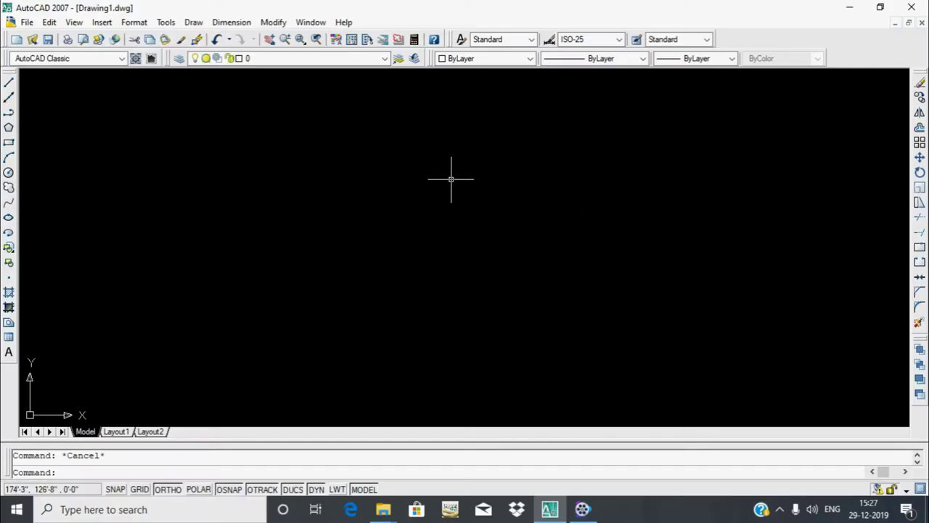
# Set drawing units (UN) to Engineering length, 0'-0" precision, with Inches as insertion scale
pyautogui.write('un')
pyautogui.press('Return')
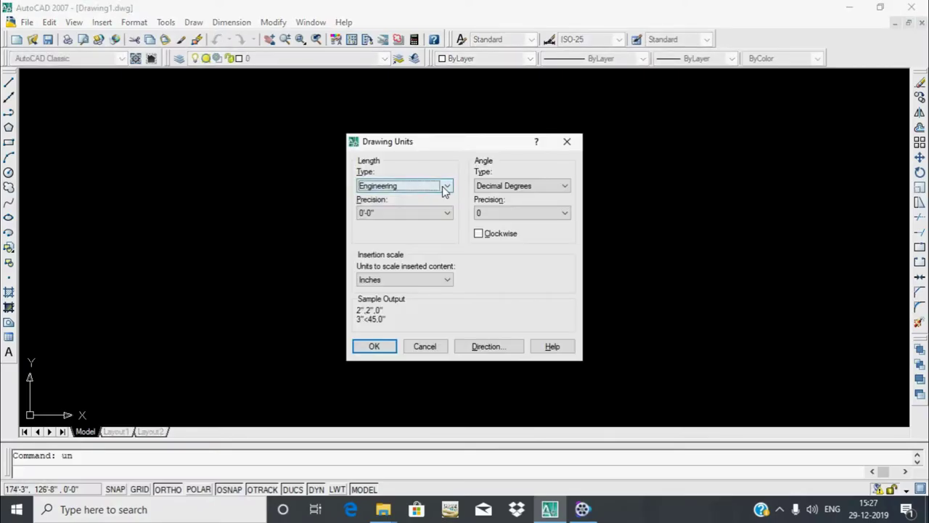
pyautogui.click(447, 186)
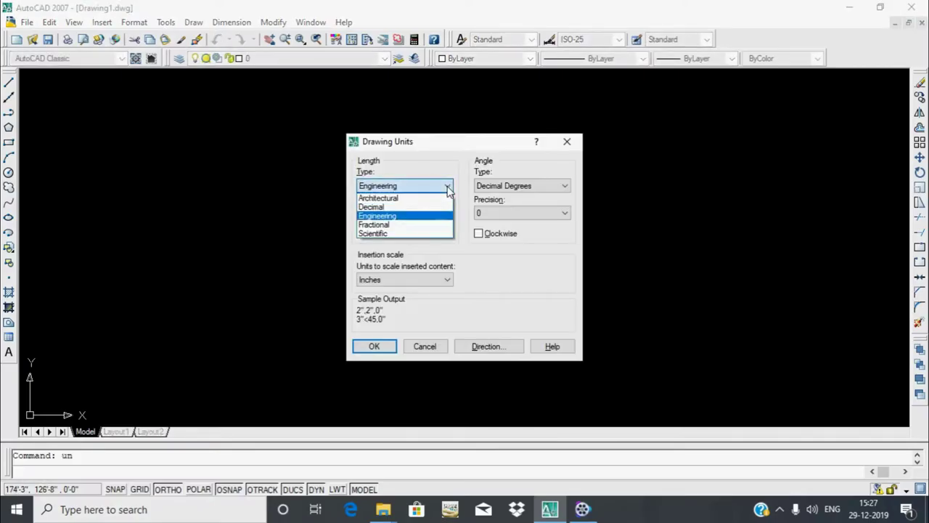
pyautogui.click(417, 214)
pyautogui.click(416, 221)
pyautogui.click(393, 281)
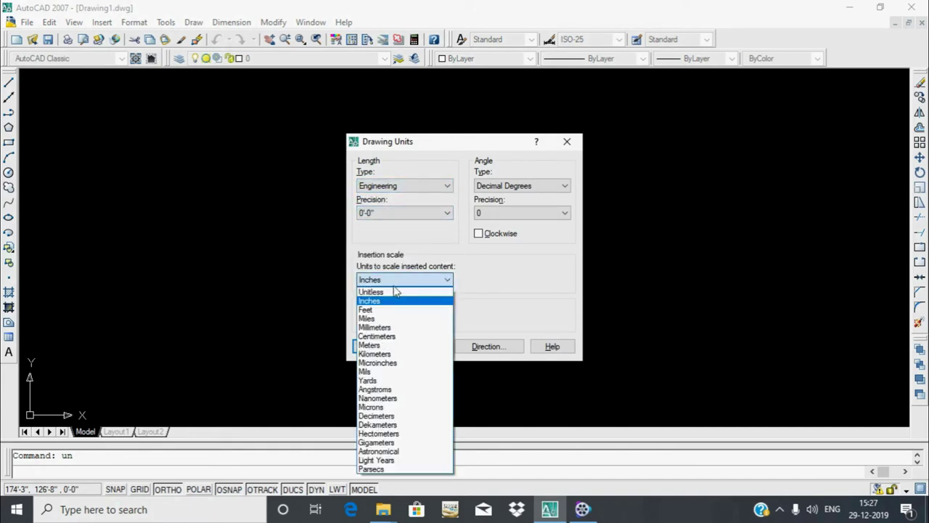
pyautogui.click(396, 301)
pyautogui.click(374, 348)
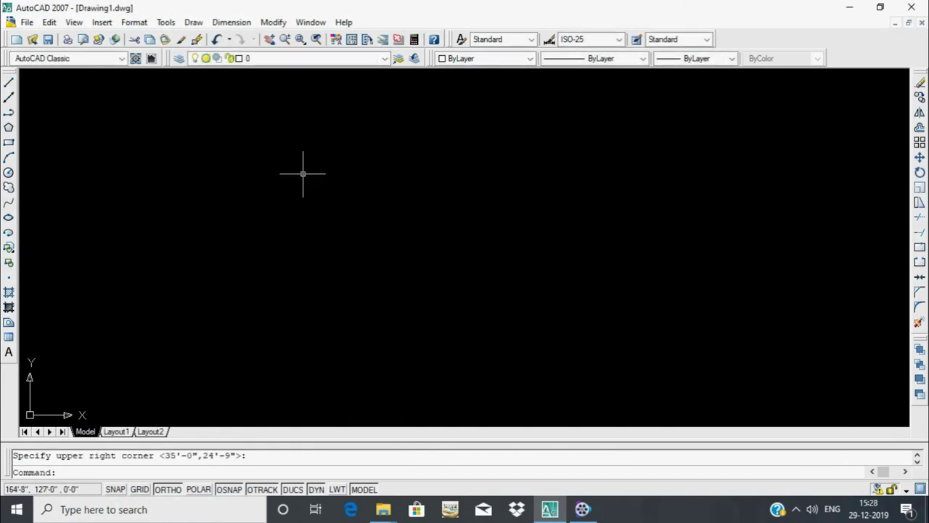
# Draw a 38' top line and a 51' right side going down from its end
pyautogui.write('l')
pyautogui.press('Return')
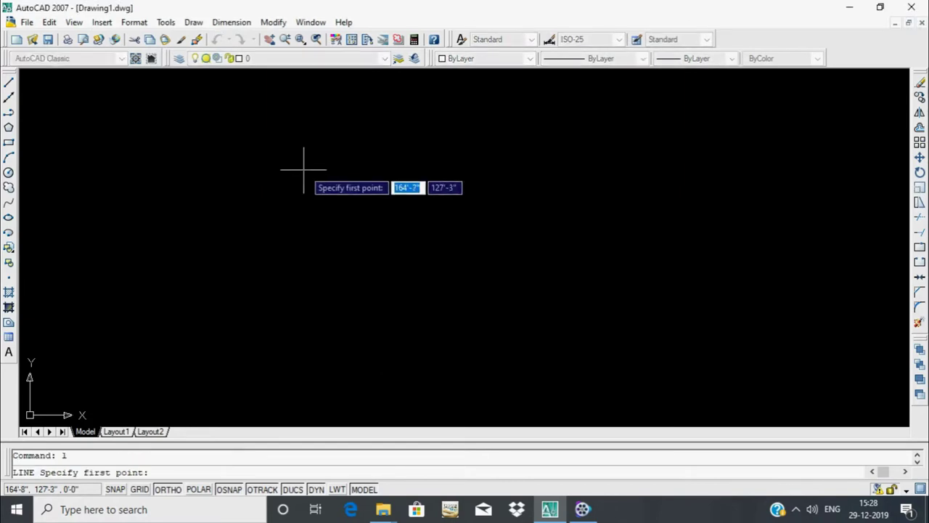
pyautogui.click(309, 142)
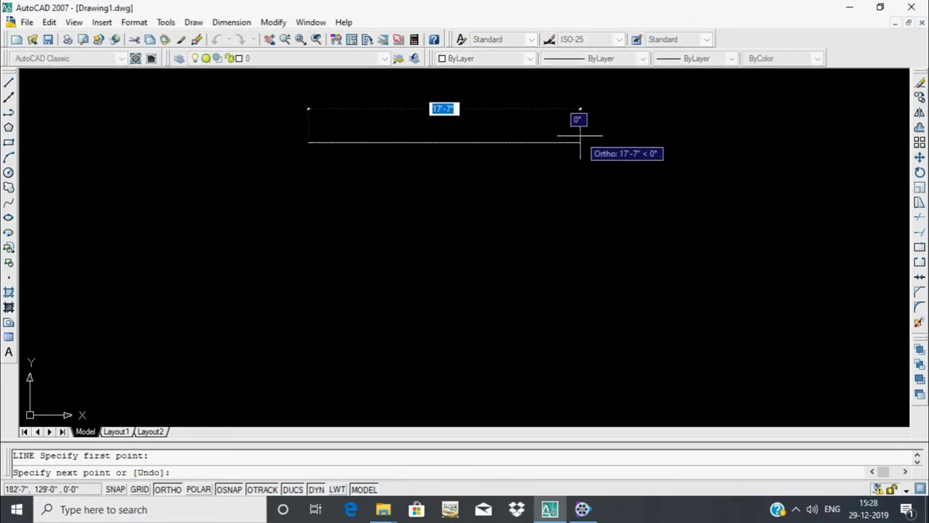
pyautogui.write('38')
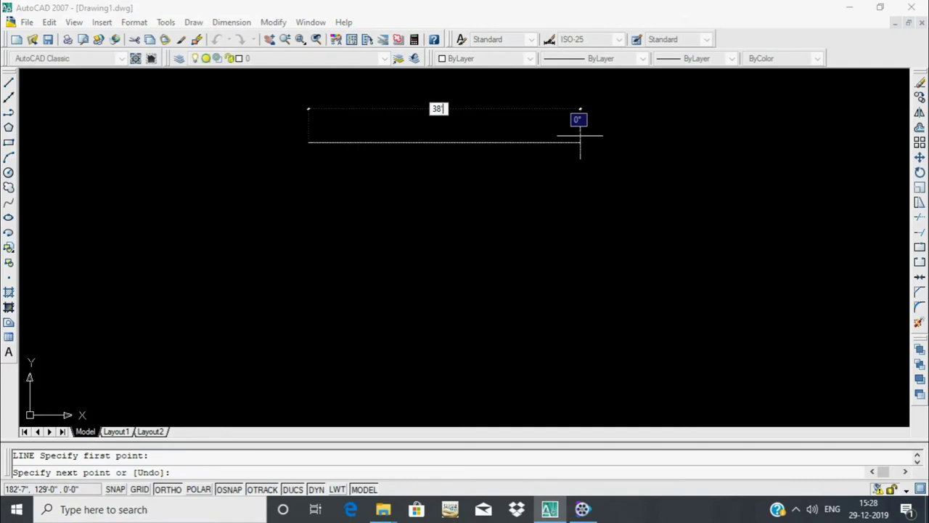
pyautogui.press('Return')
pyautogui.scroll(-3, 566, 207)
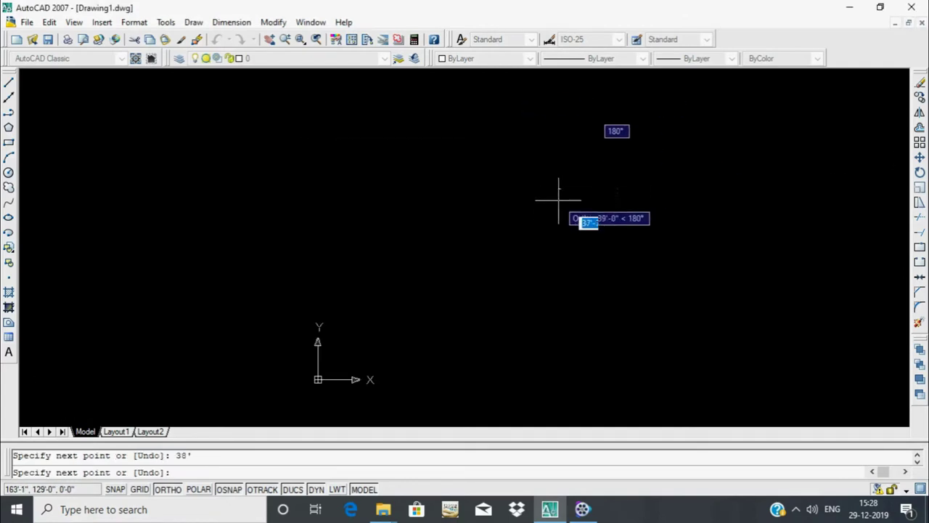
pyautogui.moveTo(608, 269)
pyautogui.mouseDown(button='middle')
pyautogui.moveTo(453, 248)
pyautogui.moveTo(321, 306)
pyautogui.mouseUp(button='middle')
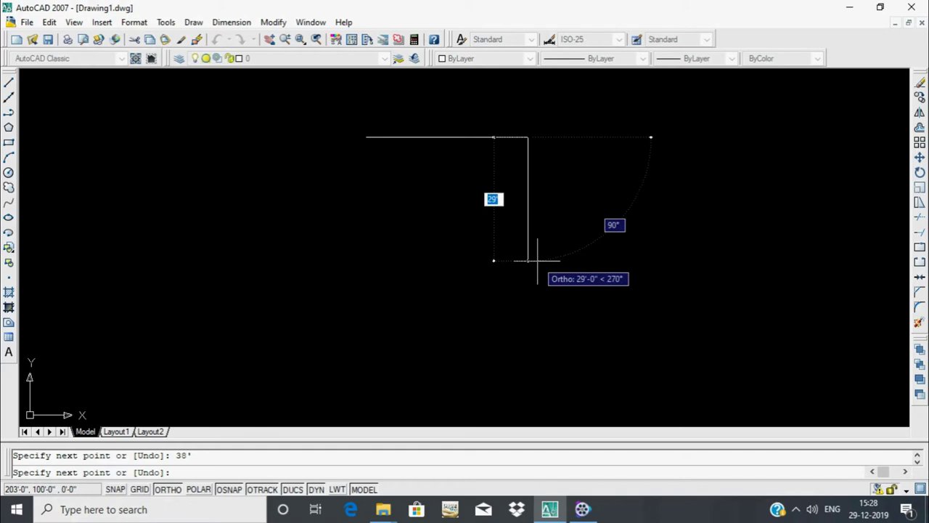
pyautogui.write('51')
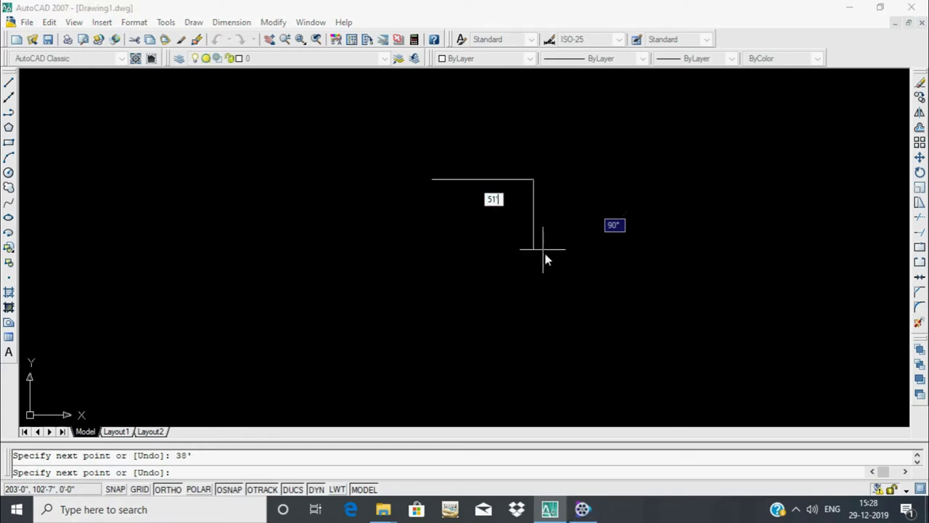
pyautogui.press('Return')
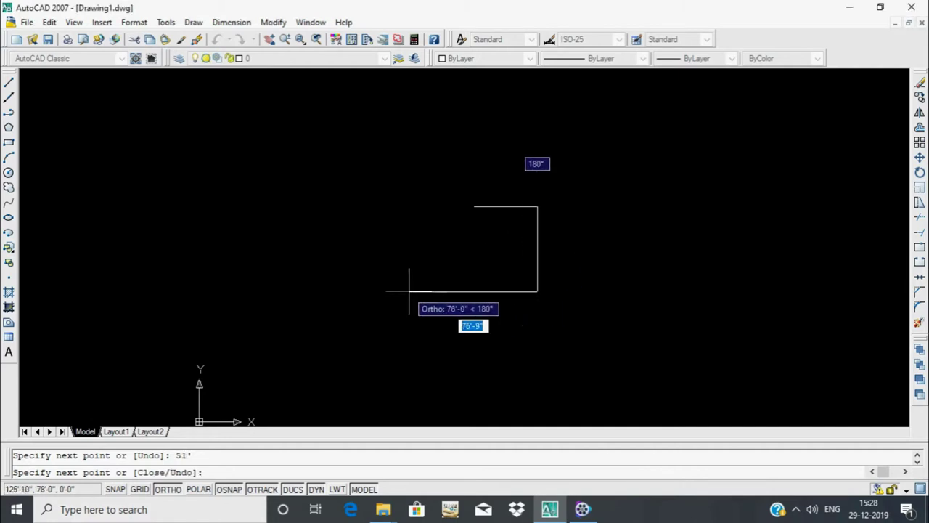
pyautogui.scroll(3, 498, 304)
# Draw a 51' left side down from the top-left corner and centre the outline in view
pyautogui.press('Return')
pyautogui.press('Return')
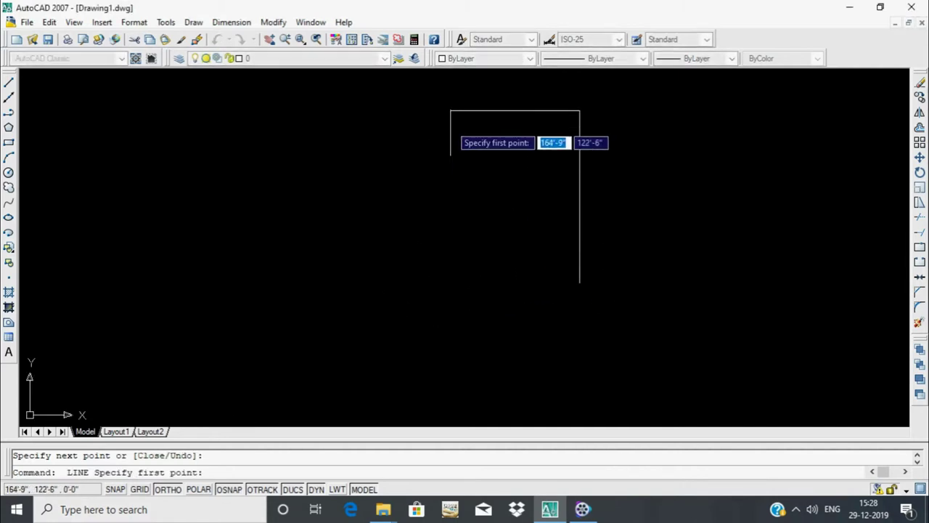
pyautogui.click(451, 110)
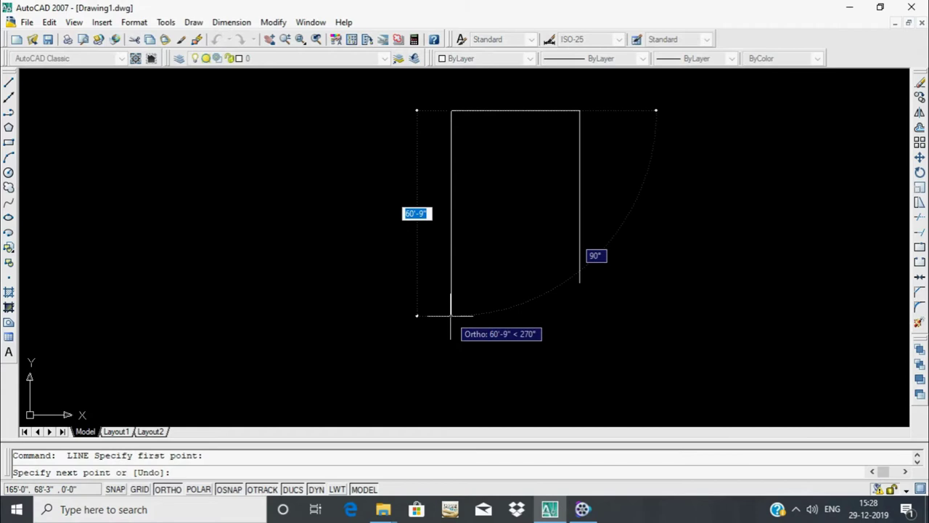
pyautogui.write('51')
pyautogui.press('Return')
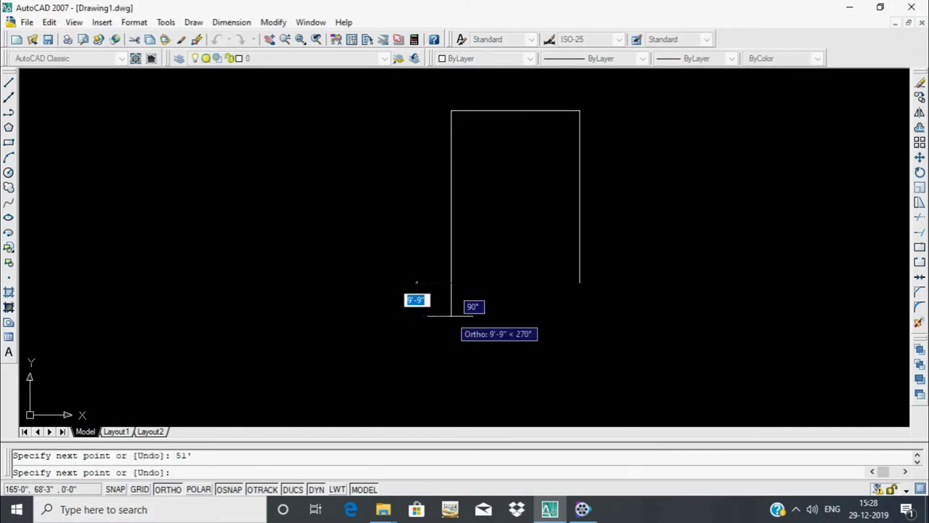
pyautogui.press('Return')
pyautogui.scroll(5, 499, 189)
pyautogui.moveTo(533, 144); pyautogui.dragTo(452, 230, button='middle')
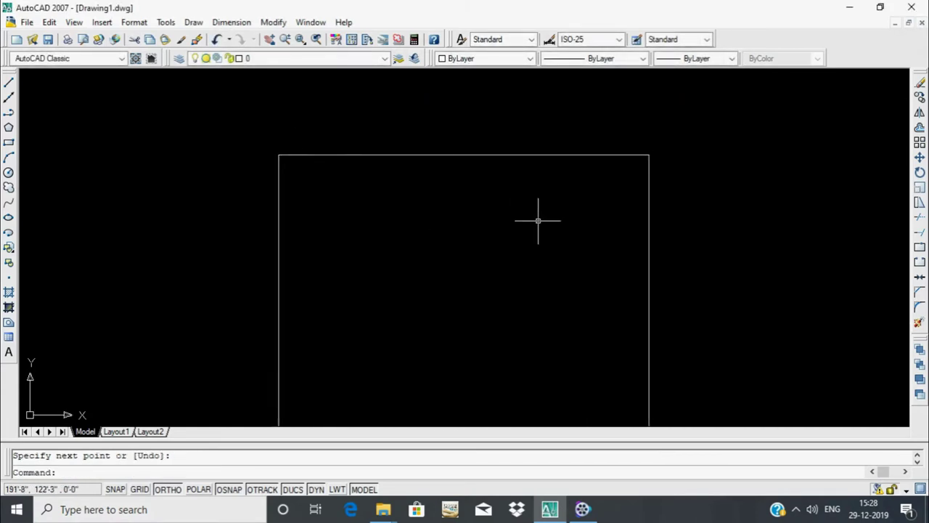
# Offset the top, right and left edges 9" inward to form wall thickness
pyautogui.write('o')
pyautogui.press('Return')
pyautogui.write('9')
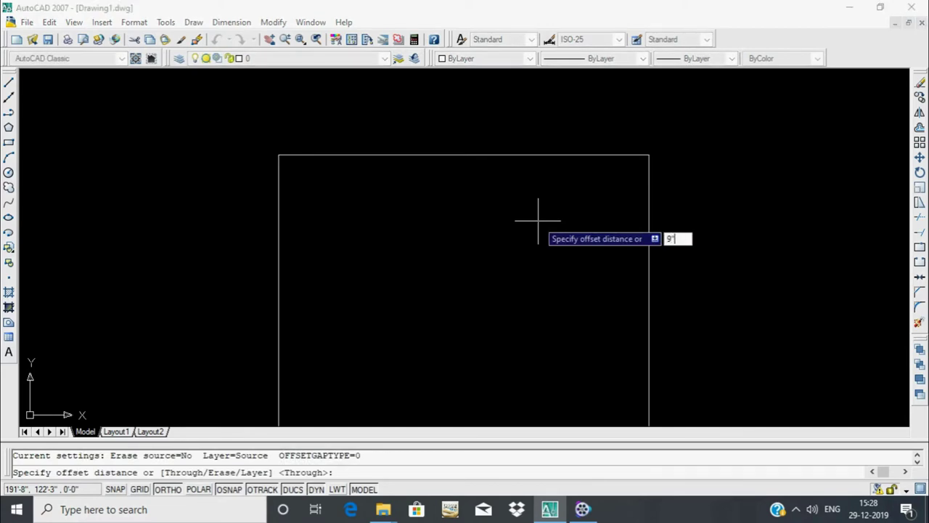
pyautogui.press('Return')
pyautogui.click(551, 155)
pyautogui.click(553, 202)
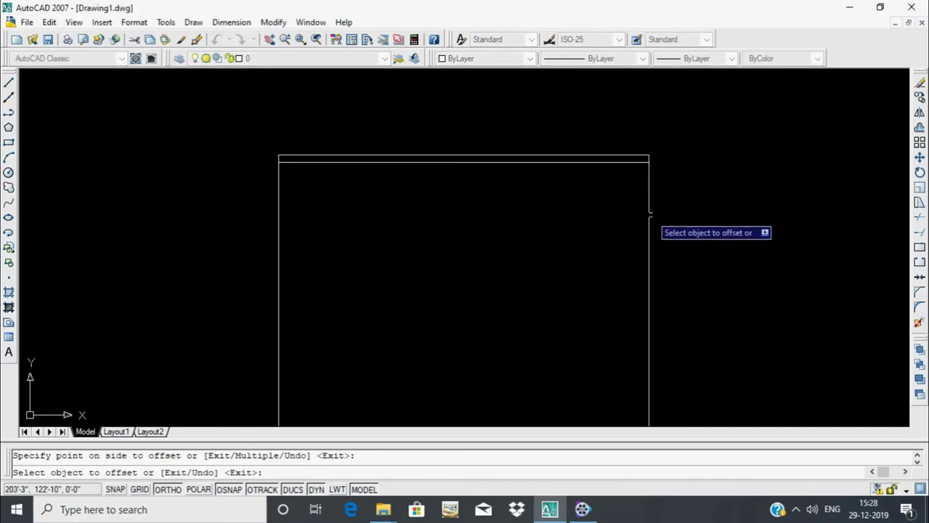
pyautogui.click(651, 215)
pyautogui.click(363, 222)
pyautogui.click(279, 215)
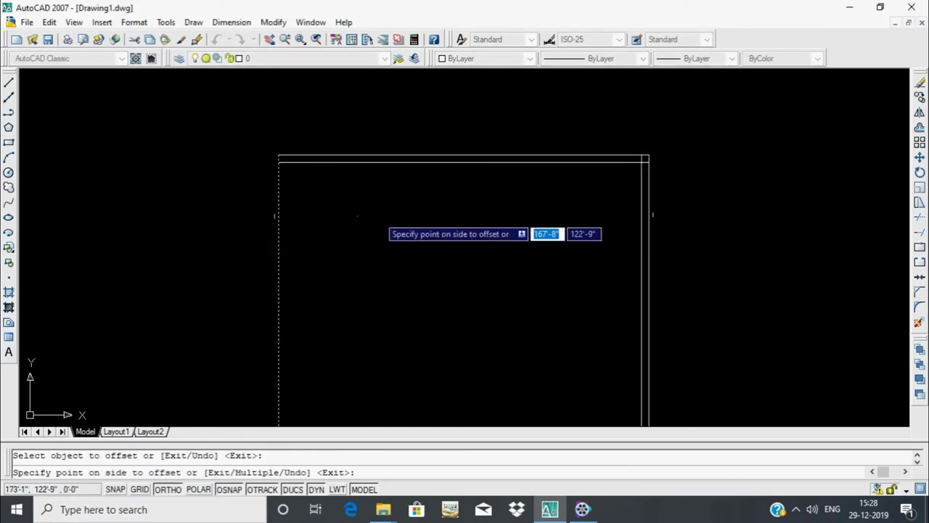
pyautogui.click(357, 216)
# Offset cross-lines 2'-11" below the inner top wall, then 9" below that
pyautogui.press('Return')
pyautogui.press('Return')
pyautogui.write("2'-11")
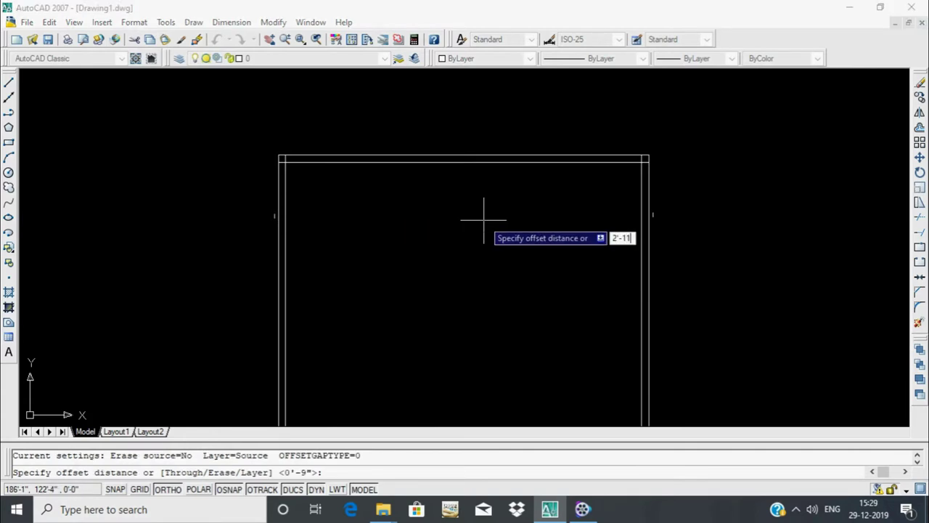
pyautogui.press('Return')
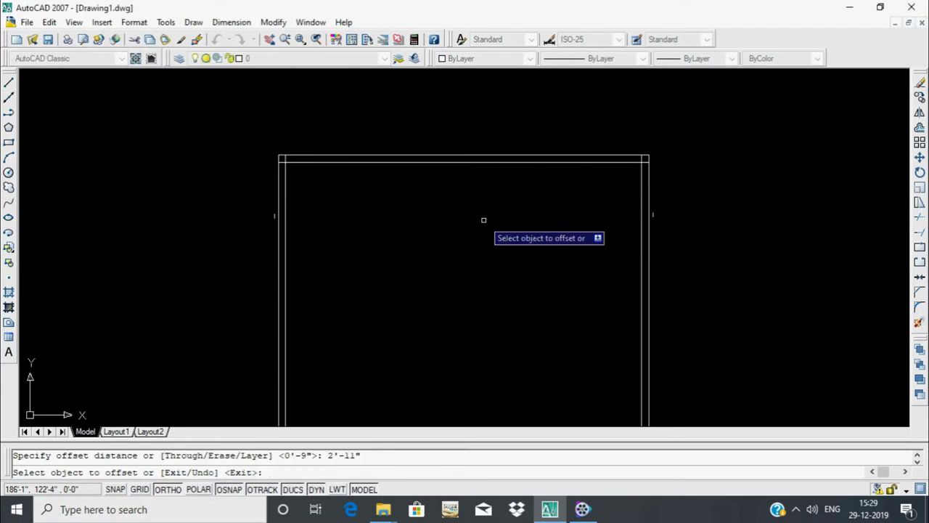
pyautogui.click(467, 155)
pyautogui.click(467, 204)
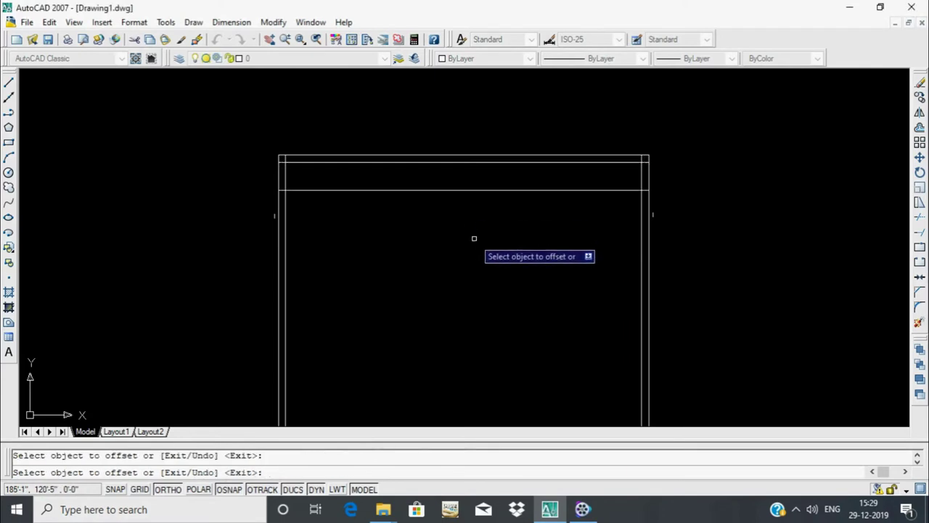
pyautogui.press('Return')
pyautogui.press('Return')
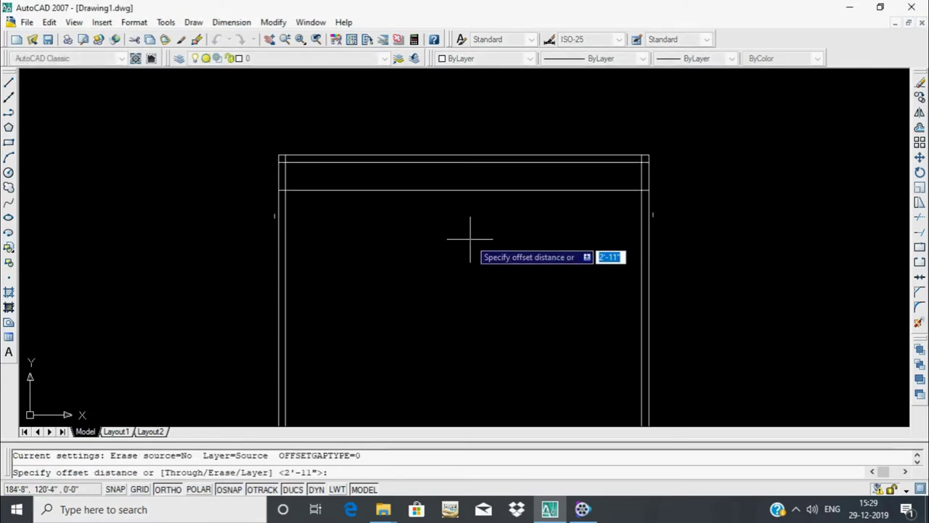
pyautogui.write('9')
pyautogui.press('Return')
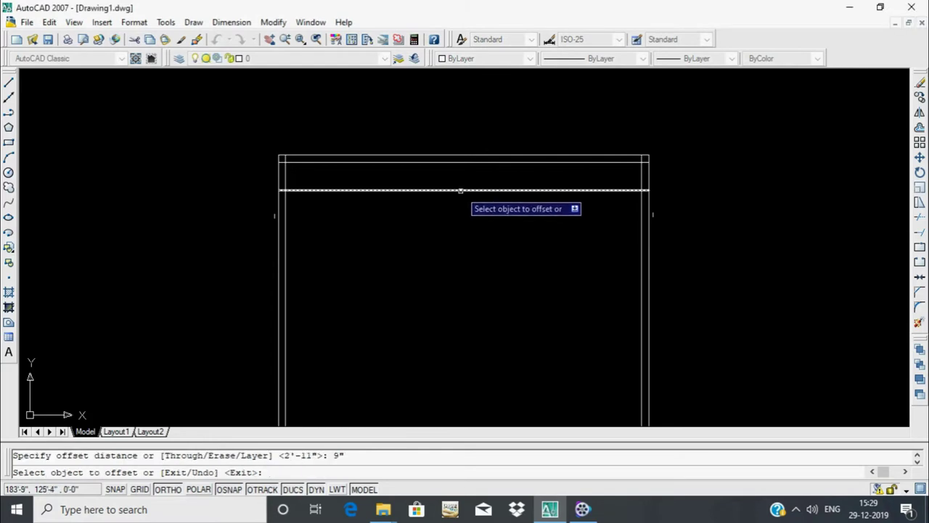
pyautogui.click(460, 190)
pyautogui.click(476, 248)
# Offset another cross-line 11' further down, then a thin copy just below it
pyautogui.press('Return')
pyautogui.press('Return')
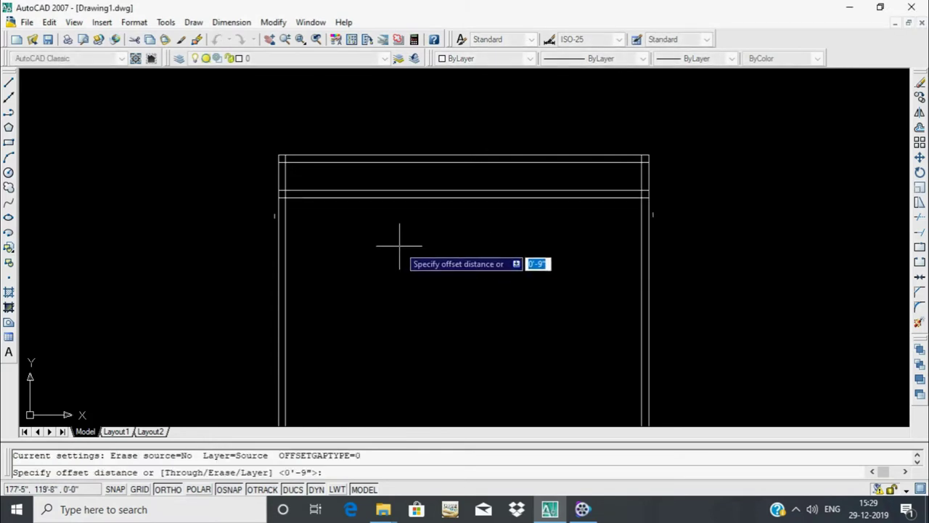
pyautogui.write('11')
pyautogui.press('Return')
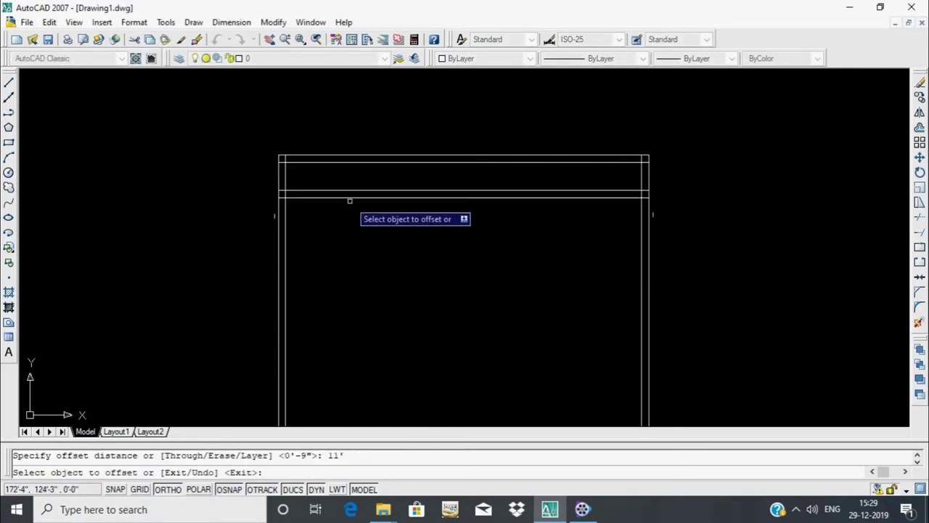
pyautogui.click(352, 196)
pyautogui.click(399, 325)
pyautogui.press('Return')
pyautogui.press('Return')
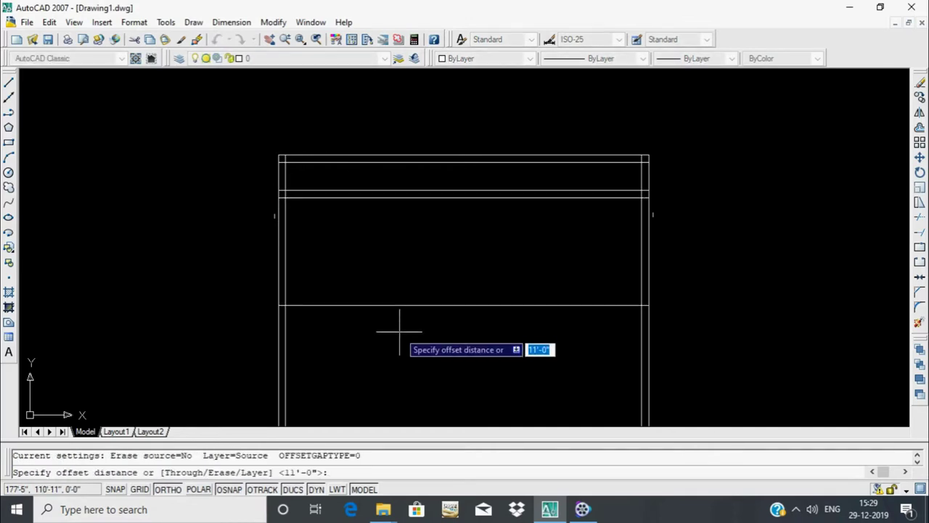
pyautogui.write('4.5')
pyautogui.press('Return')
pyautogui.click(522, 306)
pyautogui.click(551, 363)
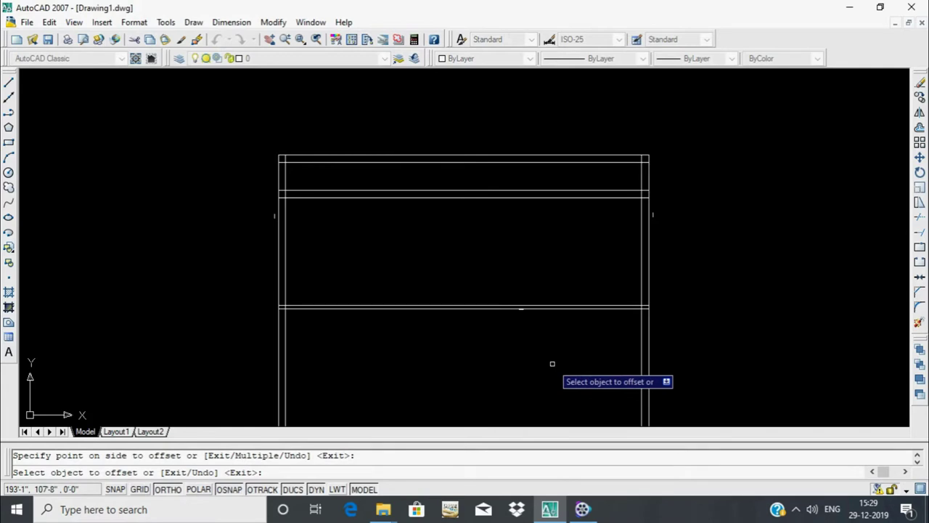
# Offset a horizontal line 4' down, then a 4.5 copy to make a double wall
pyautogui.moveTo(449, 378); pyautogui.dragTo(442, 257, button='middle')
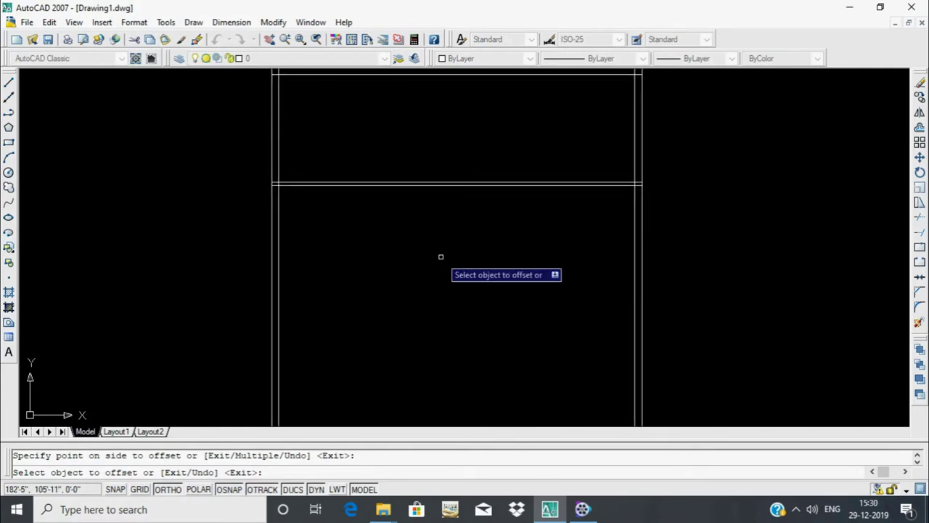
pyautogui.press('Return')
pyautogui.press('Return')
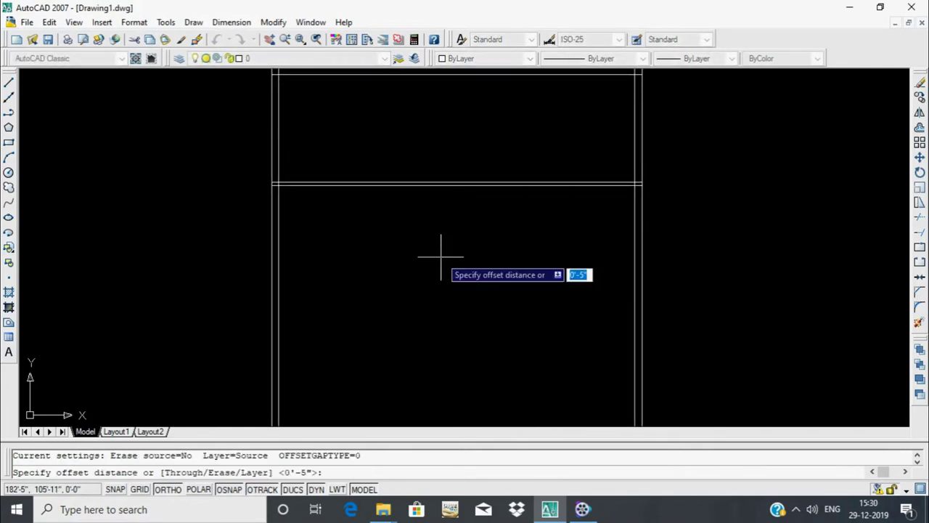
pyautogui.write('4')
pyautogui.press('Return')
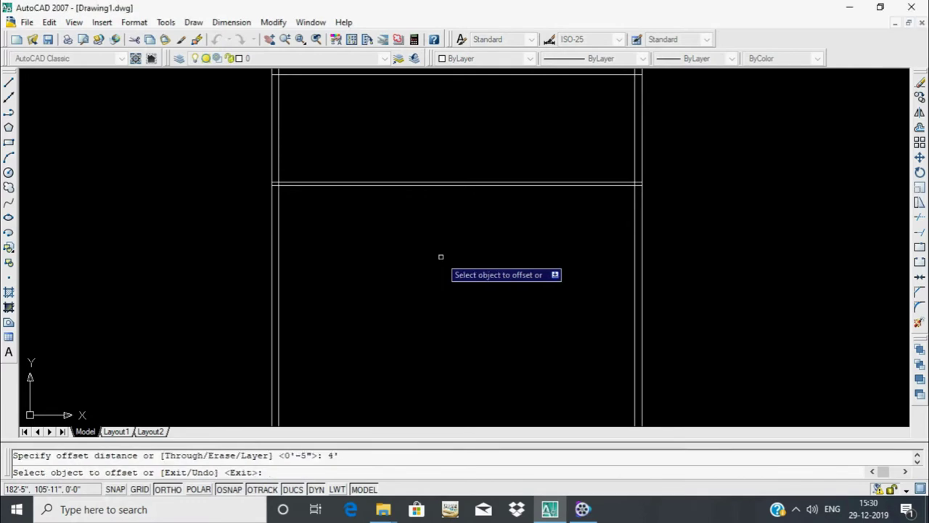
pyautogui.click(369, 187)
pyautogui.click(374, 267)
pyautogui.press('Return')
pyautogui.press('Return')
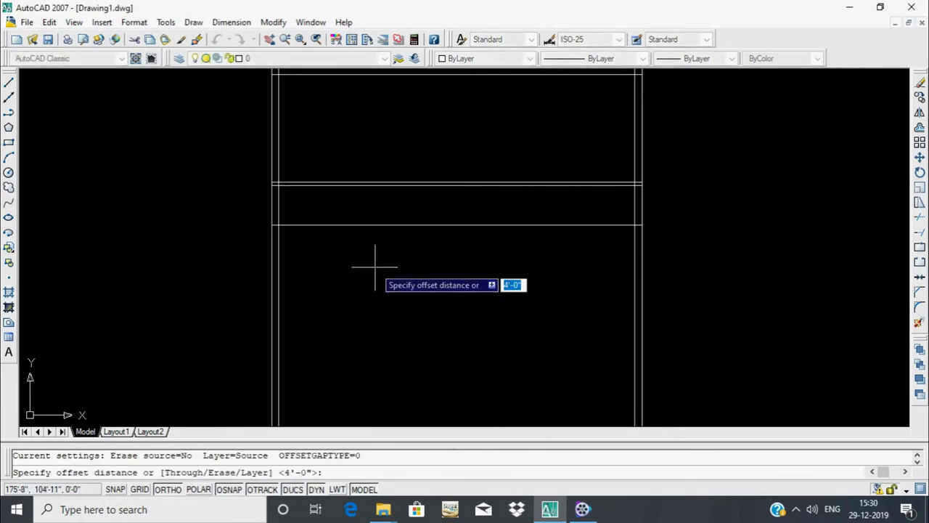
pyautogui.write(' 4')
pyautogui.press('Return')
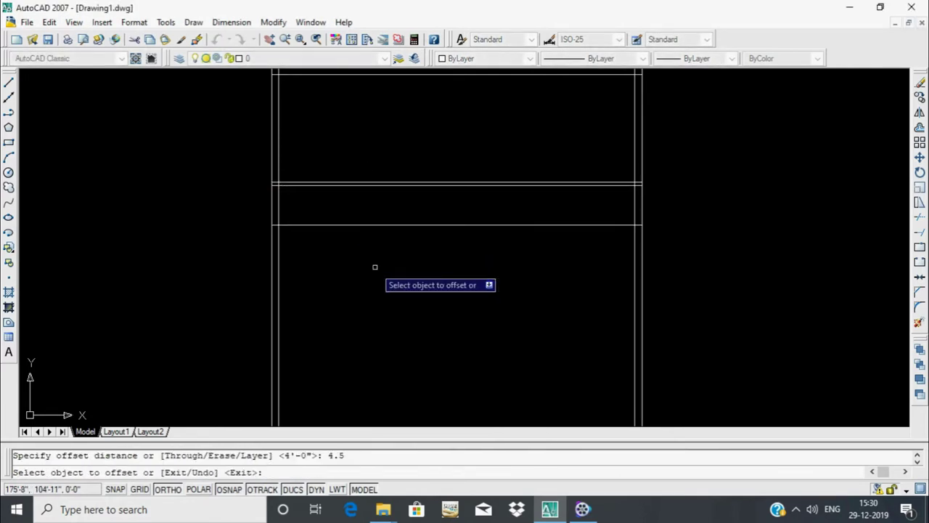
pyautogui.click(385, 226)
pyautogui.click(417, 305)
# Offset the lower wall line 10' down, then set up a 9" offset
pyautogui.press('Return')
pyautogui.press('Return')
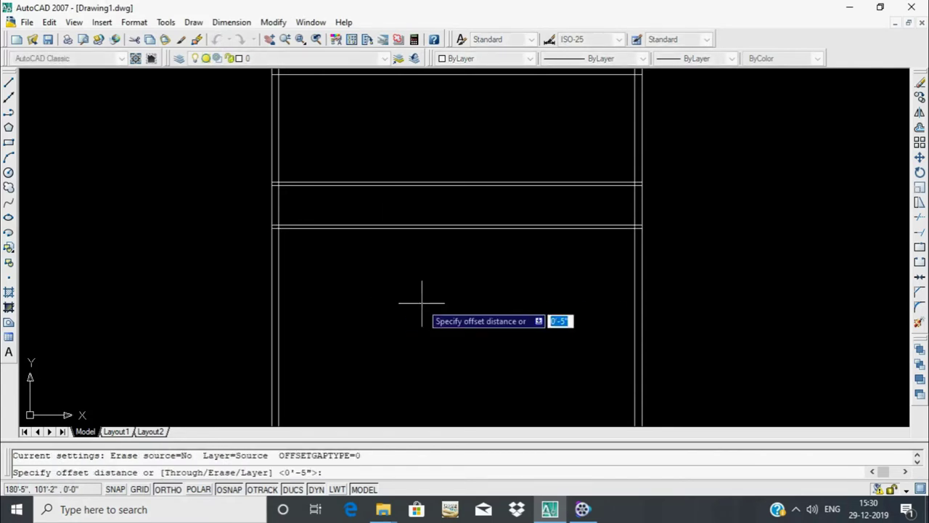
pyautogui.press('Return')
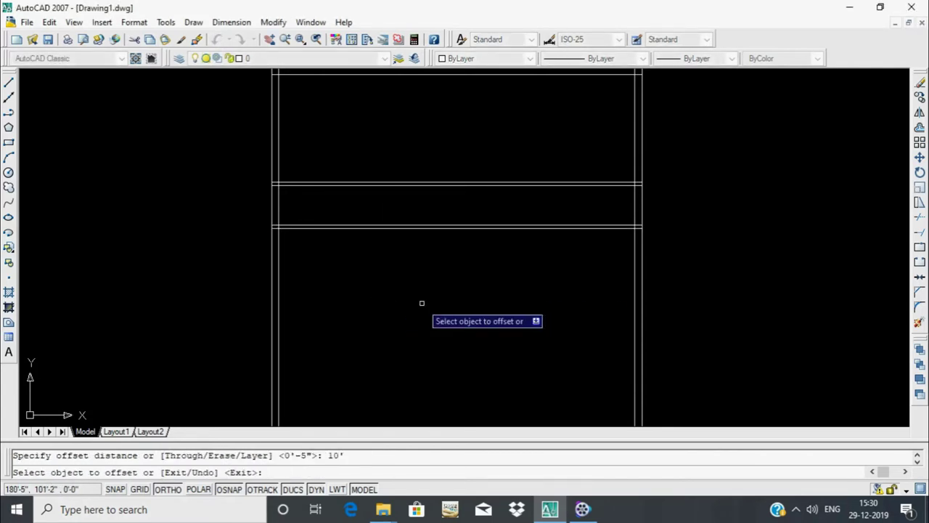
pyautogui.click(360, 226)
pyautogui.click(363, 312)
pyautogui.press('Return')
pyautogui.press('Return')
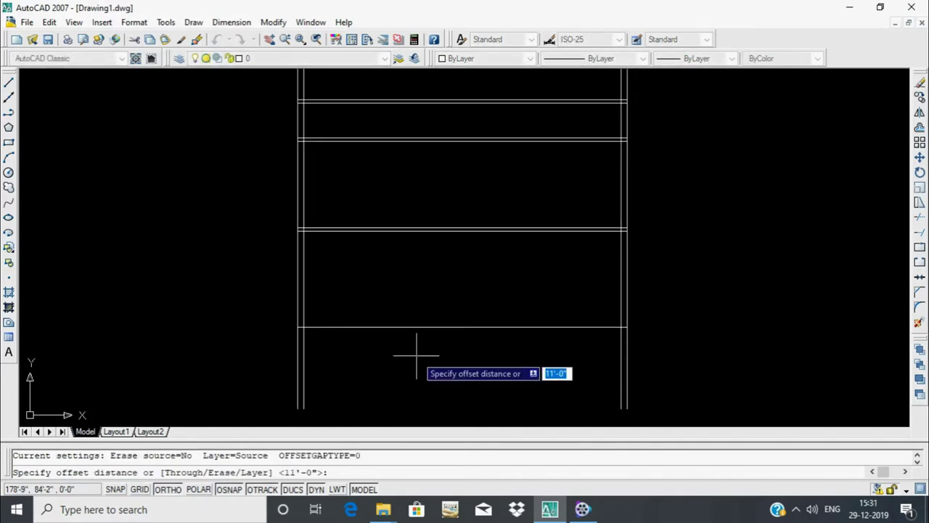
pyautogui.write('9')
pyautogui.press('Return')
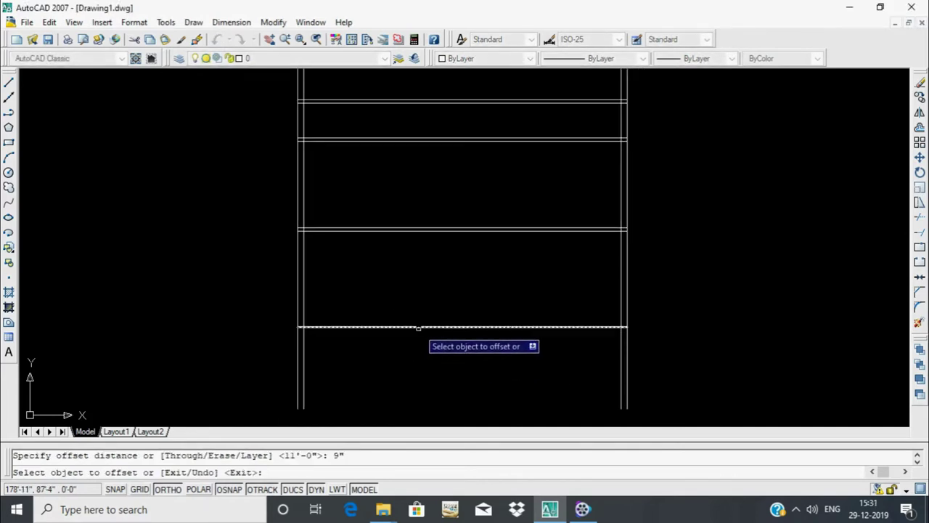
pyautogui.click(418, 327)
pyautogui.press('Return')
pyautogui.press('Return')
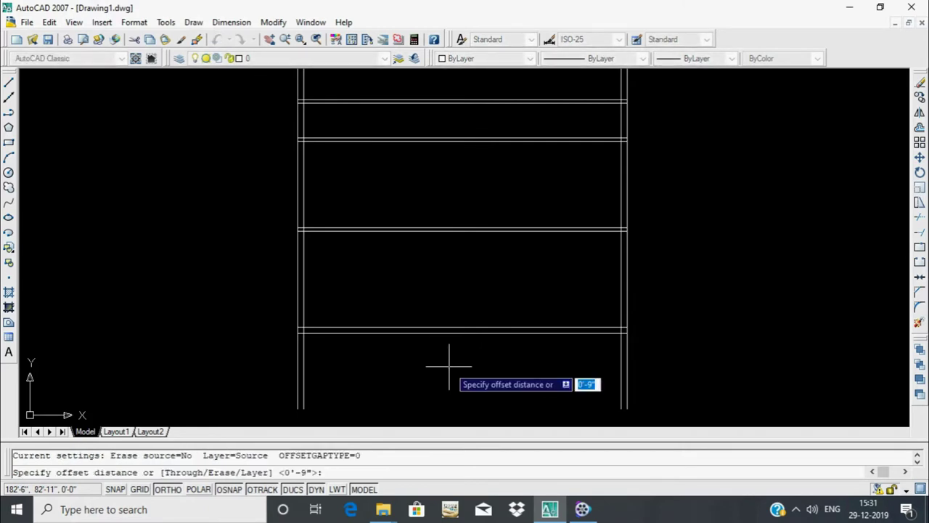
# Offset the bottom wall line 8' further down
pyautogui.write('8')
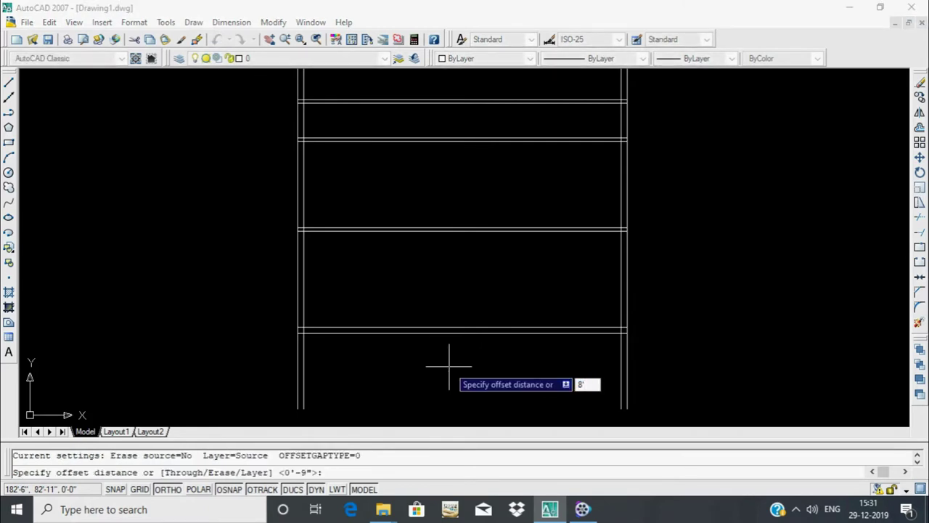
pyautogui.press('Return')
pyautogui.click(450, 330)
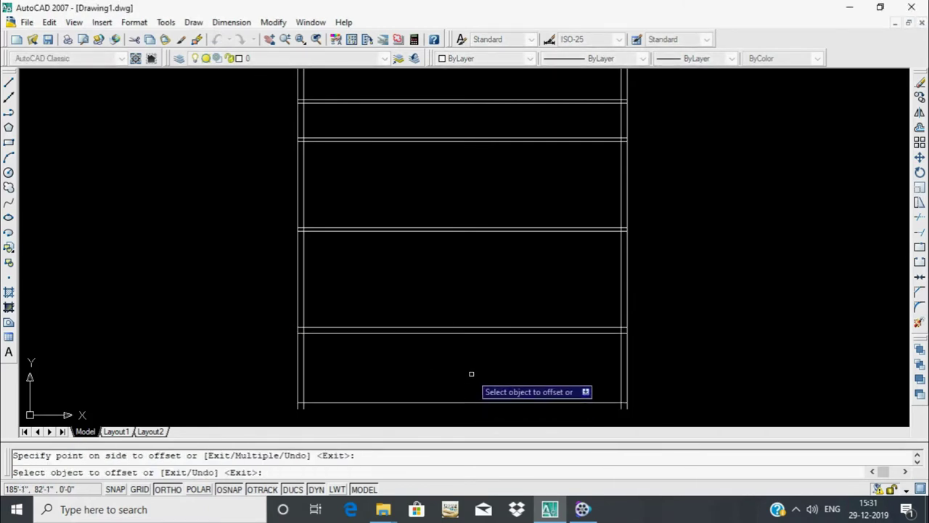
pyautogui.click(473, 376)
pyautogui.moveTo(472, 375); pyautogui.dragTo(464, 361, button='middle')
# Offset the bottom wall line 9' down and recentre the whole plan
pyautogui.press('Return')
pyautogui.press('Return')
pyautogui.write('9')
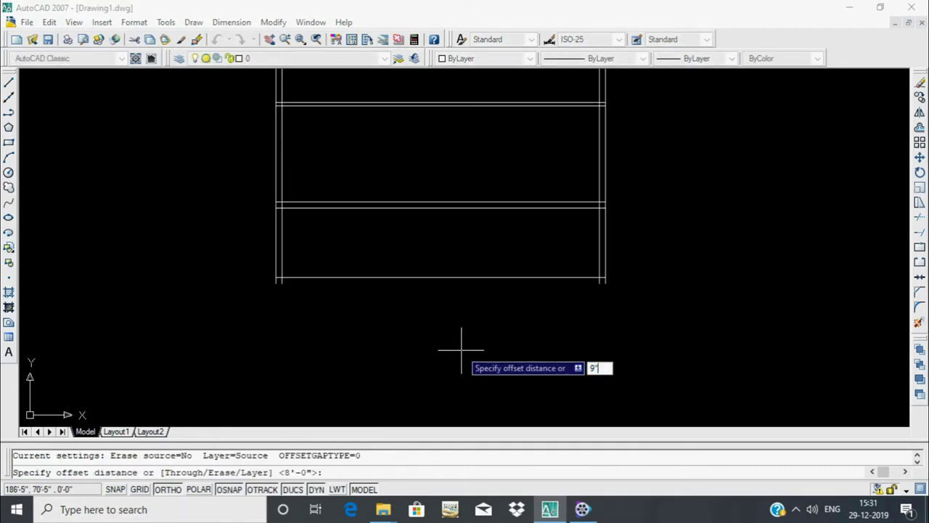
pyautogui.press('Return')
pyautogui.click(501, 278)
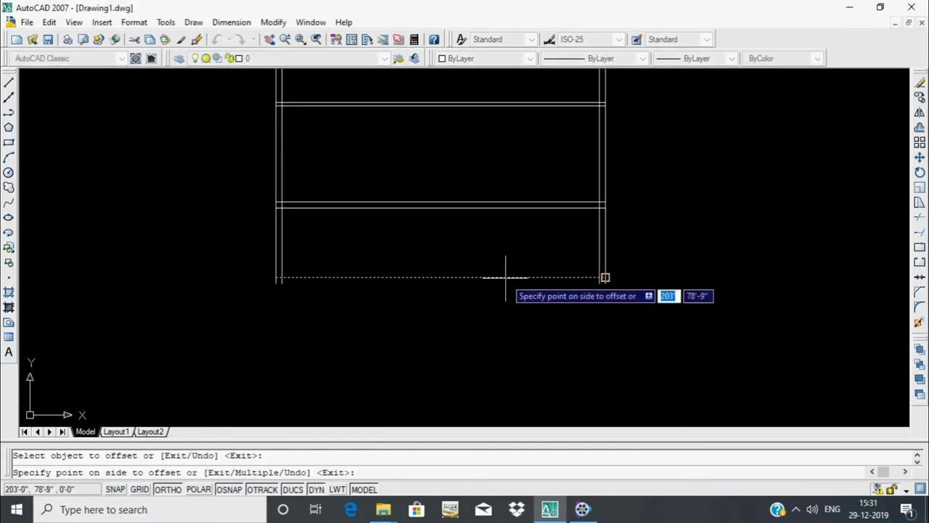
pyautogui.click(509, 305)
pyautogui.scroll(-2, 508, 246)
pyautogui.moveTo(520, 254); pyautogui.dragTo(517, 281, button='middle')
pyautogui.press('Return')
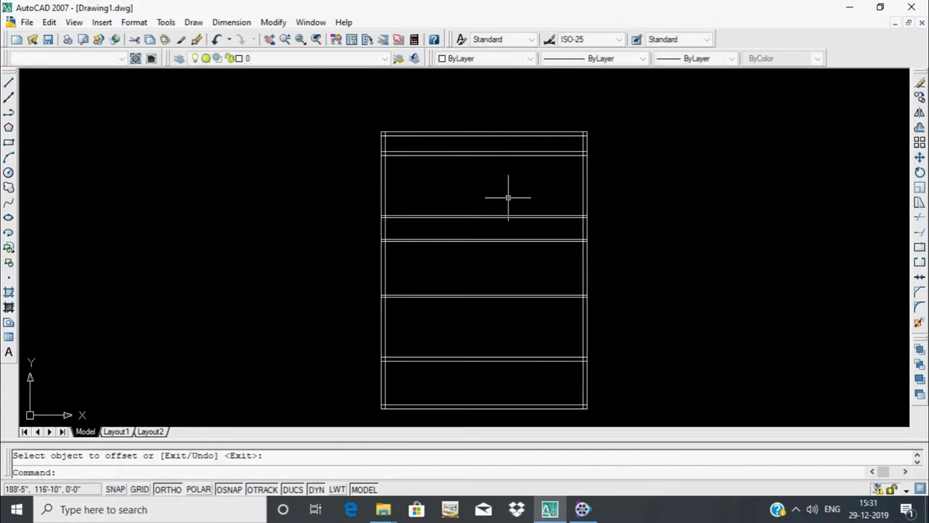
pyautogui.press('Return')
# Offset the left outer wall 12' inward, then 4.5 more for a double wall
pyautogui.write('12')
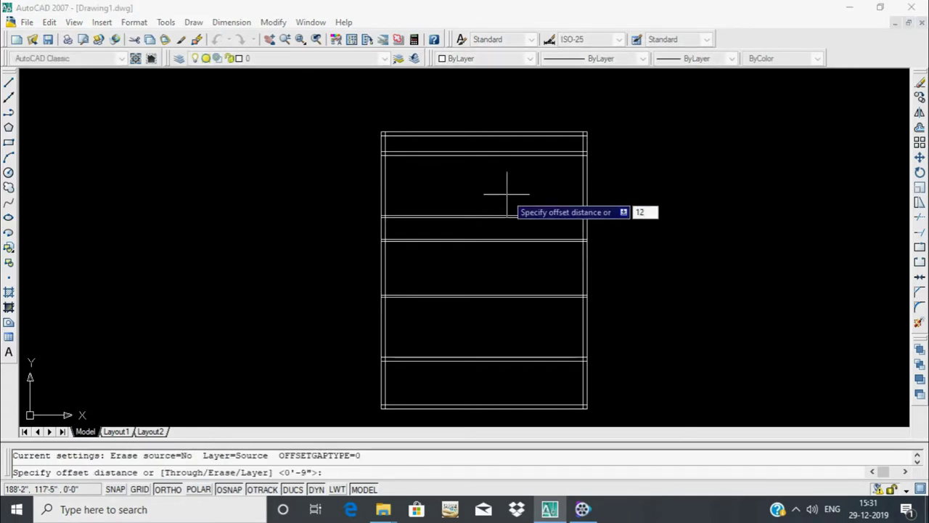
pyautogui.press('Return')
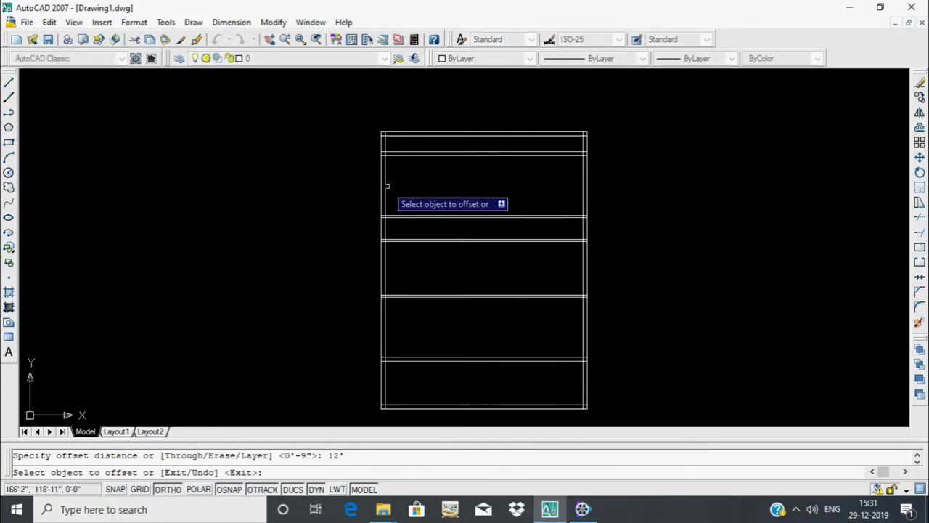
pyautogui.click(385, 186)
pyautogui.click(465, 195)
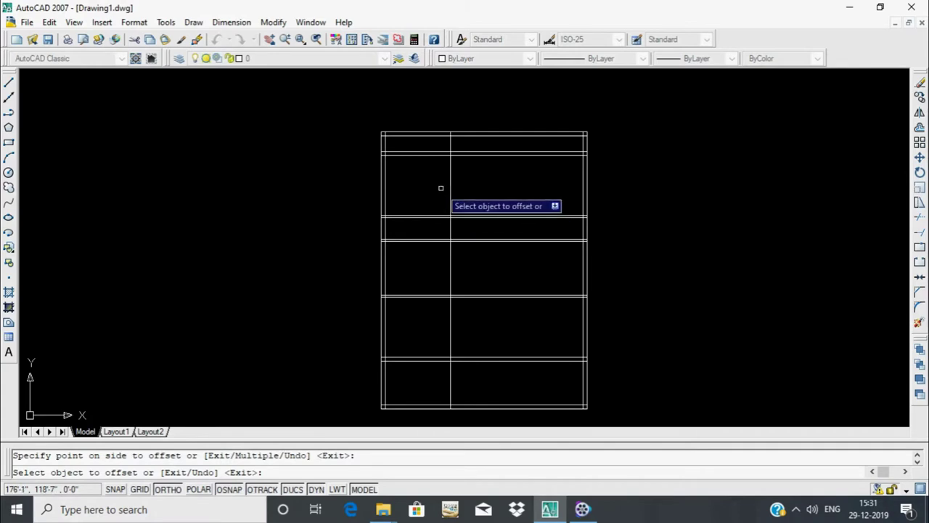
pyautogui.press('Return')
pyautogui.press('Return')
pyautogui.write('4.5')
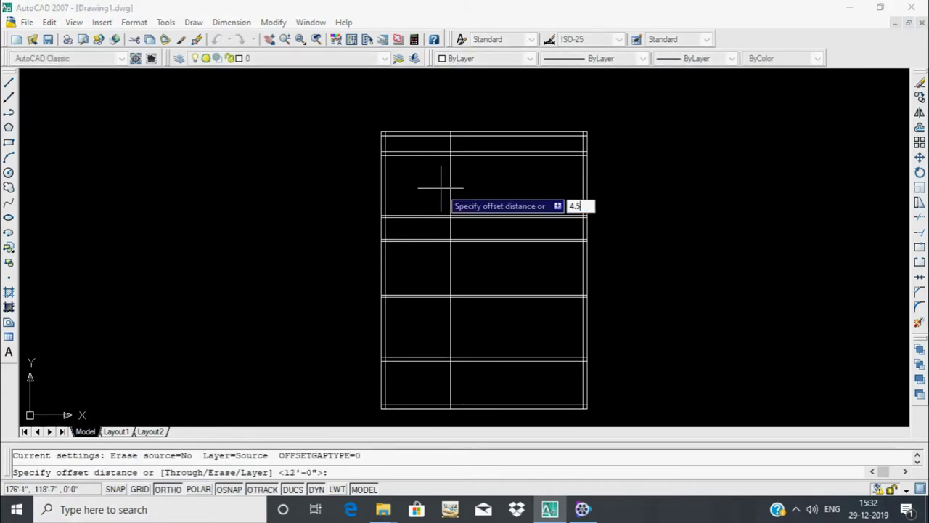
pyautogui.press('Return')
pyautogui.click(452, 187)
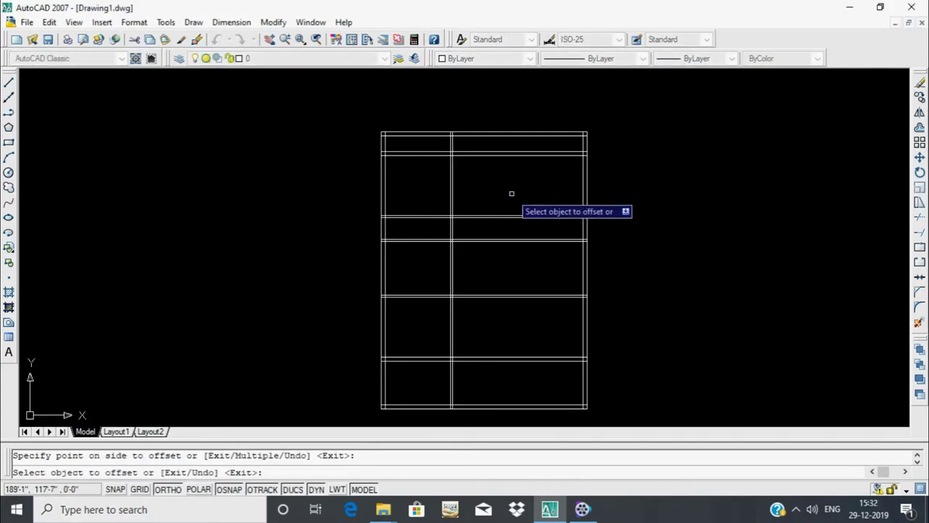
pyautogui.click(510, 193)
pyautogui.press('Return')
pyautogui.press('Return')
# Offset the right outer wall 12' inward, then 4.5 more for a double wall
pyautogui.write('12')
pyautogui.press('Return')
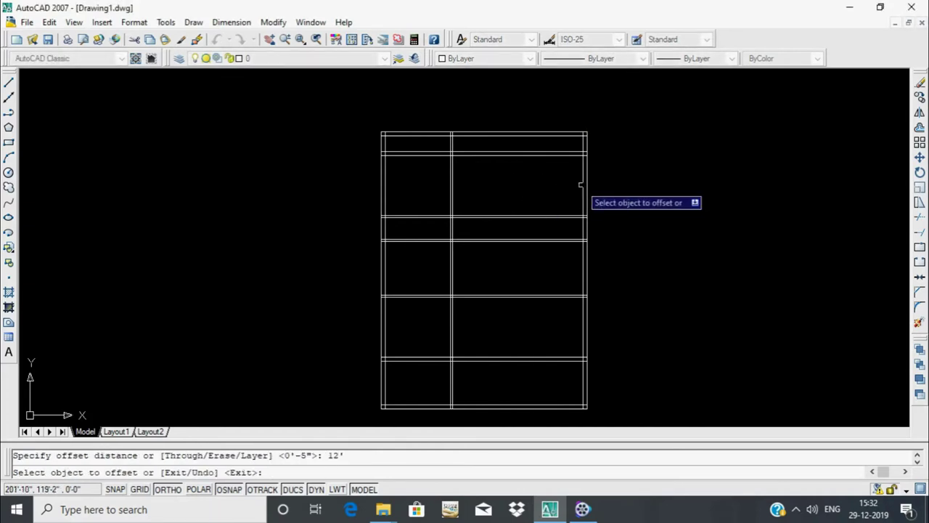
pyautogui.click(580, 183)
pyautogui.click(513, 196)
pyautogui.press('Return')
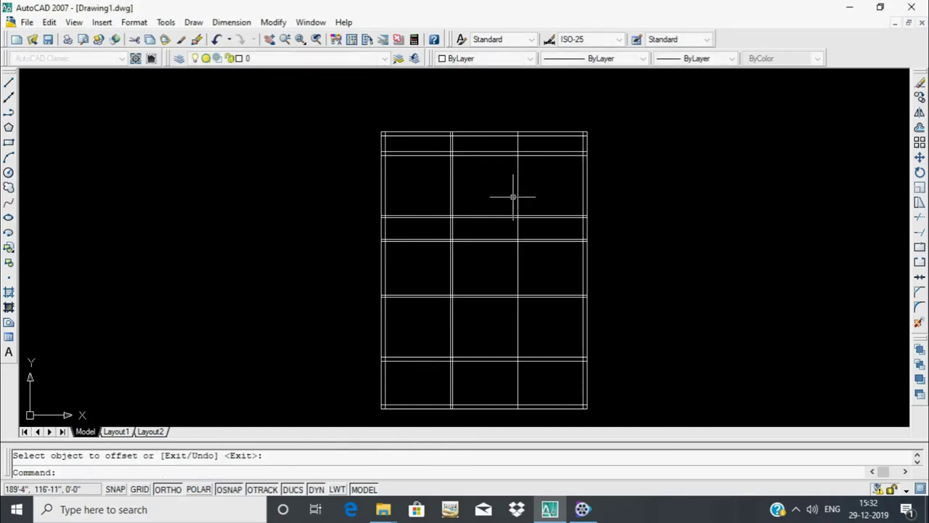
pyautogui.press('Return')
pyautogui.write('4.5')
pyautogui.press('Return')
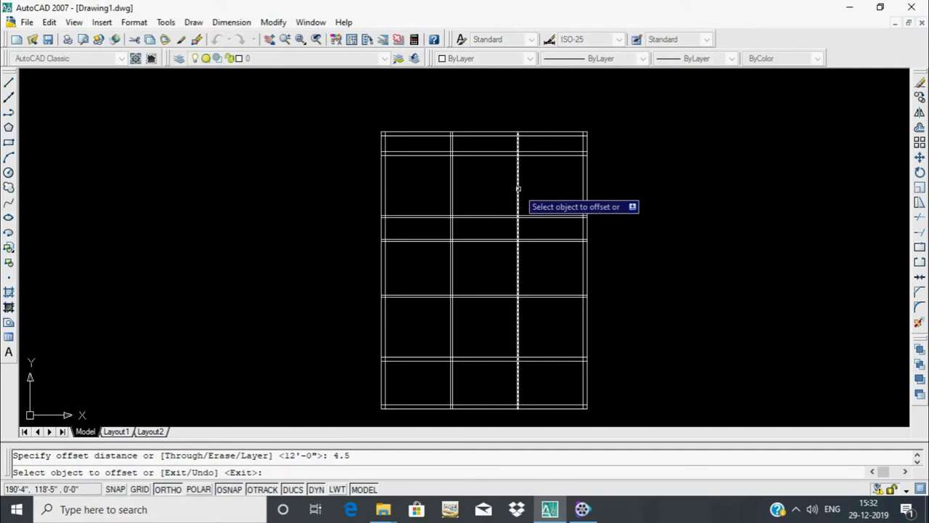
pyautogui.click(518, 191)
pyautogui.click(495, 193)
# Offset two vertical wall lines 17'-11" into the middle bay to form central walls
pyautogui.press('Return')
pyautogui.press('Return')
pyautogui.moveTo(582, 319); pyautogui.dragTo(613, 356, button='middle')
pyautogui.write('17\'-11"')
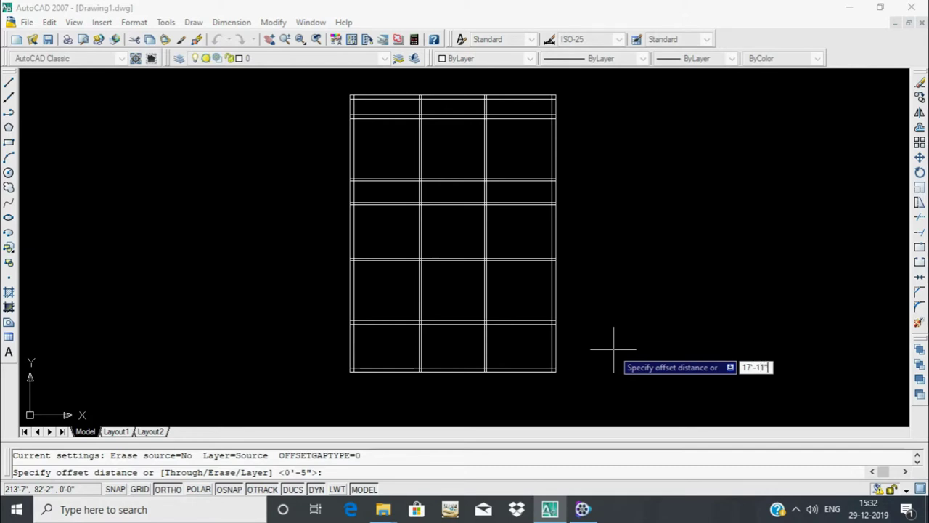
pyautogui.press('Return')
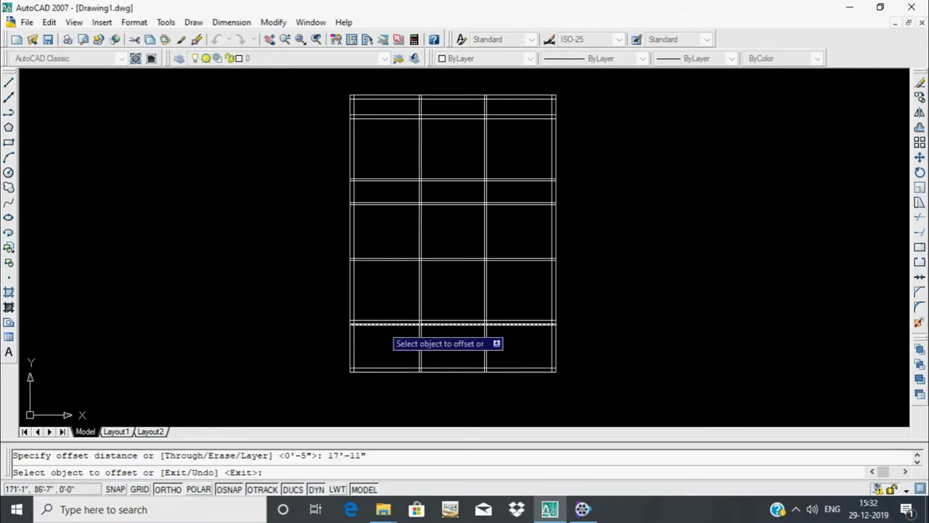
pyautogui.click(355, 352)
pyautogui.click(435, 353)
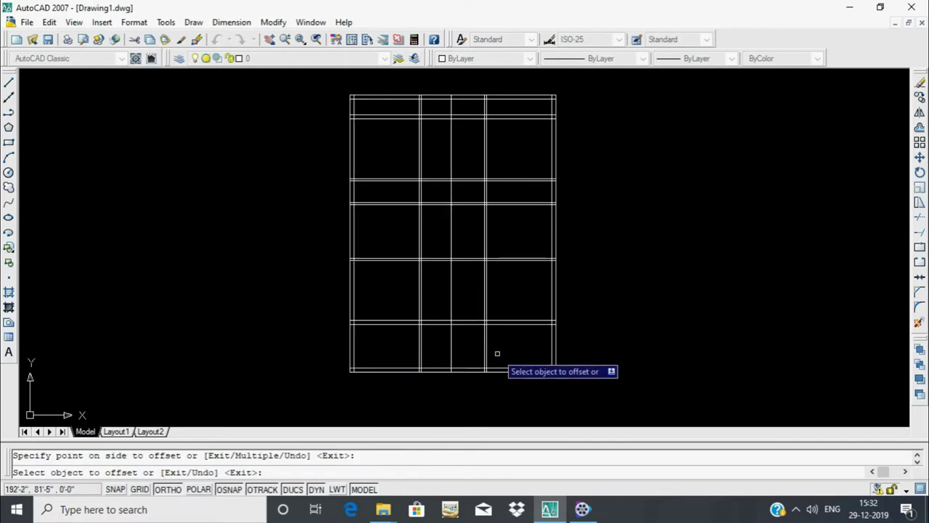
pyautogui.click(553, 345)
pyautogui.click(516, 352)
pyautogui.press('Escape')
pyautogui.scroll(-1, 636, 315)
# With TRIM, crossing-trim the bottom-row vertical lines and the middle grid segments to open the rooms
pyautogui.write('t')
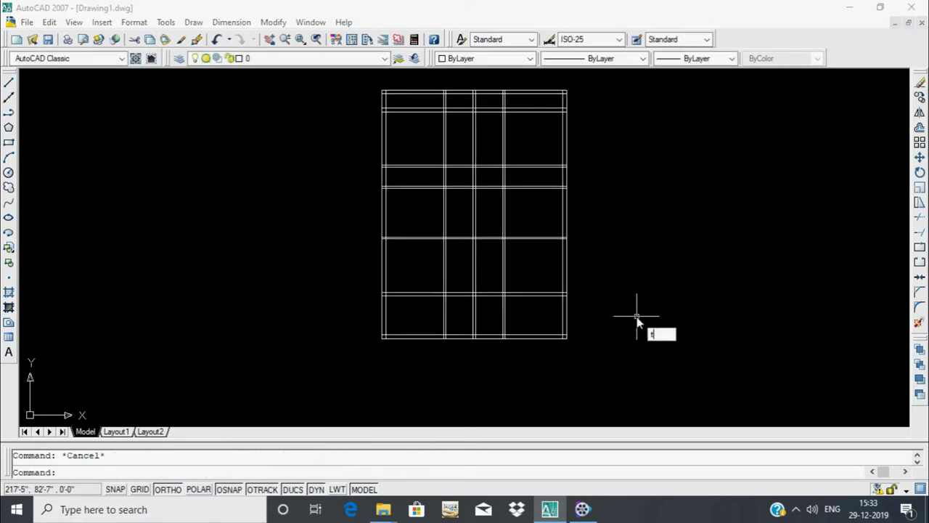
pyautogui.write('r')
pyautogui.press('Return')
pyautogui.press('Return')
pyautogui.click(520, 307)
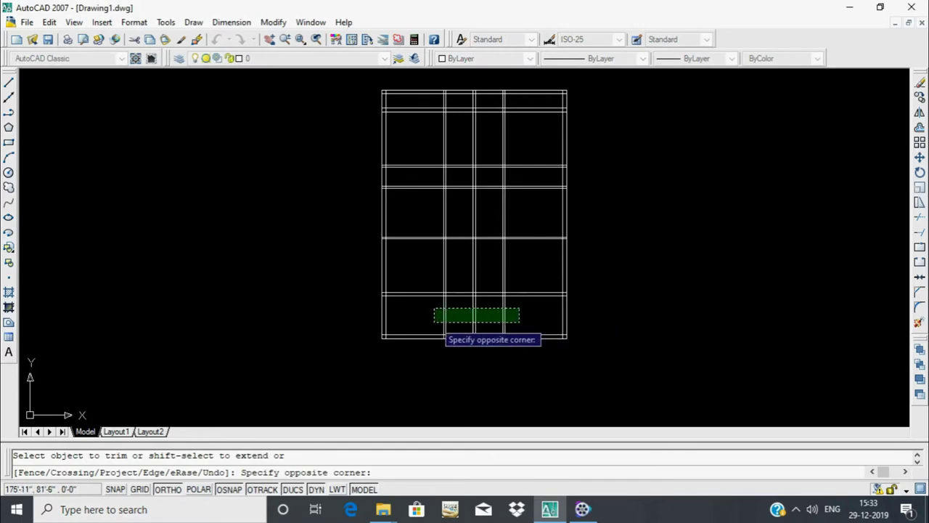
pyautogui.click(434, 323)
pyautogui.moveTo(488, 272); pyautogui.dragTo(492, 310, button='middle')
pyautogui.click(479, 305)
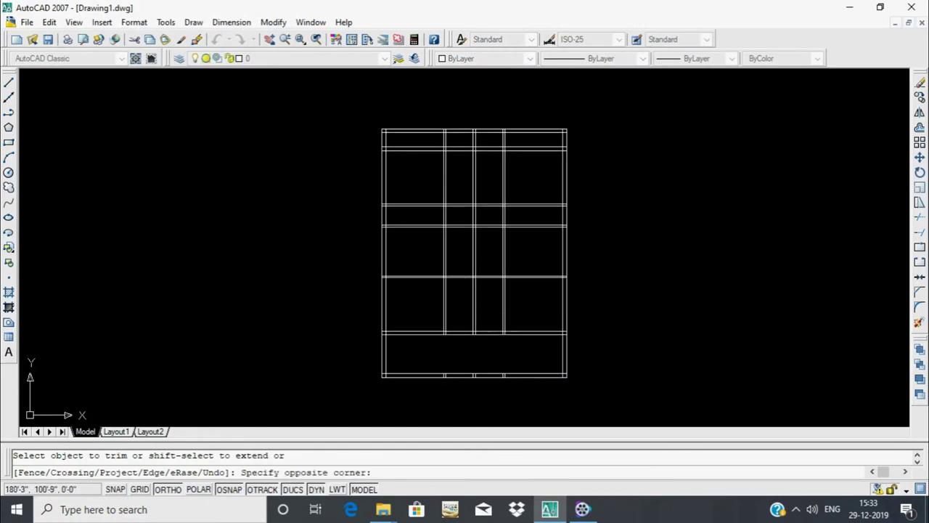
pyautogui.click(456, 288)
pyautogui.click(463, 271)
pyautogui.click(452, 298)
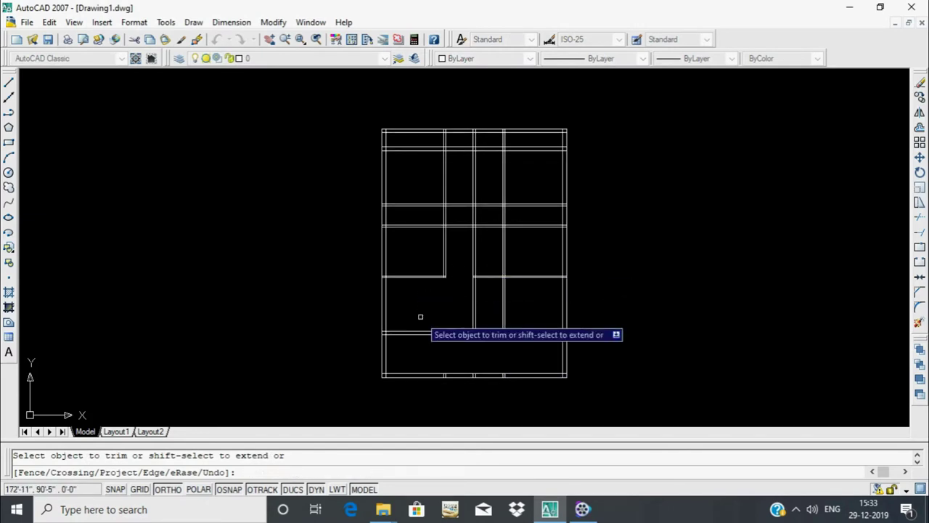
pyautogui.click(490, 260)
pyautogui.click(521, 306)
pyautogui.click(532, 299)
pyautogui.click(500, 315)
# Trim both lines of the middle horizontal double walls
pyautogui.moveTo(462, 225); pyautogui.dragTo(468, 298, button='middle')
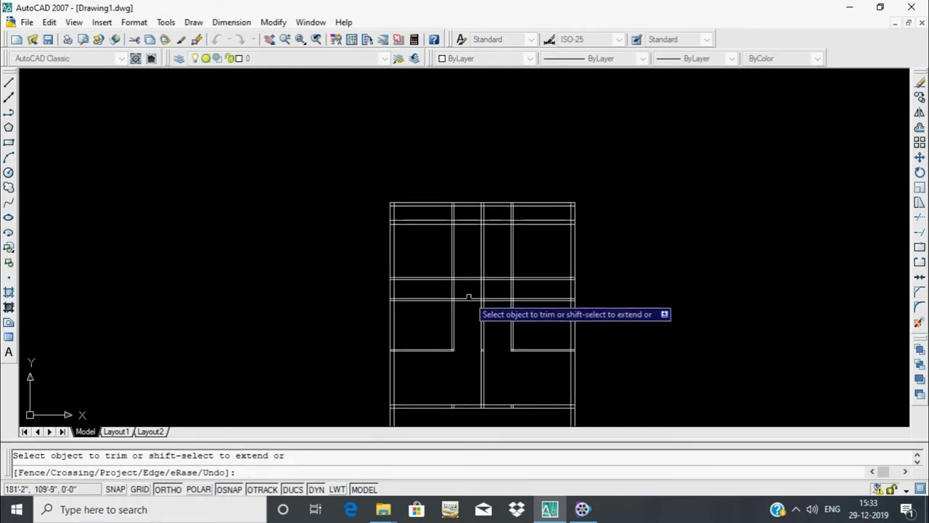
pyautogui.click(460, 315)
pyautogui.click(501, 289)
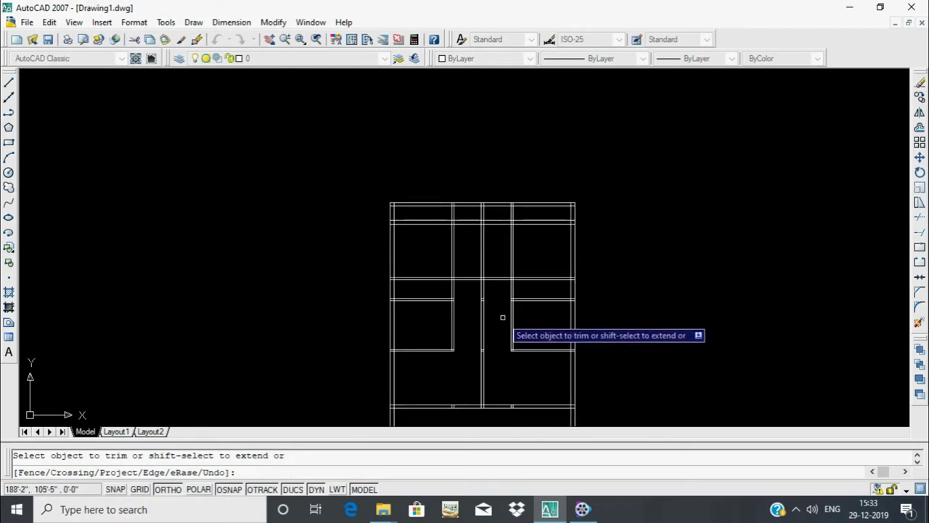
pyautogui.scroll(1, 450, 301)
pyautogui.scroll(1, 444, 294)
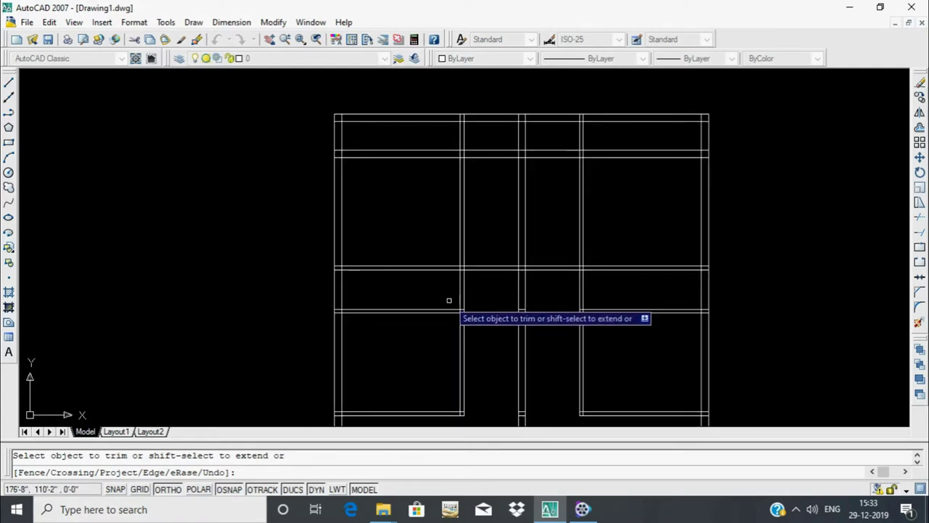
pyautogui.click(472, 305)
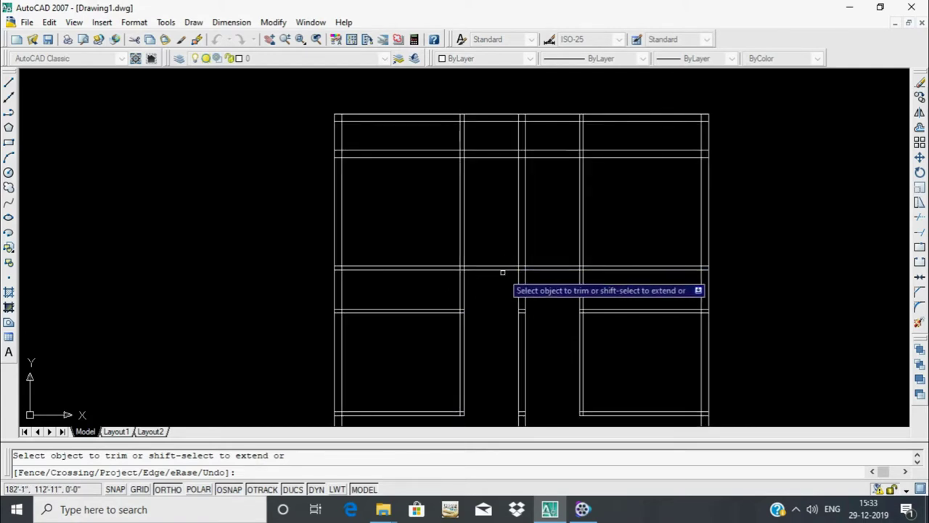
pyautogui.click(552, 290)
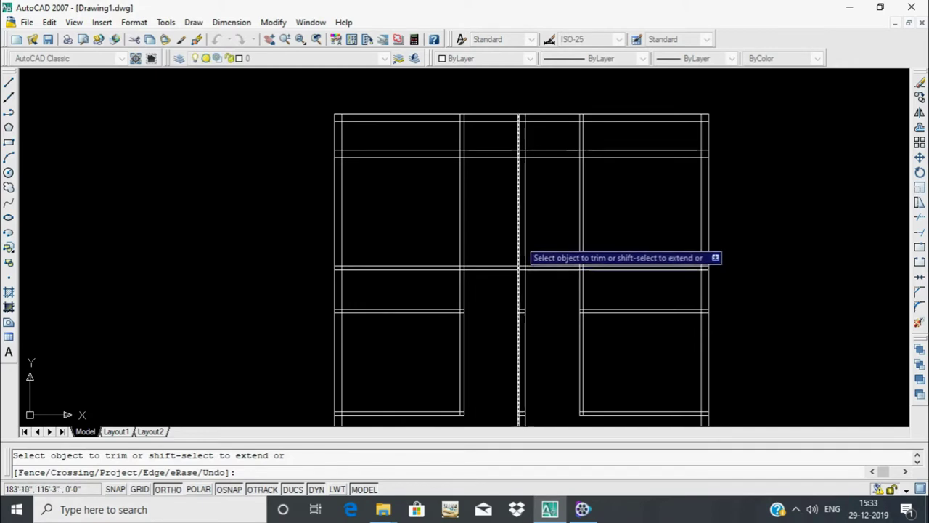
# Remove the two short vertical wall pieces at the top, each with its partner line
pyautogui.click(498, 137)
pyautogui.click(451, 149)
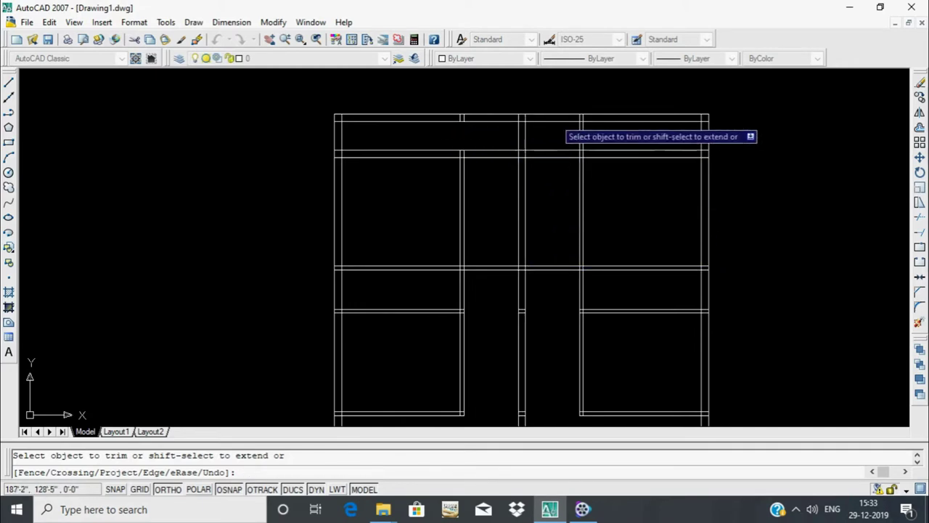
pyautogui.click(597, 131)
pyautogui.click(570, 145)
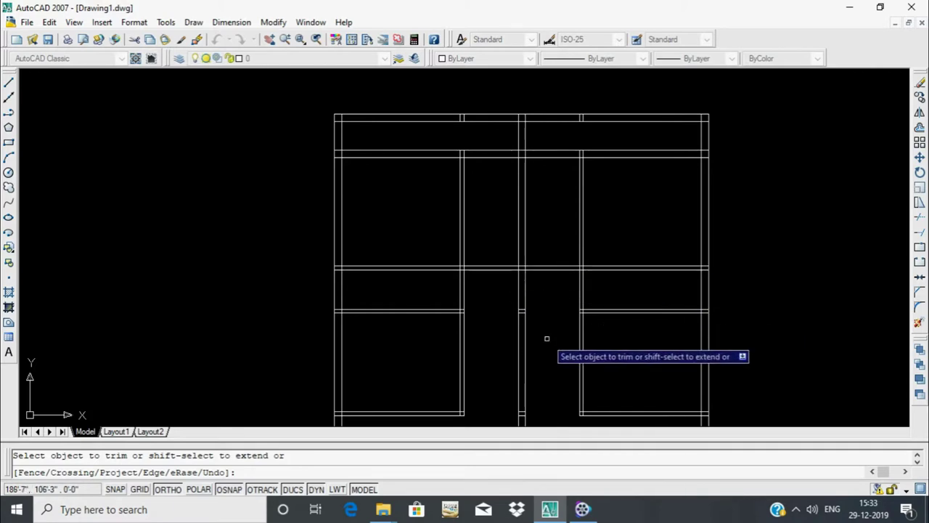
pyautogui.scroll(1, 564, 286)
pyautogui.scroll(-3, 581, 339)
pyautogui.moveTo(582, 339); pyautogui.dragTo(579, 286, button='middle')
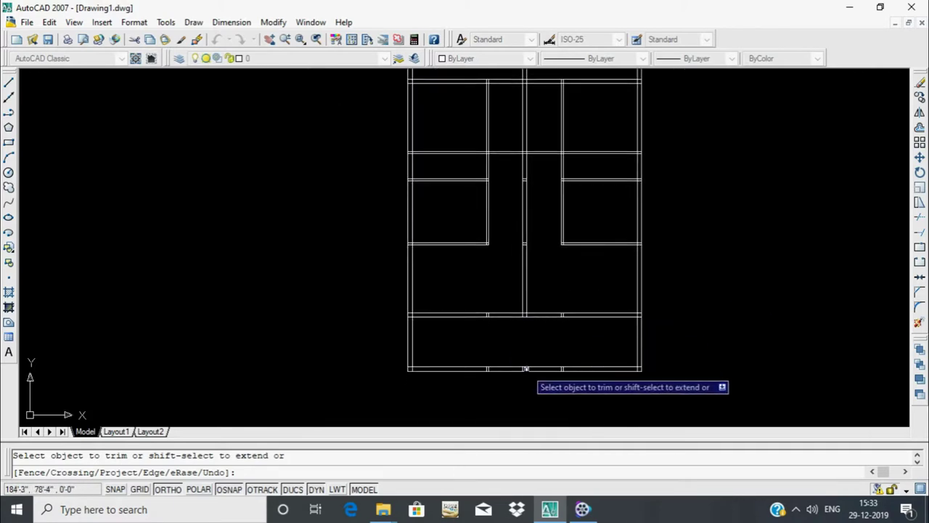
pyautogui.moveTo(527, 368); pyautogui.dragTo(547, 367, button='middle')
pyautogui.scroll(2, 508, 269)
pyautogui.scroll(1, 518, 257)
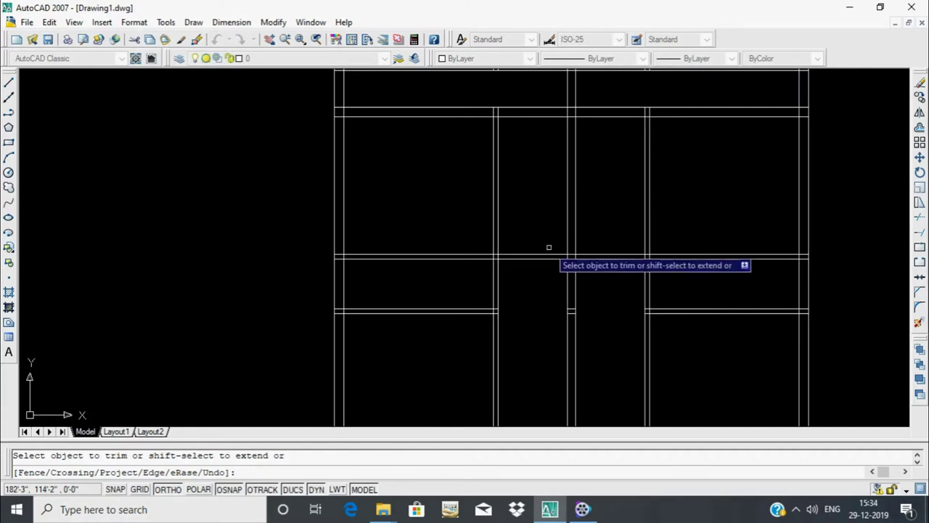
pyautogui.moveTo(549, 249); pyautogui.dragTo(556, 298, button='middle')
pyautogui.press('Escape')
pyautogui.write('di')
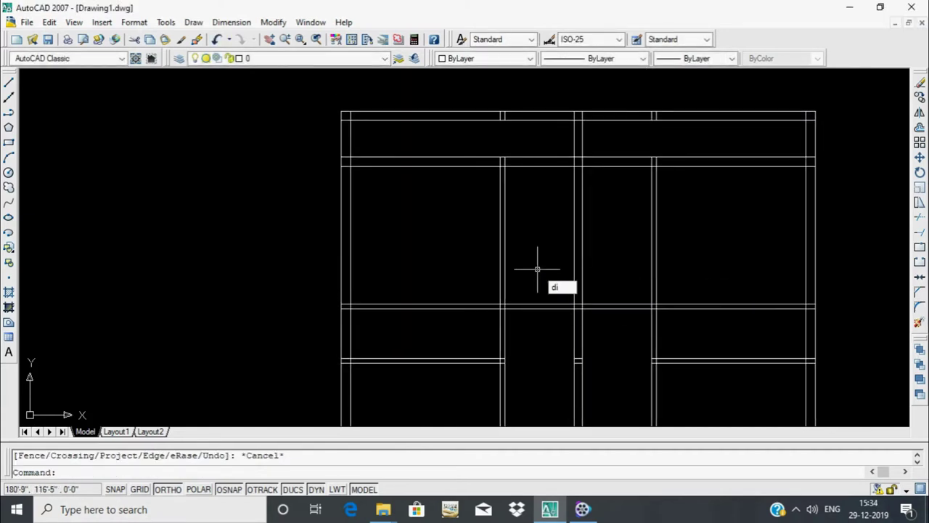
pyautogui.press('Return')
pyautogui.click(504, 305)
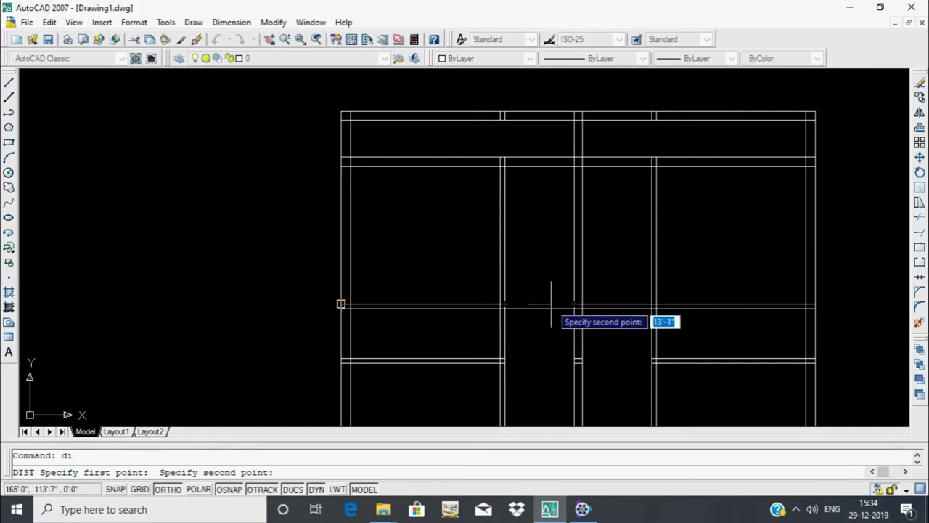
pyautogui.click(581, 305)
pyautogui.press('Return')
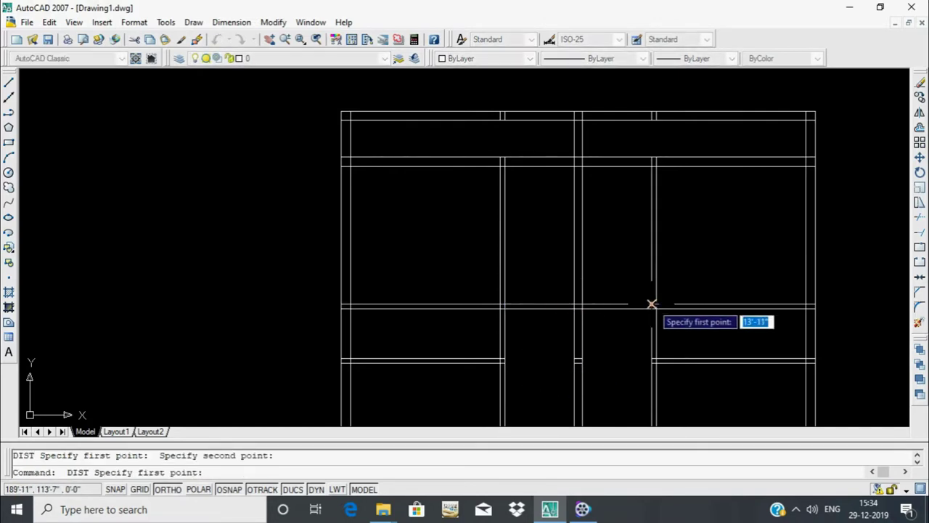
pyautogui.click(587, 305)
pyautogui.click(583, 308)
pyautogui.scroll(-4, 614, 307)
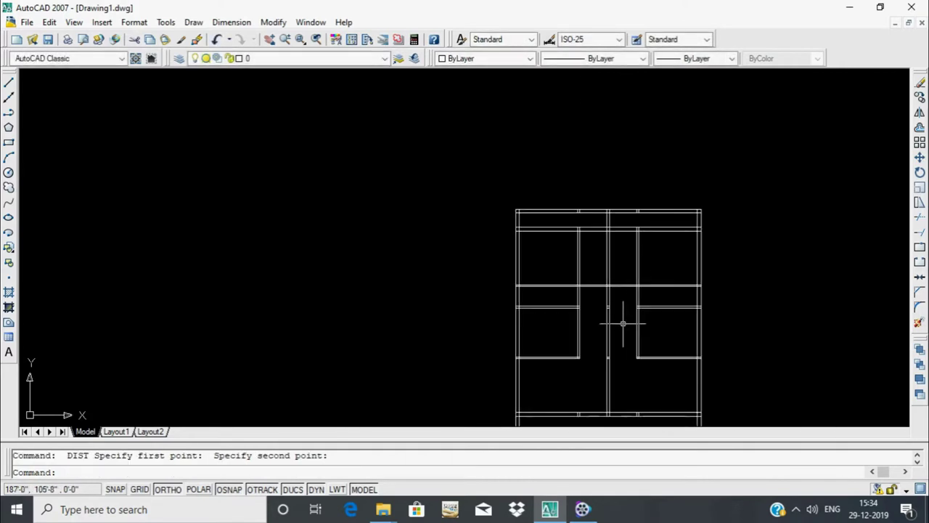
pyautogui.scroll(1, 562, 266)
pyautogui.scroll(5, 550, 270)
pyautogui.scroll(-4, 550, 270)
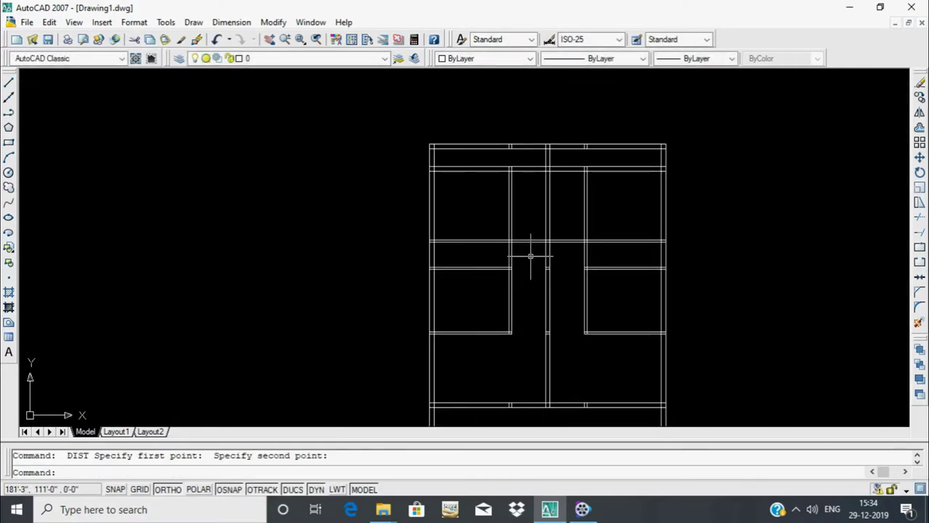
pyautogui.scroll(3, 531, 257)
pyautogui.scroll(1, 501, 268)
# Trim the crossing wall lines beside the right room and at the outer right wall
pyautogui.write('tr')
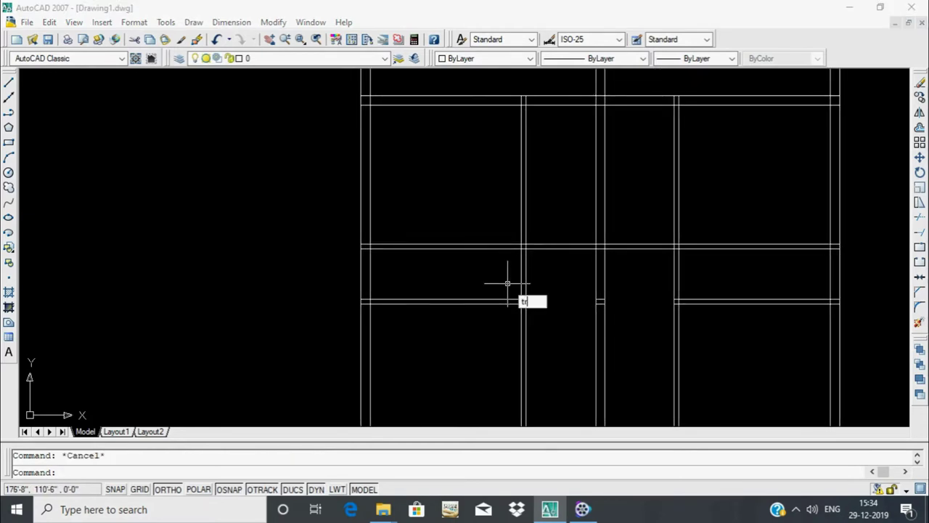
pyautogui.press('Return')
pyautogui.press('Return')
pyautogui.click(554, 264)
pyautogui.click(509, 283)
pyautogui.click(701, 267)
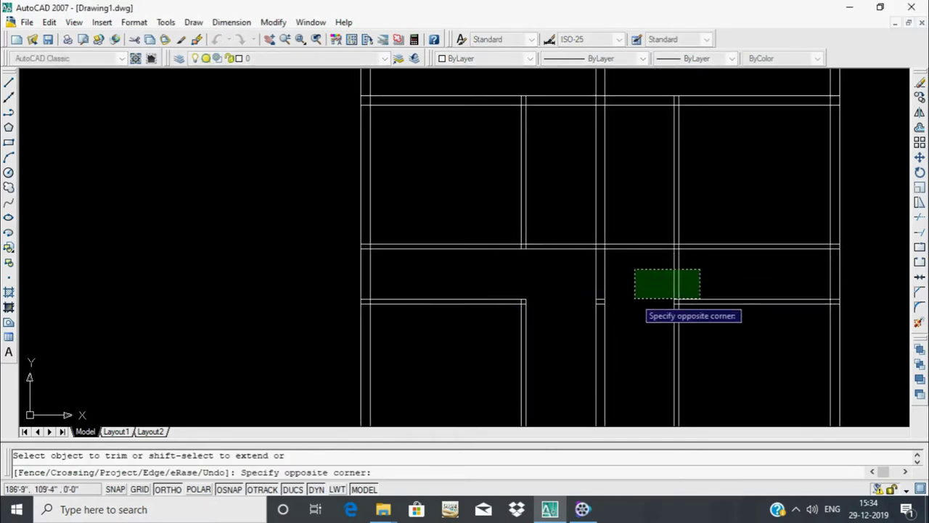
pyautogui.click(635, 298)
pyautogui.moveTo(701, 269); pyautogui.dragTo(664, 244, button='middle')
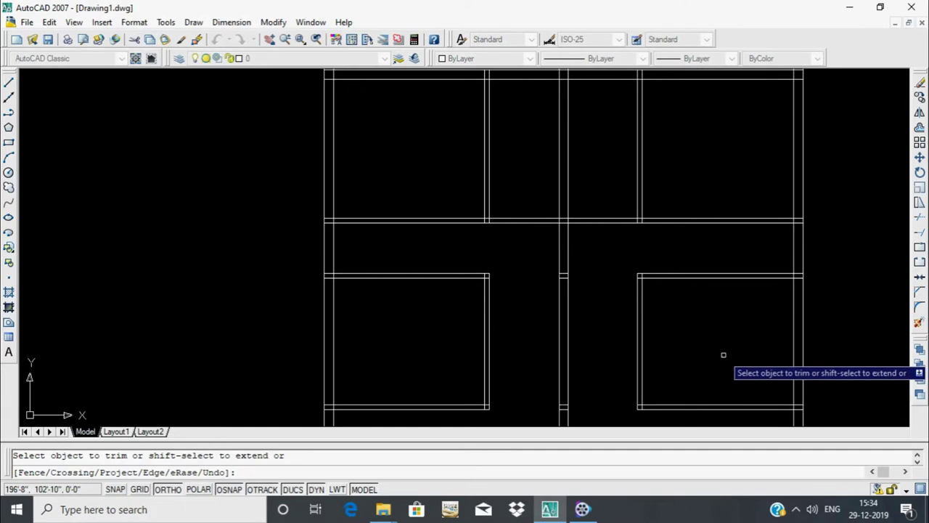
pyautogui.scroll(-3, 622, 265)
pyautogui.scroll(4, 643, 342)
pyautogui.scroll(3, 450, 286)
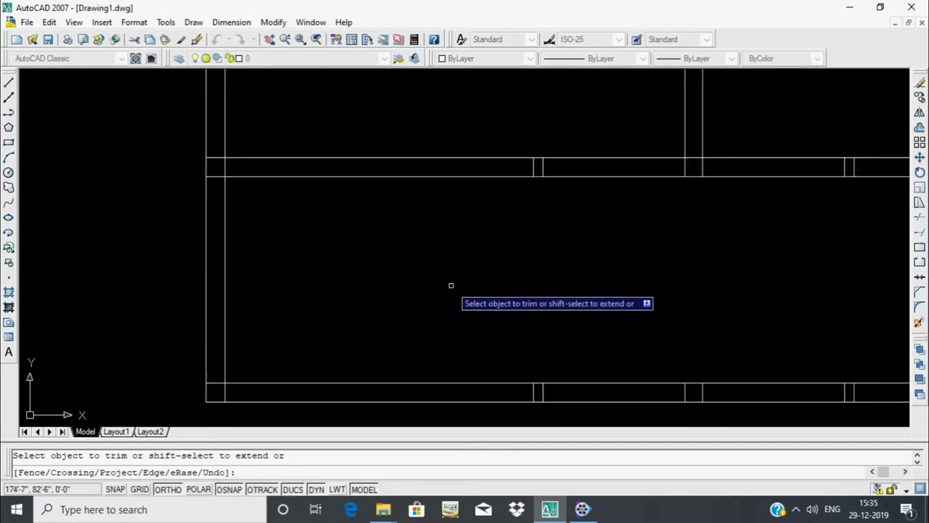
pyautogui.moveTo(450, 286)
pyautogui.mouseDown(button='middle')
pyautogui.moveTo(496, 320)
pyautogui.moveTo(483, 247)
pyautogui.mouseUp(button='middle')
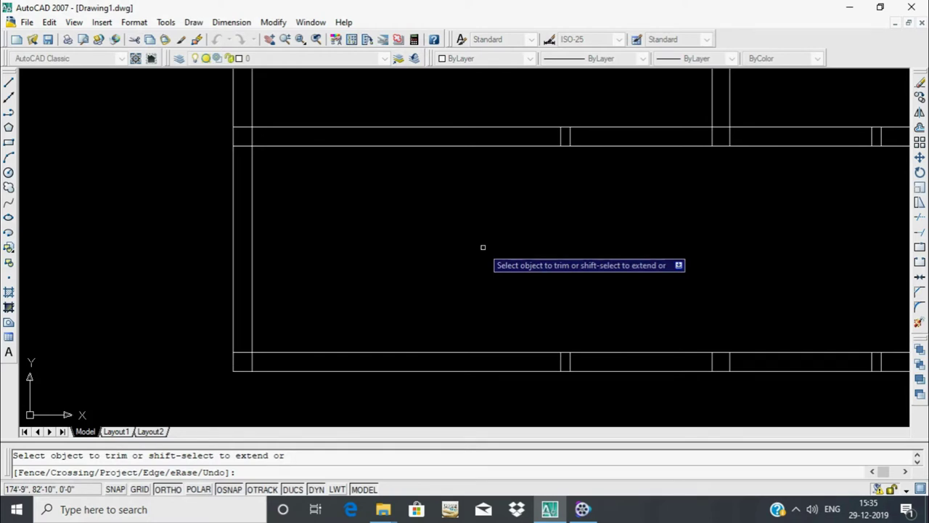
pyautogui.scroll(-3, 416, 276)
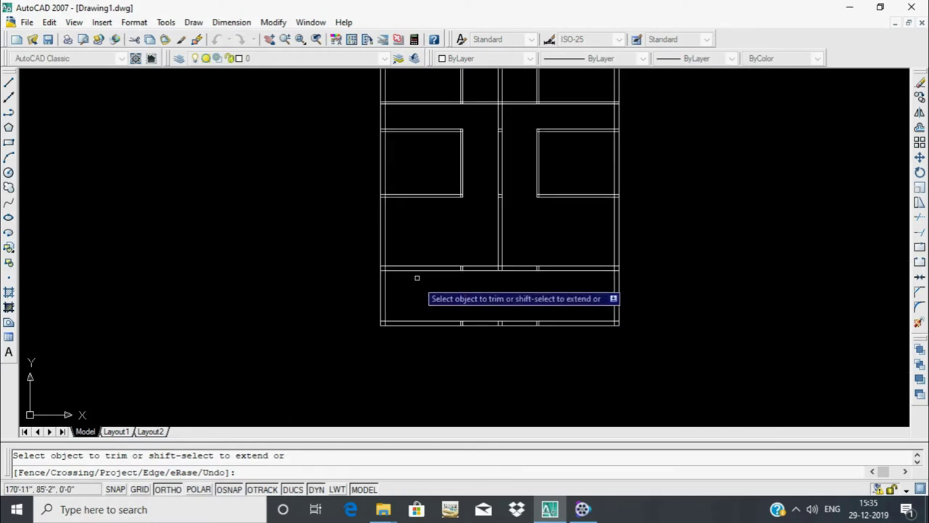
pyautogui.scroll(2, 525, 344)
pyautogui.scroll(2, 591, 350)
pyautogui.scroll(2, 593, 348)
# Restart TRIM and crossing-window trim across the whole wall band
pyautogui.press('Escape')
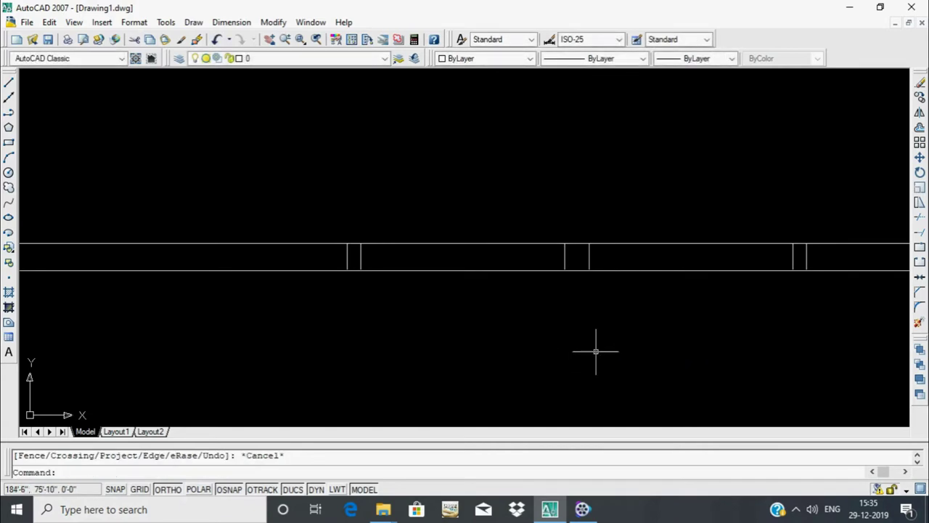
pyautogui.write('tr')
pyautogui.press('Return')
pyautogui.press('Return')
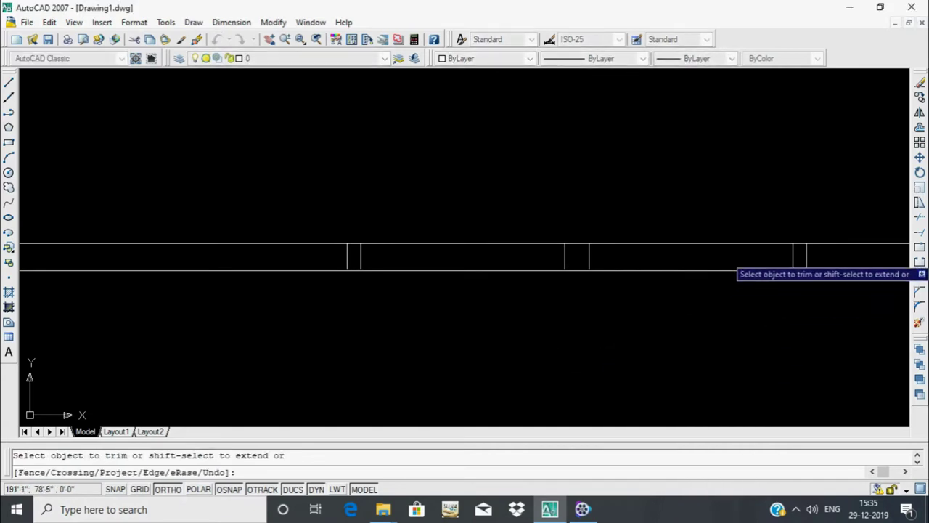
pyautogui.click(844, 254)
pyautogui.click(331, 263)
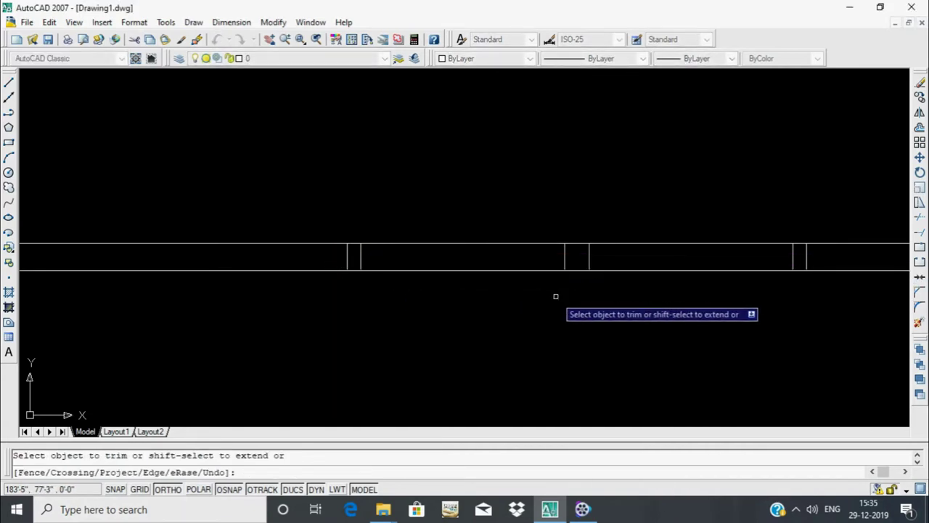
# Use the eRase option to delete the short cross segments in the wall band, then zoom out
pyautogui.write('r')
pyautogui.press('Return')
pyautogui.click(828, 252)
pyautogui.click(299, 263)
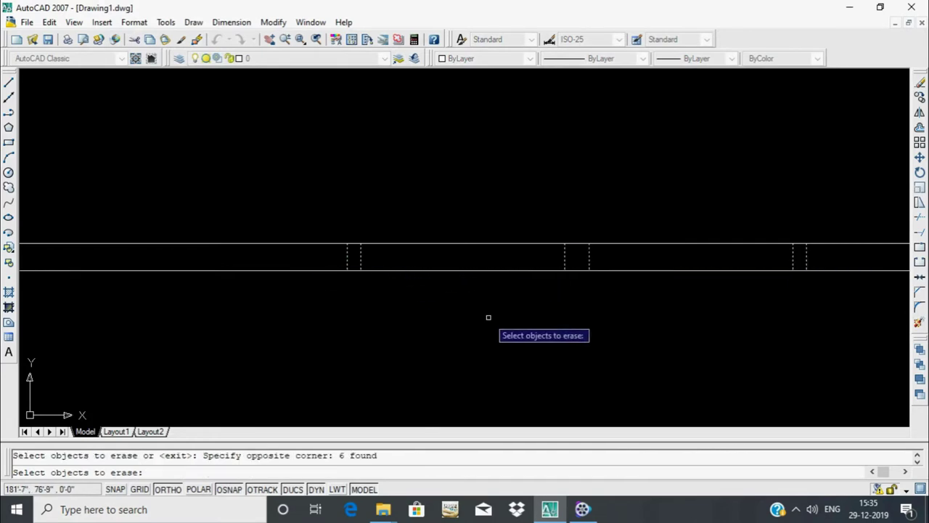
pyautogui.press('Return')
pyautogui.scroll(-2, 583, 231)
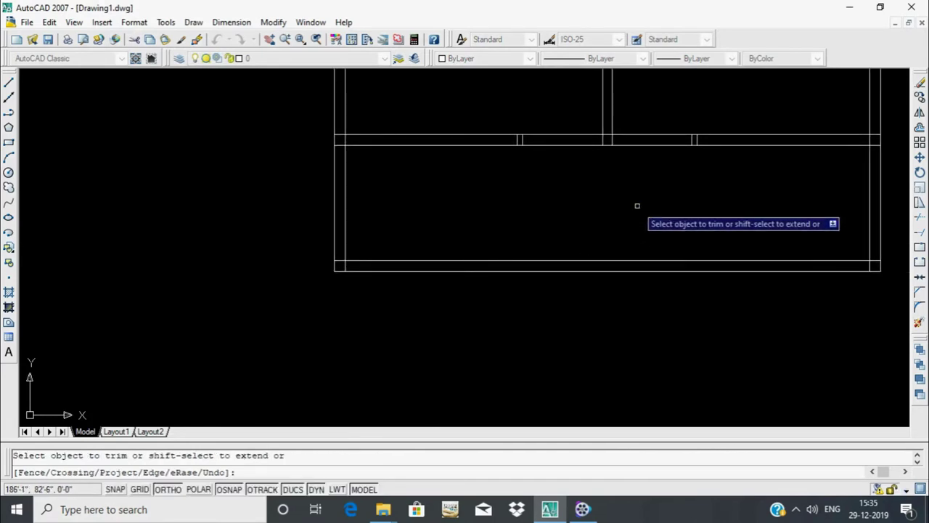
pyautogui.moveTo(805, 226)
pyautogui.mouseDown(button='middle')
pyautogui.moveTo(731, 249)
pyautogui.moveTo(687, 225)
pyautogui.mouseUp(button='middle')
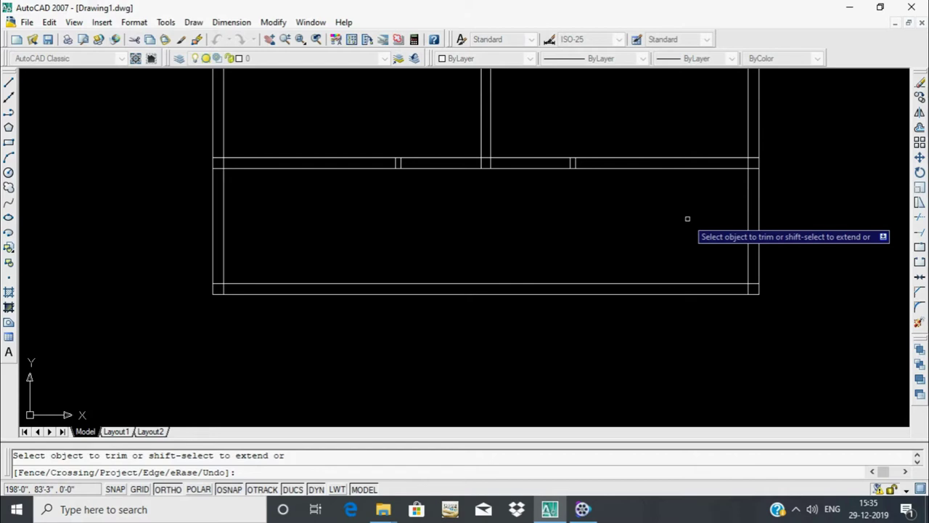
pyautogui.scroll(-2, 613, 232)
pyautogui.scroll(-4, 544, 234)
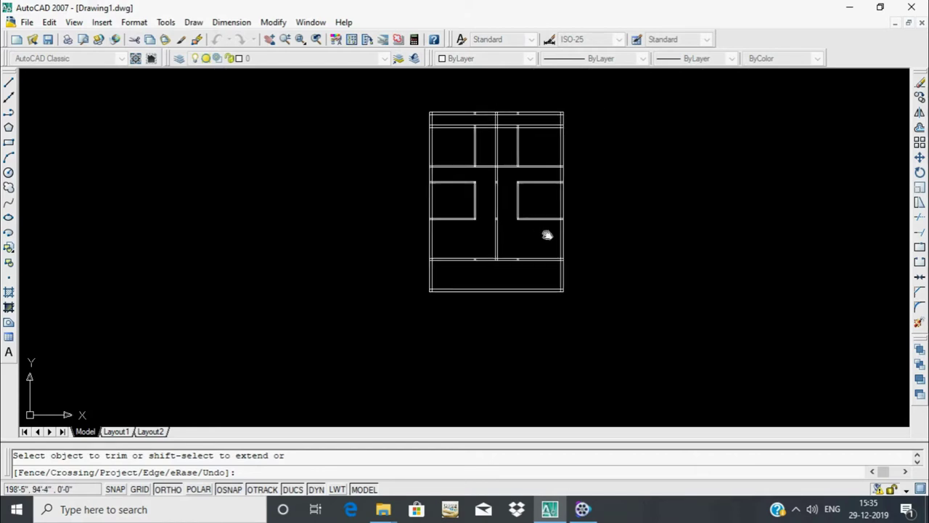
pyautogui.scroll(2, 444, 211)
pyautogui.scroll(-1, 436, 207)
pyautogui.scroll(-2, 472, 225)
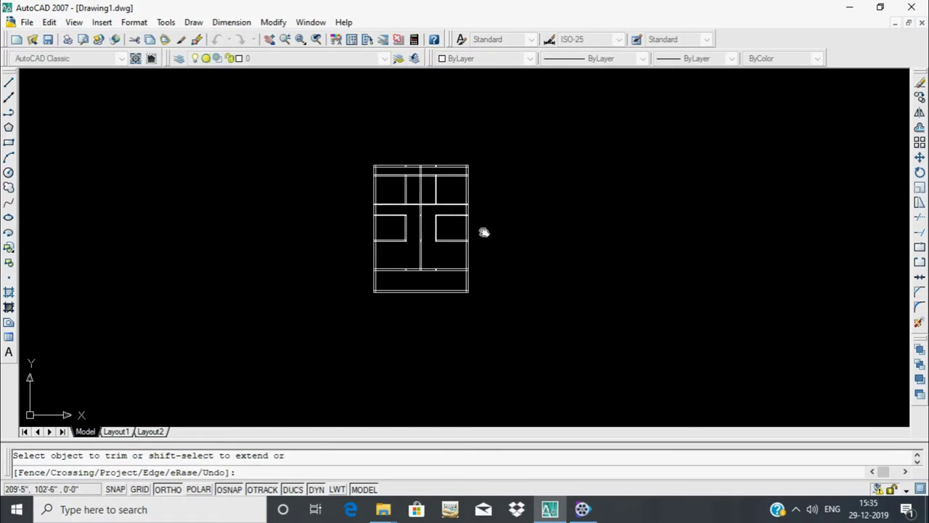
pyautogui.scroll(5, 457, 276)
pyautogui.scroll(-2, 472, 276)
# Select the whole plan and change layer 0's colour to red, index 10
pyautogui.press('Escape')
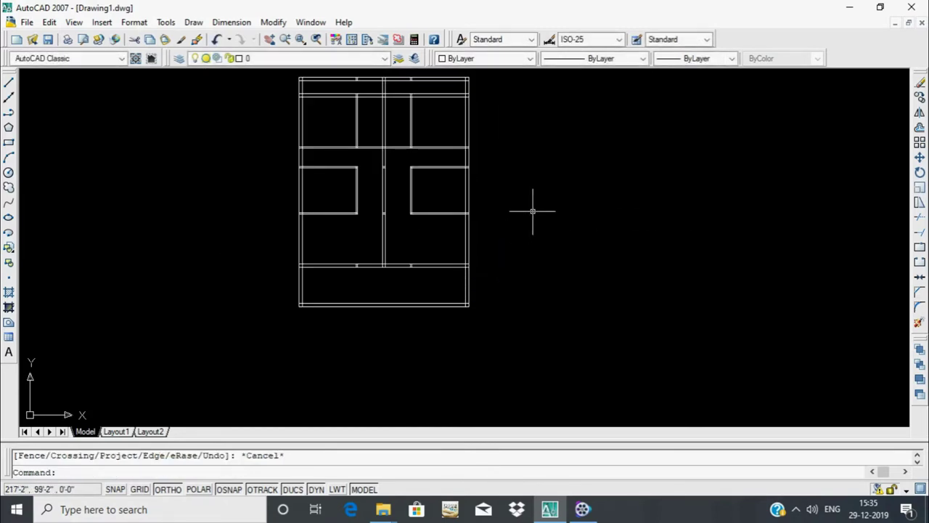
pyautogui.click(555, 108)
pyautogui.click(348, 368)
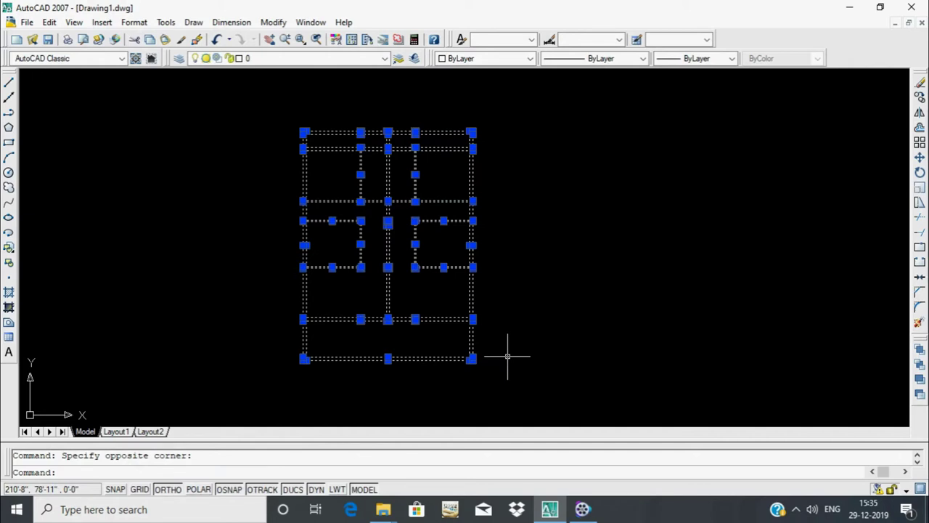
pyautogui.write('la')
pyautogui.press('Return')
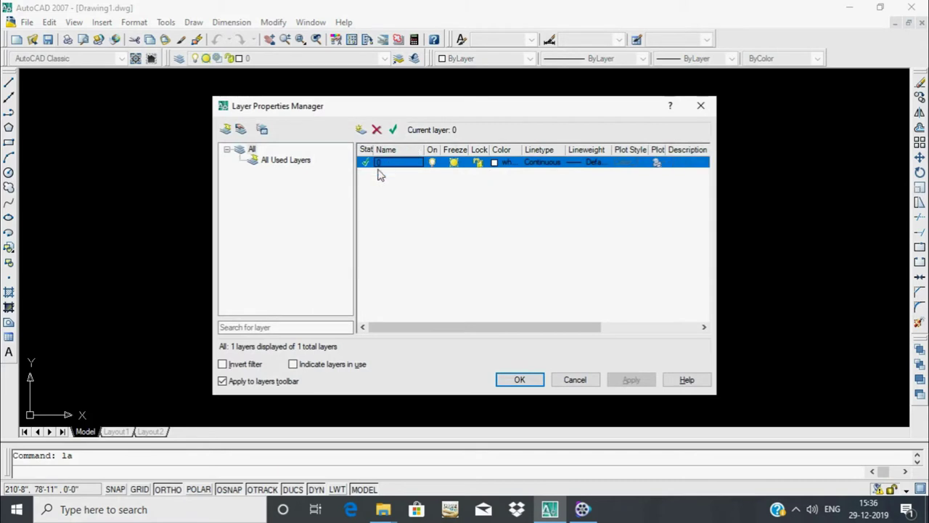
pyautogui.click(491, 164)
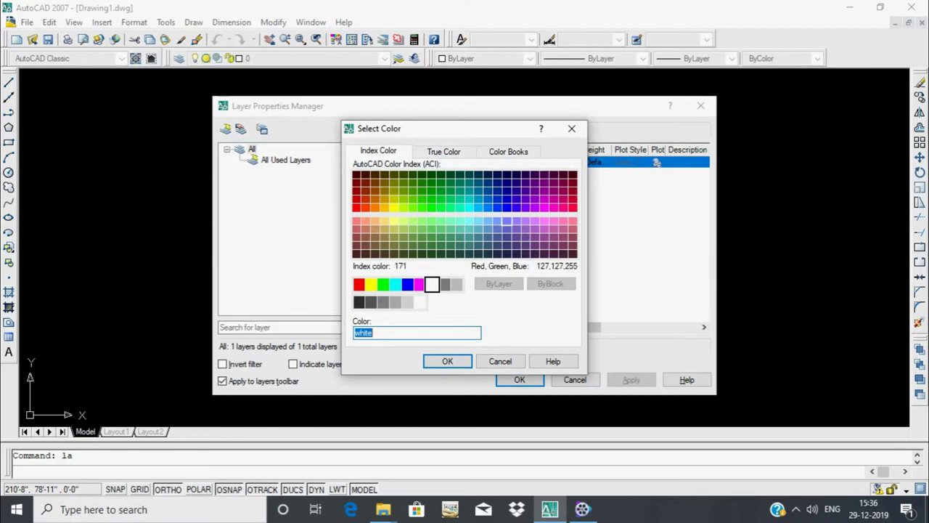
pyautogui.click(357, 206)
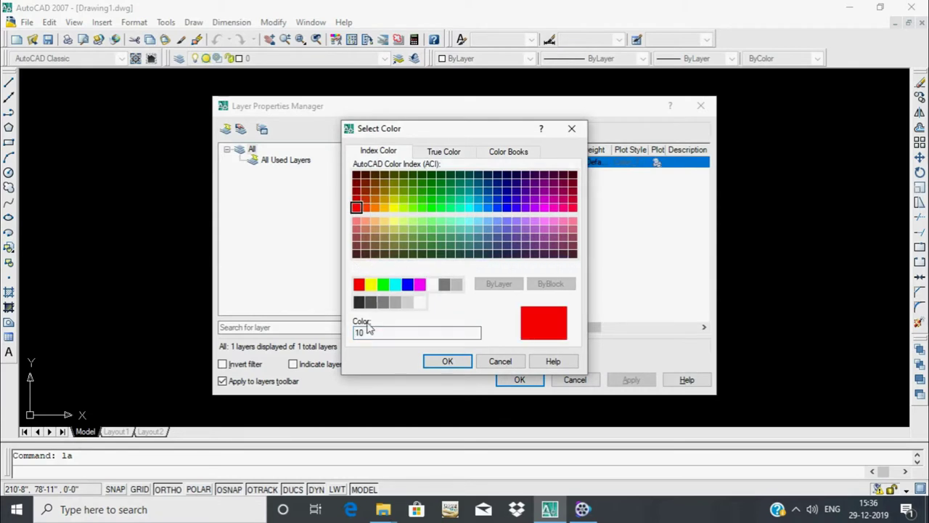
pyautogui.click(434, 362)
pyautogui.click(518, 379)
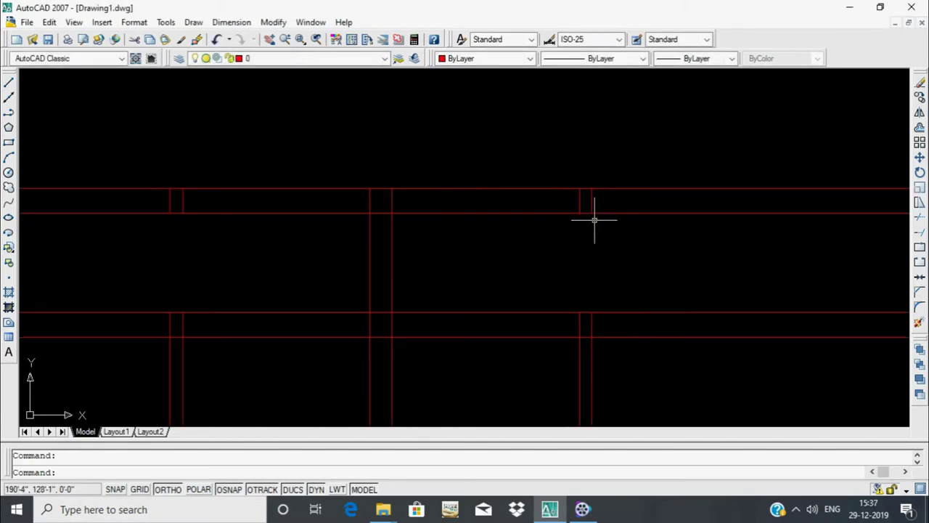
# In TRIM, erase the right and left pairs of cross lines in the wall band
pyautogui.write('t')
pyautogui.press('Return')
pyautogui.press('Return')
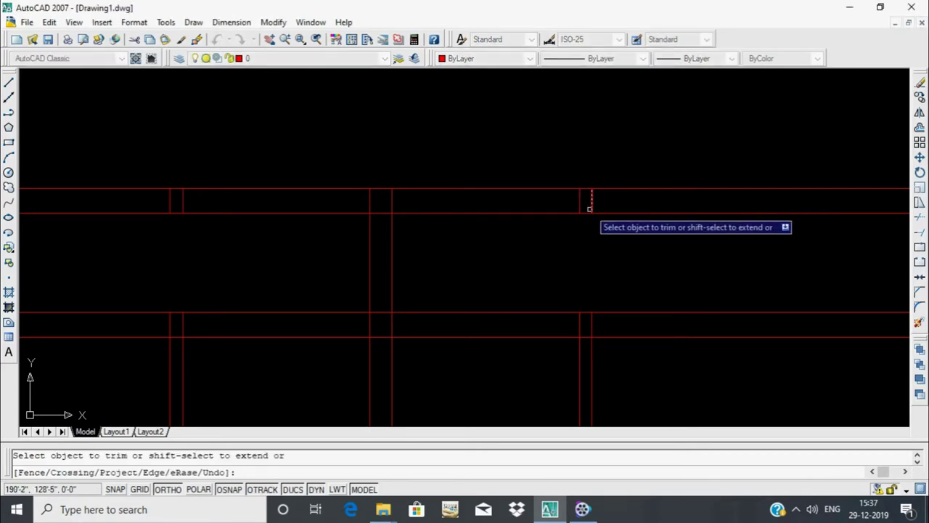
pyautogui.write('r')
pyautogui.press('Return')
pyautogui.click(623, 201)
pyautogui.click(562, 194)
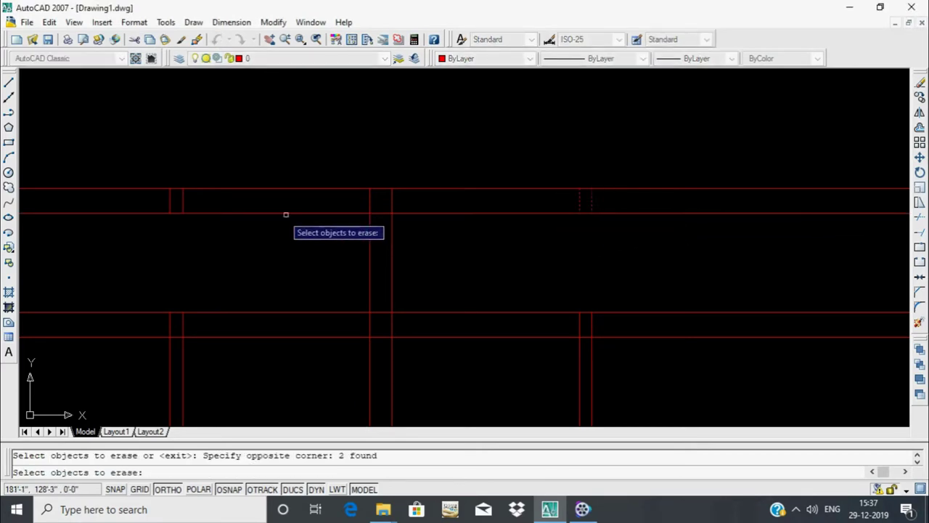
pyautogui.click(196, 193)
pyautogui.click(169, 197)
pyautogui.press('Return')
# Crossing-window trim the wall lines spanning the left openings
pyautogui.scroll(-3, 359, 197)
pyautogui.scroll(1, 358, 203)
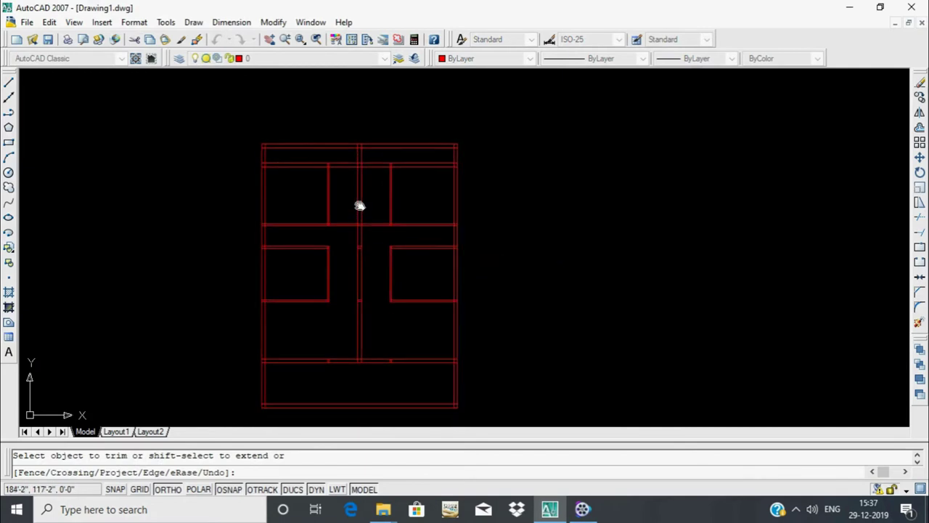
pyautogui.scroll(2, 363, 259)
pyautogui.scroll(2, 341, 233)
pyautogui.click(332, 210)
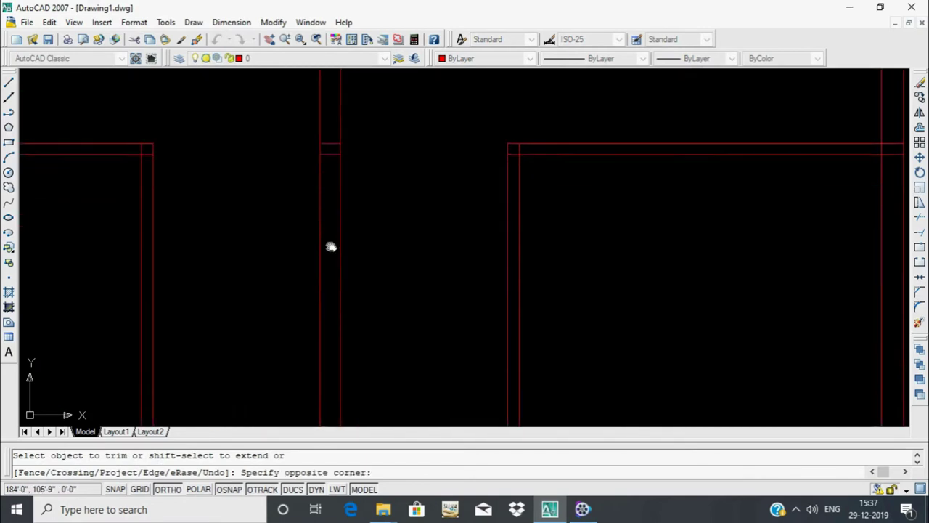
pyautogui.moveTo(332, 181); pyautogui.dragTo(332, 403, button='middle')
pyautogui.click(331, 405)
pyautogui.scroll(-2, 331, 315)
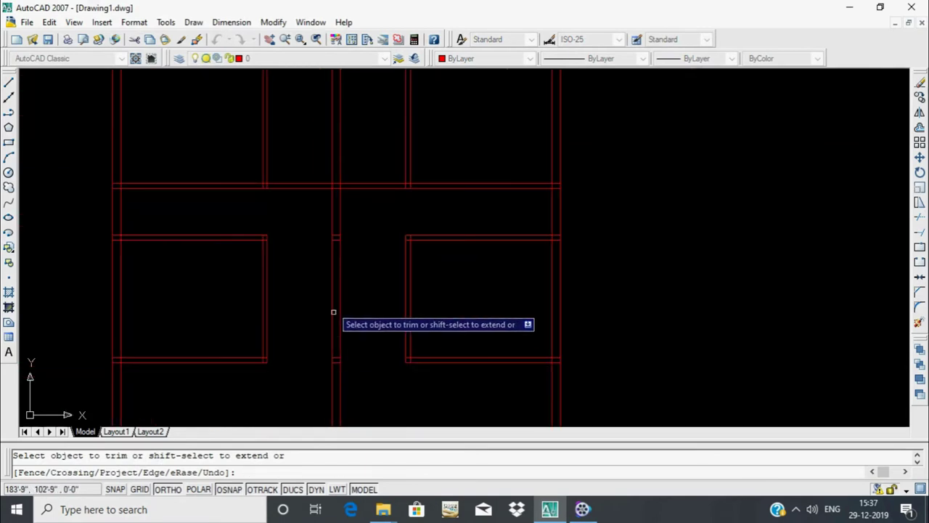
pyautogui.scroll(2, 332, 253)
pyautogui.scroll(-1, 336, 253)
# Erase the leftover stub lines in the openings and at the wall junction
pyautogui.write('r')
pyautogui.press('Return')
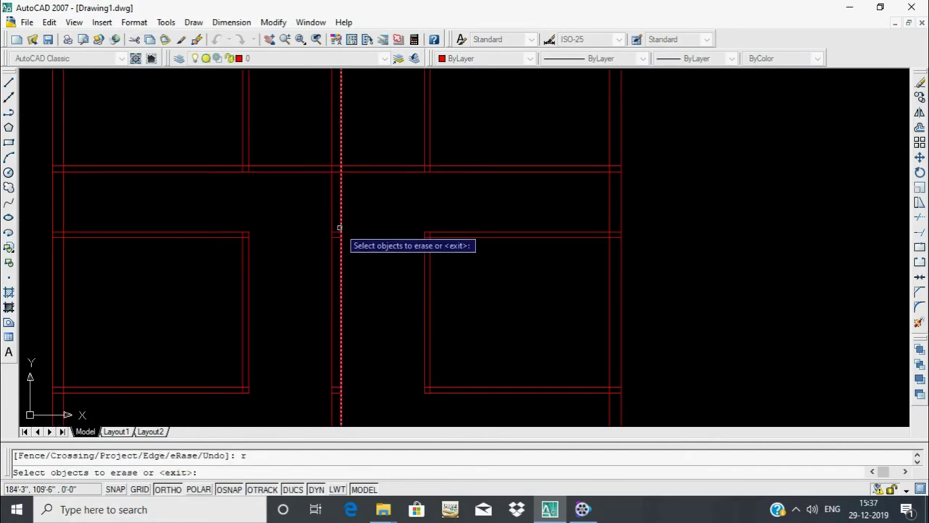
pyautogui.scroll(3, 336, 247)
pyautogui.click(339, 222)
pyautogui.click(333, 244)
pyautogui.scroll(-3, 333, 244)
pyautogui.scroll(3, 384, 249)
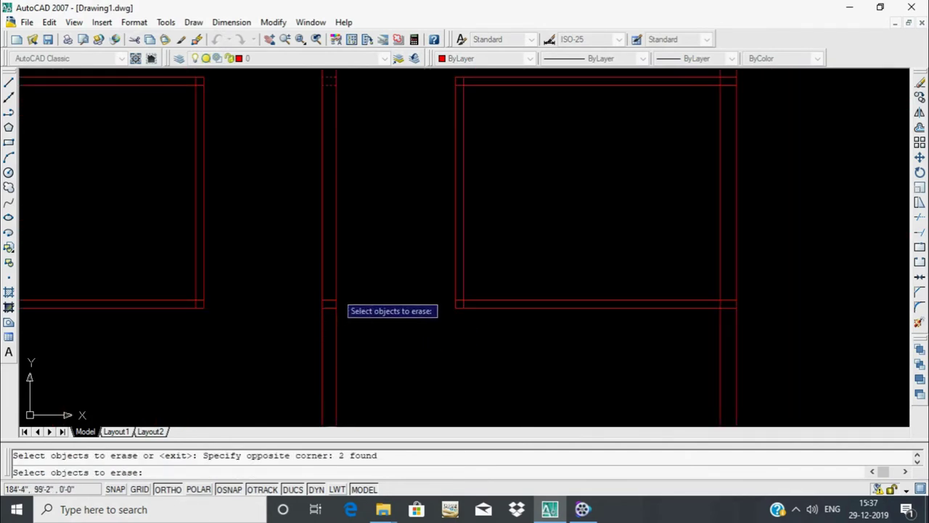
pyautogui.scroll(-3, 328, 297)
pyautogui.scroll(5, 383, 260)
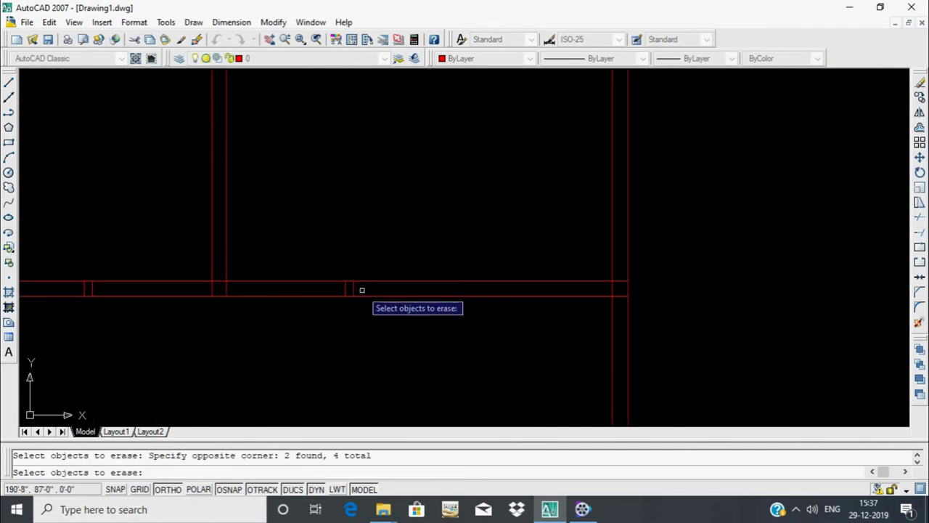
pyautogui.click(92, 288)
pyautogui.click(155, 289)
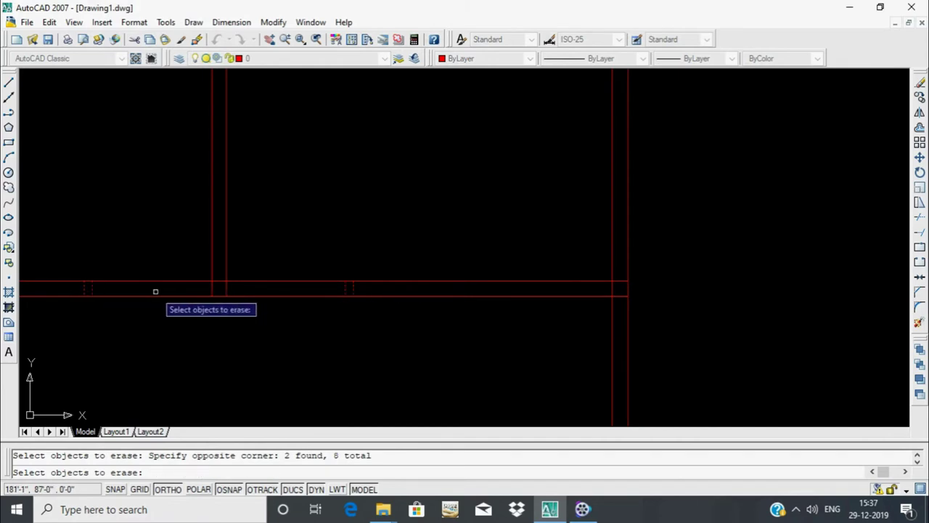
pyautogui.scroll(-3, 155, 290)
pyautogui.press('Return')
pyautogui.scroll(5, 290, 270)
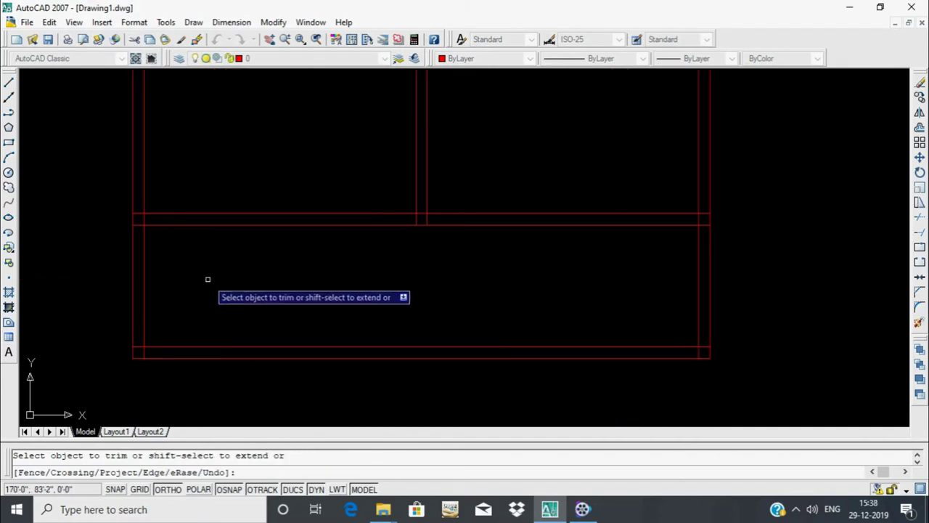
# Offset the left wall line 4' into the lower room
pyautogui.press('Escape')
pyautogui.write('o')
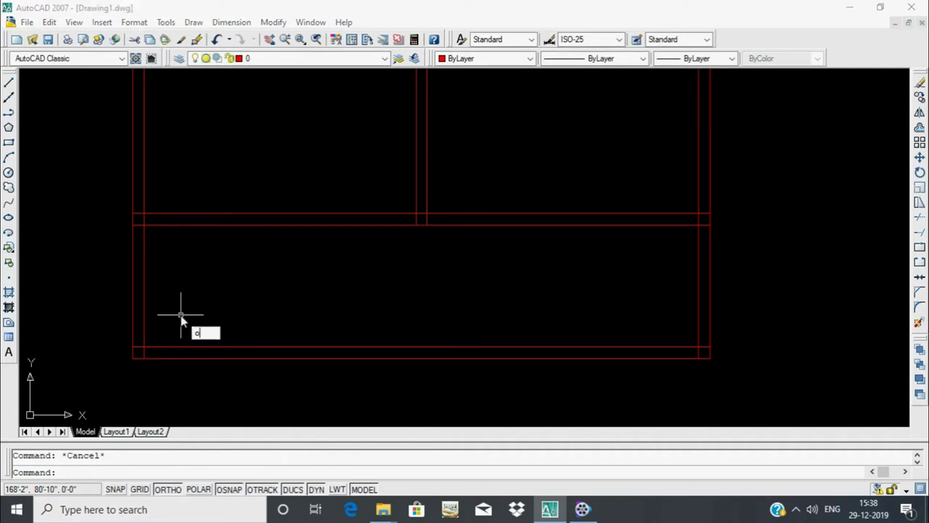
pyautogui.press('Return')
pyautogui.write('4')
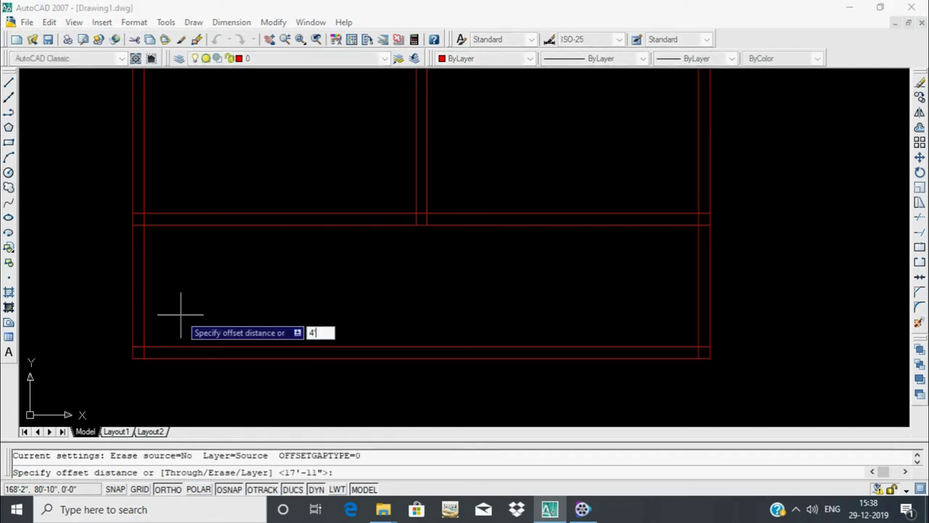
pyautogui.press('Return')
pyautogui.click(145, 304)
pyautogui.click(218, 305)
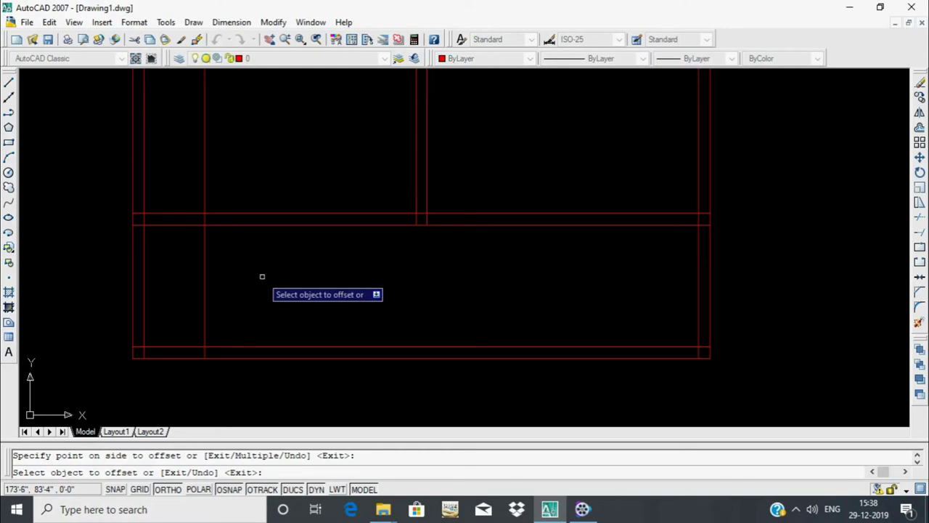
# Add a series of vertical tread lines spaced 11" apart to the right of the 4' line
pyautogui.press('Return')
pyautogui.press('Return')
pyautogui.write('11')
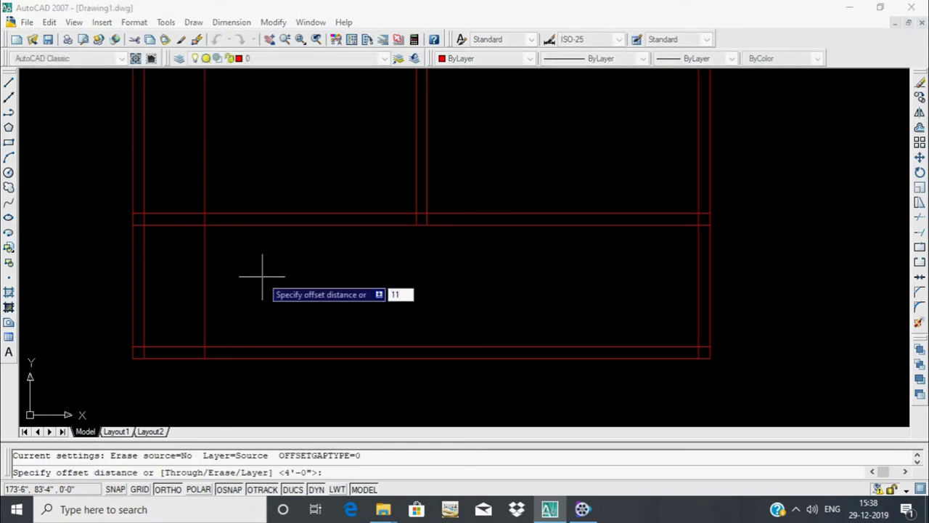
pyautogui.press('Return')
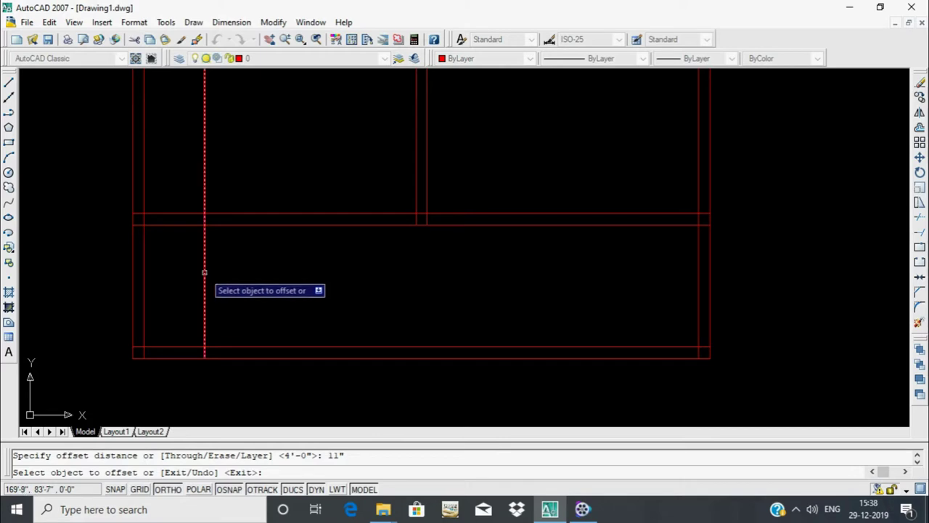
pyautogui.click(204, 272)
pyautogui.click(214, 272)
pyautogui.click(219, 270)
pyautogui.click(229, 270)
pyautogui.click(233, 272)
pyautogui.click(251, 274)
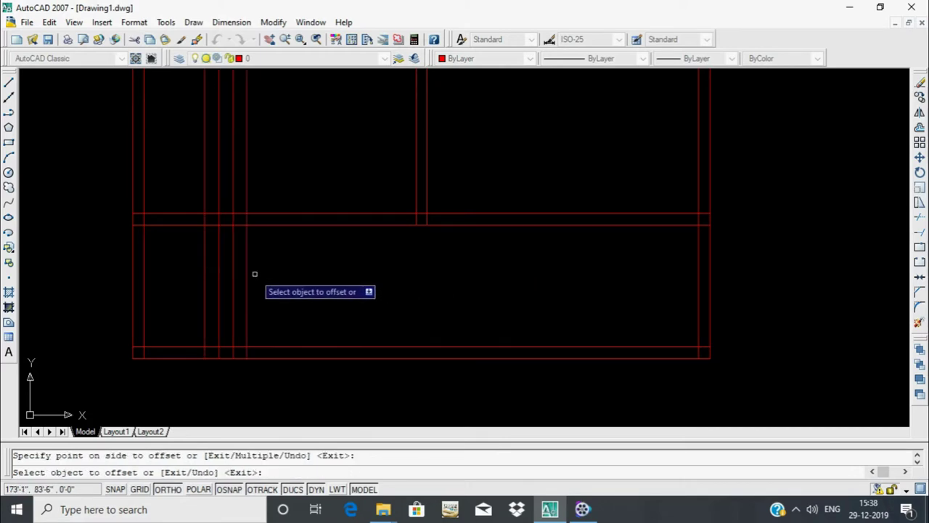
pyautogui.click(247, 273)
pyautogui.click(291, 273)
pyautogui.click(260, 273)
pyautogui.click(272, 278)
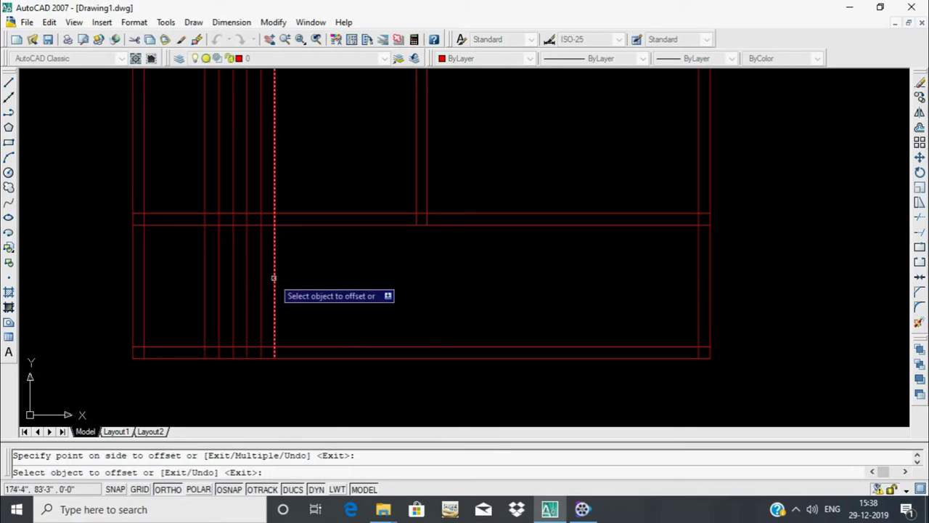
pyautogui.click(273, 277)
pyautogui.click(303, 285)
pyautogui.click(289, 284)
pyautogui.click(295, 276)
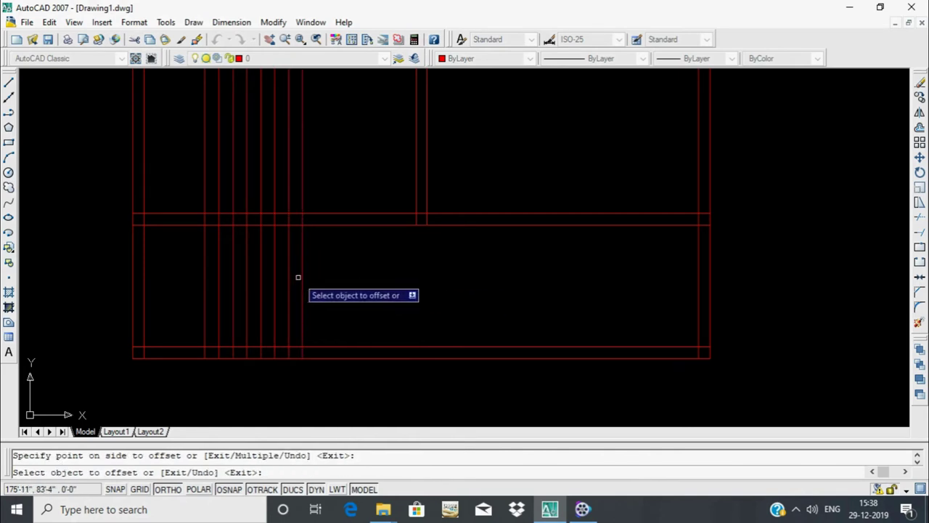
pyautogui.click(302, 276)
pyautogui.click(305, 279)
pyautogui.click(316, 279)
pyautogui.click(341, 274)
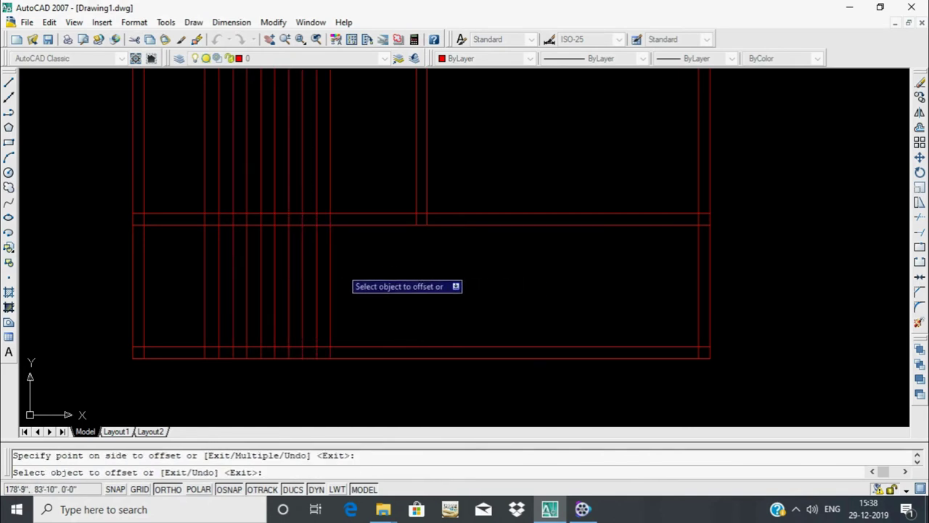
# Offset both horizontal room walls 3' inward to make two new horizontal lines
pyautogui.press('Return')
pyautogui.press('Return')
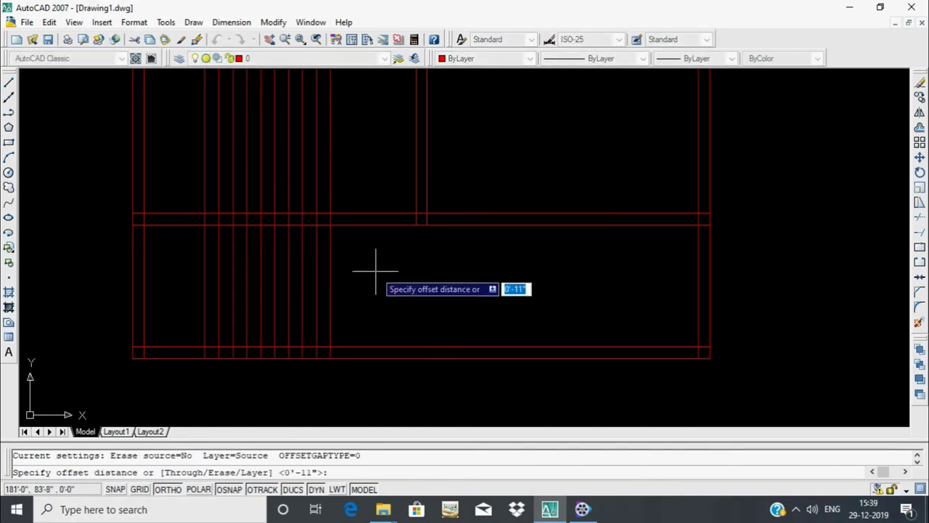
pyautogui.write('3')
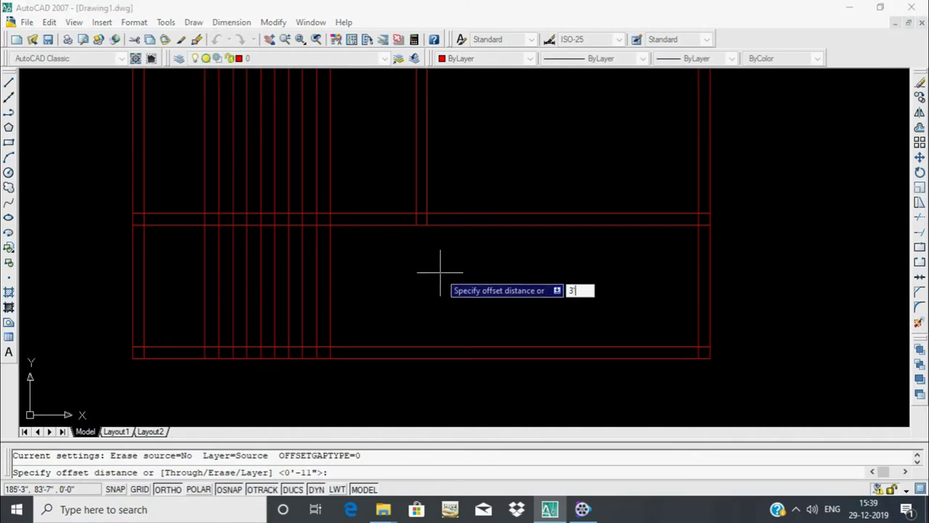
pyautogui.press('Return')
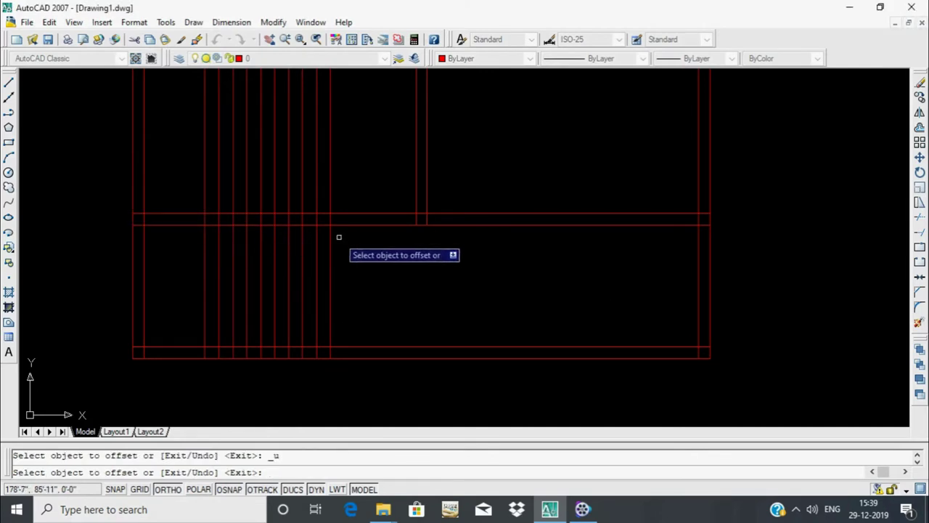
pyautogui.click(346, 225)
pyautogui.click(338, 261)
pyautogui.click(347, 349)
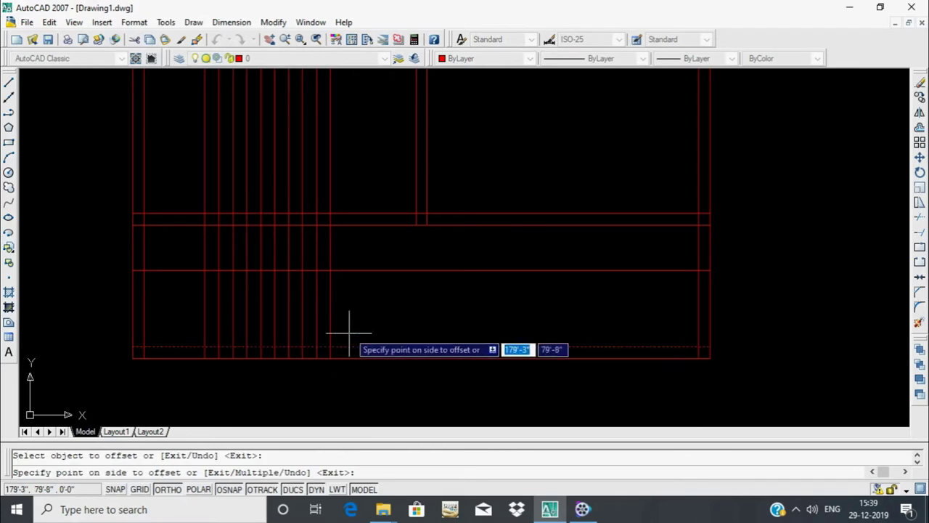
pyautogui.click(350, 330)
# Double each new horizontal line with a 3" offset toward the other
pyautogui.press('Return')
pyautogui.press('Return')
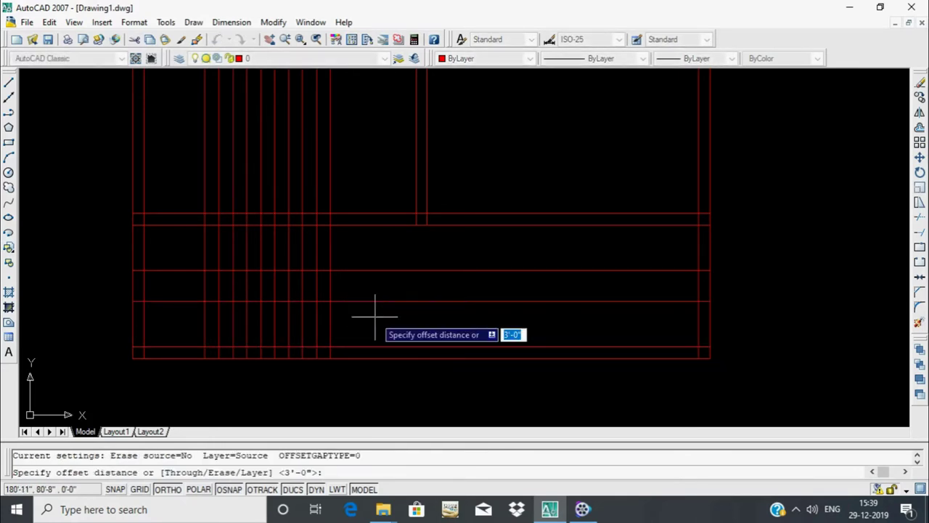
pyautogui.write('3')
pyautogui.press('Return')
pyautogui.click(375, 300)
pyautogui.click(377, 282)
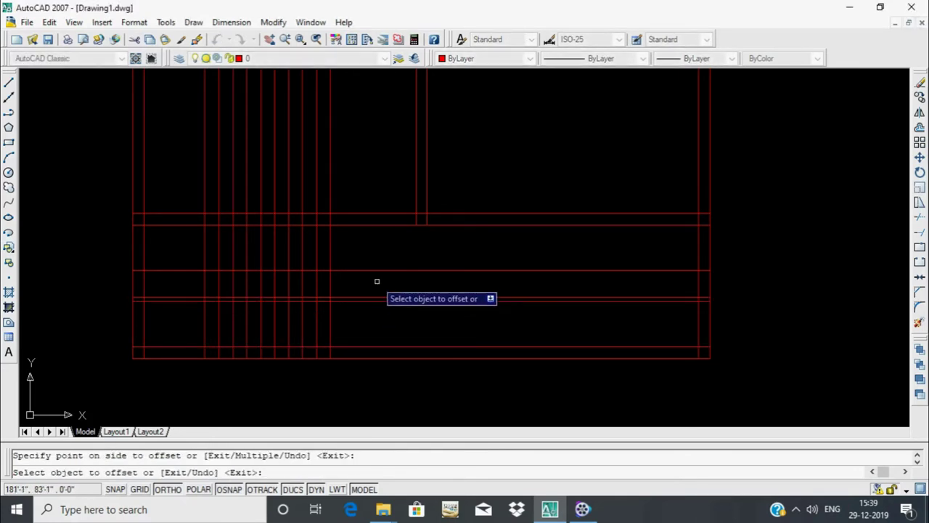
pyautogui.click(377, 271)
pyautogui.click(379, 282)
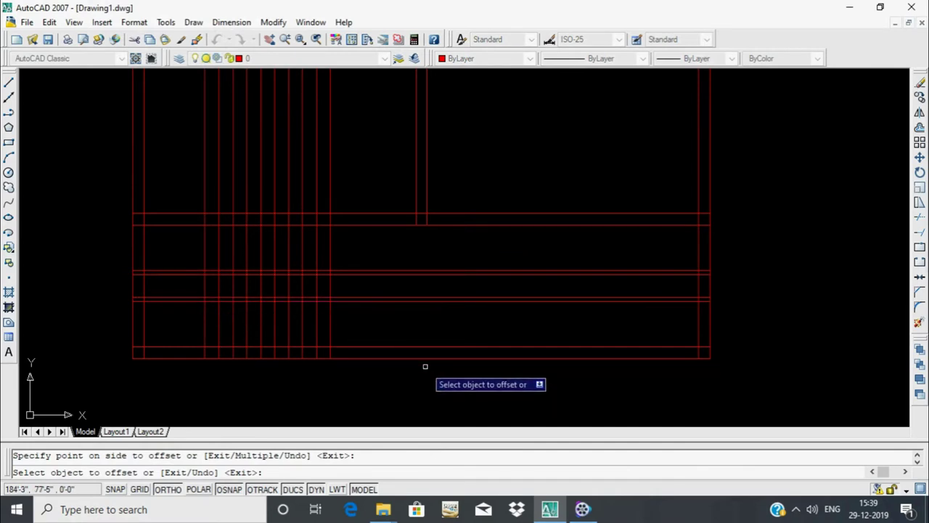
# Start TRIM with all lines as cutting edges
pyautogui.press('Escape')
pyautogui.write('tr')
pyautogui.press('Return')
pyautogui.press('Return')
# Trim the new horizontals back to the first tread and erase leftovers inside the left wall
pyautogui.moveTo(196, 257); pyautogui.dragTo(171, 314)
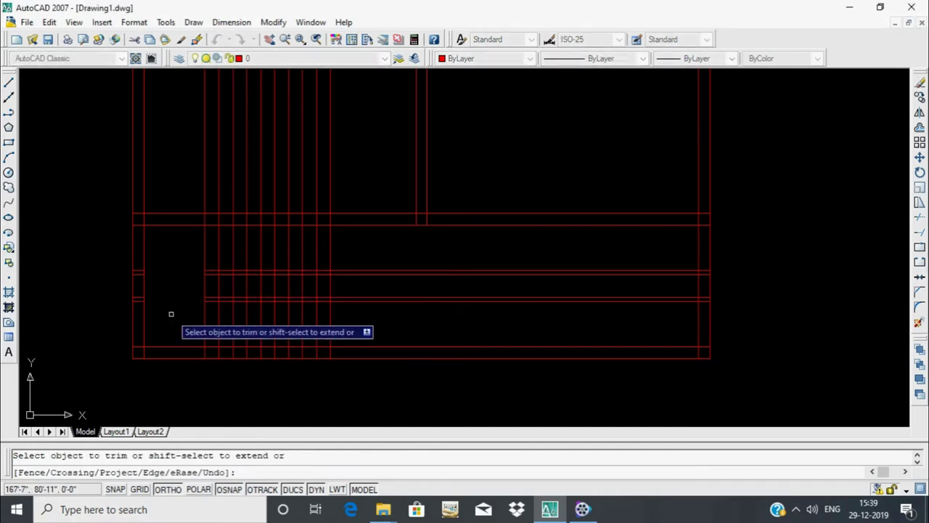
pyautogui.scroll(5, 149, 294)
pyautogui.write('r')
pyautogui.press('Return')
pyautogui.click(128, 249)
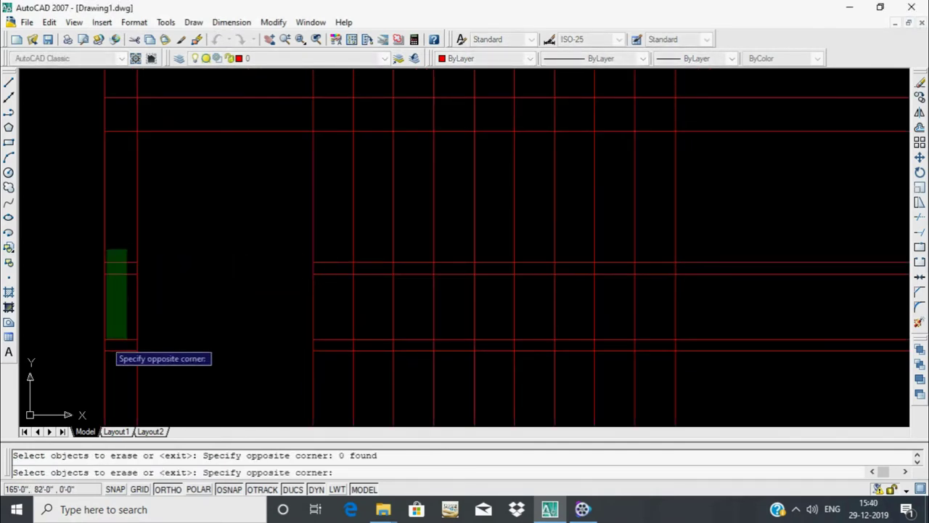
pyautogui.click(106, 338)
pyautogui.press('Return')
# Trim the tread lines out of the middle landing band and above the stairs
pyautogui.scroll(-3, 322, 295)
pyautogui.scroll(-2, 426, 310)
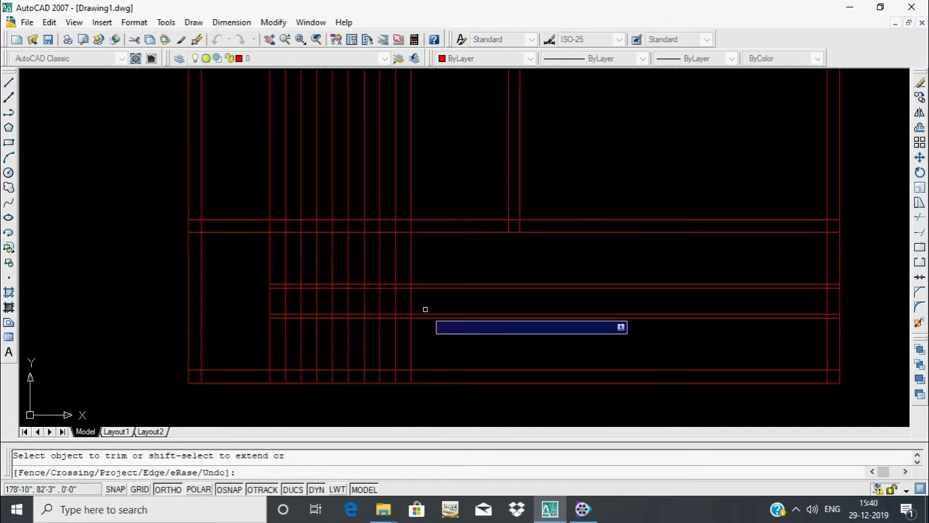
pyautogui.click(426, 310)
pyautogui.click(325, 306)
pyautogui.click(441, 179)
pyautogui.click(297, 215)
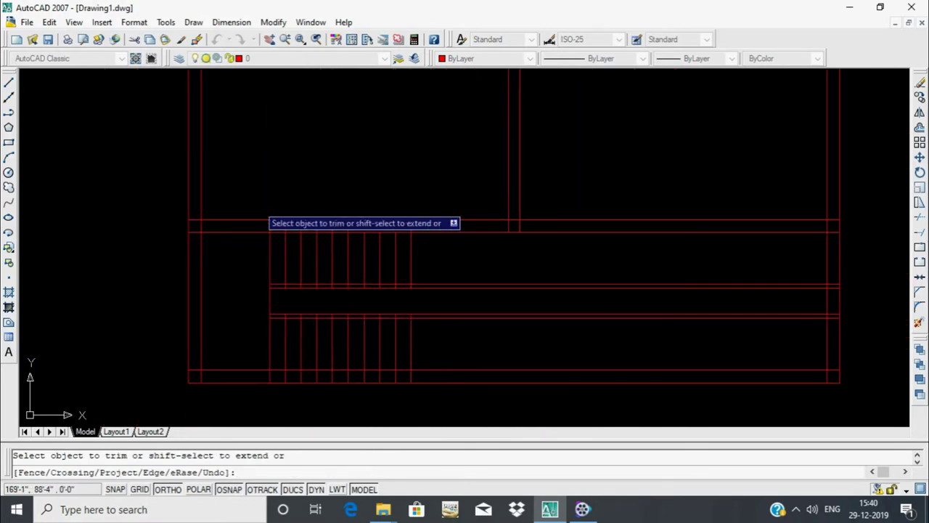
# Trim the tread line ends at the landing and out of the bottom wall
pyautogui.scroll(2, 415, 227)
pyautogui.click(411, 222)
pyautogui.click(80, 230)
pyautogui.scroll(-3, 471, 349)
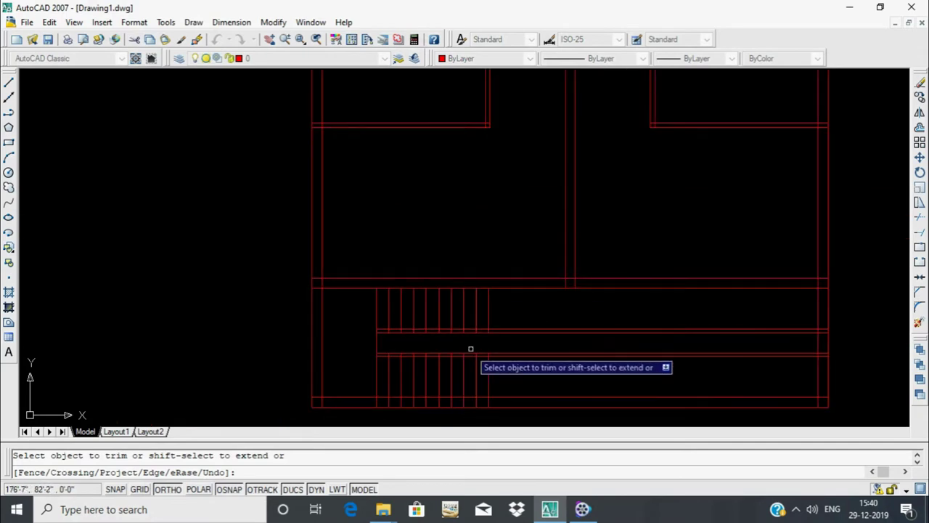
pyautogui.scroll(1, 470, 348)
pyautogui.scroll(2, 452, 290)
pyautogui.click(546, 292)
pyautogui.click(21, 298)
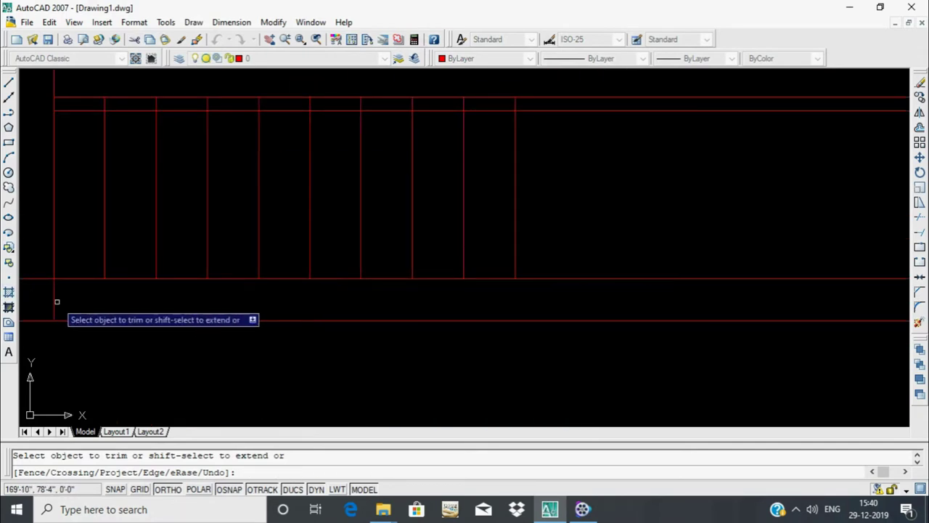
# Trim the tread pieces lying between the upper double lines
pyautogui.scroll(-2, 545, 297)
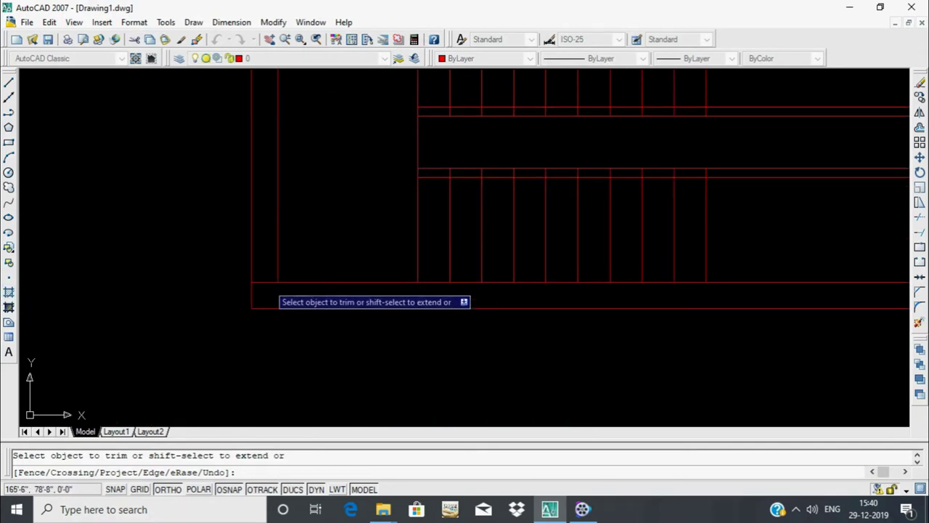
pyautogui.scroll(-2, 468, 213)
pyautogui.scroll(1, 531, 249)
pyautogui.scroll(2, 487, 230)
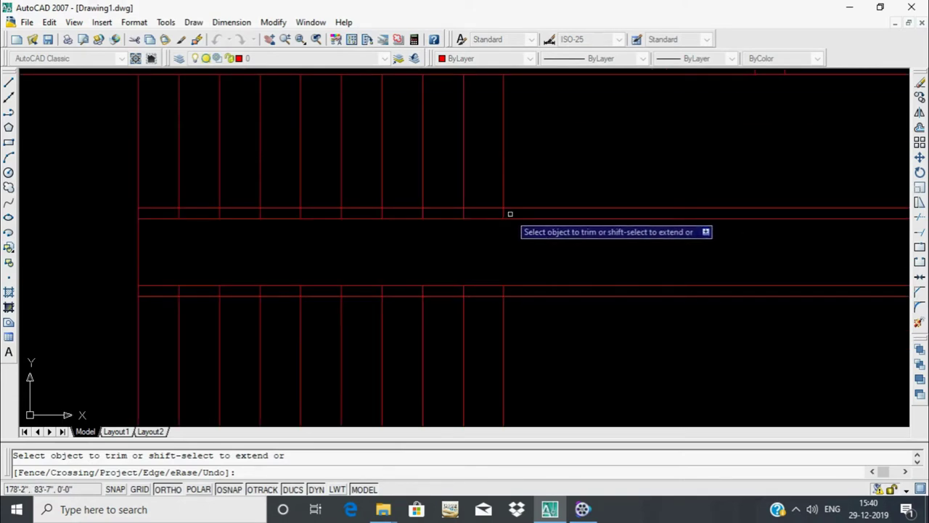
pyautogui.scroll(1, 508, 213)
pyautogui.click(508, 212)
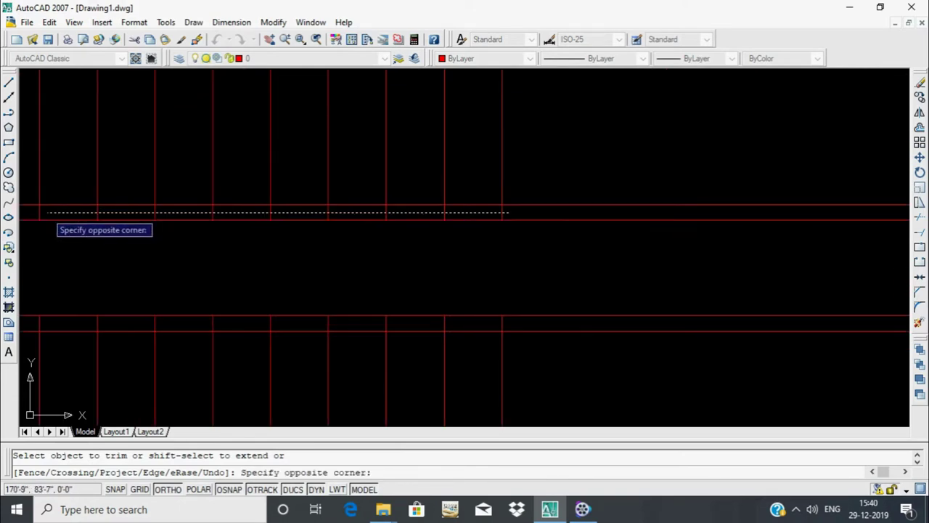
pyautogui.click(47, 213)
# Trim the tread pieces between the lower double lines and across the stair treads
pyautogui.moveTo(473, 261); pyautogui.dragTo(491, 225, button='middle')
pyautogui.click(557, 287)
pyautogui.click(109, 299)
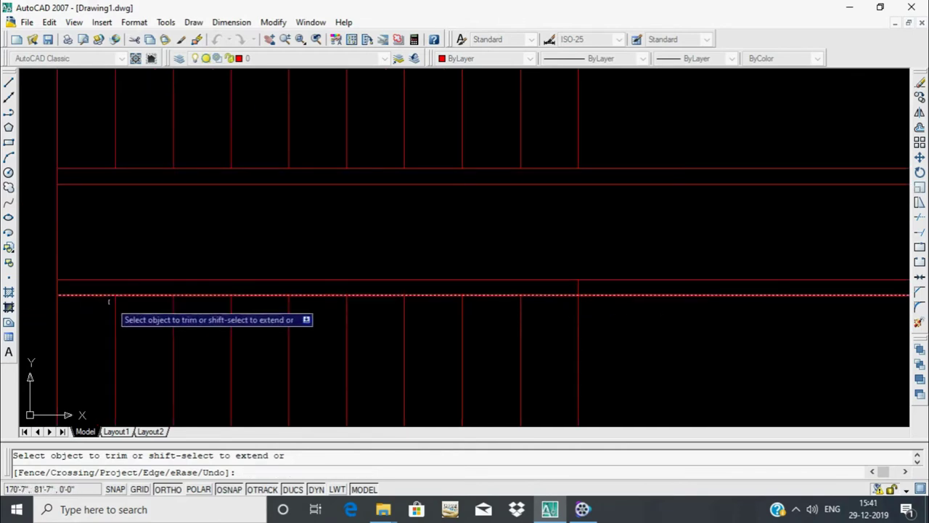
pyautogui.click(668, 139)
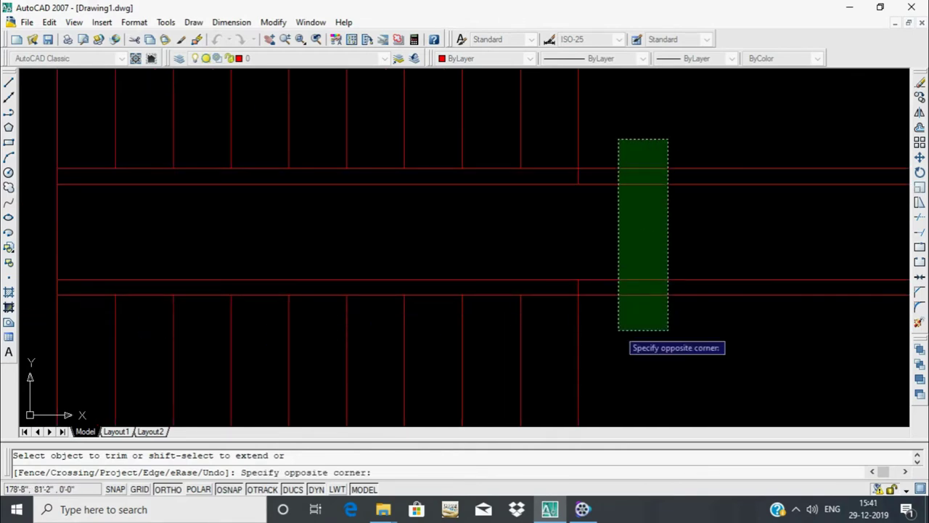
pyautogui.click(618, 331)
pyautogui.scroll(-1, 668, 284)
pyautogui.moveTo(554, 283); pyautogui.dragTo(538, 266, button='middle')
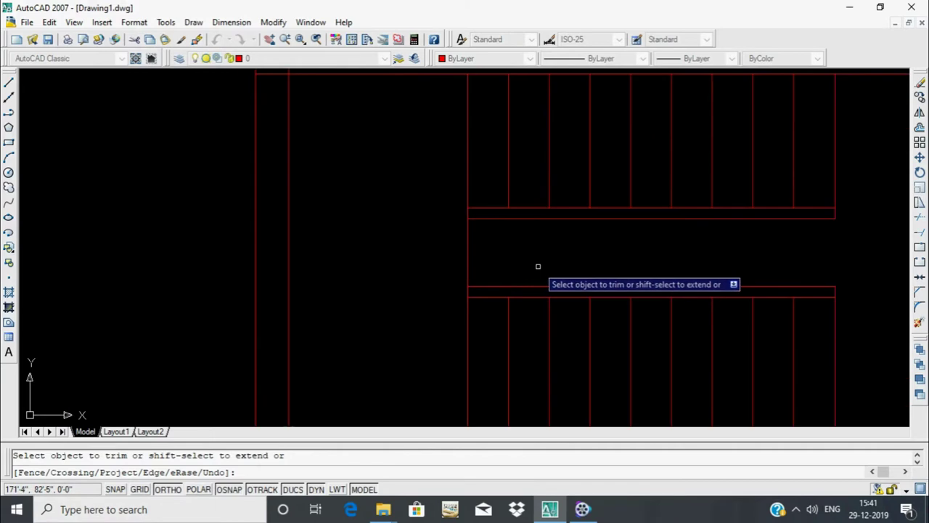
# Offset the stair's left edge to add a vertical line just to its right
pyautogui.press('Escape')
pyautogui.write('o')
pyautogui.press('Return')
pyautogui.press('Return')
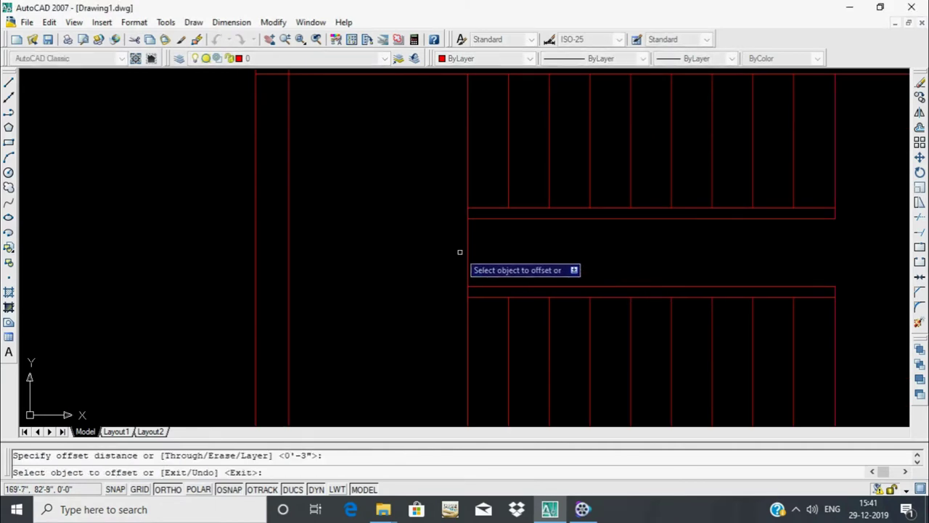
pyautogui.click(465, 251)
pyautogui.click(673, 257)
pyautogui.scroll(2, 470, 205)
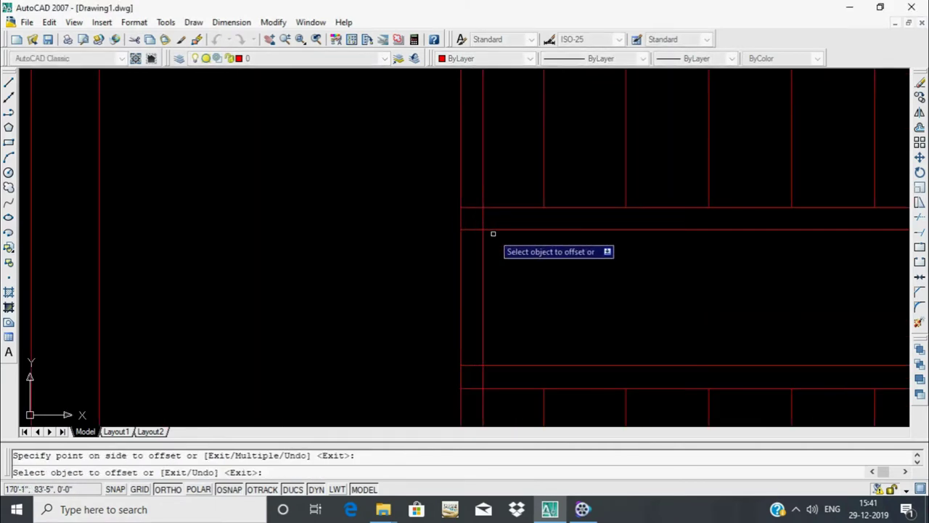
pyautogui.press('Escape')
# Trim the short overhanging vertical segments at the landing
pyautogui.write('tr')
pyautogui.press('Return')
pyautogui.press('Return')
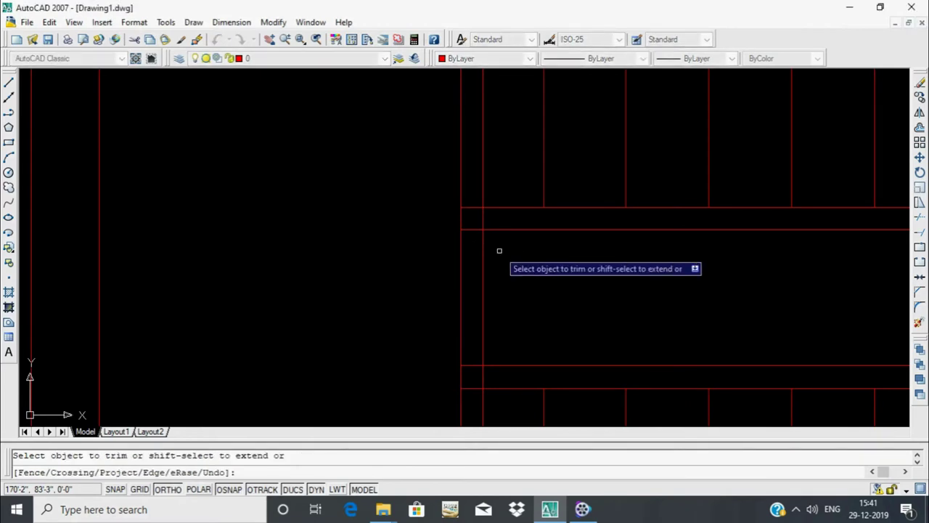
pyautogui.click(487, 217)
pyautogui.click(475, 221)
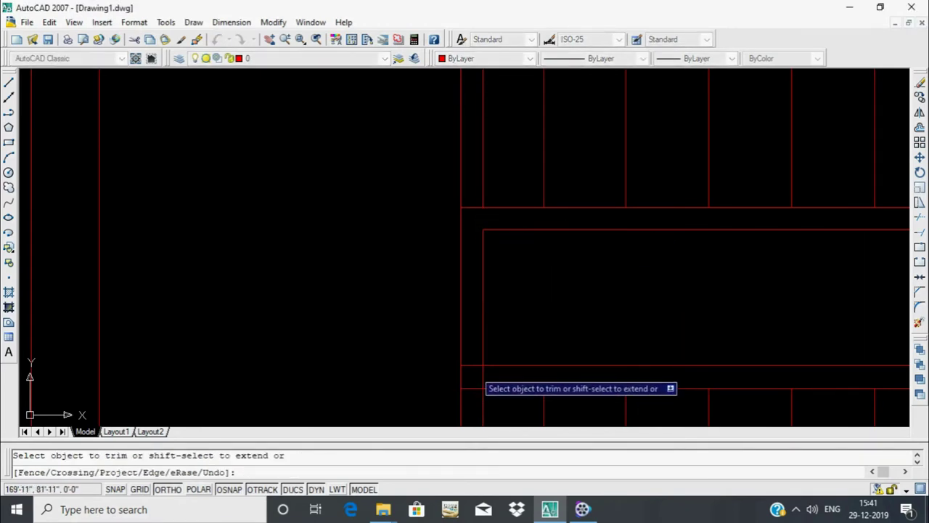
pyautogui.scroll(-3, 461, 334)
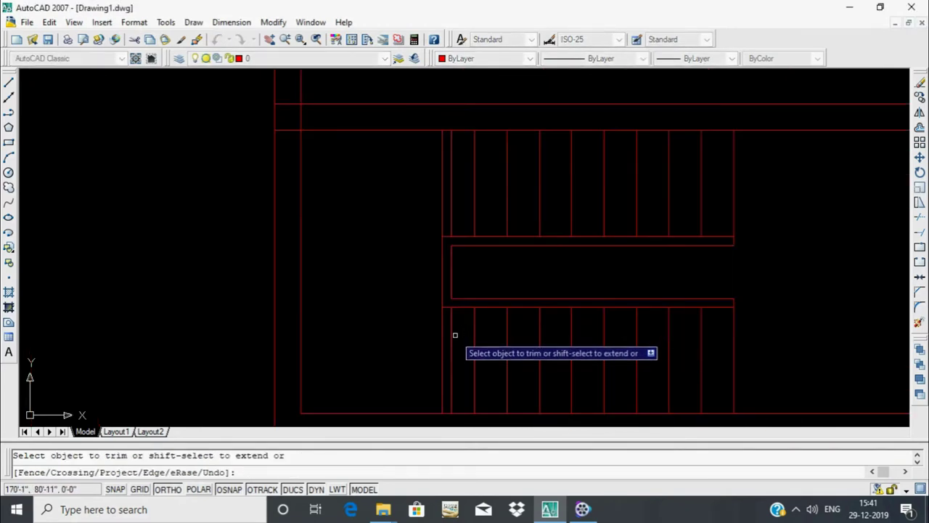
# Erase the offset vertical line and other stray vertical stair lines
pyautogui.write('r')
pyautogui.press('Return')
pyautogui.click(460, 330)
pyautogui.click(445, 348)
pyautogui.click(456, 165)
pyautogui.click(480, 210)
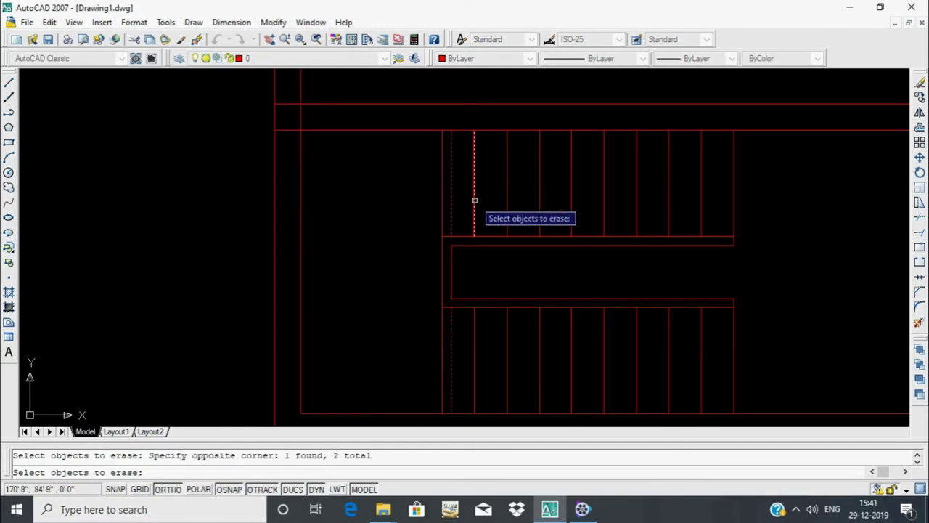
pyautogui.press('Return')
pyautogui.press('Escape')
pyautogui.scroll(-4, 484, 222)
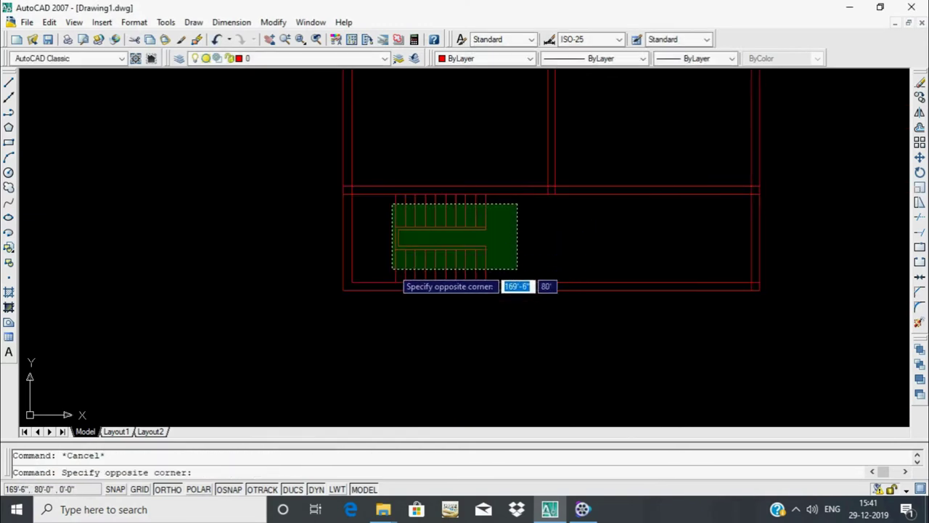
# Create a new layer named Steps with the colour yellow
pyautogui.click(395, 280)
pyautogui.write('la')
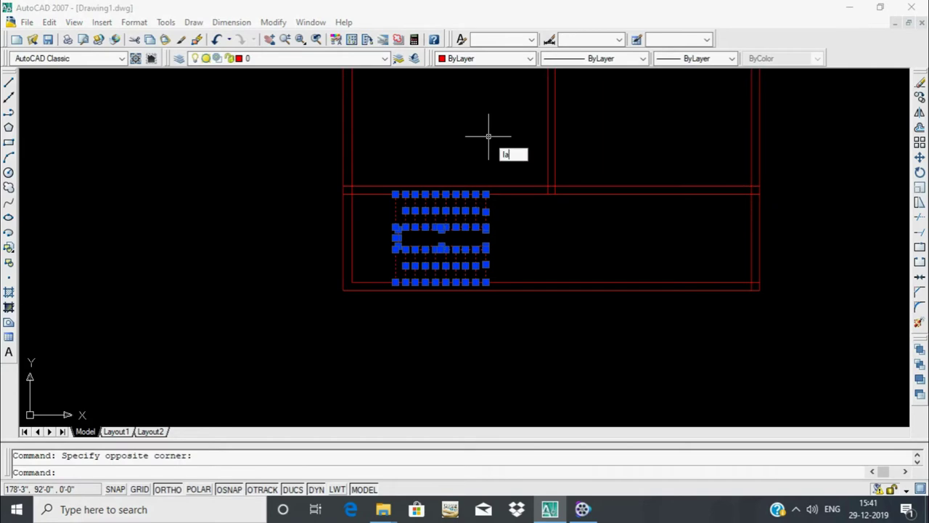
pyautogui.press('Return')
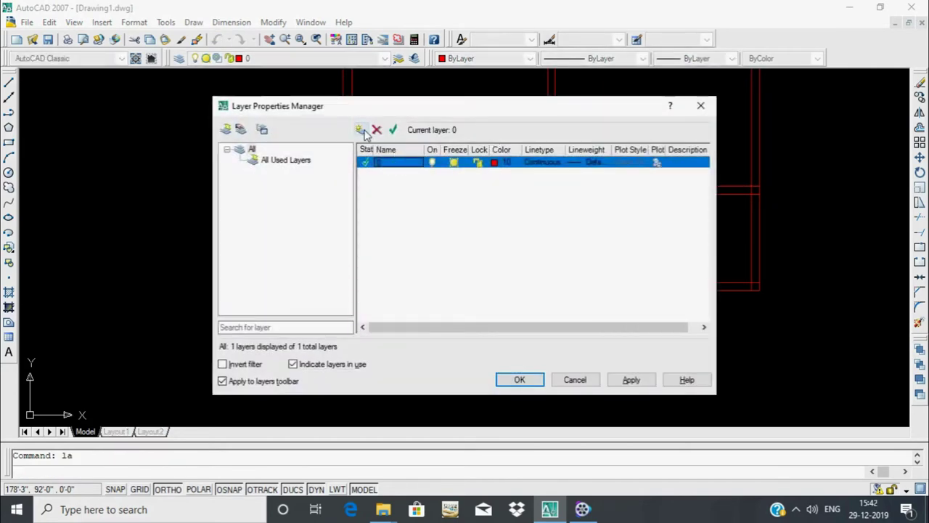
pyautogui.click(363, 130)
pyautogui.write('Steps')
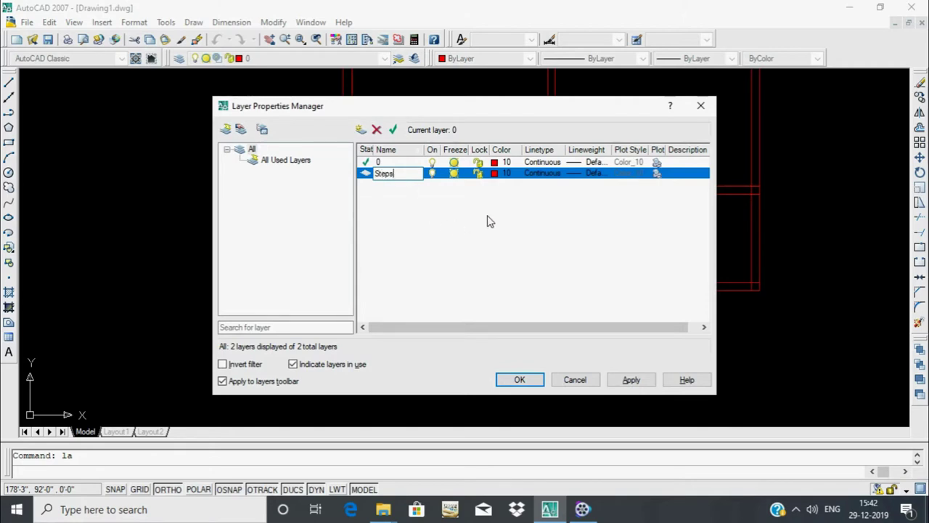
pyautogui.click(495, 174)
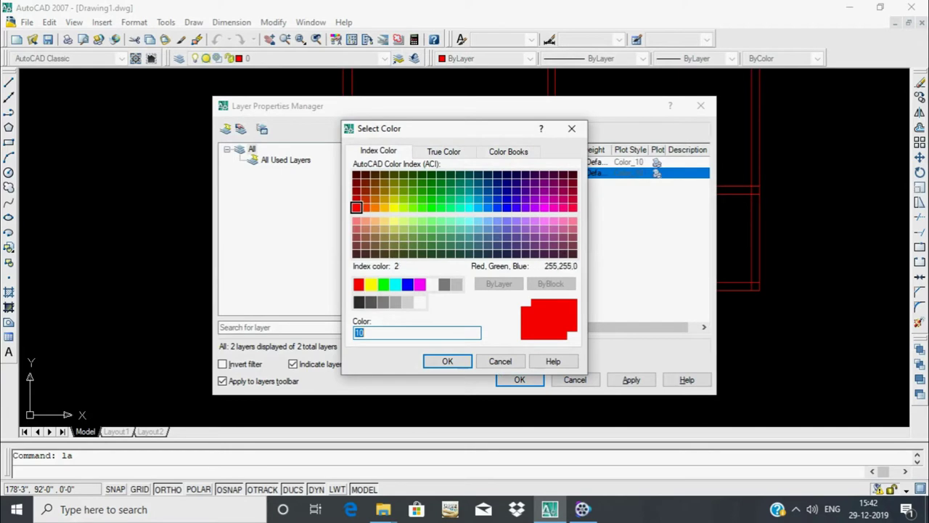
pyautogui.click(371, 283)
pyautogui.click(447, 360)
pyautogui.click(519, 380)
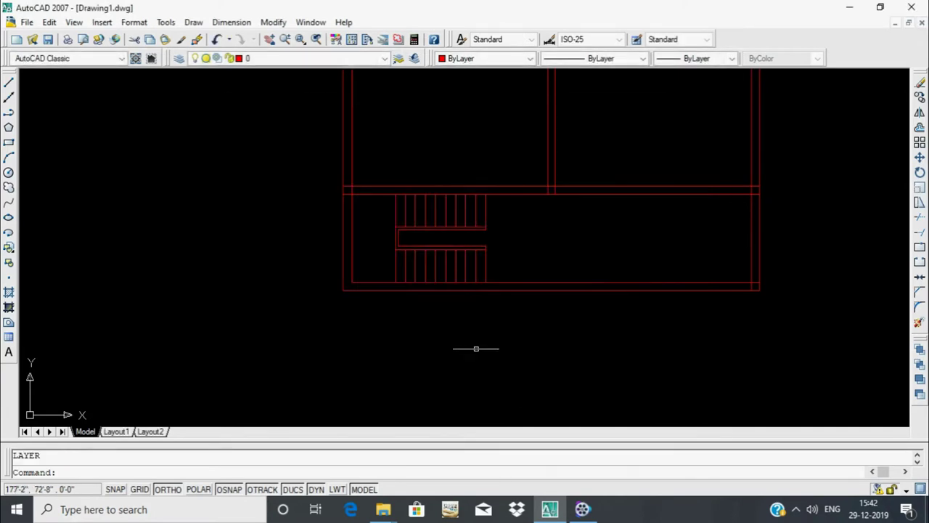
# Select all the staircase lines and move them onto the Steps layer
pyautogui.click(512, 212)
pyautogui.click(414, 266)
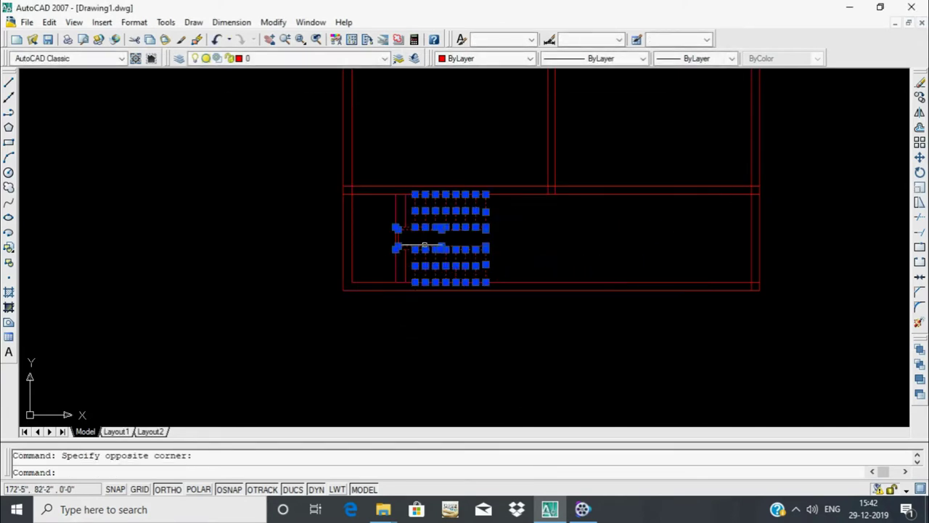
pyautogui.click(512, 211)
pyautogui.click(452, 245)
pyautogui.scroll(-1, 301, 80)
pyautogui.click(384, 58)
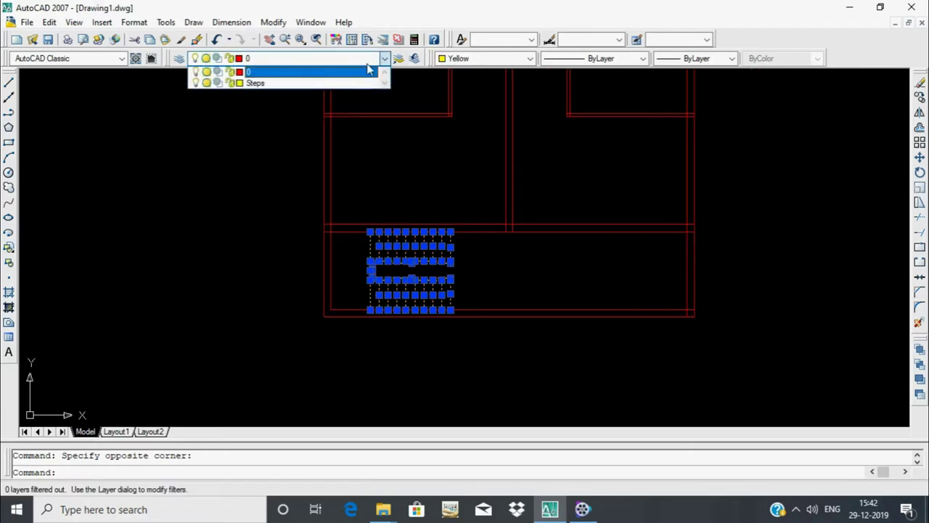
pyautogui.click(320, 82)
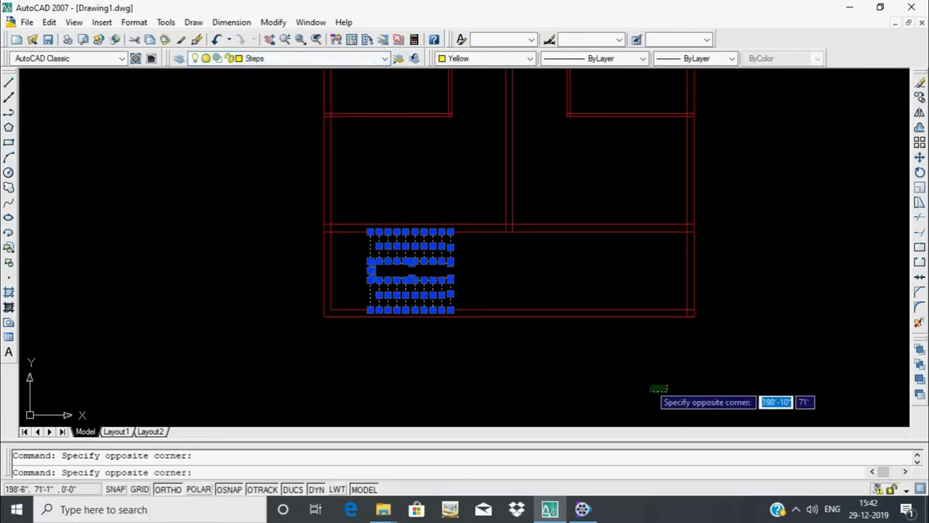
# Reopen the layer manager with LA to review the layers, then close it
pyautogui.write('la')
pyautogui.press('Return')
pyautogui.click(521, 379)
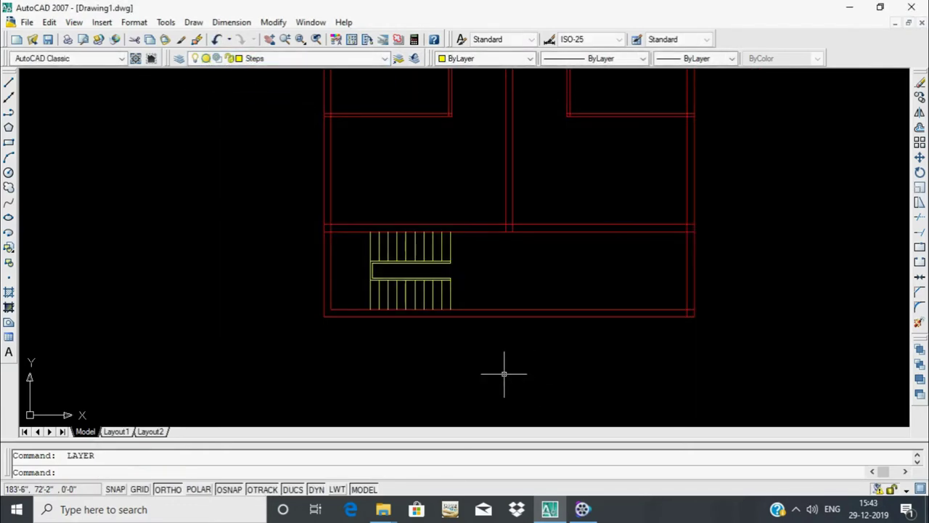
pyautogui.scroll(-3, 724, 238)
# Offset two vertical wall lines 3'-6" to their left side
pyautogui.scroll(2, 724, 239)
pyautogui.scroll(1, 643, 245)
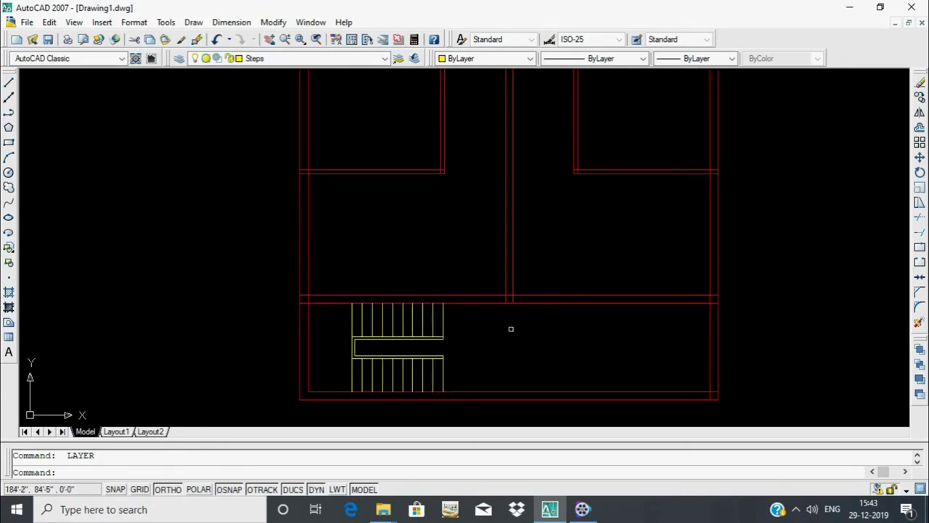
pyautogui.scroll(2, 510, 329)
pyautogui.scroll(-3, 504, 317)
pyautogui.scroll(1, 602, 350)
pyautogui.moveTo(513, 332); pyautogui.dragTo(545, 408, button='middle')
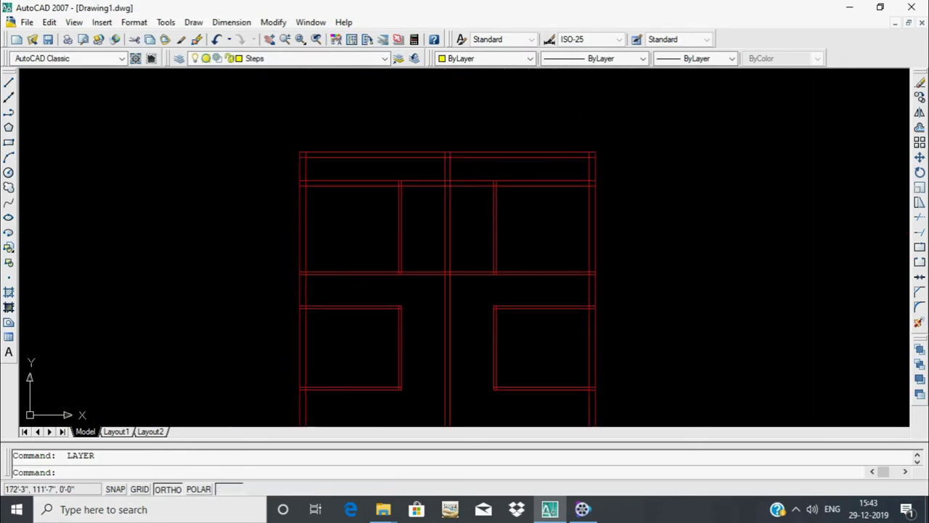
pyautogui.scroll(2, 446, 274)
pyautogui.scroll(-4, 446, 273)
pyautogui.scroll(3, 404, 314)
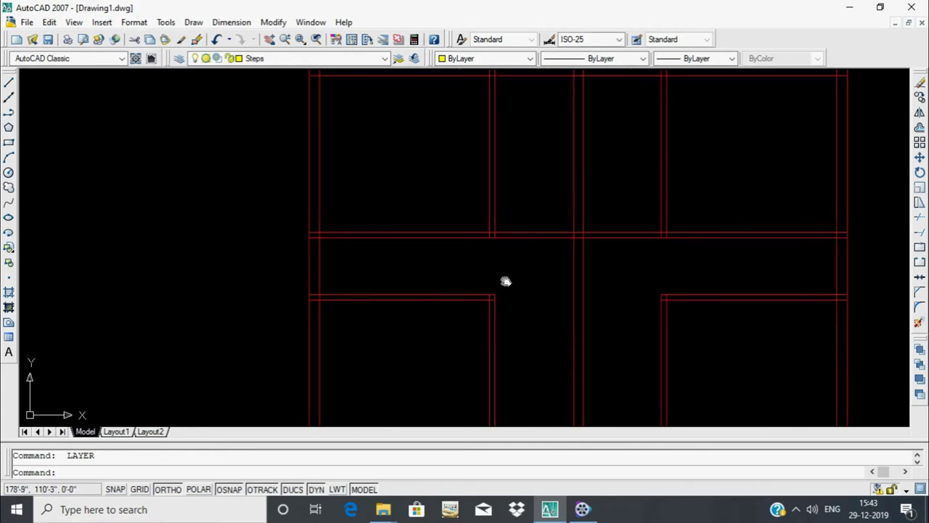
pyautogui.scroll(1, 504, 278)
pyautogui.write('o')
pyautogui.press('Return')
pyautogui.write('3\'6"')
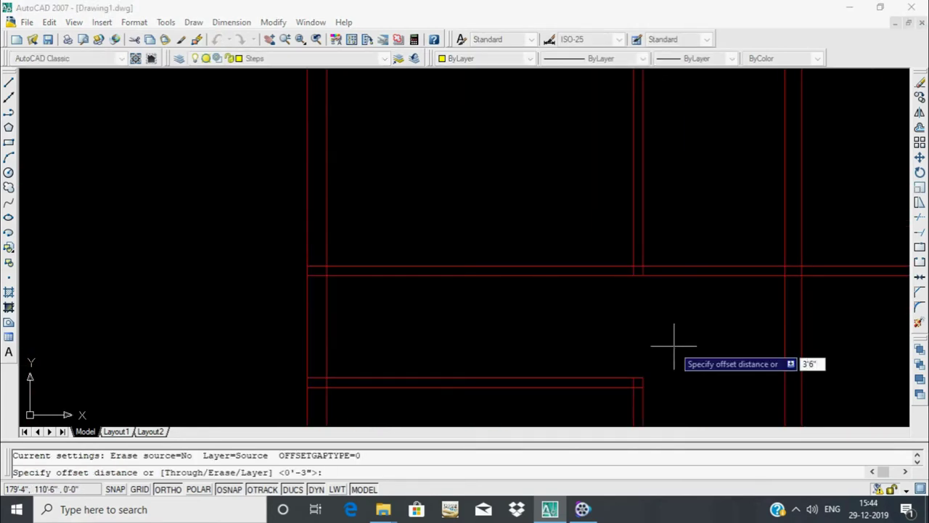
pyautogui.press('Return')
pyautogui.click(634, 239)
pyautogui.click(626, 290)
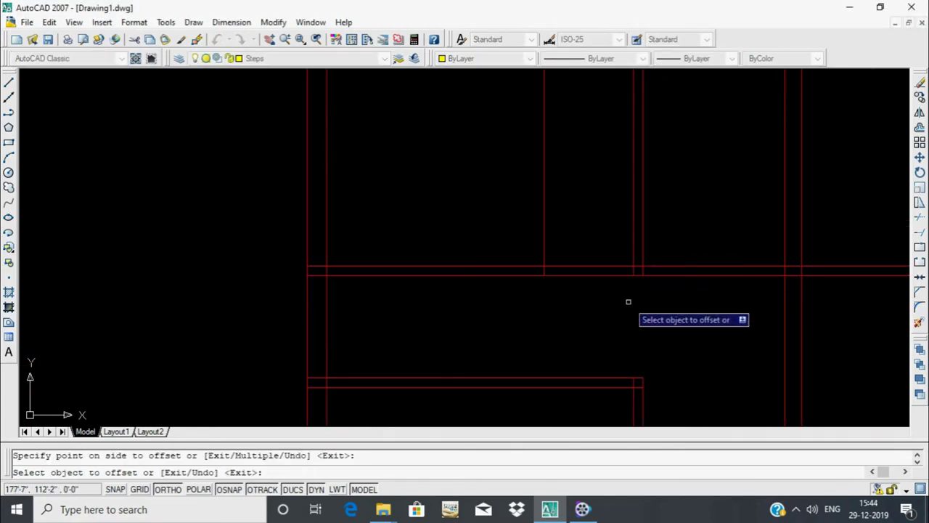
pyautogui.moveTo(663, 364); pyautogui.dragTo(644, 210, button='middle')
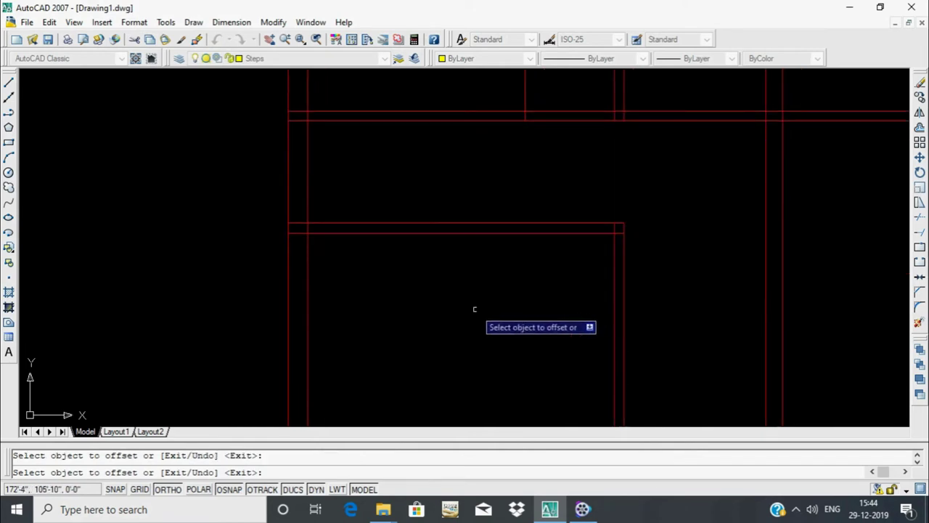
pyautogui.click(615, 294)
pyautogui.click(537, 284)
# Offset two more wall lines 3'-6" to their right, including the one above the stairs
pyautogui.scroll(-1, 675, 196)
pyautogui.scroll(-1, 692, 272)
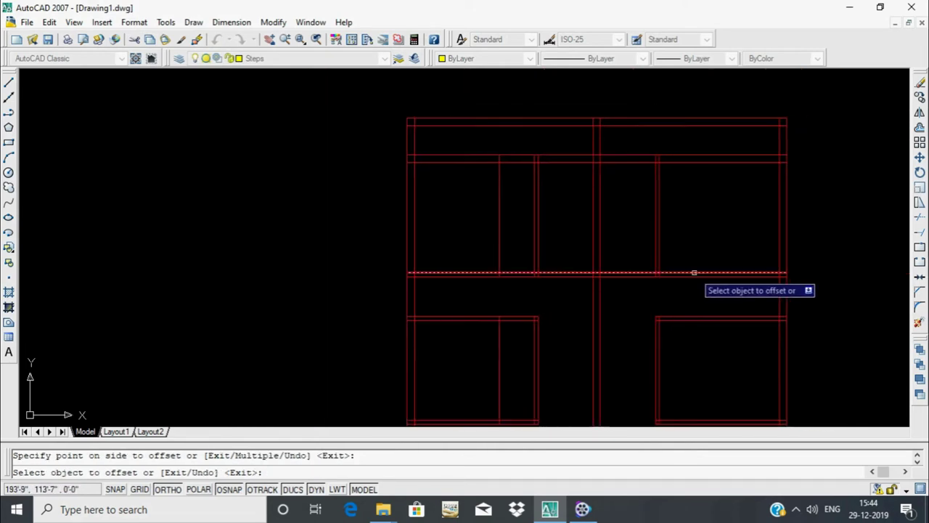
pyautogui.scroll(1, 704, 265)
pyautogui.click(704, 265)
pyautogui.click(806, 281)
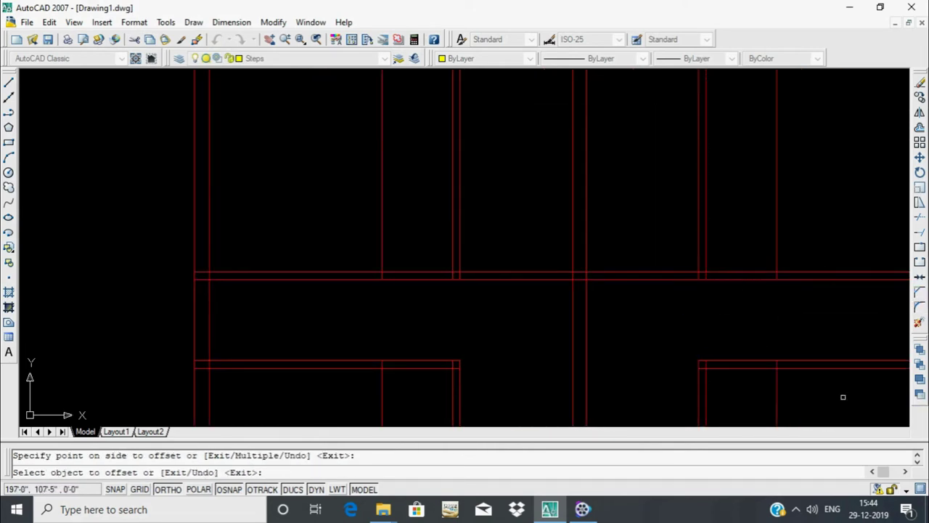
pyautogui.scroll(-5, 843, 396)
pyautogui.moveTo(786, 309); pyautogui.dragTo(702, 302, button='middle')
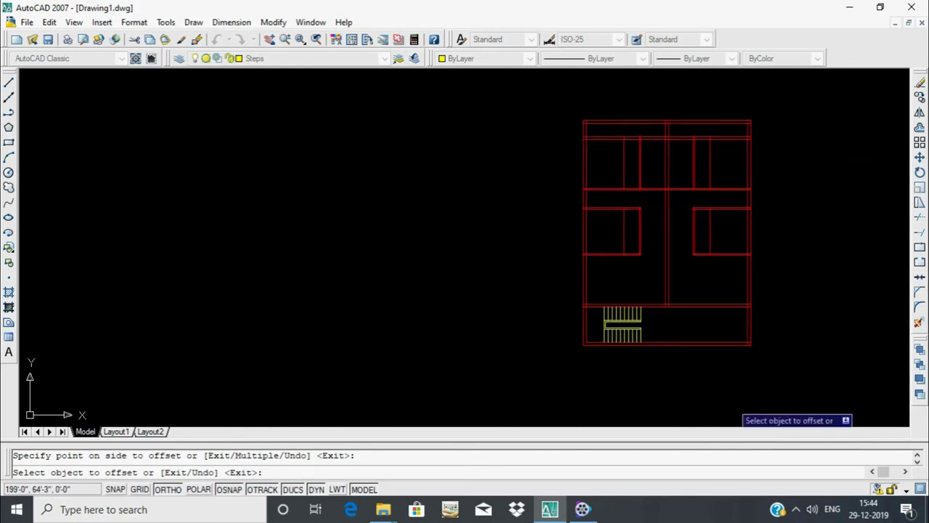
pyautogui.scroll(5, 718, 359)
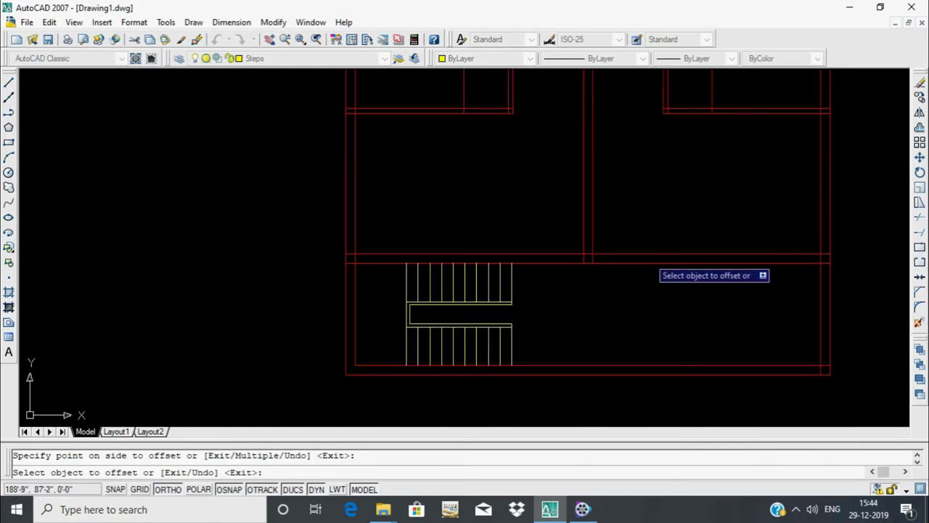
pyautogui.click(594, 236)
pyautogui.click(680, 245)
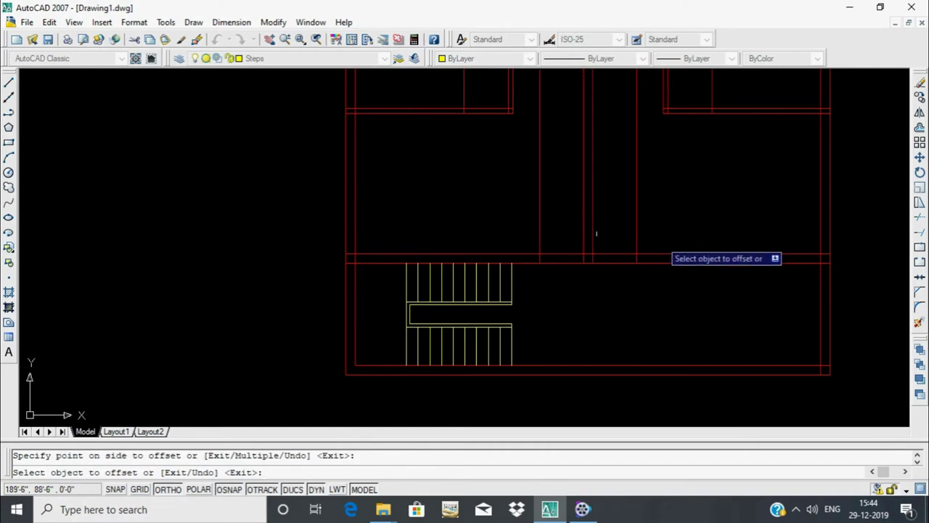
pyautogui.scroll(-6, 697, 239)
pyautogui.scroll(6, 711, 205)
pyautogui.scroll(-3, 654, 272)
# Offset two further wall lines by 2 inches to mark the opening edges
pyautogui.press('Return')
pyautogui.press('Return')
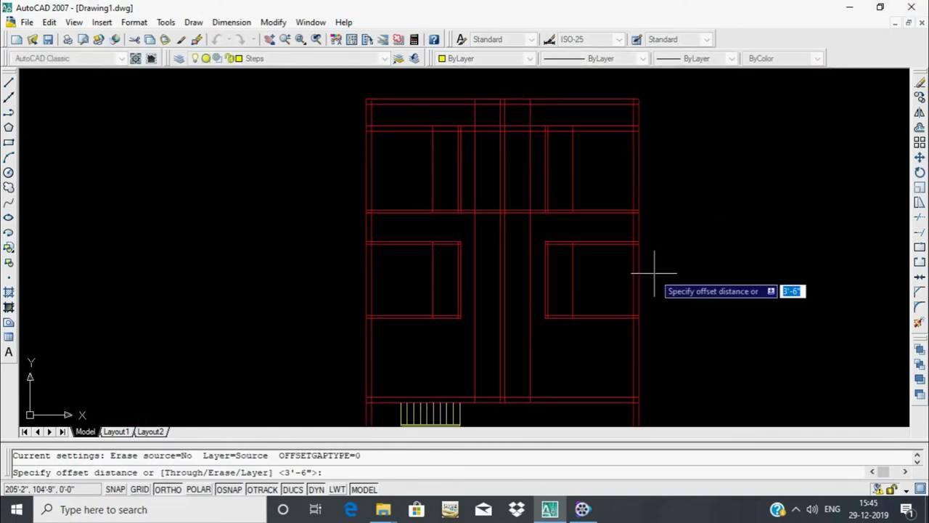
pyautogui.write('2')
pyautogui.press('Return')
pyautogui.scroll(3, 522, 222)
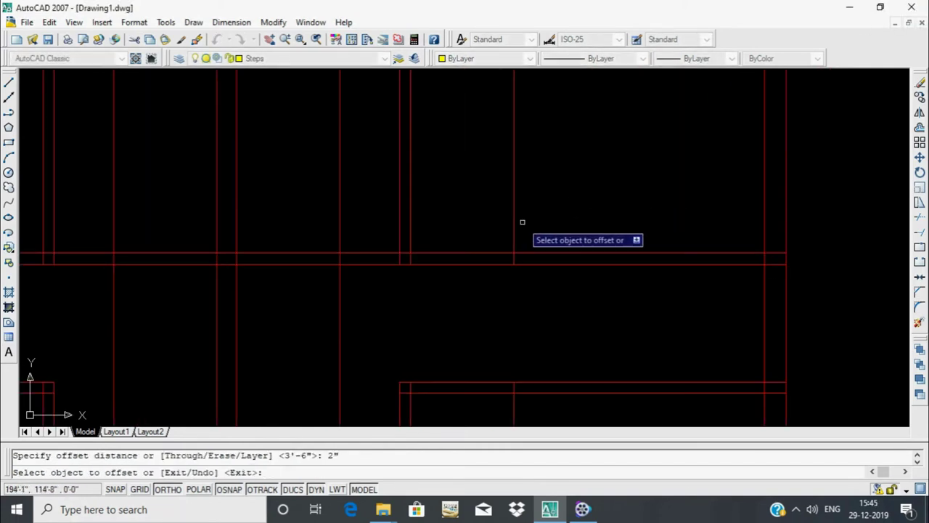
pyautogui.click(409, 247)
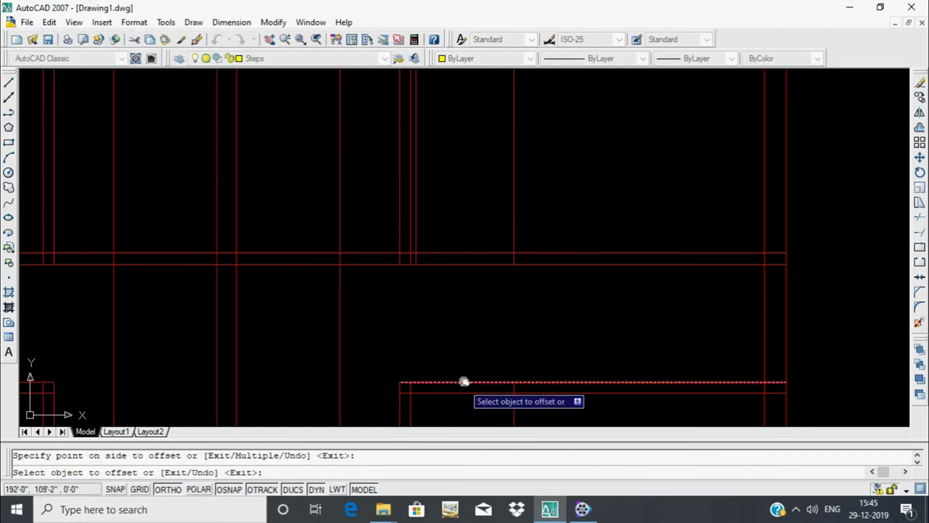
pyautogui.moveTo(464, 380); pyautogui.dragTo(478, 163, button='middle')
pyautogui.click(542, 233)
pyautogui.moveTo(542, 232); pyautogui.dragTo(615, 259, button='middle')
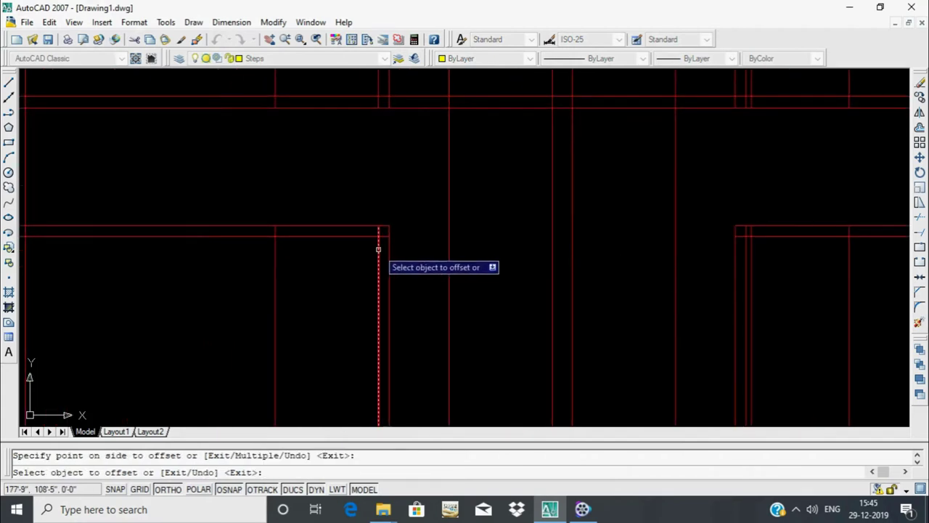
pyautogui.scroll(-1, 448, 224)
pyautogui.scroll(1, 397, 218)
pyautogui.scroll(-1, 607, 232)
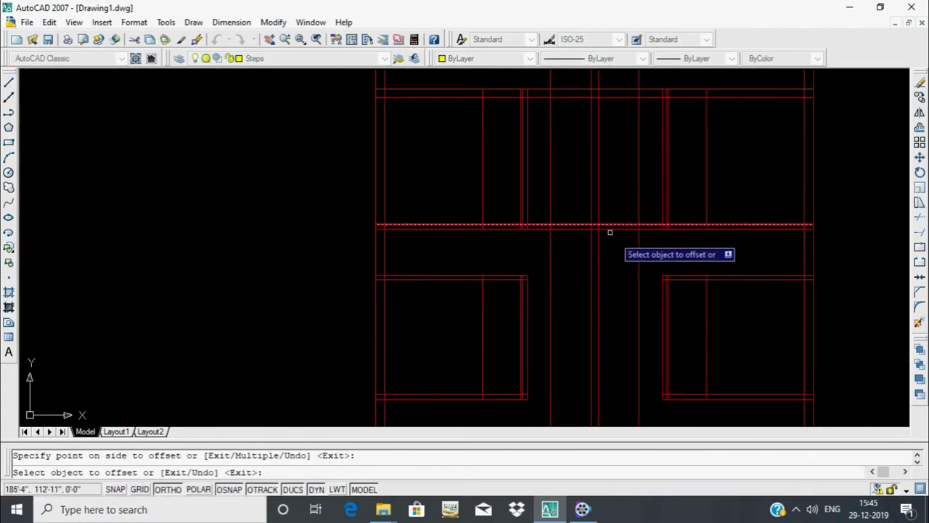
pyautogui.moveTo(607, 232); pyautogui.dragTo(518, 239, button='middle')
pyautogui.scroll(2, 473, 226)
pyautogui.click(467, 228)
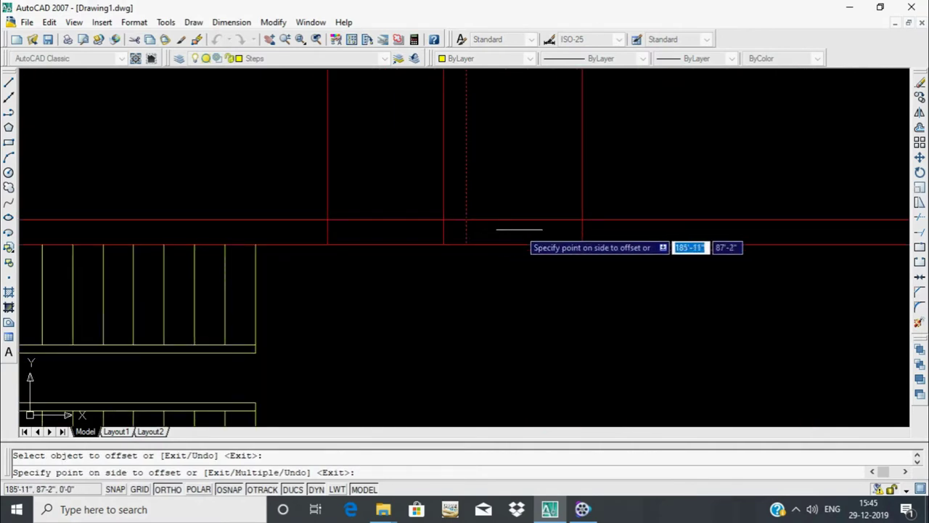
pyautogui.click(520, 230)
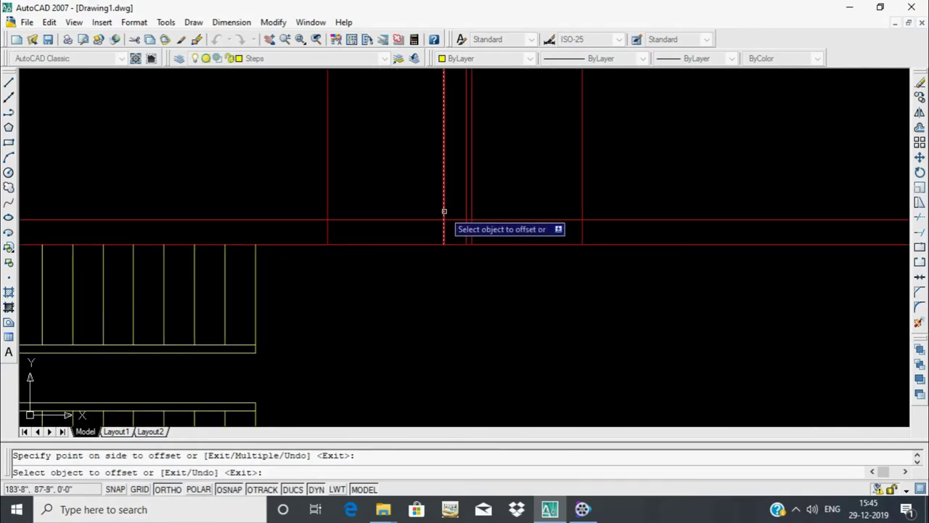
pyautogui.scroll(-3, 556, 235)
pyautogui.scroll(-4, 539, 237)
pyautogui.scroll(3, 495, 212)
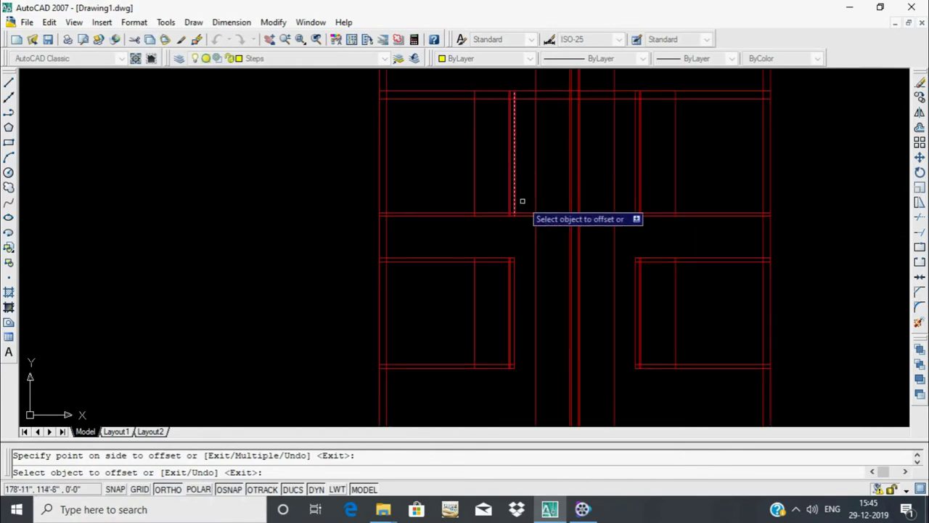
pyautogui.scroll(3, 521, 201)
# Trim with all lines as cutting edges, clearing the wall segments inside the left opening
pyautogui.press('Escape')
pyautogui.write('tr')
pyautogui.press('Return')
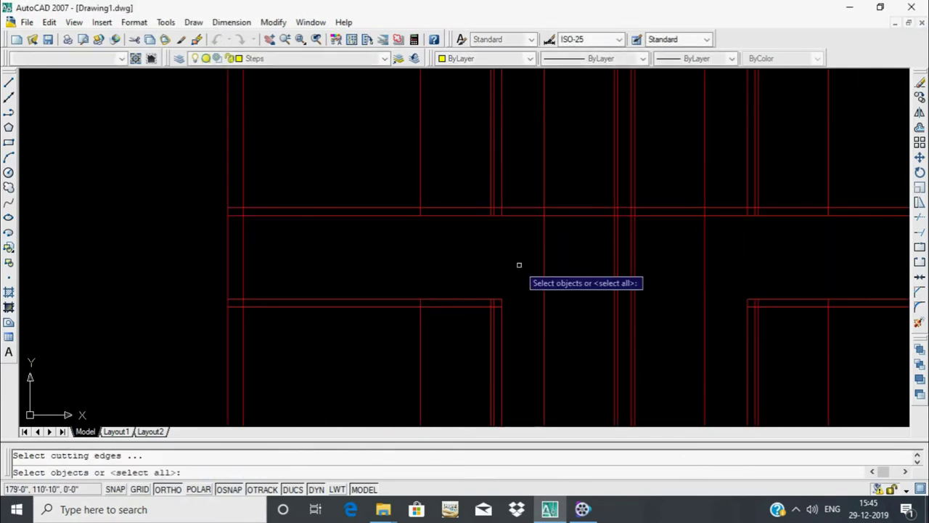
pyautogui.press('Return')
pyautogui.scroll(3, 483, 191)
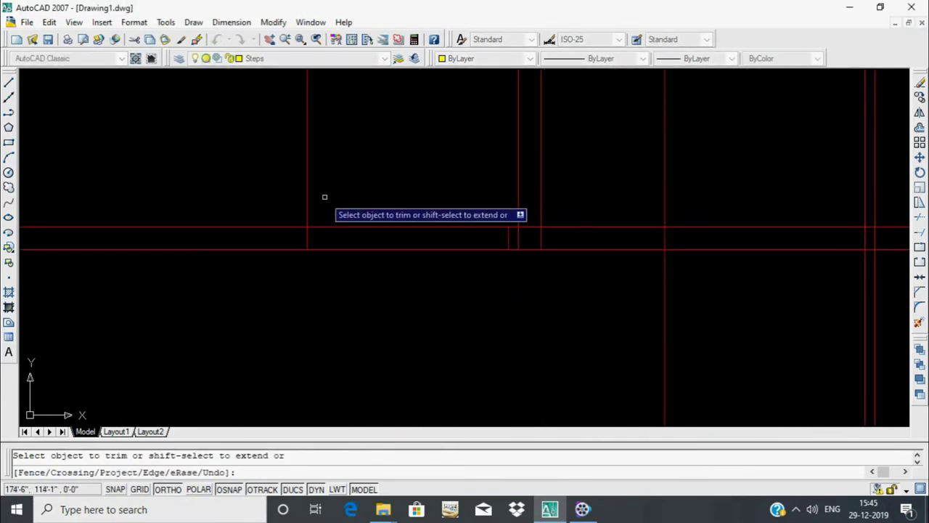
pyautogui.click(354, 140)
pyautogui.click(299, 168)
pyautogui.click(491, 180)
pyautogui.click(437, 301)
pyautogui.scroll(-3, 436, 232)
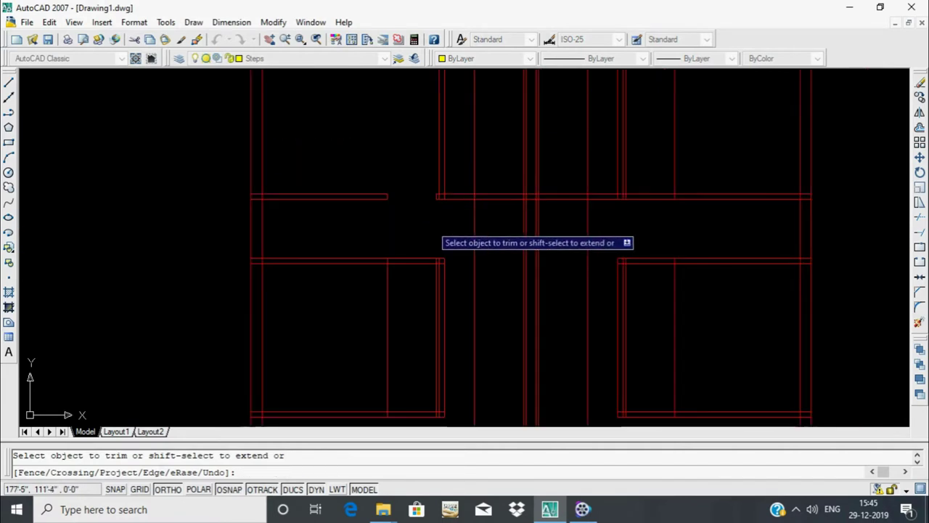
pyautogui.scroll(3, 439, 203)
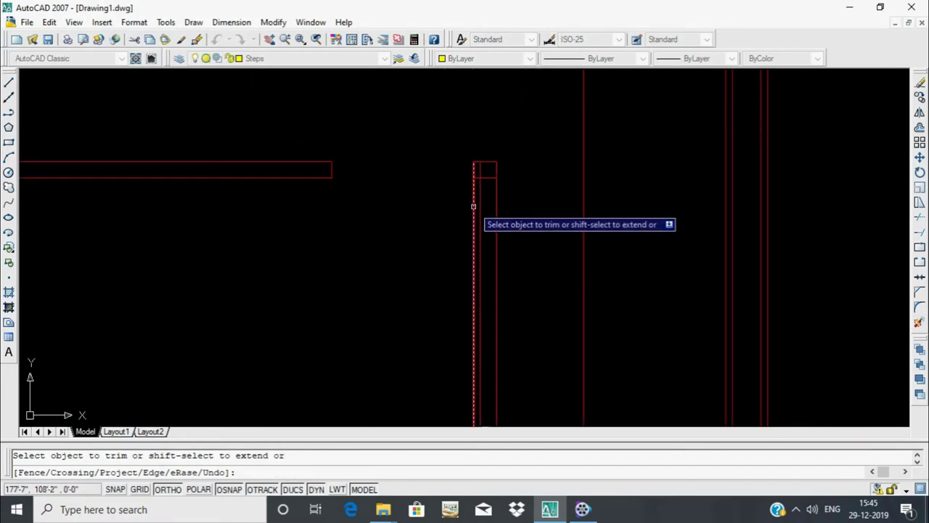
pyautogui.scroll(-3, 664, 259)
pyautogui.scroll(3, 622, 253)
# Trim the crossing wall lines and leftover segments at the right junction
pyautogui.click(639, 126)
pyautogui.click(623, 207)
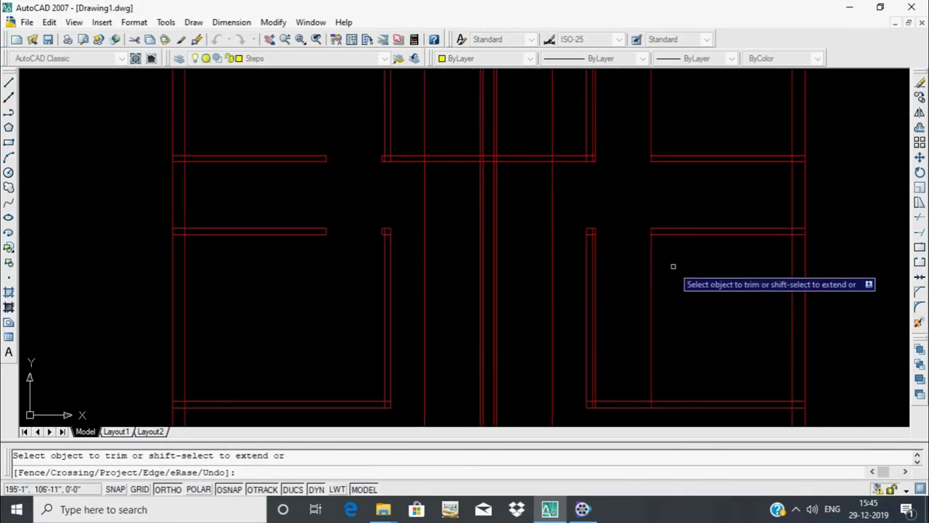
pyautogui.click(634, 307)
pyautogui.click(680, 104)
pyautogui.click(636, 301)
pyautogui.click(629, 161)
pyautogui.click(667, 107)
pyautogui.click(624, 117)
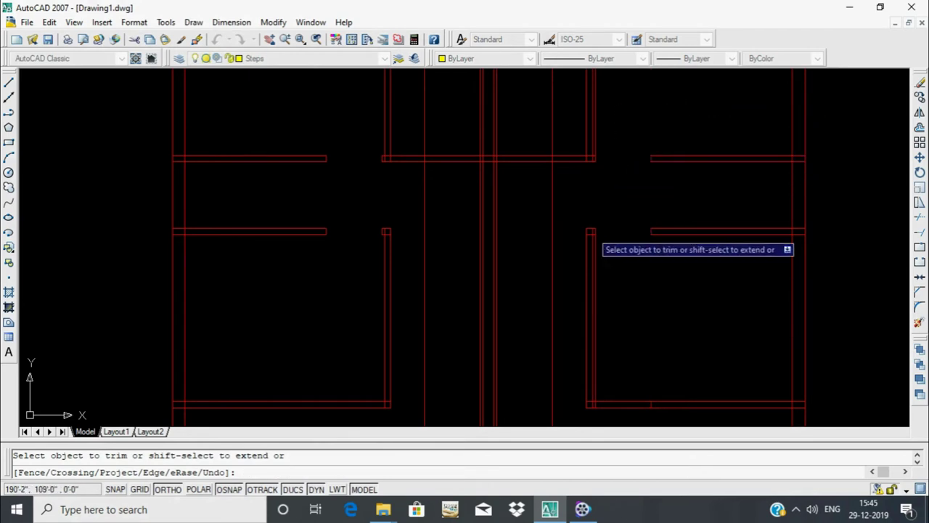
pyautogui.scroll(2, 598, 240)
pyautogui.click(704, 247)
pyautogui.click(597, 226)
pyautogui.scroll(2, 598, 226)
pyautogui.scroll(-2, 608, 178)
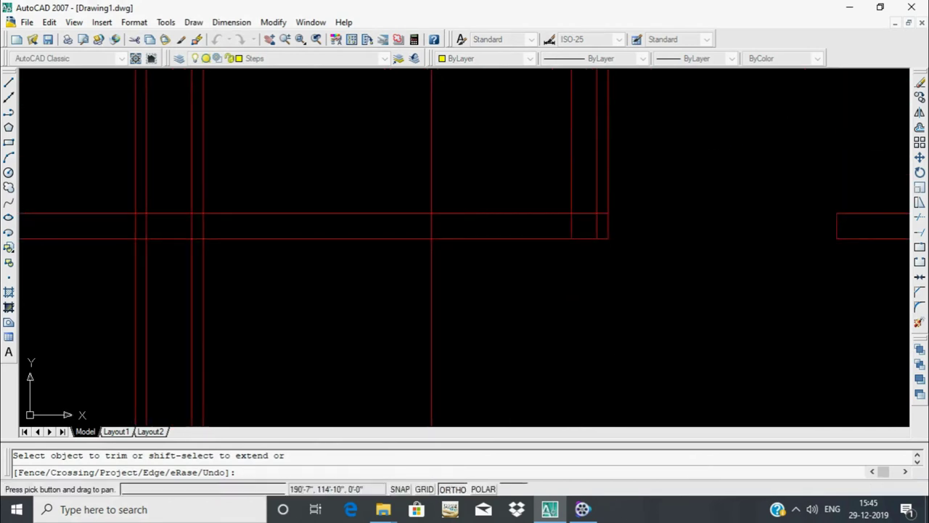
pyautogui.scroll(-2, 663, 315)
pyautogui.scroll(2, 644, 308)
pyautogui.scroll(2, 644, 308)
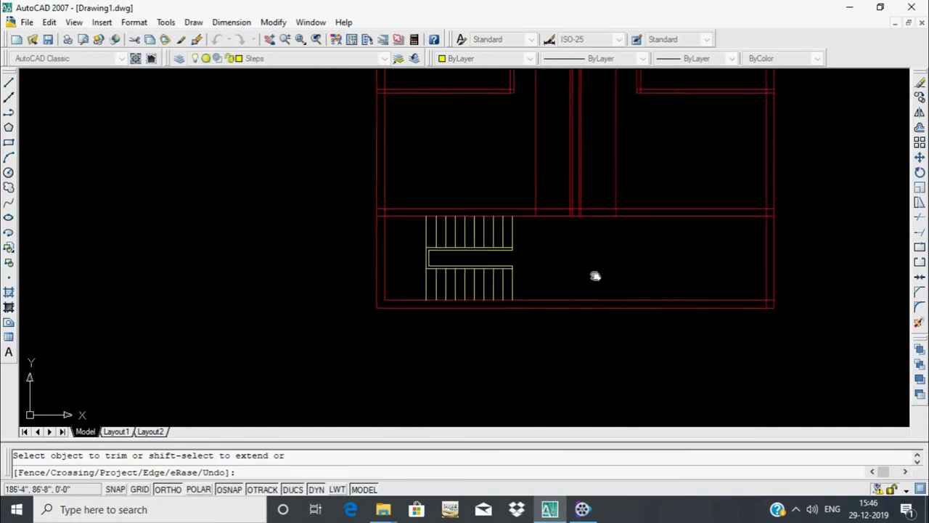
pyautogui.scroll(2, 610, 222)
pyautogui.scroll(2, 550, 244)
# Cut the horizontal and vertical lines out of the wall opening and trim the top edge
pyautogui.click(531, 191)
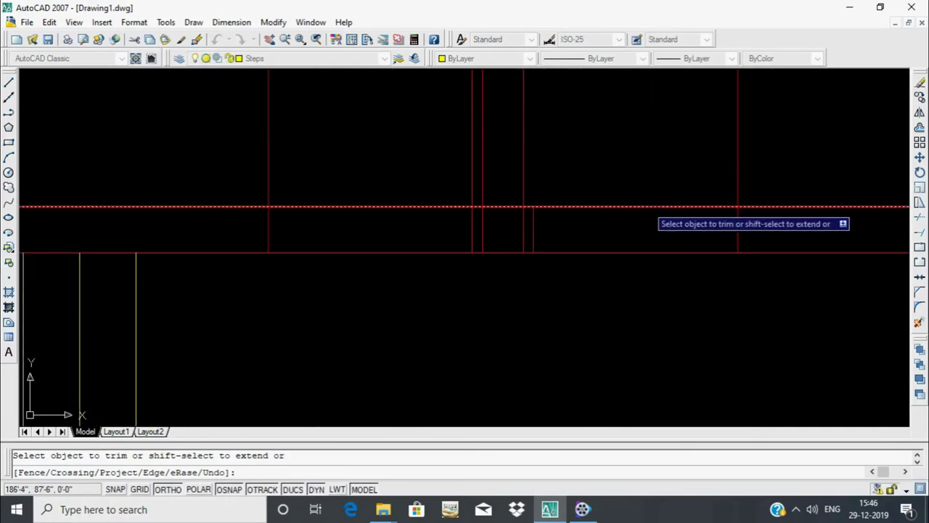
pyautogui.scroll(-2, 623, 231)
pyautogui.click(537, 222)
pyautogui.click(537, 240)
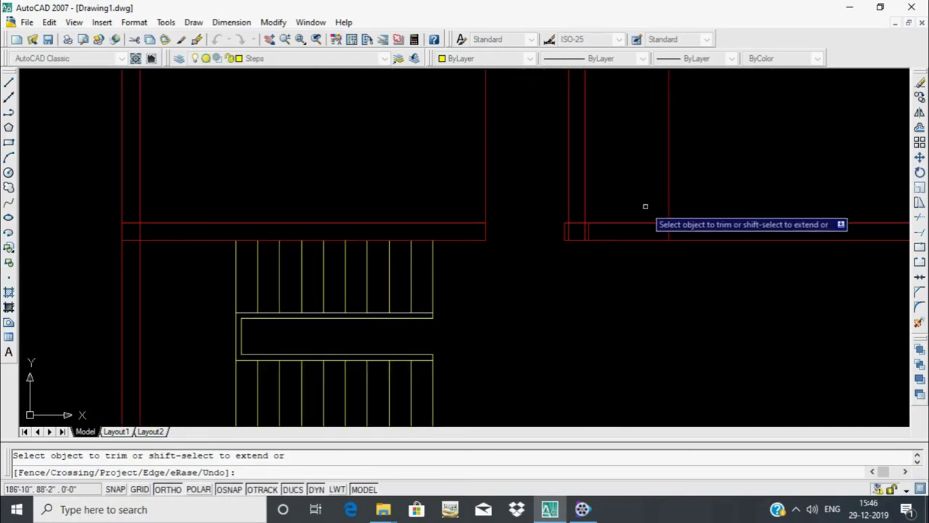
pyautogui.click(625, 222)
pyautogui.click(624, 239)
pyautogui.click(675, 254)
pyautogui.click(522, 165)
pyautogui.scroll(3, 521, 219)
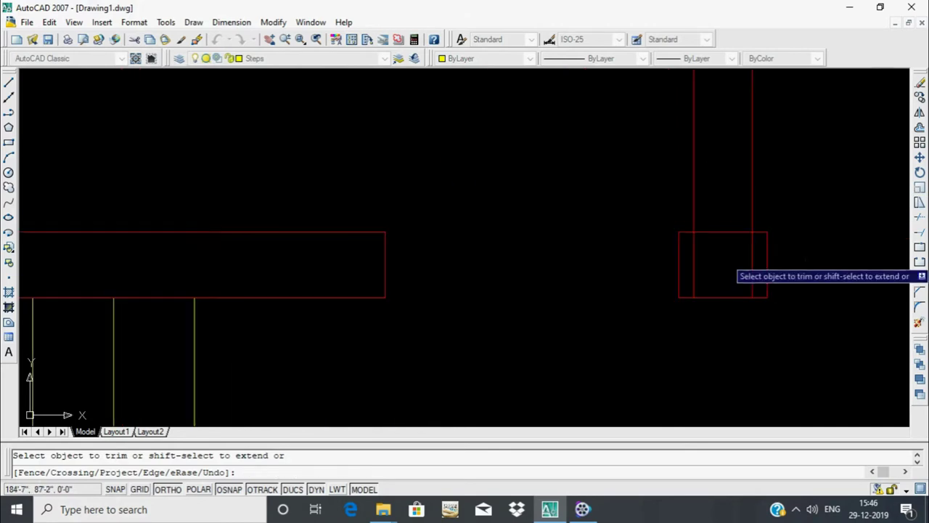
pyautogui.click(718, 270)
pyautogui.click(755, 230)
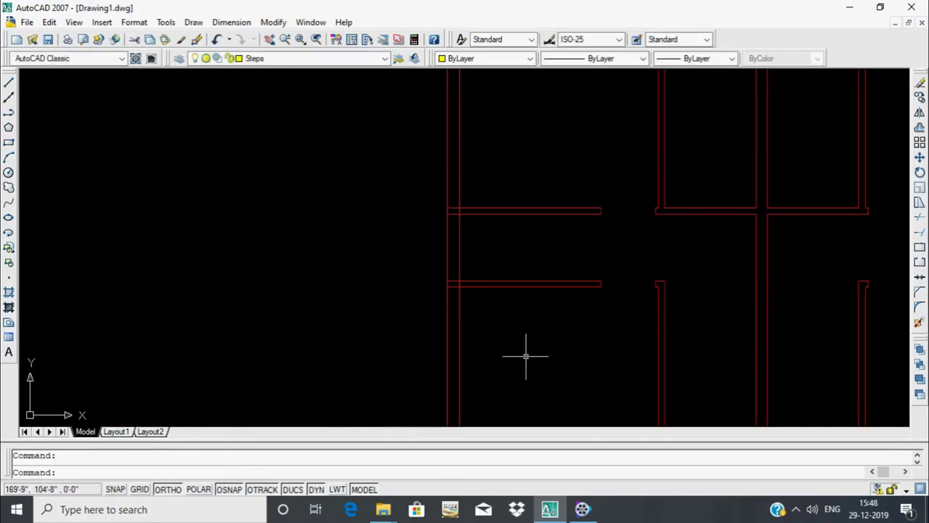
# Extend the open wall end to close the gap
pyautogui.press('Return')
pyautogui.press('Return')
pyautogui.click(603, 285)
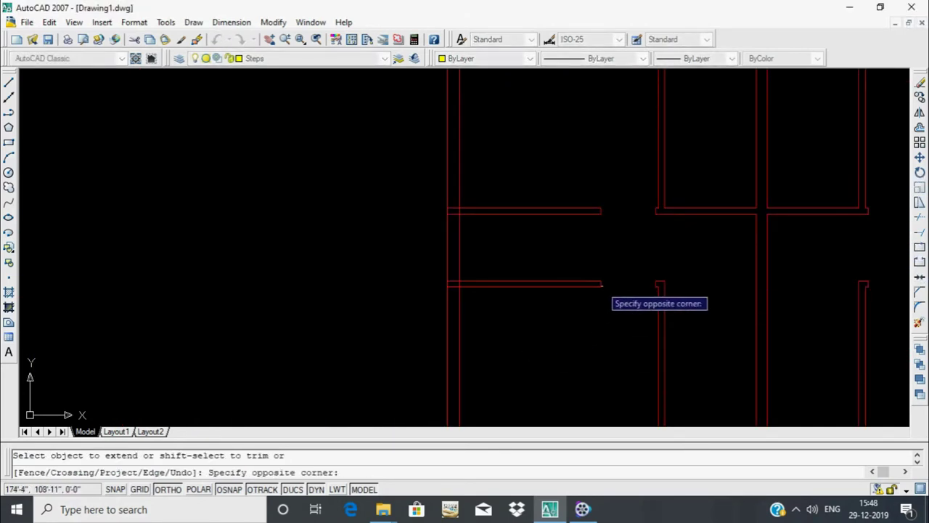
pyautogui.click(600, 212)
pyautogui.press('Escape')
# Offset the window bay's end line 4.5 inches inward
pyautogui.write('o')
pyautogui.press('Return')
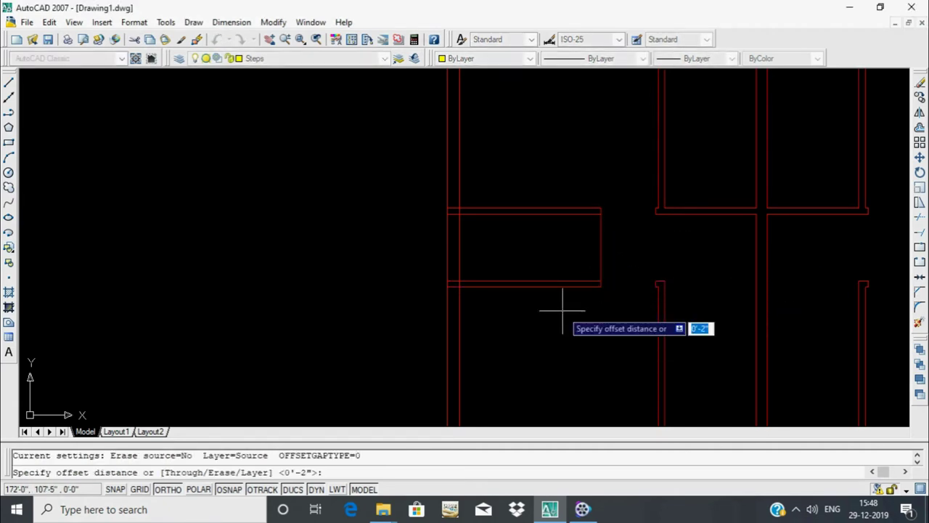
pyautogui.press('Return')
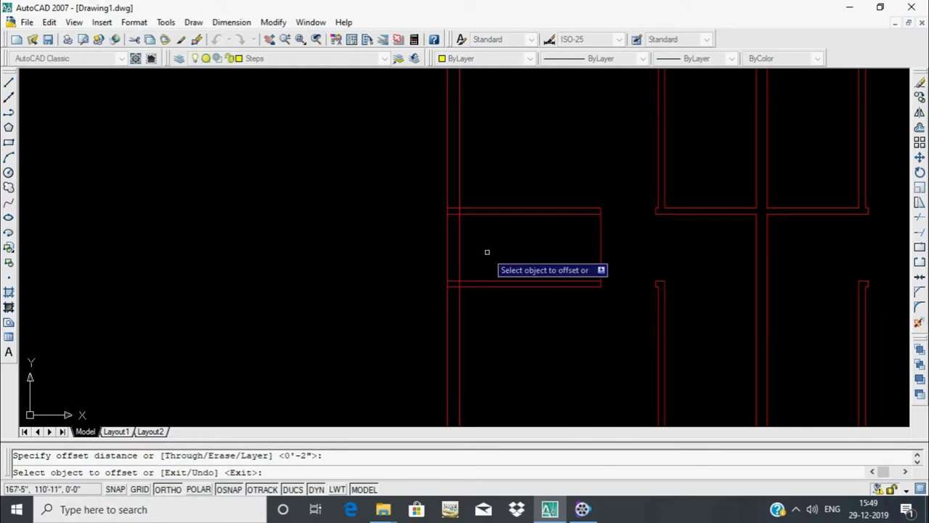
pyautogui.press('Return')
pyautogui.press('Return')
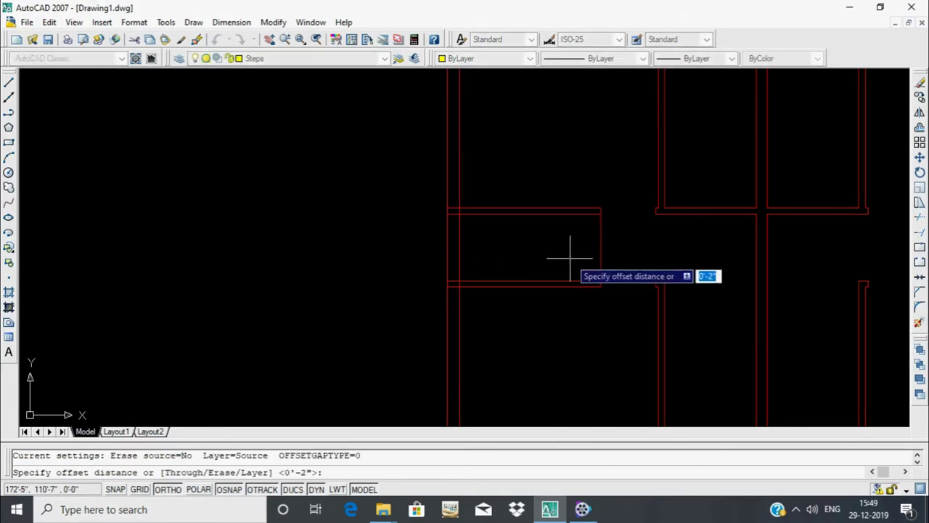
pyautogui.press('Return')
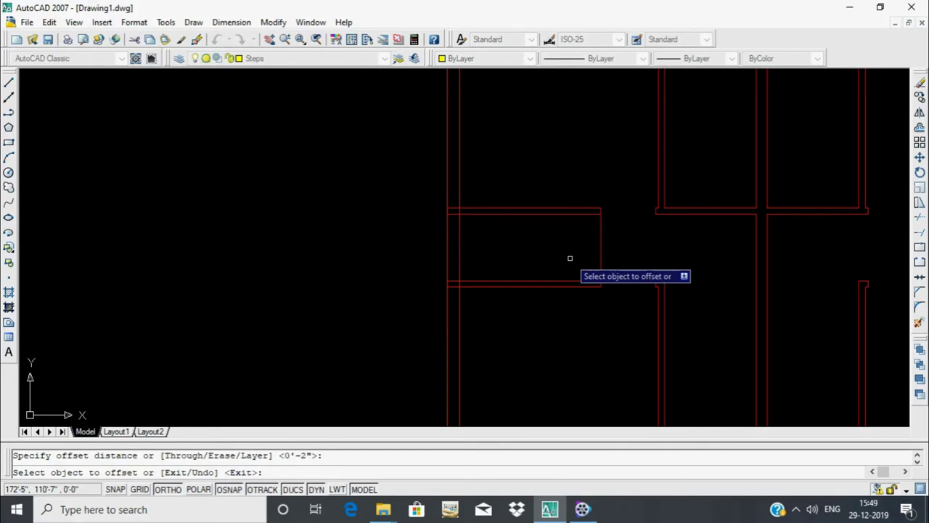
pyautogui.press('Return')
pyautogui.press('Return')
pyautogui.write('4')
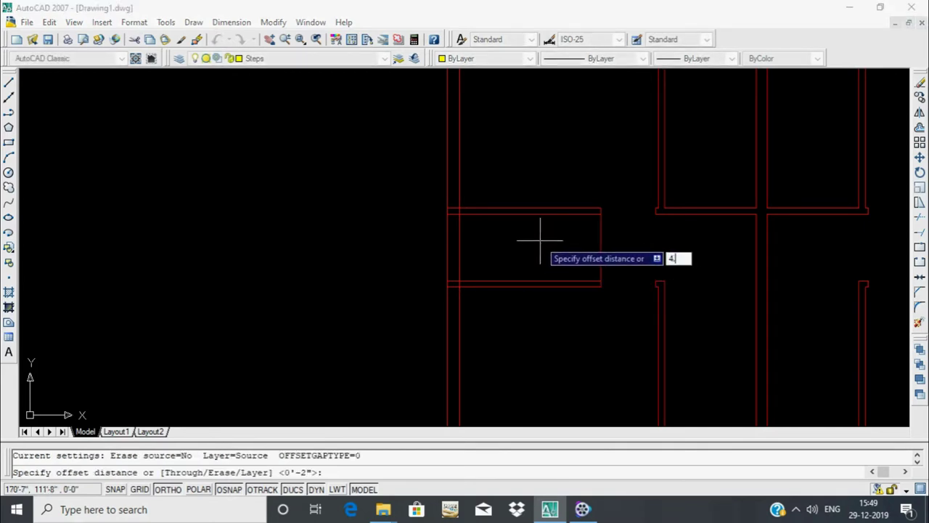
pyautogui.write('.5')
pyautogui.press('Return')
pyautogui.click(599, 238)
pyautogui.click(589, 250)
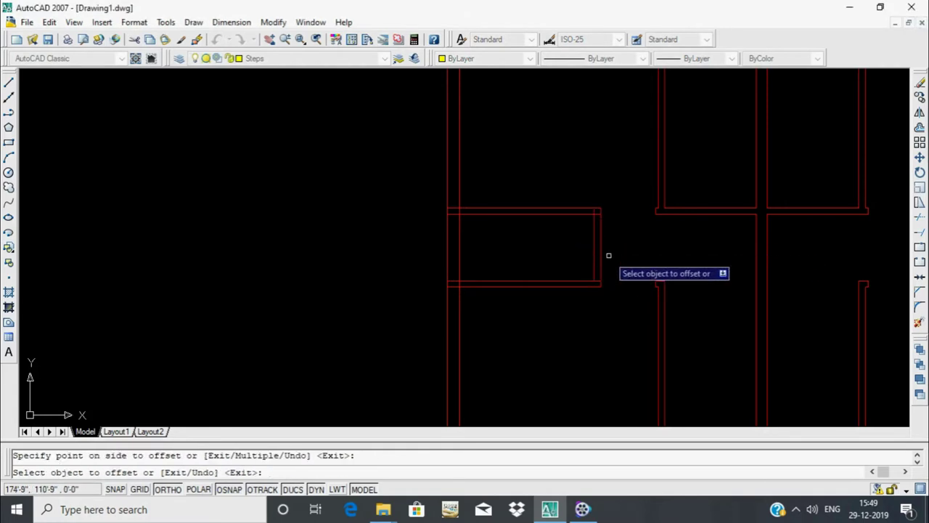
# Offset the inner bay line 5'-10" across the bay, then the far line 4.5 inward
pyautogui.press('Return')
pyautogui.press('Return')
pyautogui.write('5\'-10"')
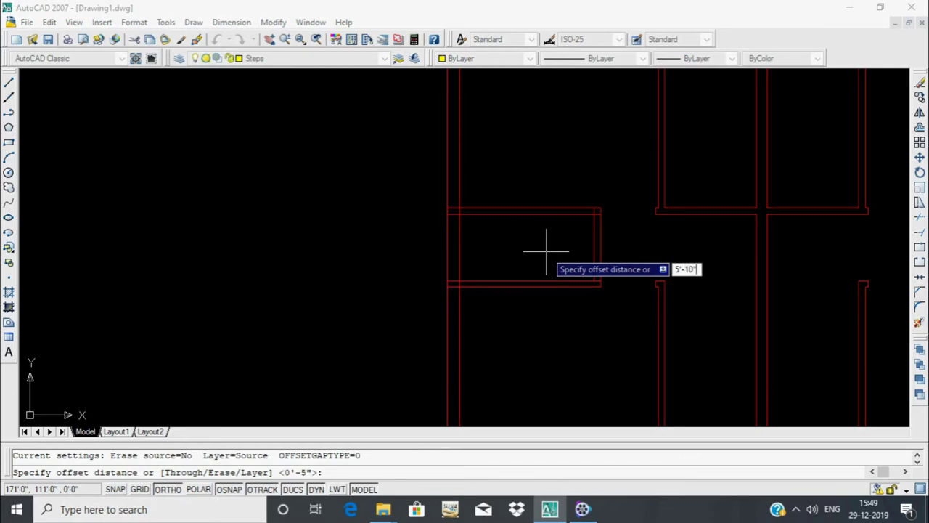
pyautogui.press('Return')
pyautogui.click(593, 251)
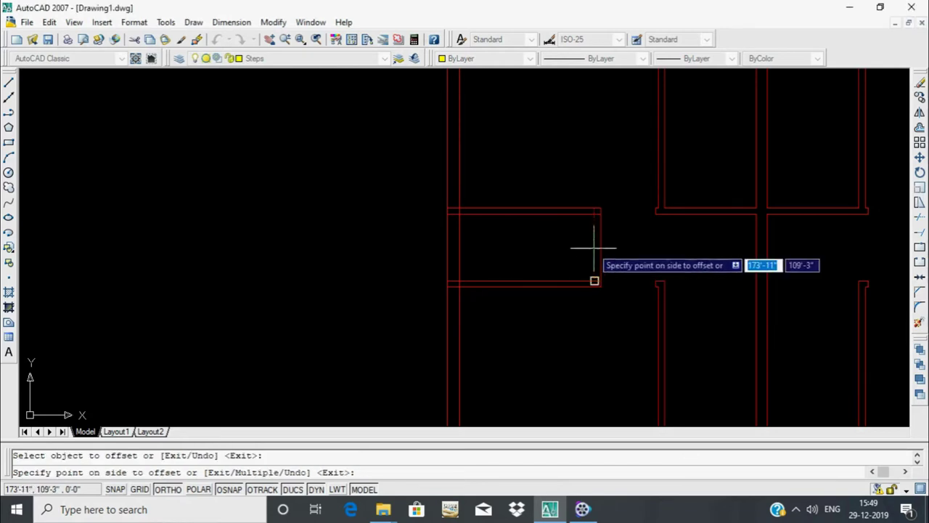
pyautogui.click(490, 264)
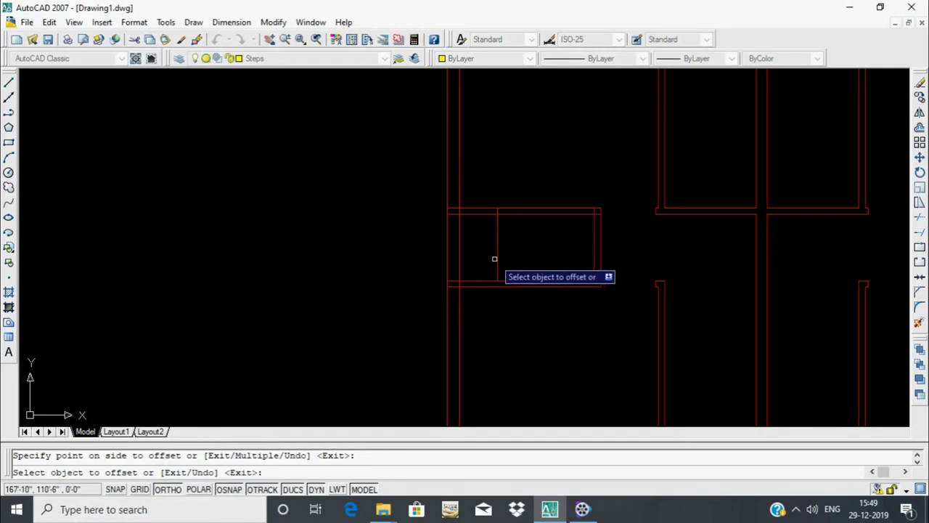
pyautogui.press('Return')
pyautogui.press('Return')
pyautogui.scroll(4, 501, 269)
pyautogui.write('.5')
pyautogui.press('Return')
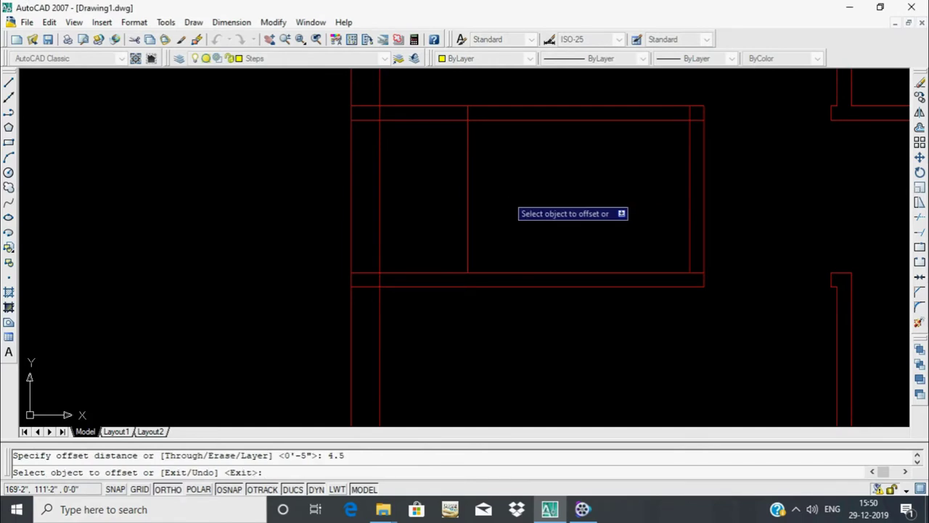
pyautogui.click(466, 204)
pyautogui.click(486, 218)
pyautogui.scroll(-4, 508, 210)
pyautogui.scroll(4, 590, 221)
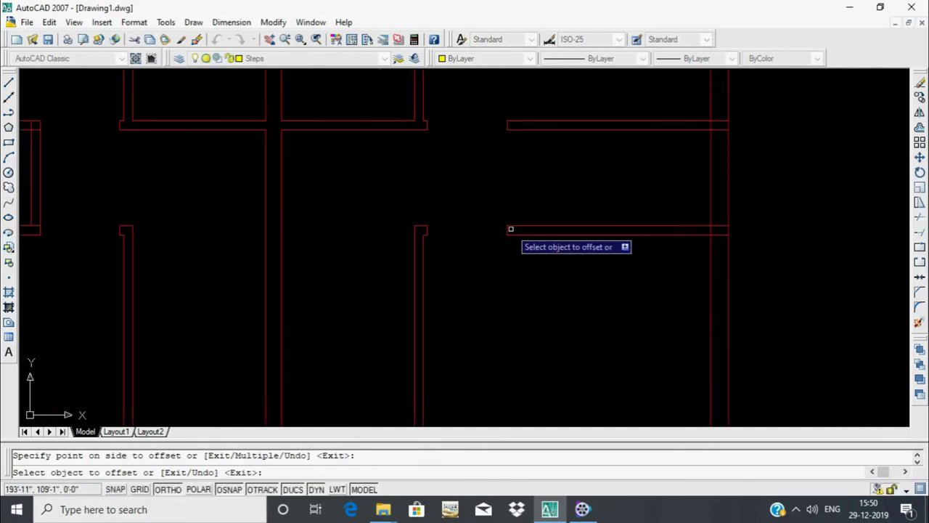
pyautogui.press('Escape')
# Extend the short wall end up to the top wall
pyautogui.write('e')
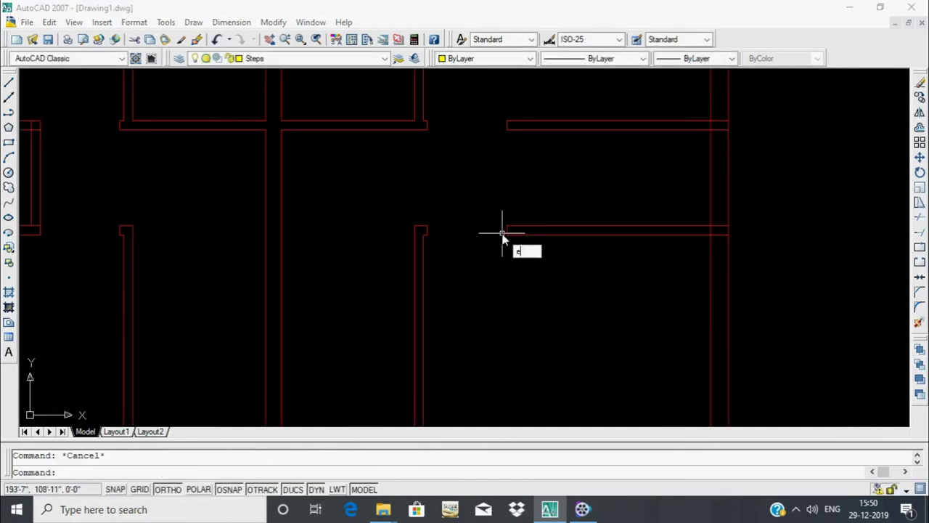
pyautogui.press('Return')
pyautogui.press('Return')
pyautogui.click(506, 228)
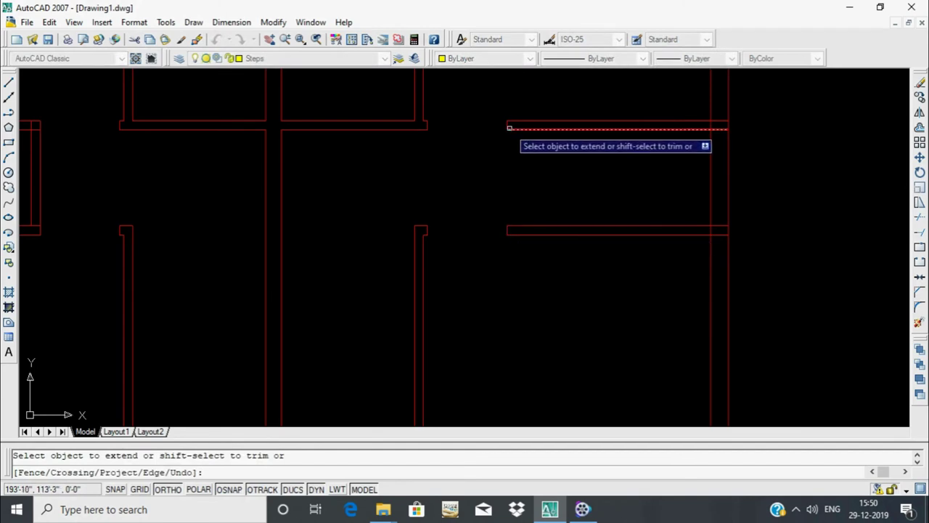
pyautogui.press('Escape')
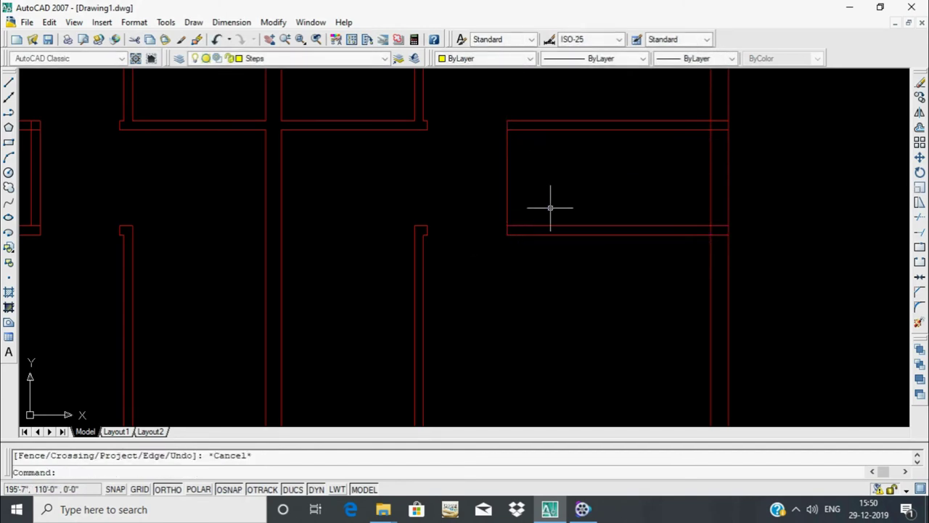
# Offset the bay's left wall line 4.5 inward, then that copy 5'-10" to the right
pyautogui.write('o')
pyautogui.press('Return')
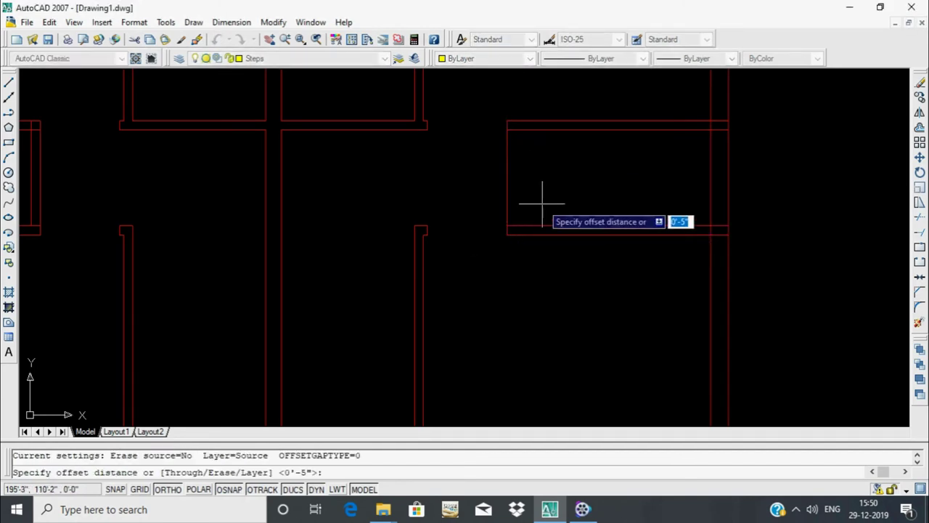
pyautogui.press('Return')
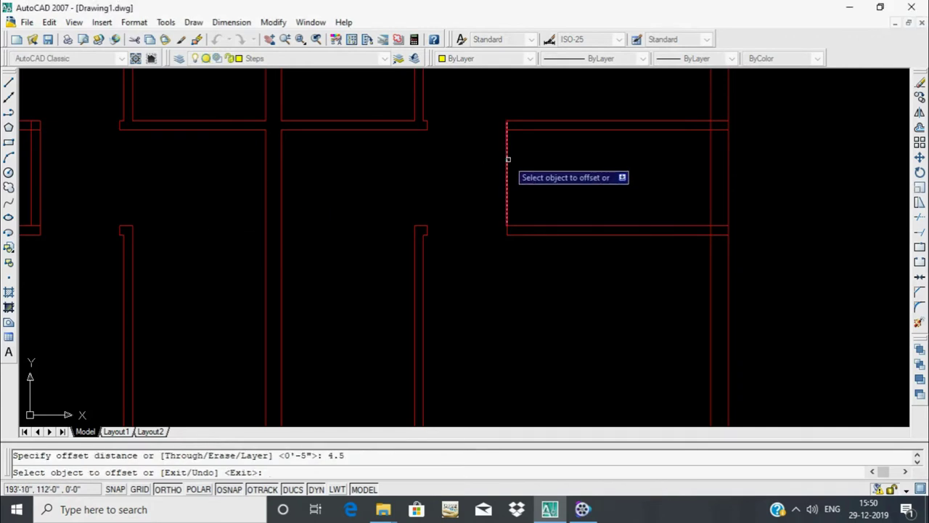
pyautogui.click(508, 159)
pyautogui.click(552, 174)
pyautogui.press('Return')
pyautogui.press('Return')
pyautogui.write("5'-10")
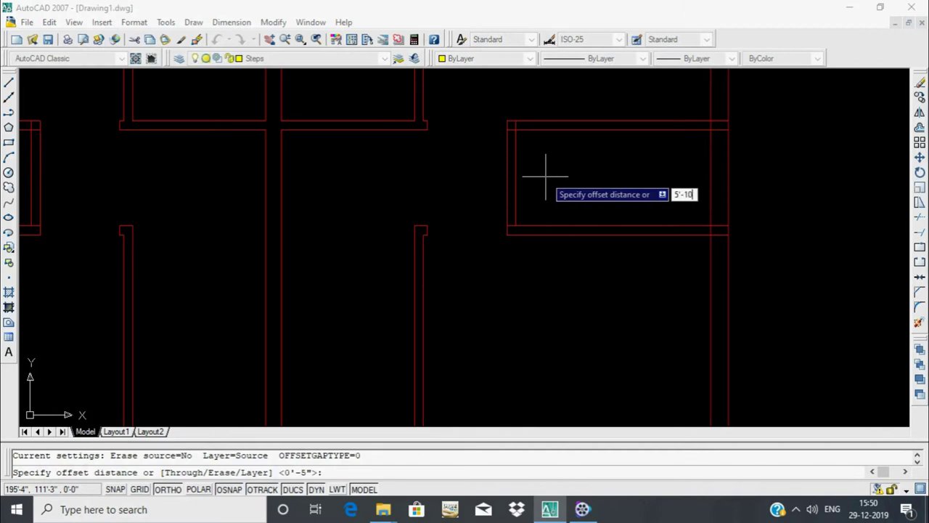
pyautogui.press('Return')
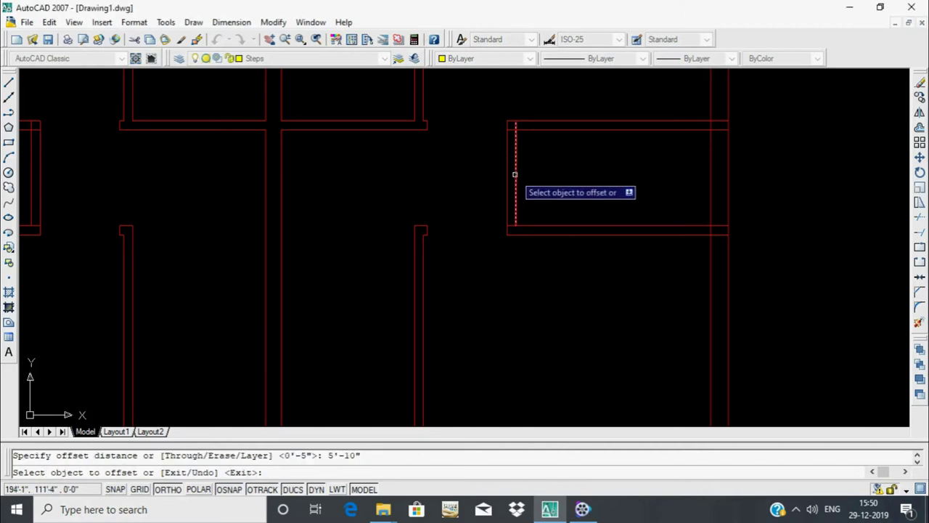
pyautogui.click(514, 174)
pyautogui.click(657, 188)
pyautogui.press('Return')
# Offset the 5'-10" line 4.5 to its right
pyautogui.press('Return')
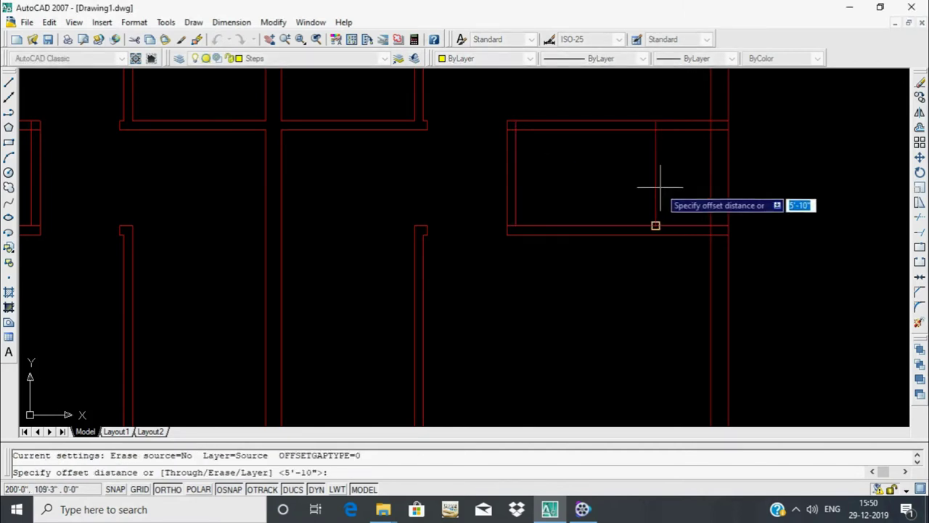
pyautogui.press('Return')
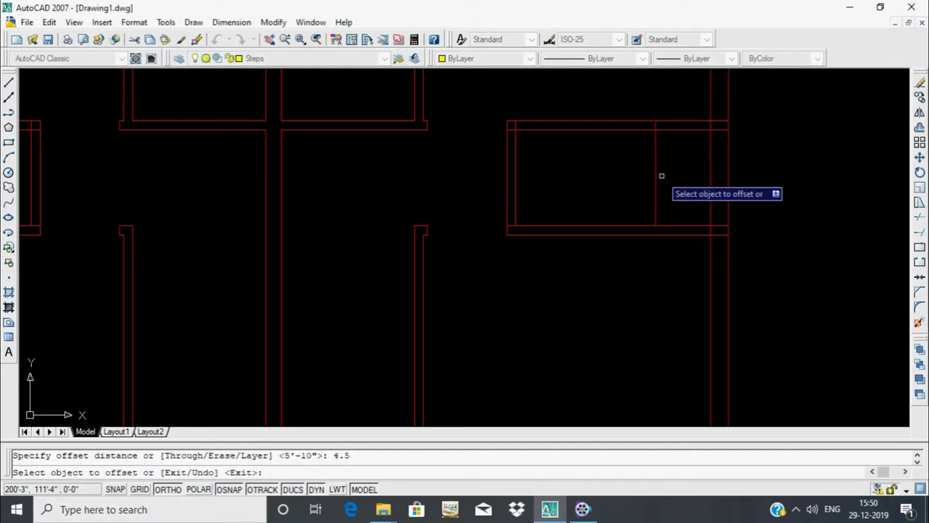
pyautogui.click(661, 174)
pyautogui.click(708, 172)
pyautogui.scroll(-5, 686, 190)
pyautogui.scroll(5, 521, 327)
pyautogui.press('Return')
pyautogui.press('Return')
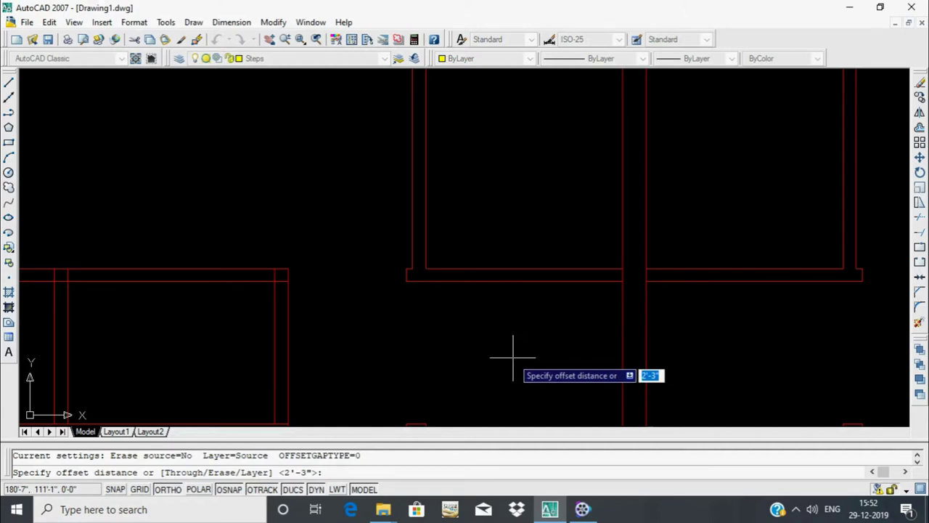
pyautogui.write('2')
# Offset the central wall line 2" left, then offset that copy 2'6" further left
pyautogui.press('Return')
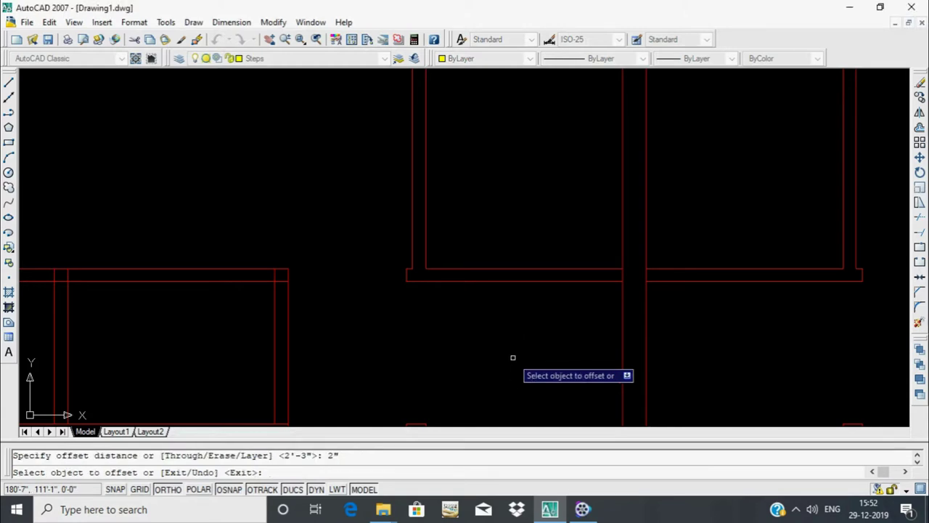
pyautogui.click(602, 270)
pyautogui.click(618, 251)
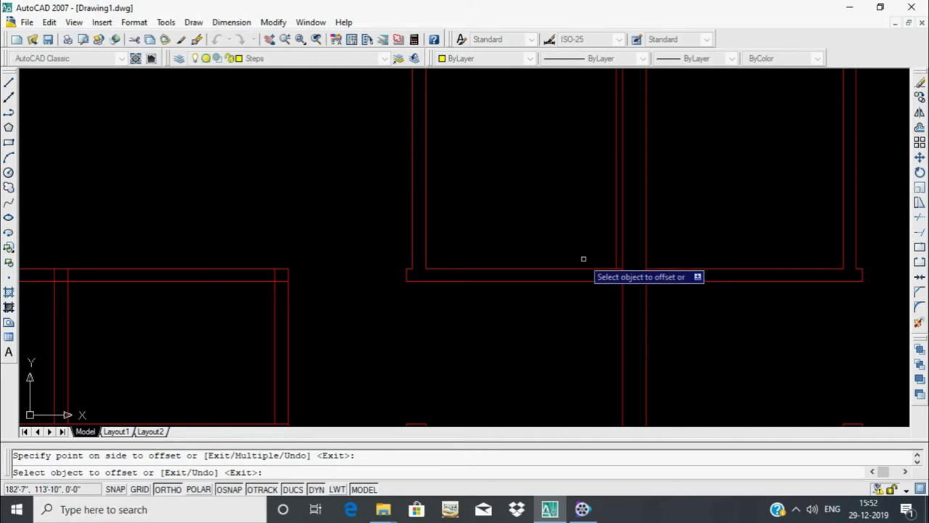
pyautogui.press('Return')
pyautogui.press('Return')
pyautogui.write('2\'6"')
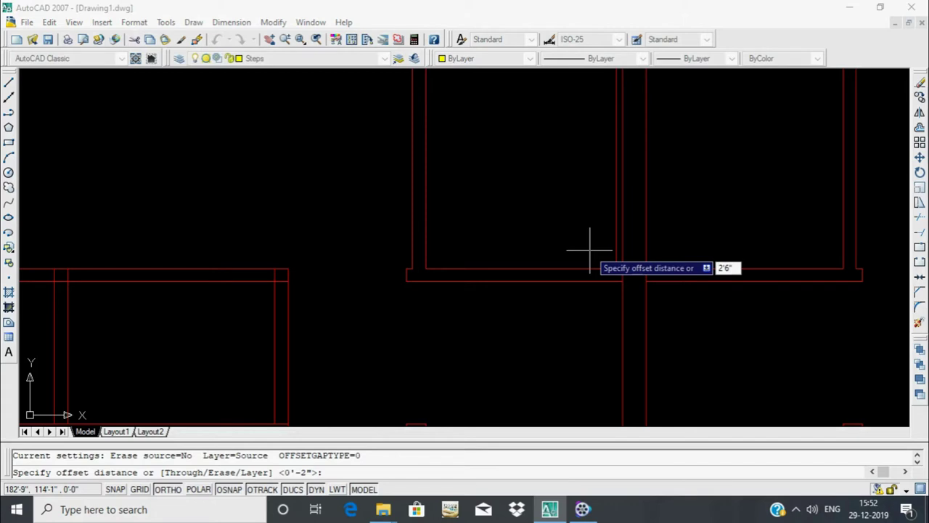
pyautogui.press('Return')
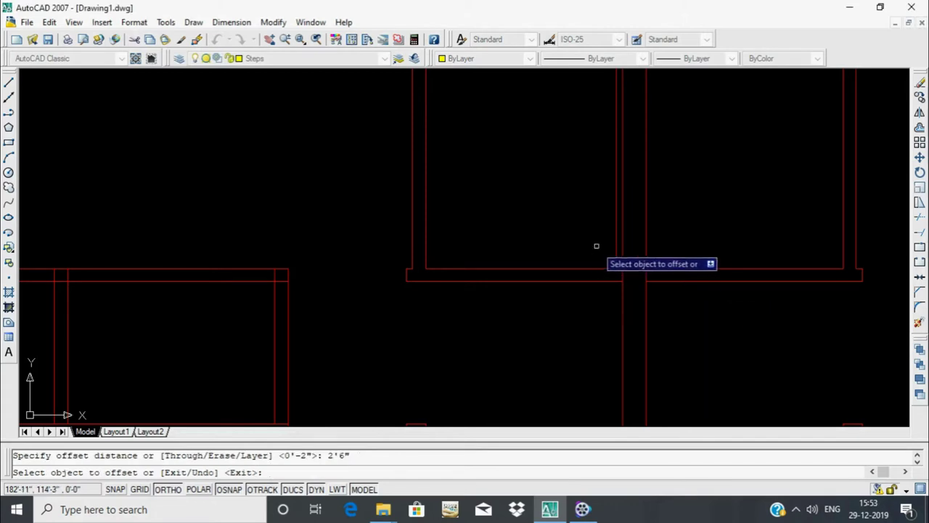
pyautogui.click(616, 242)
pyautogui.click(574, 217)
pyautogui.press('Return')
pyautogui.press('Return')
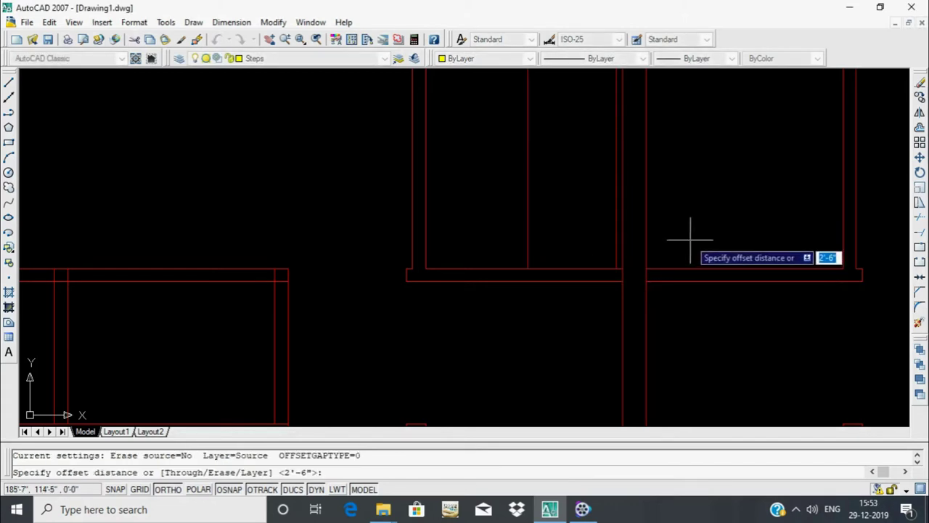
# Offset the wall line right of centre 2" to the right, then begin a 2'6" offset of it
pyautogui.press('Return')
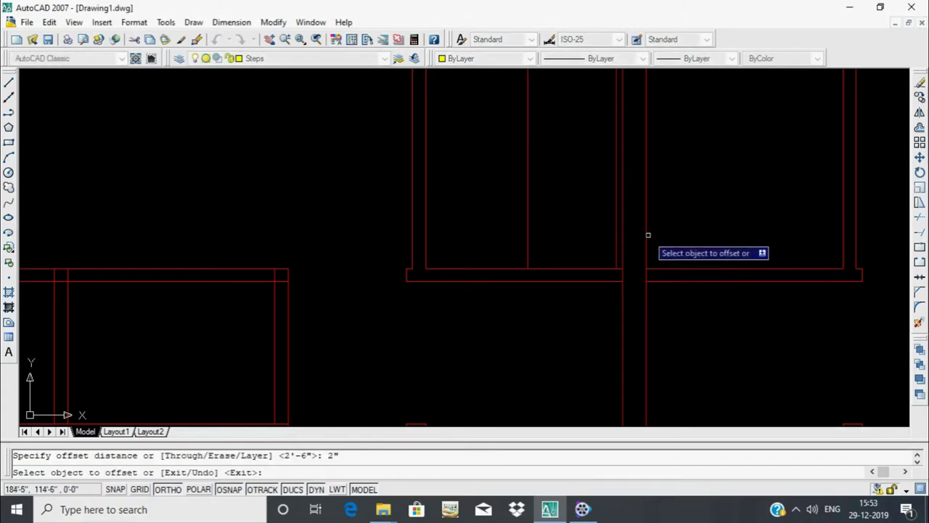
pyautogui.click(648, 235)
pyautogui.click(690, 234)
pyautogui.press('Return')
pyautogui.press('Return')
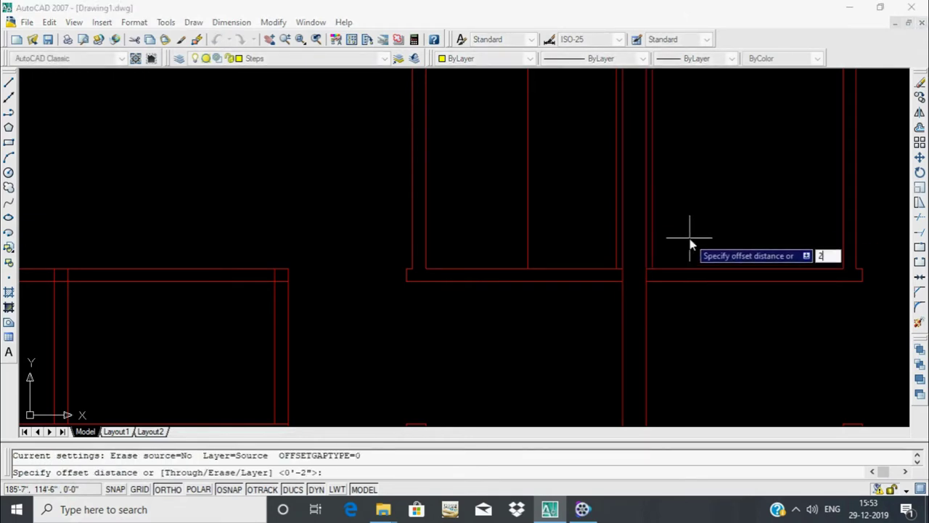
pyautogui.write('2')
pyautogui.press('Return')
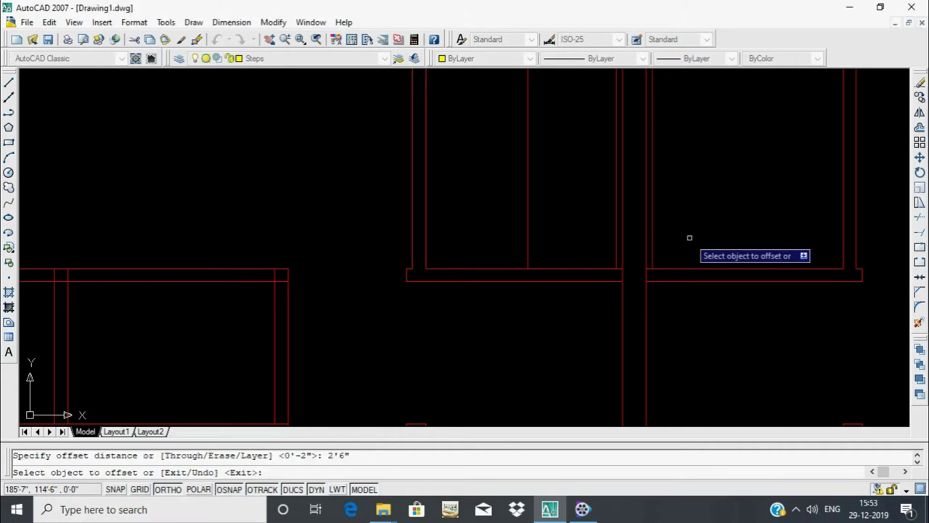
pyautogui.click(656, 242)
# Place the 2'6" copy on the right, then offset a narrow bay line 2"
pyautogui.click(813, 269)
pyautogui.press('Return')
pyautogui.scroll(-5, 560, 291)
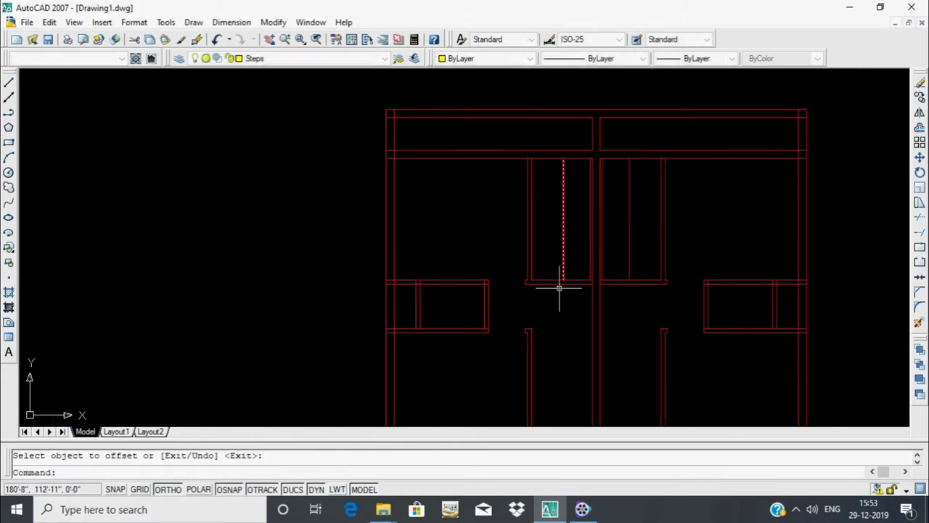
pyautogui.press('Return')
pyautogui.press('Return')
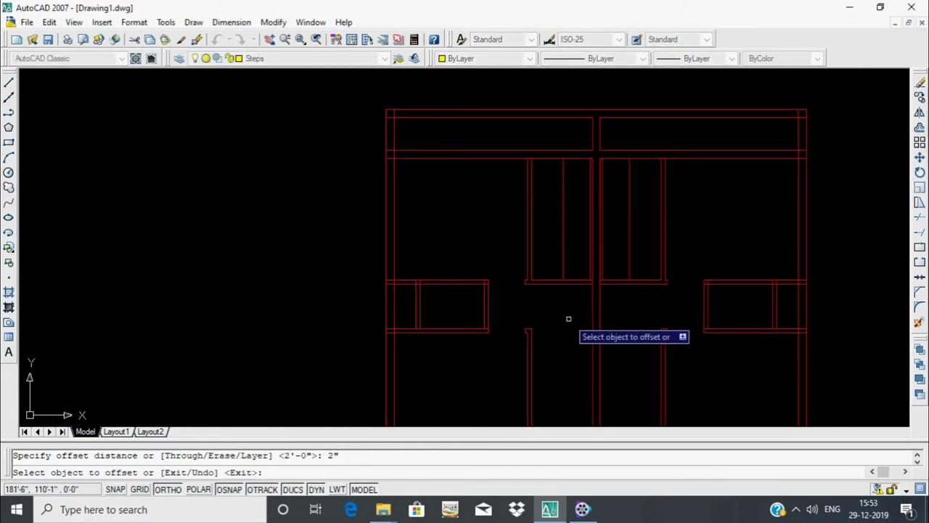
pyautogui.scroll(5, 569, 319)
pyautogui.click(301, 301)
pyautogui.click(327, 323)
pyautogui.moveTo(327, 323)
pyautogui.mouseDown(button='middle')
pyautogui.moveTo(486, 244)
pyautogui.moveTo(538, 257)
pyautogui.mouseUp(button='middle')
# Offset the side window's top line and the right window frame line 2" inward
pyautogui.press('Return')
pyautogui.press('Return')
pyautogui.moveTo(599, 219)
pyautogui.mouseDown(button='middle')
pyautogui.moveTo(580, 269)
pyautogui.moveTo(767, 321)
pyautogui.moveTo(701, 284)
pyautogui.mouseUp(button='middle')
pyautogui.press('Return')
pyautogui.press('Return')
pyautogui.press('Return')
pyautogui.press('Return')
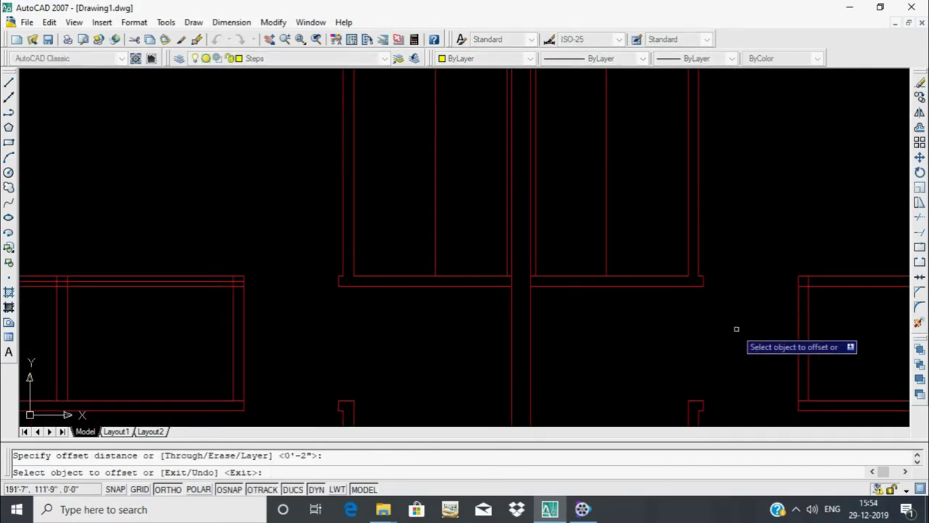
pyautogui.moveTo(736, 326); pyautogui.dragTo(495, 317, button='middle')
pyautogui.click(590, 275)
pyautogui.click(590, 275)
pyautogui.scroll(-4, 637, 294)
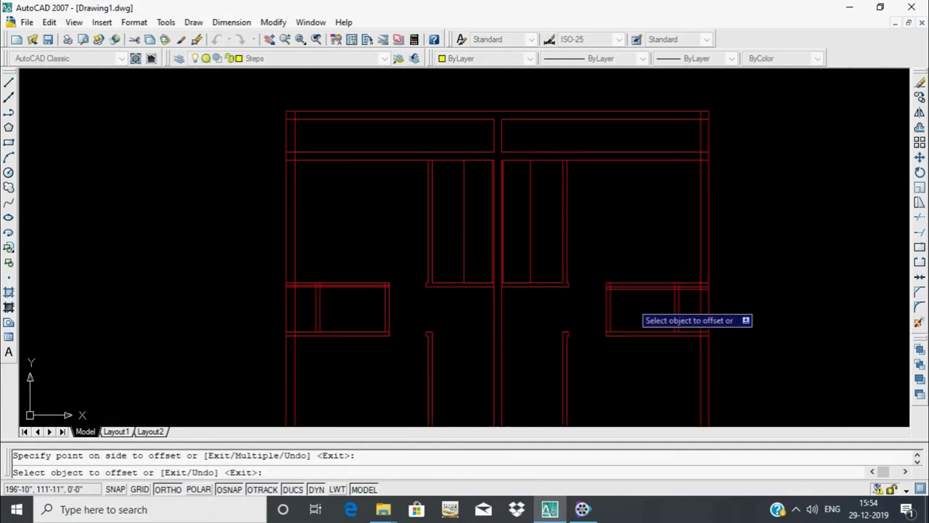
pyautogui.press('Return')
pyautogui.press('Return')
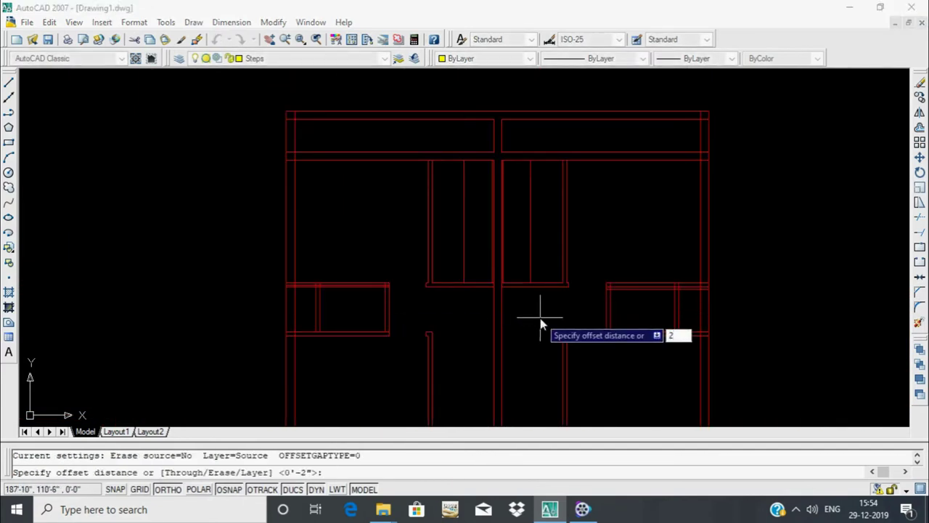
pyautogui.press('Return')
pyautogui.moveTo(540, 317)
pyautogui.mouseDown(button='middle')
pyautogui.moveTo(587, 297)
pyautogui.moveTo(704, 312)
pyautogui.mouseUp(button='middle')
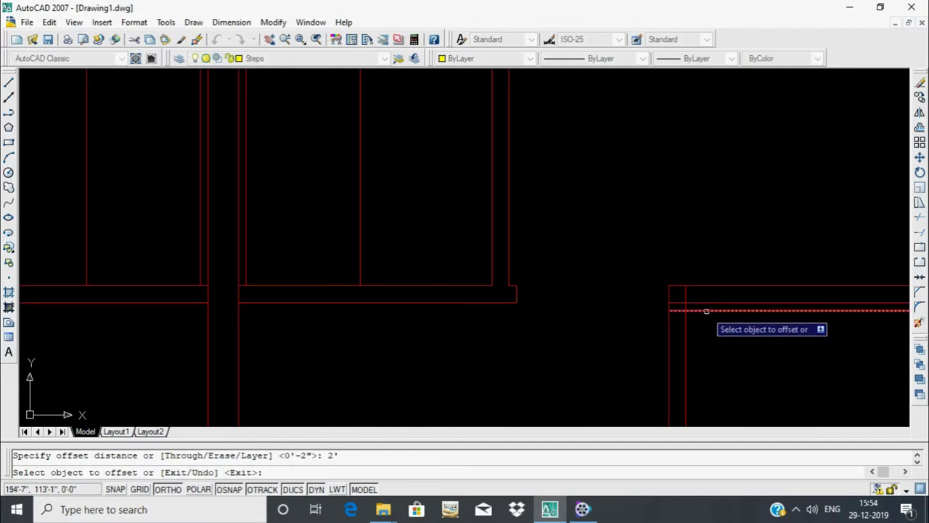
pyautogui.click(702, 333)
pyautogui.click(701, 331)
pyautogui.scroll(4, 483, 309)
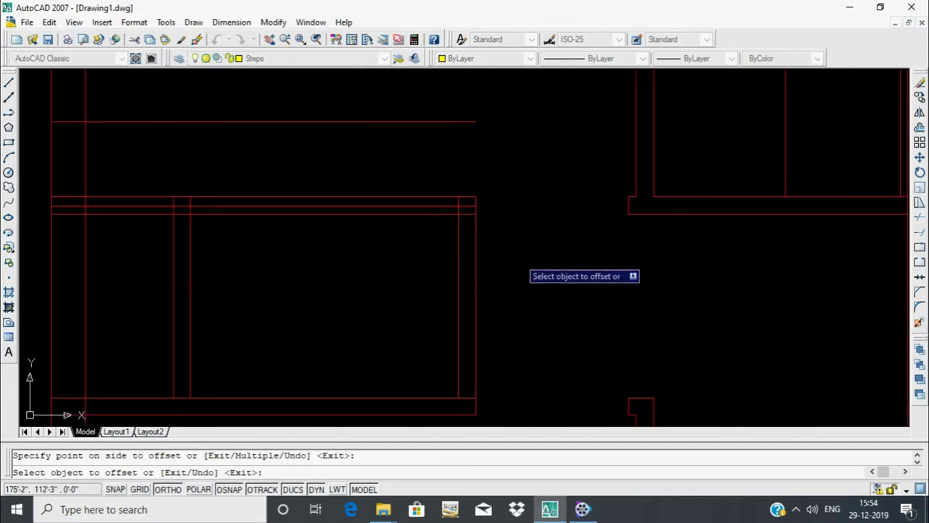
# Offset a horizontal window frame line and two more bay lines 2", then end the offset
pyautogui.click(409, 212)
pyautogui.click(429, 289)
pyautogui.scroll(-4, 496, 261)
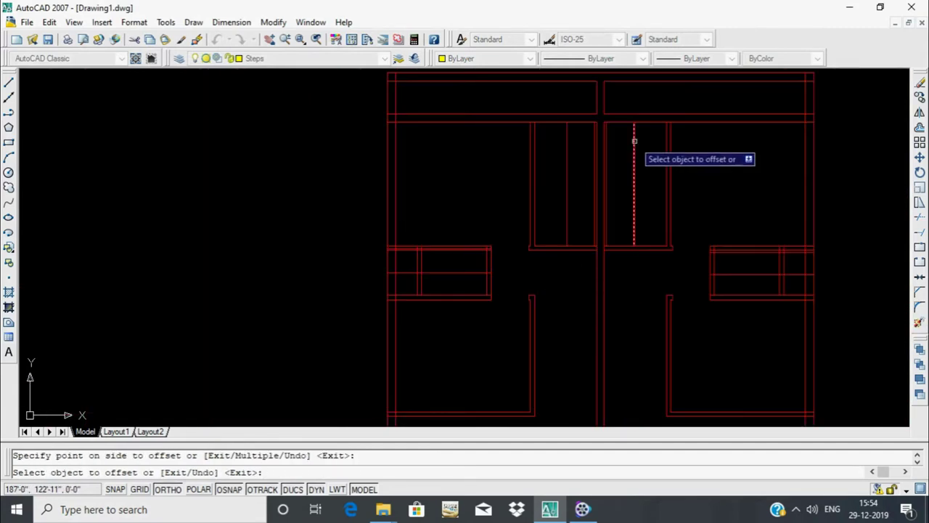
pyautogui.scroll(3, 632, 142)
pyautogui.click(527, 236)
pyautogui.click(440, 270)
pyautogui.click(495, 237)
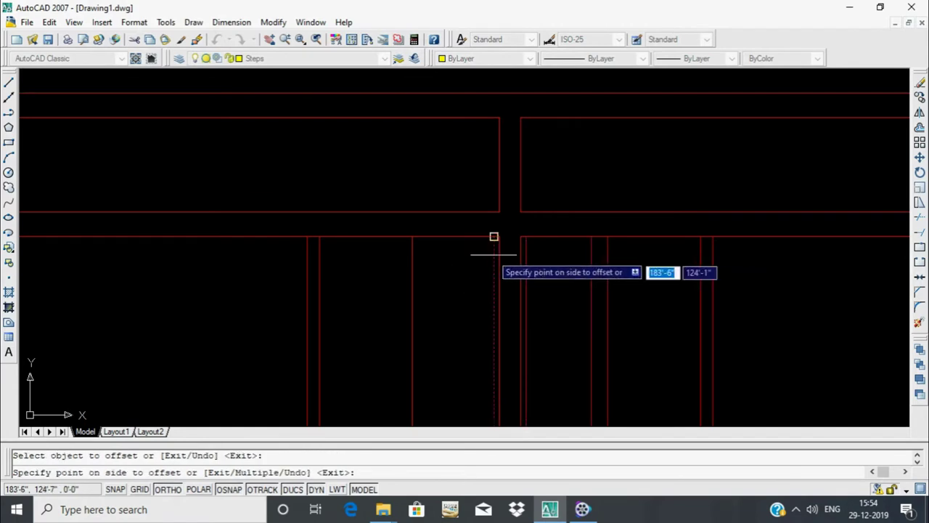
pyautogui.click(486, 247)
pyautogui.scroll(-3, 490, 244)
pyautogui.scroll(2, 498, 251)
pyautogui.scroll(2, 388, 294)
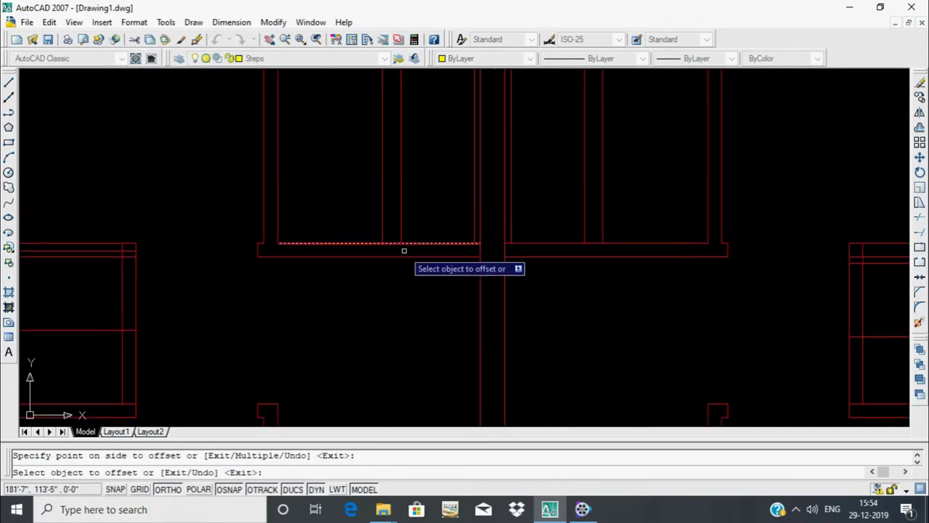
pyautogui.scroll(-3, 566, 305)
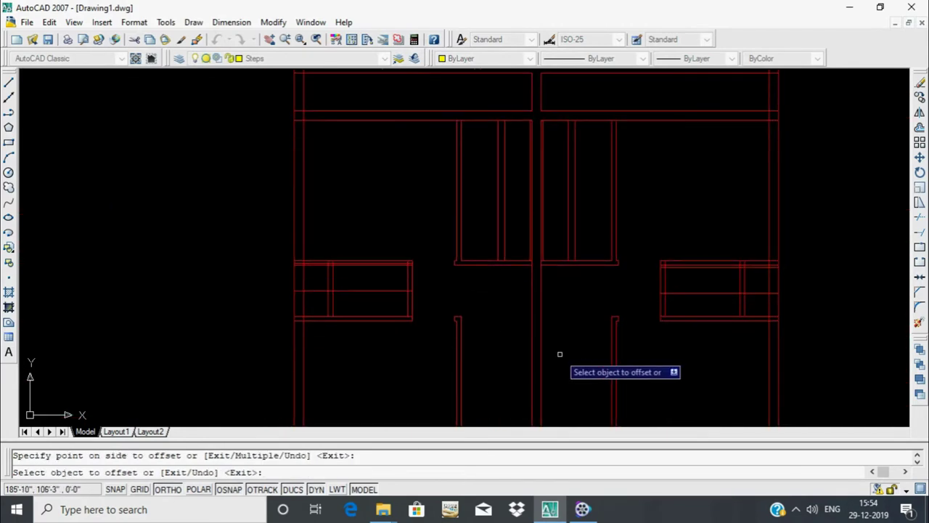
pyautogui.press('Escape')
# Trim the base lines in both bays and the short stubs between the window boxes
pyautogui.write('tr')
pyautogui.press('Return')
pyautogui.press('Return')
pyautogui.scroll(1, 575, 312)
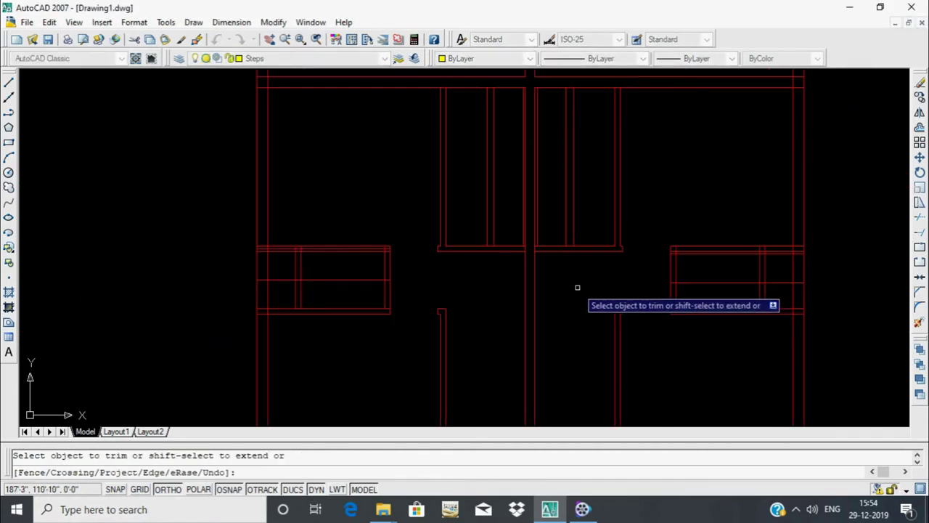
pyautogui.moveTo(458, 231); pyautogui.dragTo(453, 272, button='middle')
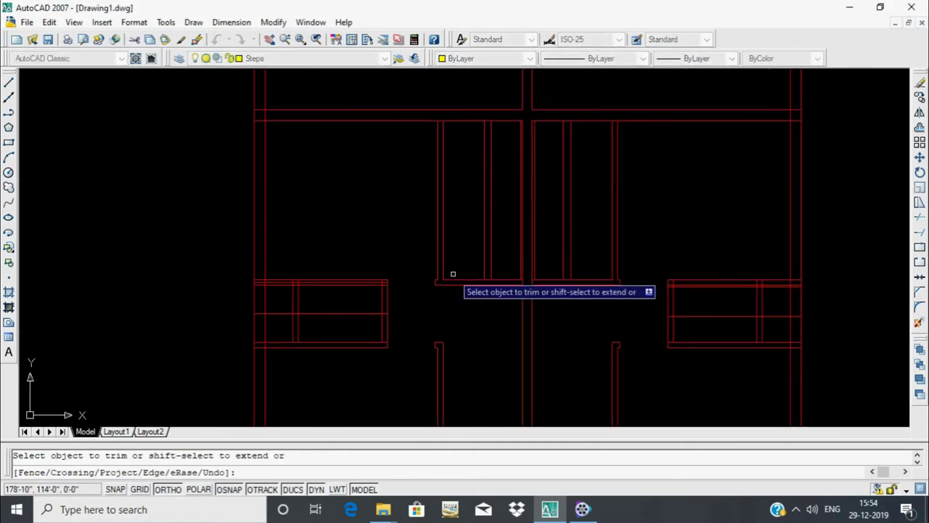
pyautogui.scroll(3, 558, 299)
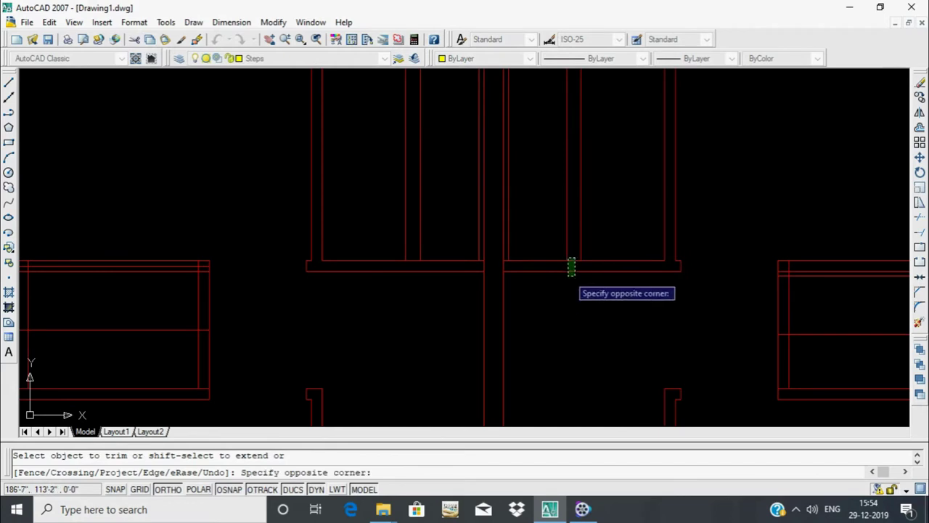
pyautogui.click(569, 234)
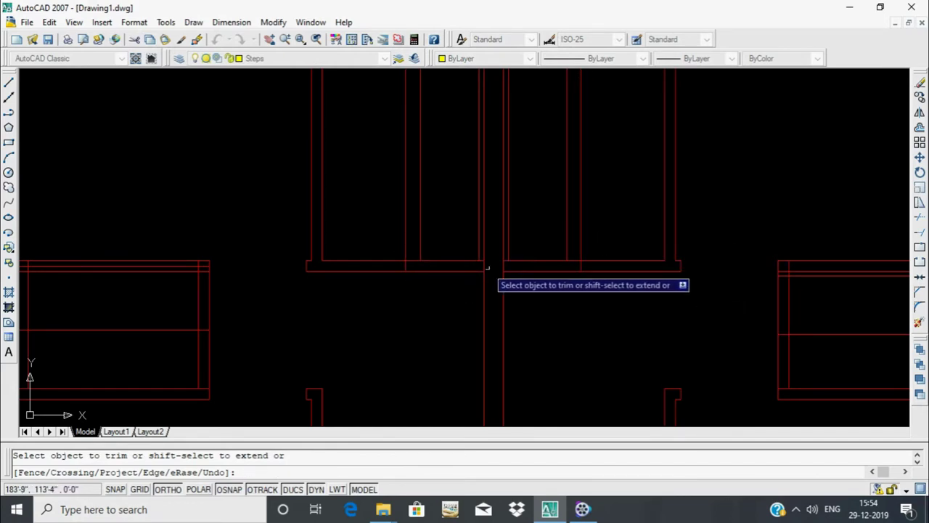
pyautogui.scroll(1, 485, 267)
pyautogui.scroll(1, 469, 267)
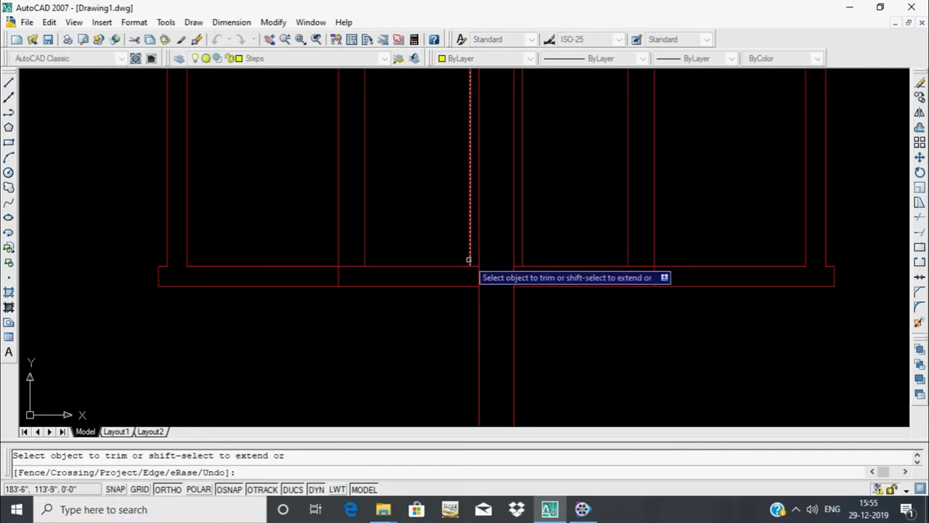
pyautogui.click(410, 266)
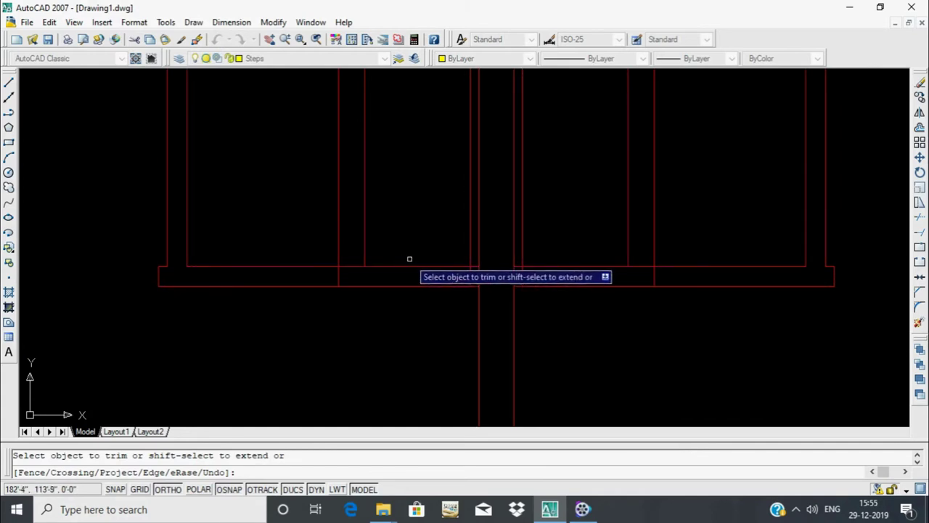
pyautogui.click(404, 286)
pyautogui.click(585, 245)
pyautogui.click(564, 307)
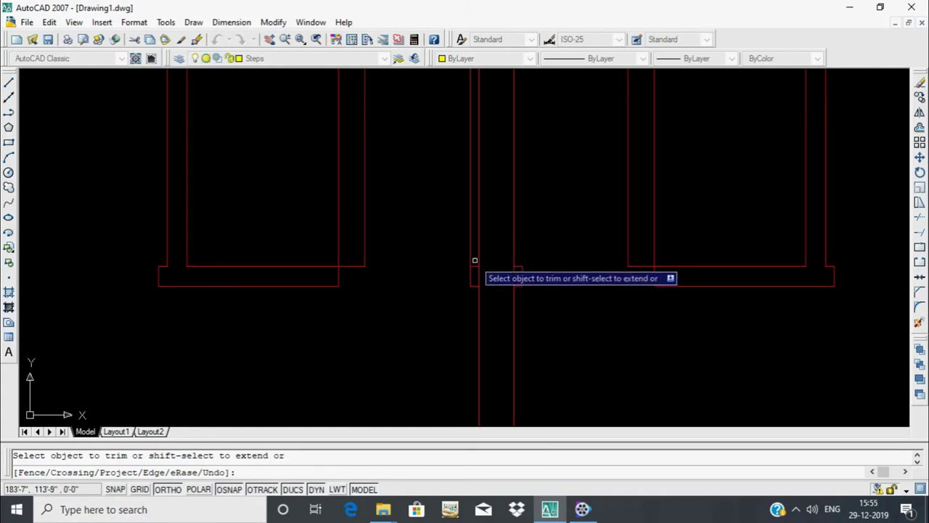
pyautogui.click(355, 266)
pyautogui.click(641, 267)
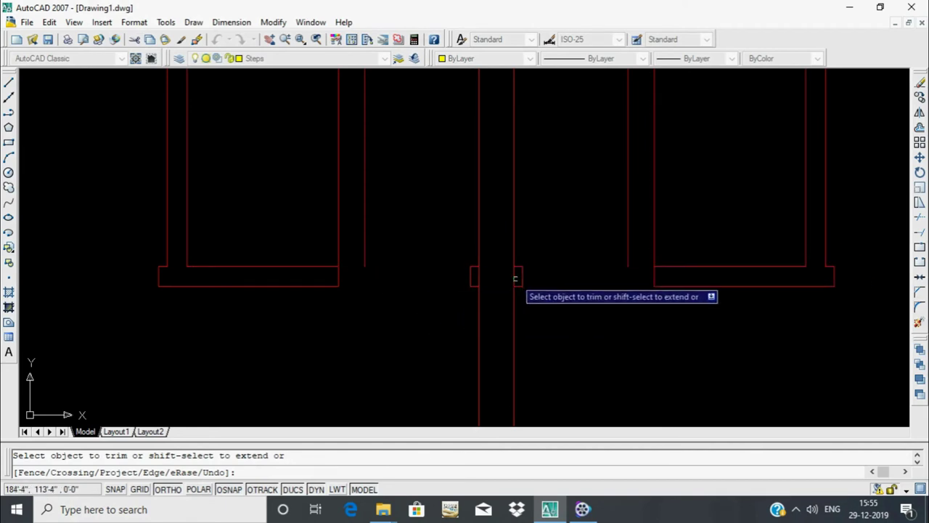
# Trim the horizontal and vertical wall lines crossing the next wall opening
pyautogui.moveTo(477, 276); pyautogui.dragTo(450, 232, button='middle')
pyautogui.click(414, 206)
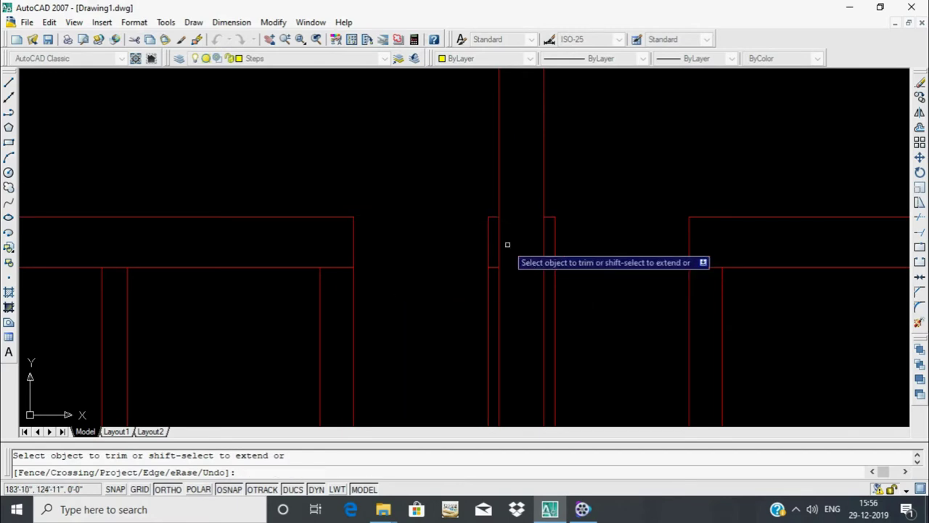
pyautogui.click(488, 274)
pyautogui.click(555, 276)
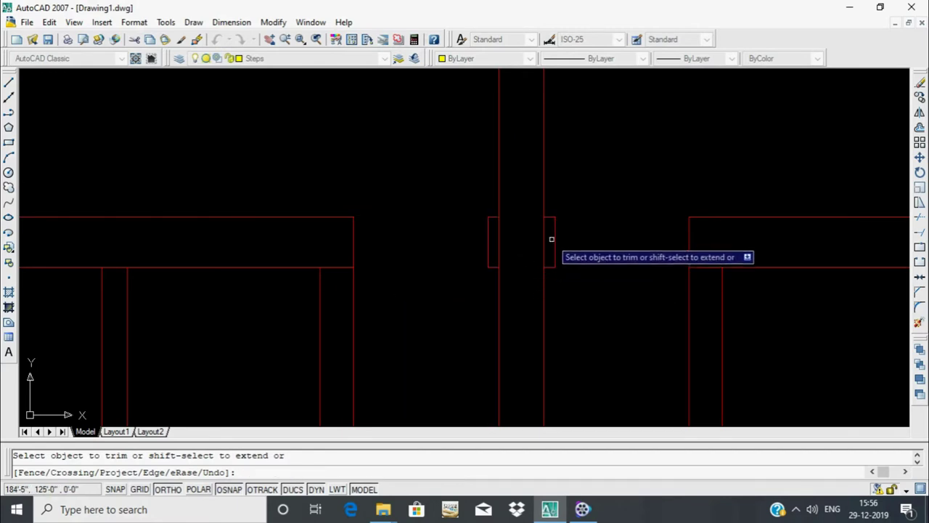
pyautogui.scroll(-2, 501, 244)
pyautogui.scroll(-2, 464, 224)
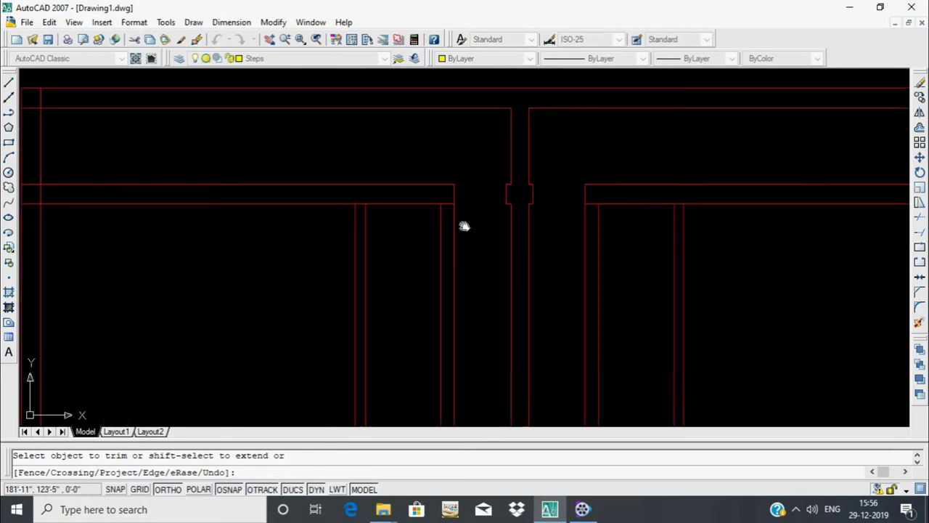
pyautogui.scroll(-2, 454, 223)
pyautogui.click(557, 211)
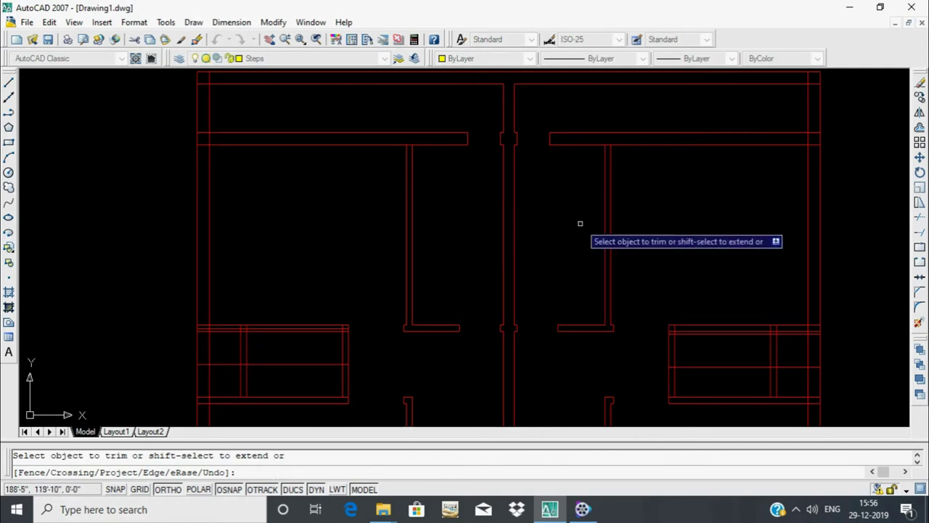
pyautogui.click(549, 210)
# Trim the horizontal segment across the opening in the lower-left room
pyautogui.scroll(1, 363, 354)
pyautogui.scroll(2, 520, 233)
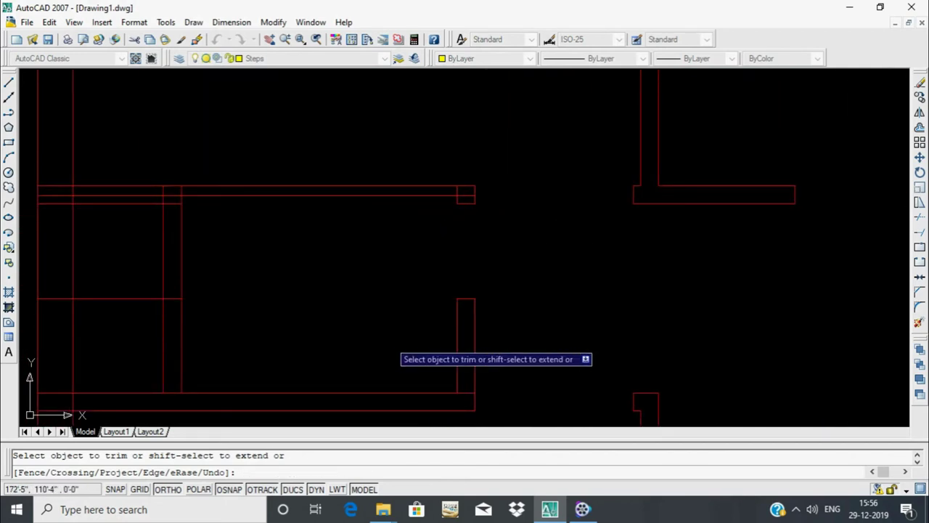
pyautogui.moveTo(381, 287); pyautogui.dragTo(657, 270, button='middle')
pyautogui.click(416, 283)
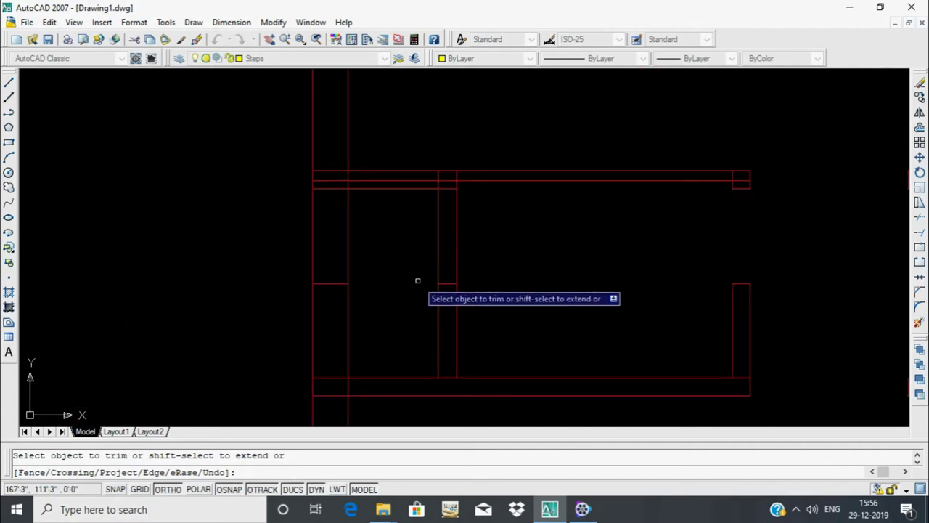
# Undo the wrong trim, end trimming, and delete the two selected stray lines
pyautogui.press('u')
pyautogui.press('Return')
pyautogui.press('Escape')
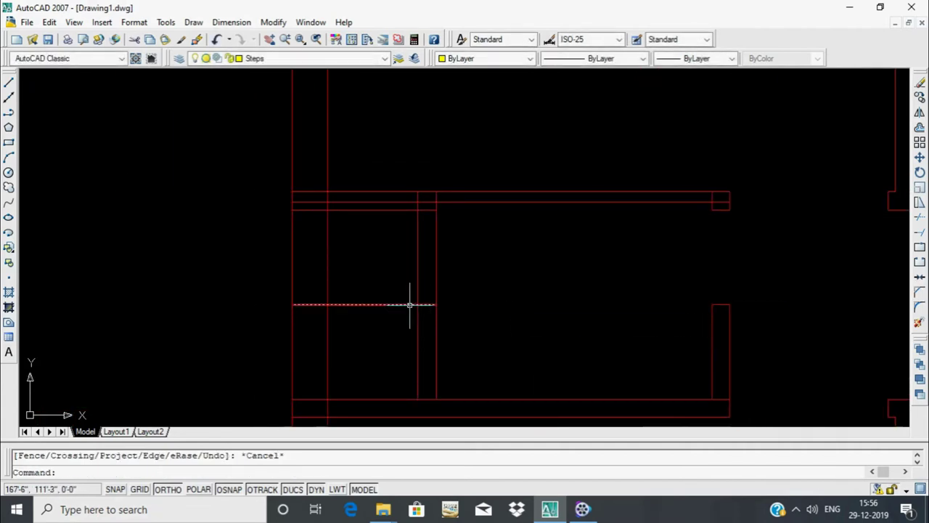
pyautogui.press('Delete')
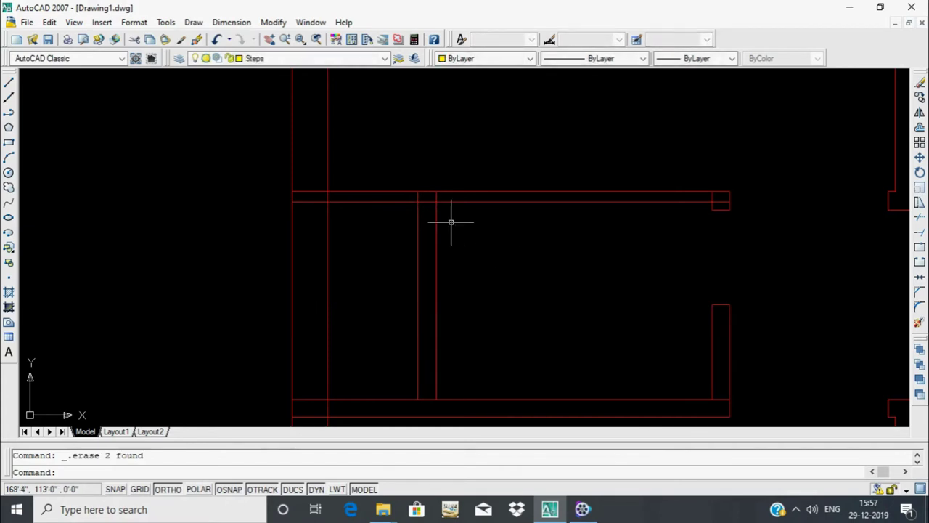
pyautogui.moveTo(450, 220); pyautogui.dragTo(305, 218, button='middle')
pyautogui.moveTo(564, 251); pyautogui.dragTo(404, 268, button='middle')
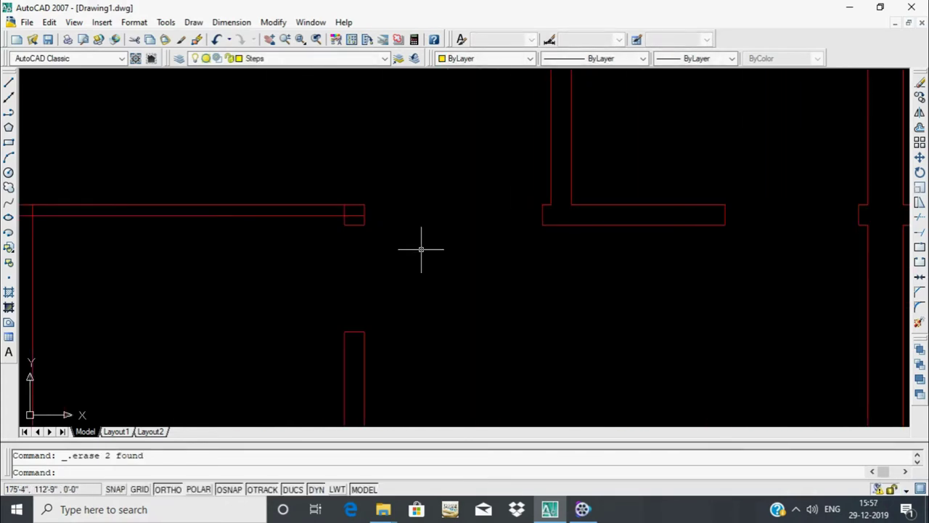
pyautogui.scroll(-2, 421, 249)
# Trim the vertical and horizontal segments crossing the lower-right window bay opening
pyautogui.press('Return')
pyautogui.press('Return')
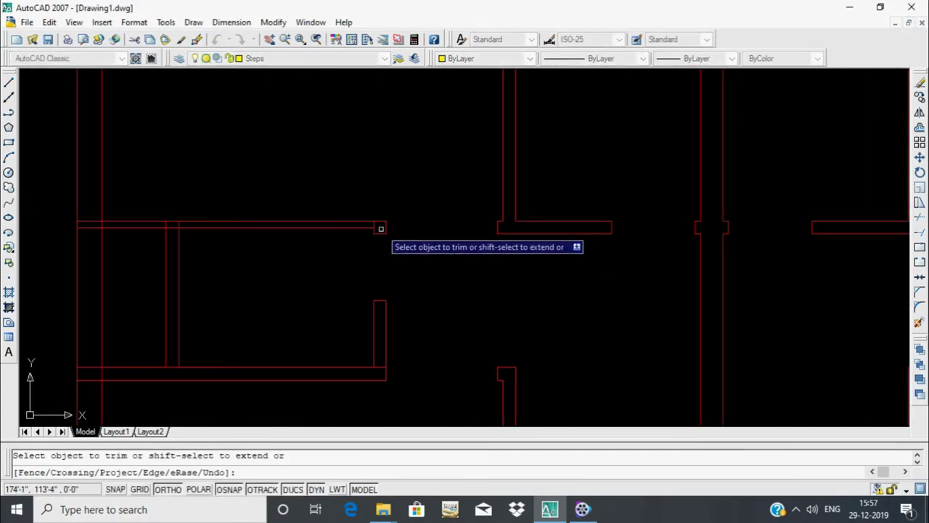
pyautogui.moveTo(686, 287); pyautogui.dragTo(426, 300, button='middle')
pyautogui.moveTo(748, 337); pyautogui.dragTo(487, 338, button='middle')
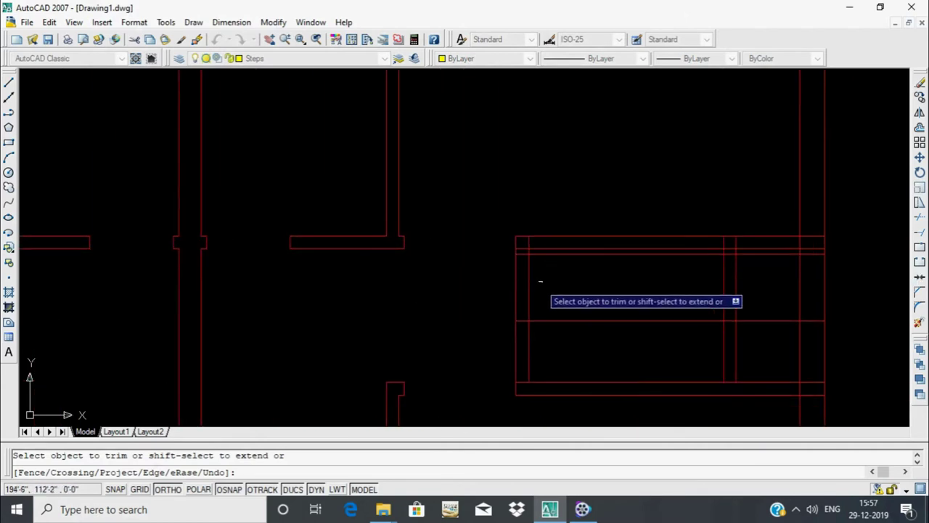
pyautogui.click(550, 272)
pyautogui.click(513, 282)
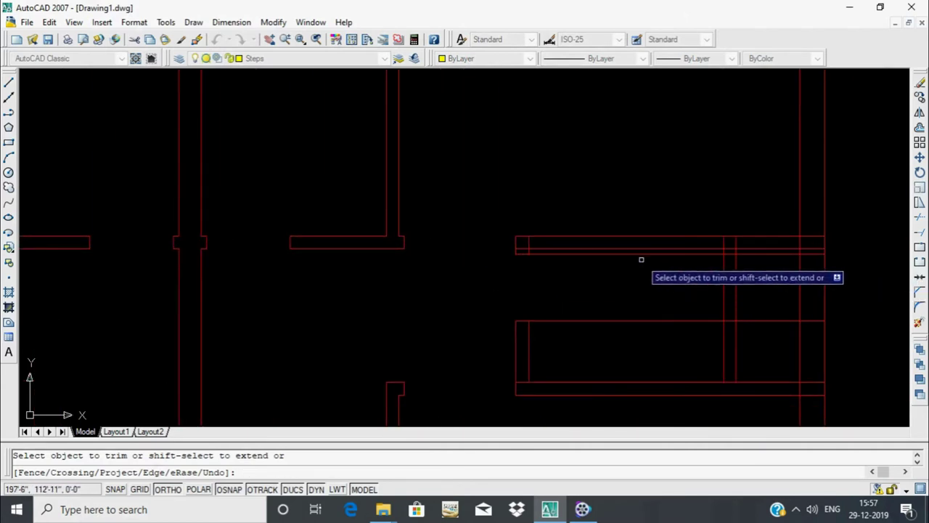
pyautogui.click(641, 256)
pyautogui.click(621, 321)
pyautogui.scroll(1, 606, 334)
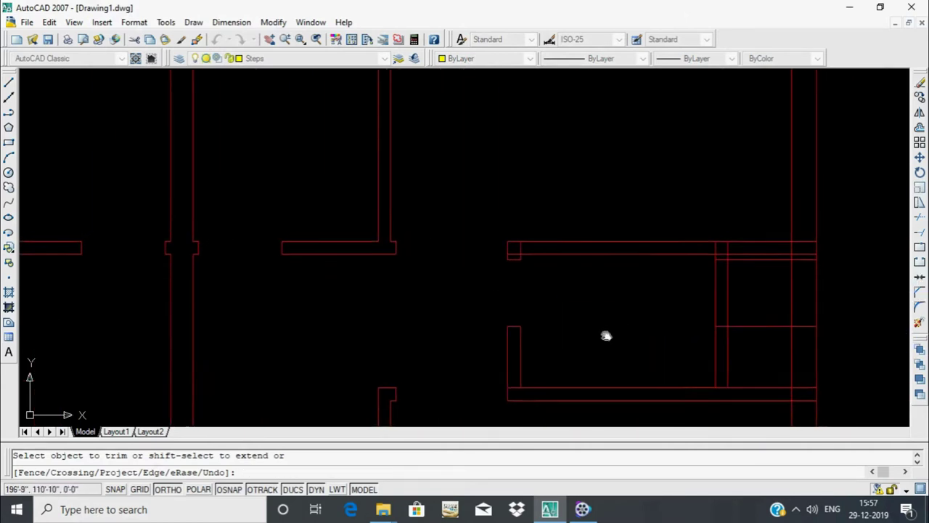
pyautogui.scroll(1, 512, 268)
pyautogui.scroll(-1, 513, 268)
pyautogui.scroll(-1, 516, 259)
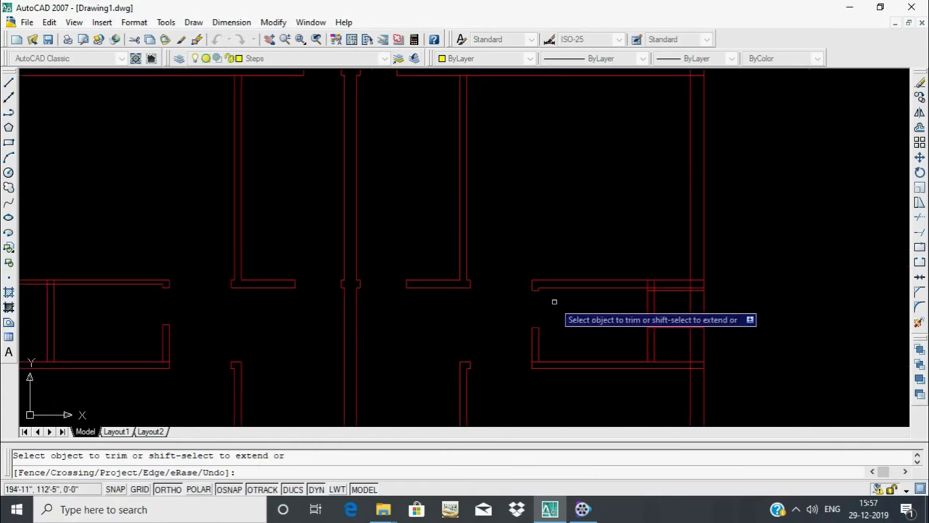
pyautogui.press('Escape')
# Delete the two remaining stray horizontal lines
pyautogui.scroll(1, 678, 323)
pyautogui.scroll(1, 679, 323)
pyautogui.click(671, 335)
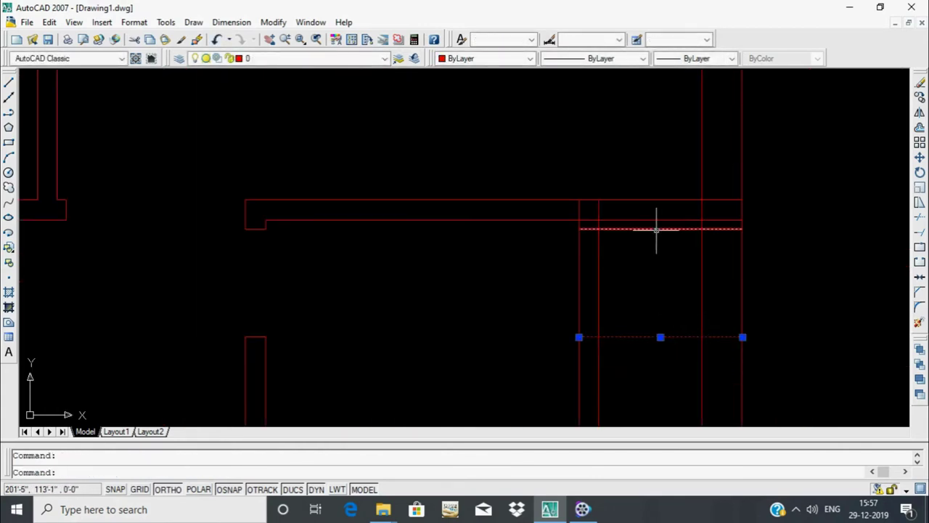
pyautogui.click(656, 230)
pyautogui.press('Delete')
pyautogui.scroll(-2, 776, 258)
pyautogui.scroll(2, 401, 234)
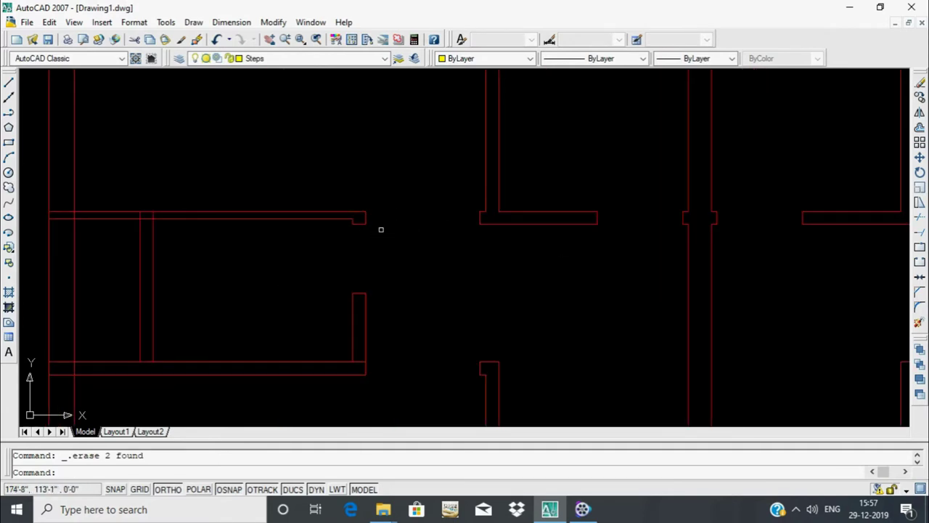
# Measure an opening from the wall corner with DIST, then open the Layer Properties Manager
pyautogui.write('di')
pyautogui.press('Return')
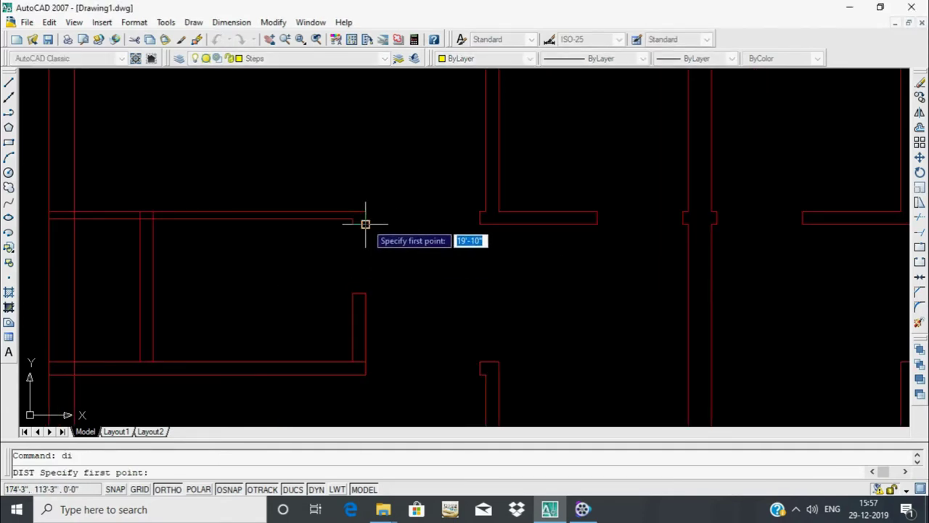
pyautogui.click(365, 224)
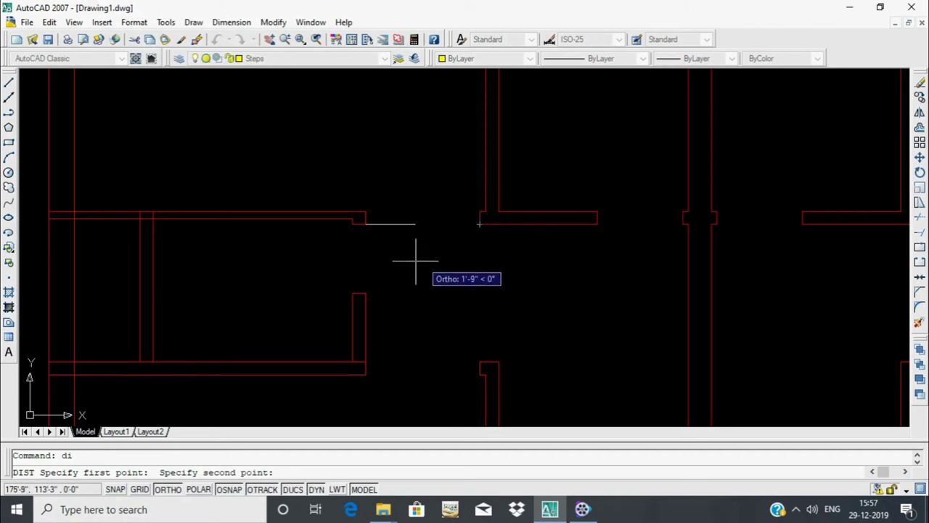
pyautogui.press('Escape')
pyautogui.scroll(-5, 395, 252)
pyautogui.press('Return')
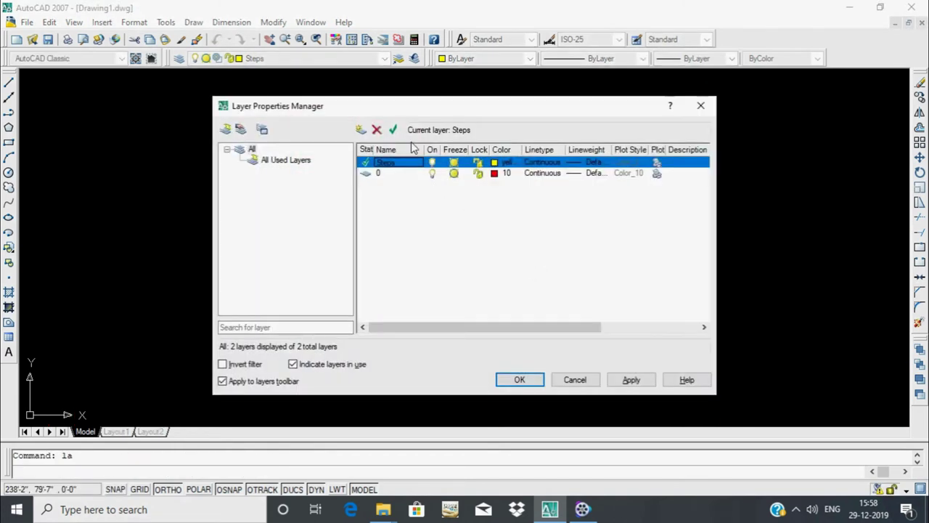
# Create a layer named Door, colour it blue, and close the layer manager
pyautogui.click(363, 131)
pyautogui.write('Door')
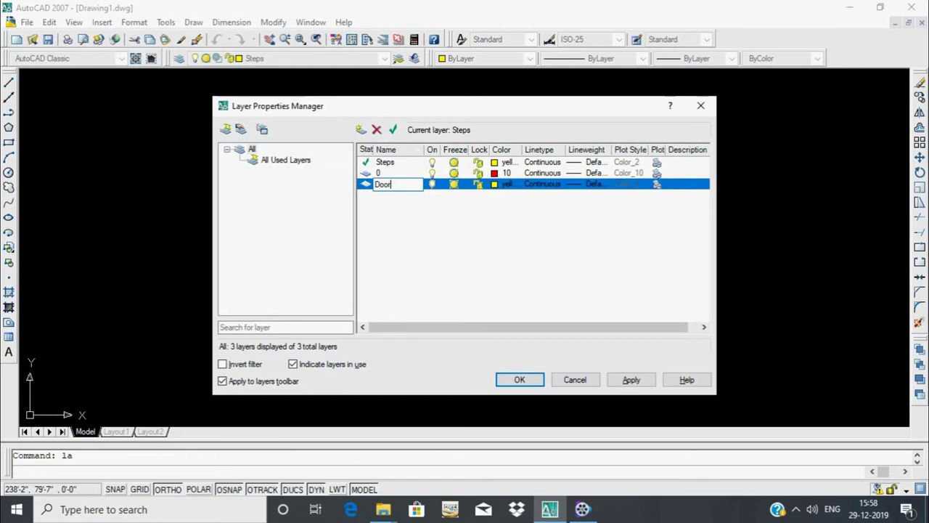
pyautogui.click(497, 185)
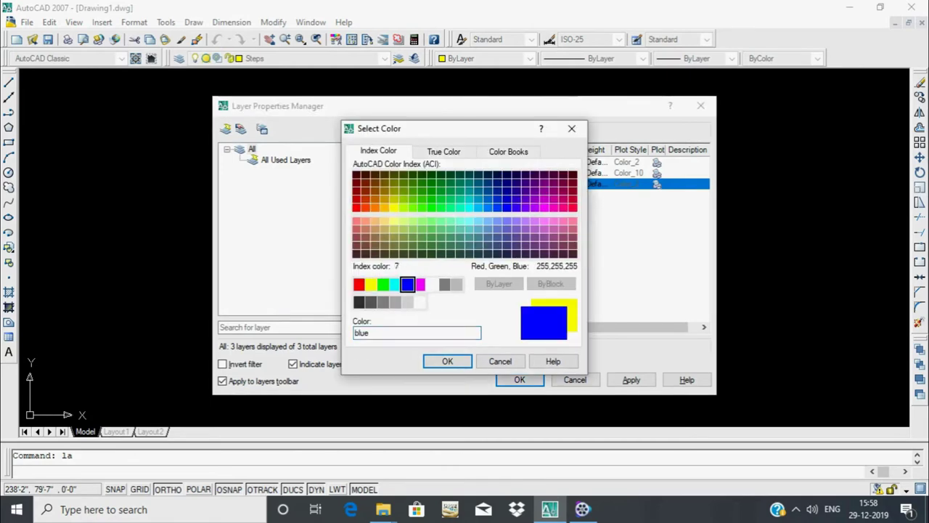
pyautogui.click(447, 362)
pyautogui.click(519, 380)
# Make Door the current layer and draw a circle of radius 3'4"
pyautogui.scroll(-3, 559, 178)
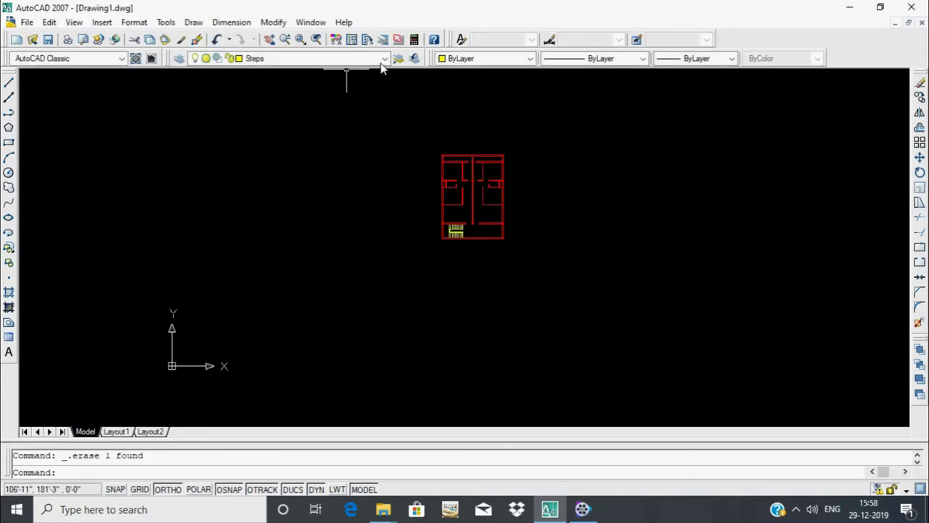
pyautogui.click(384, 59)
pyautogui.click(290, 79)
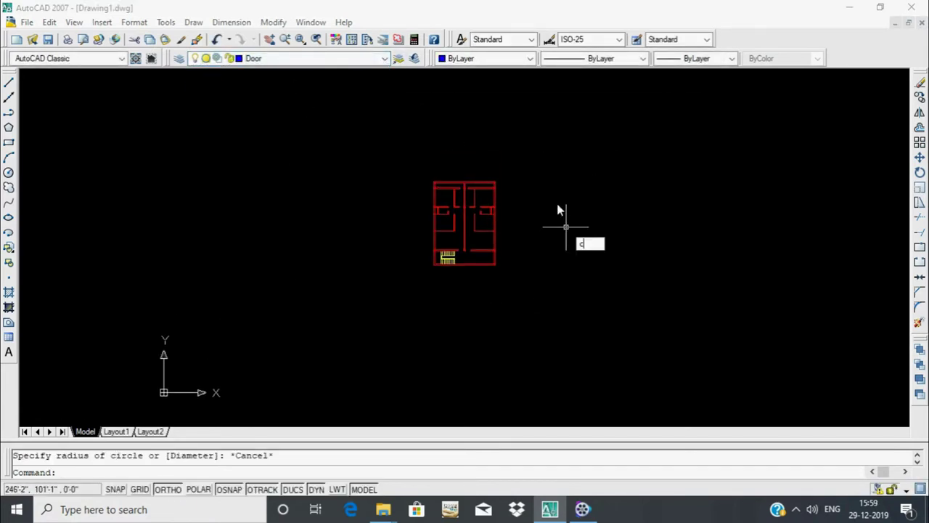
pyautogui.write('3\'4"')
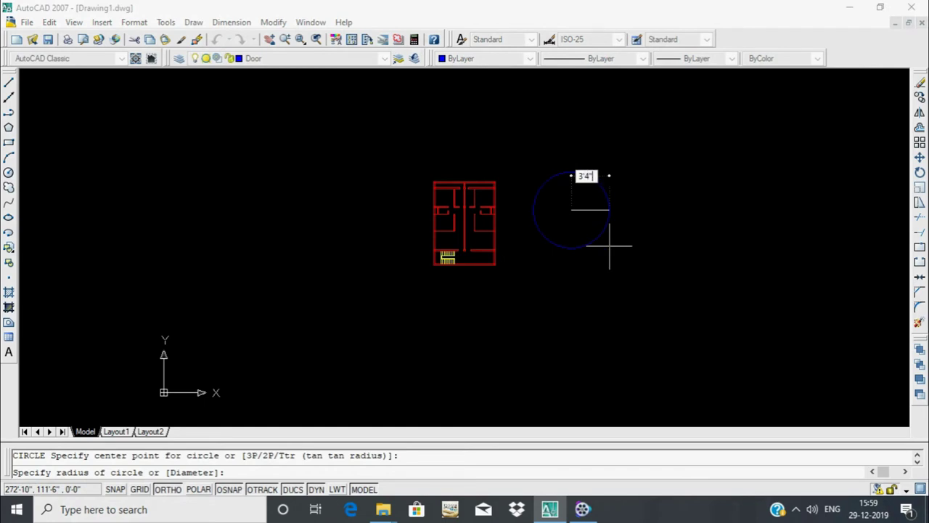
pyautogui.press('Return')
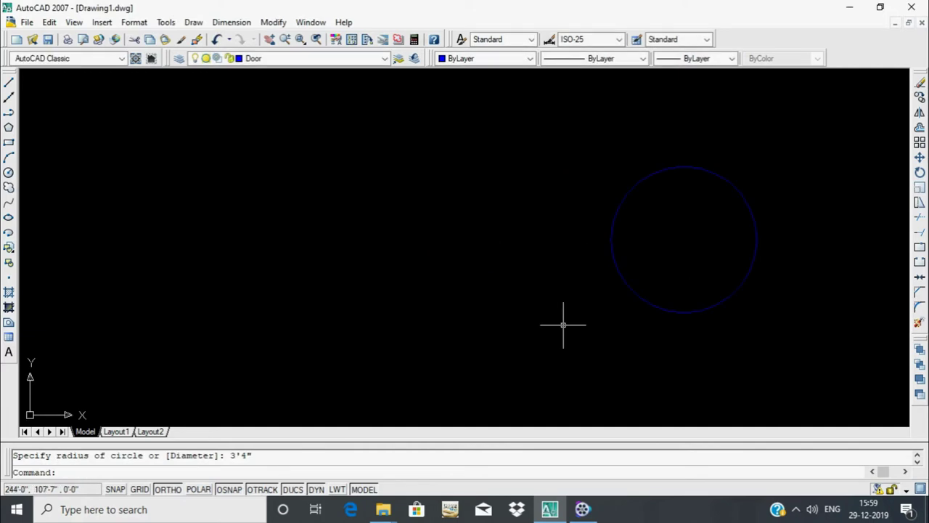
# Start and cancel a line inside the circle, then open the Drafting Settings object snaps
pyautogui.press('Return')
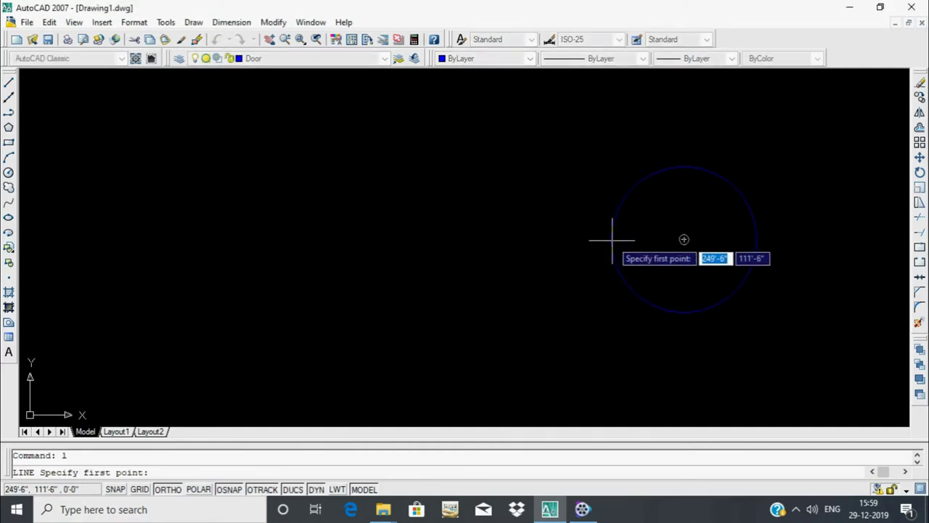
pyautogui.click(684, 240)
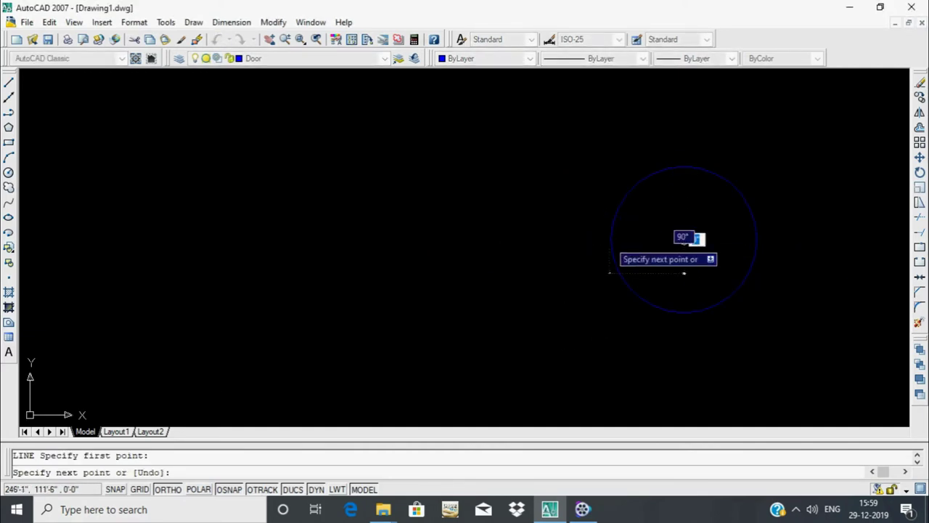
pyautogui.press('Escape')
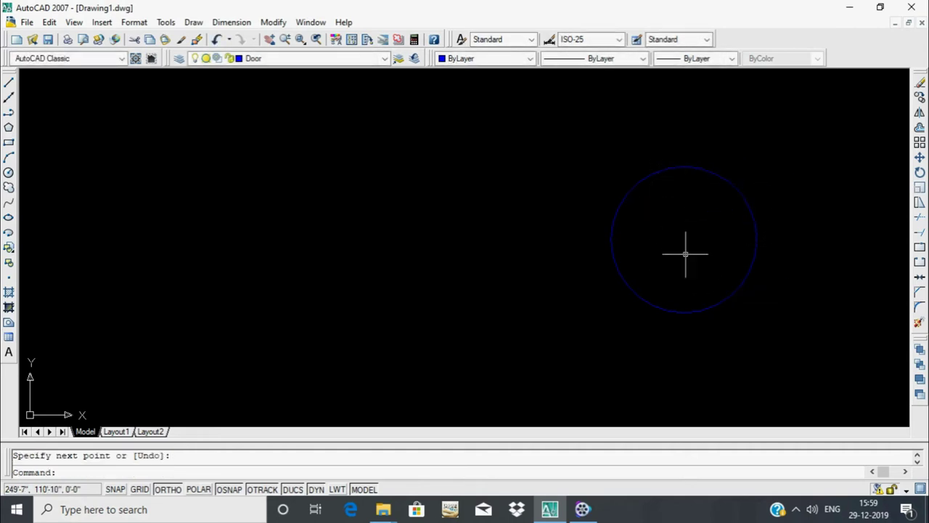
pyautogui.scroll(-1, 484, 211)
pyautogui.write('os')
pyautogui.press('Return')
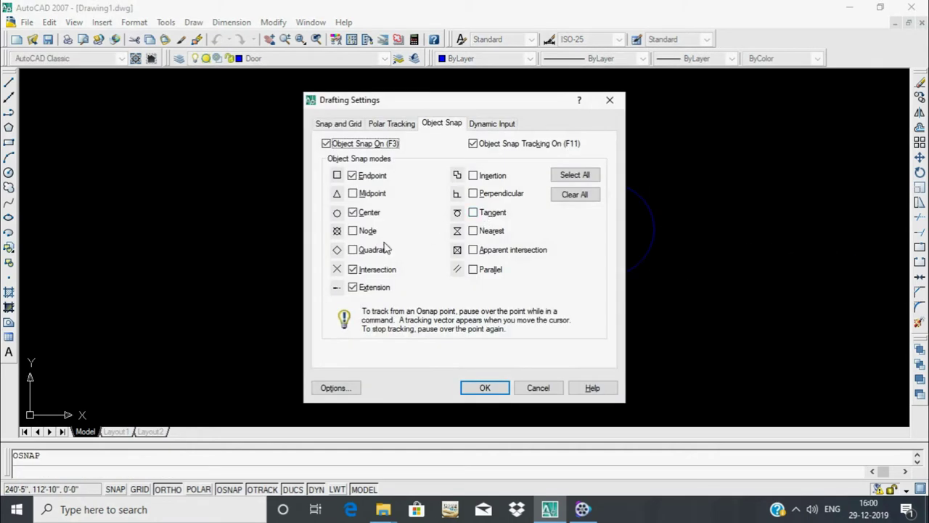
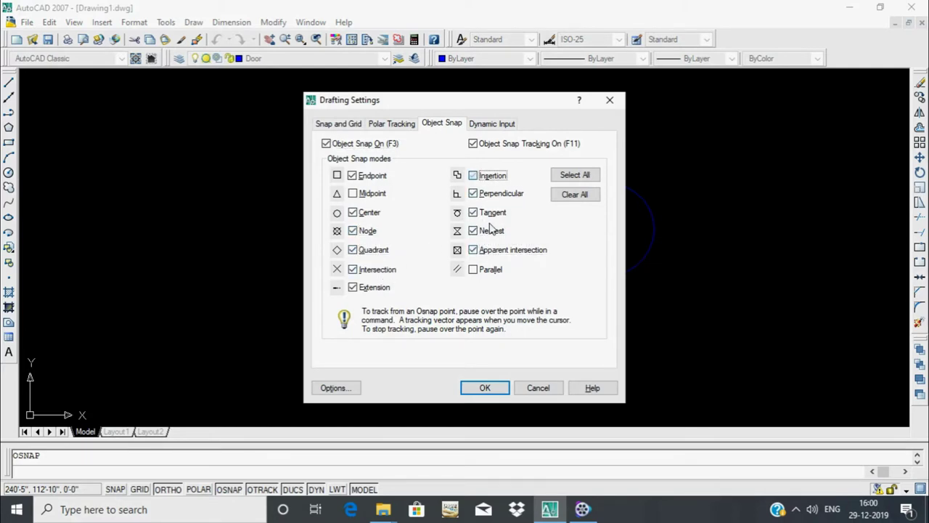
# Draw perpendicular horizontal and vertical radius lines from the blue circle's centre
pyautogui.click(485, 387)
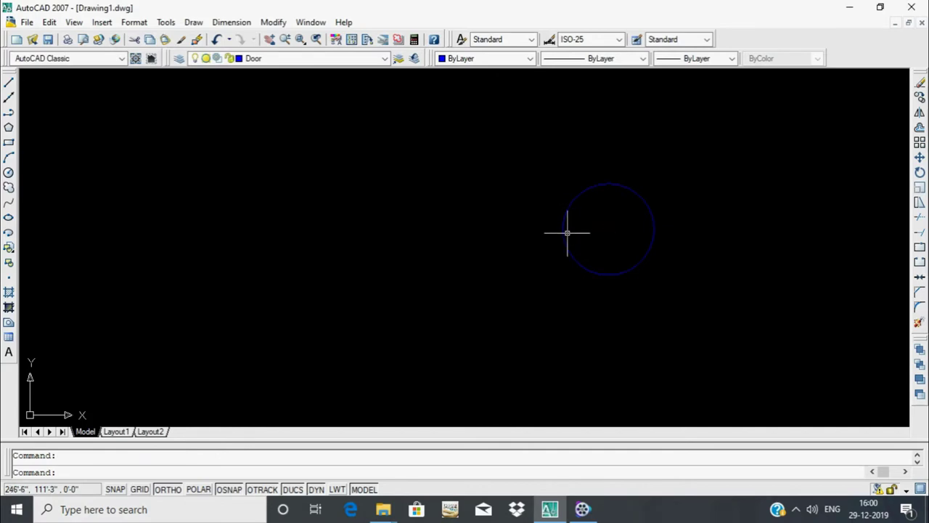
pyautogui.press('Return')
pyautogui.click(483, 388)
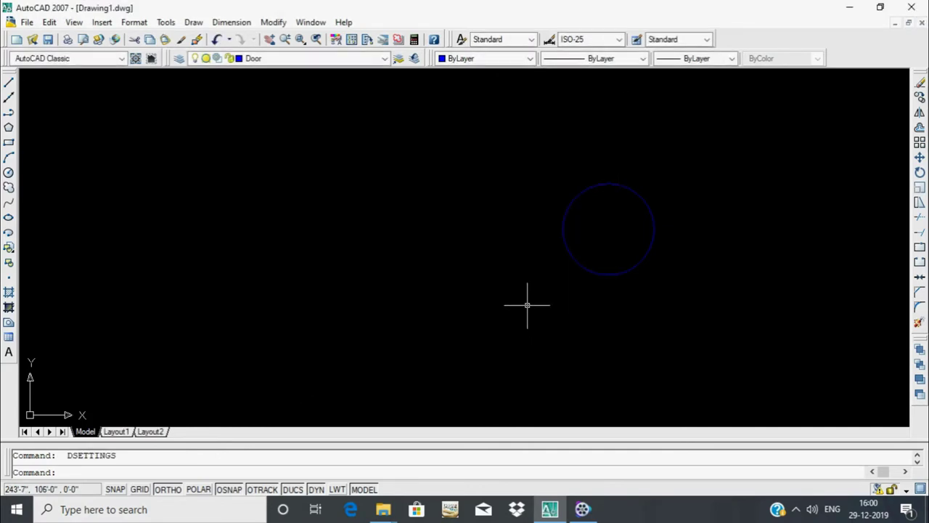
pyautogui.write('l')
pyautogui.press('Return')
pyautogui.click(608, 228)
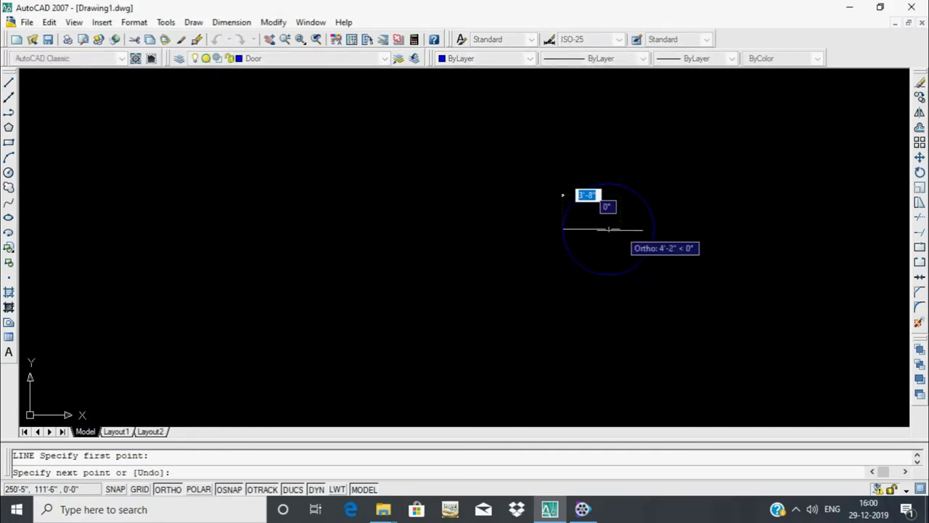
pyautogui.click(608, 228)
pyautogui.click(608, 185)
pyautogui.press('Return')
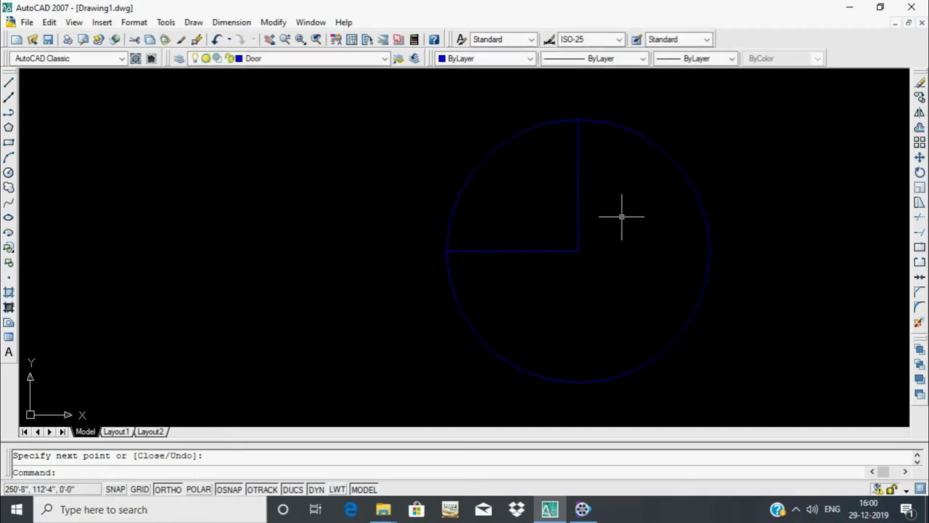
# Offset the vertical radius line 2 inches to its left to form the door leaf
pyautogui.write('o')
pyautogui.press('Return')
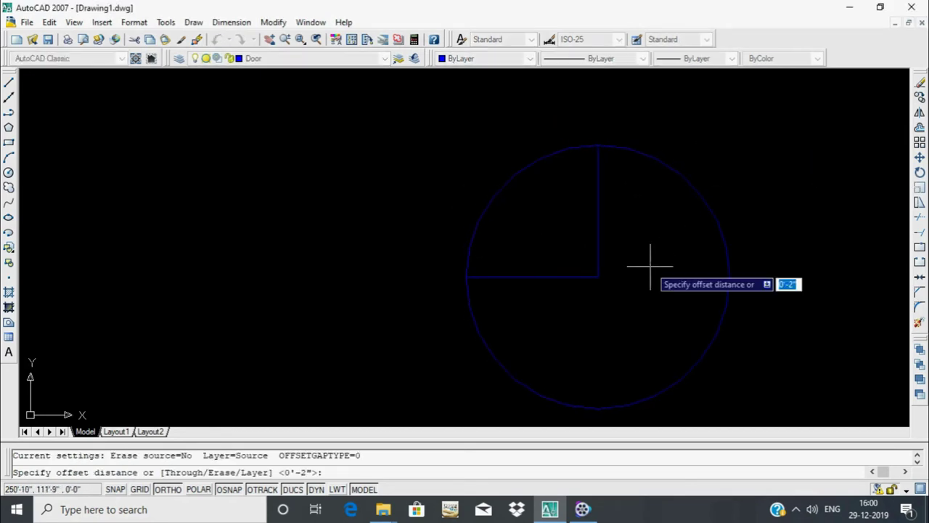
pyautogui.write('2"')
pyautogui.press('Return')
pyautogui.click(595, 209)
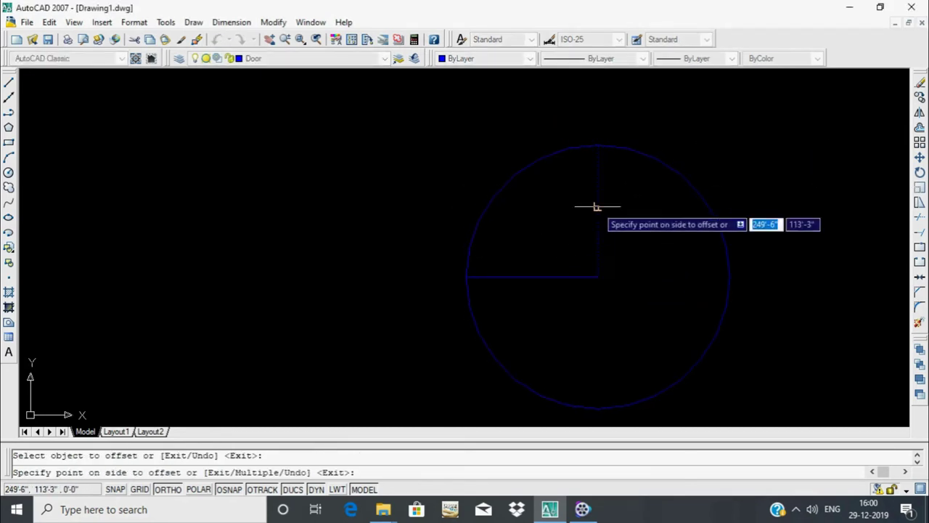
pyautogui.click(581, 293)
pyautogui.press('Escape')
pyautogui.write('tr')
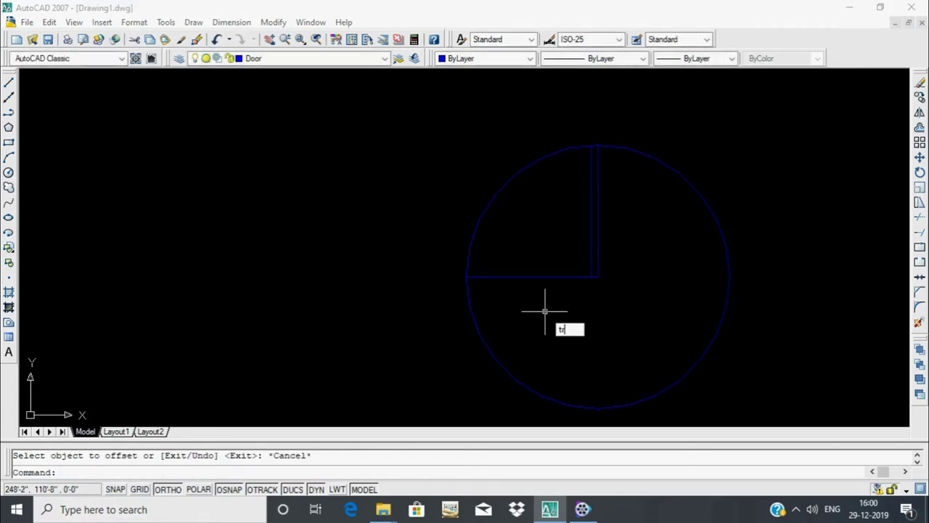
pyautogui.press('Return')
pyautogui.press('Return')
# Trim the circle to a quarter-arc swing and remove the horizontal radius line
pyautogui.click(508, 368)
pyautogui.click(556, 290)
pyautogui.click(544, 259)
pyautogui.scroll(-3, 630, 297)
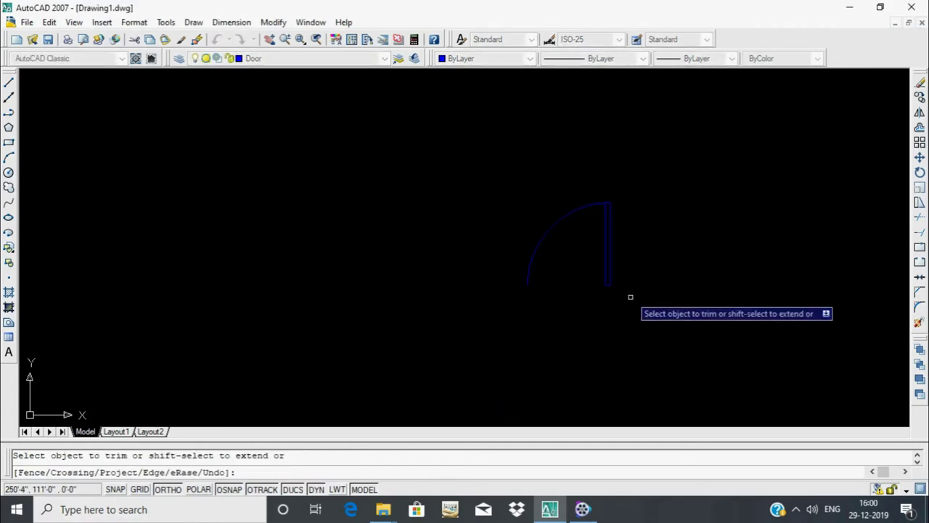
pyautogui.scroll(-1, 638, 301)
pyautogui.scroll(-3, 728, 276)
pyautogui.scroll(-2, 728, 301)
pyautogui.scroll(2, 651, 317)
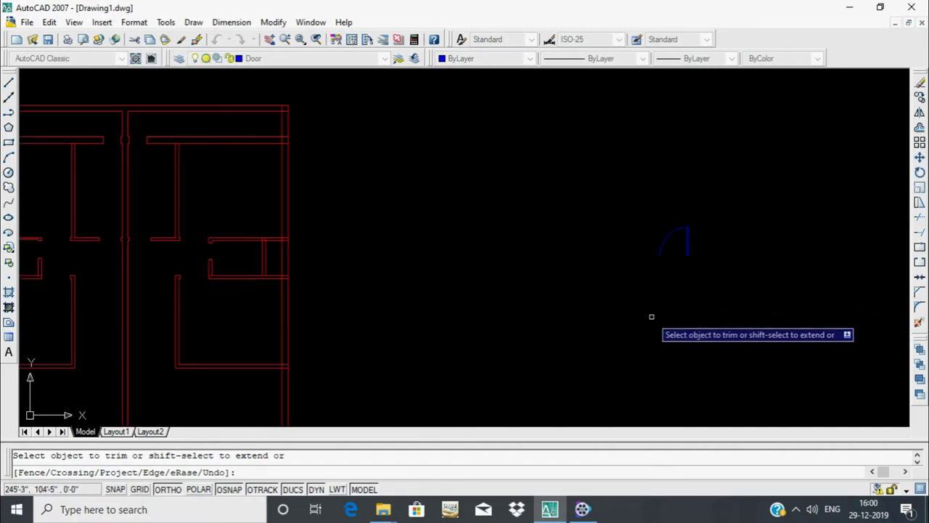
pyautogui.press('Escape')
pyautogui.scroll(-1, 651, 316)
# Mirror the door about a vertical axis, keeping the original, to form a double door
pyautogui.click(564, 218)
pyautogui.click(479, 280)
pyautogui.write('m')
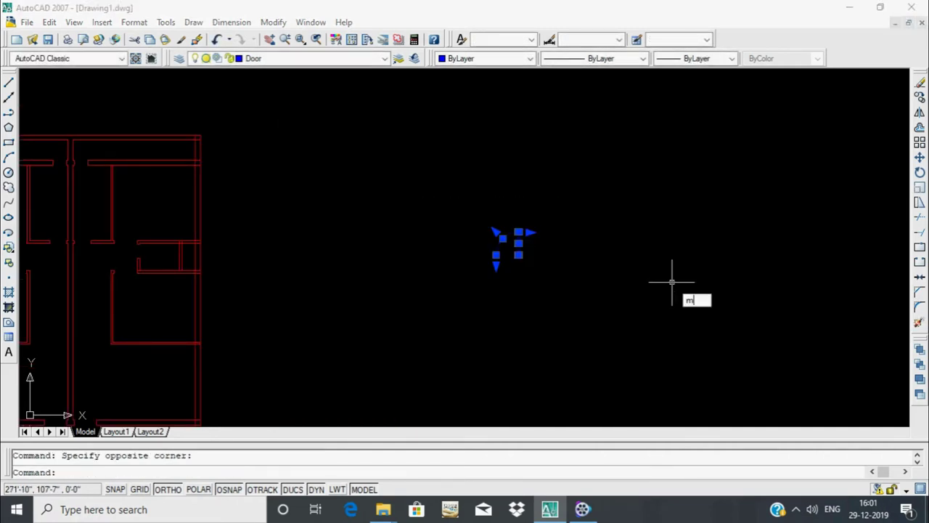
pyautogui.write('i')
pyautogui.press('Return')
pyautogui.scroll(3, 501, 261)
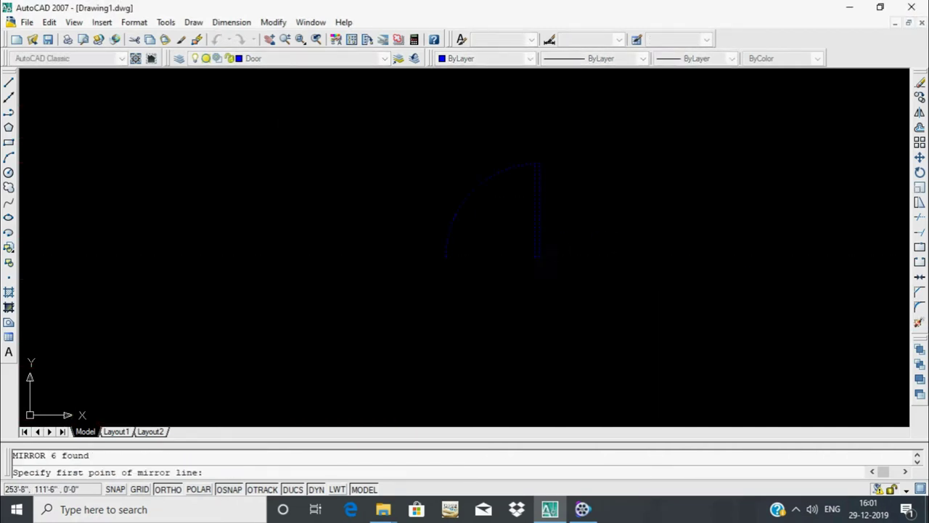
pyautogui.click(662, 349)
pyautogui.press('Return')
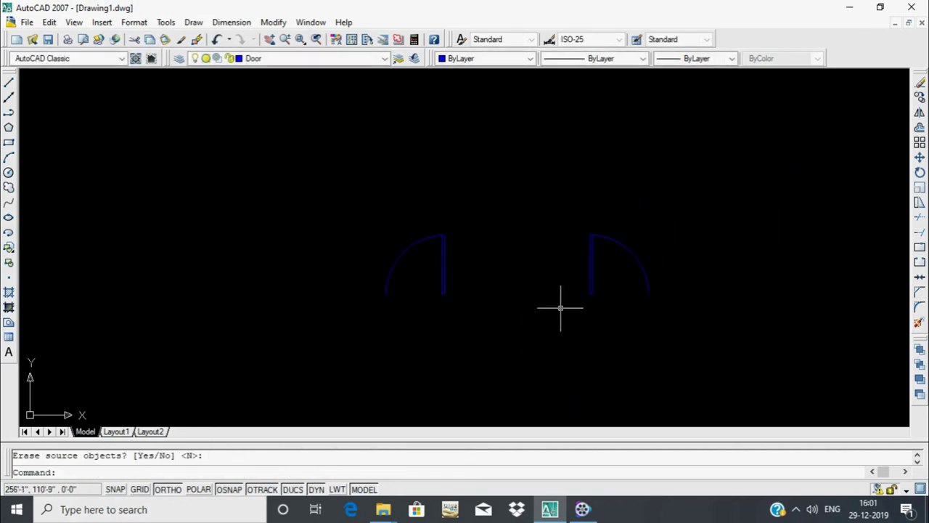
# Copy the double door straight down below the original pair
pyautogui.write('r')
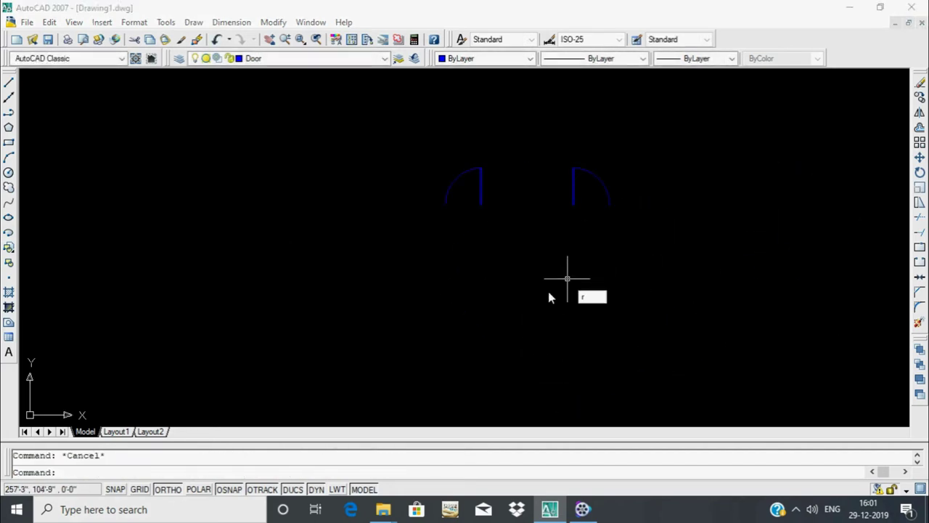
pyautogui.click(640, 253)
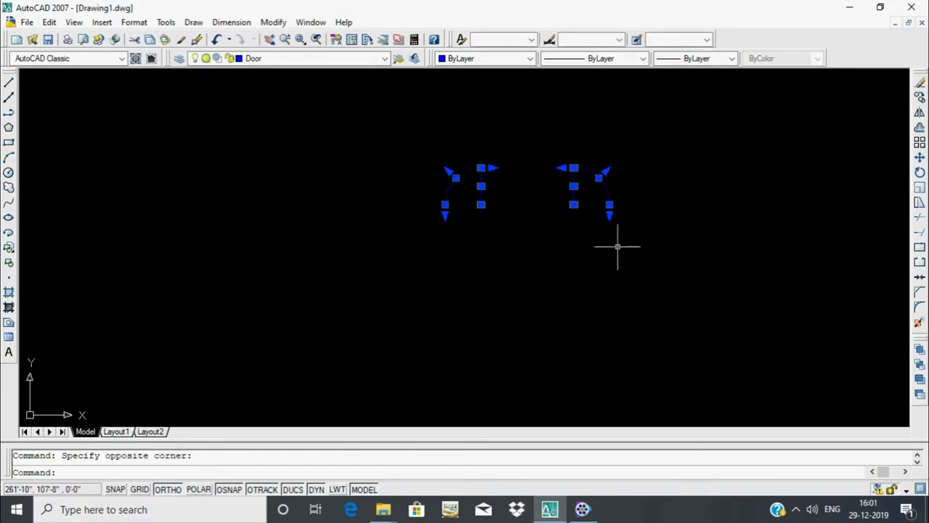
pyautogui.write('co')
pyautogui.press('Return')
pyautogui.click(637, 236)
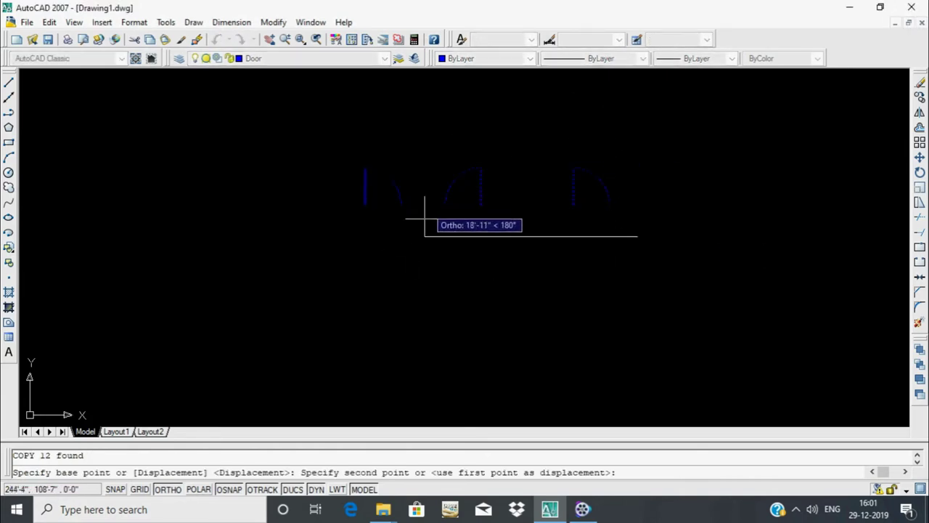
pyautogui.click(637, 339)
pyautogui.press('Escape')
pyautogui.click(383, 352)
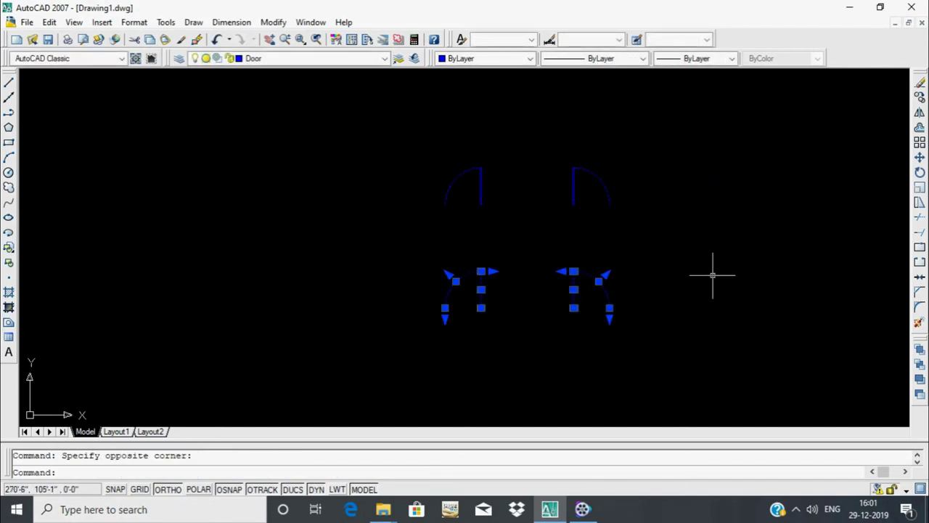
pyautogui.scroll(-2, 660, 289)
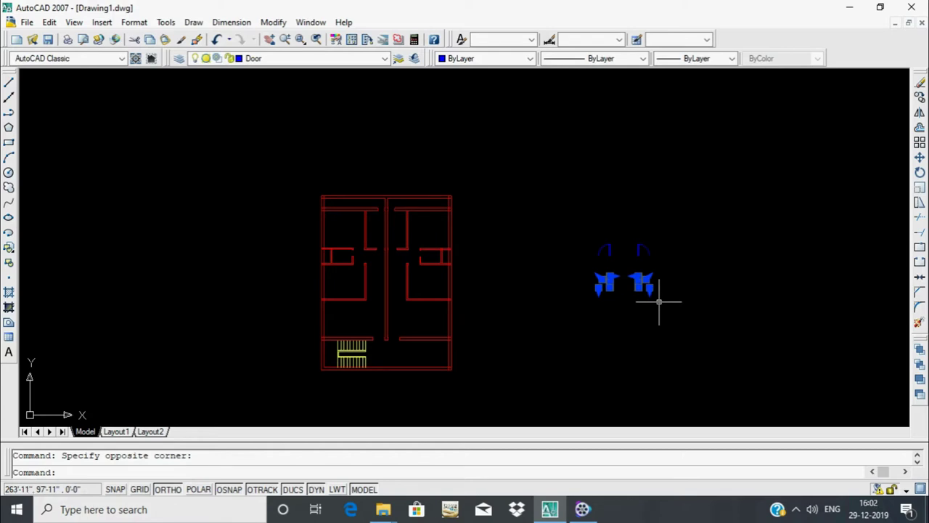
# Rotate the lower door pair 180 degrees
pyautogui.write('ro')
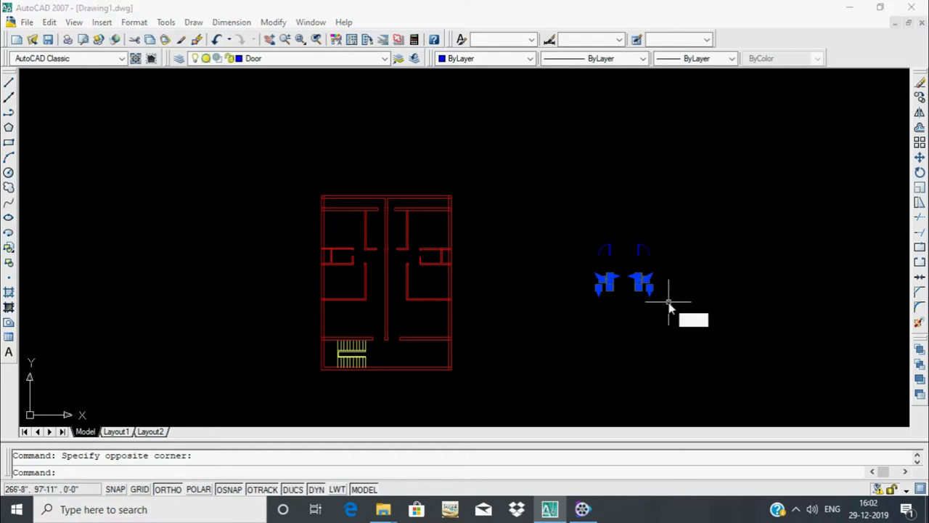
pyautogui.press('Return')
pyautogui.click(668, 301)
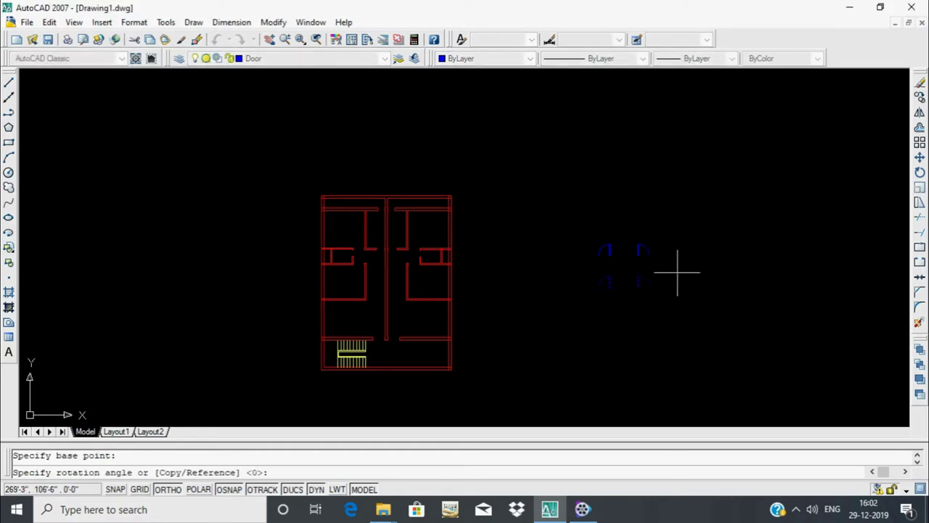
pyautogui.click(553, 253)
pyautogui.scroll(3, 704, 315)
# Move the rotated door pair up against the original pair, forming opposing swings
pyautogui.click(810, 207)
pyautogui.click(618, 341)
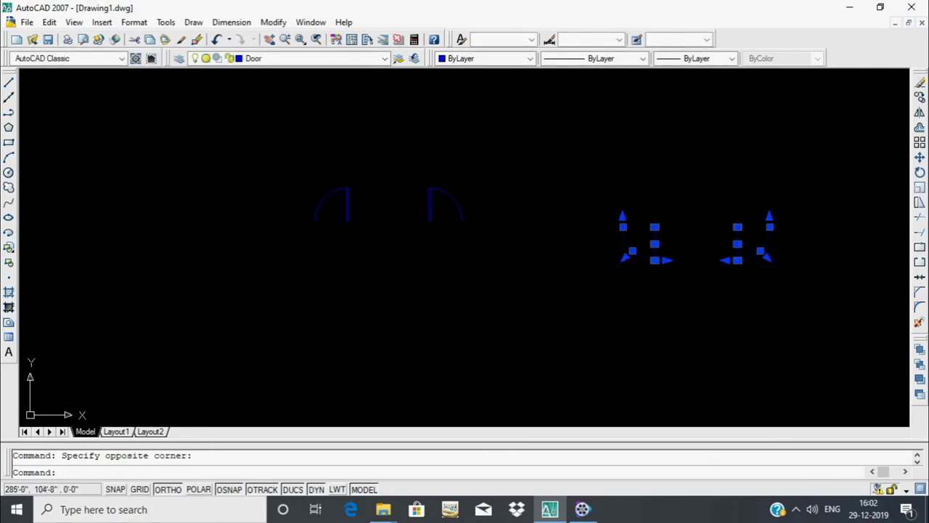
pyautogui.write('co')
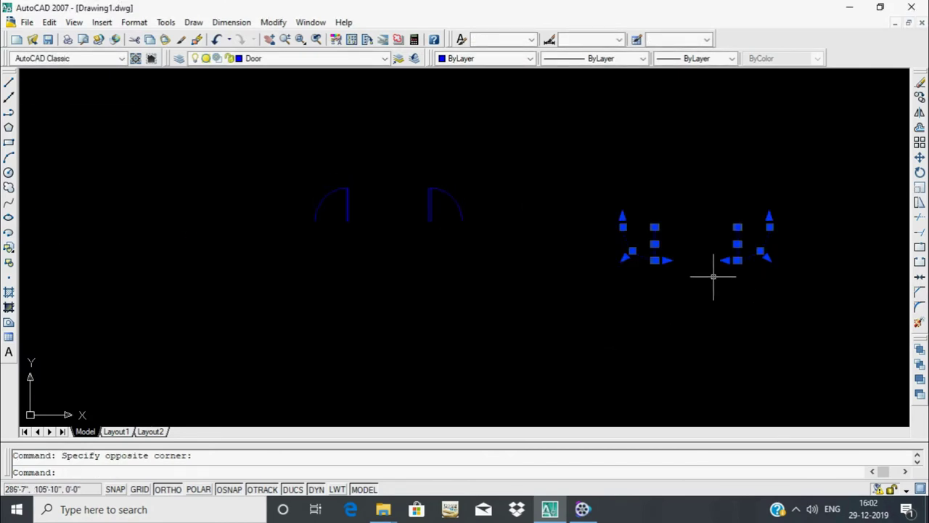
pyautogui.press('Return')
pyautogui.press('Escape')
pyautogui.click(777, 183)
pyautogui.click(606, 294)
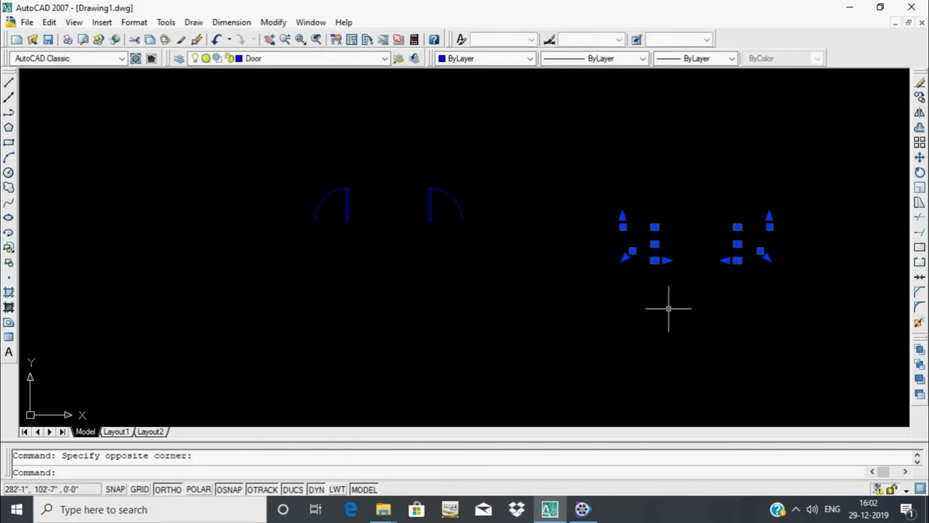
pyautogui.write('m')
pyautogui.press('Return')
pyautogui.click(656, 259)
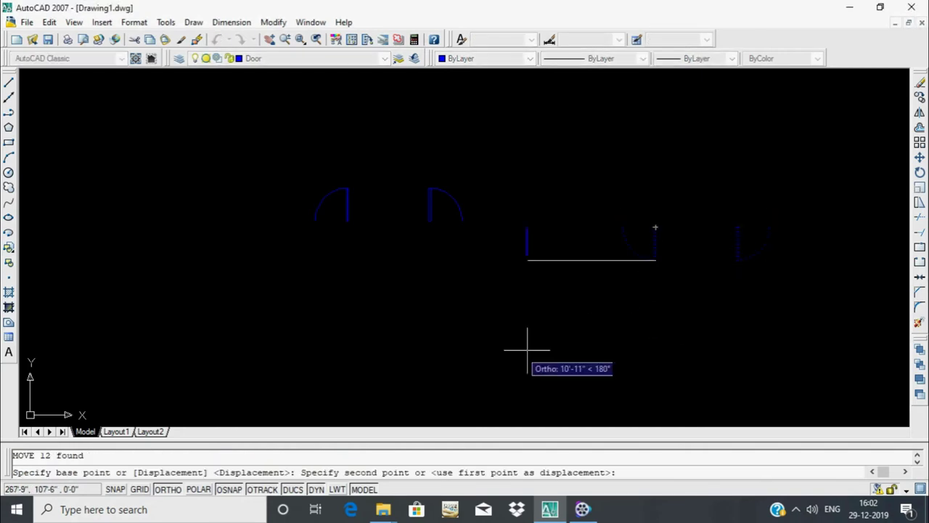
pyautogui.click(351, 330)
pyautogui.scroll(-3, 552, 311)
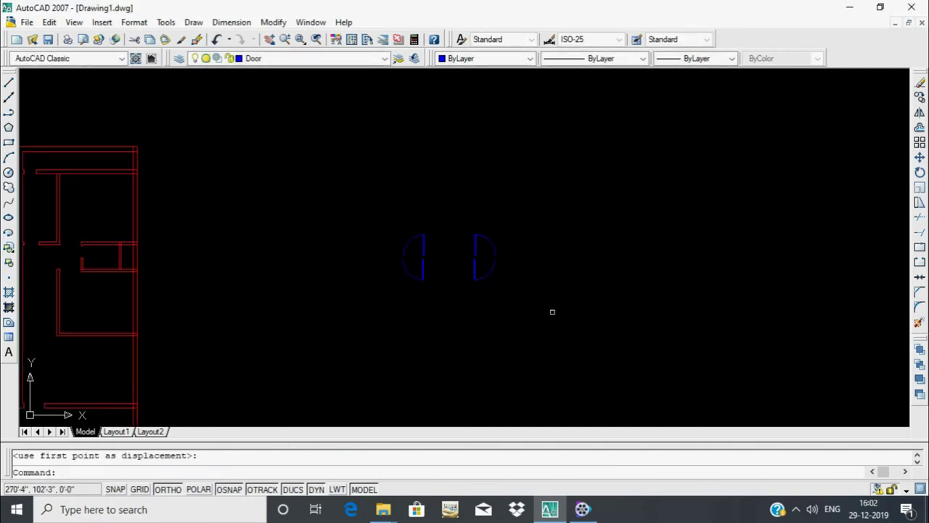
pyautogui.scroll(2, 547, 303)
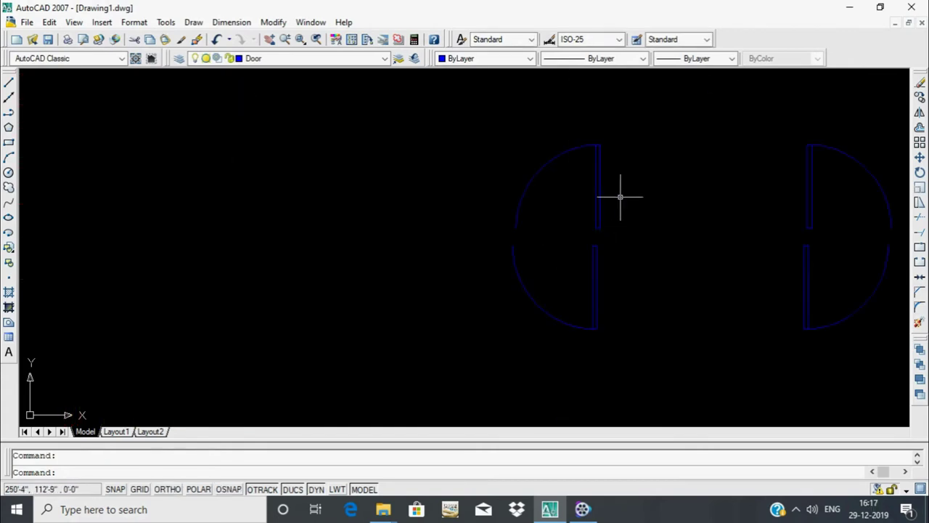
# Select a door leaf and start copying it from its base point, then cancel the copy
pyautogui.click(572, 197)
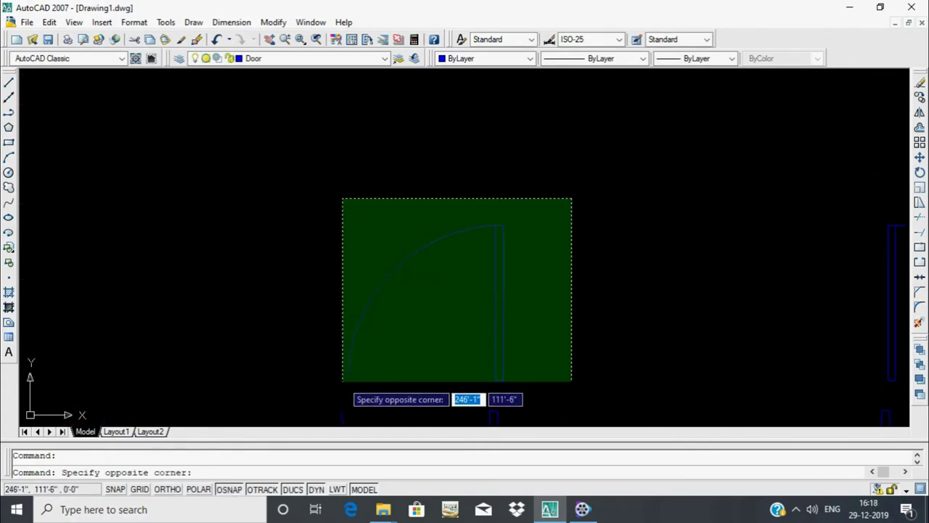
pyautogui.click(343, 381)
pyautogui.moveTo(510, 195); pyautogui.dragTo(542, 239, button='middle')
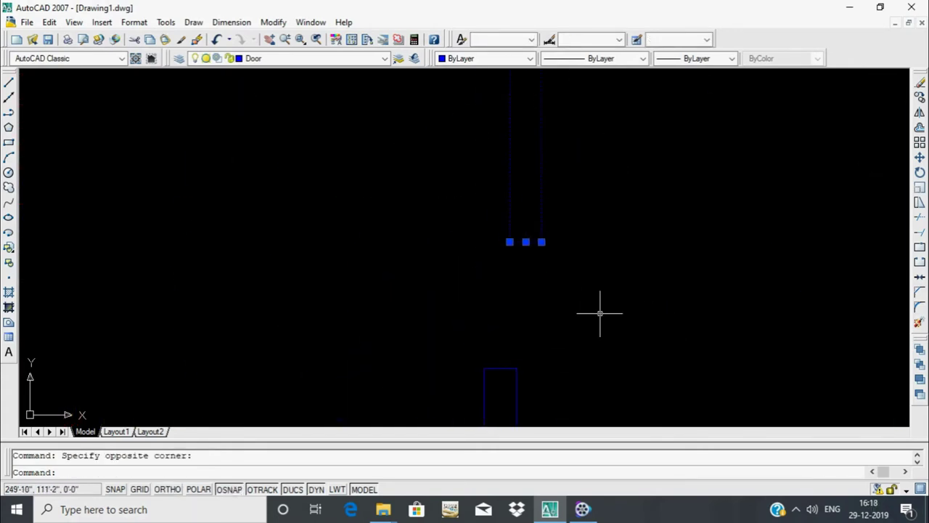
pyautogui.write('co')
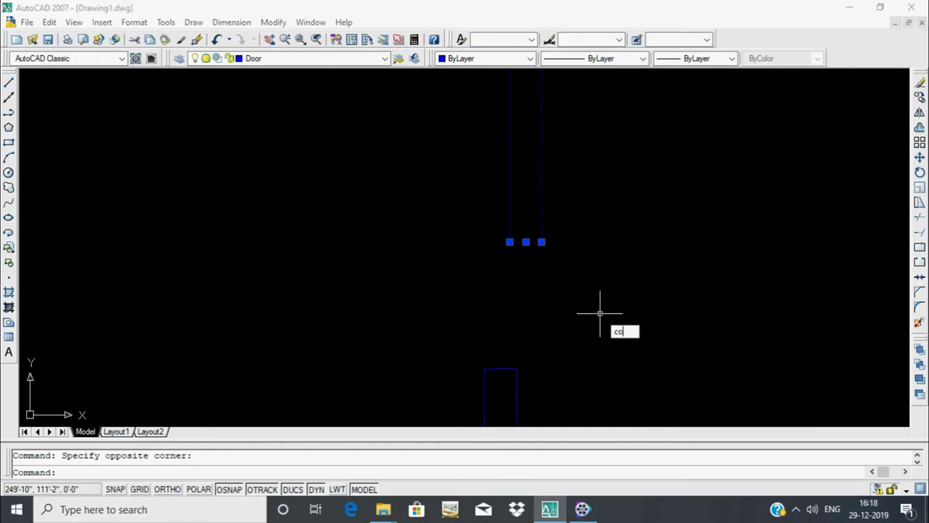
pyautogui.press('Return')
pyautogui.click(543, 243)
pyautogui.moveTo(52, 289); pyautogui.dragTo(226, 289, button='middle')
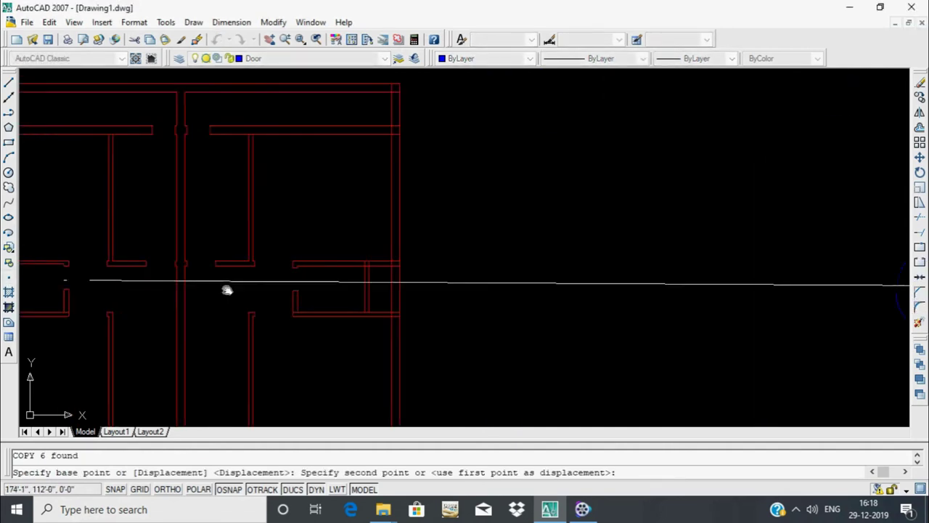
pyautogui.scroll(4, 247, 276)
pyautogui.scroll(2, 312, 250)
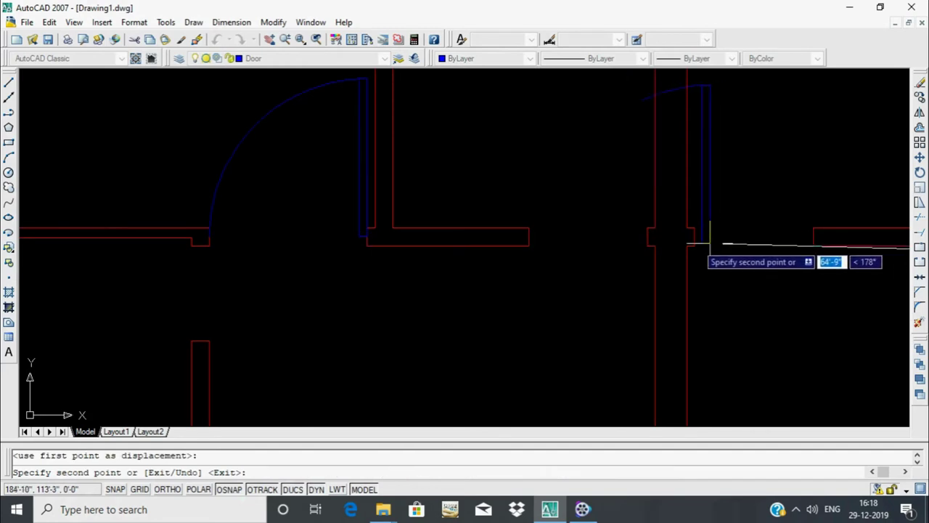
pyautogui.scroll(2, 691, 380)
pyautogui.scroll(-1, 519, 294)
pyautogui.scroll(-2, 519, 293)
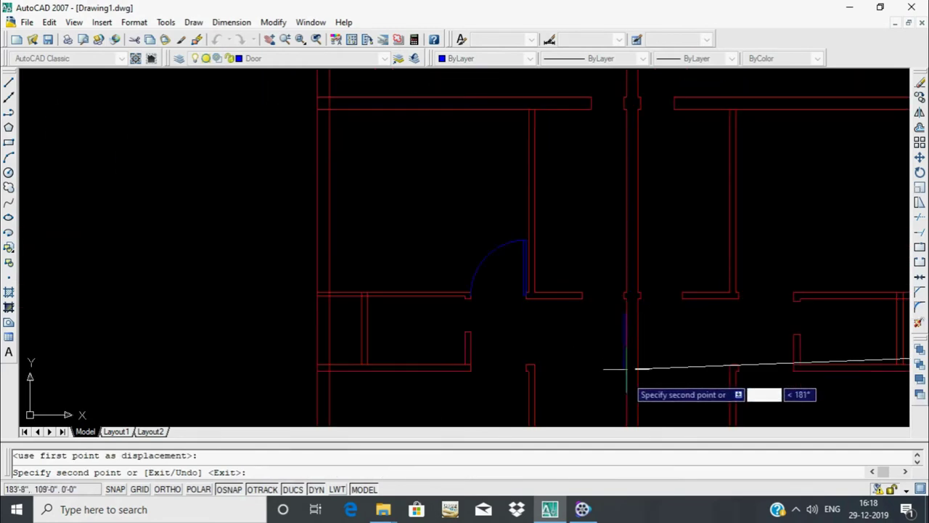
pyautogui.press('Escape')
# Copy a spare door symbol into a wall opening and into the opening near the stairs
pyautogui.scroll(2, 838, 257)
pyautogui.moveTo(837, 257); pyautogui.dragTo(719, 254, button='middle')
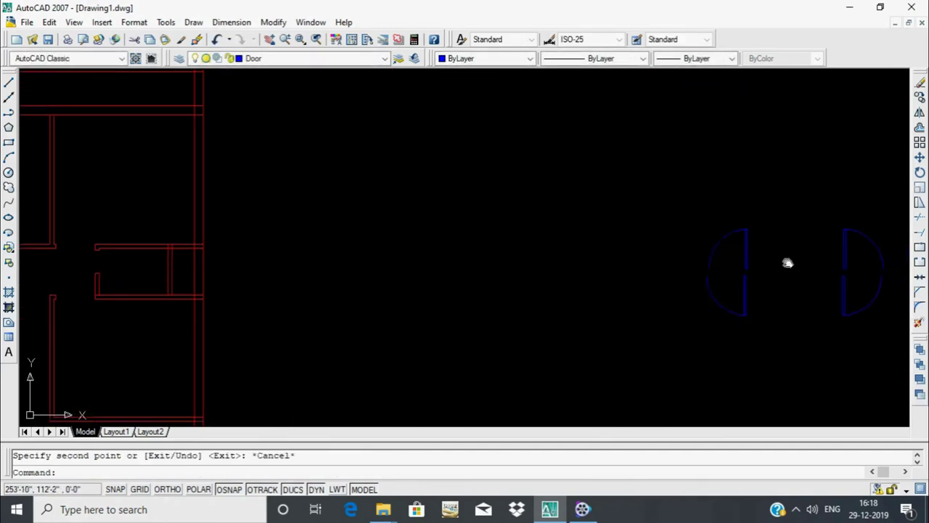
pyautogui.scroll(4, 786, 261)
pyautogui.click(798, 104)
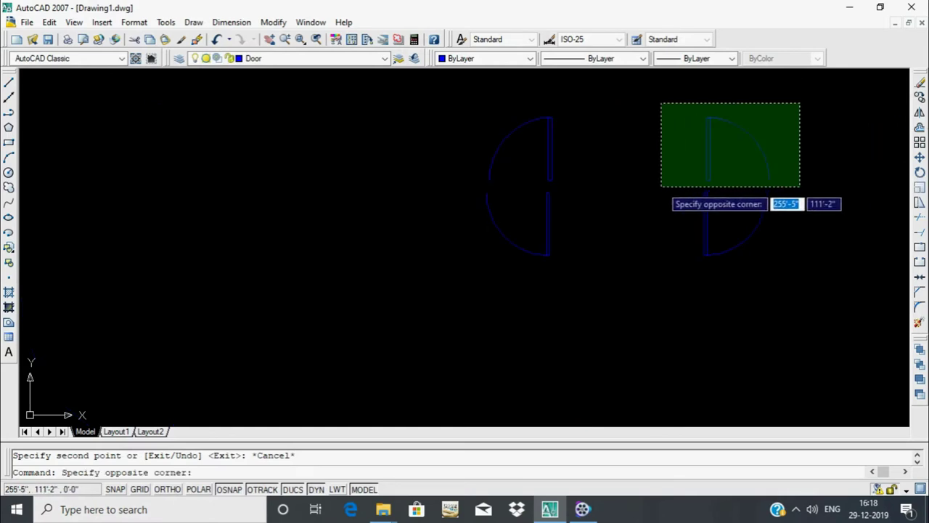
pyautogui.click(659, 188)
pyautogui.write('co')
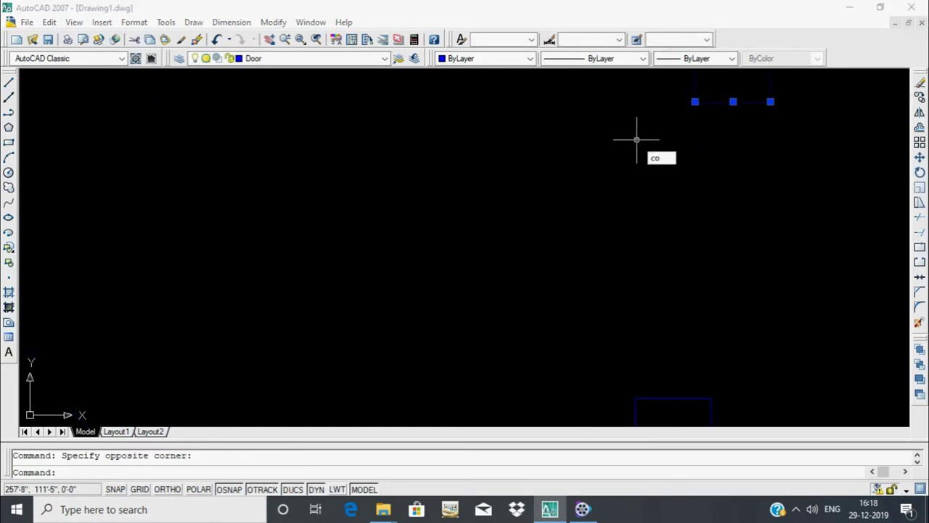
pyautogui.press('Return')
pyautogui.click(695, 101)
pyautogui.scroll(3, 599, 217)
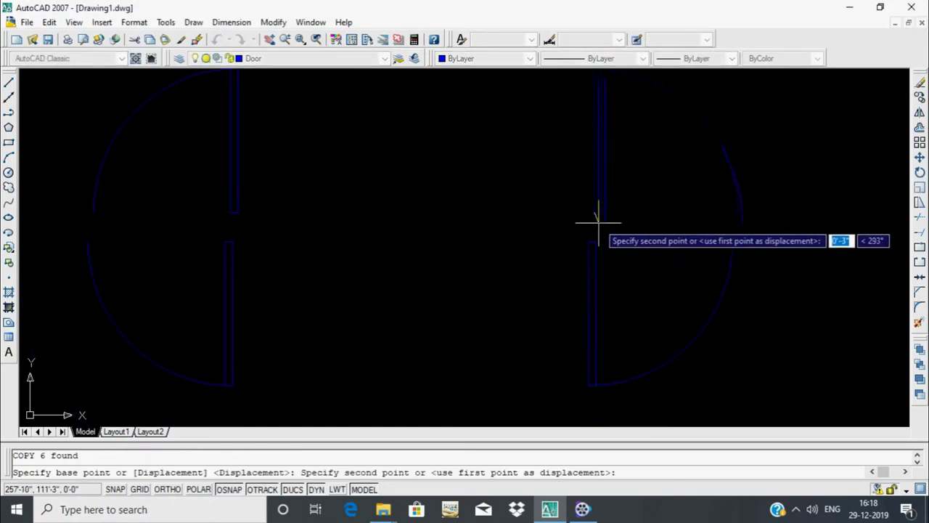
pyautogui.moveTo(599, 218); pyautogui.dragTo(606, 245, button='middle')
pyautogui.scroll(-2, 413, 249)
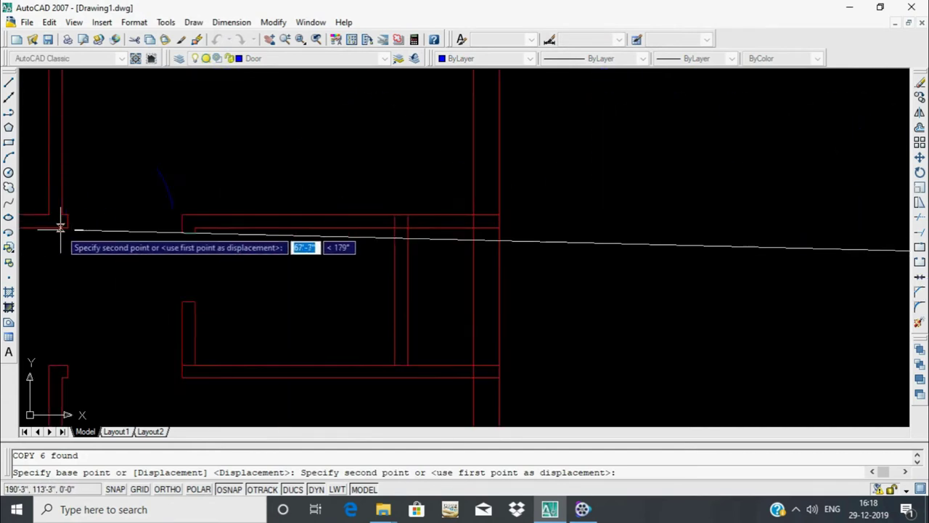
pyautogui.scroll(-1, 62, 228)
pyautogui.scroll(-1, 465, 267)
pyautogui.scroll(-1, 452, 265)
pyautogui.click(574, 311)
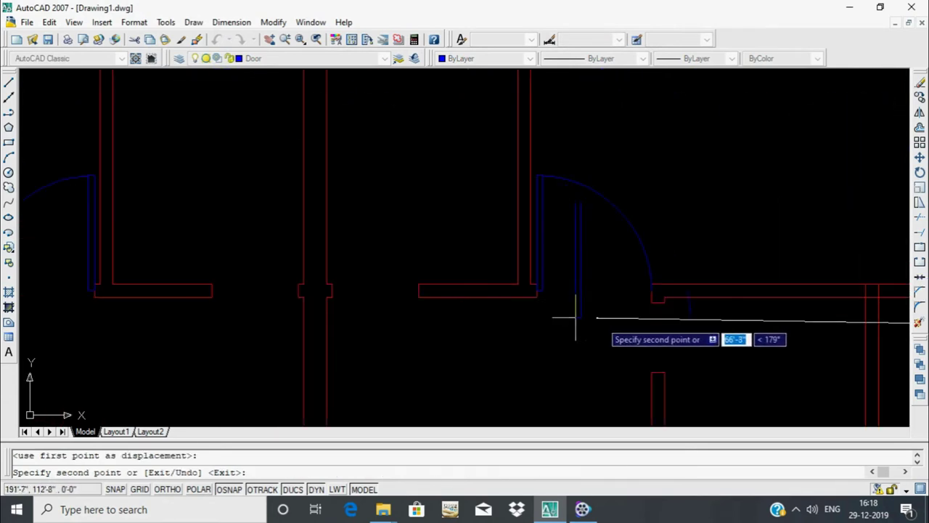
pyautogui.scroll(-1, 737, 308)
pyautogui.scroll(-5, 594, 327)
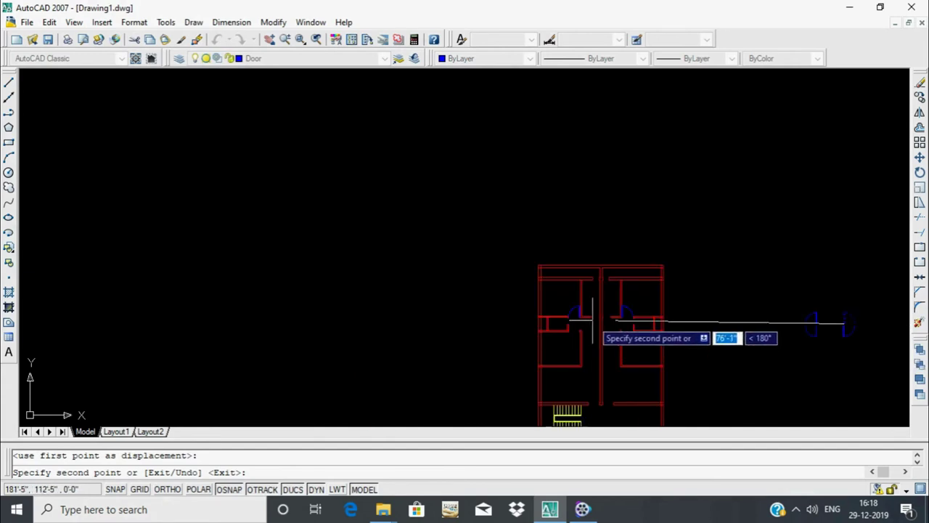
pyautogui.moveTo(594, 327); pyautogui.dragTo(530, 209, button='middle')
pyautogui.scroll(5, 499, 274)
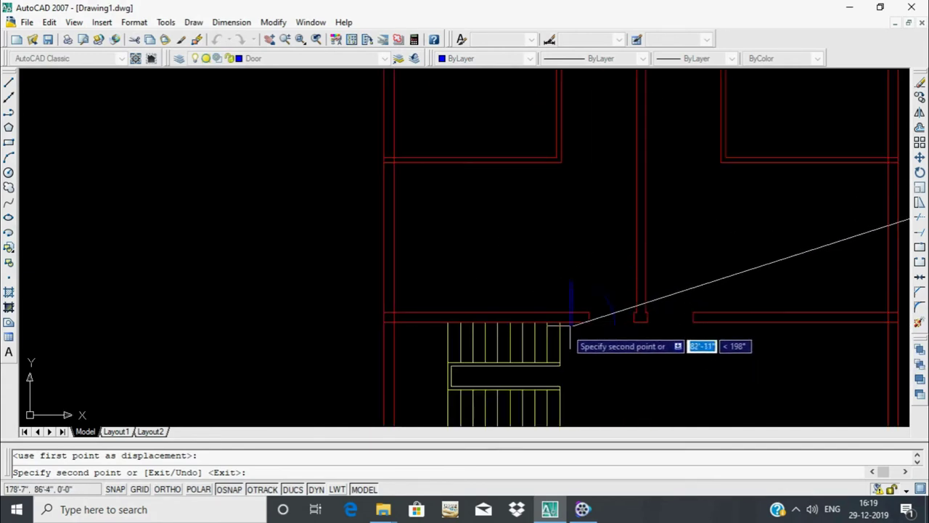
pyautogui.scroll(3, 698, 327)
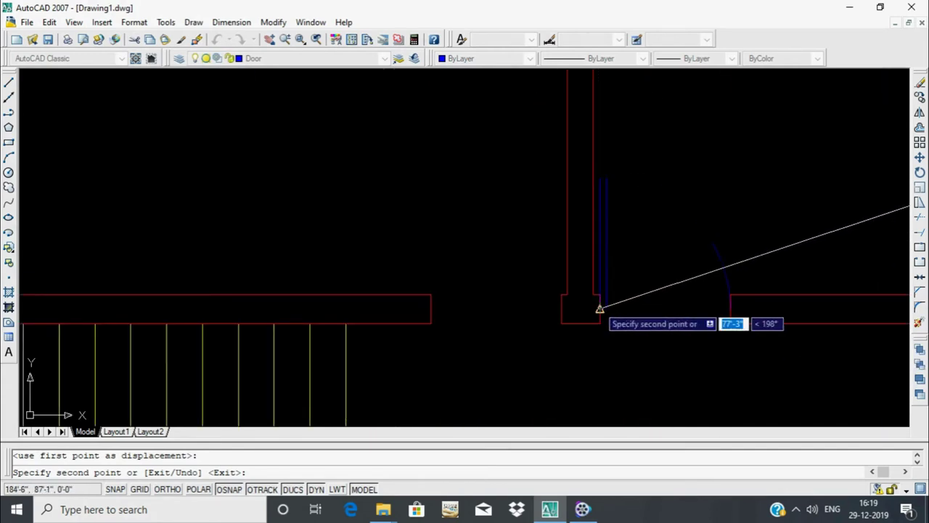
pyautogui.scroll(3, 605, 308)
pyautogui.scroll(-3, 581, 320)
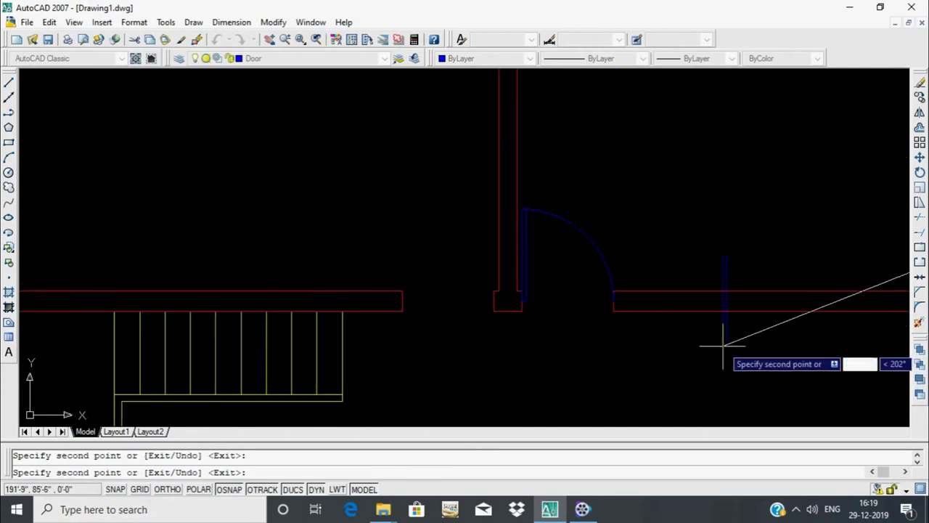
pyautogui.scroll(-3, 724, 354)
pyautogui.scroll(-3, 726, 349)
pyautogui.click(900, 279)
pyautogui.press('Return')
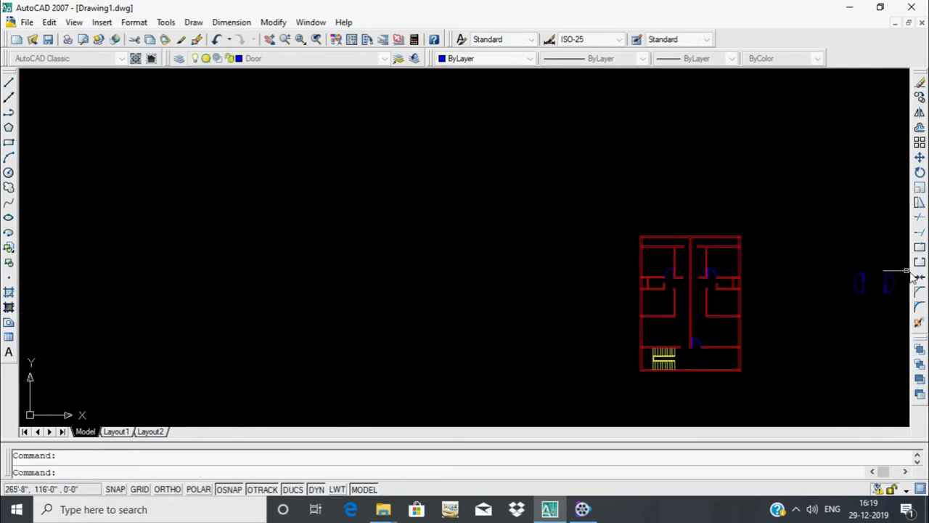
# Copy the other door symbol into the facing wall opening
pyautogui.scroll(6, 782, 251)
pyautogui.click(767, 133)
pyautogui.click(654, 256)
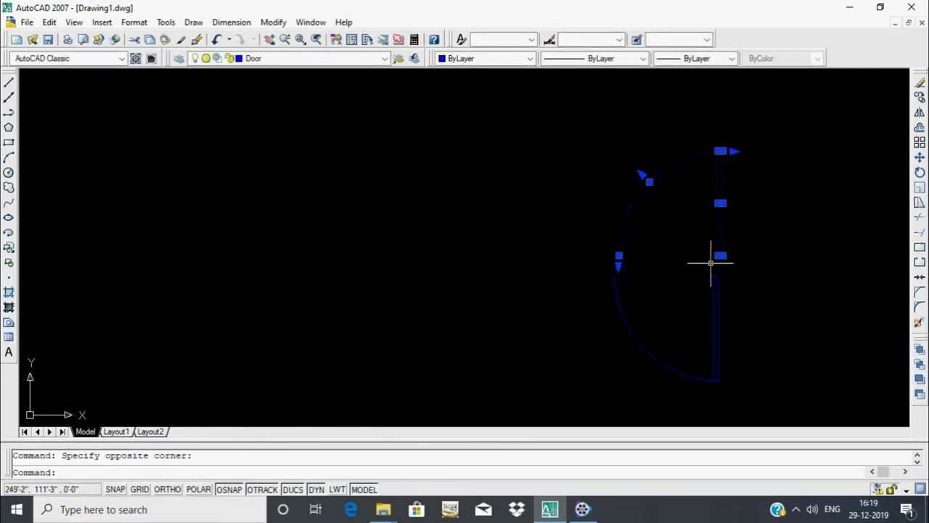
pyautogui.write('o')
pyautogui.press('Return')
pyautogui.scroll(3, 710, 276)
pyautogui.click(705, 249)
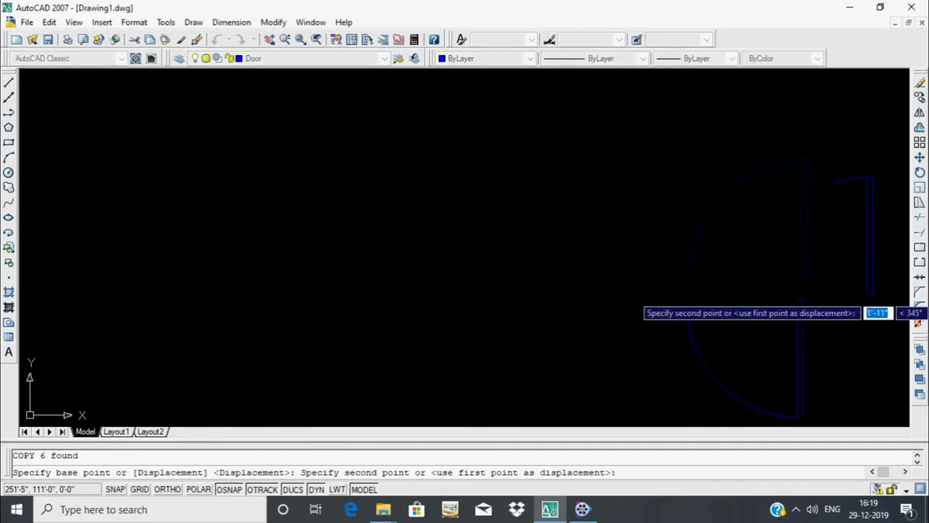
pyautogui.scroll(-5, 579, 297)
pyautogui.scroll(3, 545, 301)
pyautogui.scroll(2, 465, 330)
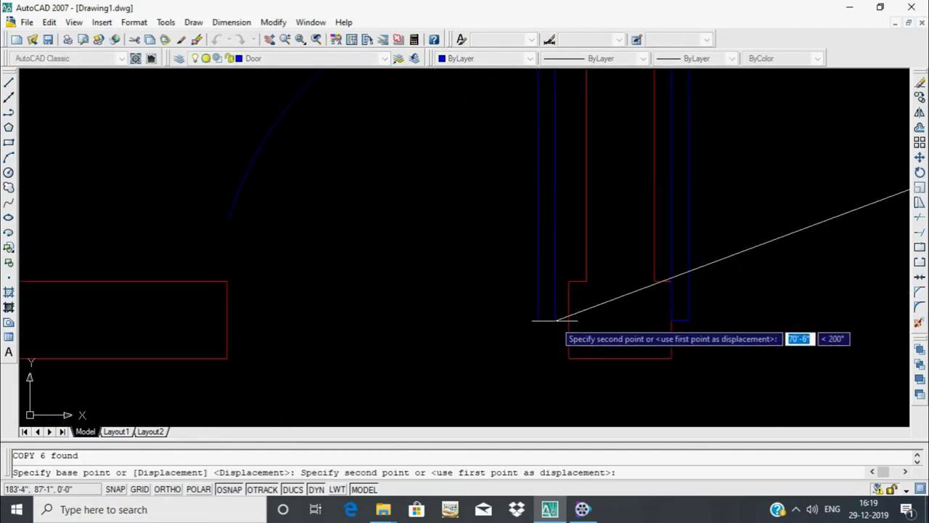
pyautogui.click(568, 320)
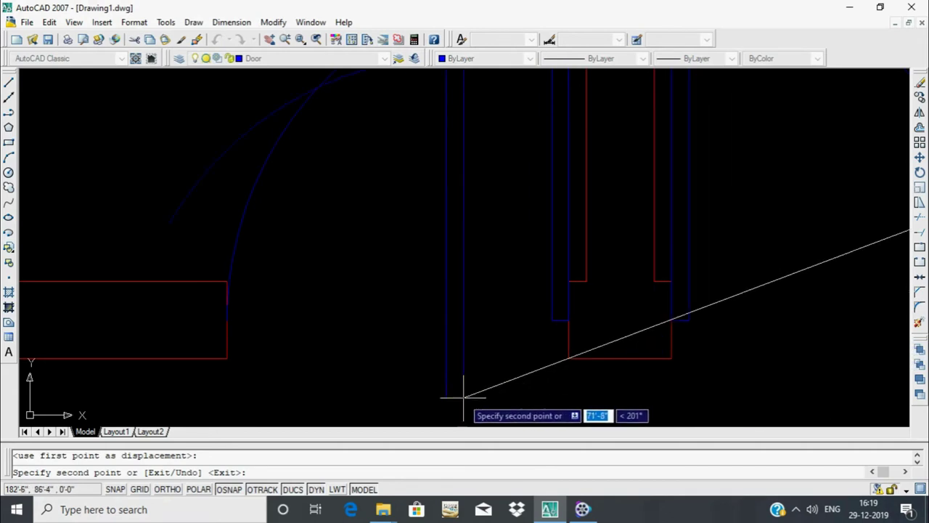
pyautogui.press('Escape')
# Copy a door symbol from its end point onto a wall corner
pyautogui.scroll(-3, 460, 390)
pyautogui.scroll(3, 511, 394)
pyautogui.moveTo(731, 182); pyautogui.dragTo(598, 259)
pyautogui.scroll(2, 632, 174)
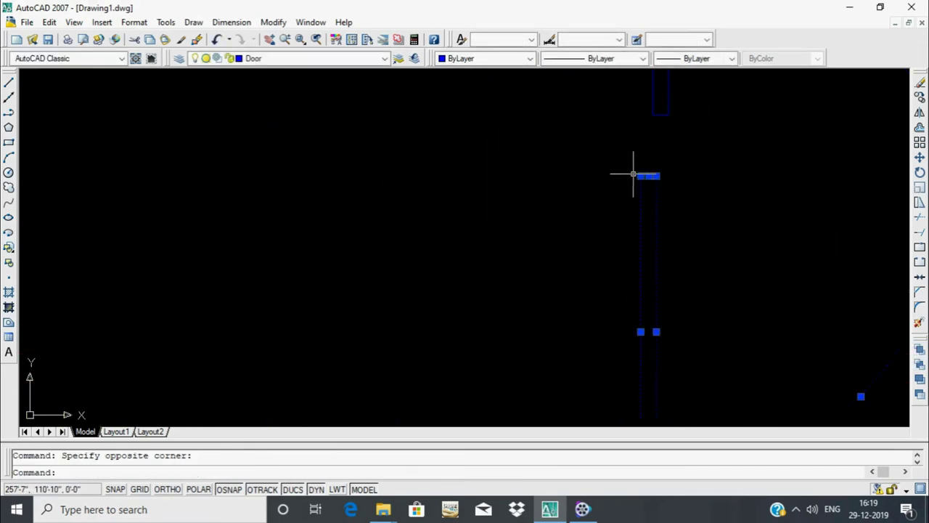
pyautogui.write('co')
pyautogui.press('Return')
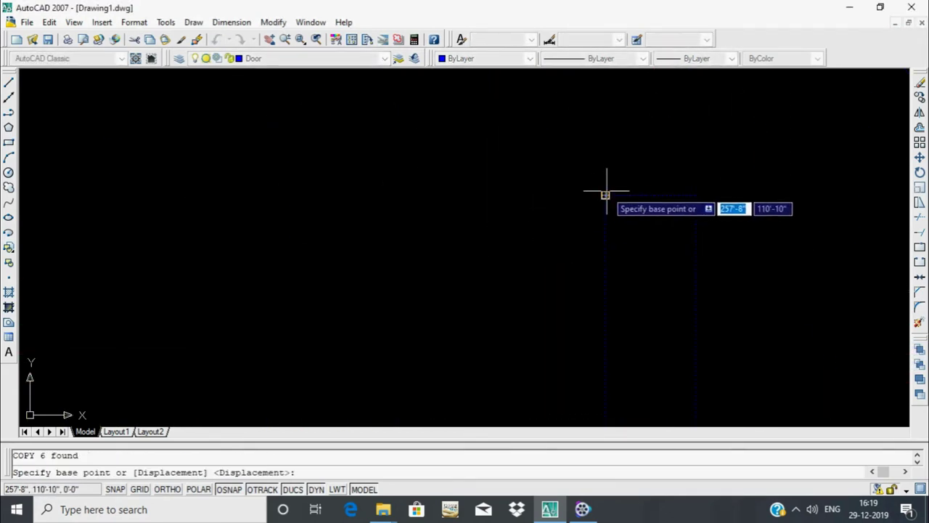
pyautogui.click(606, 194)
pyautogui.scroll(-3, 612, 216)
pyautogui.scroll(3, 612, 216)
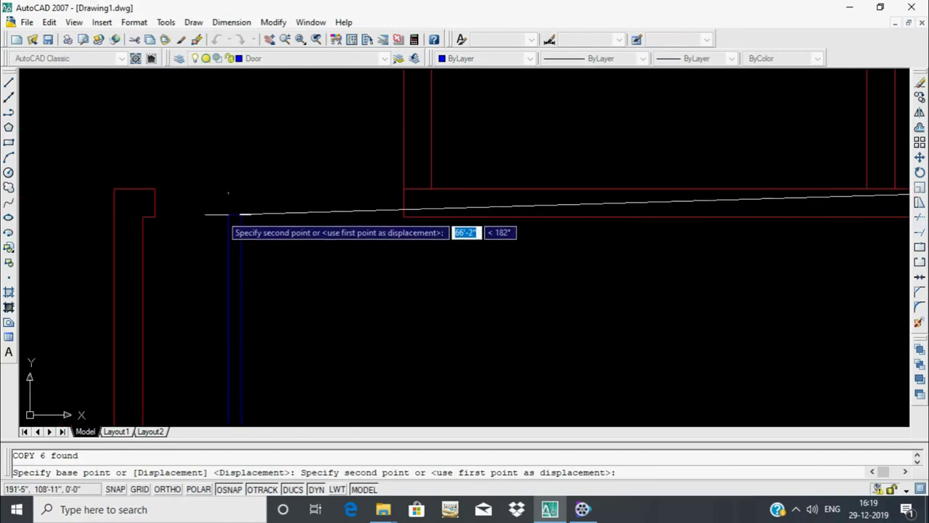
pyautogui.click(152, 201)
pyautogui.scroll(-3, 637, 216)
pyautogui.scroll(3, 637, 215)
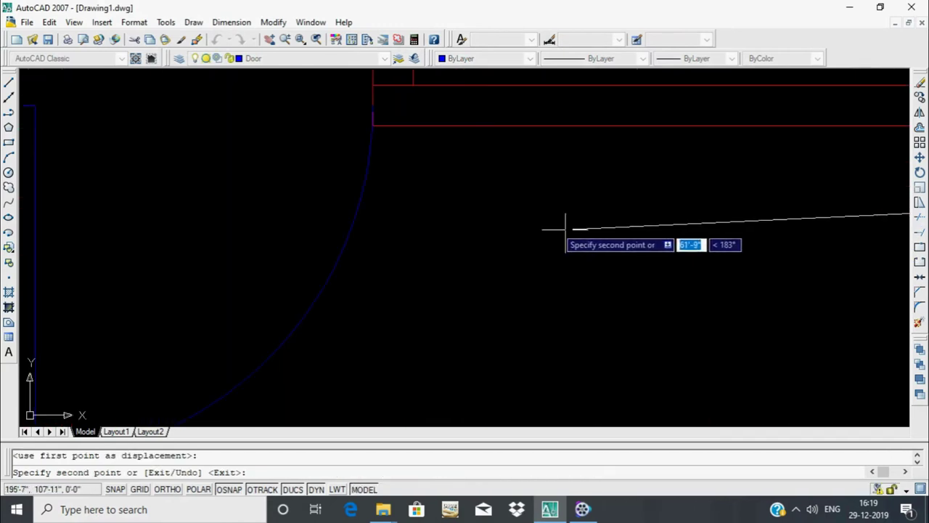
pyautogui.scroll(-5, 477, 201)
pyautogui.press('Return')
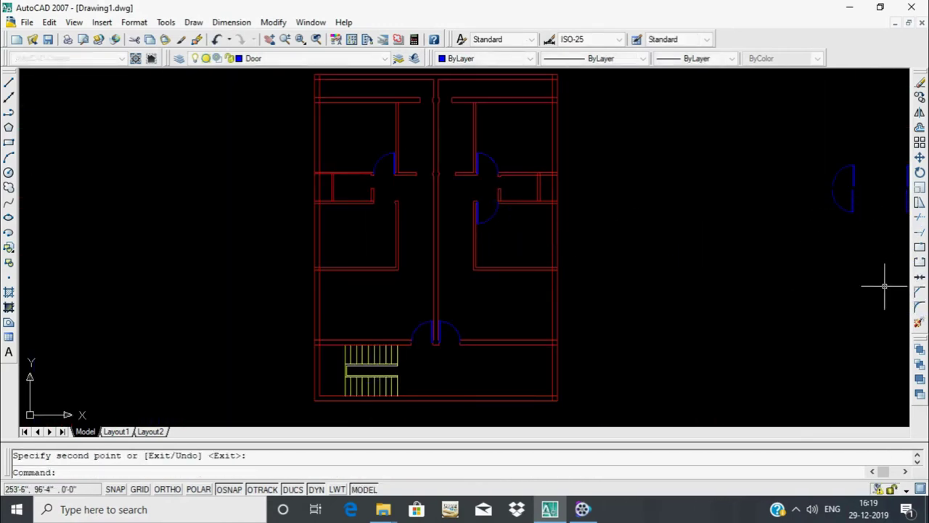
# Copy another spare door symbol with CO onto a second wall corner
pyautogui.scroll(3, 885, 280)
pyautogui.moveTo(784, 129); pyautogui.dragTo(769, 145, button='middle')
pyautogui.click(753, 168)
pyautogui.click(601, 293)
pyautogui.scroll(2, 776, 175)
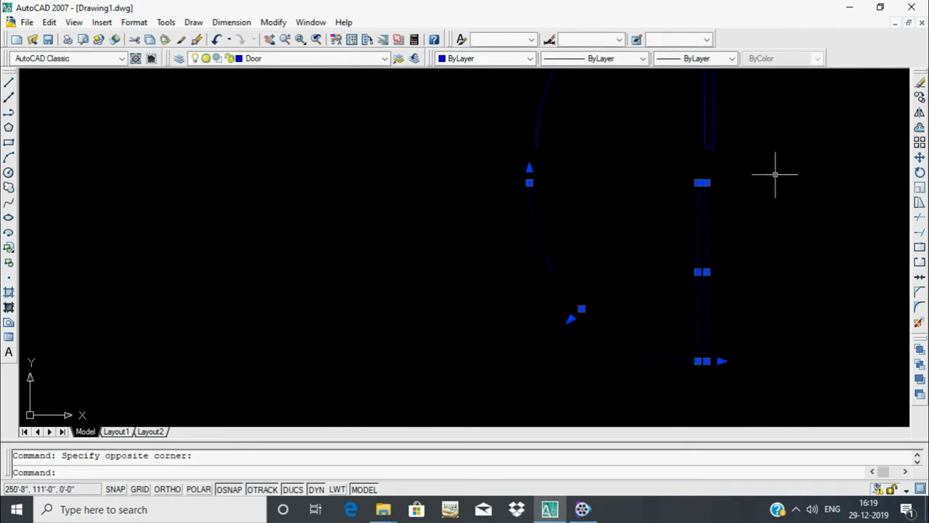
pyautogui.write('co')
pyautogui.press('Return')
pyautogui.click(571, 199)
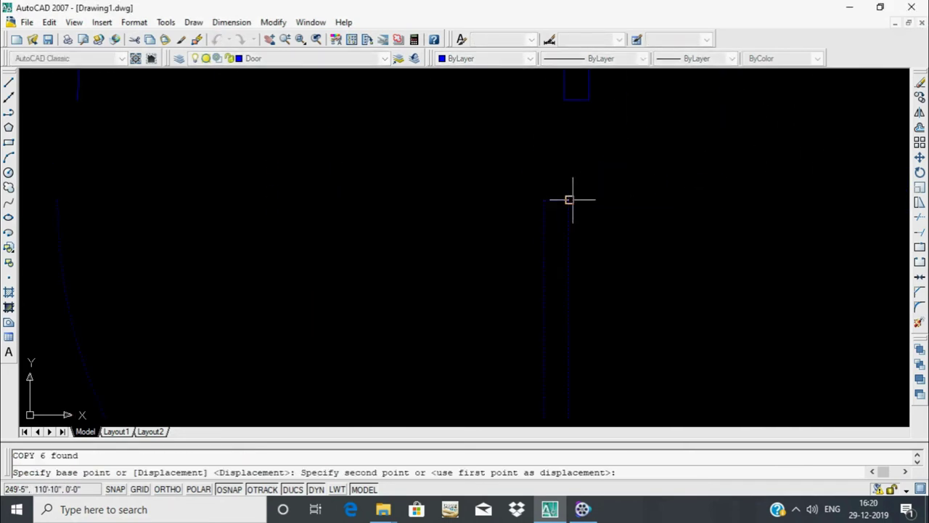
pyautogui.scroll(-3, 182, 259)
pyautogui.scroll(2, 508, 232)
pyautogui.scroll(2, 675, 127)
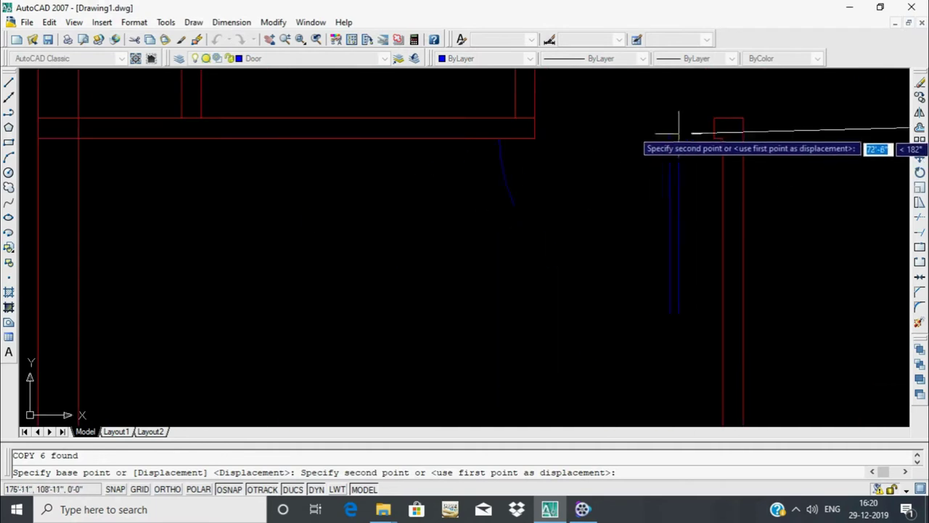
pyautogui.scroll(3, 711, 128)
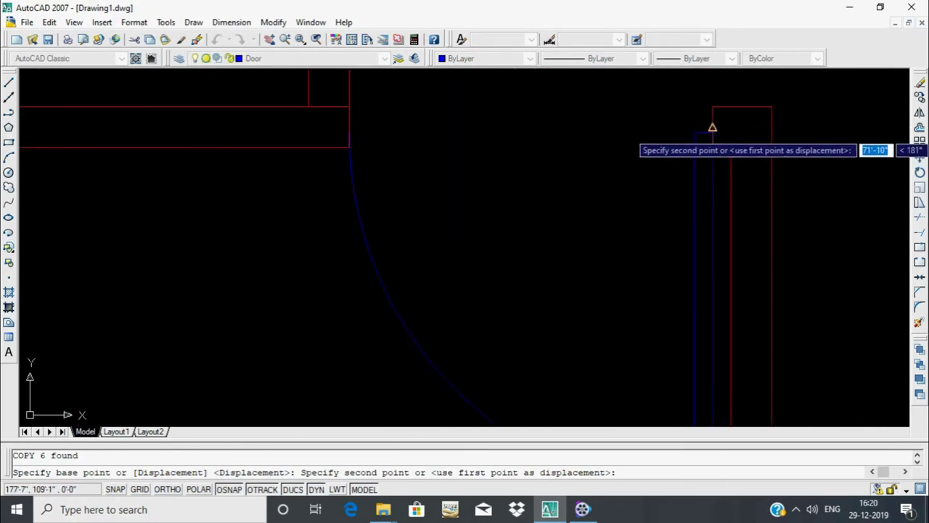
pyautogui.click(711, 128)
pyautogui.press('Escape')
# Bring the lower doors into view and begin a DIST measurement
pyautogui.scroll(-3, 393, 313)
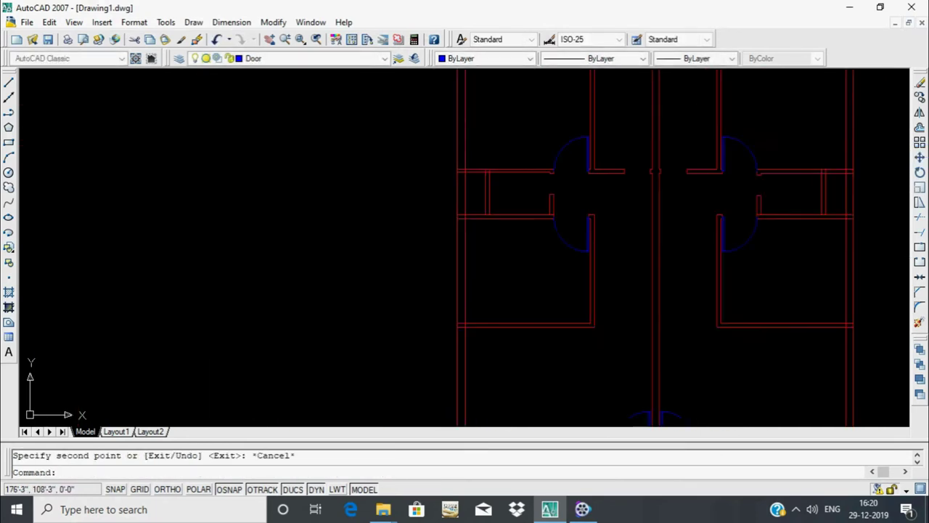
pyautogui.moveTo(392, 327); pyautogui.dragTo(380, 254, button='middle')
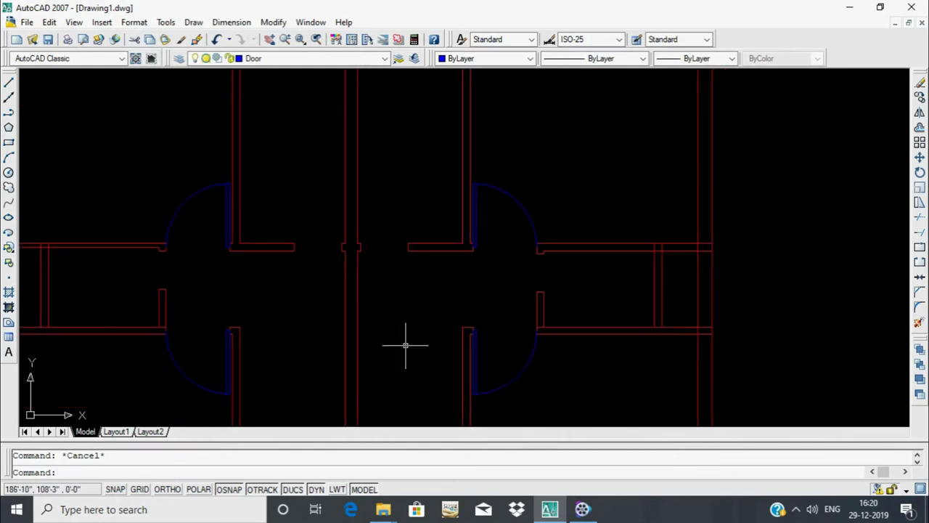
pyautogui.write('di')
pyautogui.press('Return')
# Measure the gap from the central wall corner to the next wall end, about 2'-0"
pyautogui.scroll(5, 360, 247)
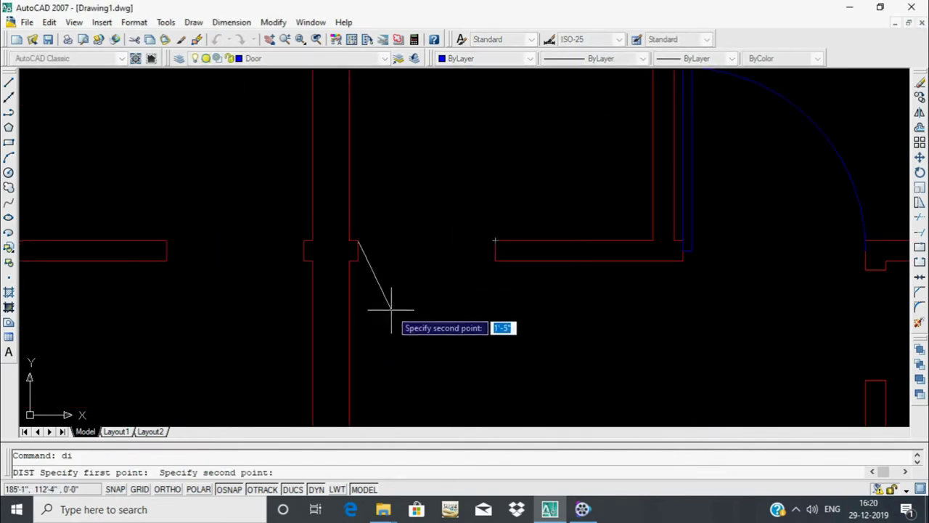
pyautogui.scroll(-2, 406, 311)
pyautogui.scroll(-3, 433, 255)
pyautogui.press('Return')
pyautogui.press('Return')
pyautogui.scroll(5, 435, 218)
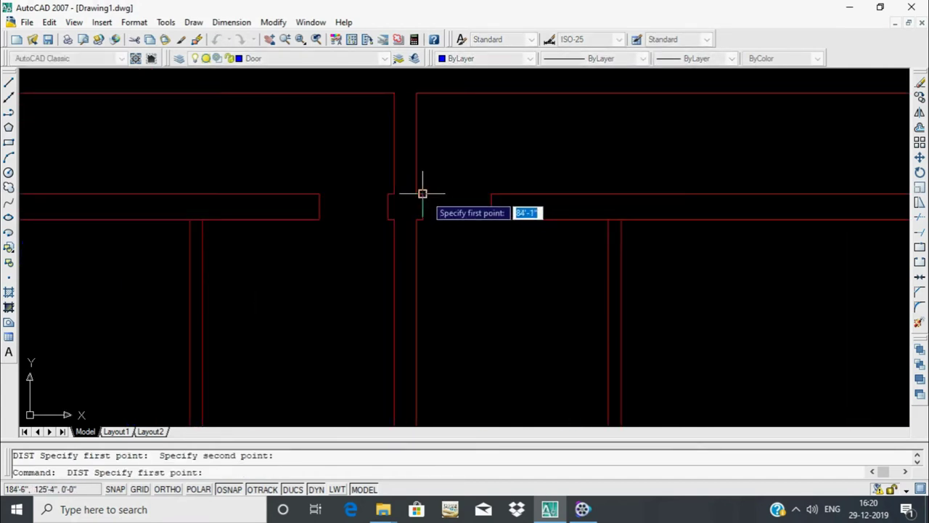
pyautogui.click(423, 193)
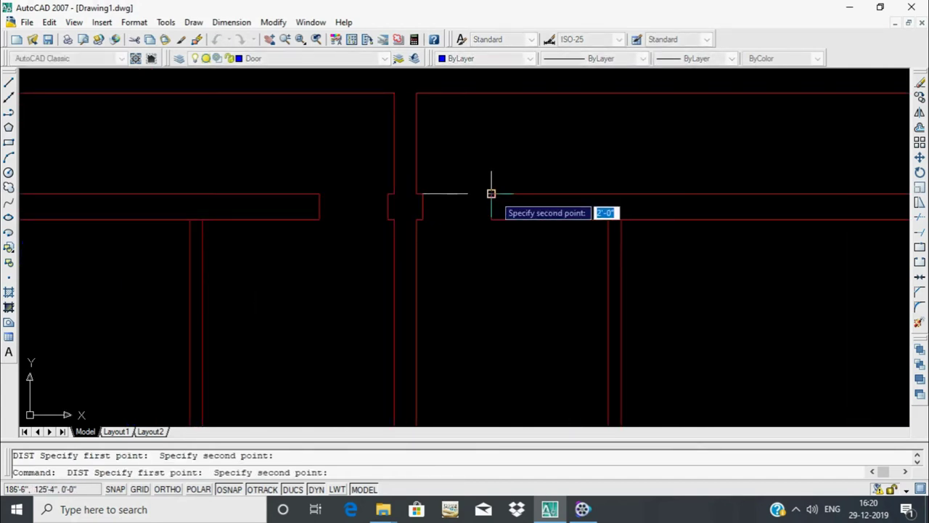
pyautogui.click(485, 218)
pyautogui.scroll(-3, 460, 192)
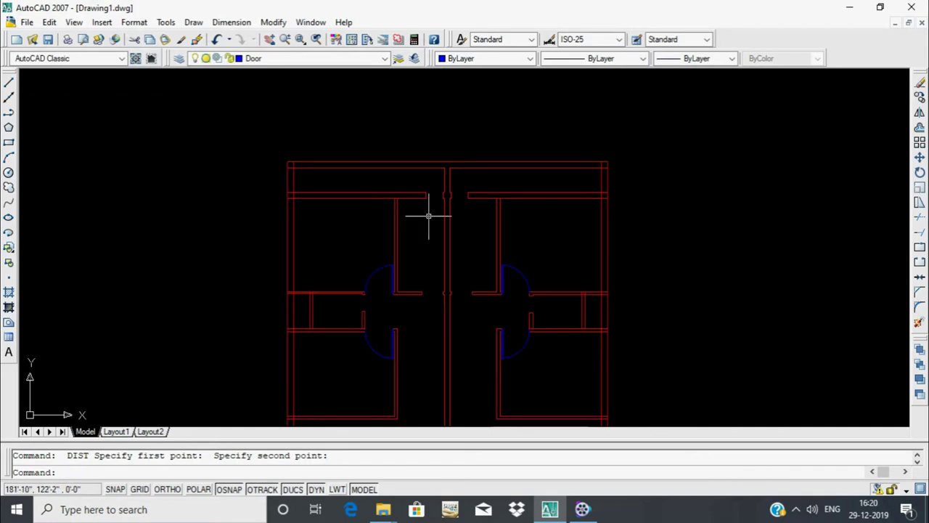
pyautogui.scroll(3, 528, 279)
pyautogui.scroll(2, 580, 247)
# Measure the vertical opening down the wall, also about 2'-0"
pyautogui.press('Return')
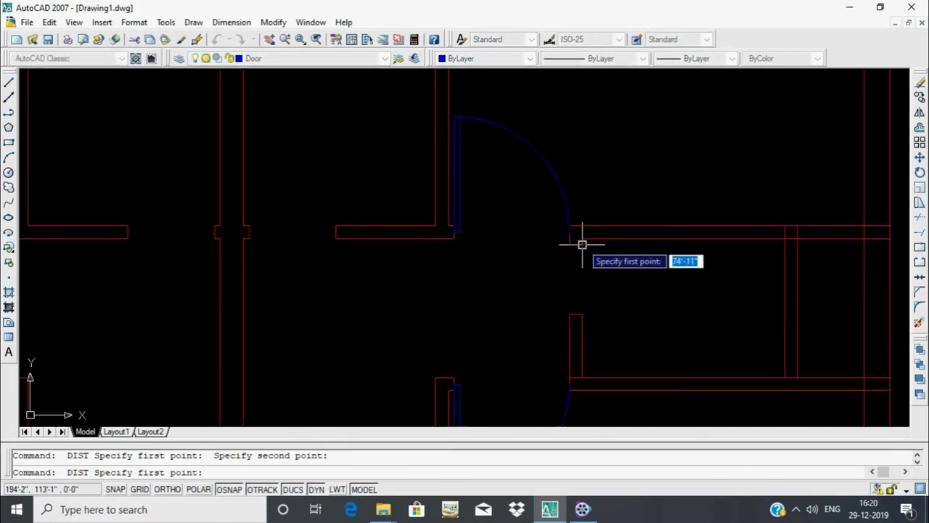
pyautogui.click(582, 245)
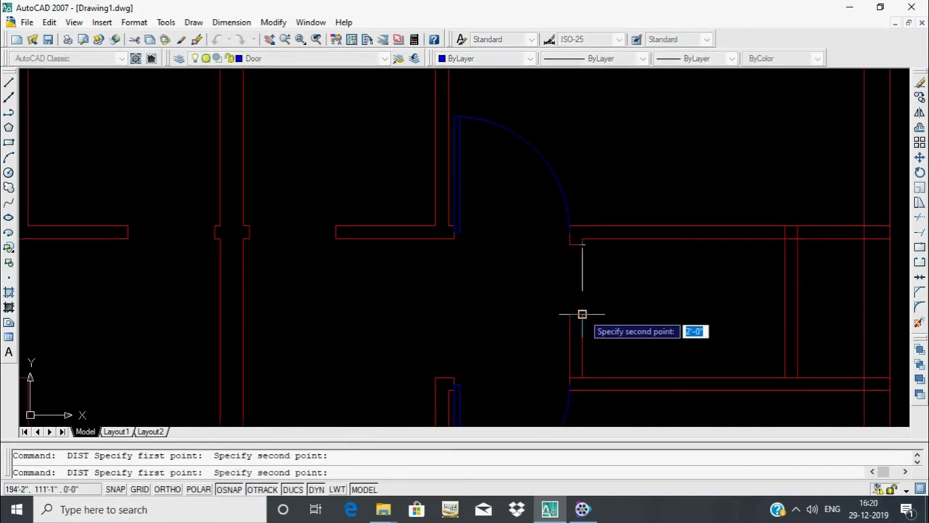
pyautogui.click(582, 314)
pyautogui.scroll(-3, 583, 314)
pyautogui.scroll(3, 629, 265)
# Draw a circle with a 2' radius in empty space
pyautogui.write('c')
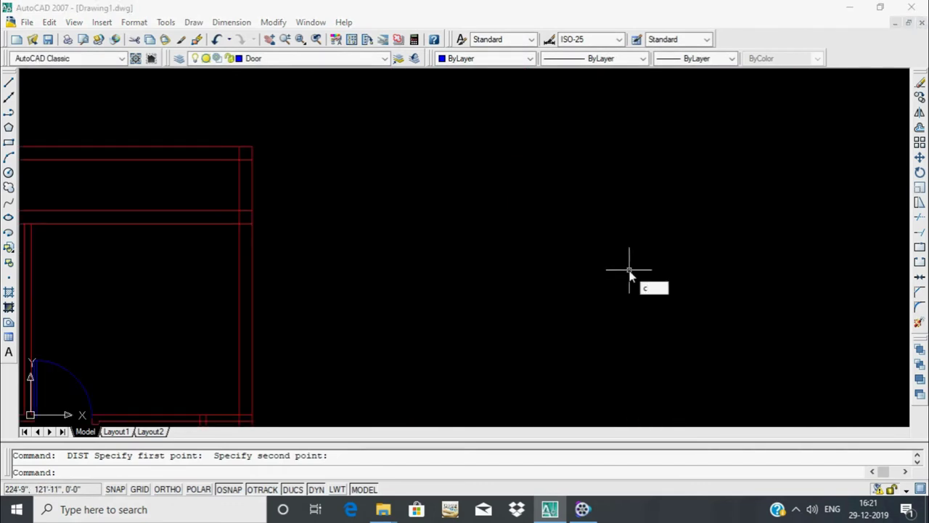
pyautogui.press('Return')
pyautogui.click(628, 266)
pyautogui.write('2')
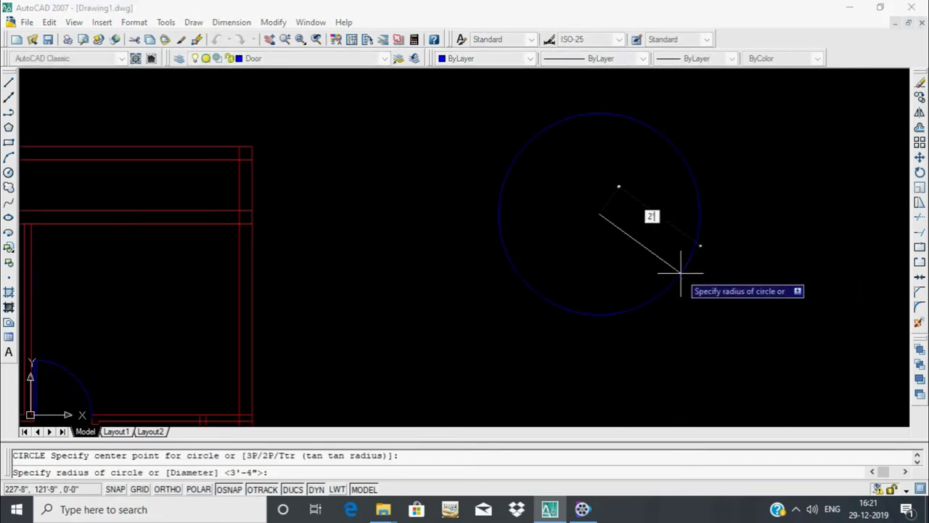
pyautogui.write("'")
pyautogui.press('Return')
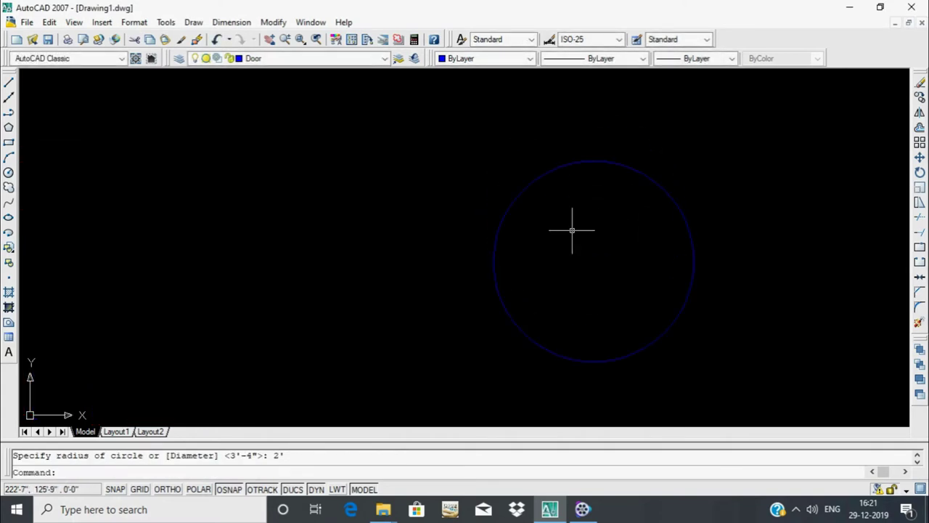
# Draw lines from the circle's top quadrant to its centre and on to its left quadrant
pyautogui.write('l')
pyautogui.press('Return')
pyautogui.click(594, 161)
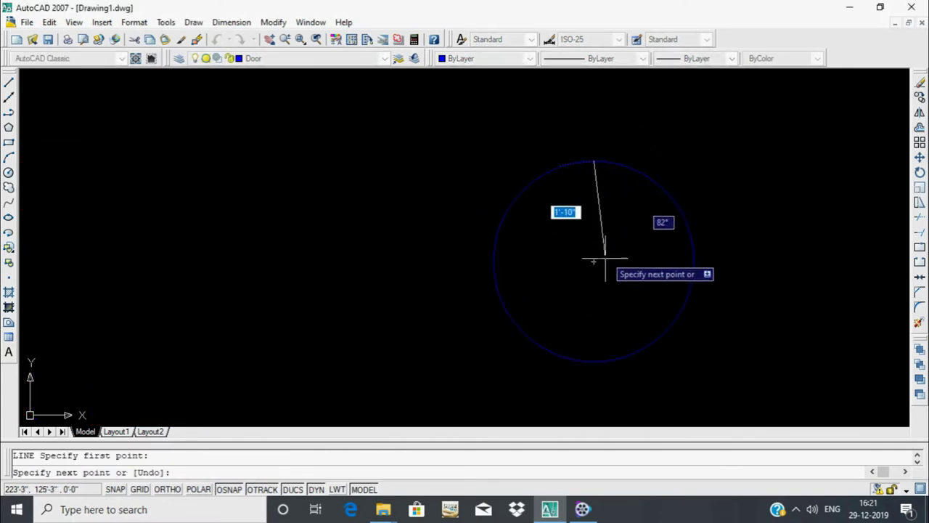
pyautogui.click(594, 261)
pyautogui.click(494, 262)
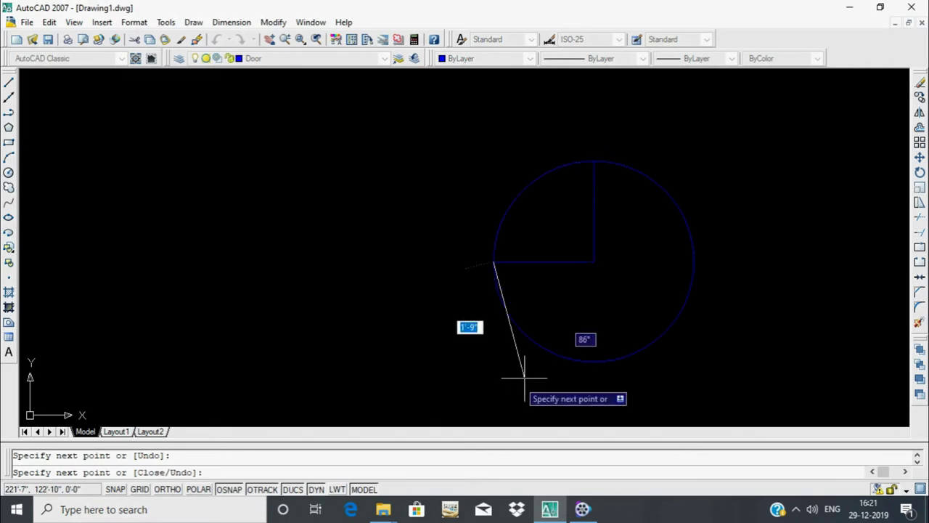
pyautogui.press('Return')
pyautogui.scroll(-3, 619, 277)
pyautogui.scroll(3, 619, 277)
pyautogui.press('Return')
pyautogui.press('Escape')
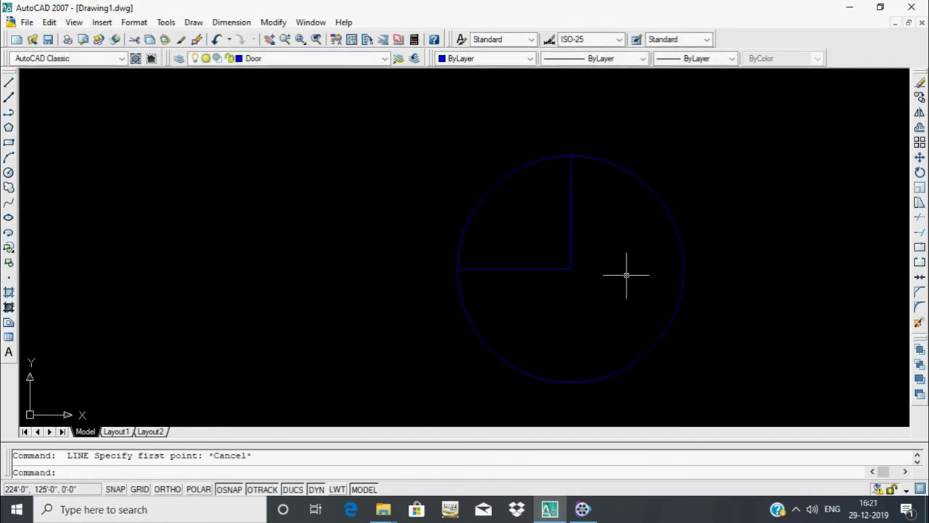
# Offset the vertical line 2" to the left to form the door leaf thickness
pyautogui.write('o')
pyautogui.press('Return')
pyautogui.press('Return')
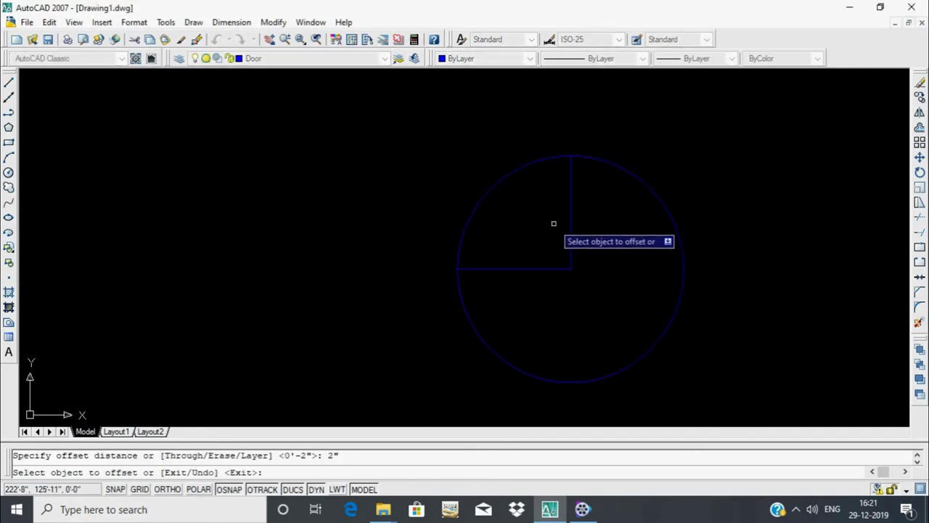
pyautogui.click(568, 218)
pyautogui.click(550, 276)
pyautogui.scroll(2, 546, 277)
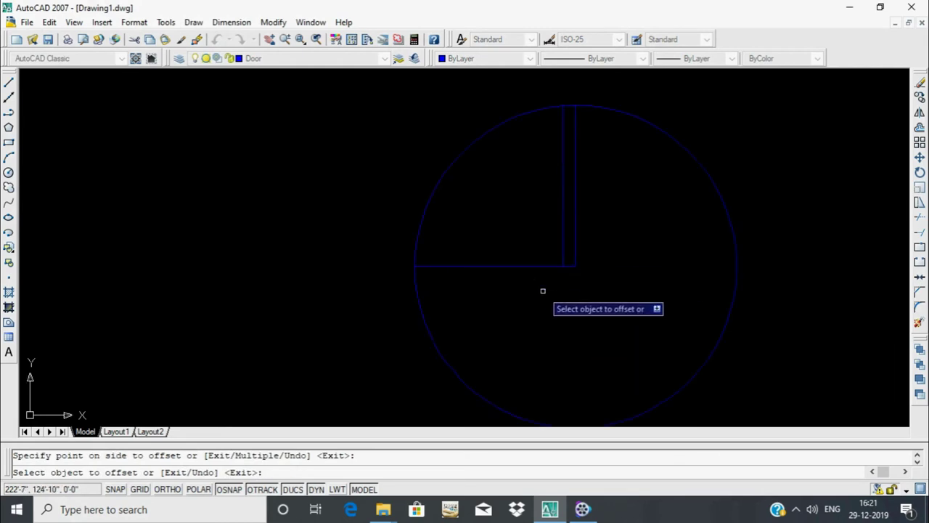
pyautogui.press('Escape')
# Trim the circle to a quarter-arc, remove the extra horizontal line, and select the finished door
pyautogui.write('tr')
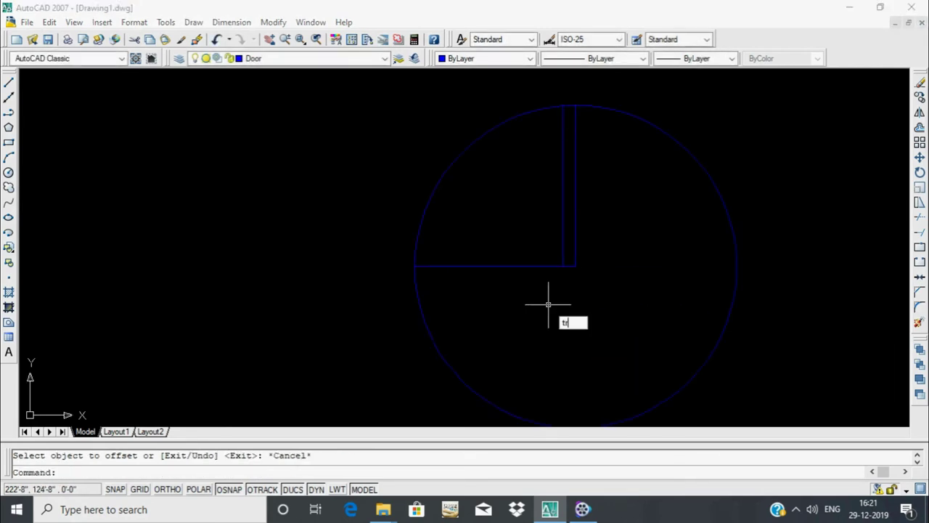
pyautogui.press('Return')
pyautogui.press('Return')
pyautogui.click(450, 368)
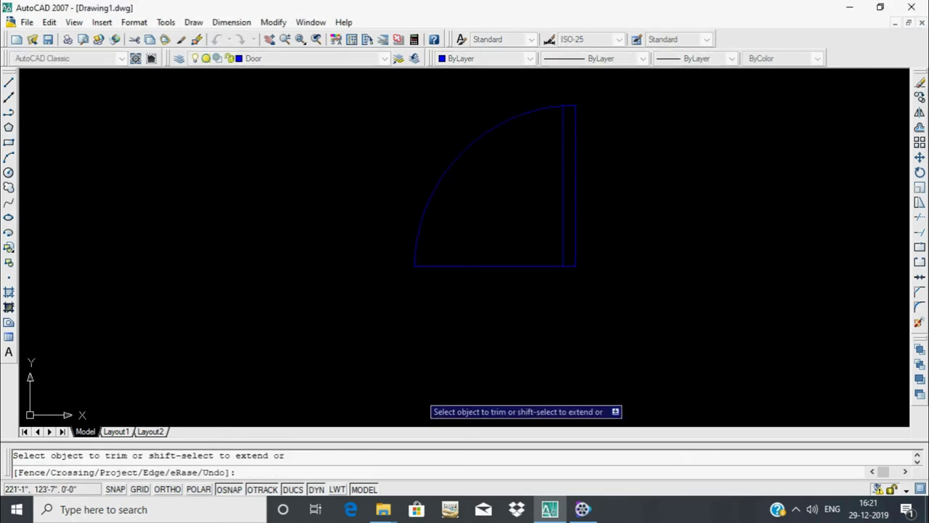
pyautogui.click(497, 266)
pyautogui.scroll(-2, 472, 297)
pyautogui.press('Escape')
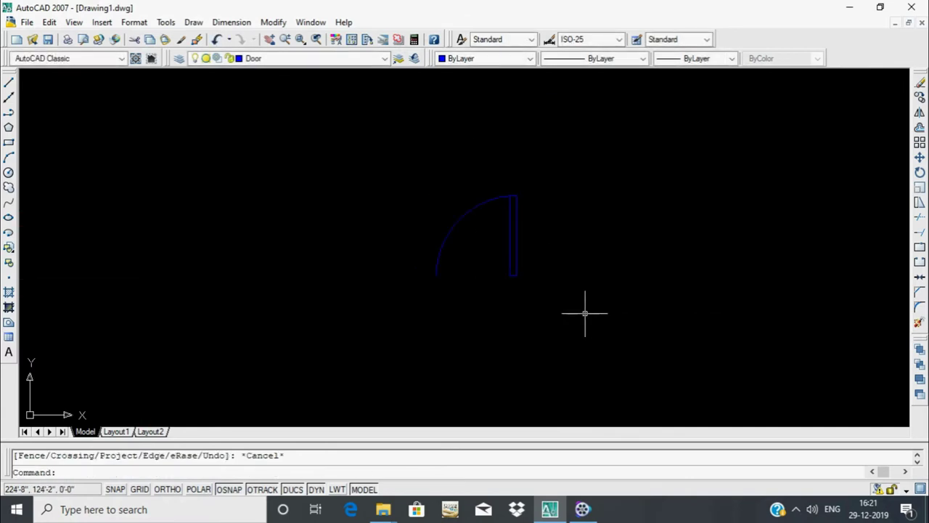
pyautogui.click(577, 158)
pyautogui.click(470, 289)
# Mirror the door about a vertical line, keeping the original, to form a double door
pyautogui.write('mi')
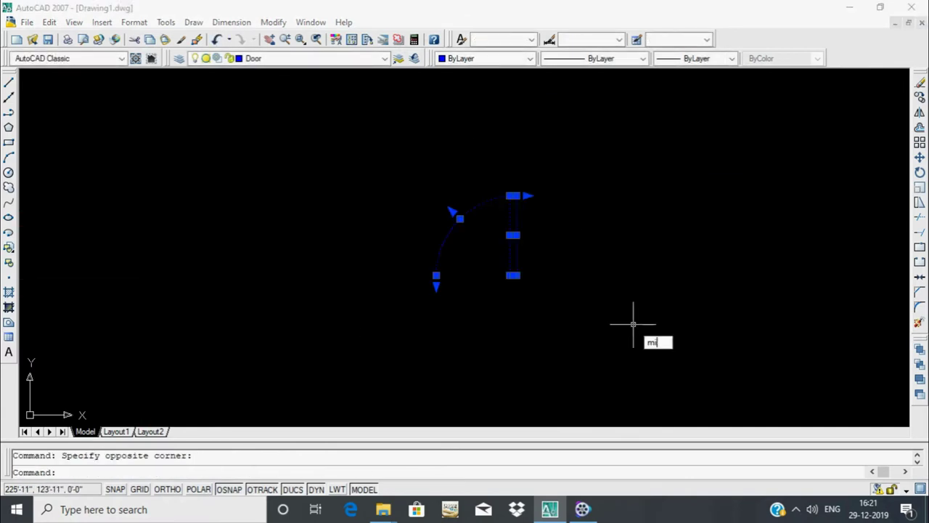
pyautogui.press('Return')
pyautogui.click(467, 278)
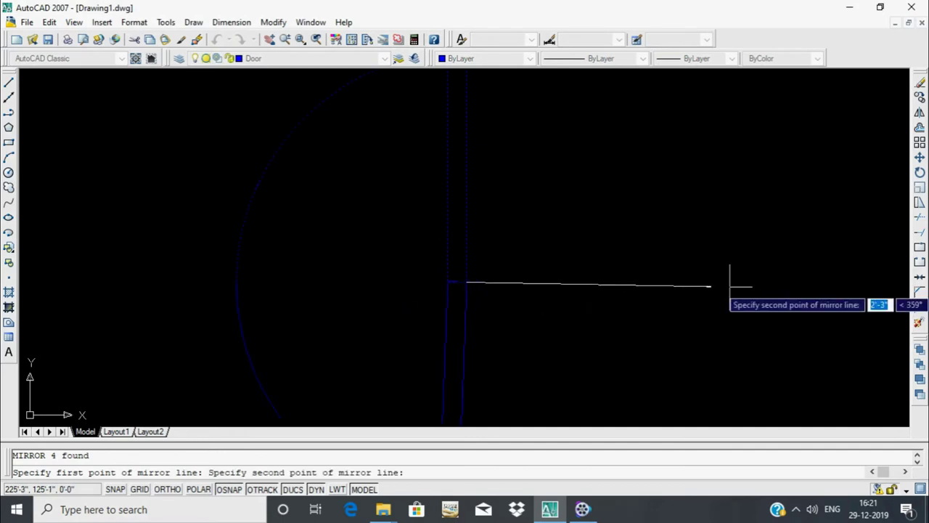
pyautogui.press('Escape')
pyautogui.scroll(-2, 505, 310)
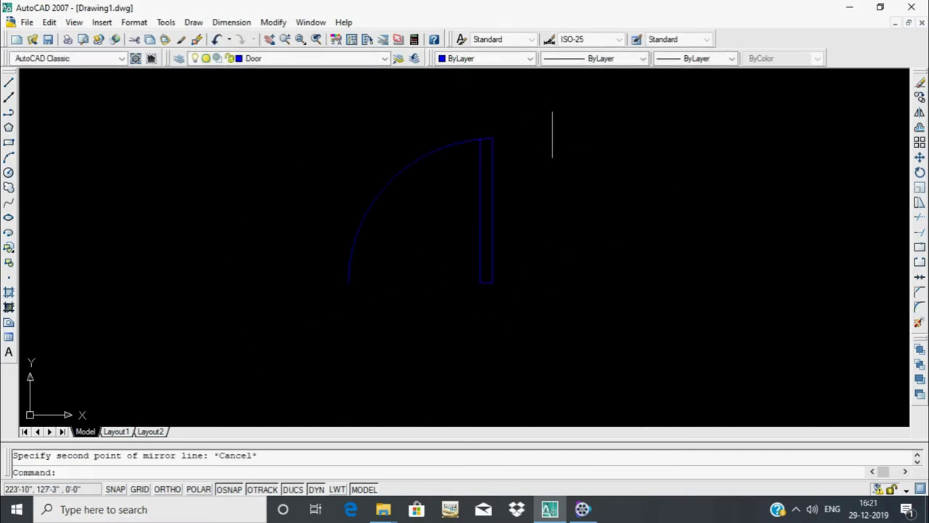
pyautogui.moveTo(551, 121); pyautogui.dragTo(498, 306)
pyautogui.write('mi')
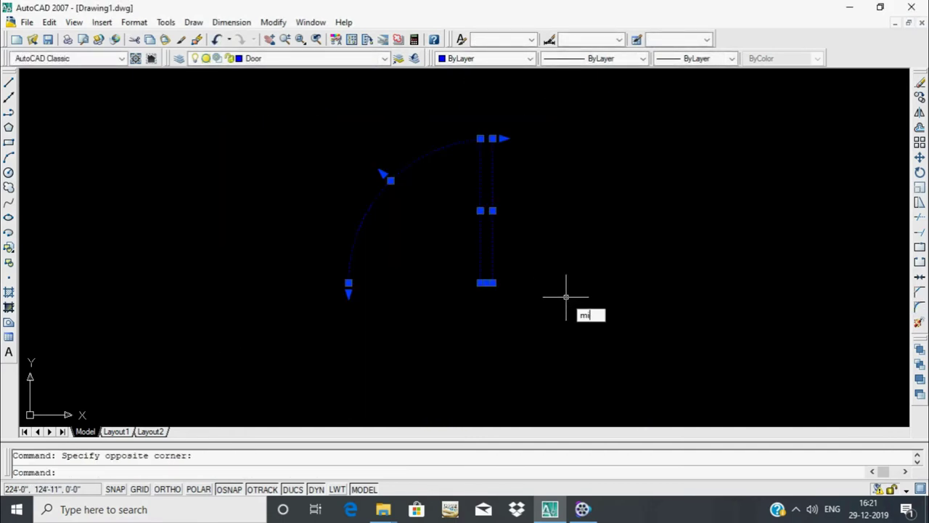
pyautogui.press('Return')
pyautogui.click(605, 286)
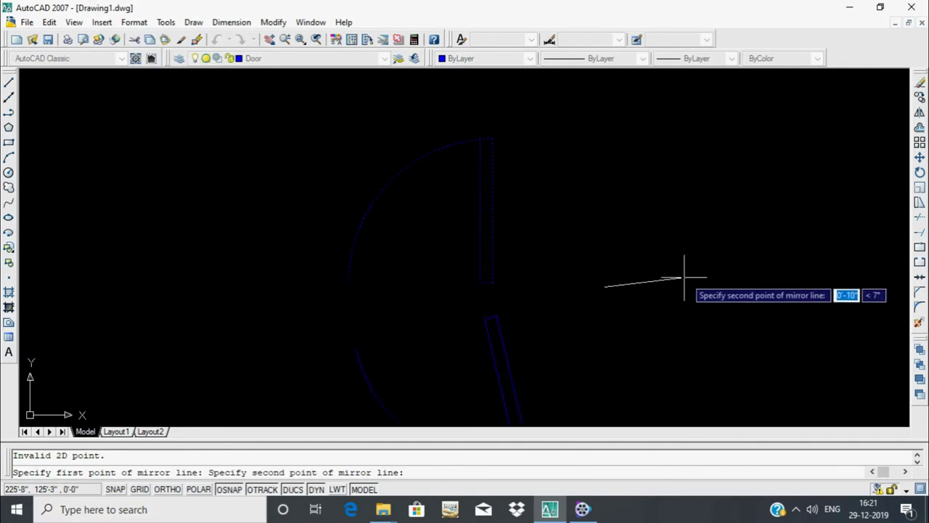
pyautogui.click(618, 259)
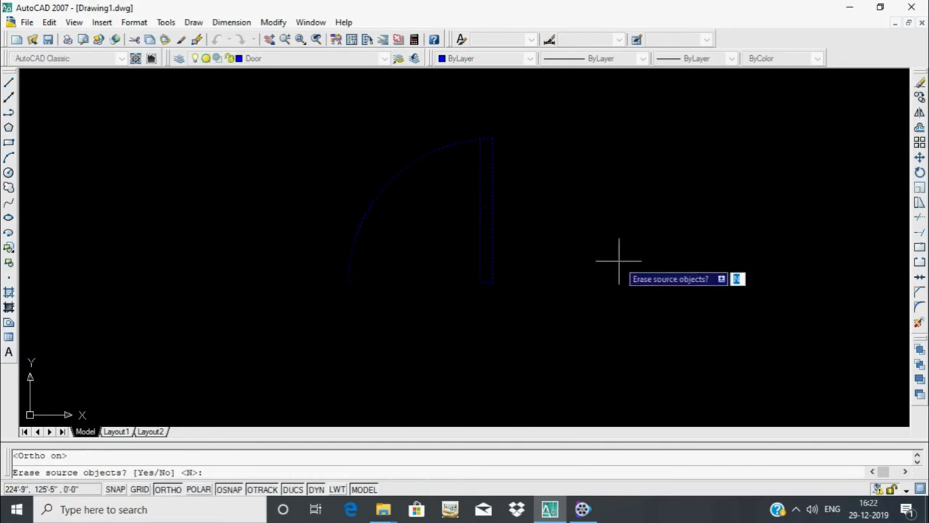
pyautogui.press('Return')
# Mirror both doors about a horizontal line, keeping the original pair
pyautogui.moveTo(782, 212); pyautogui.dragTo(494, 327)
pyautogui.write('mi')
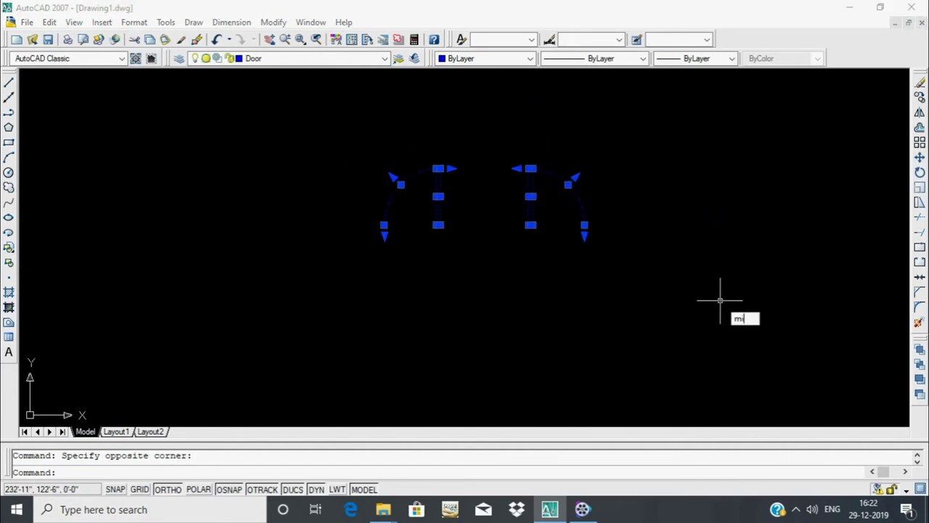
pyautogui.press('Return')
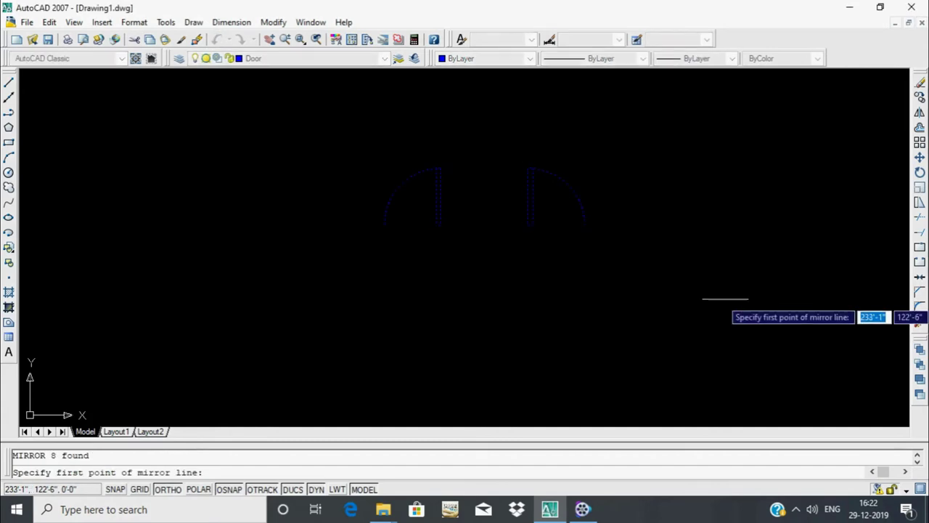
pyautogui.click(704, 298)
pyautogui.click(798, 295)
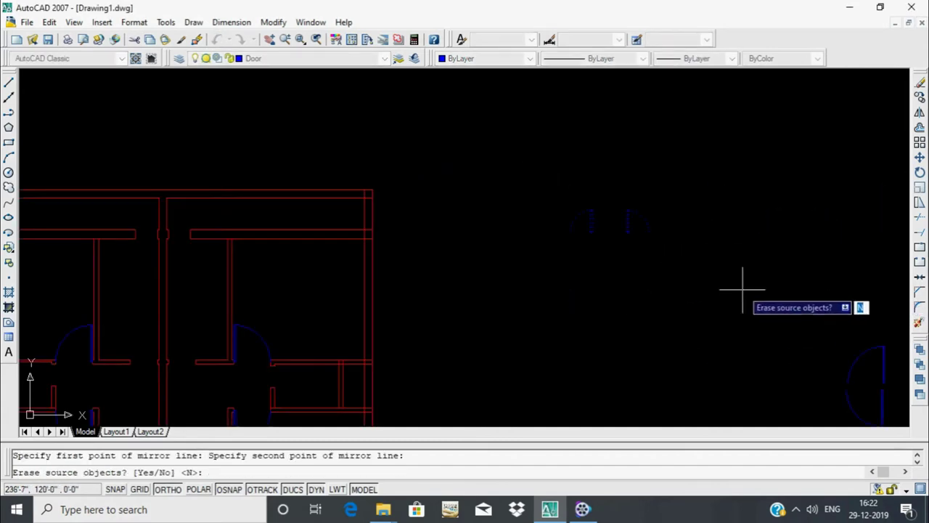
pyautogui.press('Return')
# Move the lower door pair upward so it sits just beneath the upper pair
pyautogui.scroll(2, 697, 303)
pyautogui.click(718, 237)
pyautogui.click(437, 413)
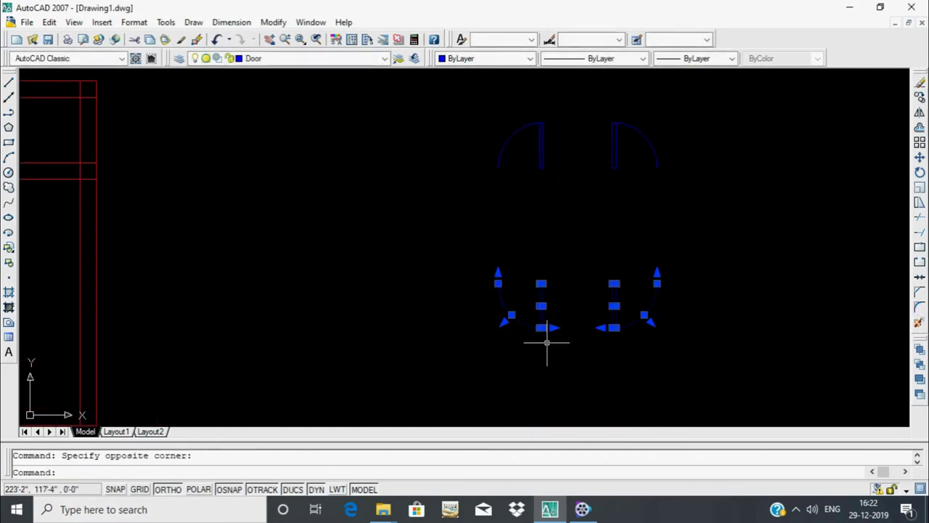
pyautogui.write('m')
pyautogui.press('Return')
pyautogui.click(596, 249)
pyautogui.click(595, 196)
pyautogui.click(892, 204)
pyautogui.click(713, 296)
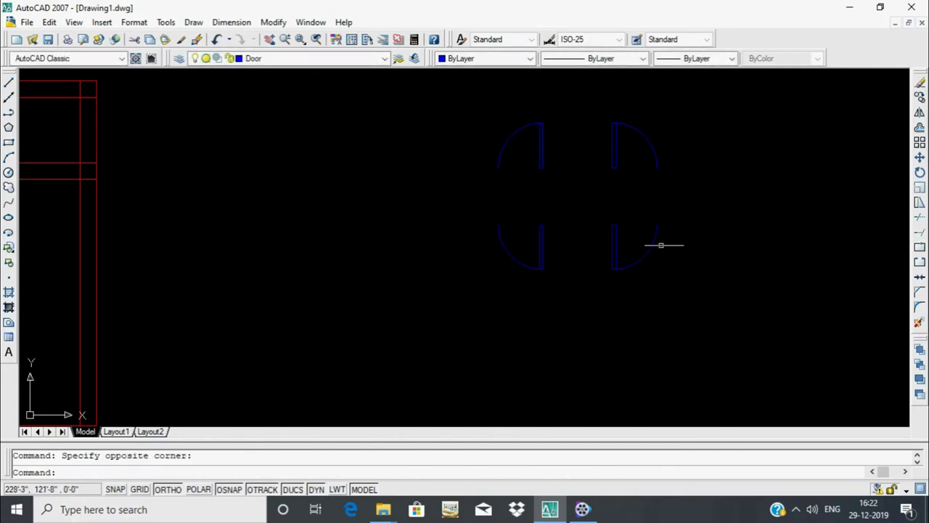
pyautogui.scroll(-3, 660, 245)
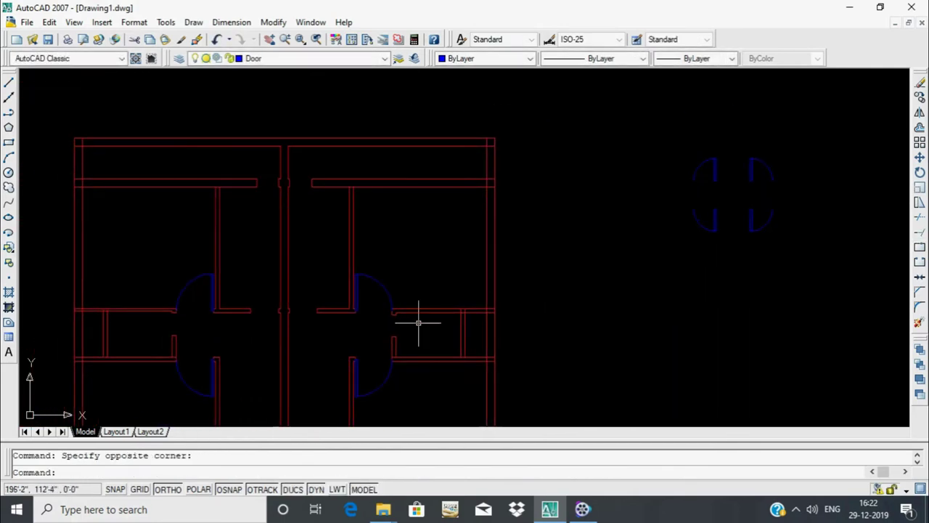
pyautogui.click(808, 157)
pyautogui.moveTo(751, 332); pyautogui.dragTo(713, 299, button='middle')
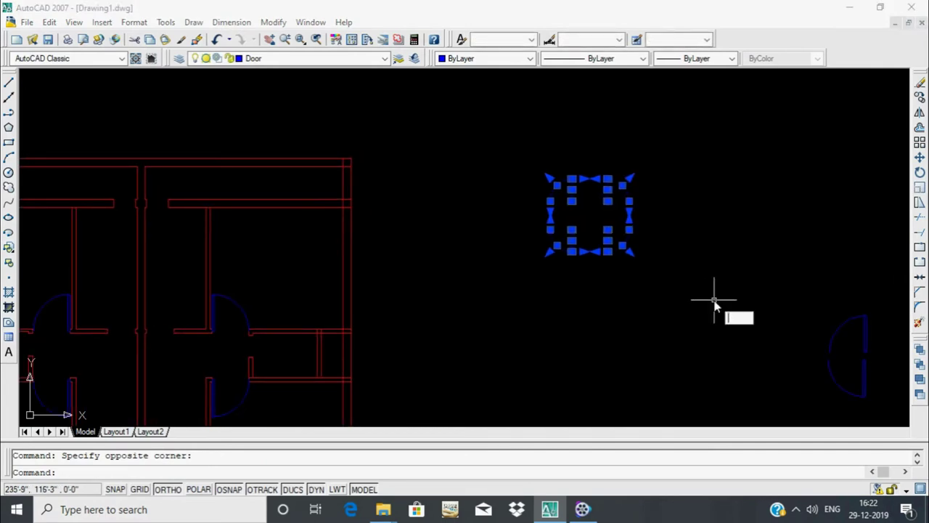
pyautogui.write('o')
pyautogui.press('Return')
pyautogui.click(693, 252)
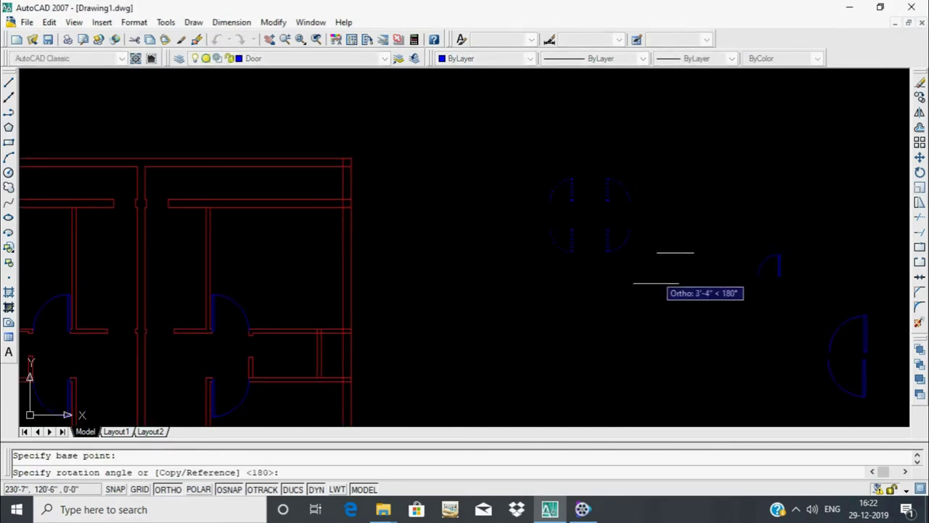
pyautogui.click(669, 304)
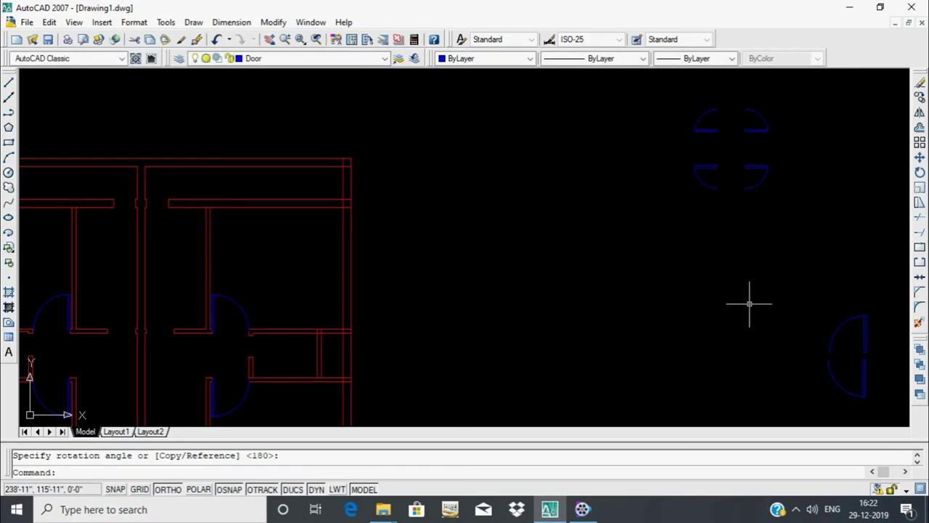
pyautogui.hotkey('ctrl', 'z')
pyautogui.click(782, 257)
pyautogui.write('co')
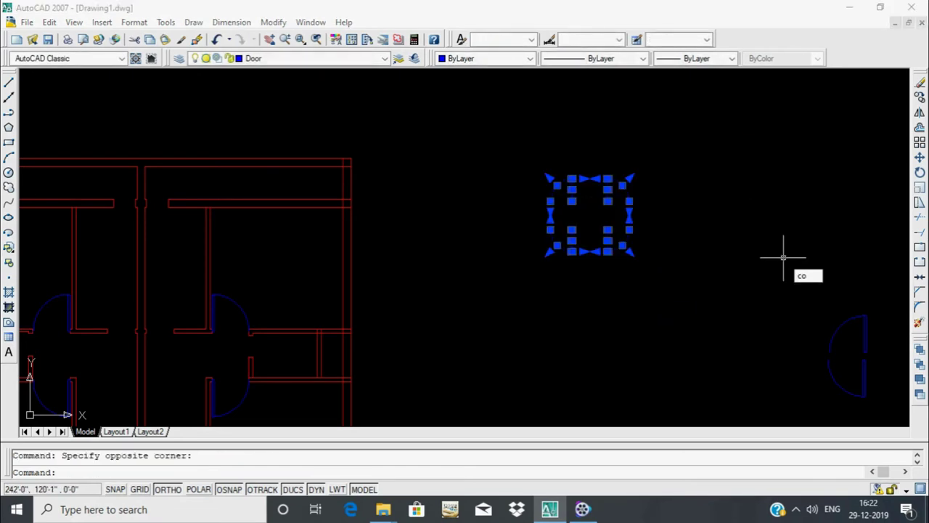
# Copy the double-door pair straight down below the original
pyautogui.press('Return')
pyautogui.click(739, 235)
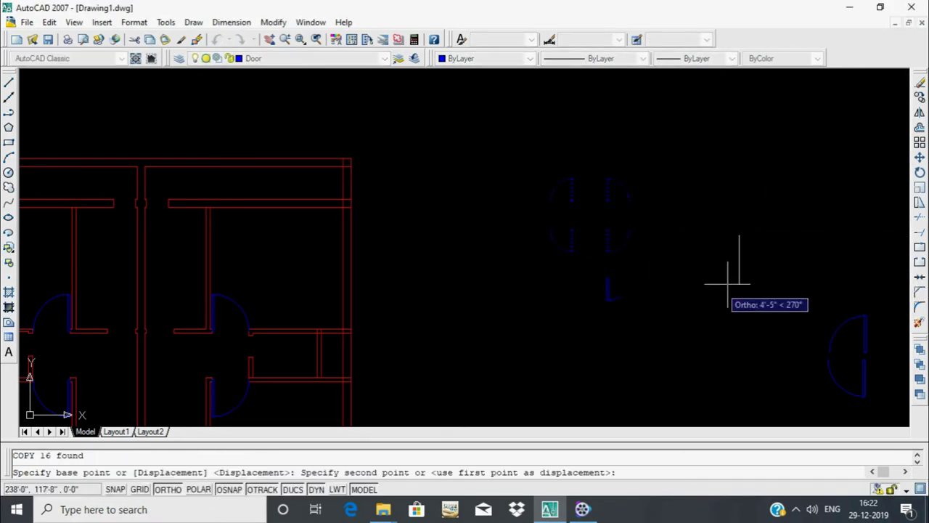
pyautogui.click(735, 415)
pyautogui.press('Return')
pyautogui.scroll(-3, 712, 321)
pyautogui.scroll(4, 684, 290)
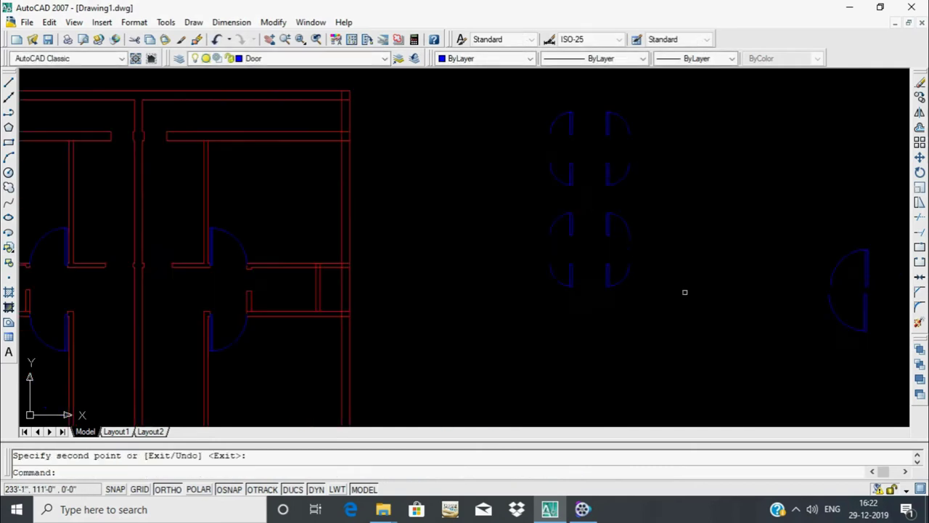
pyautogui.scroll(2, 578, 91)
# Rotate the copied door pair 90 degrees so its doors lie horizontally
pyautogui.click(578, 91)
pyautogui.click(629, 311)
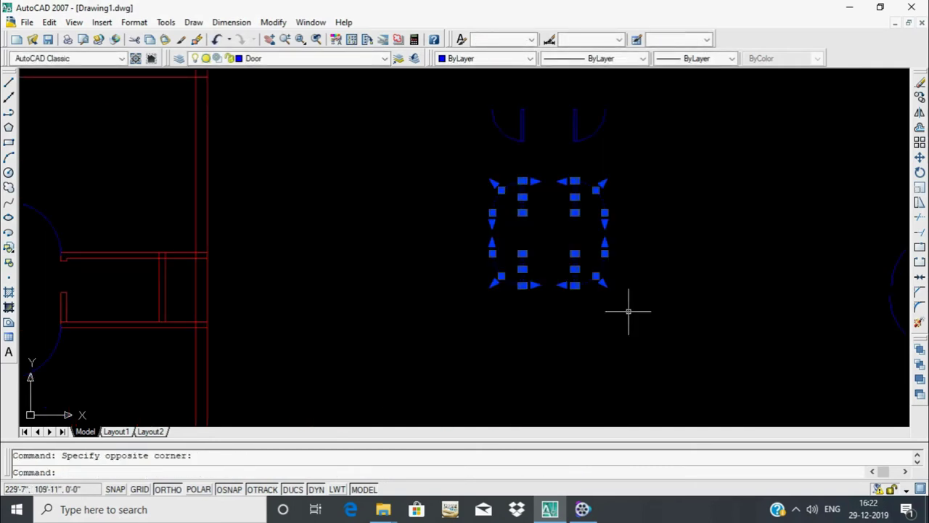
pyautogui.write('ro')
pyautogui.press('Return')
pyautogui.click(653, 226)
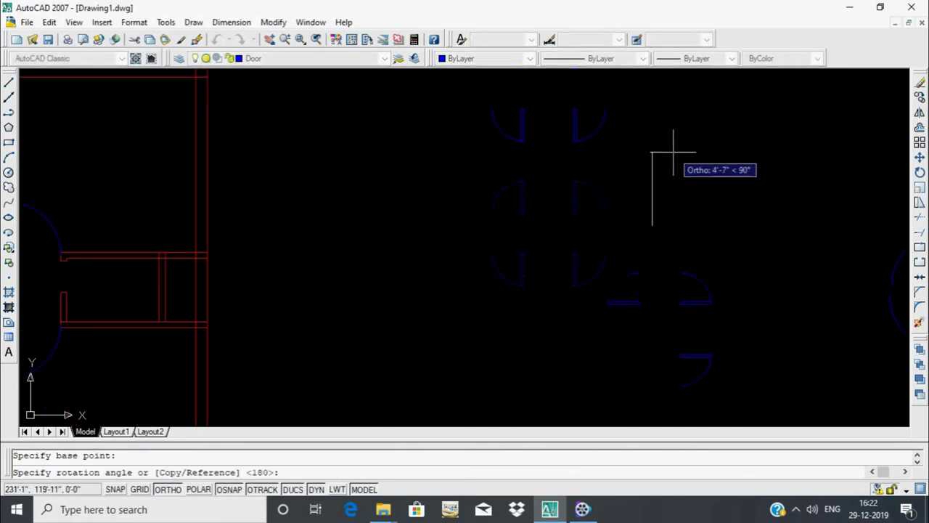
pyautogui.click(674, 153)
pyautogui.scroll(-3, 605, 331)
pyautogui.scroll(4, 586, 320)
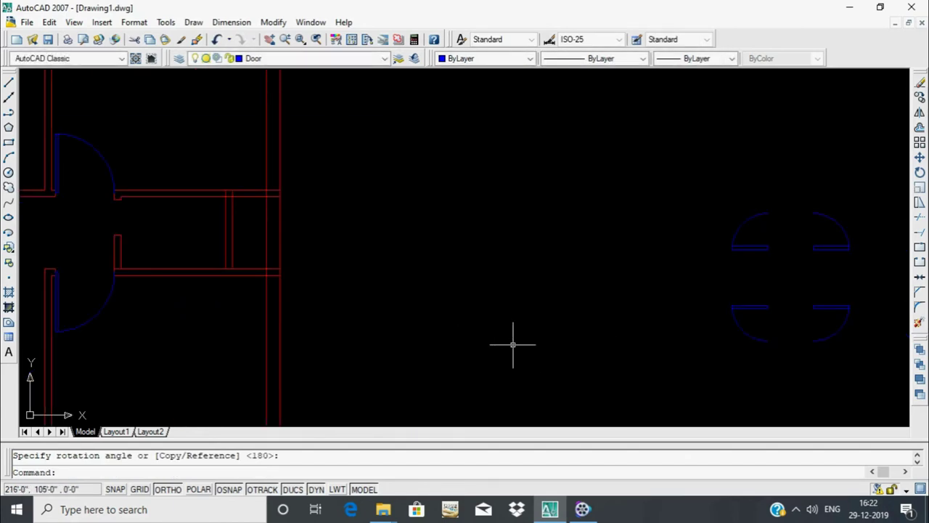
# Select the right-hand piece of the rotated door pair
pyautogui.moveTo(513, 344); pyautogui.dragTo(460, 361, button='middle')
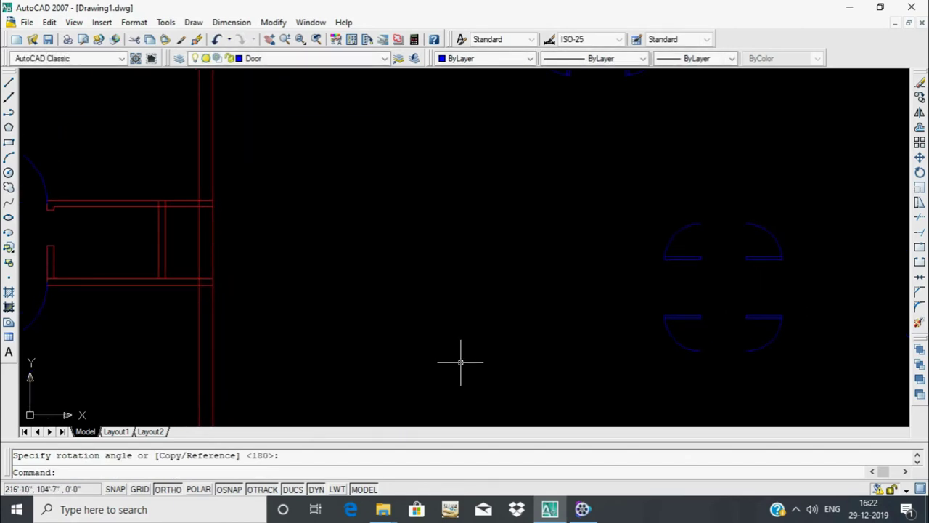
pyautogui.click(798, 307)
pyautogui.click(736, 379)
pyautogui.scroll(5, 748, 315)
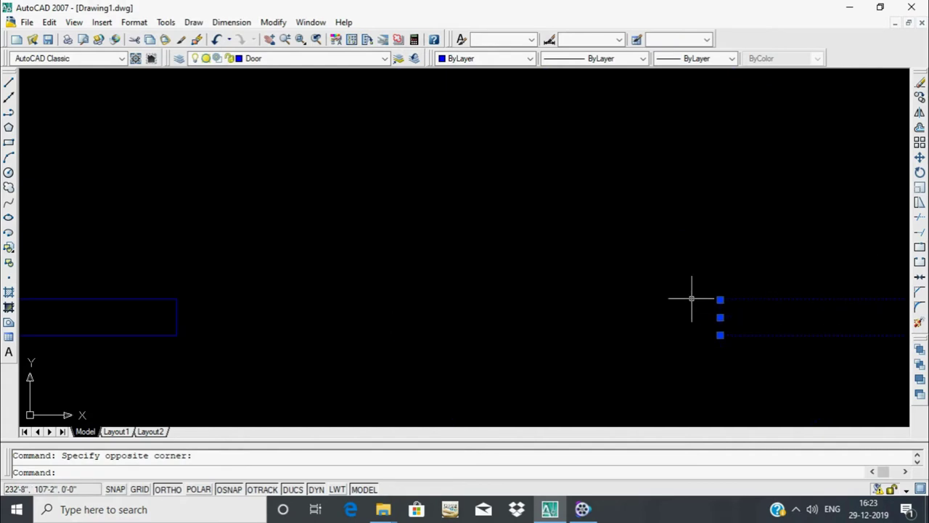
pyautogui.write('co')
# Copy the door piece into a wall opening with Ortho turned off
pyautogui.press('Return')
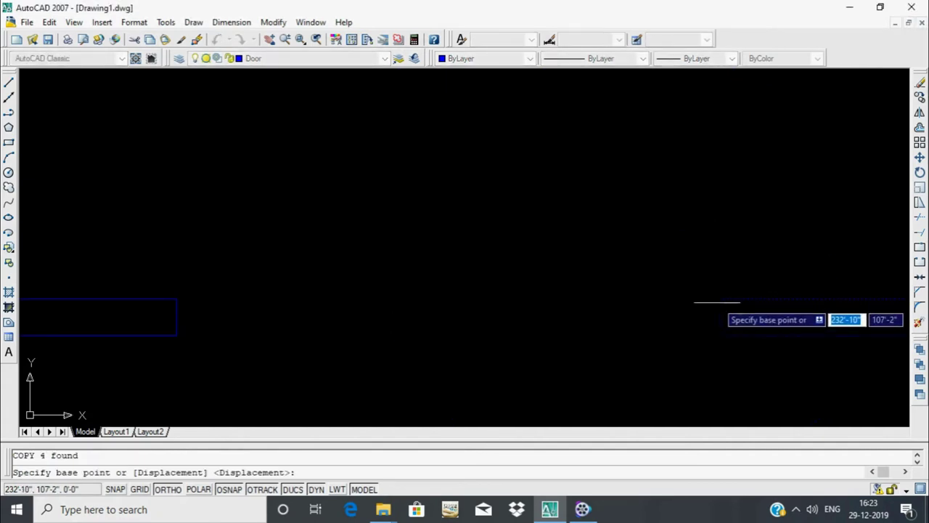
pyautogui.click(719, 299)
pyautogui.scroll(-3, 545, 214)
pyautogui.scroll(-3, 737, 197)
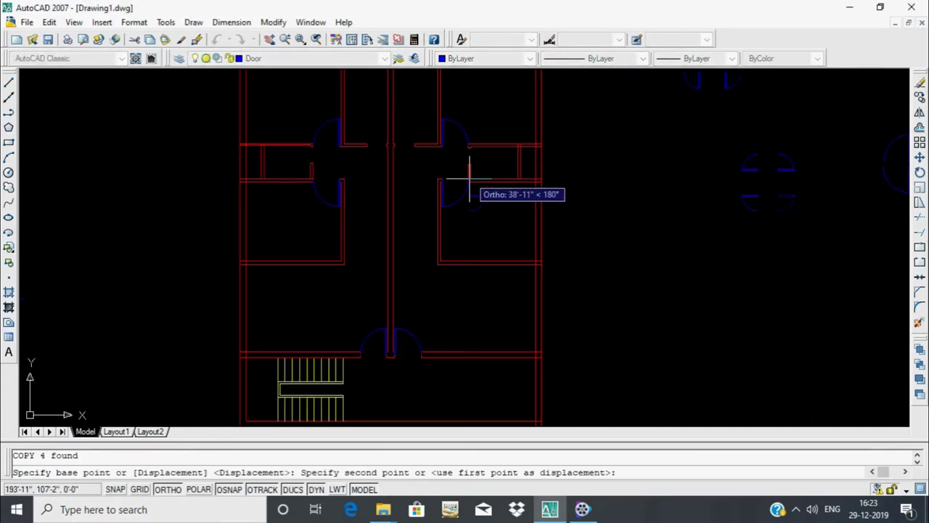
pyautogui.scroll(2, 472, 160)
pyautogui.moveTo(481, 155); pyautogui.dragTo(443, 231, button='middle')
pyautogui.press('F8')
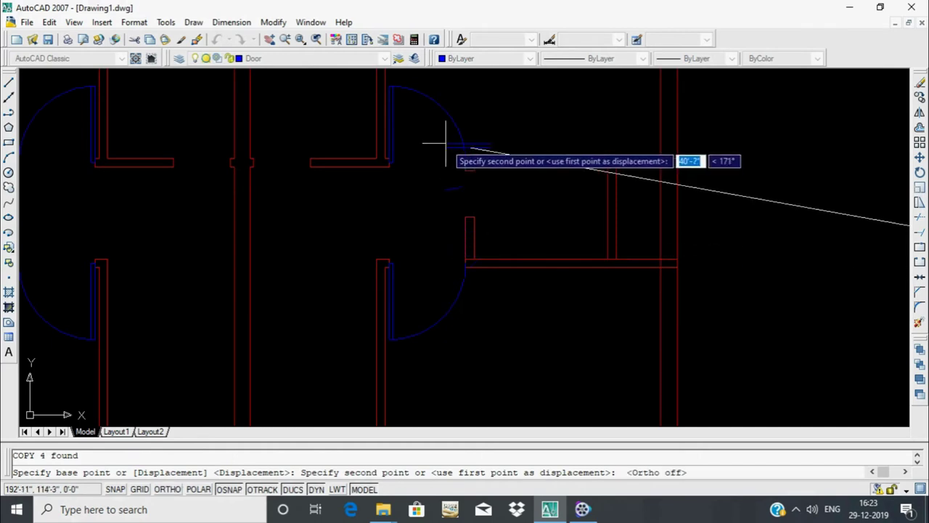
pyautogui.scroll(2, 479, 174)
pyautogui.click(480, 169)
pyautogui.scroll(-2, 508, 218)
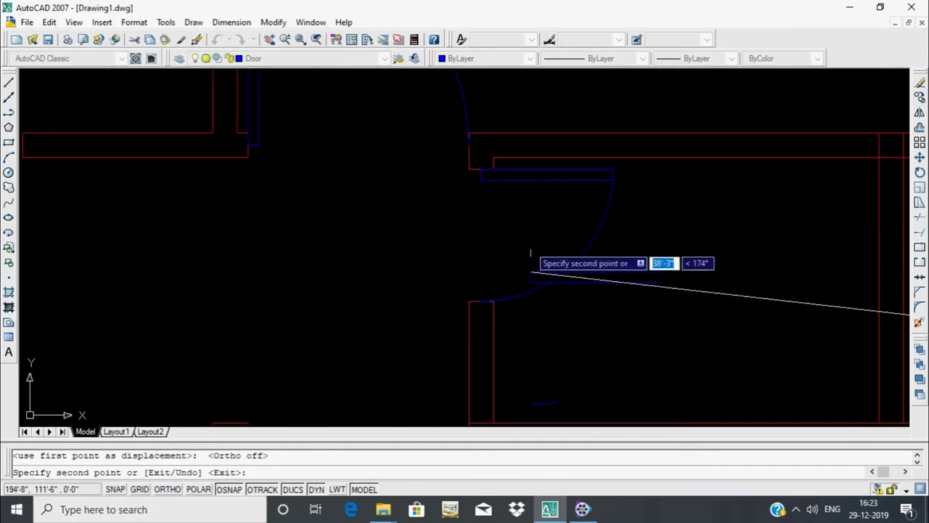
pyautogui.moveTo(532, 257); pyautogui.dragTo(568, 268, button='middle')
pyautogui.scroll(-2, 537, 264)
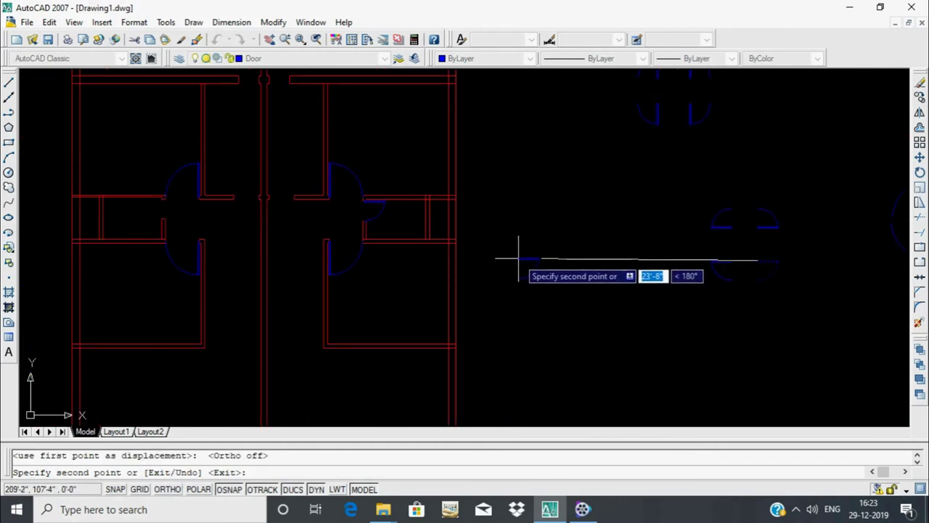
pyautogui.press('Return')
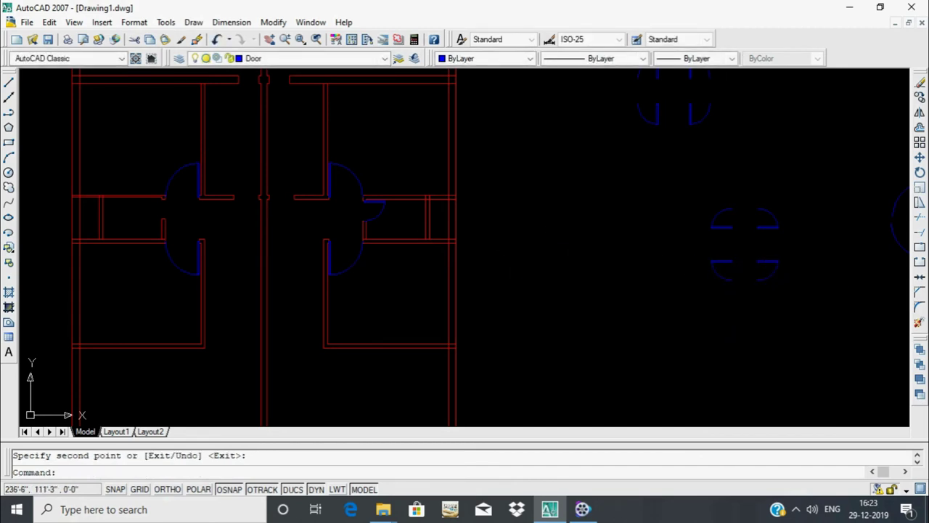
# Copy the door block from its top corner to a wall corner on the plan
pyautogui.scroll(2, 755, 248)
pyautogui.scroll(-2, 727, 291)
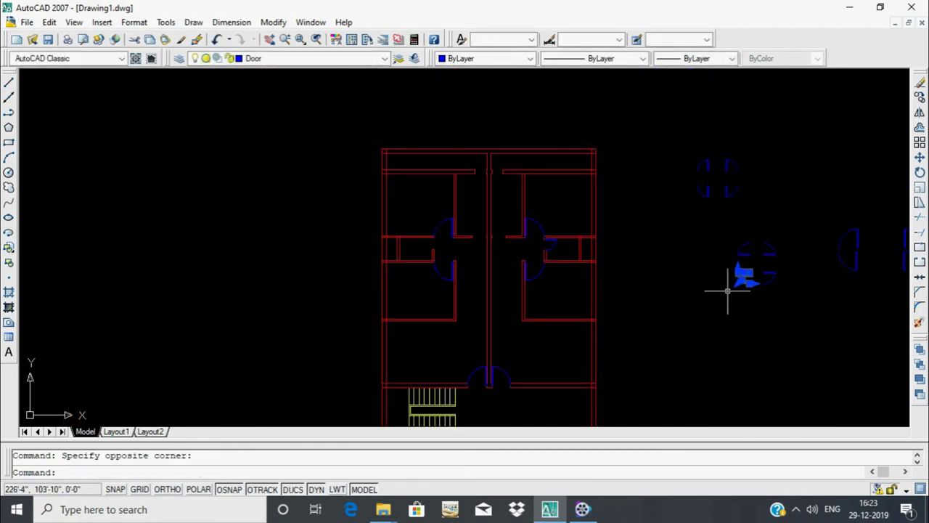
pyautogui.scroll(4, 776, 268)
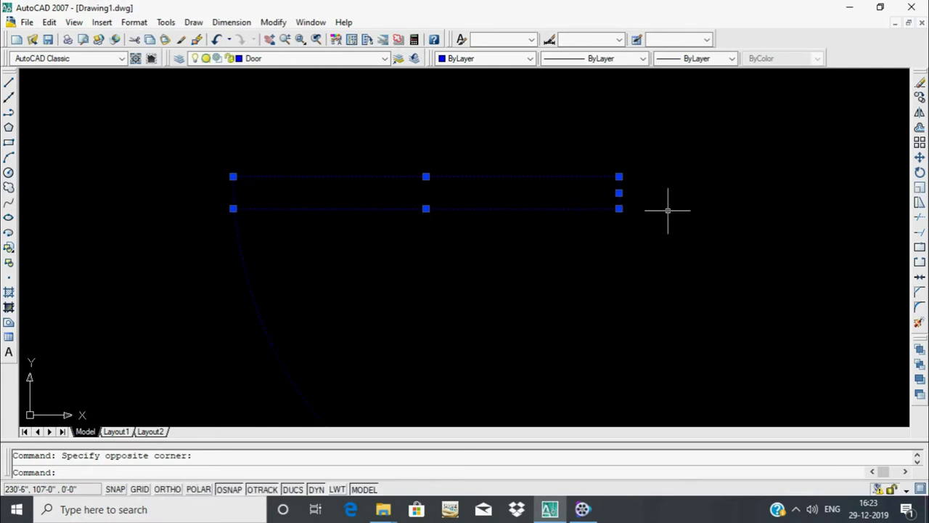
pyautogui.write('o')
pyautogui.press('Return')
pyautogui.click(619, 176)
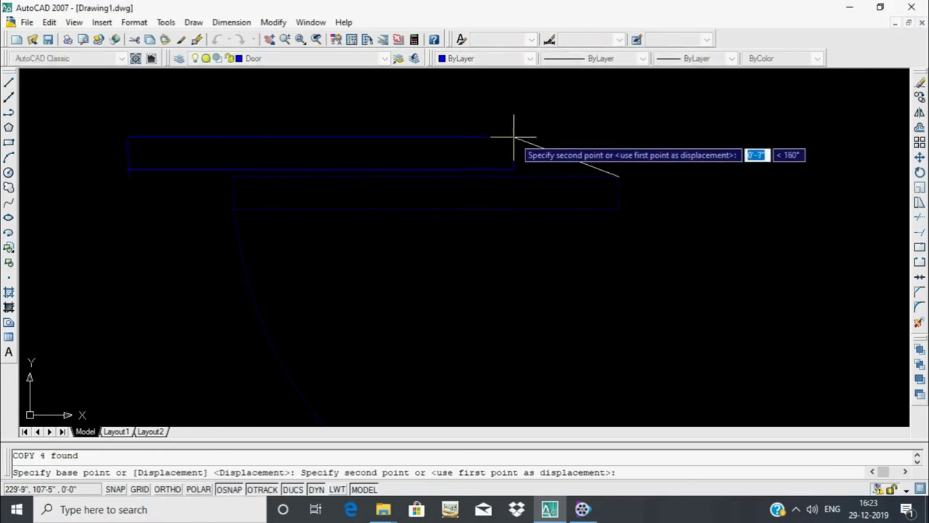
pyautogui.scroll(-3, 645, 201)
pyautogui.moveTo(646, 201); pyautogui.dragTo(674, 242, button='middle')
pyautogui.moveTo(97, 145); pyautogui.dragTo(243, 166, button='middle')
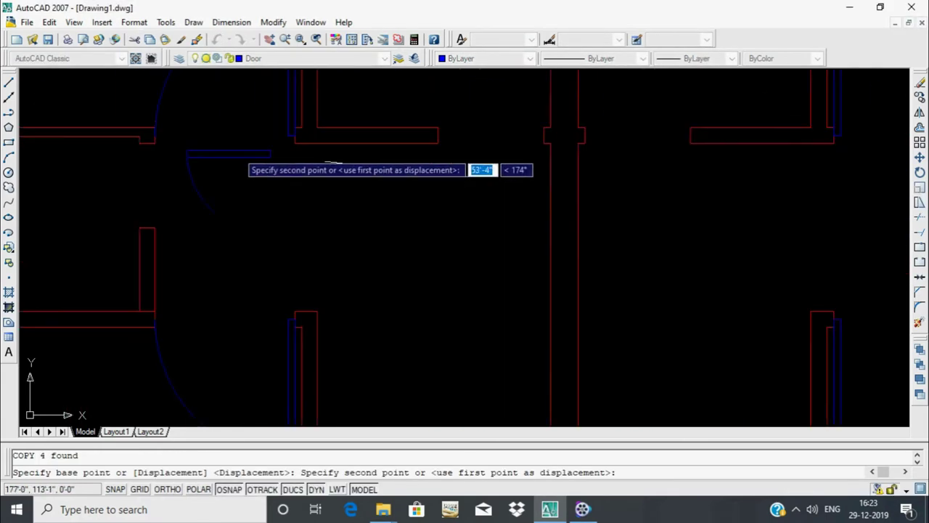
pyautogui.scroll(2, 243, 166)
pyautogui.moveTo(166, 154); pyautogui.dragTo(542, 163, button='middle')
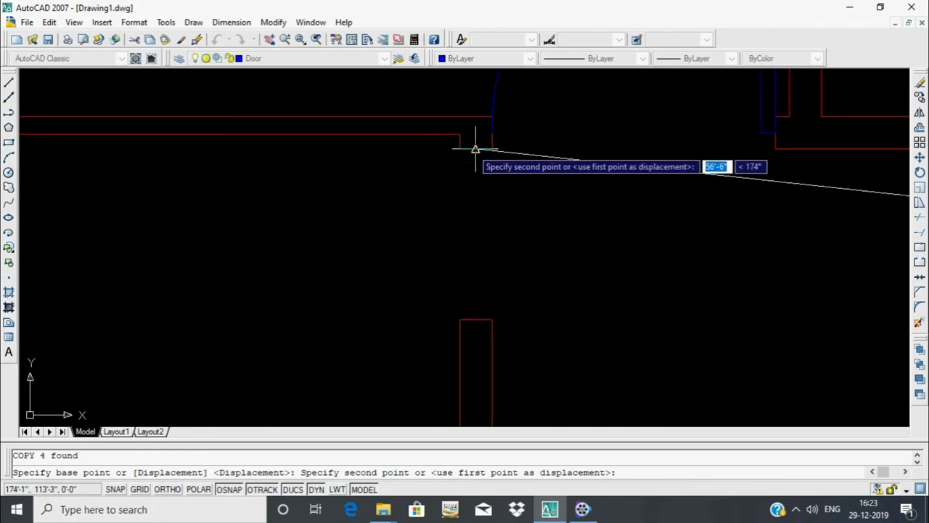
pyautogui.click(492, 134)
pyautogui.scroll(-2, 602, 197)
pyautogui.scroll(-1, 605, 201)
pyautogui.press('Return')
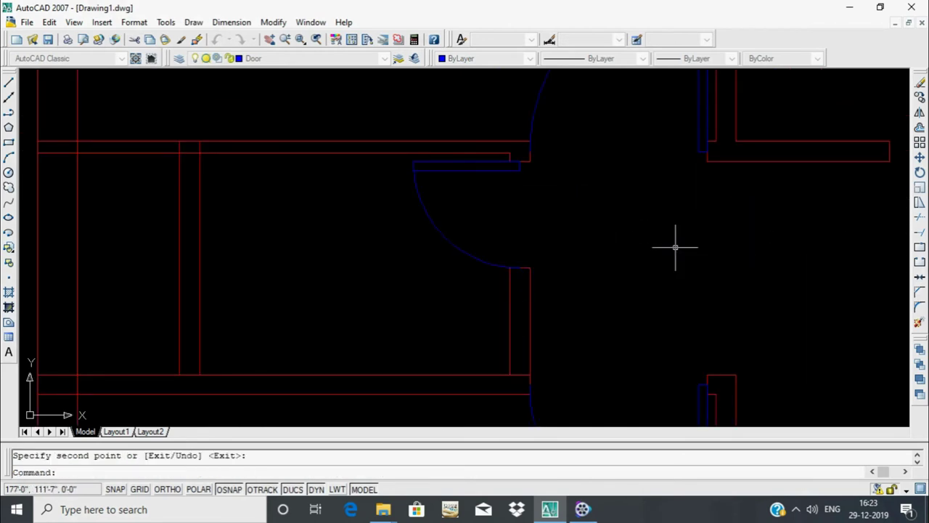
# Copy the lower-left door from its top point to another wall corner
pyautogui.moveTo(675, 244)
pyautogui.mouseDown(button='middle')
pyautogui.moveTo(798, 254)
pyautogui.moveTo(544, 162)
pyautogui.mouseUp(button='middle')
pyautogui.scroll(-2, 544, 162)
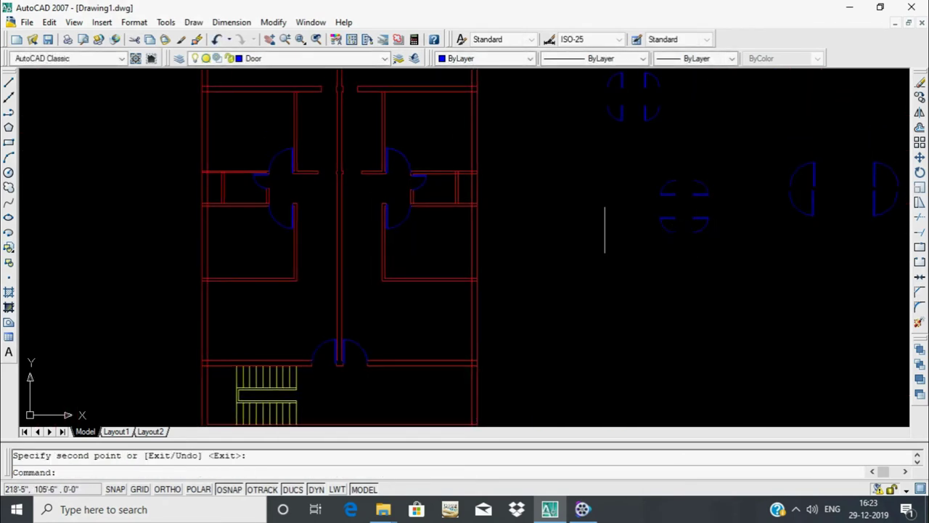
pyautogui.scroll(3, 557, 189)
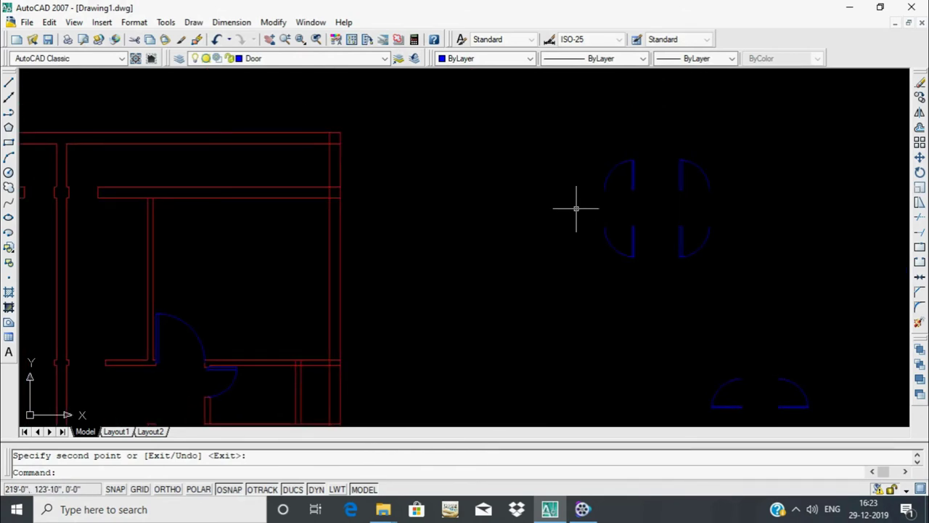
pyautogui.scroll(4, 680, 175)
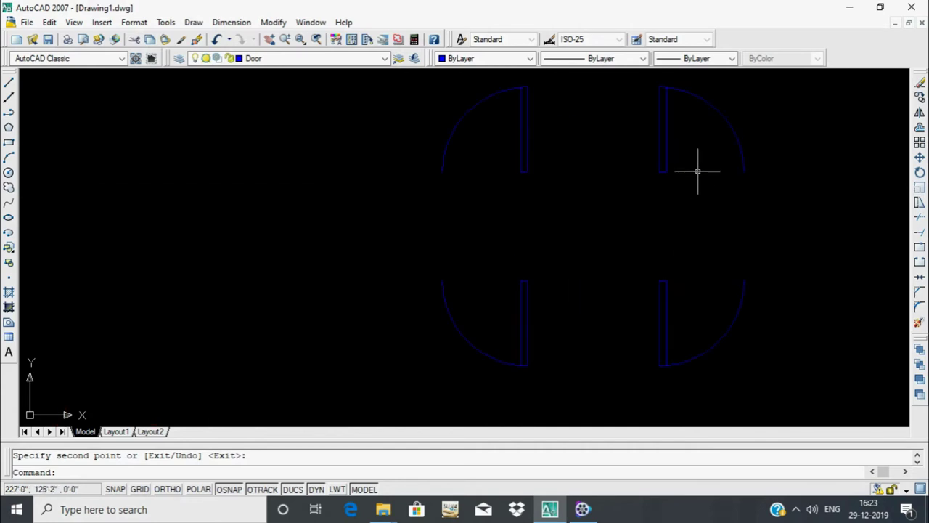
pyautogui.click(552, 272)
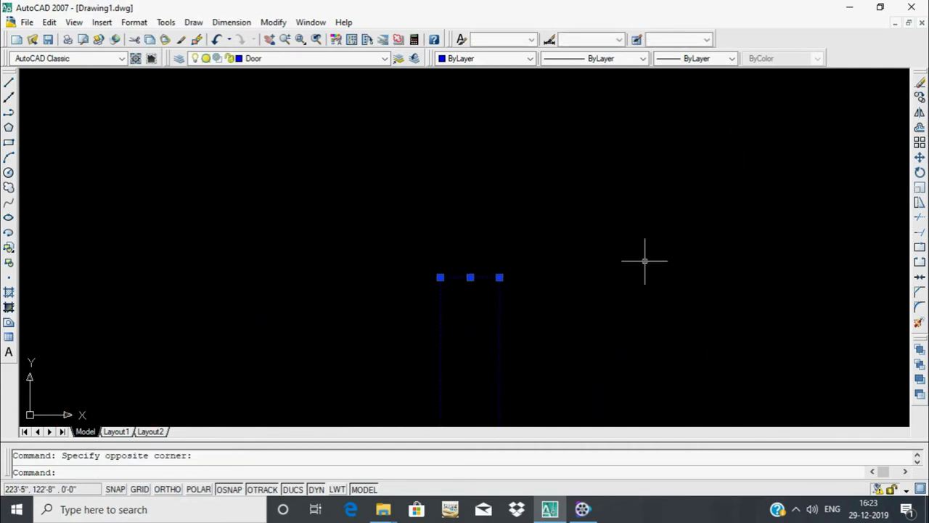
pyautogui.write('co')
pyautogui.press('Return')
pyautogui.click(500, 277)
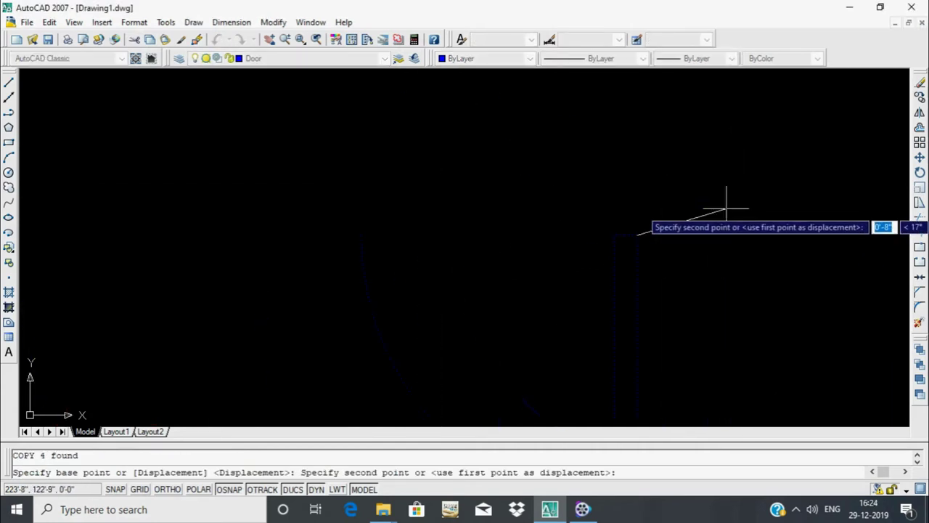
pyautogui.scroll(-2, 730, 208)
pyautogui.scroll(-3, 83, 146)
pyautogui.scroll(2, 467, 244)
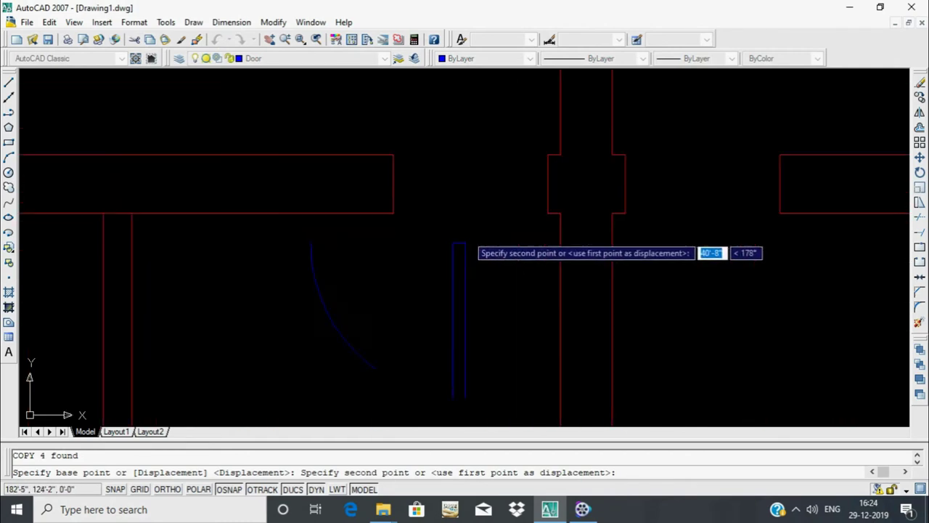
pyautogui.scroll(2, 537, 174)
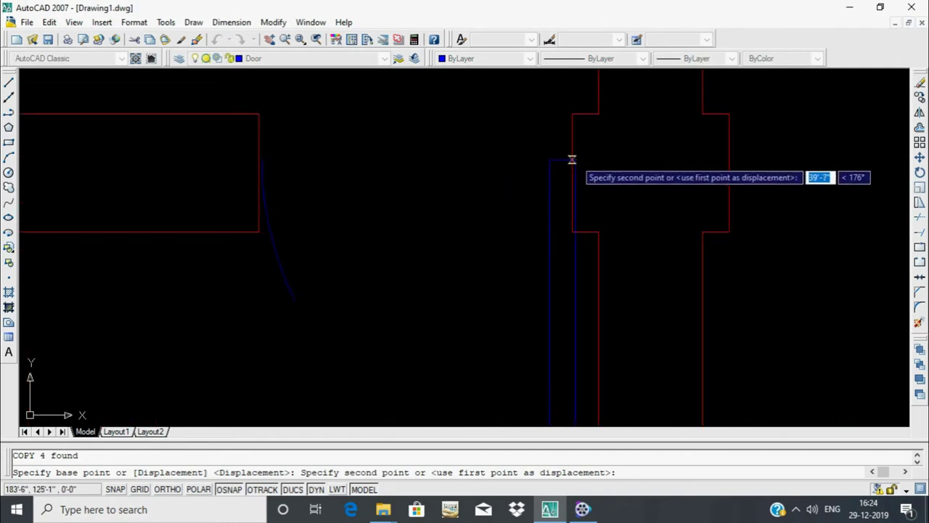
pyautogui.scroll(2, 572, 158)
pyautogui.scroll(1, 602, 151)
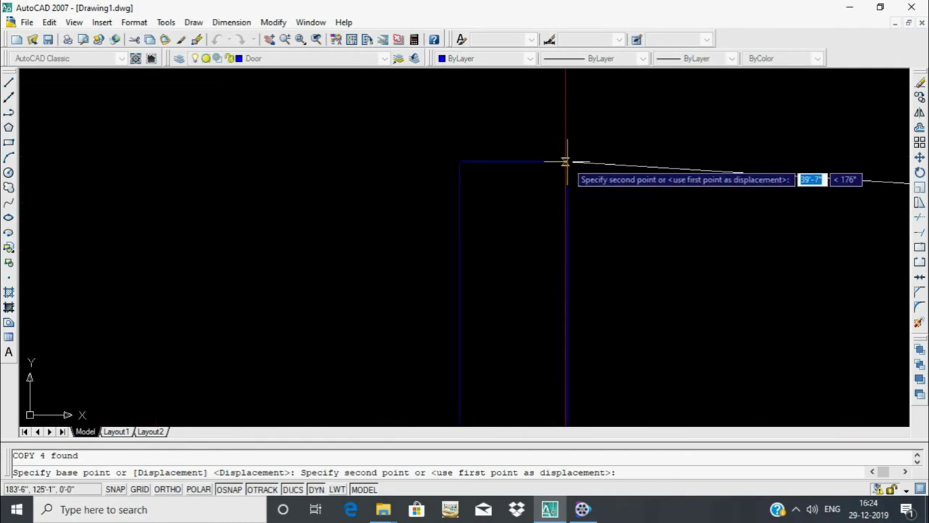
pyautogui.click(565, 211)
pyautogui.scroll(-2, 726, 232)
pyautogui.moveTo(743, 245); pyautogui.dragTo(511, 214, button='middle')
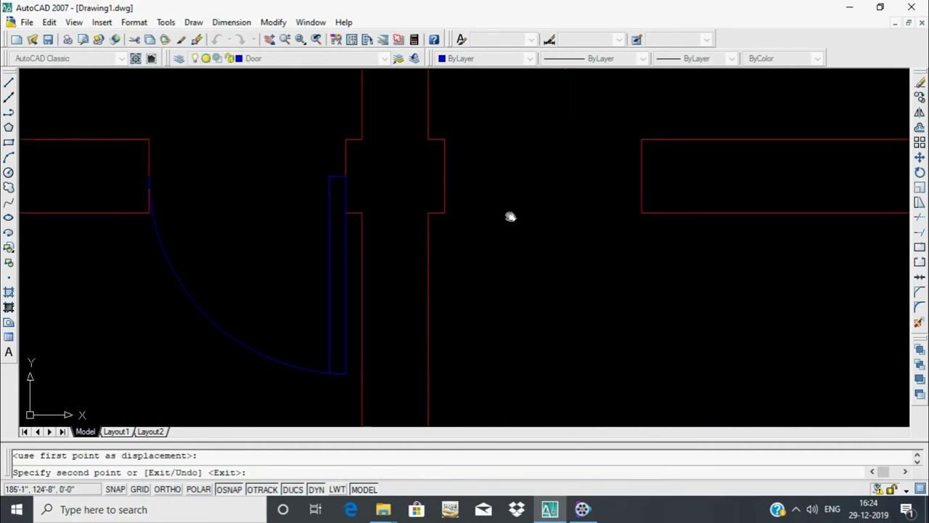
pyautogui.press('Escape')
# Copy another door symbol into a remaining wall opening
pyautogui.scroll(-3, 813, 269)
pyautogui.scroll(-2, 711, 307)
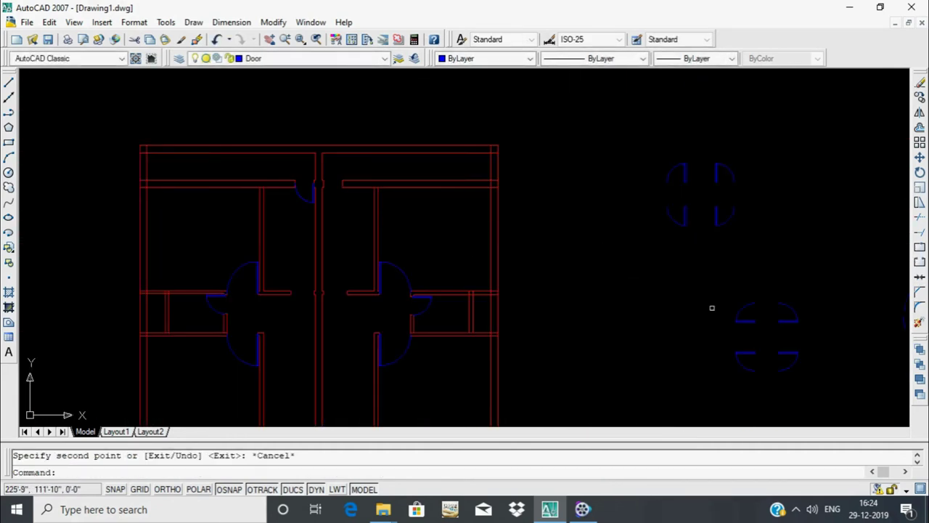
pyautogui.scroll(2, 710, 164)
pyautogui.moveTo(690, 181); pyautogui.dragTo(719, 217)
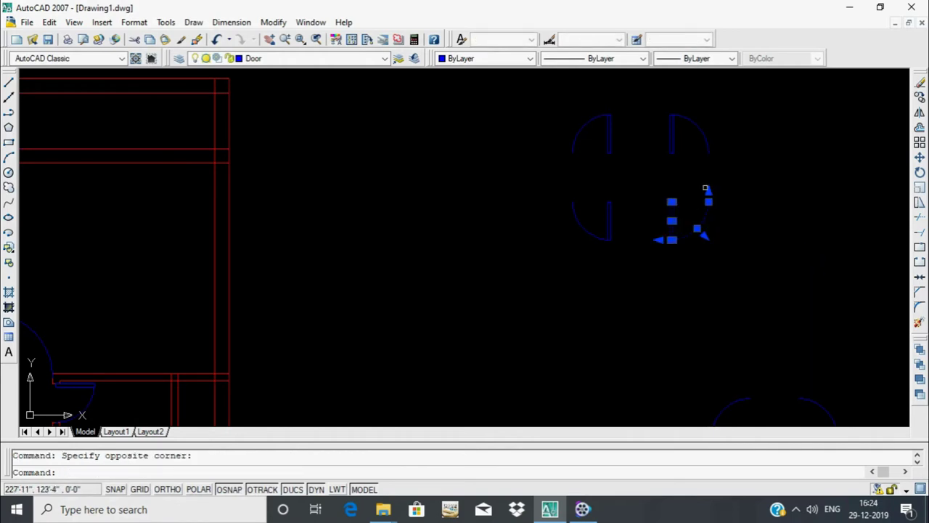
pyautogui.scroll(2, 703, 210)
pyautogui.write('o')
pyautogui.press('Return')
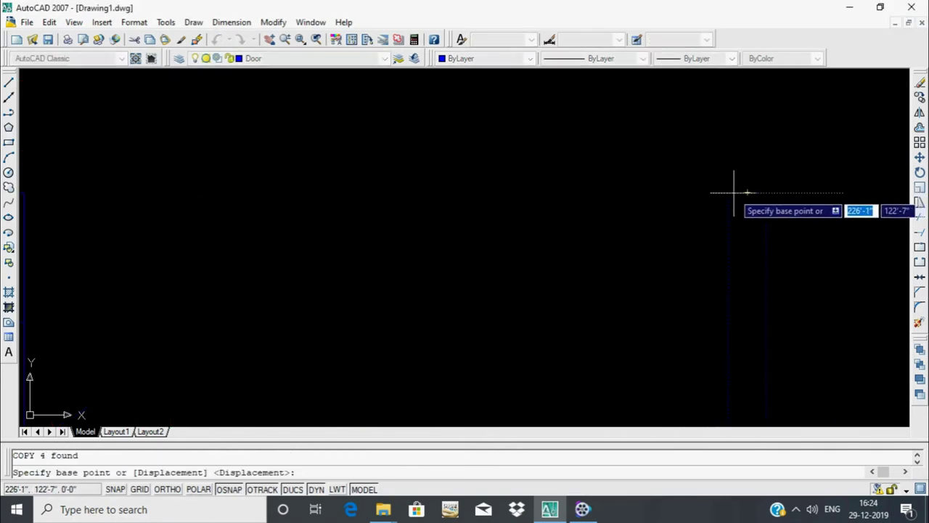
pyautogui.click(728, 191)
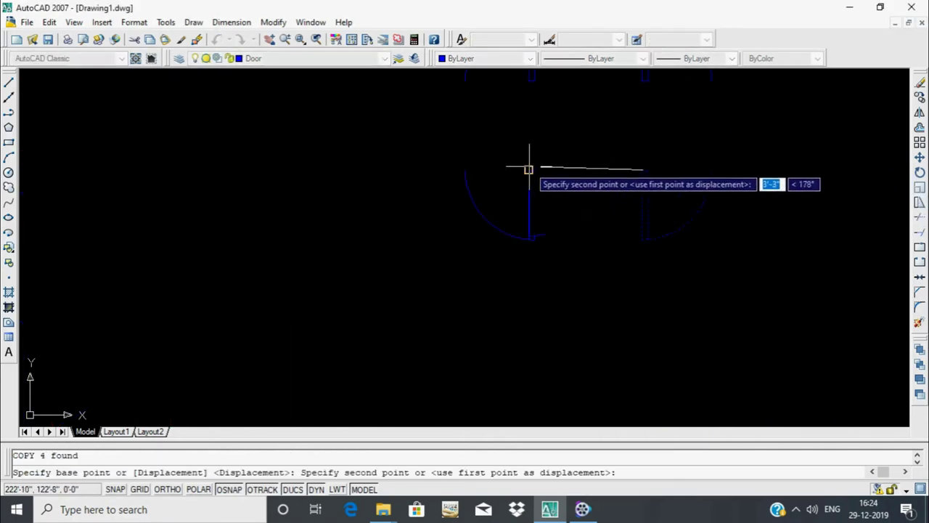
pyautogui.scroll(-3, 334, 161)
pyautogui.scroll(-1, 174, 182)
pyautogui.scroll(2, 178, 279)
pyautogui.scroll(2, 170, 269)
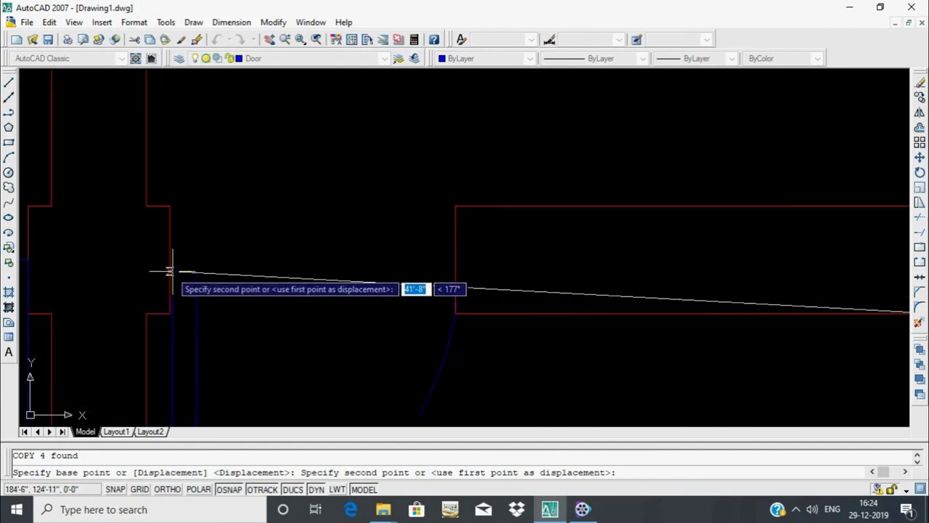
pyautogui.click(170, 269)
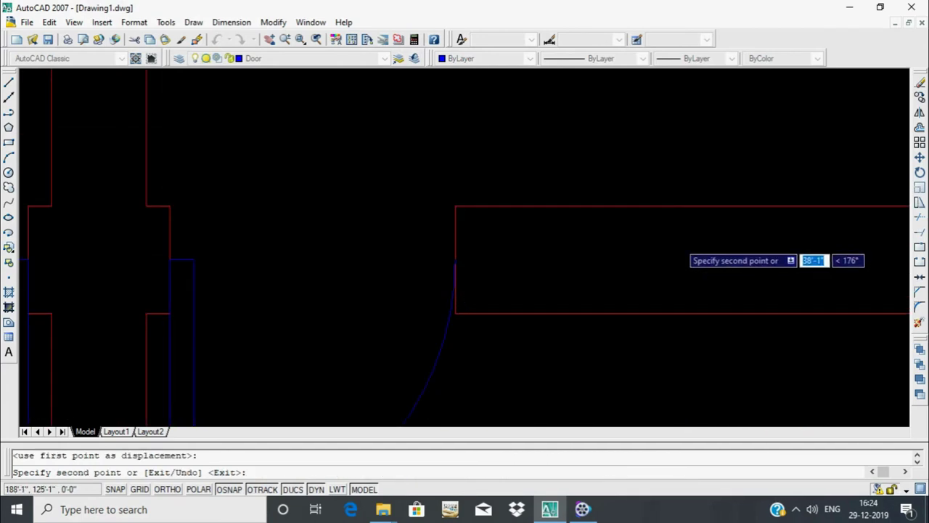
pyautogui.scroll(-3, 697, 262)
pyautogui.press('Escape')
# Pan out to show the whole floor plan and begin a new circle
pyautogui.scroll(-5, 634, 280)
pyautogui.moveTo(900, 225); pyautogui.dragTo(588, 222, button='middle')
pyautogui.press('Escape')
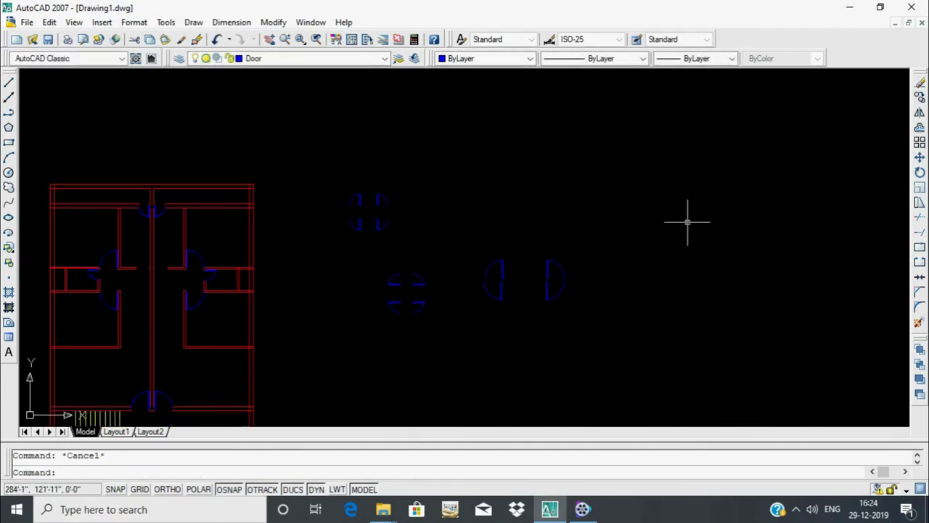
pyautogui.write('c')
pyautogui.press('Return')
# Draw a circle with a 2'6" radius in empty space beside the plan
pyautogui.click(675, 217)
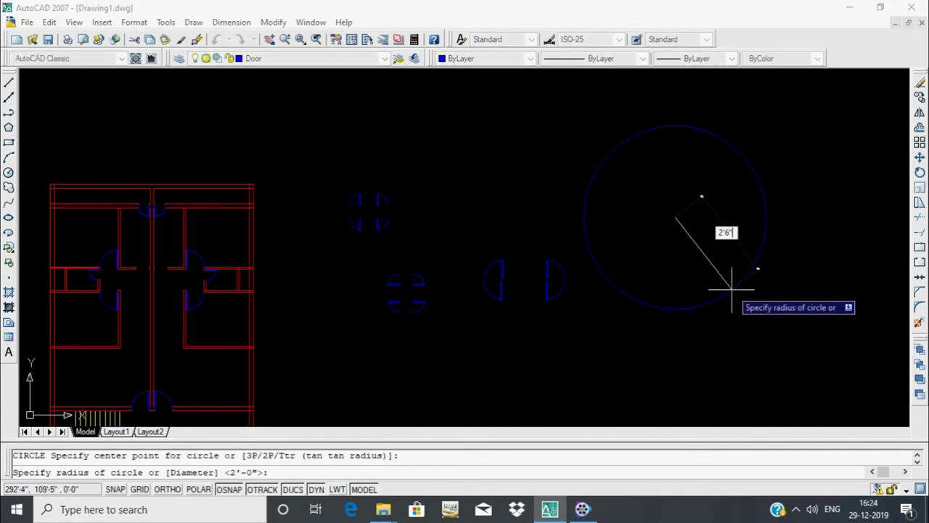
pyautogui.press('Return')
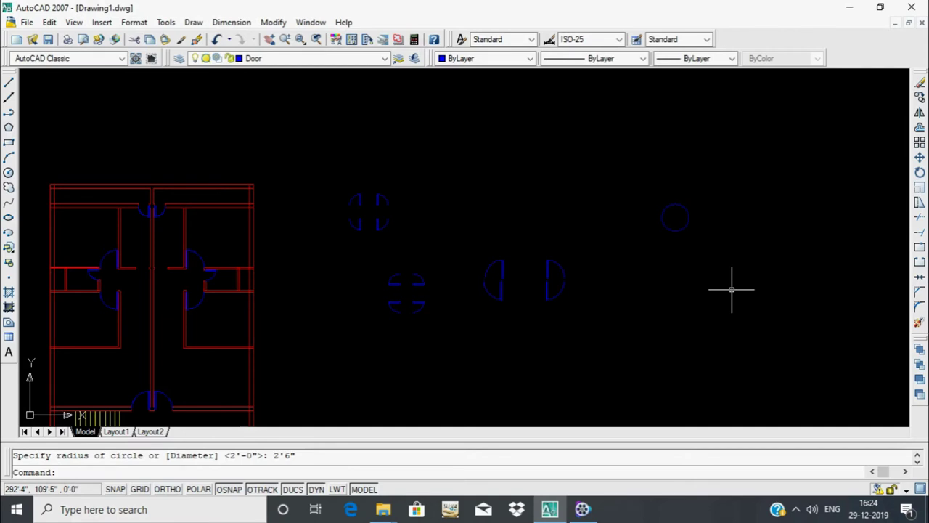
pyautogui.scroll(3, 525, 145)
pyautogui.moveTo(525, 146); pyautogui.dragTo(589, 263, button='middle')
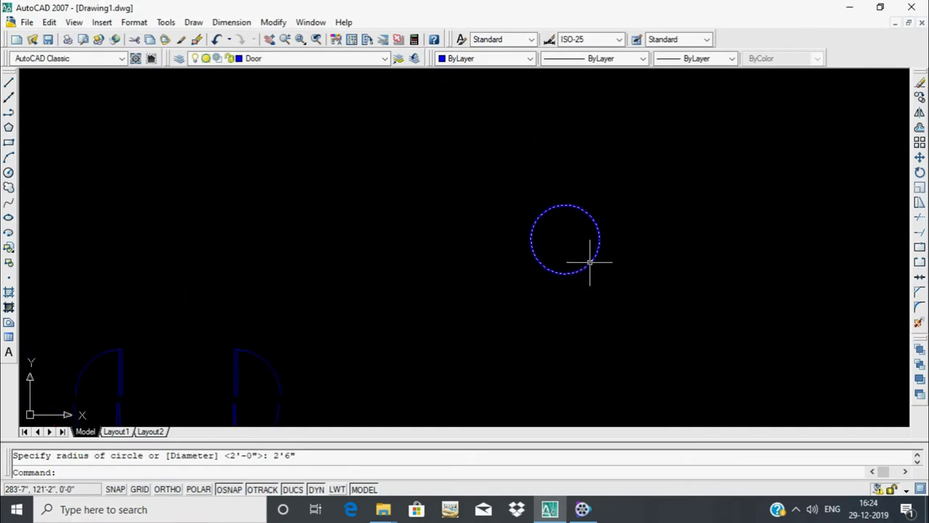
# Draw lines from the circle's top quadrant to its centre, then to its left quadrant
pyautogui.press('l')
pyautogui.press('Return')
pyautogui.scroll(3, 564, 201)
pyautogui.click(563, 203)
pyautogui.click(562, 274)
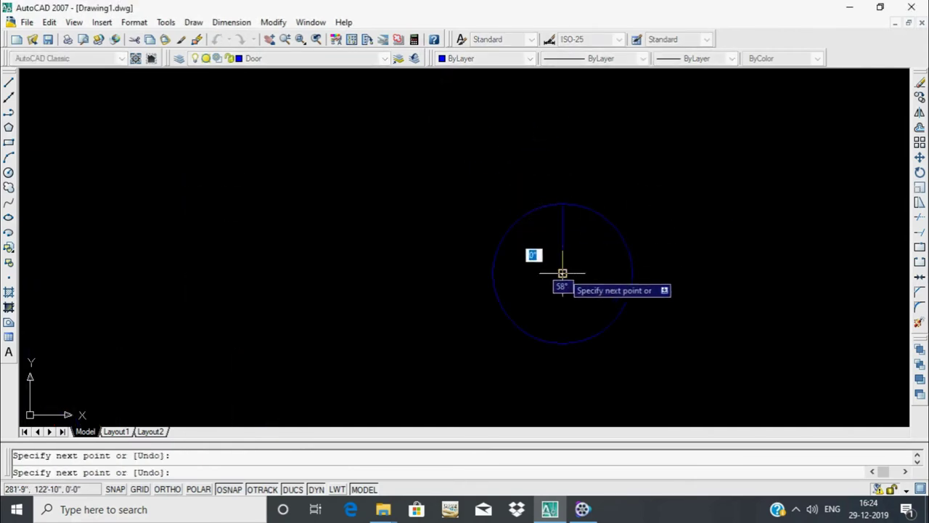
pyautogui.click(492, 273)
pyautogui.press('Return')
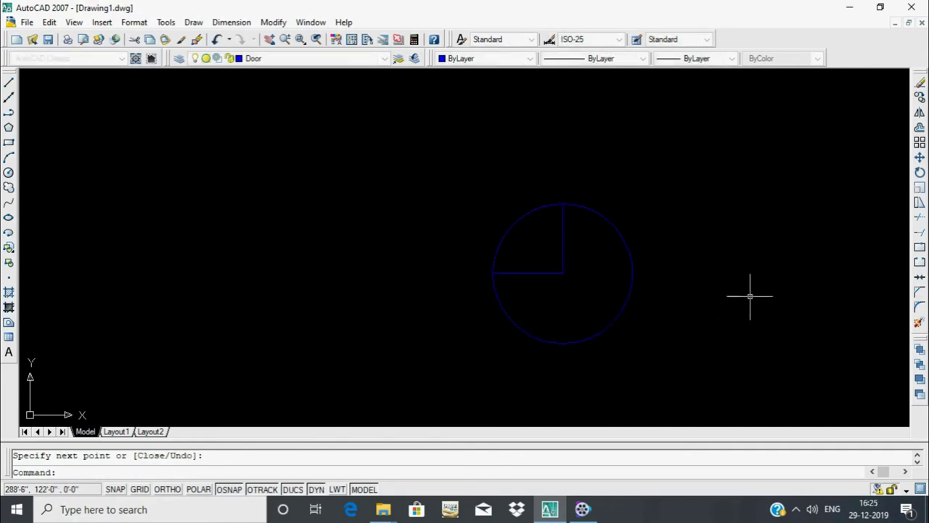
# Offset the vertical radius line by 2" to form the door leaf thickness
pyautogui.scroll(-5, 750, 295)
pyautogui.moveTo(751, 294); pyautogui.dragTo(811, 225, button='middle')
pyautogui.scroll(5, 311, 267)
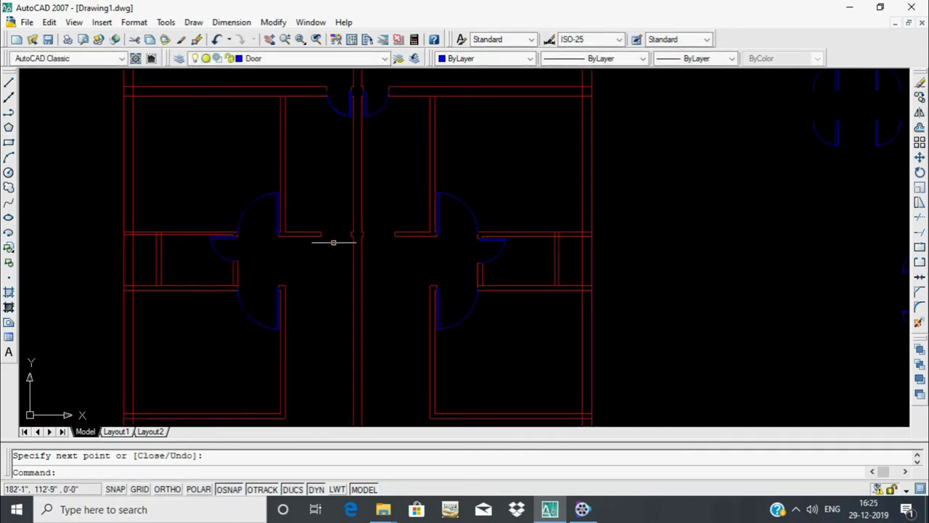
pyautogui.scroll(-4, 402, 291)
pyautogui.moveTo(403, 290); pyautogui.dragTo(330, 294, button='middle')
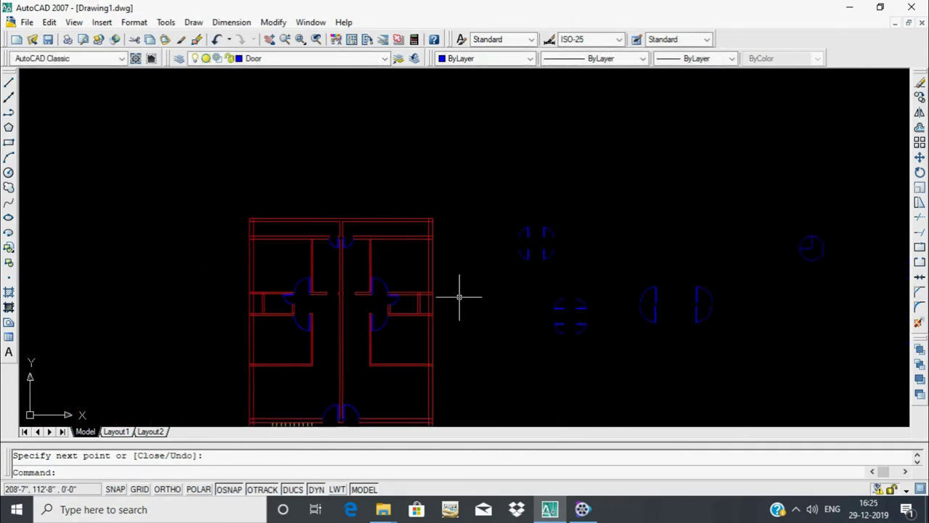
pyautogui.scroll(4, 843, 245)
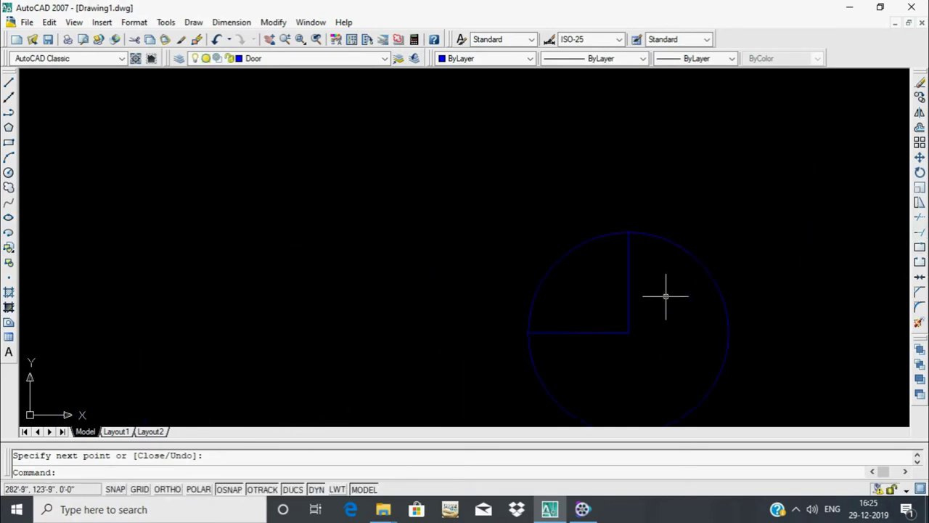
pyautogui.moveTo(653, 379); pyautogui.dragTo(653, 290, button='middle')
pyautogui.press('Return')
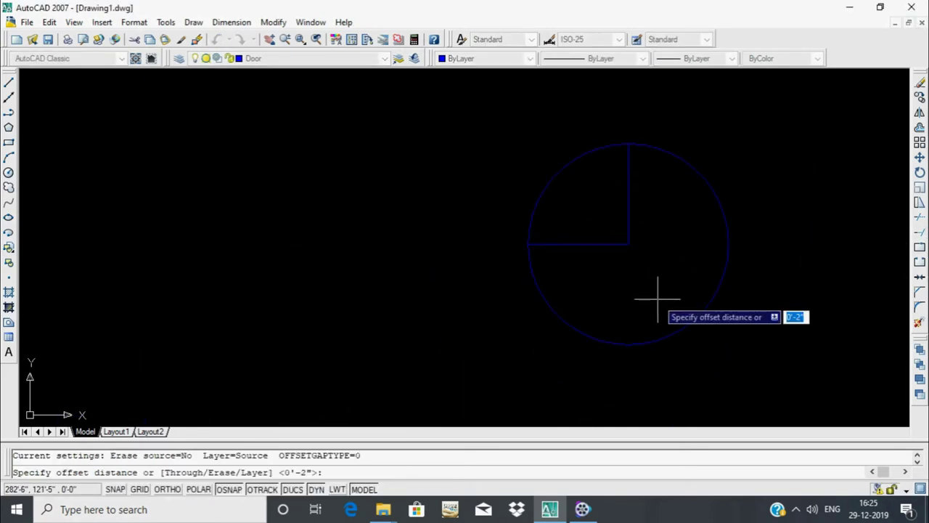
pyautogui.press('Return')
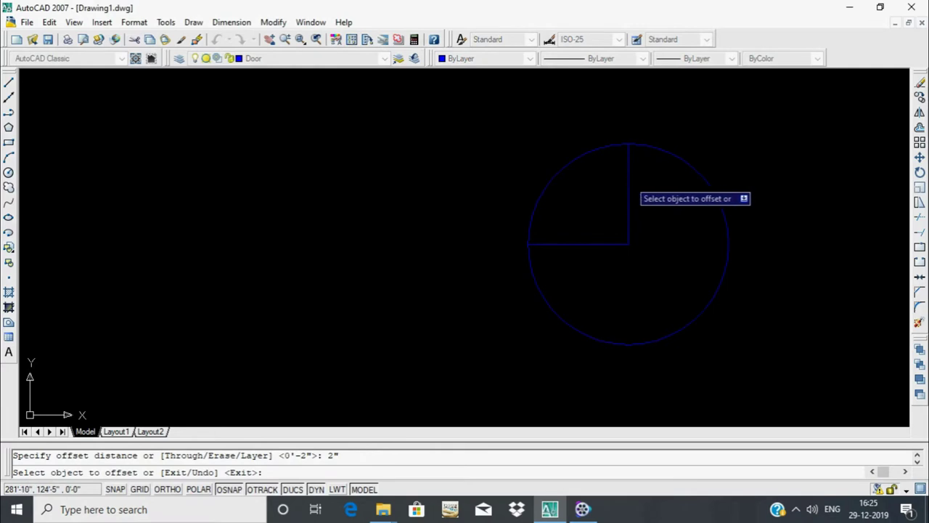
pyautogui.click(629, 186)
pyautogui.press('Escape')
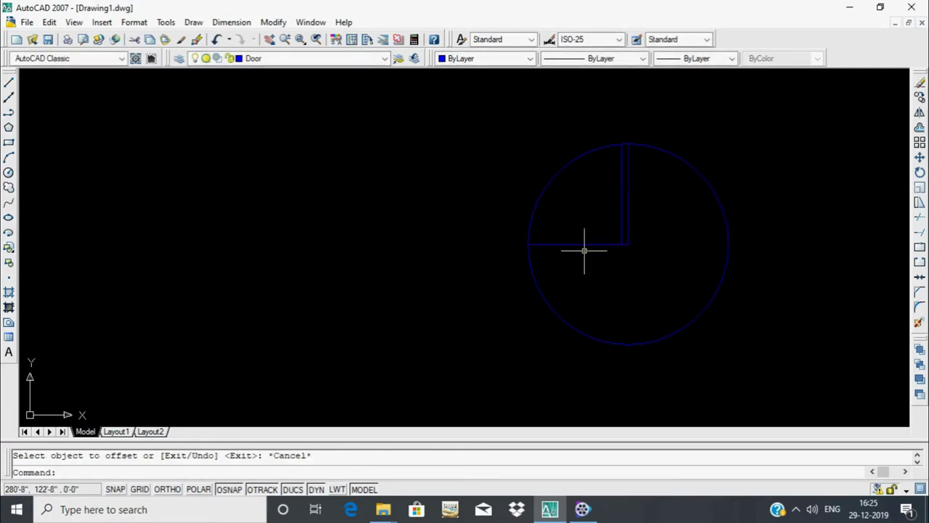
pyautogui.write('tr')
# Trim away the horizontal line and circle, leaving a quarter-arc swing with the leaf
pyautogui.press('Return')
pyautogui.press('Return')
pyautogui.click(573, 243)
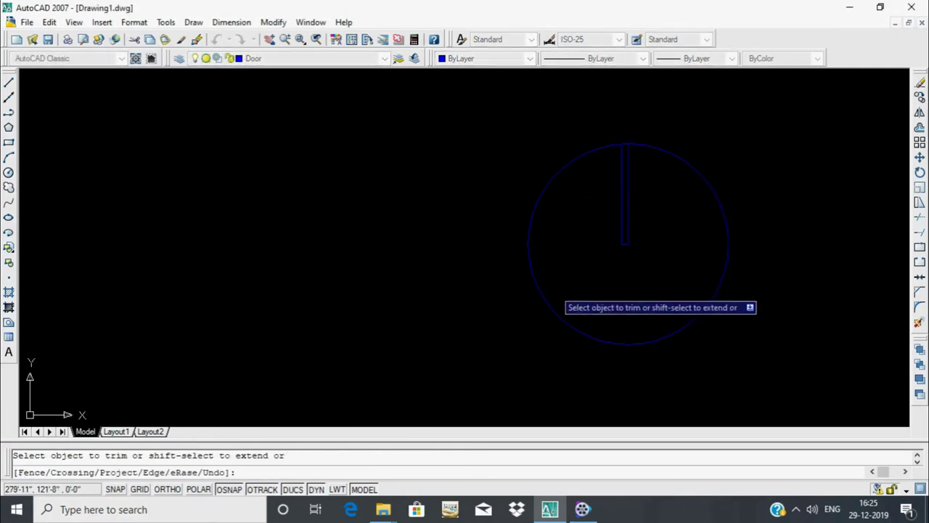
pyautogui.click(552, 292)
pyautogui.click(663, 315)
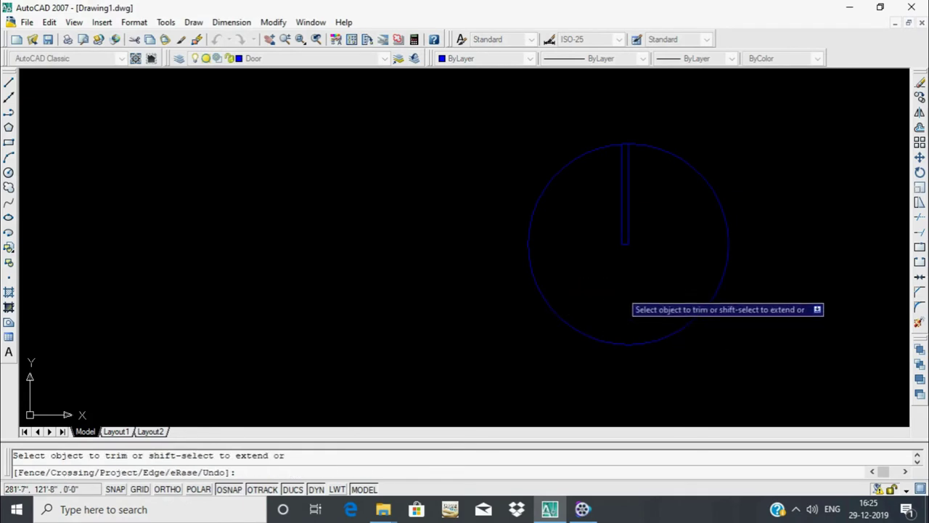
pyautogui.click(618, 292)
pyautogui.click(479, 357)
pyautogui.scroll(-2, 631, 263)
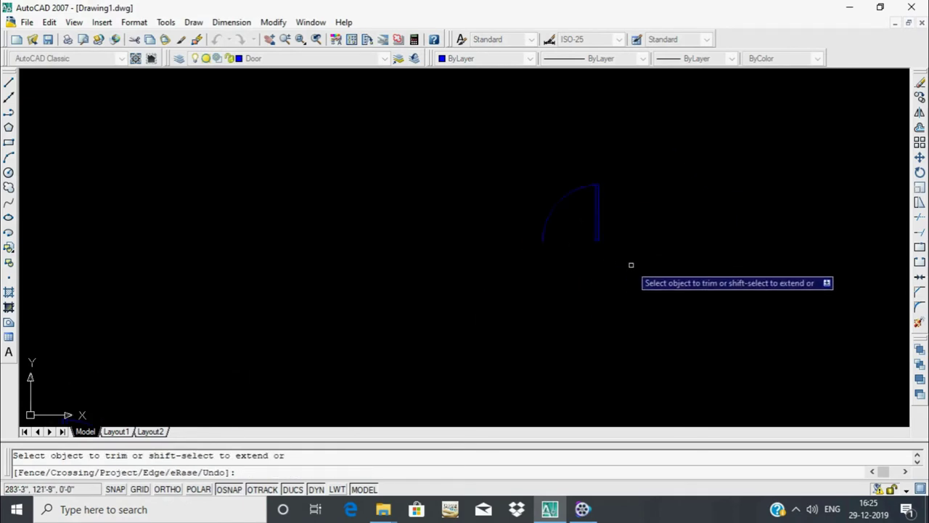
pyautogui.press('Escape')
pyautogui.click(591, 290)
pyautogui.click(662, 270)
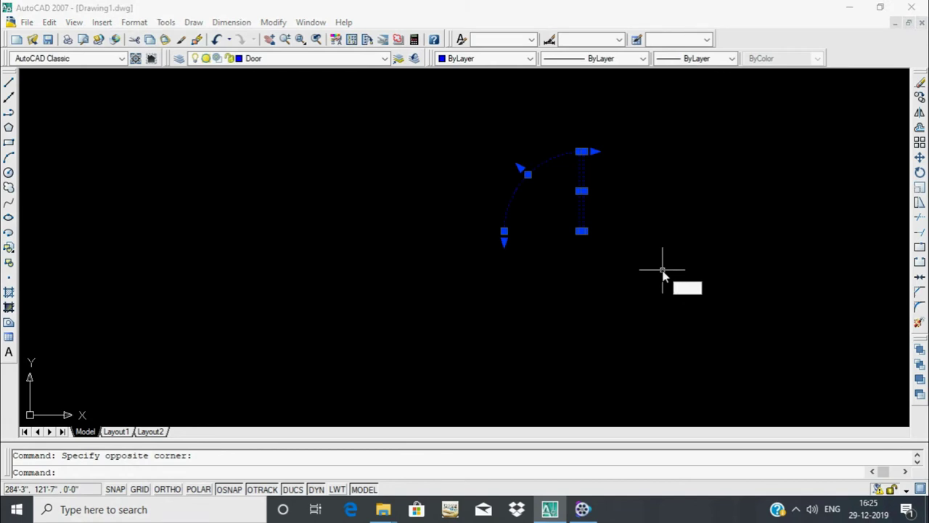
# Mirror the new door across a diagonal line and keep the original, forming a double door
pyautogui.write('mi')
pyautogui.press('Return')
pyautogui.click(582, 218)
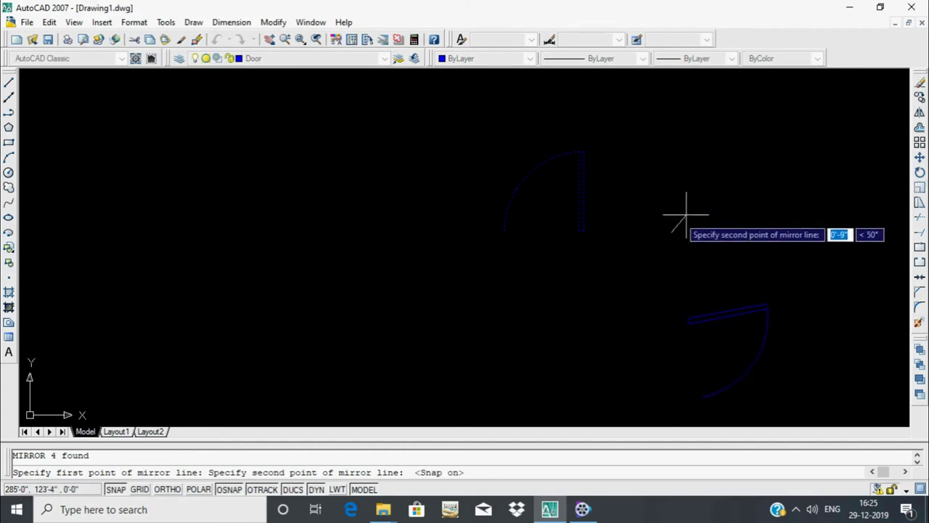
pyautogui.click(688, 339)
pyautogui.press('Return')
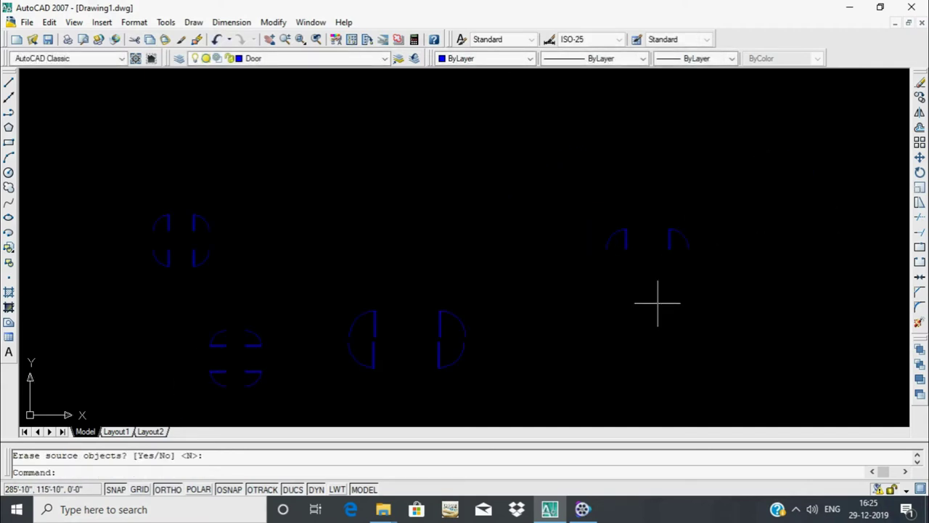
# With ortho off, copy the door's arc and leaf from its corner to a wall opening on the left
pyautogui.click(635, 199)
pyautogui.click(485, 236)
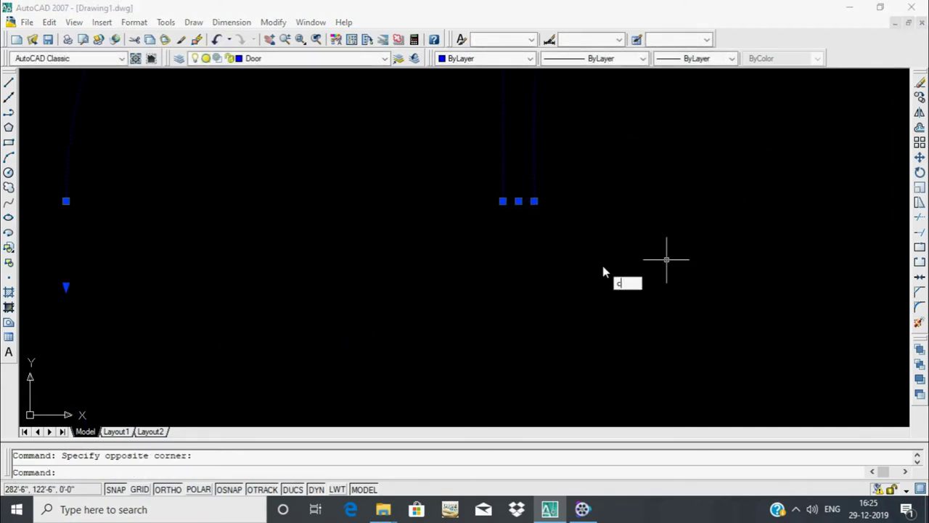
pyautogui.write('o')
pyautogui.press('Return')
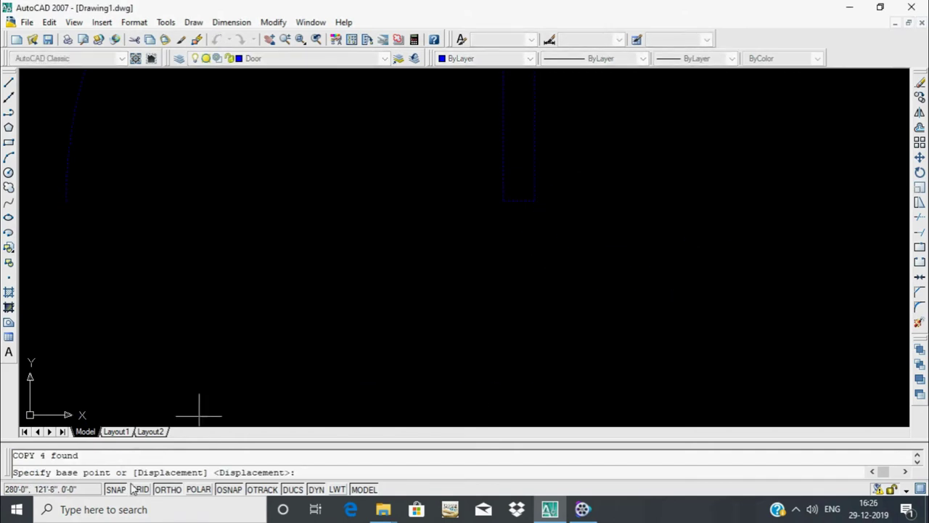
pyautogui.click(534, 202)
pyautogui.scroll(-5, 835, 342)
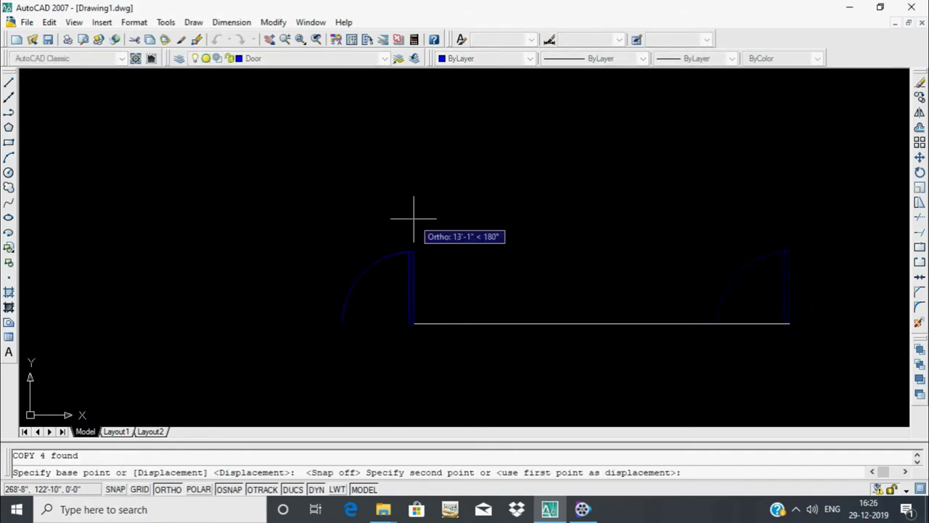
pyautogui.scroll(-3, 406, 231)
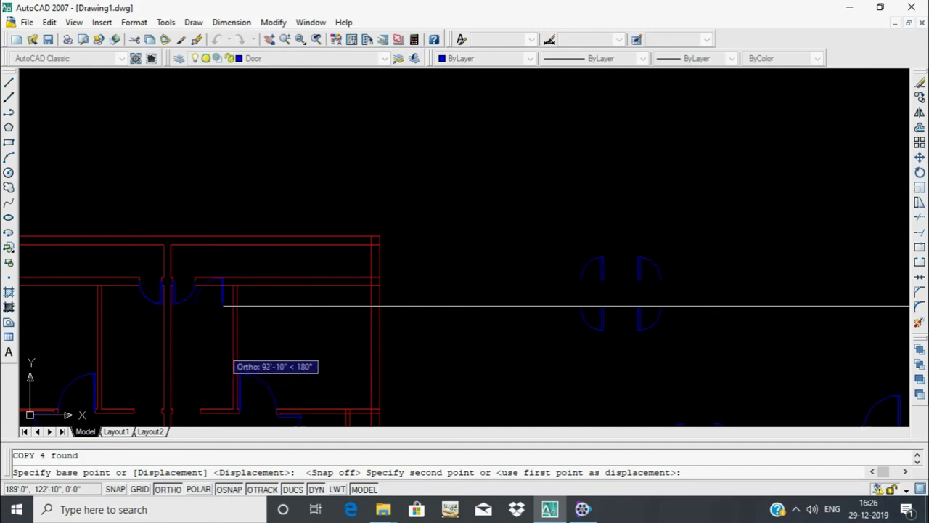
pyautogui.press('F8')
pyautogui.scroll(3, 222, 347)
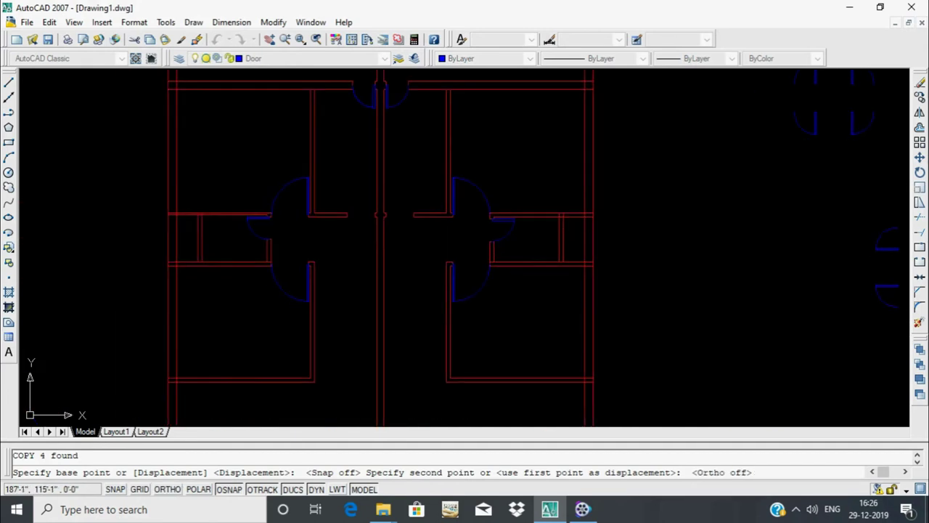
pyautogui.scroll(2, 425, 218)
pyautogui.scroll(3, 415, 224)
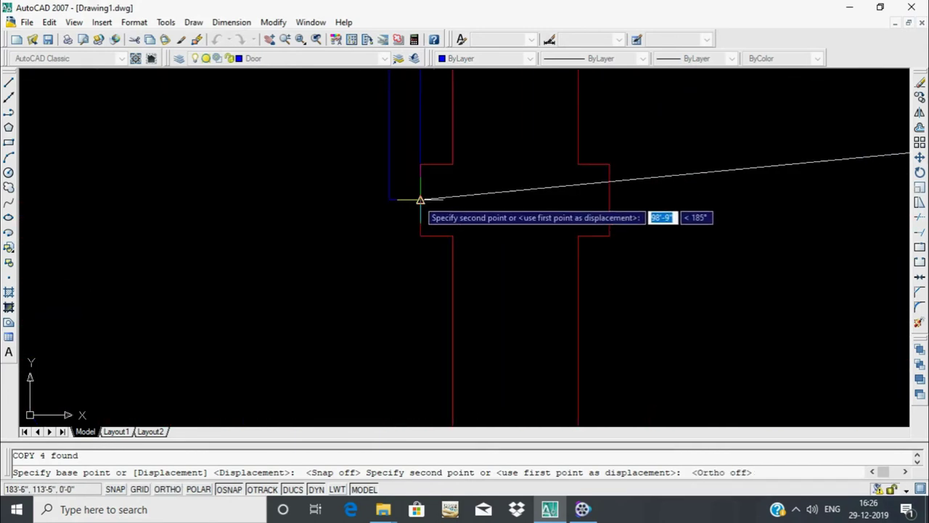
pyautogui.click(421, 201)
pyautogui.scroll(-3, 491, 249)
pyautogui.press('Escape')
pyautogui.scroll(-3, 705, 232)
pyautogui.scroll(3, 528, 322)
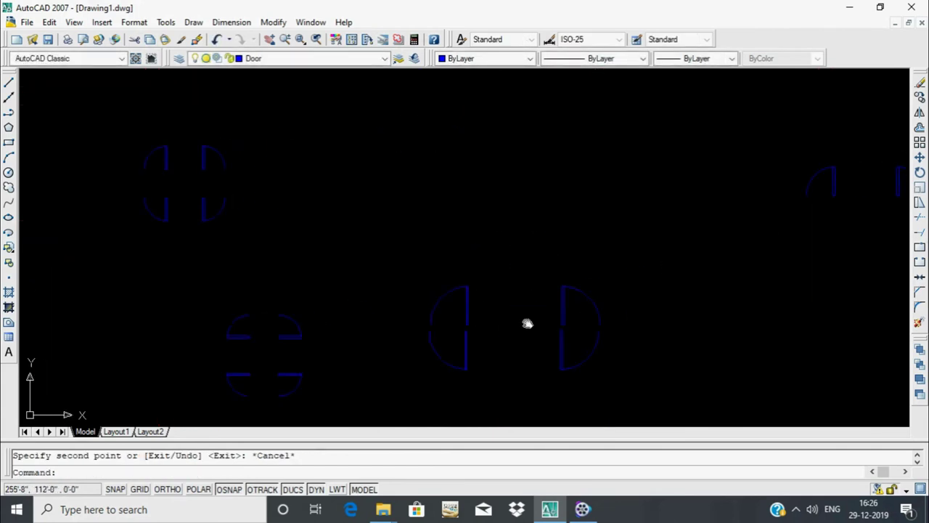
pyautogui.scroll(-2, 528, 322)
# Copy the four blue door-swing symbols to another wall opening further left
pyautogui.moveTo(639, 190); pyautogui.dragTo(583, 249)
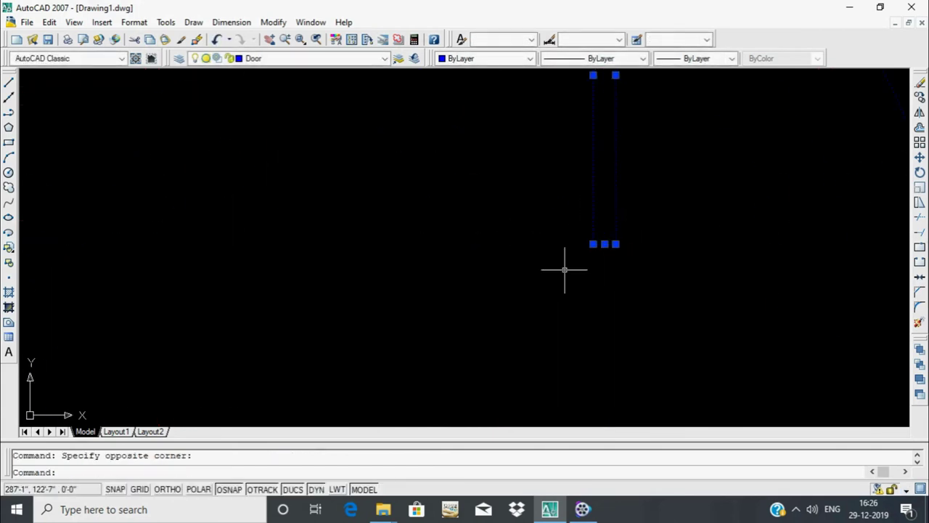
pyautogui.write('co')
pyautogui.press('Return')
pyautogui.click(593, 243)
pyautogui.scroll(-3, 693, 290)
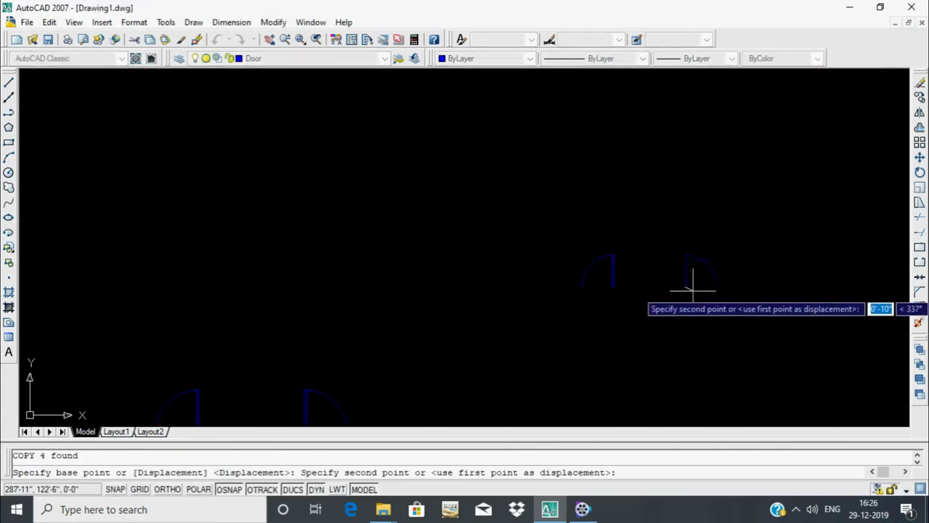
pyautogui.scroll(2, 357, 297)
pyautogui.scroll(2, 508, 217)
pyautogui.scroll(2, 301, 211)
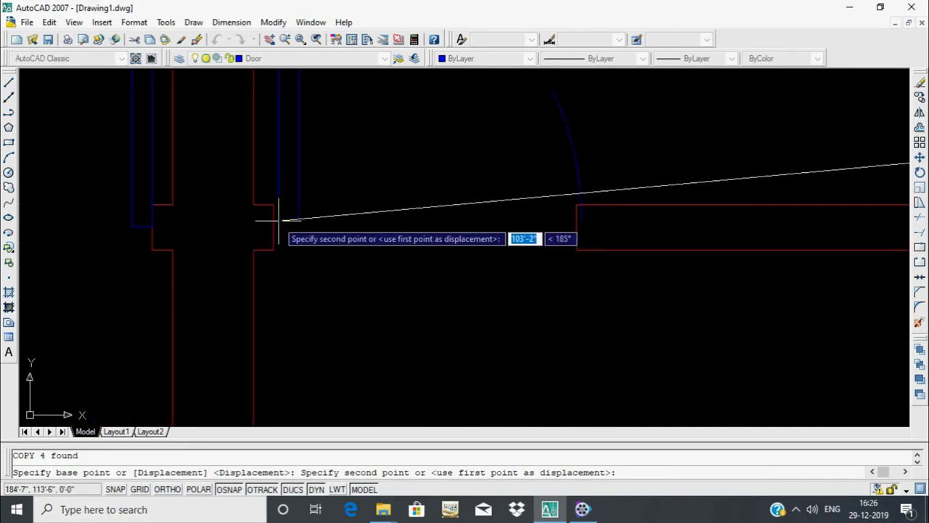
pyautogui.scroll(3, 274, 225)
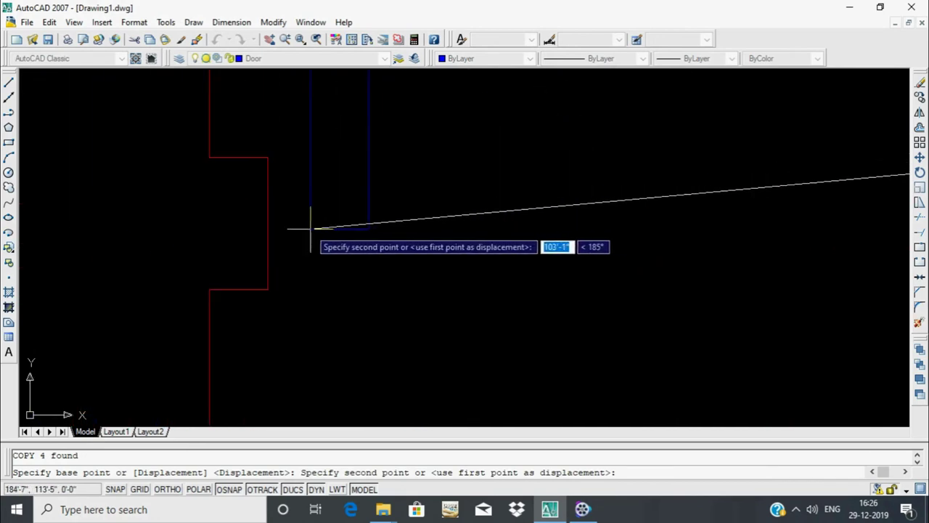
pyautogui.click(267, 223)
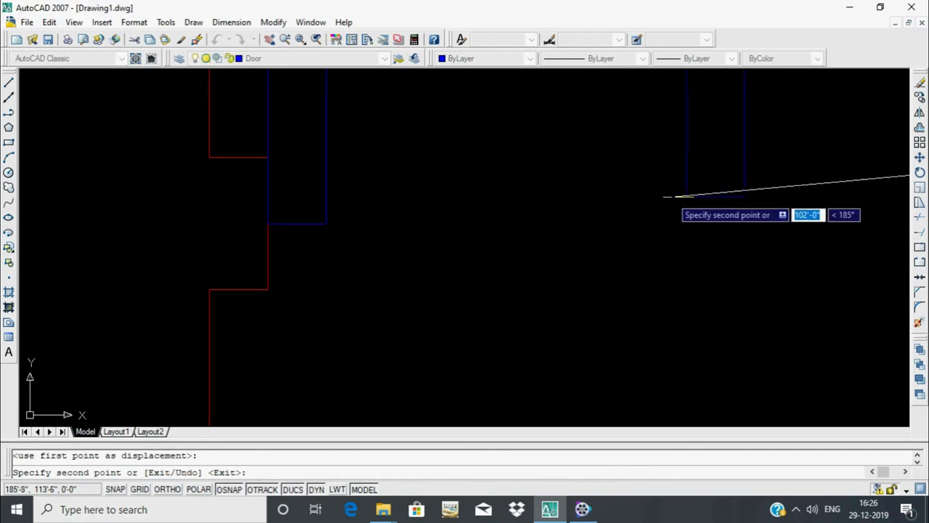
pyautogui.scroll(-2, 678, 211)
pyautogui.press('Escape')
pyautogui.scroll(-3, 712, 257)
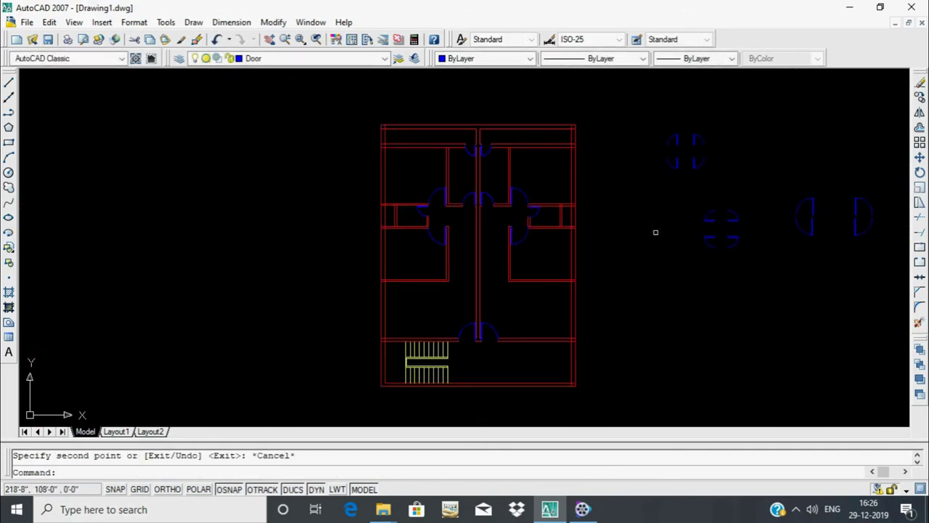
pyautogui.scroll(5, 655, 232)
pyautogui.write('o')
pyautogui.press('Return')
# Offset one wall line 6 inches and another wall line 5 inches
pyautogui.write('6')
pyautogui.press('Return')
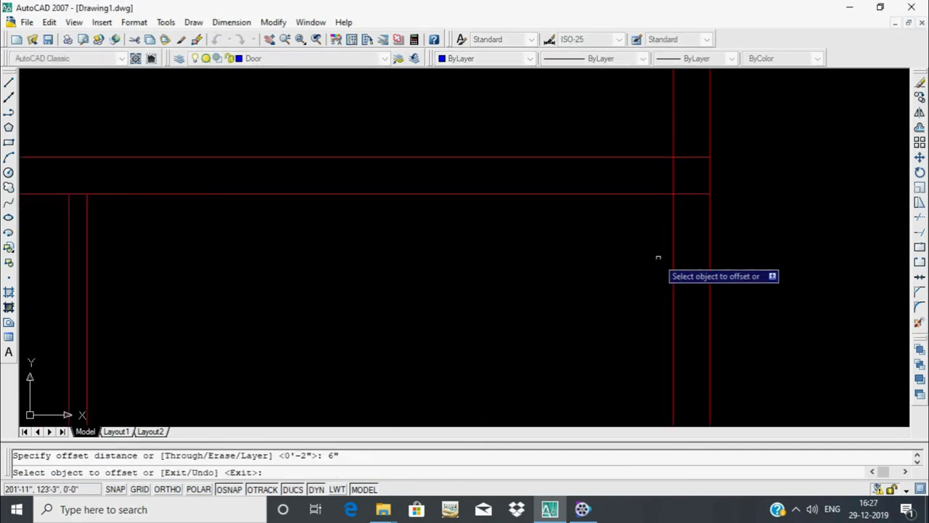
pyautogui.click(673, 231)
pyautogui.click(662, 239)
pyautogui.scroll(-3, 675, 240)
pyautogui.scroll(3, 399, 240)
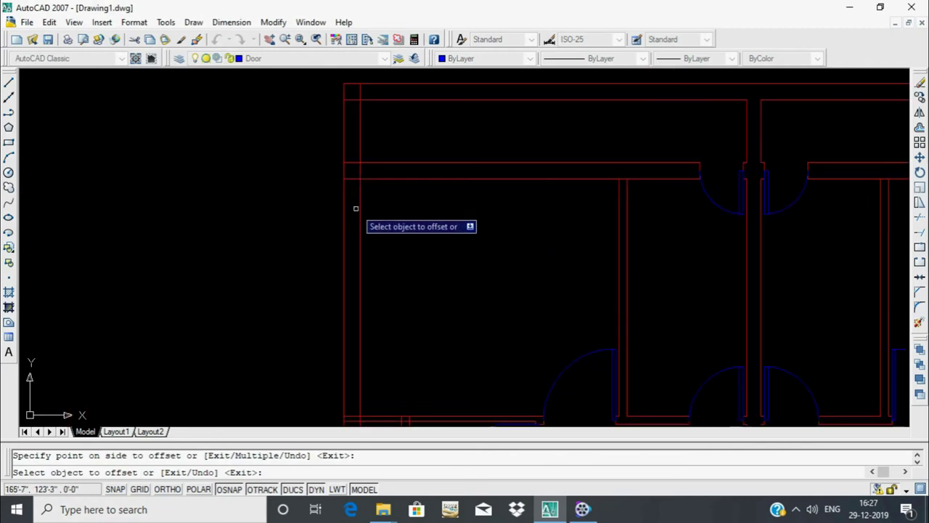
pyautogui.scroll(-3, 573, 243)
pyautogui.scroll(3, 656, 272)
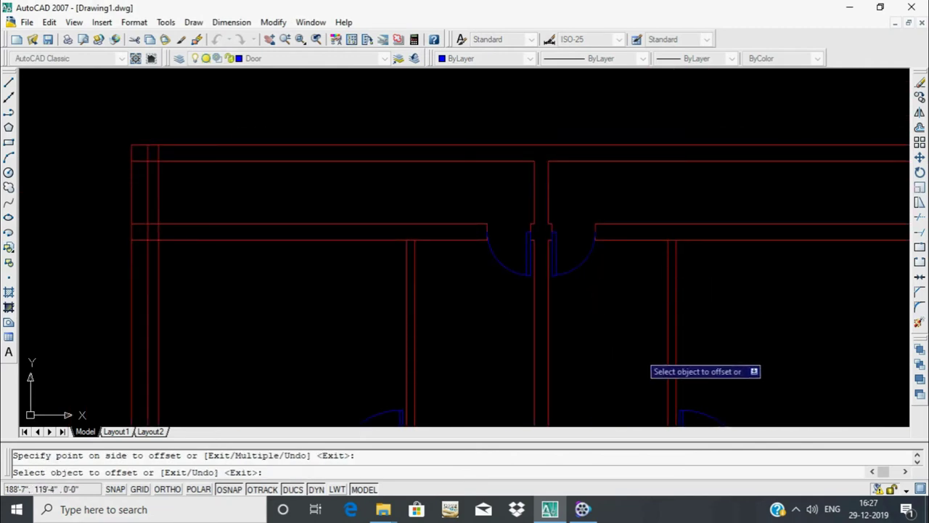
pyautogui.press('Return')
pyautogui.moveTo(736, 305); pyautogui.dragTo(674, 296, button='middle')
pyautogui.write("5'")
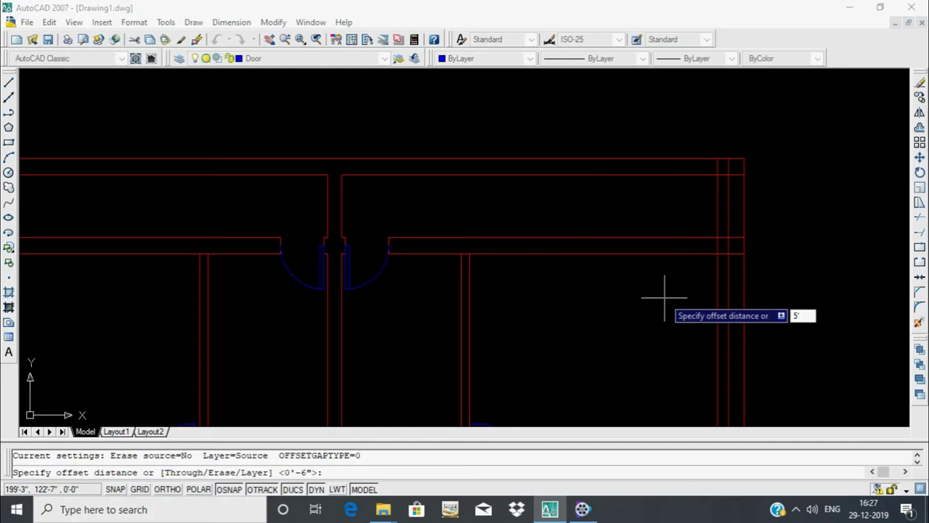
pyautogui.press('Return')
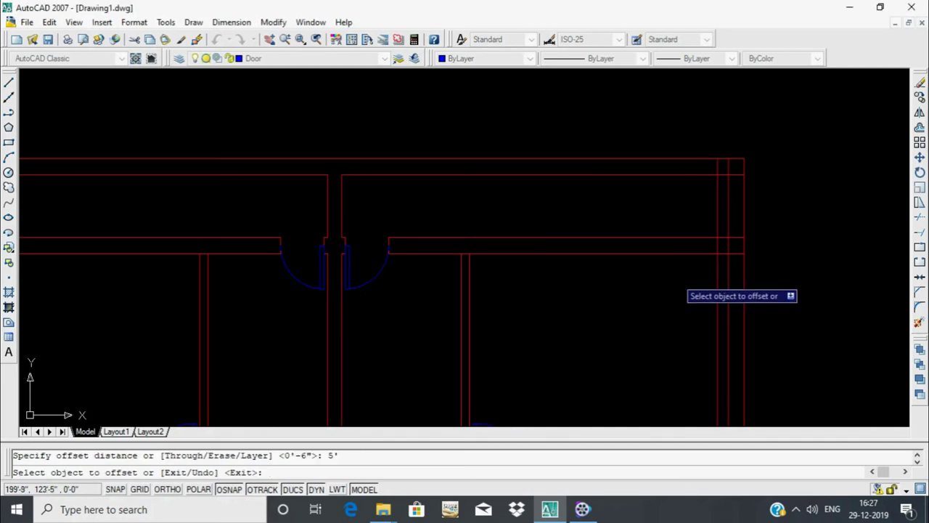
pyautogui.click(718, 265)
pyautogui.click(707, 261)
pyautogui.scroll(-3, 642, 301)
pyautogui.scroll(3, 501, 305)
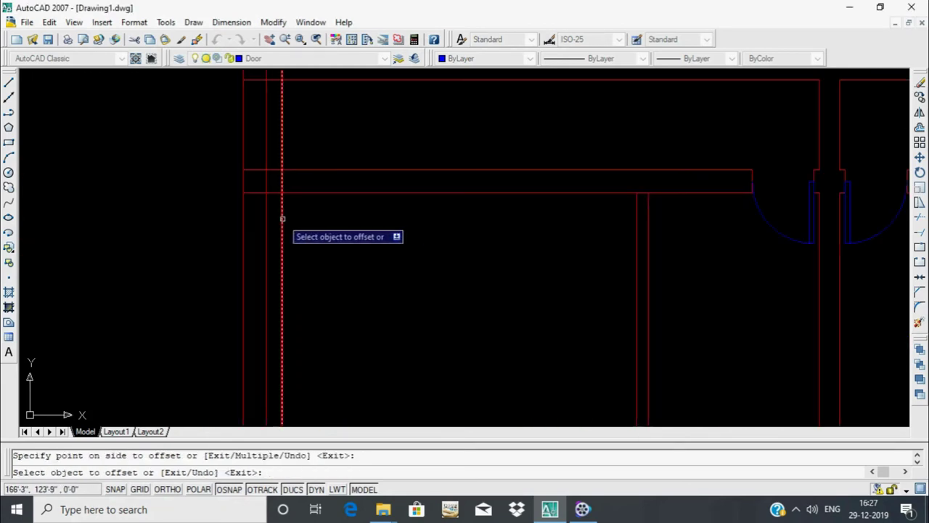
# Offset the outer wall line beside the stairs and the right vertical wall line 5' inward
pyautogui.press('Escape')
pyautogui.scroll(-5, 421, 287)
pyautogui.press('Return')
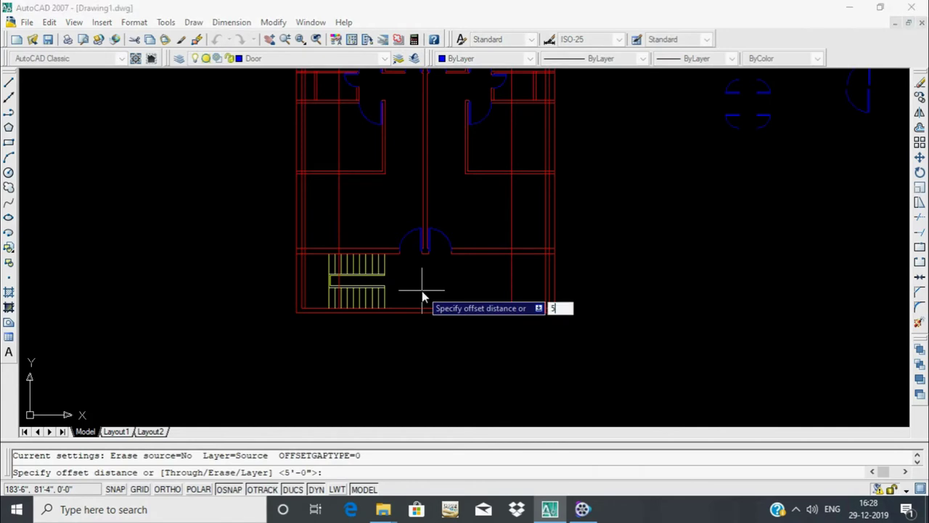
pyautogui.write("'")
pyautogui.press('Return')
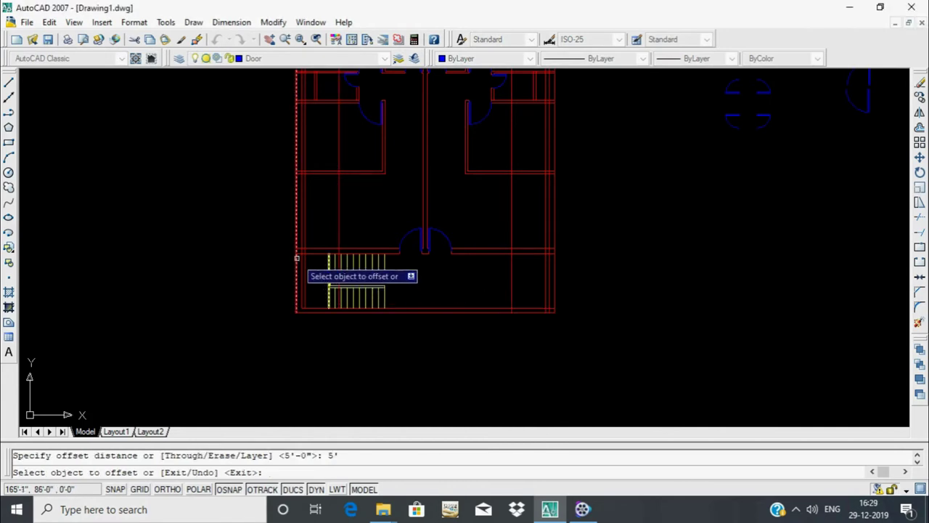
pyautogui.scroll(3, 268, 252)
pyautogui.scroll(-3, 278, 232)
pyautogui.scroll(3, 251, 254)
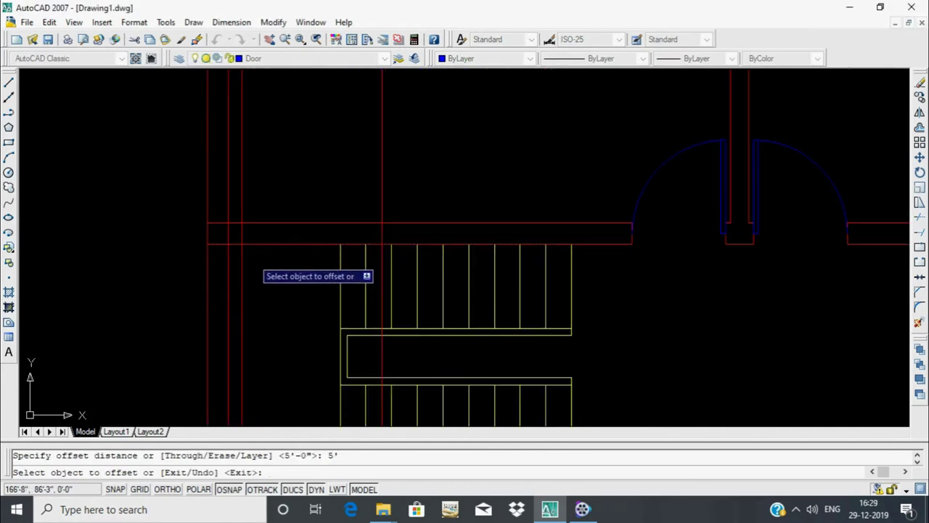
pyautogui.click(227, 254)
pyautogui.click(394, 255)
pyautogui.moveTo(656, 286); pyautogui.dragTo(170, 245, button='middle')
pyautogui.click(766, 212)
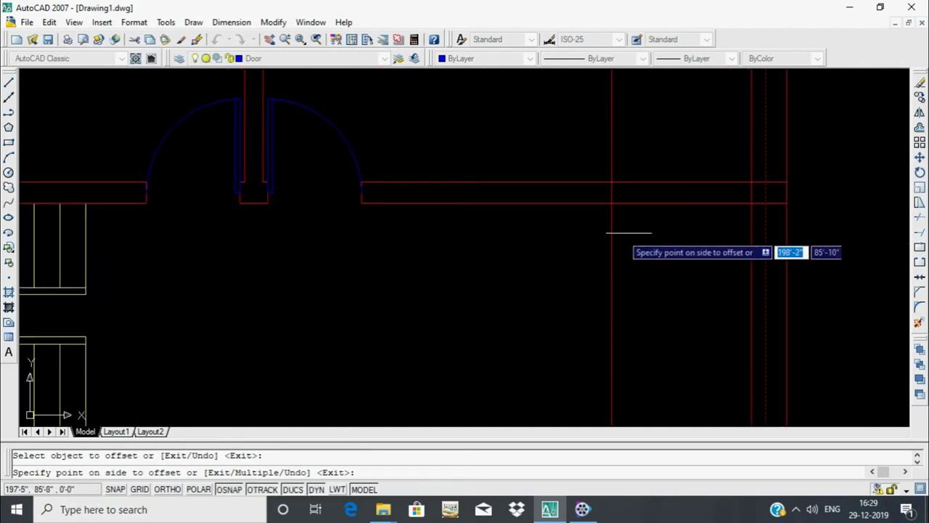
pyautogui.click(631, 234)
pyautogui.scroll(-4, 673, 246)
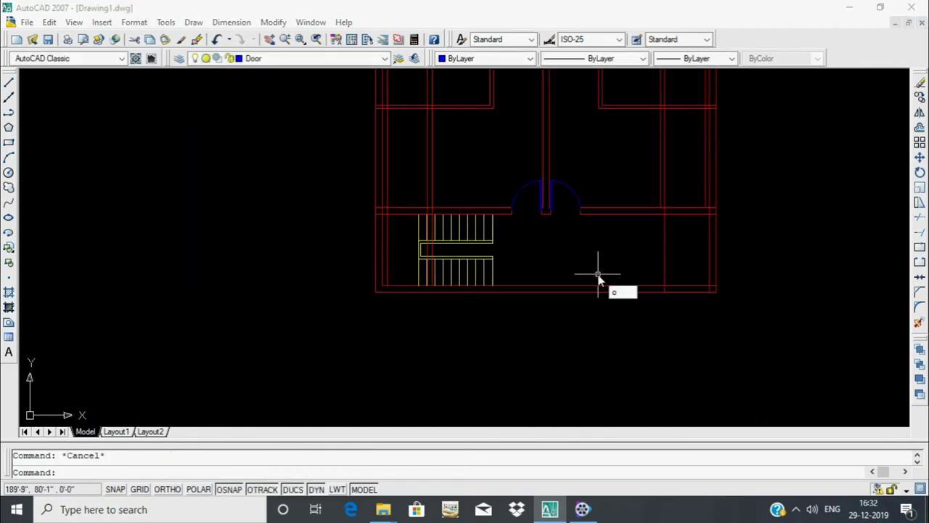
# Offset another vertical wall line to add a parallel line beside it
pyautogui.press('Return')
pyautogui.press('Return')
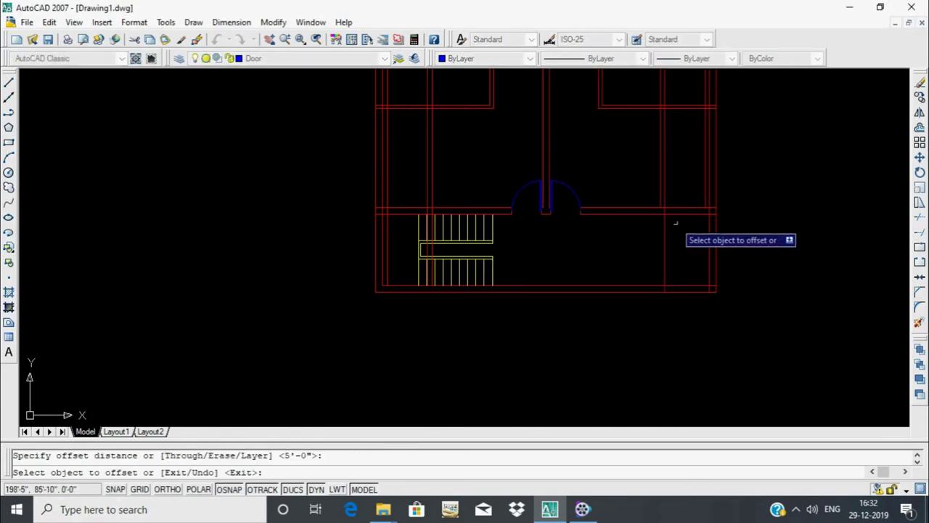
pyautogui.click(664, 216)
pyautogui.click(622, 213)
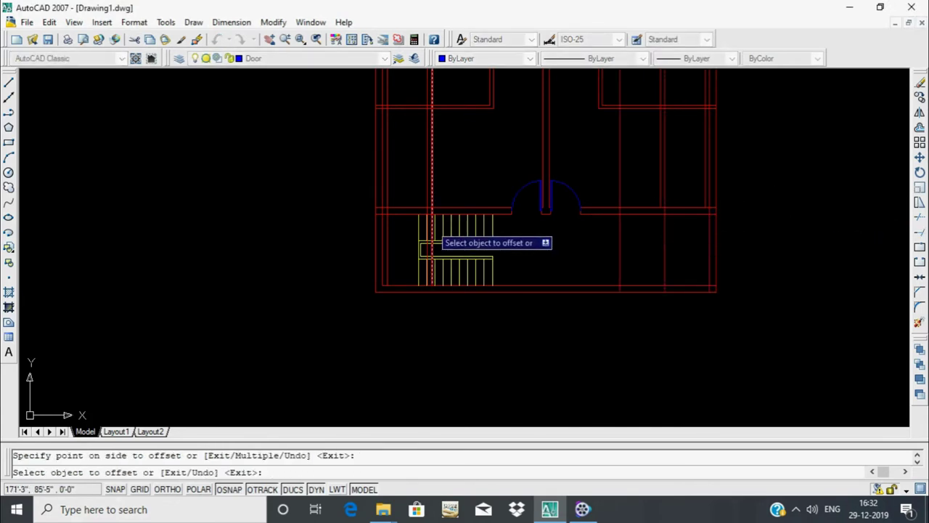
pyautogui.scroll(5, 424, 213)
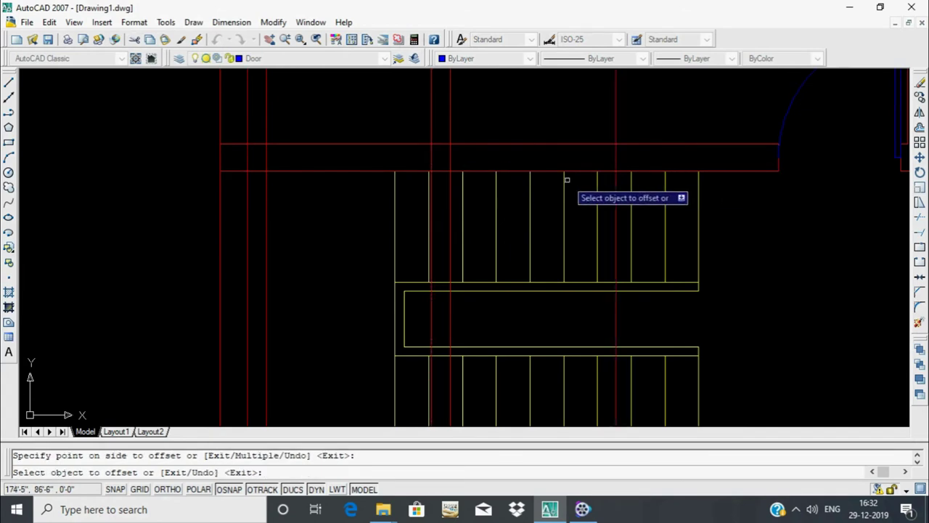
pyautogui.scroll(-3, 551, 203)
# Trim the red lines crossing the stairs and the segments above and below the horizontal wall
pyautogui.press('Escape')
pyautogui.write('tr')
pyautogui.press('Return')
pyautogui.press('Return')
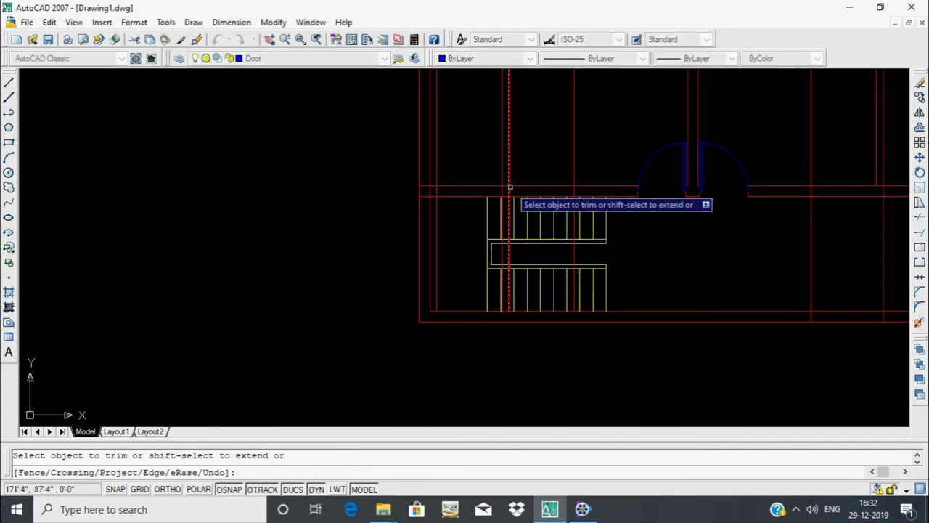
pyautogui.scroll(-2, 653, 232)
pyautogui.scroll(2, 696, 276)
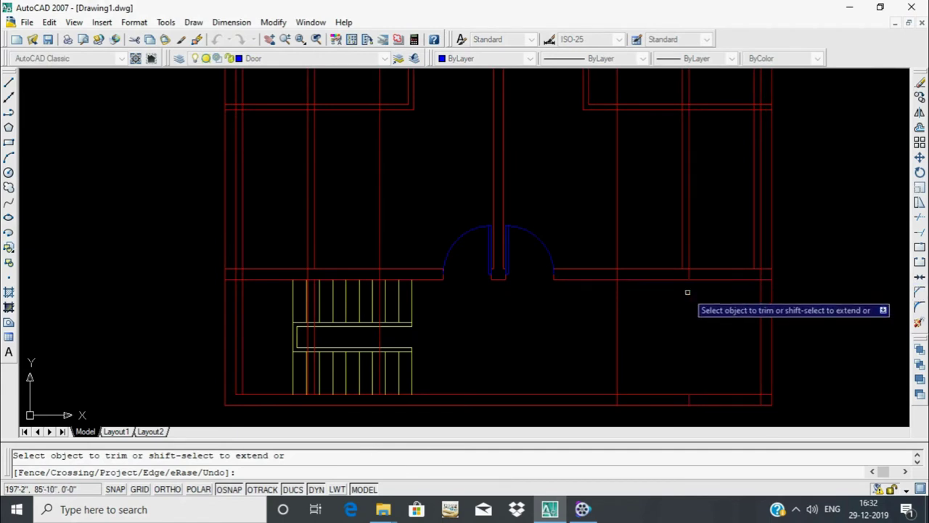
pyautogui.click(689, 257)
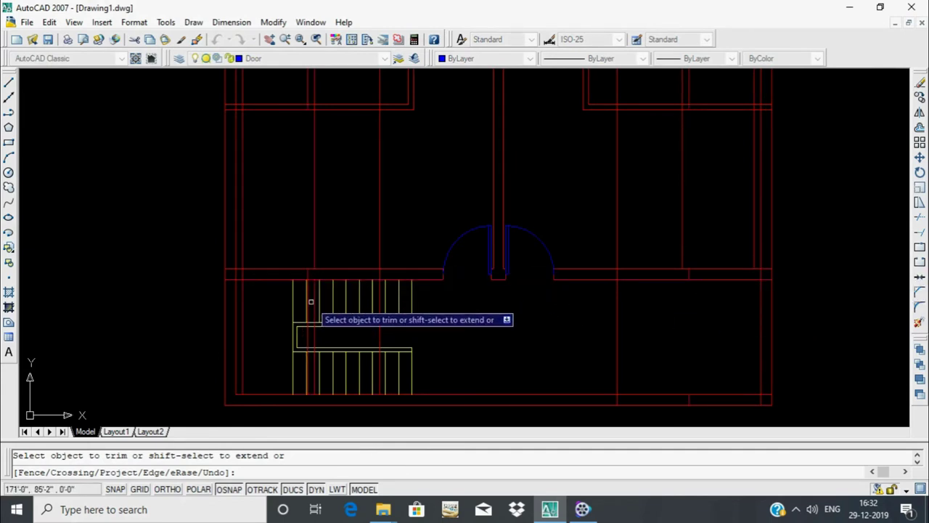
pyautogui.scroll(5, 312, 311)
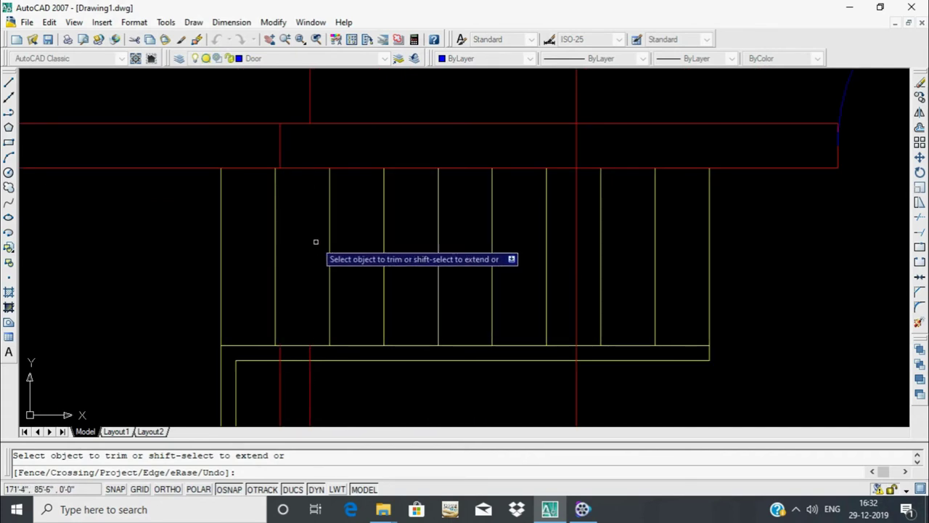
pyautogui.scroll(-3, 316, 243)
pyautogui.scroll(-1, 407, 254)
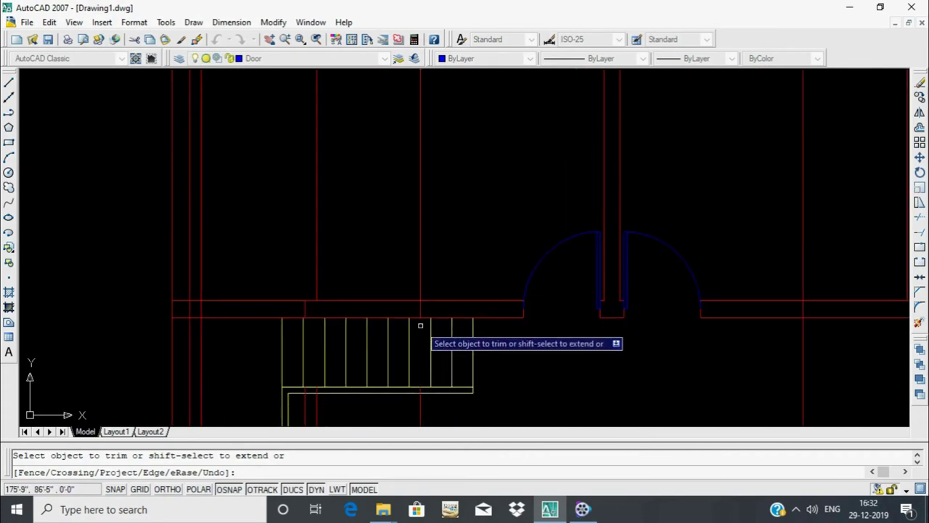
pyautogui.click(420, 325)
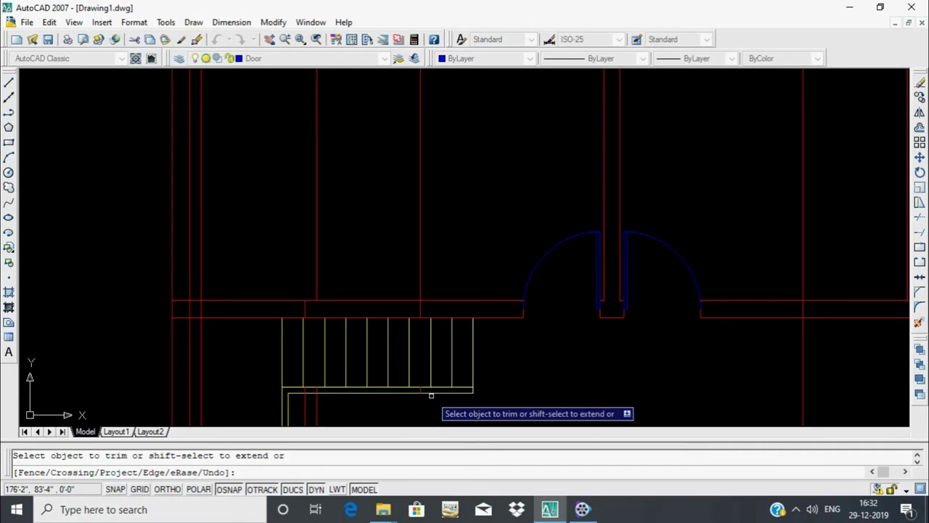
pyautogui.scroll(4, 431, 395)
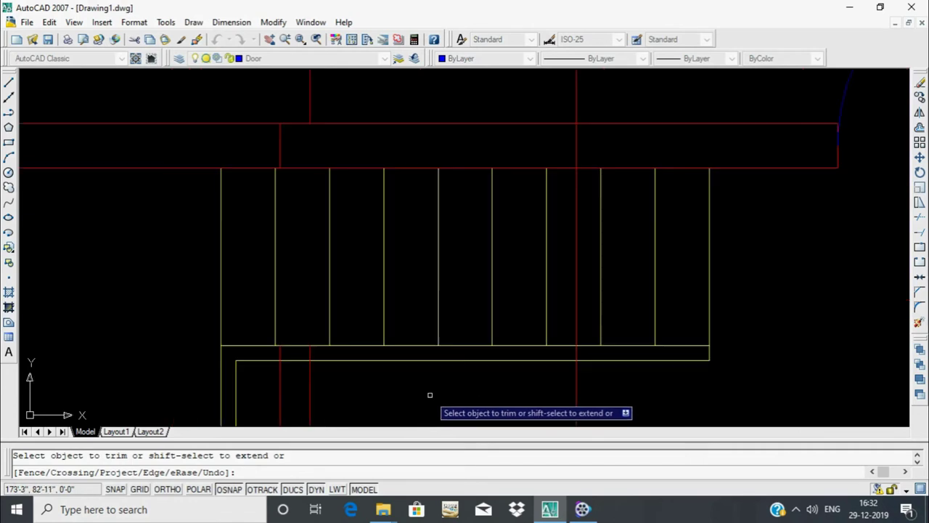
pyautogui.click(574, 380)
pyautogui.scroll(-2, 580, 250)
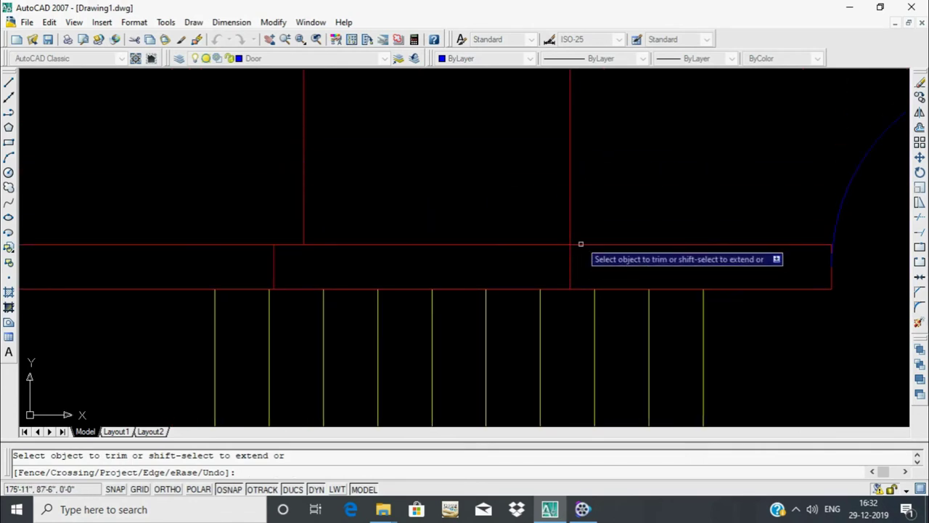
pyautogui.scroll(-2, 584, 241)
pyautogui.scroll(-2, 624, 254)
pyautogui.click(633, 258)
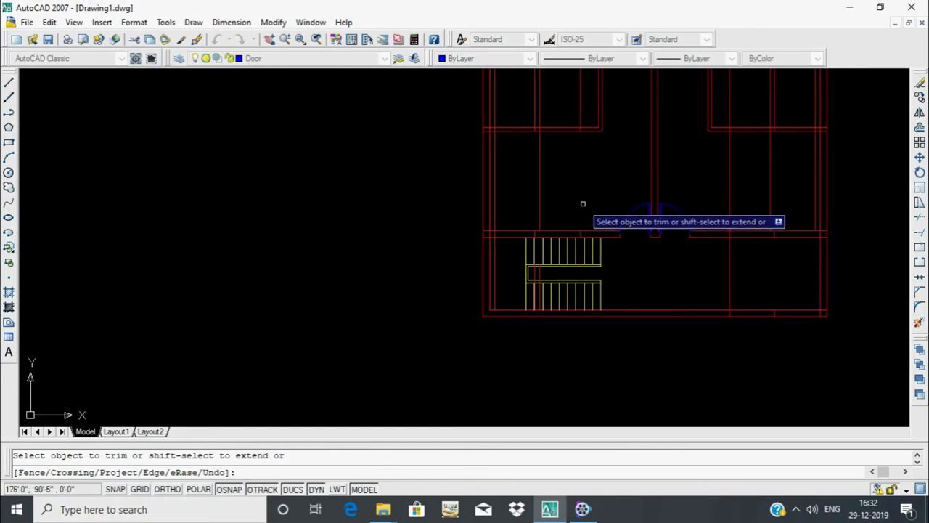
pyautogui.scroll(-3, 583, 204)
pyautogui.scroll(2, 627, 264)
pyautogui.scroll(5, 562, 198)
pyautogui.click(498, 222)
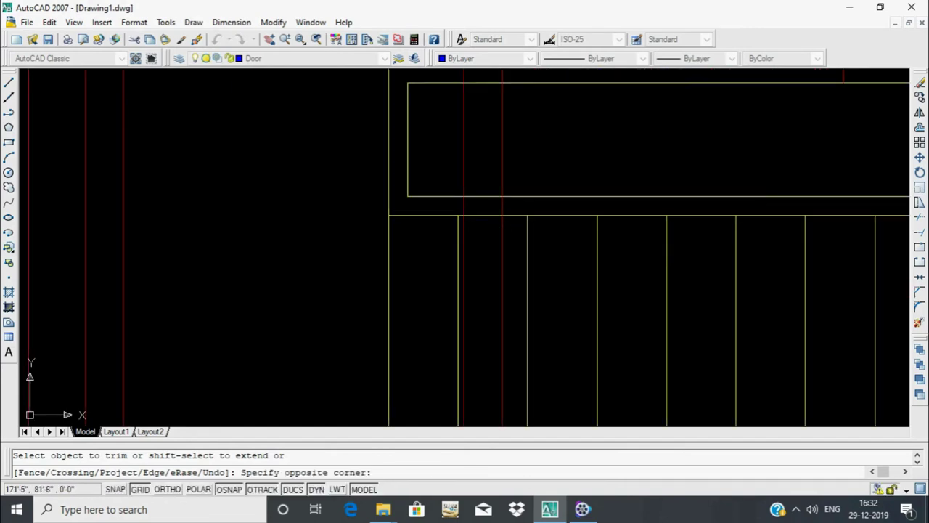
pyautogui.click(516, 263)
pyautogui.scroll(5, 475, 185)
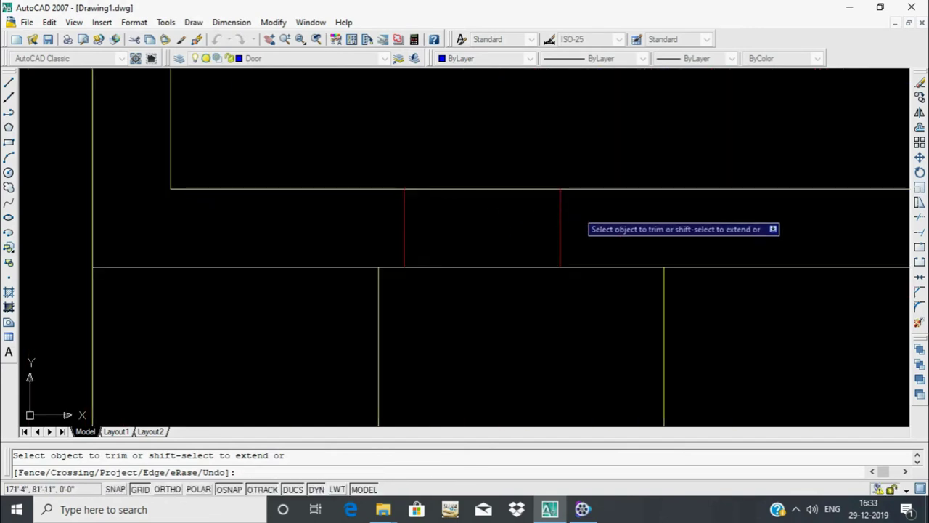
# Erase four leftover wall pieces using the trim command's eRase option
pyautogui.write('r')
pyautogui.press('Return')
pyautogui.click(580, 213)
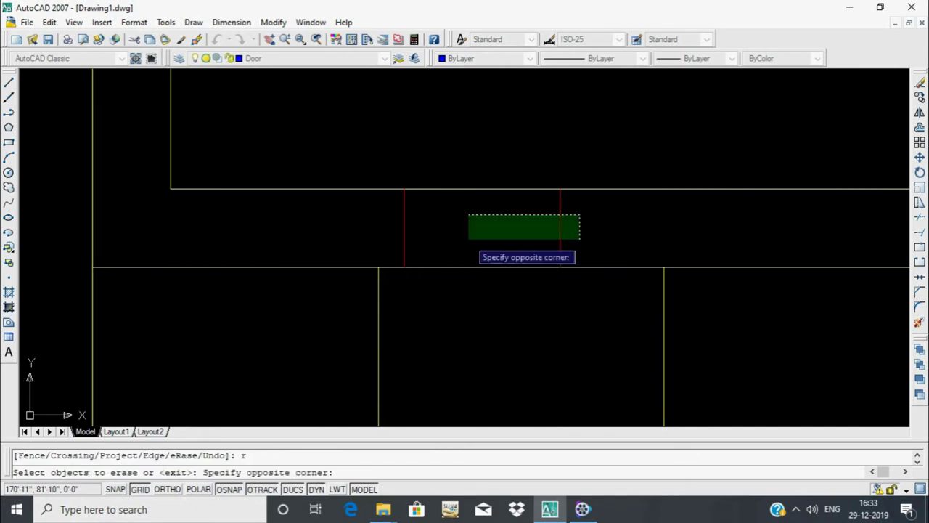
pyautogui.click(469, 239)
pyautogui.scroll(-2, 556, 218)
pyautogui.scroll(2, 586, 169)
pyautogui.click(585, 169)
pyautogui.click(410, 221)
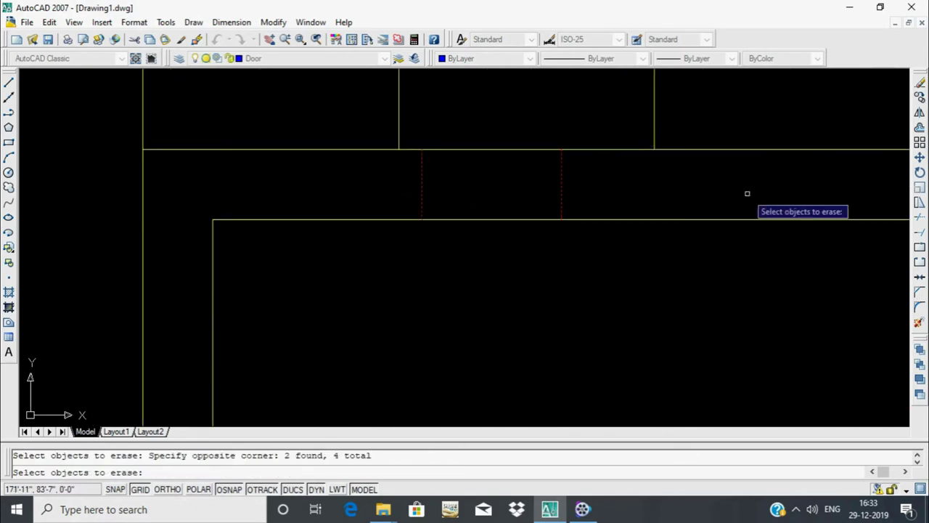
pyautogui.scroll(-2, 747, 193)
pyautogui.scroll(2, 560, 213)
pyautogui.press('Return')
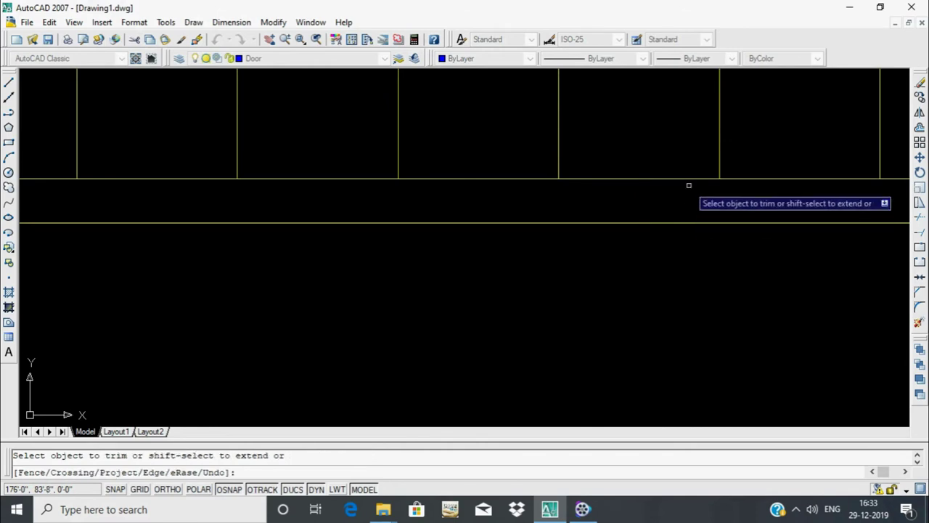
# Trim the vertical red line above and below the wall
pyautogui.scroll(-3, 675, 218)
pyautogui.scroll(-1, 610, 240)
pyautogui.scroll(1, 584, 226)
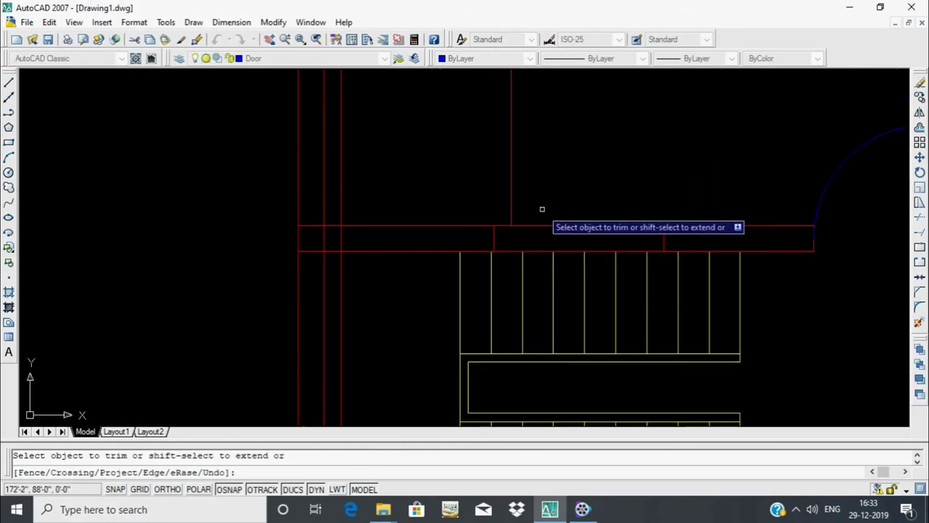
pyautogui.scroll(-2, 542, 208)
pyautogui.scroll(-2, 565, 212)
pyautogui.scroll(4, 569, 162)
pyautogui.scroll(-2, 595, 218)
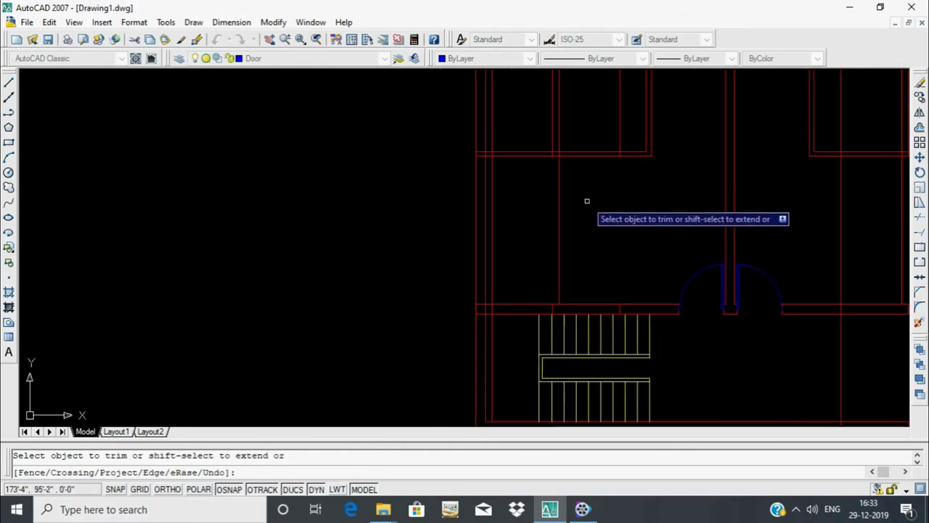
pyautogui.scroll(-3, 586, 232)
pyautogui.scroll(3, 624, 254)
pyautogui.scroll(2, 657, 297)
pyautogui.click(600, 312)
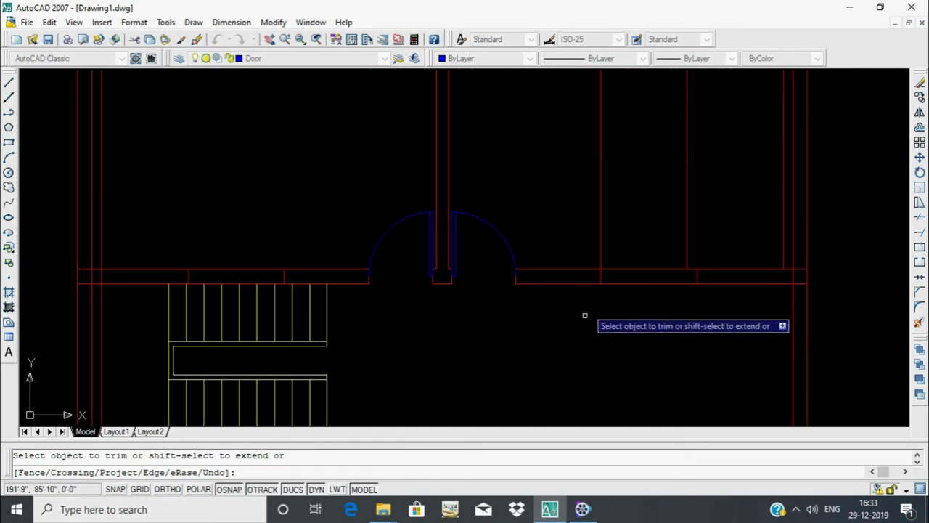
pyautogui.click(600, 232)
# Erase the stray vertical wall line near the door opening and view the whole floor plan
pyautogui.write('r')
pyautogui.press('Return')
pyautogui.click(694, 199)
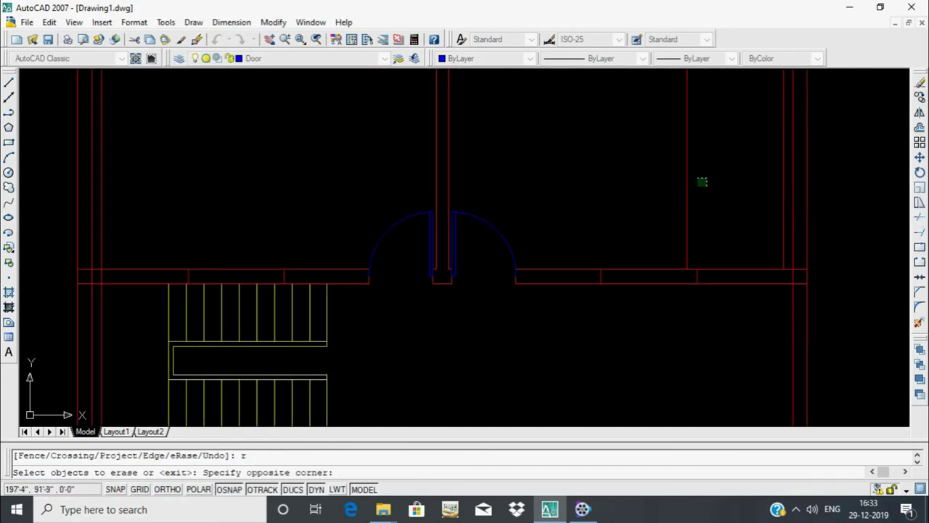
pyautogui.click(682, 189)
pyautogui.scroll(-2, 686, 210)
pyautogui.scroll(-3, 695, 201)
pyautogui.scroll(3, 690, 235)
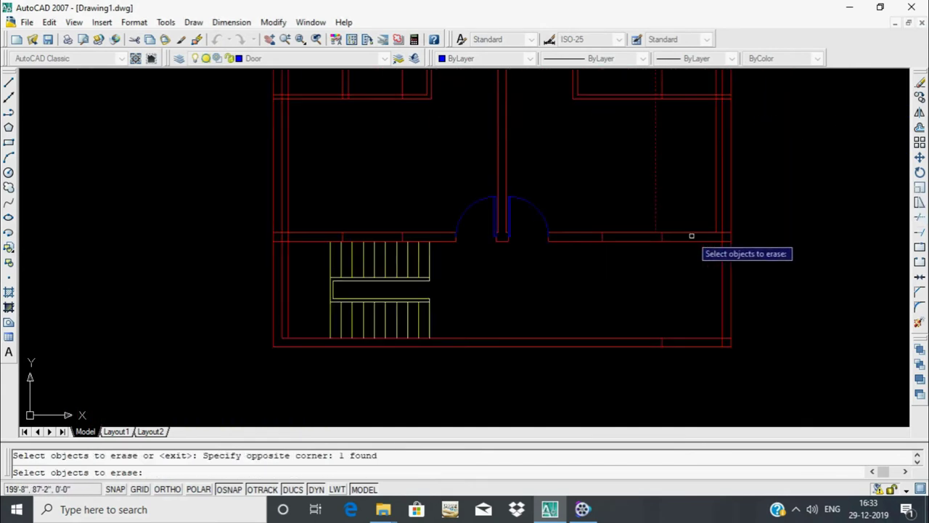
pyautogui.scroll(-1, 690, 193)
pyautogui.moveTo(690, 193); pyautogui.dragTo(678, 289, button='middle')
pyautogui.press('Escape')
# Measure a wall distance near the top doors with DI
pyautogui.scroll(2, 659, 245)
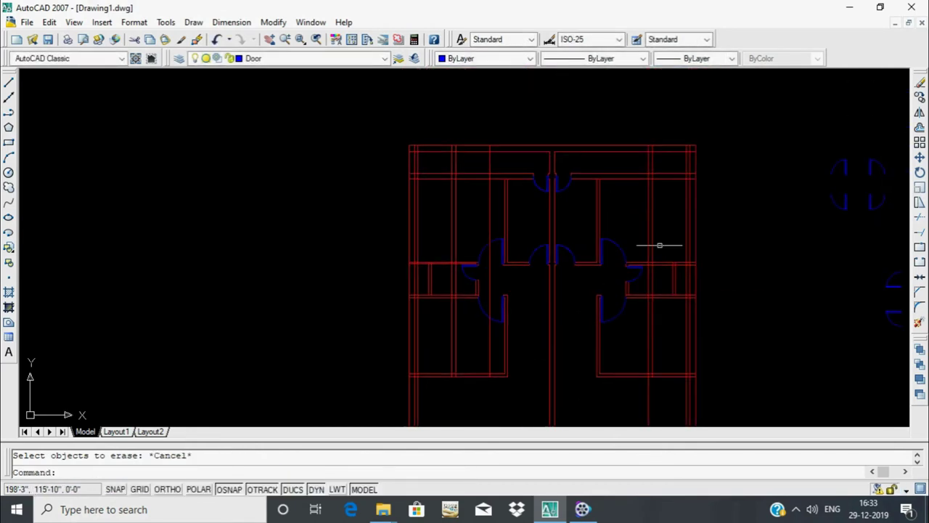
pyautogui.scroll(1, 655, 225)
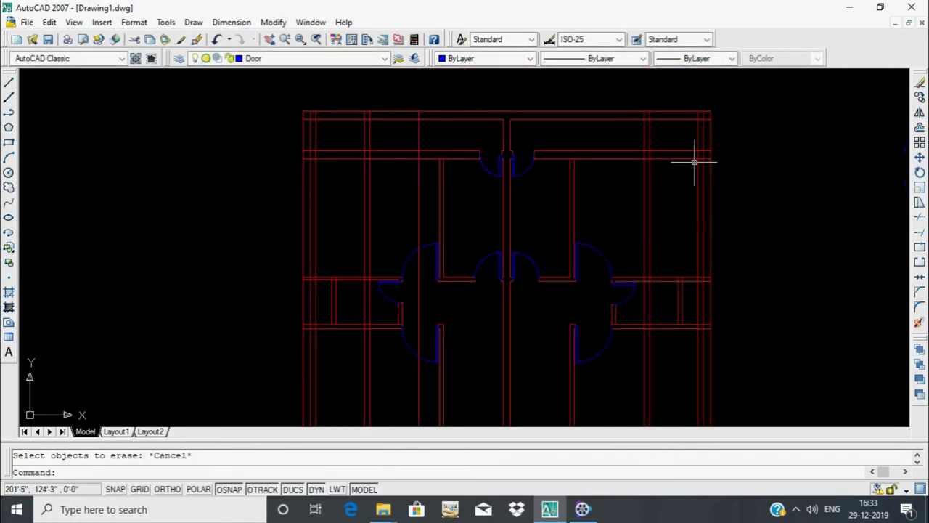
pyautogui.scroll(3, 653, 172)
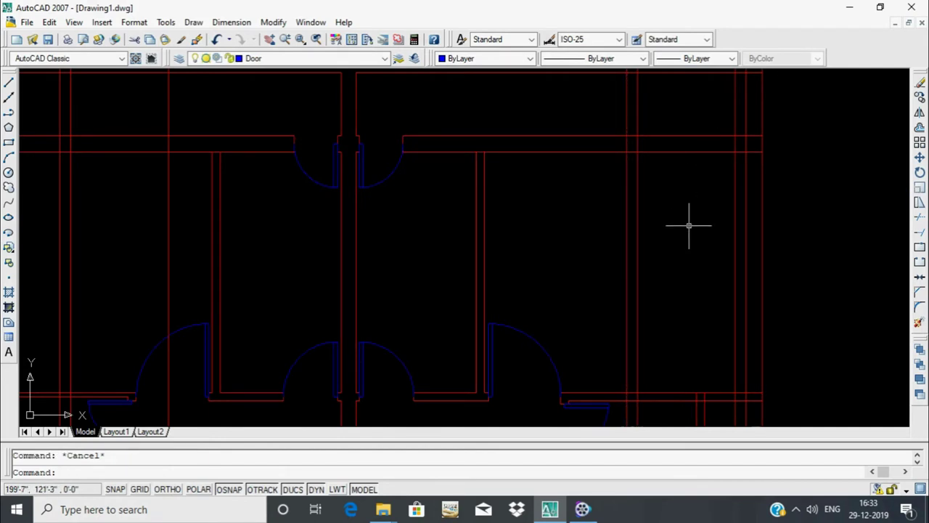
pyautogui.write('di')
pyautogui.press('Return')
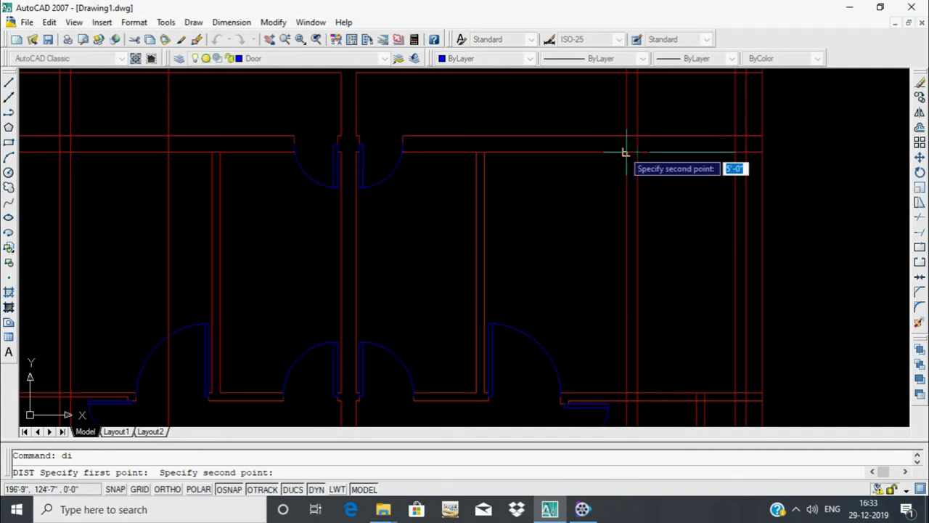
pyautogui.press('Return')
pyautogui.write('tr')
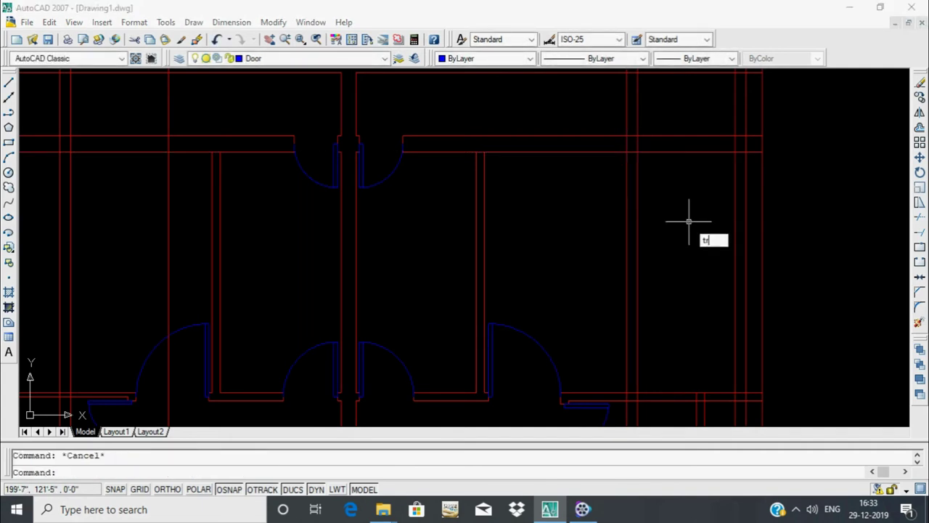
# Trim the vertical red line crossing between the upper walls
pyautogui.press('Return')
pyautogui.press('Return')
pyautogui.click(633, 213)
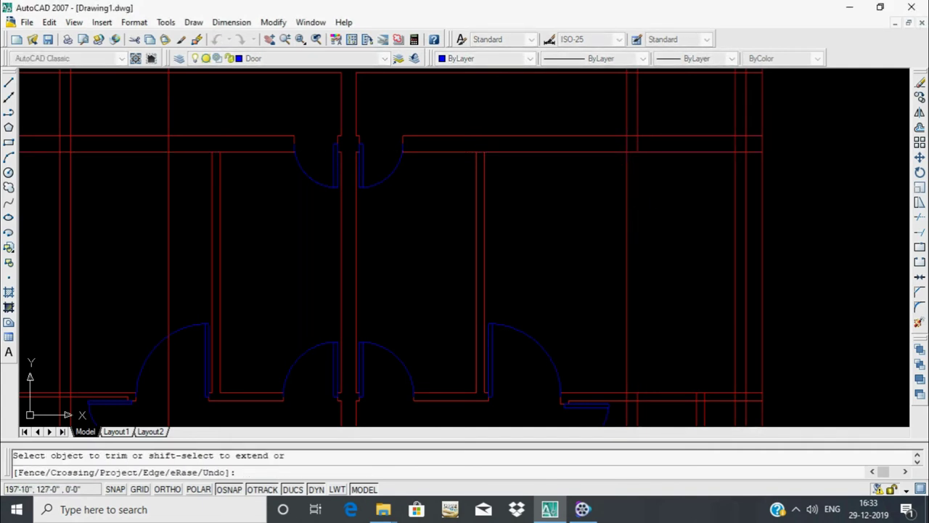
pyautogui.click(633, 120)
pyautogui.scroll(5, 640, 140)
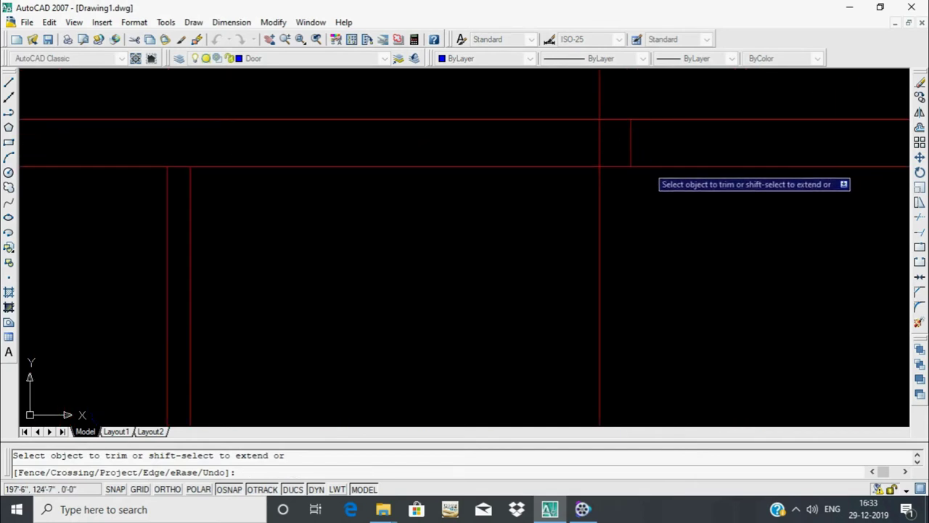
# Erase the leftover dashed segment at the wall junction
pyautogui.write('r')
pyautogui.press('Return')
pyautogui.click(640, 143)
pyautogui.click(631, 160)
pyautogui.press('Return')
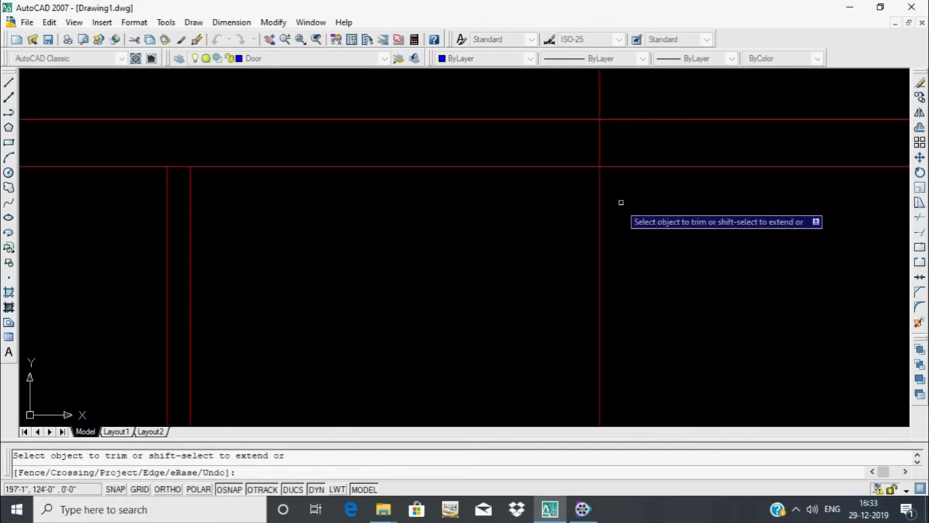
pyautogui.scroll(-5, 610, 181)
pyautogui.scroll(2, 614, 196)
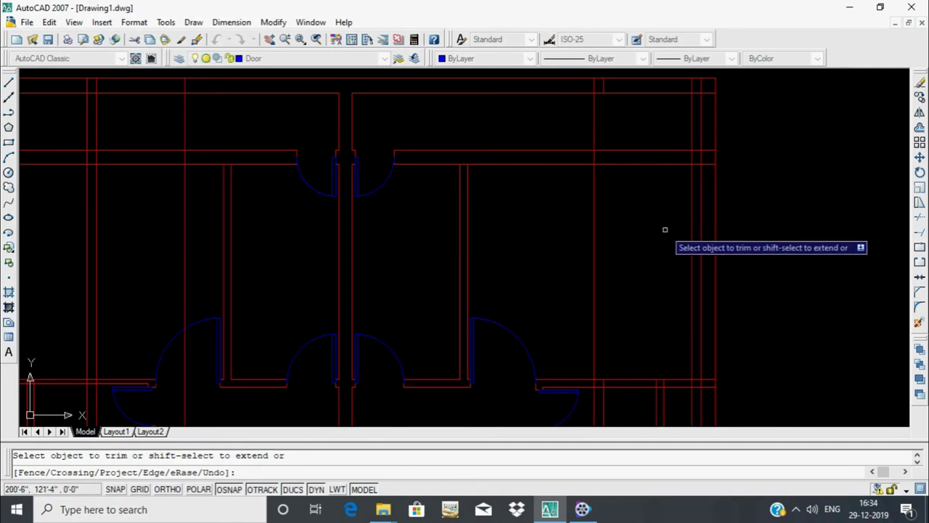
# Trim the remaining vertical wall lines and short stubs below the top wall
pyautogui.click(692, 200)
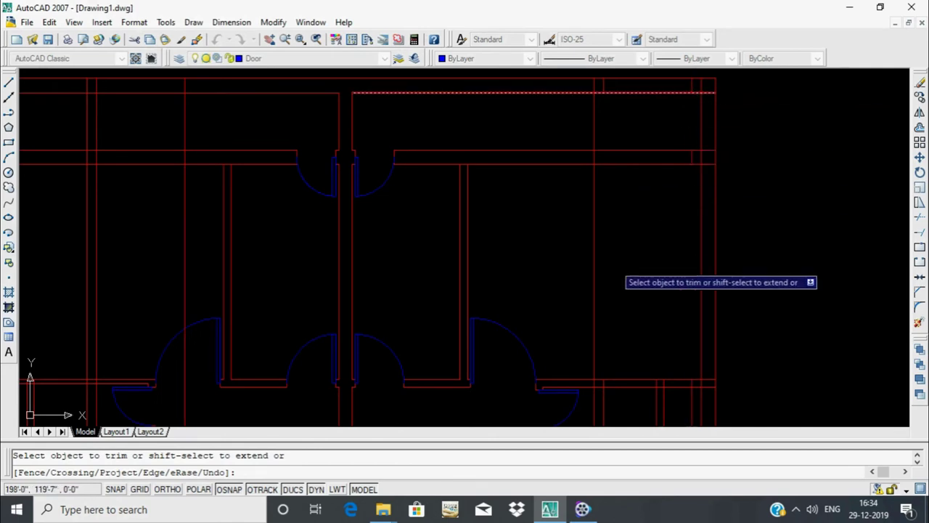
pyautogui.scroll(-2, 801, 230)
pyautogui.scroll(1, 349, 170)
pyautogui.scroll(1, 368, 211)
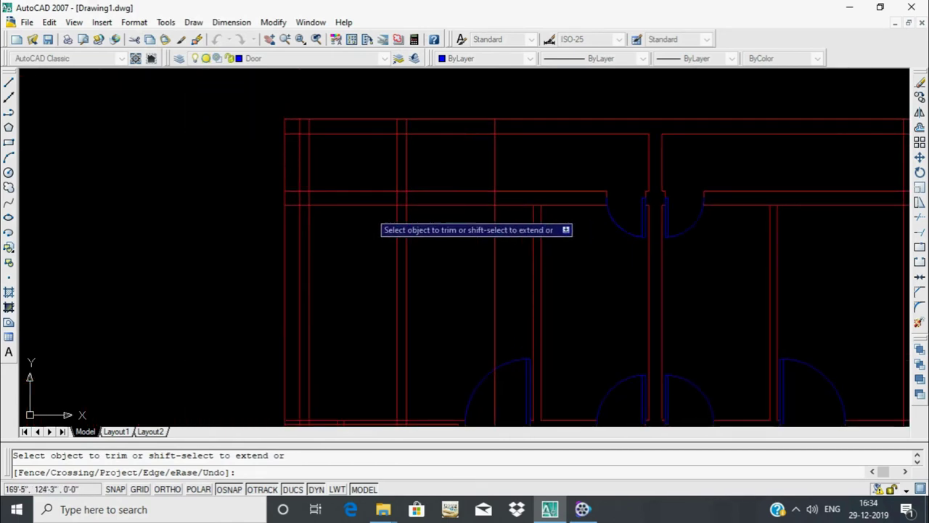
pyautogui.click(396, 182)
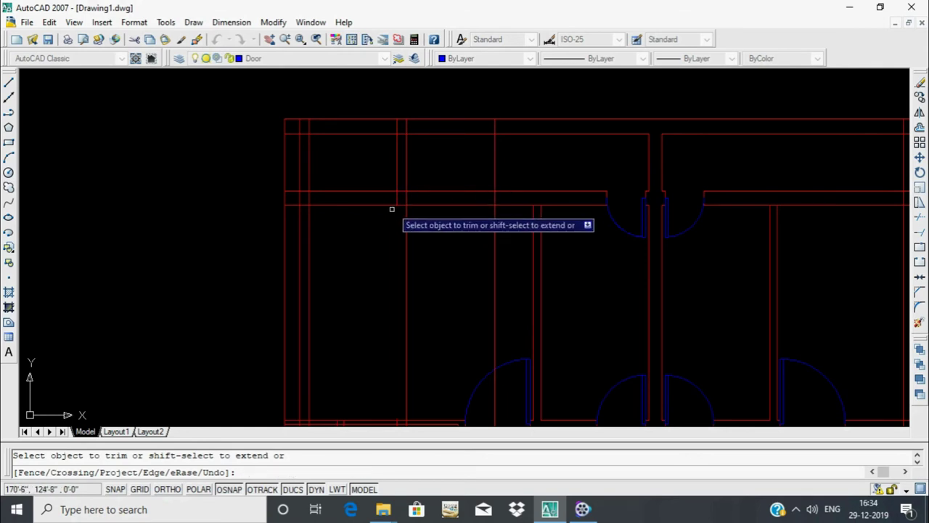
pyautogui.click(393, 200)
pyautogui.click(357, 263)
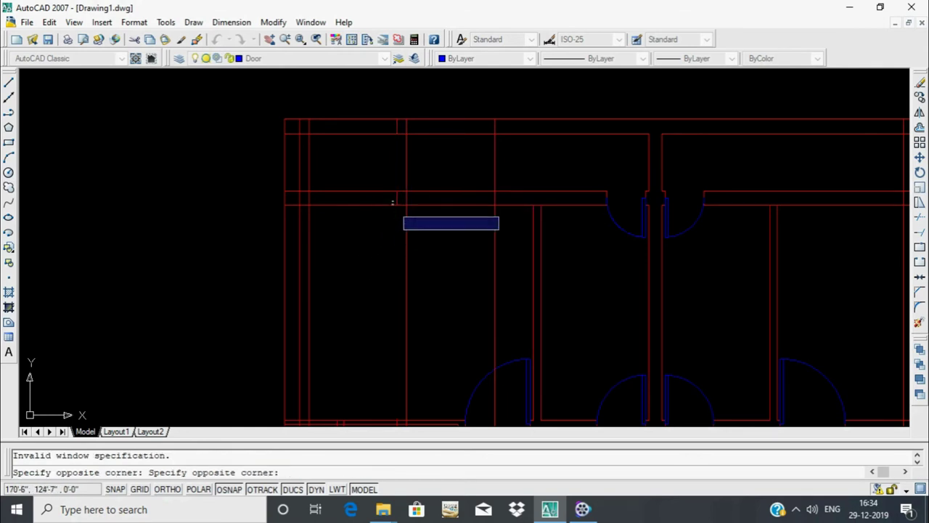
pyautogui.click(396, 195)
pyautogui.scroll(3, 398, 207)
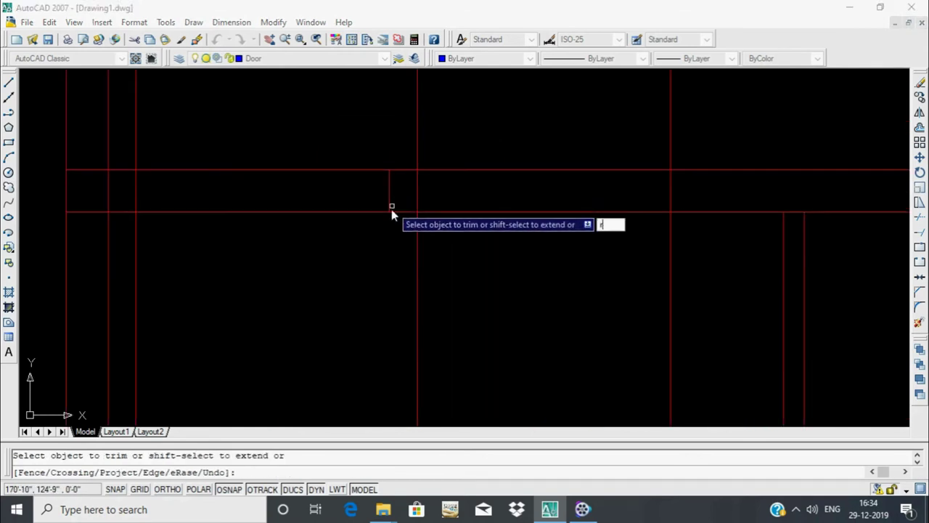
pyautogui.click(397, 187)
pyautogui.click(404, 195)
pyautogui.scroll(-2, 405, 194)
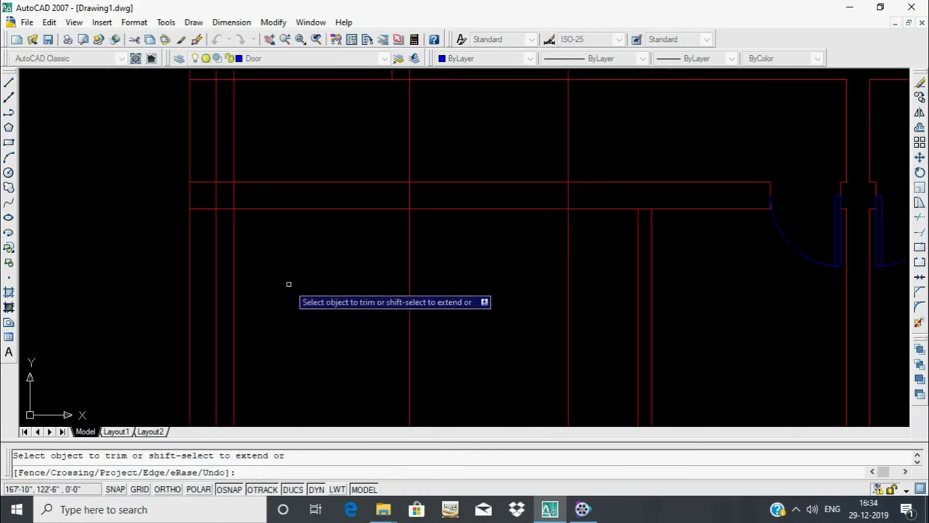
# End trimming, then start and cancel a DI distance measurement
pyautogui.press('Escape')
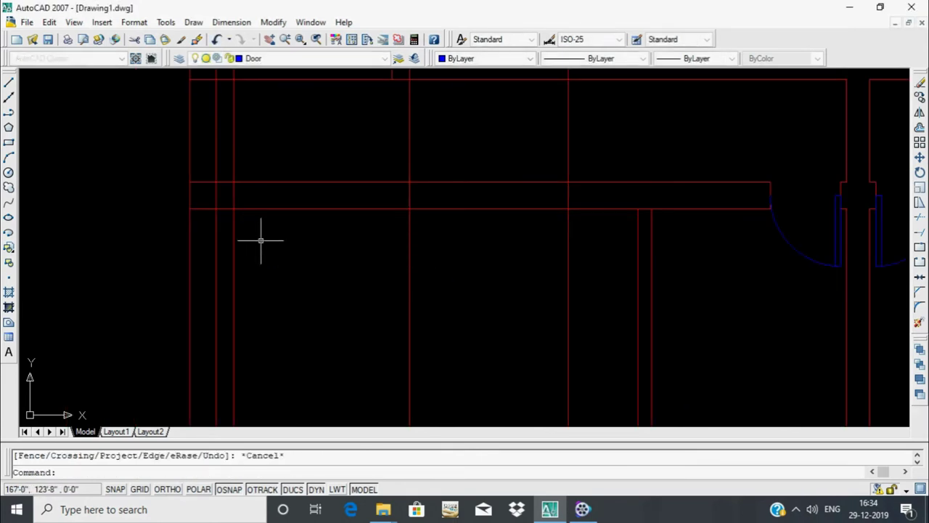
pyautogui.write('di')
pyautogui.press('Return')
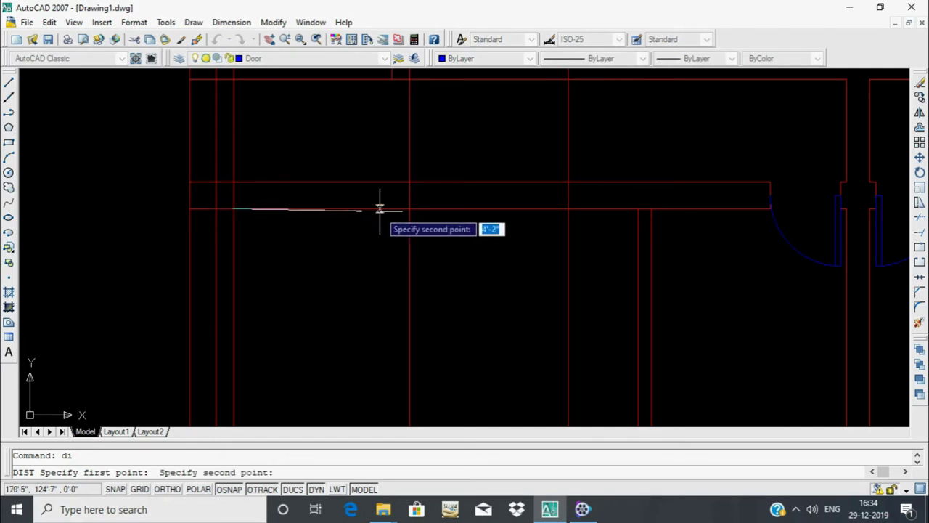
pyautogui.press('Escape')
pyautogui.scroll(-4, 346, 298)
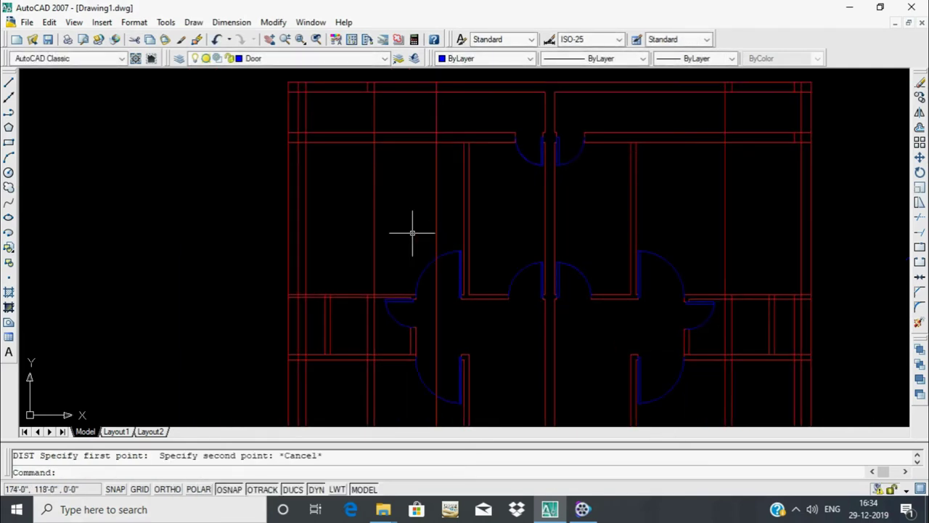
pyautogui.write('tr')
# Trim the wall lines caught in a crossing selection along the top wall
pyautogui.press('Return')
pyautogui.press('Return')
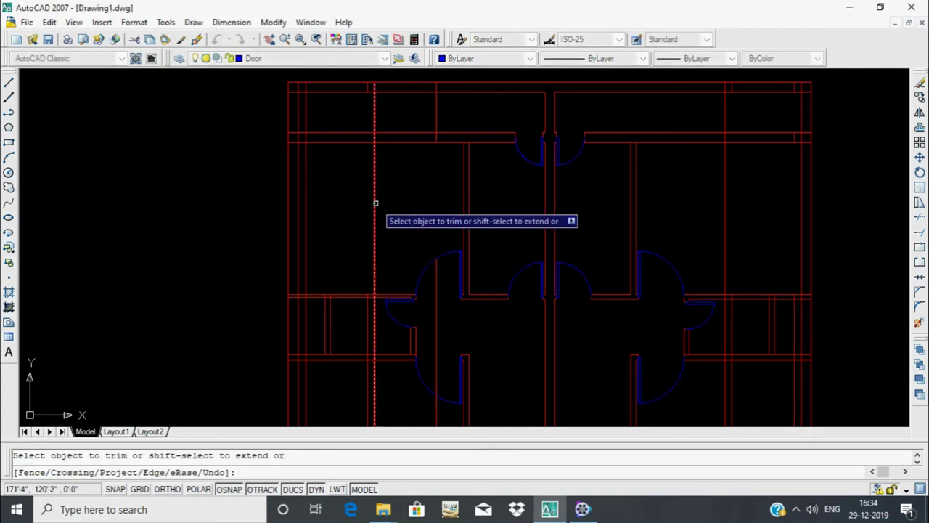
pyautogui.click(446, 107)
pyautogui.click(364, 120)
pyautogui.scroll(2, 425, 91)
pyautogui.scroll(-5, 570, 255)
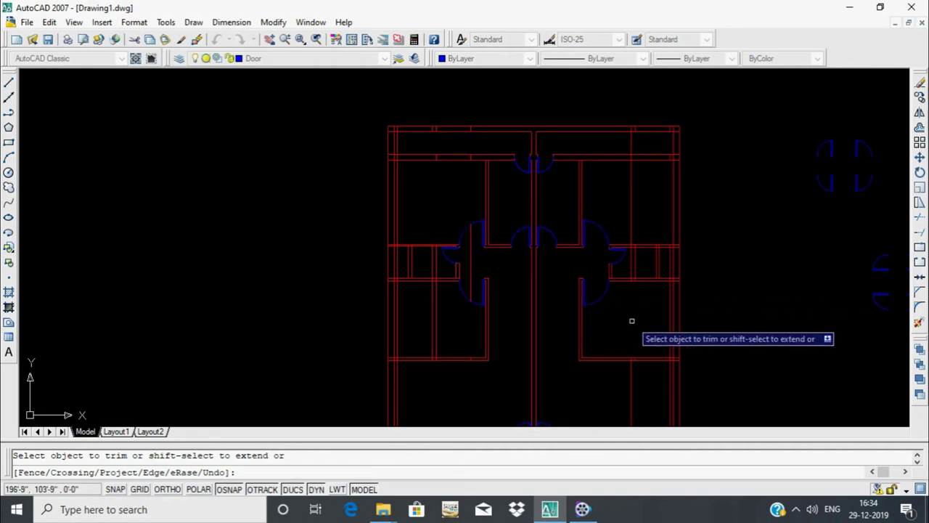
# Erase the stray vertical wall line inside the left door arc
pyautogui.moveTo(630, 319); pyautogui.dragTo(649, 242, button='middle')
pyautogui.scroll(3, 613, 268)
pyautogui.scroll(2, 639, 241)
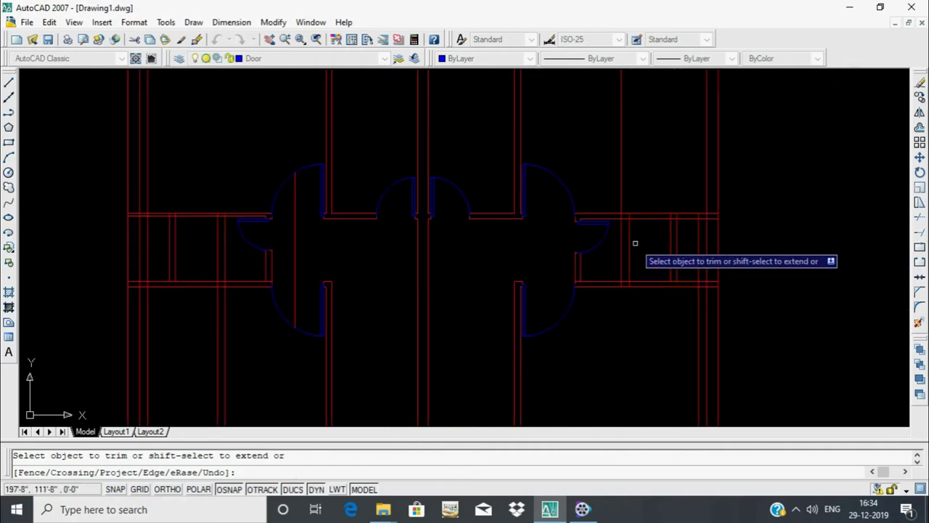
pyautogui.scroll(-3, 644, 182)
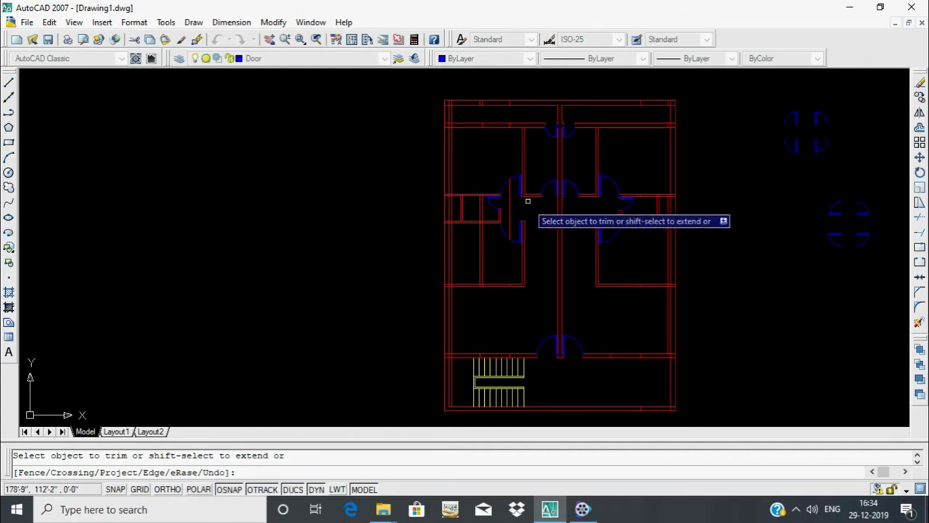
pyautogui.scroll(3, 527, 197)
pyautogui.click(501, 219)
pyautogui.click(482, 217)
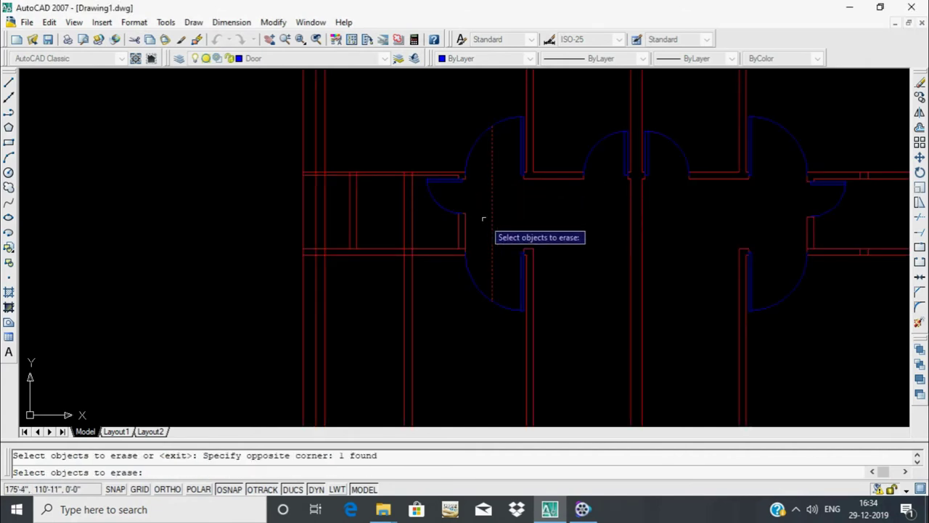
pyautogui.press('Return')
# Trim the last lines near the doorway, recentre on the upper rooms, and end trimming
pyautogui.scroll(-2, 425, 210)
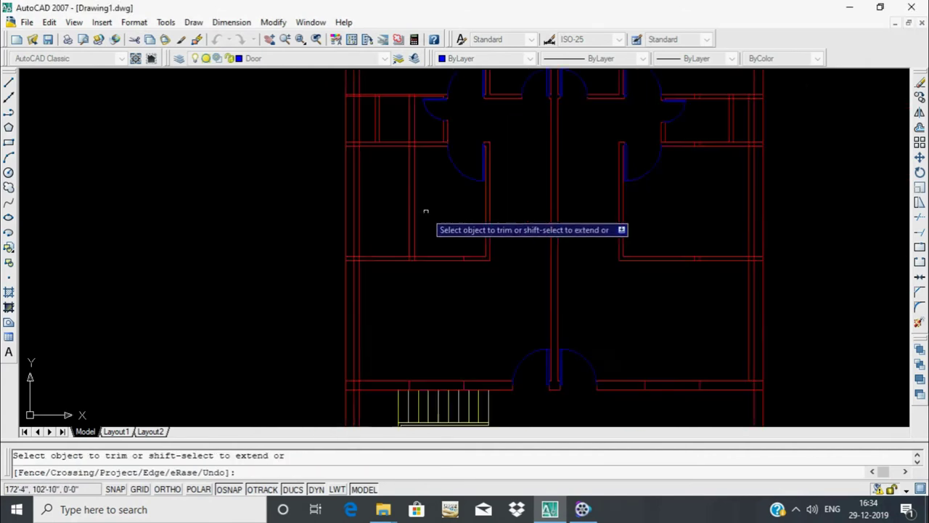
pyautogui.scroll(-1, 447, 232)
pyautogui.scroll(3, 419, 145)
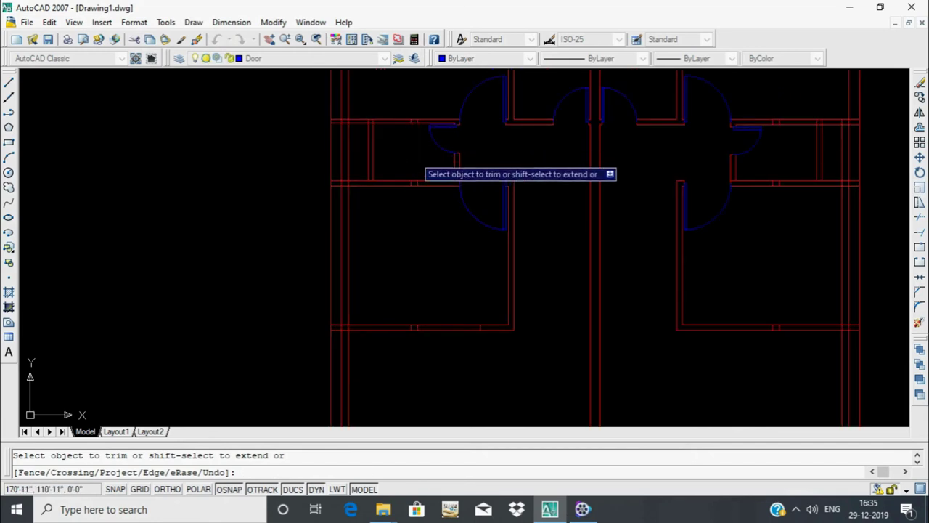
pyautogui.scroll(-3, 414, 156)
pyautogui.scroll(3, 402, 213)
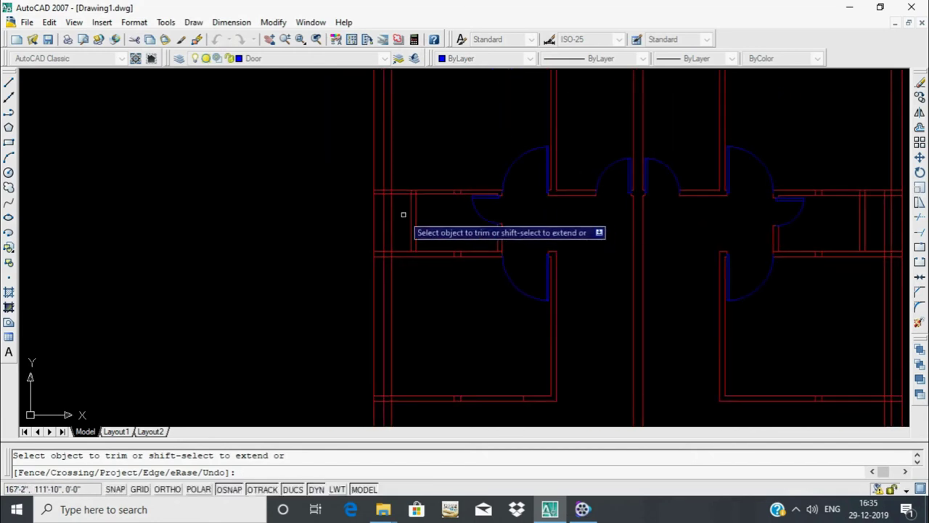
pyautogui.click(401, 281)
pyautogui.scroll(-3, 440, 292)
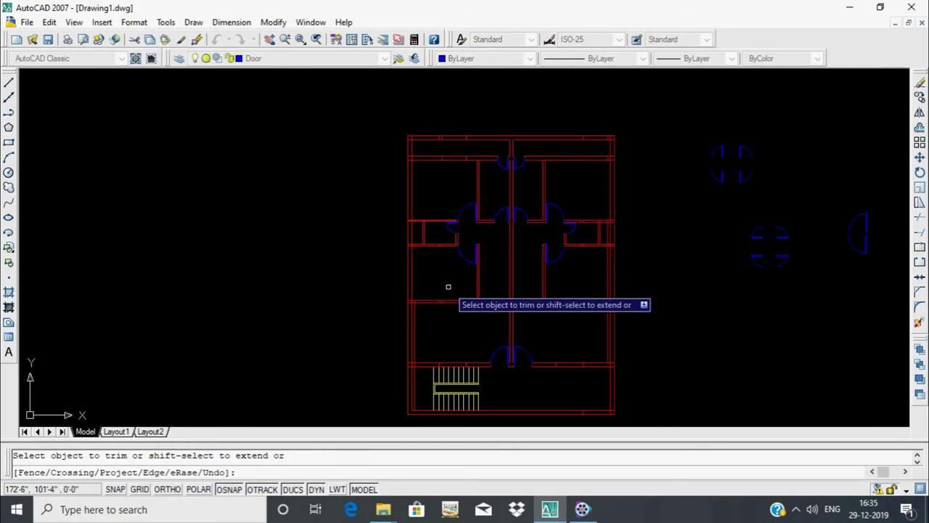
pyautogui.scroll(5, 448, 287)
pyautogui.moveTo(448, 286); pyautogui.dragTo(453, 446, button='middle')
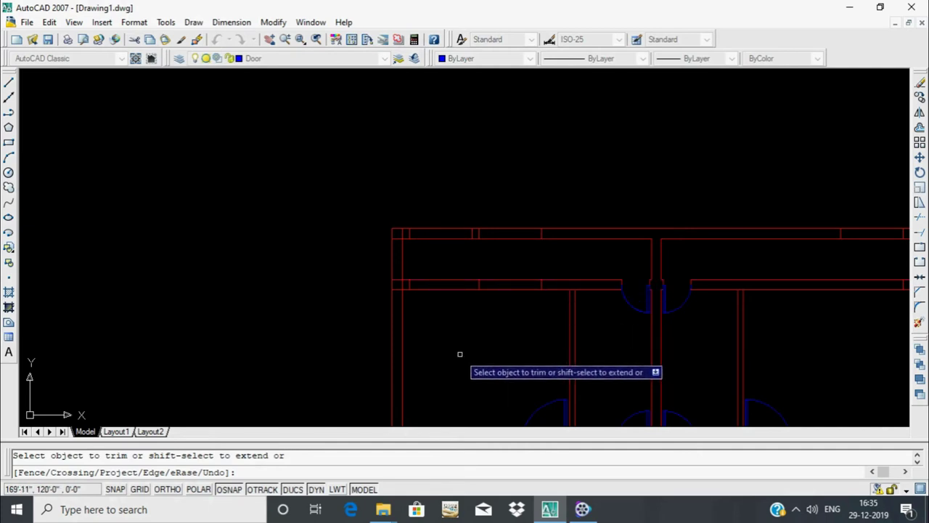
pyautogui.moveTo(460, 352); pyautogui.dragTo(440, 213, button='middle')
pyautogui.scroll(-5, 418, 323)
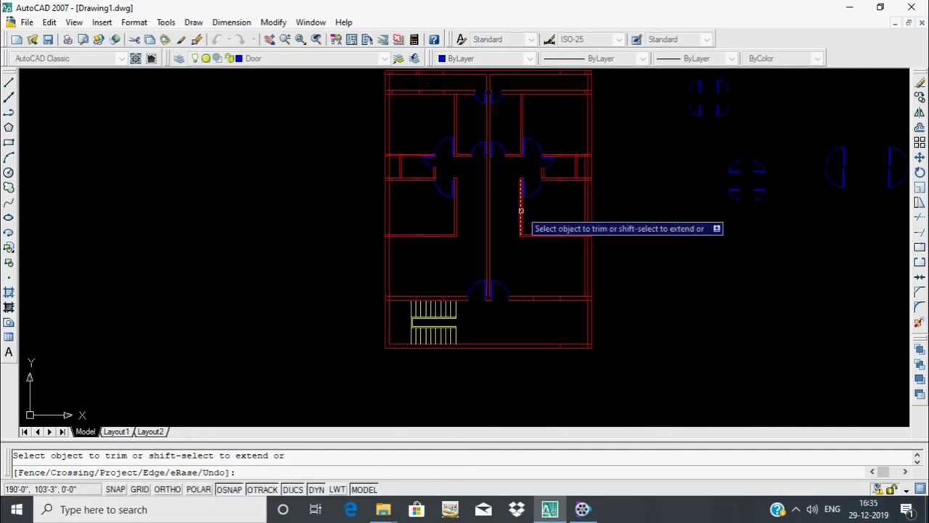
pyautogui.moveTo(517, 153); pyautogui.dragTo(567, 225, button='middle')
pyautogui.scroll(1, 593, 221)
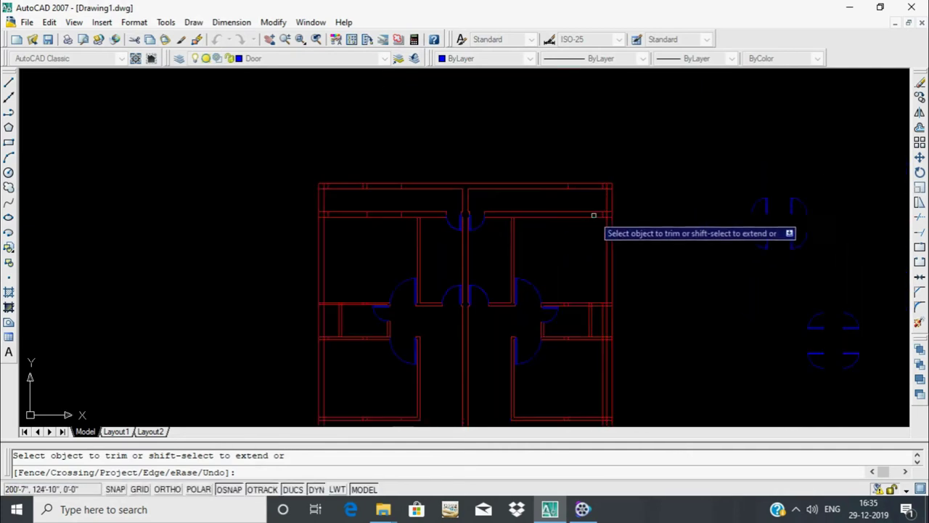
pyautogui.scroll(2, 603, 231)
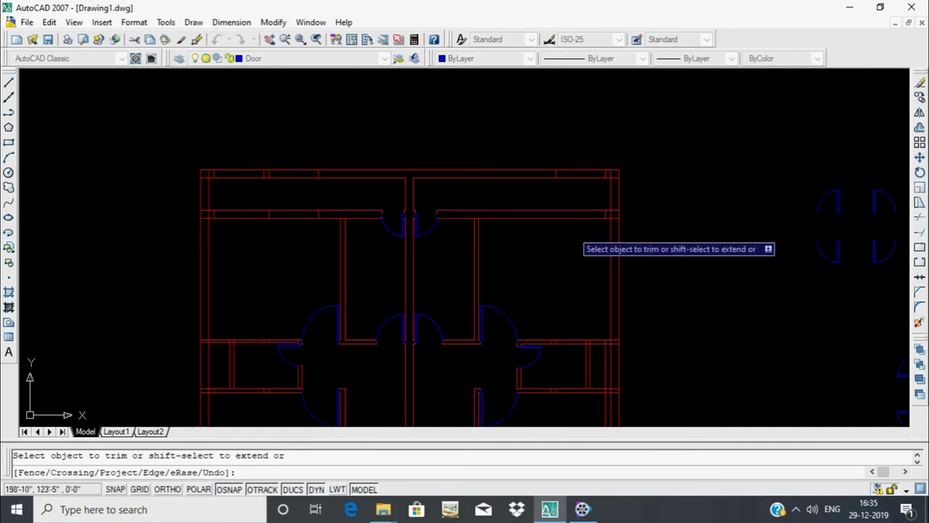
pyautogui.scroll(2, 597, 228)
pyautogui.press('Escape')
pyautogui.write('o')
pyautogui.press('Return')
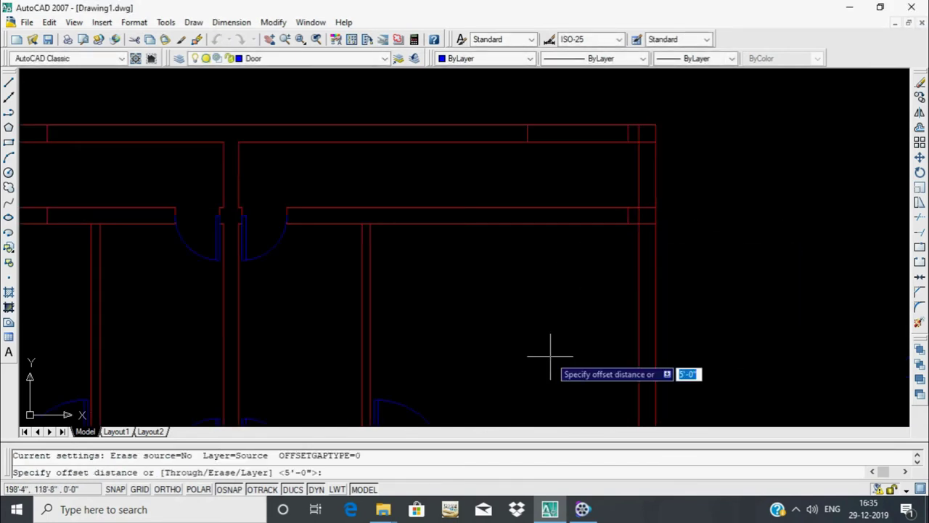
pyautogui.click(628, 224)
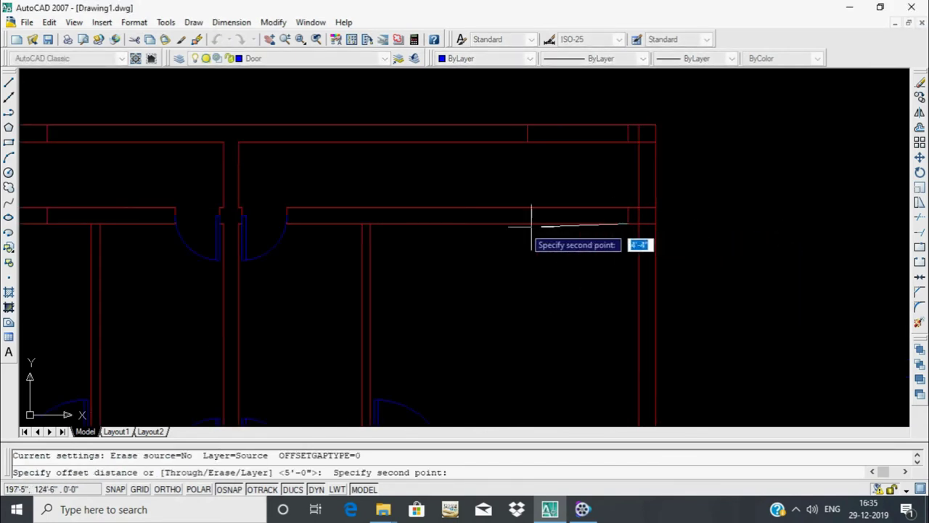
pyautogui.click(577, 283)
pyautogui.press('Escape')
pyautogui.write('o')
pyautogui.press('Return')
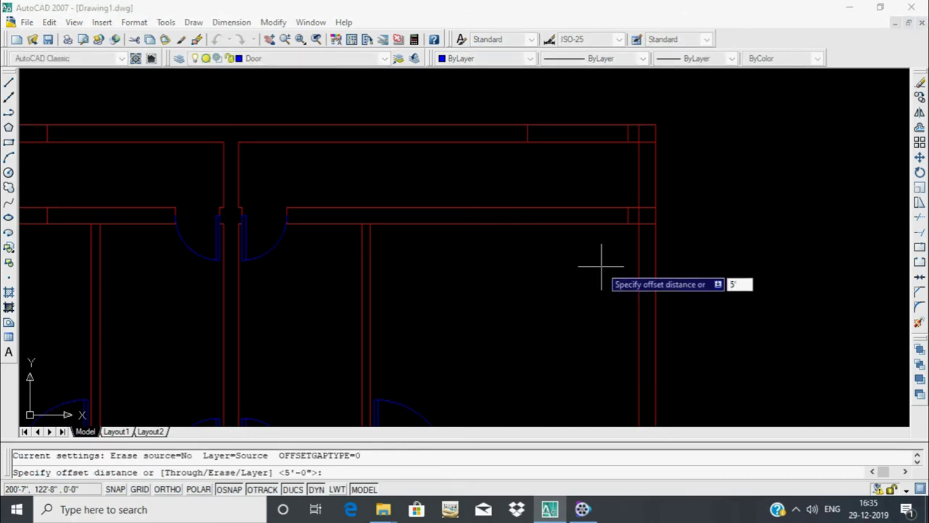
pyautogui.press('Return')
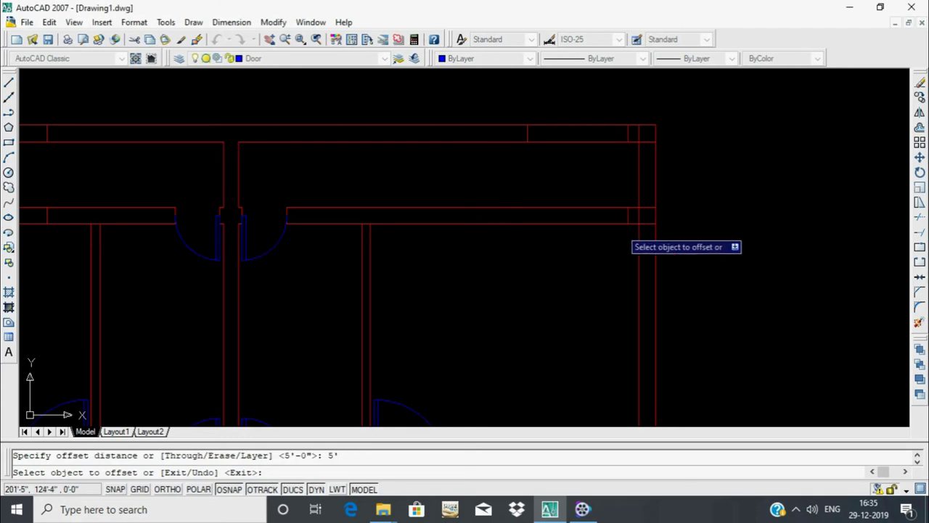
pyautogui.click(629, 214)
pyautogui.click(446, 240)
pyautogui.scroll(-1, 538, 141)
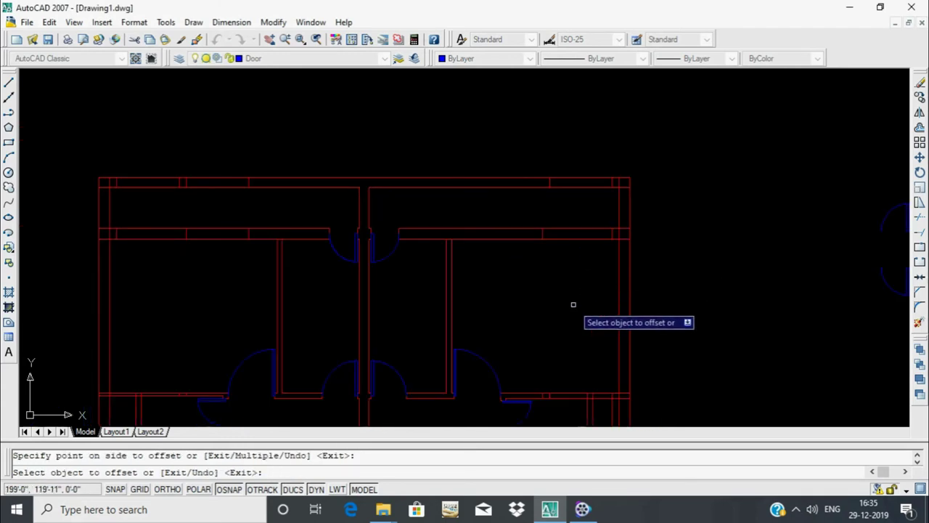
pyautogui.scroll(-1, 571, 300)
pyautogui.click(672, 185)
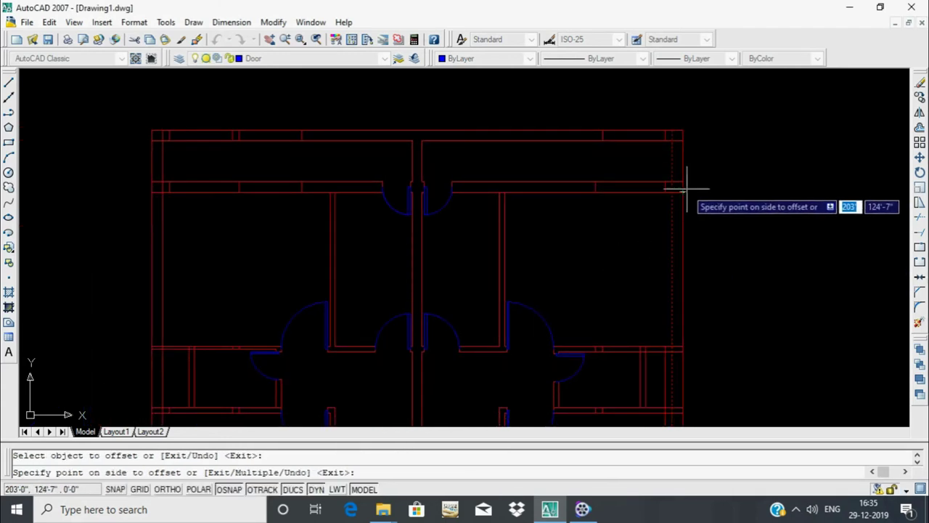
pyautogui.press('Escape')
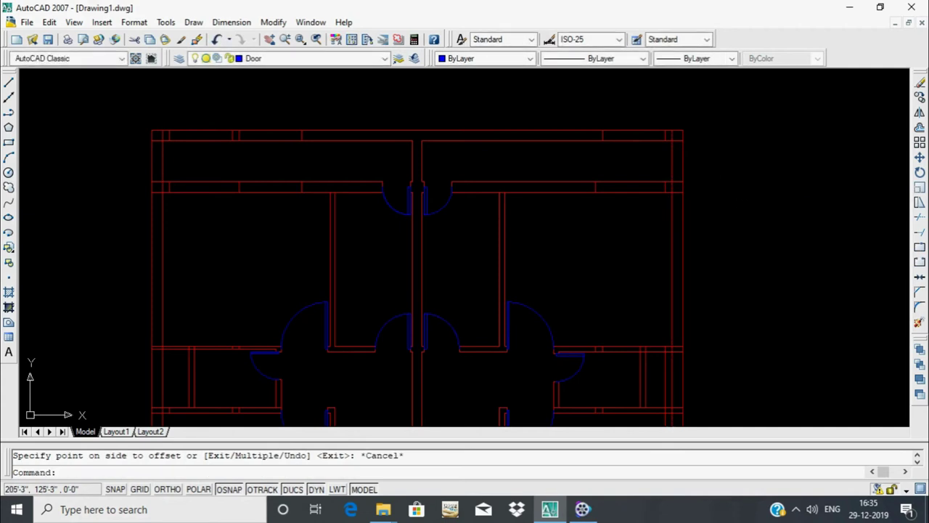
pyautogui.scroll(-1, 713, 184)
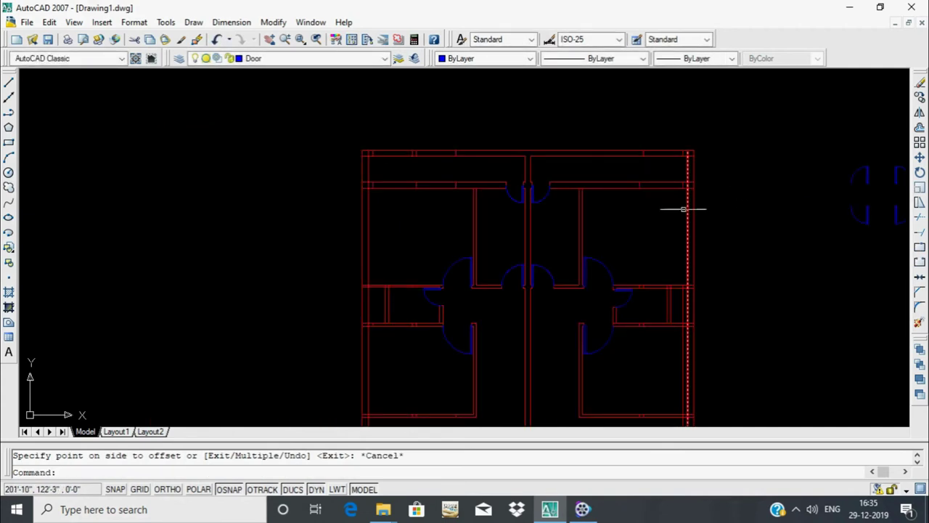
pyautogui.scroll(-1, 683, 209)
pyautogui.scroll(1, 639, 312)
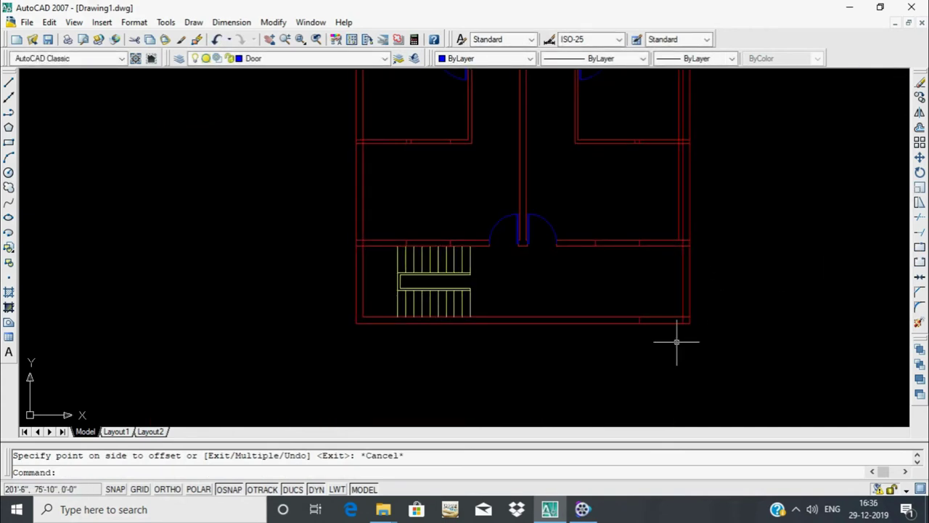
pyautogui.scroll(2, 626, 317)
pyautogui.scroll(-1, 722, 270)
pyautogui.press('Escape')
pyautogui.scroll(-2, 653, 240)
pyautogui.scroll(-2, 583, 209)
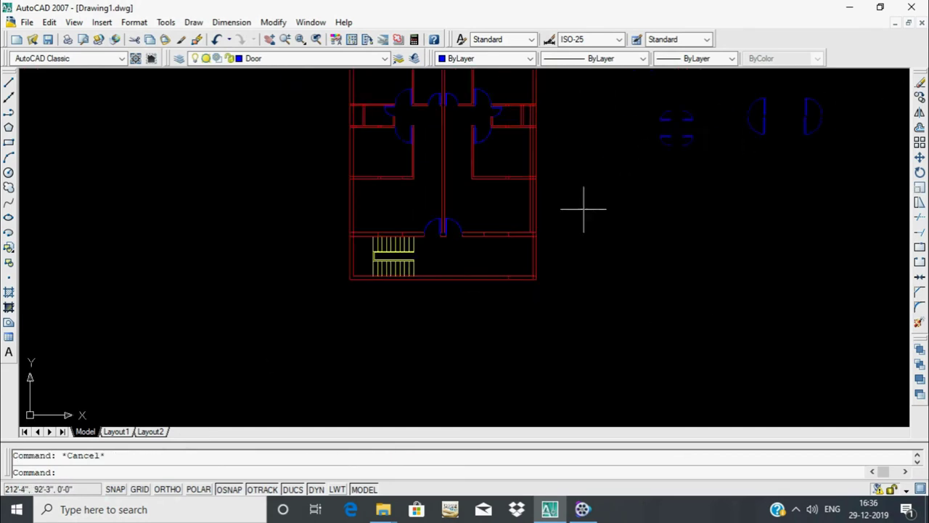
pyautogui.scroll(3, 583, 209)
pyautogui.scroll(2, 612, 276)
pyautogui.write('tr')
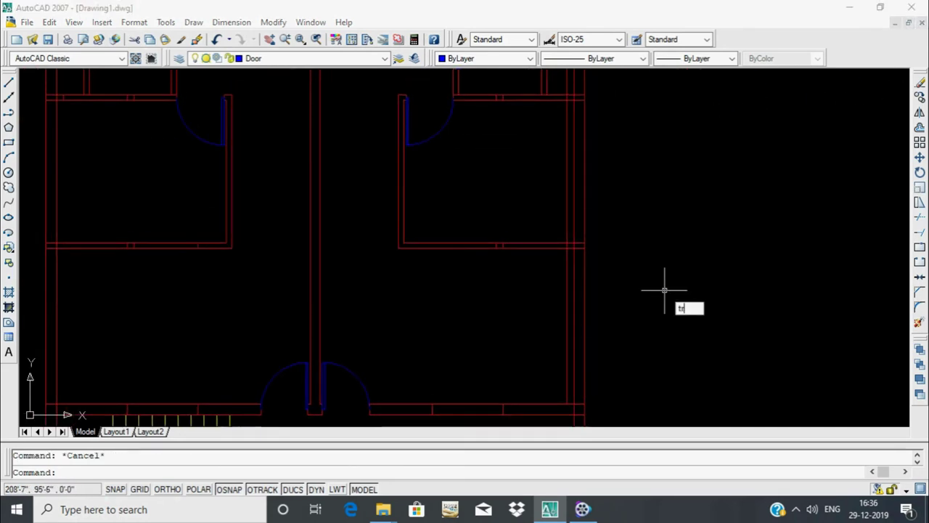
# Trim the top wall segment and short vertical piece, then erase the lower corridor wall lines
pyautogui.press('Return')
pyautogui.press('Return')
pyautogui.scroll(-2, 670, 353)
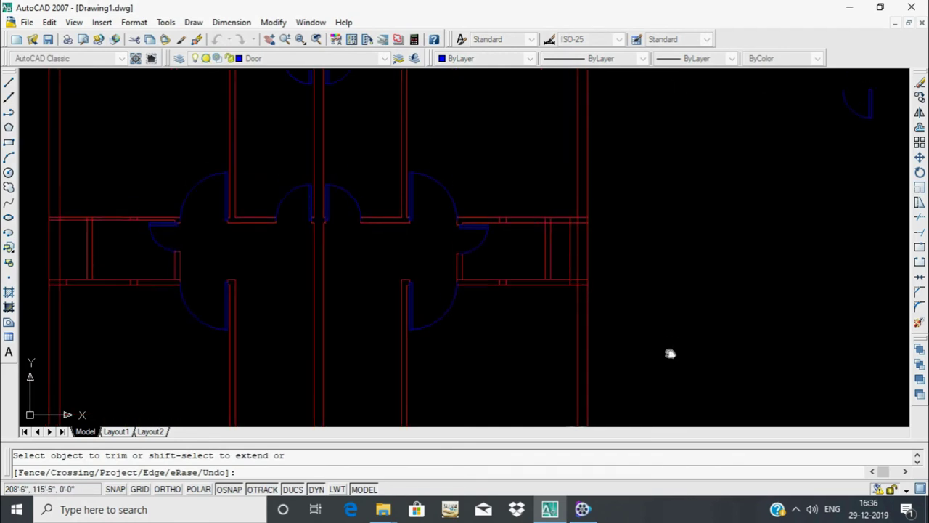
pyautogui.moveTo(571, 241); pyautogui.dragTo(657, 336, button='middle')
pyautogui.scroll(2, 594, 267)
pyautogui.scroll(2, 590, 244)
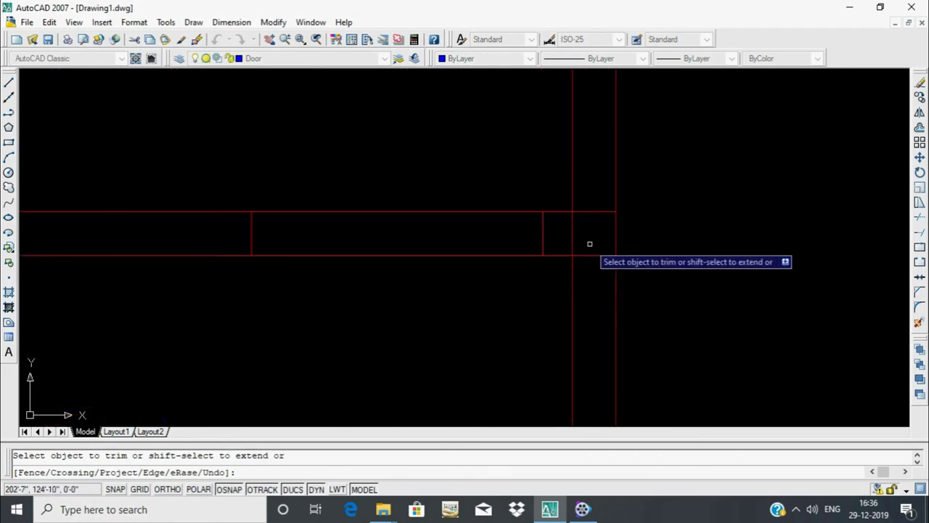
pyautogui.click(595, 211)
pyautogui.click(592, 258)
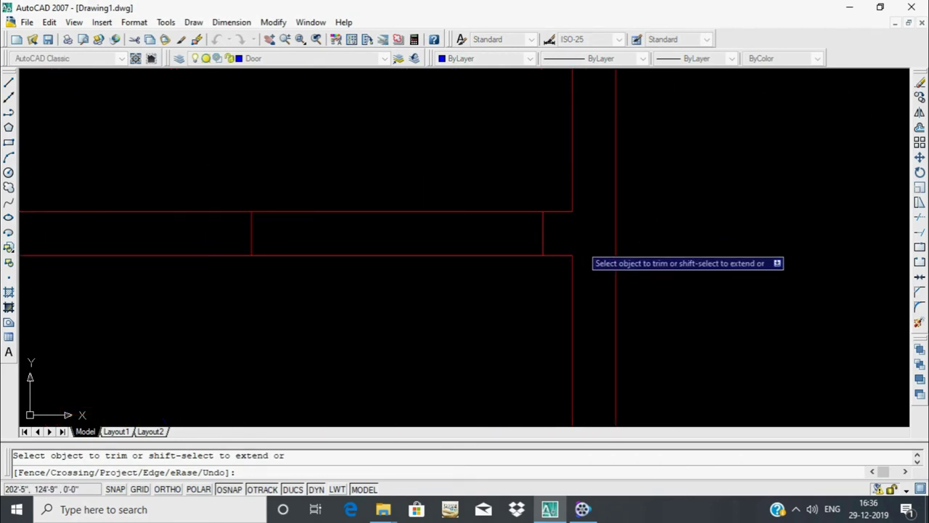
pyautogui.moveTo(584, 252); pyautogui.dragTo(606, 166, button='middle')
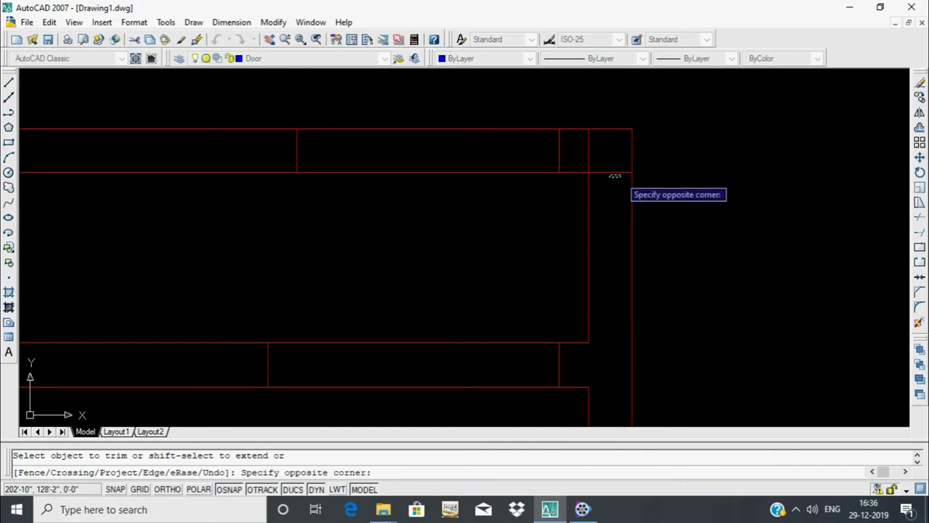
pyautogui.click(588, 147)
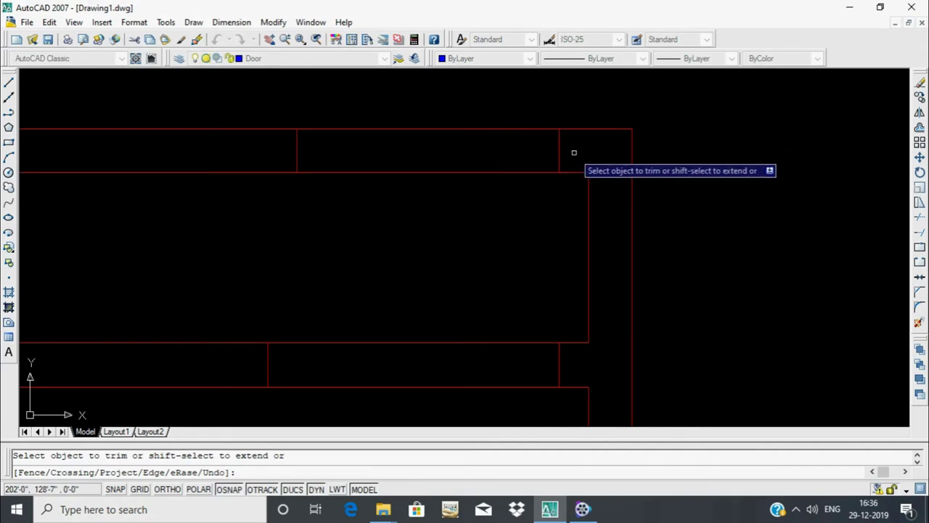
pyautogui.write('r')
pyautogui.press('Return')
pyautogui.click(353, 166)
pyautogui.press('Return')
# Erase the short vertical line in another corridor wall with TRIM's eRase option
pyautogui.moveTo(328, 197); pyautogui.dragTo(411, 236, button='middle')
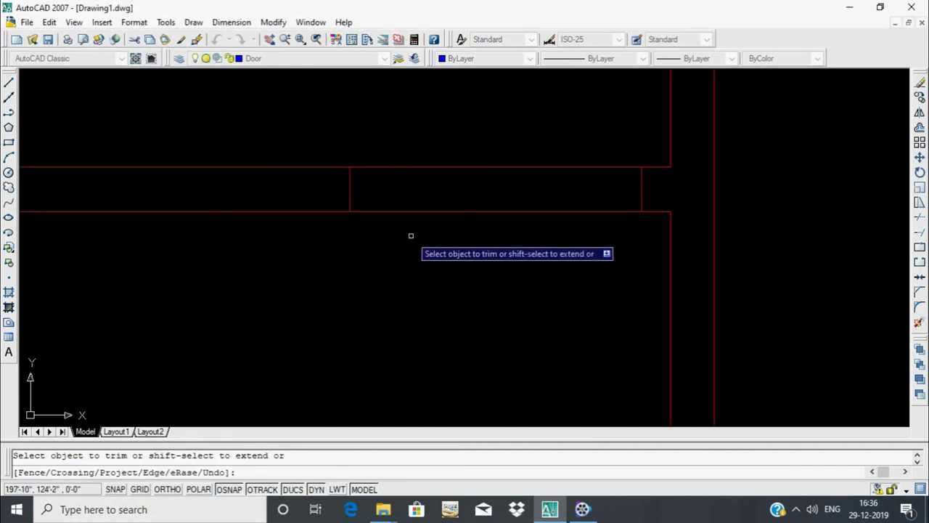
pyautogui.scroll(-3, 410, 235)
pyautogui.scroll(2, 491, 240)
pyautogui.scroll(1, 501, 234)
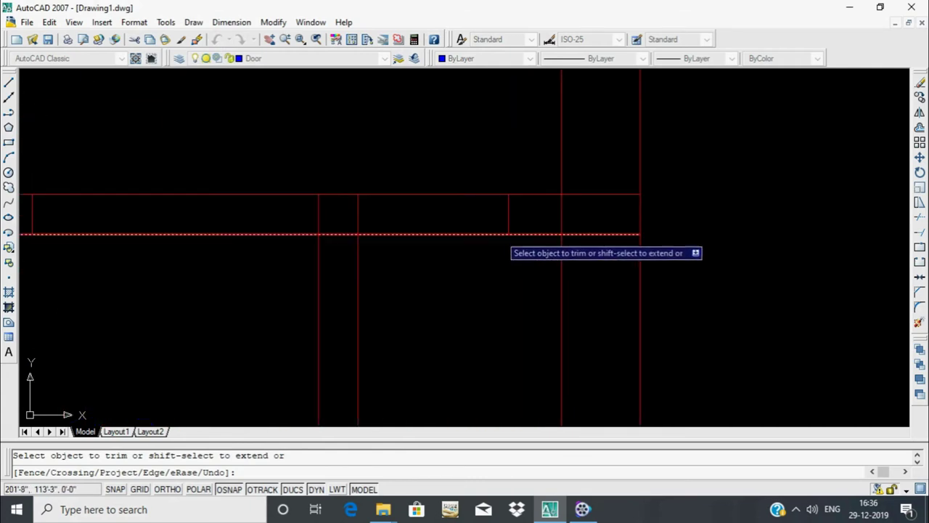
pyautogui.click(505, 240)
pyautogui.click(556, 209)
pyautogui.write('r')
pyautogui.press('Return')
pyautogui.click(549, 205)
pyautogui.click(499, 225)
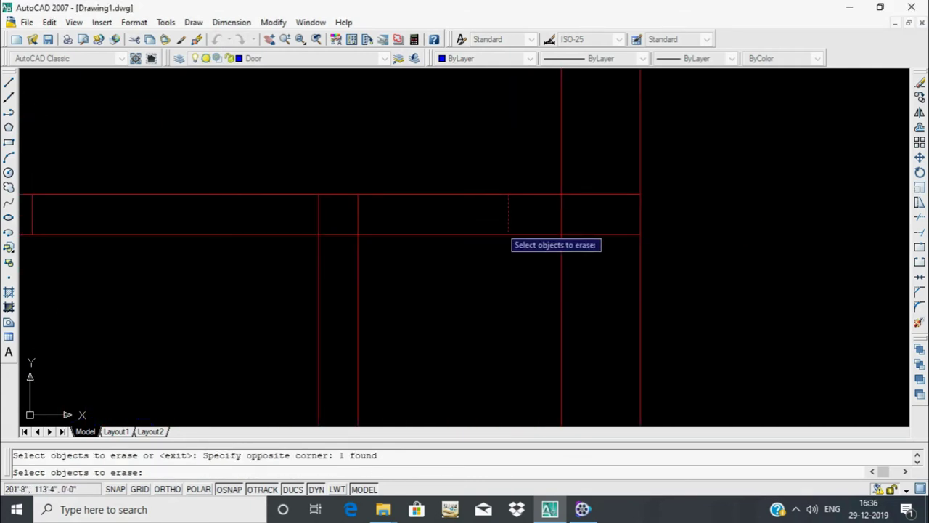
pyautogui.press('Return')
pyautogui.press('Return')
# Delete the short line cutting across the wall
pyautogui.scroll(-3, 508, 224)
pyautogui.scroll(2, 544, 369)
pyautogui.scroll(1, 509, 244)
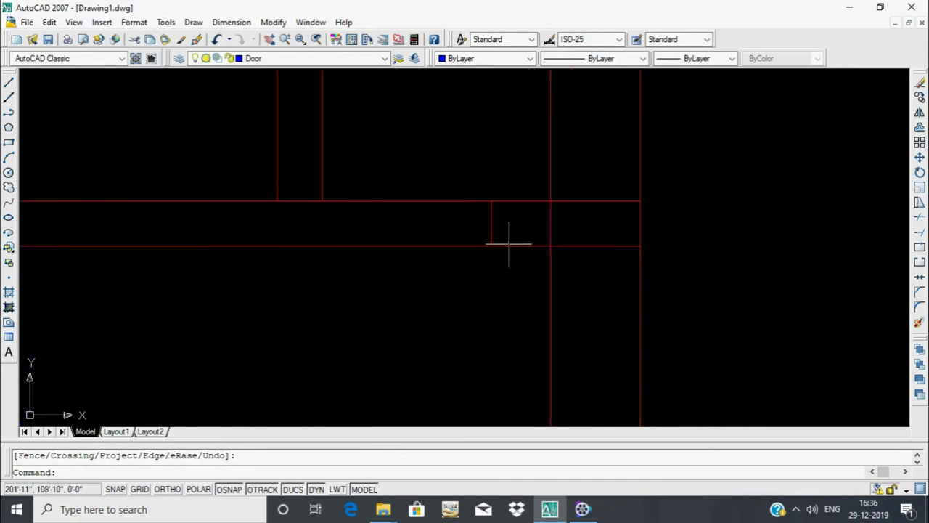
pyautogui.click(508, 231)
pyautogui.click(454, 234)
pyautogui.press('Delete')
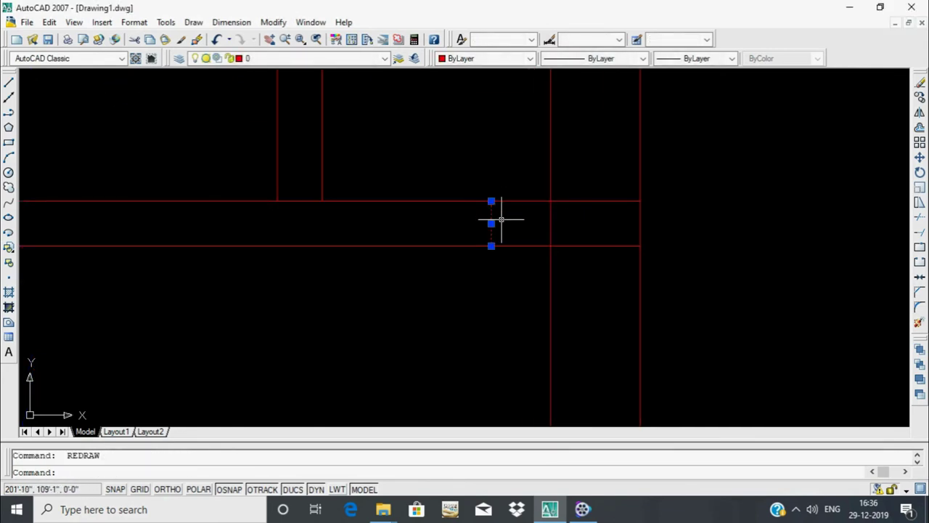
# Delete the two short corridor wall lines
pyautogui.scroll(-2, 472, 222)
pyautogui.scroll(1, 431, 233)
pyautogui.scroll(1, 463, 188)
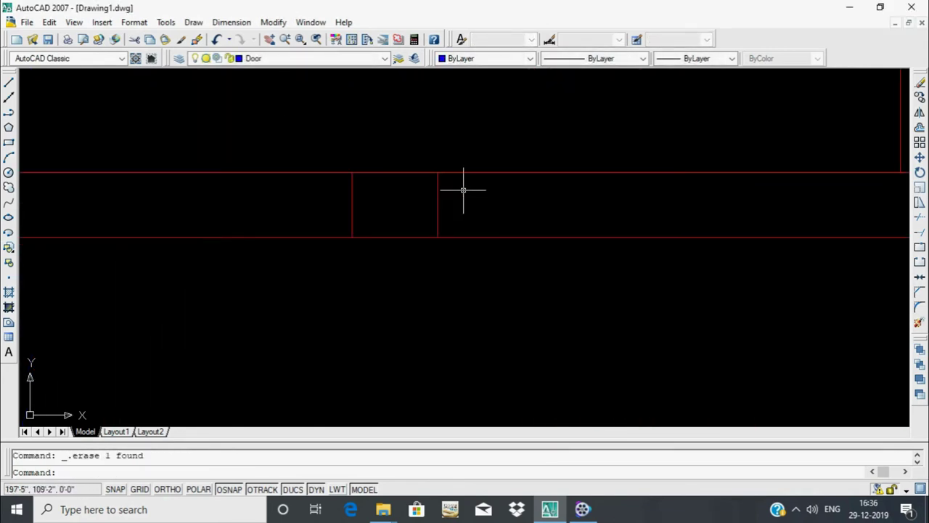
pyautogui.click(482, 187)
pyautogui.click(317, 248)
pyautogui.scroll(-2, 461, 227)
pyautogui.scroll(1, 625, 182)
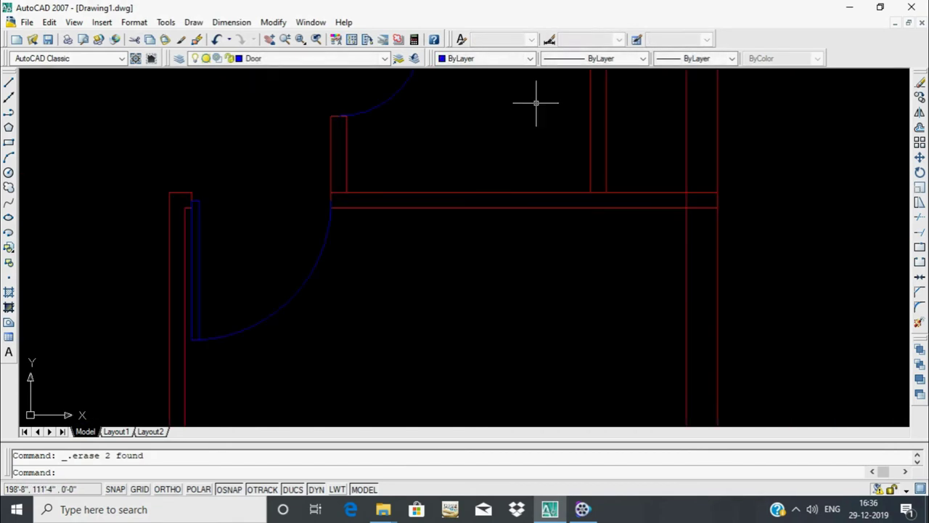
pyautogui.scroll(1, 473, 183)
pyautogui.press('Delete')
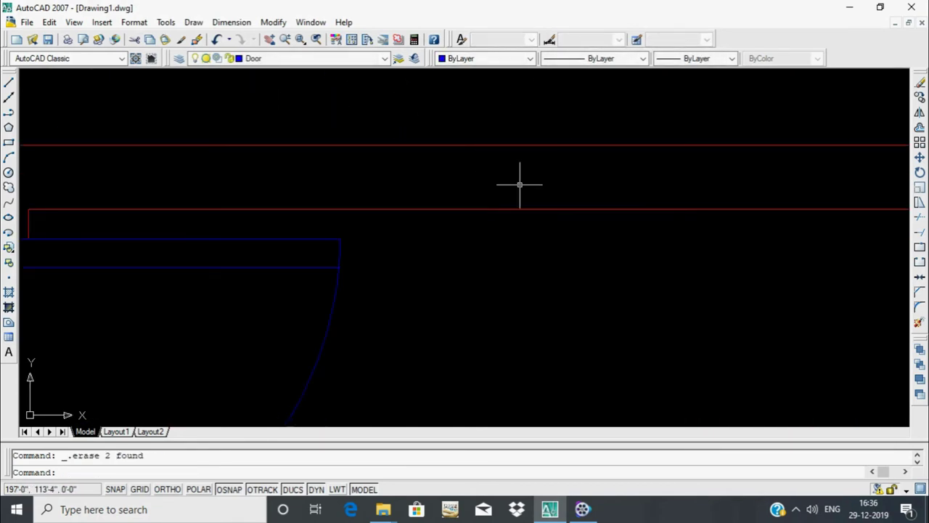
# Delete three short lines crossing the wall
pyautogui.scroll(-1, 664, 240)
pyautogui.scroll(-1, 663, 241)
pyautogui.scroll(2, 666, 252)
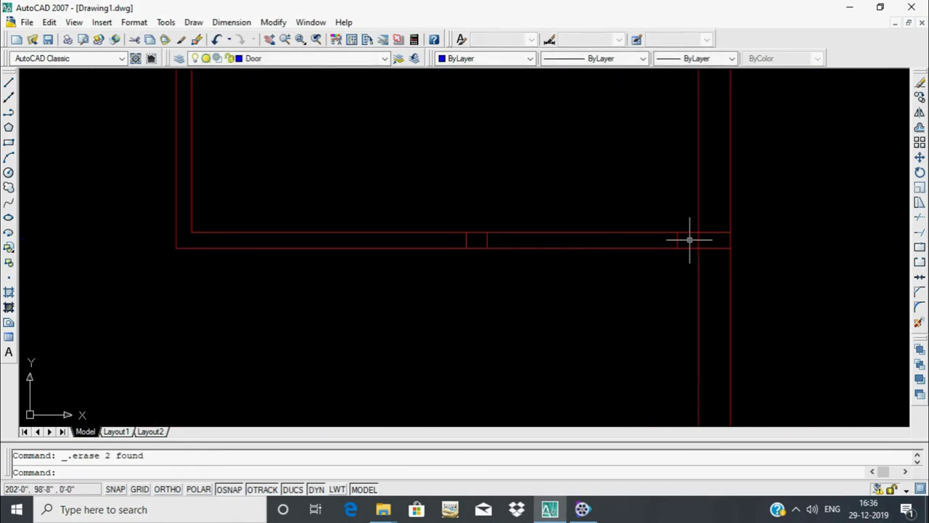
pyautogui.click(689, 241)
pyautogui.click(414, 253)
pyautogui.press('Delete')
# Delete the next short wall line and the remaining short lines in that wall
pyautogui.scroll(-1, 781, 252)
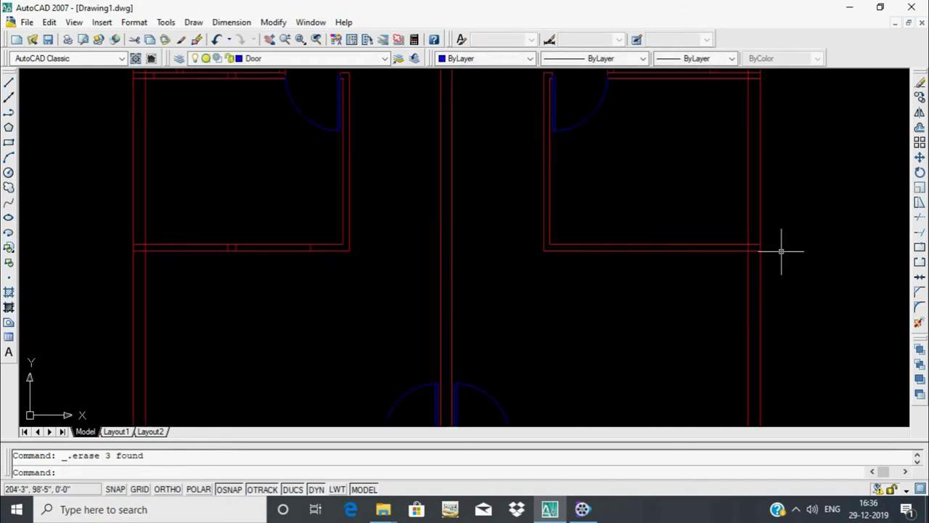
pyautogui.scroll(-2, 782, 252)
pyautogui.scroll(2, 687, 326)
pyautogui.scroll(1, 612, 245)
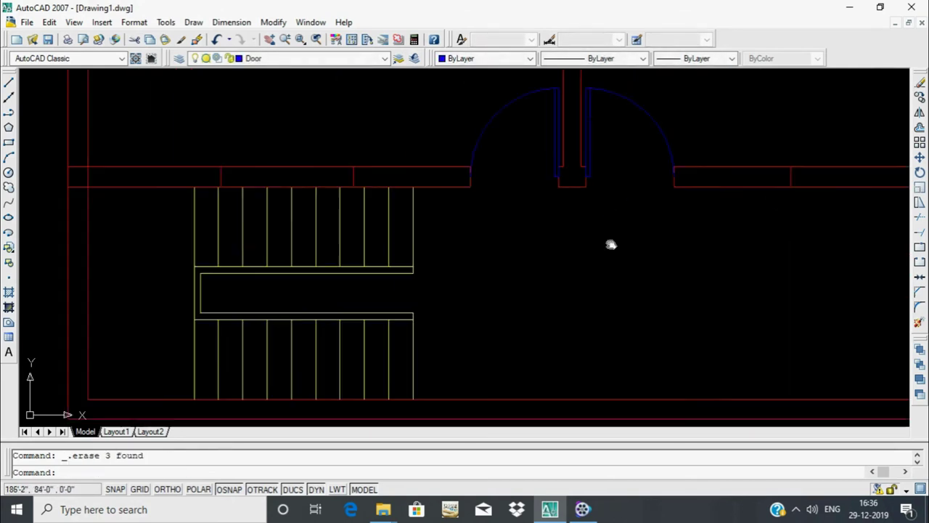
pyautogui.scroll(3, 847, 312)
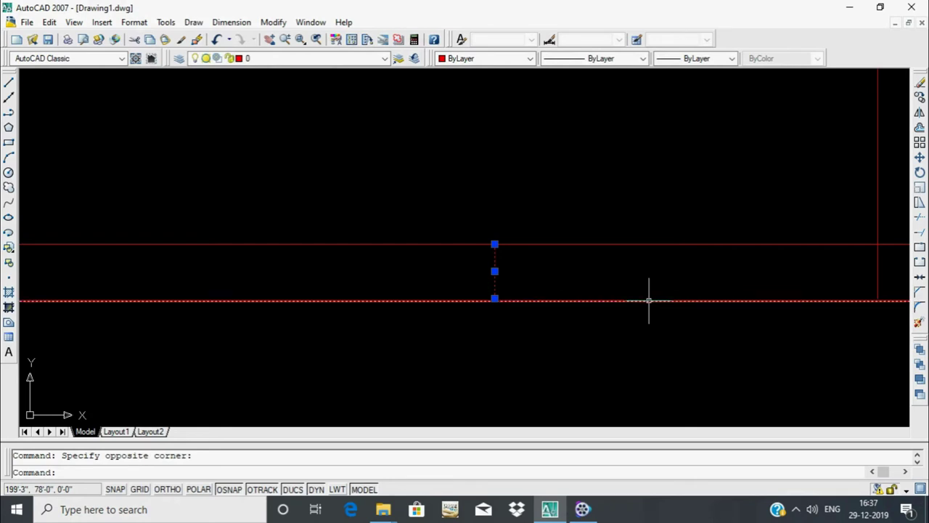
pyautogui.press('Delete')
pyautogui.scroll(-2, 686, 255)
pyautogui.scroll(1, 408, 112)
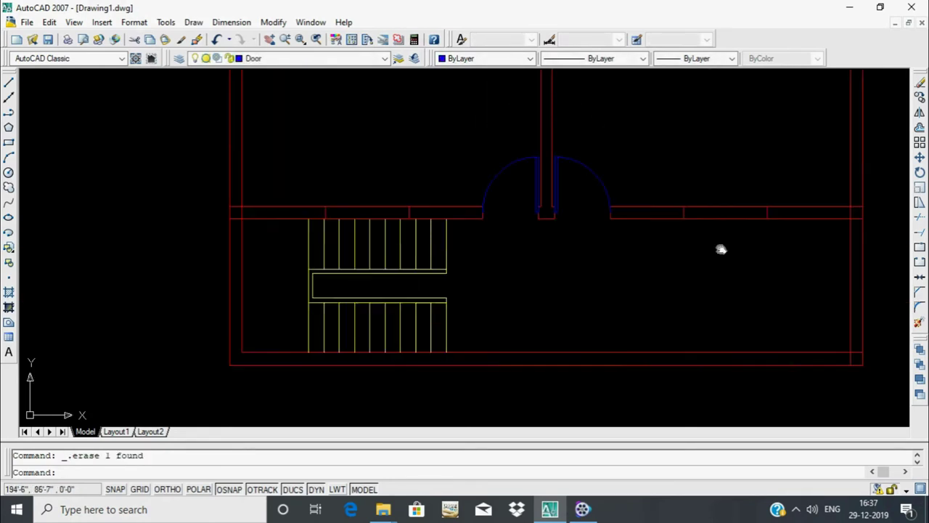
pyautogui.scroll(1, 719, 249)
pyautogui.scroll(1, 352, 141)
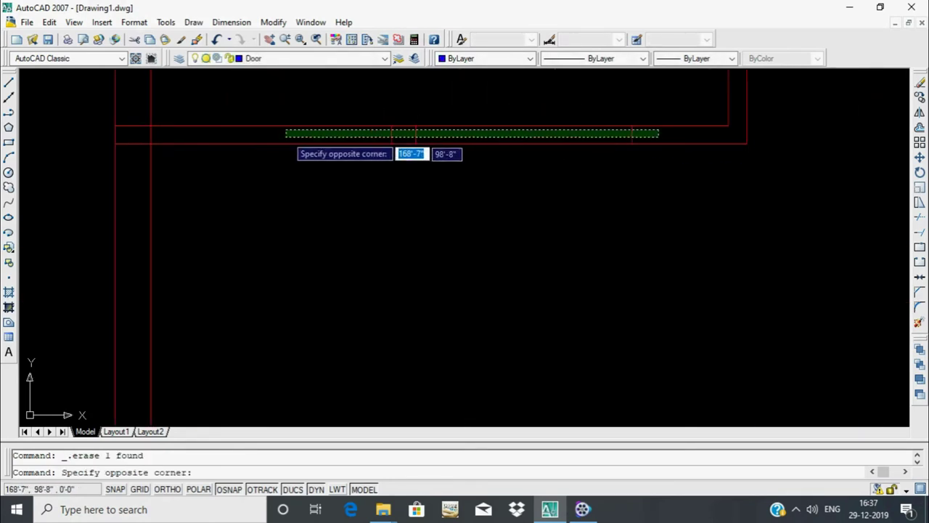
pyautogui.click(286, 133)
pyautogui.press('Delete')
# Delete three leftover lines in the wall band and two short lines crossing the wall
pyautogui.scroll(-2, 790, 182)
pyautogui.scroll(3, 655, 215)
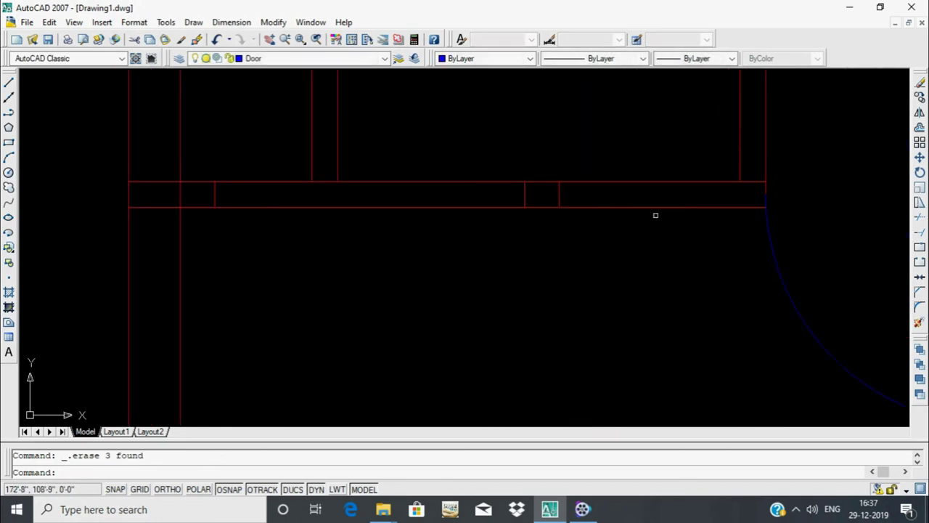
pyautogui.click(187, 194)
pyautogui.press('Delete')
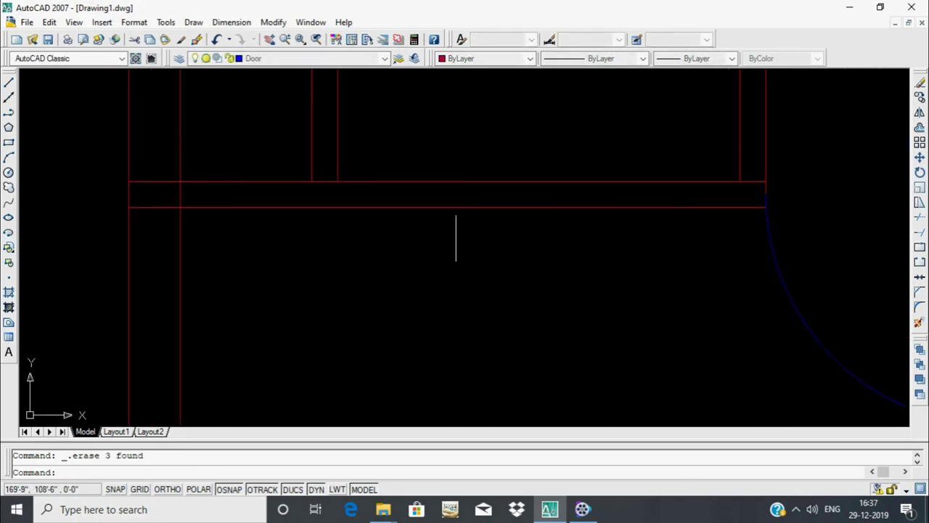
pyautogui.scroll(-5, 456, 240)
pyautogui.scroll(5, 450, 165)
pyautogui.scroll(2, 529, 146)
pyautogui.click(475, 164)
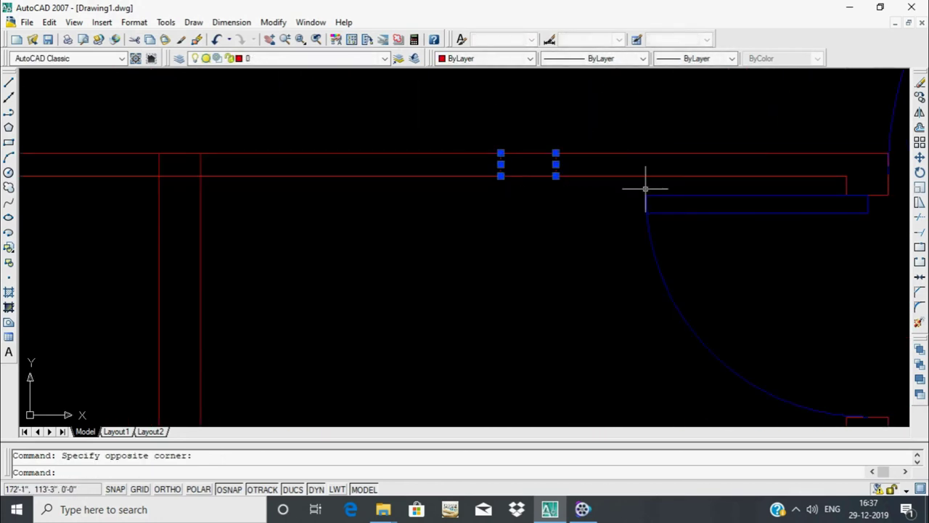
pyautogui.press('Delete')
# Delete another single short line in the wall
pyautogui.scroll(-2, 659, 179)
pyautogui.scroll(2, 615, 257)
pyautogui.scroll(-2, 636, 138)
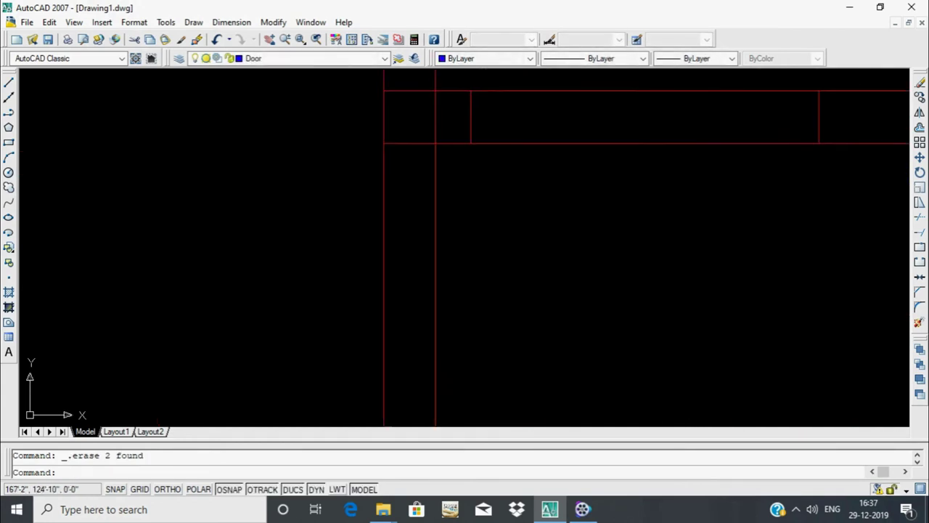
pyautogui.scroll(2, 696, 166)
pyautogui.scroll(2, 659, 202)
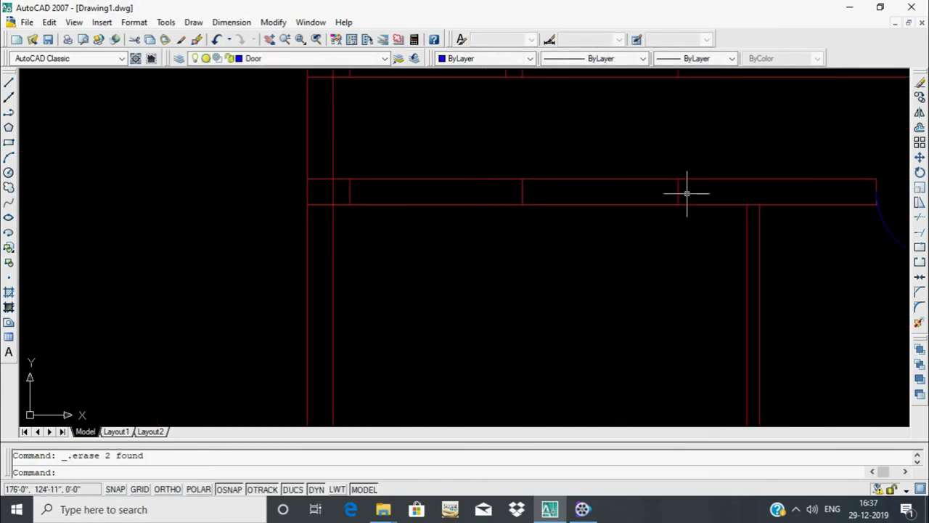
pyautogui.click(674, 177)
pyautogui.click(670, 204)
pyautogui.press('Delete')
# Delete the four short vertical lines left in the wall
pyautogui.scroll(2, 671, 208)
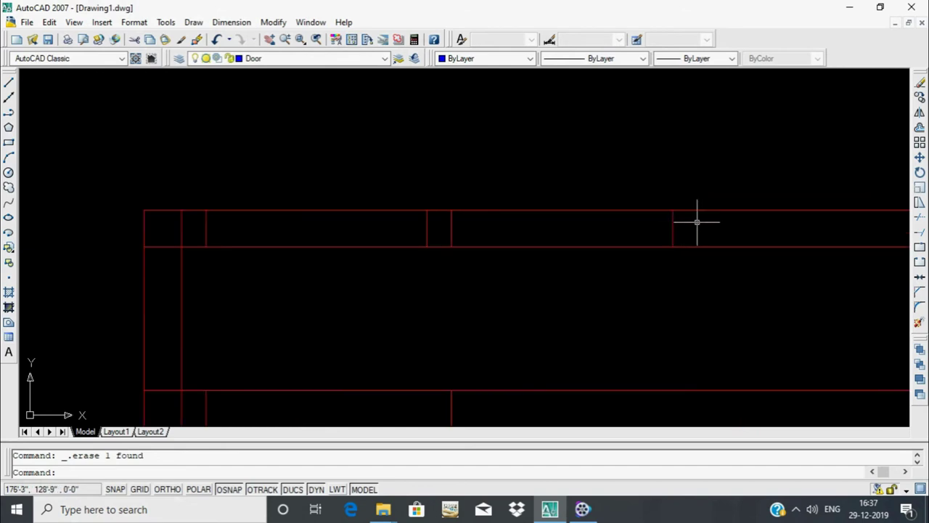
pyautogui.click(696, 220)
pyautogui.click(421, 229)
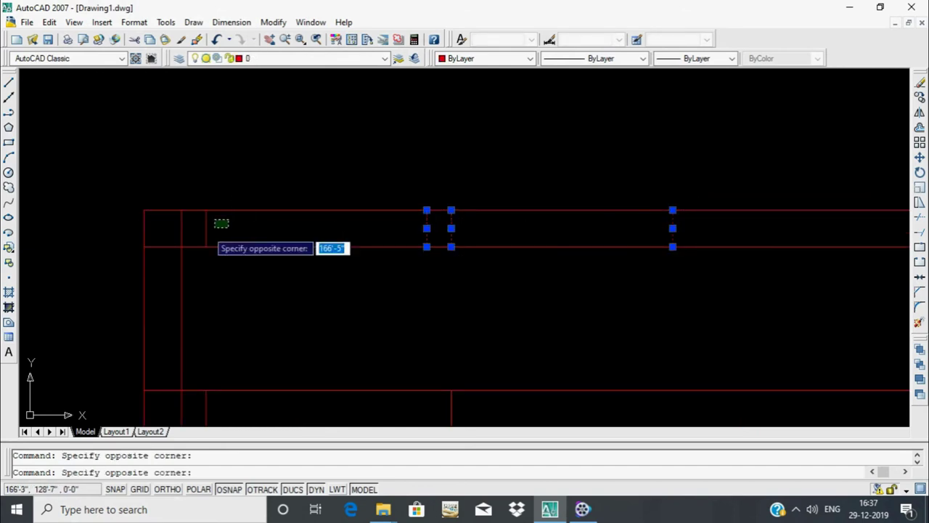
pyautogui.press('Delete')
pyautogui.scroll(-3, 343, 244)
pyautogui.scroll(2, 373, 197)
pyautogui.write('tr')
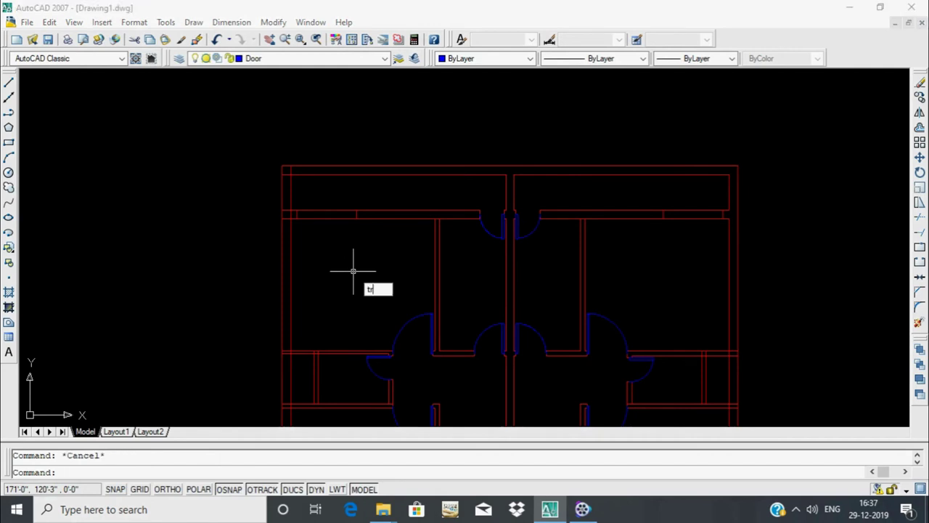
# Start TRIM, pan to the lower rooms and stairs, then cancel the trim
pyautogui.press('Return')
pyautogui.press('Return')
pyautogui.scroll(5, 283, 222)
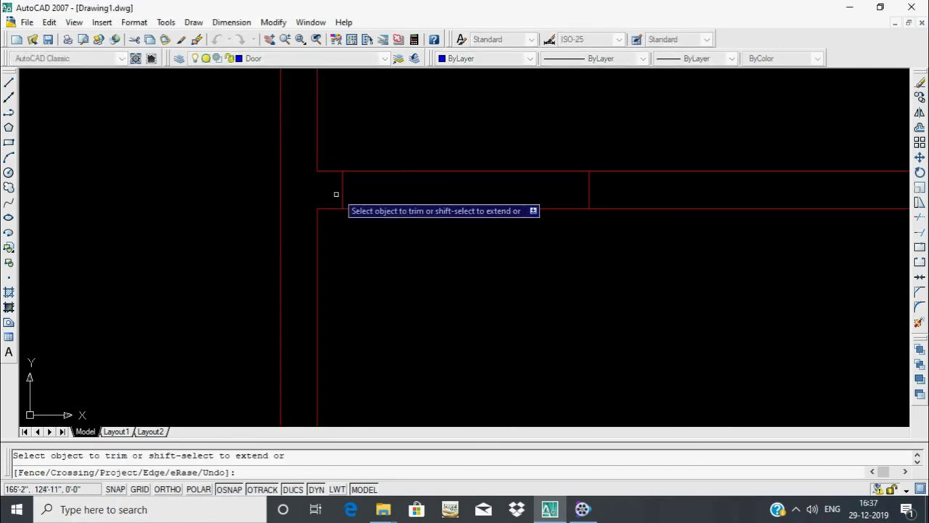
pyautogui.scroll(-5, 336, 194)
pyautogui.scroll(2, 559, 243)
pyautogui.scroll(3, 563, 196)
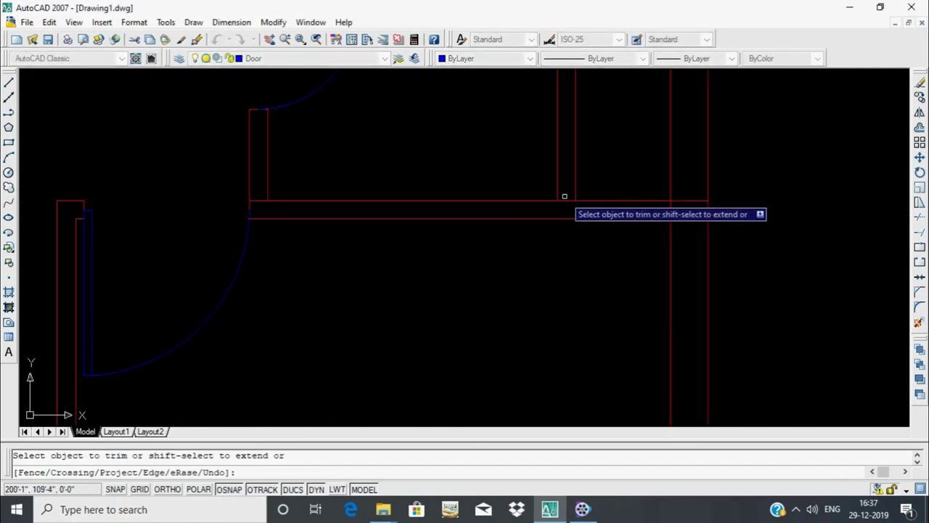
pyautogui.scroll(-3, 638, 214)
pyautogui.scroll(1, 669, 237)
pyautogui.scroll(-2, 617, 269)
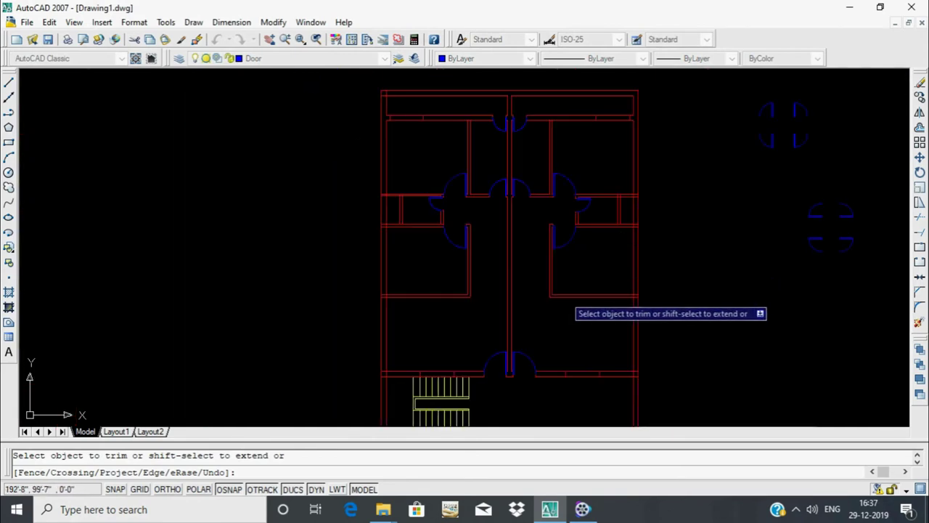
pyautogui.scroll(-1, 568, 305)
pyautogui.scroll(1, 595, 319)
pyautogui.scroll(2, 548, 313)
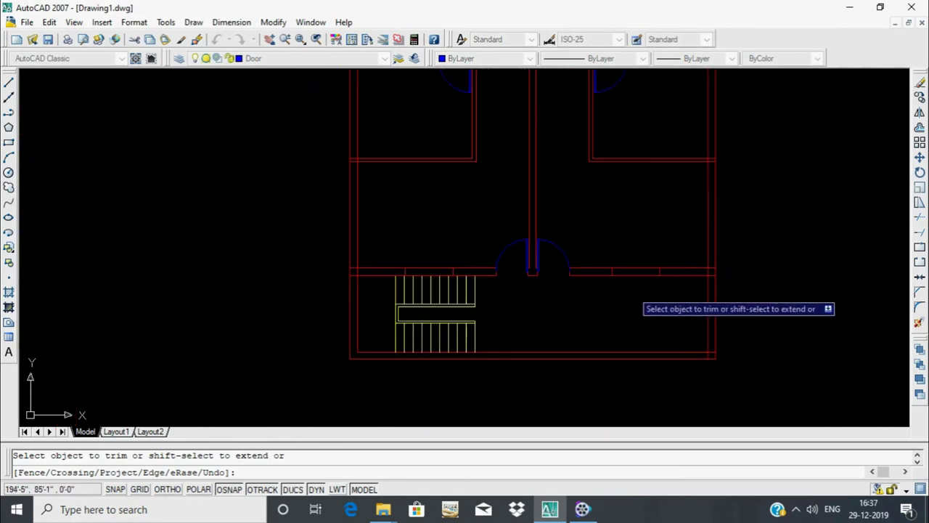
pyautogui.scroll(1, 626, 293)
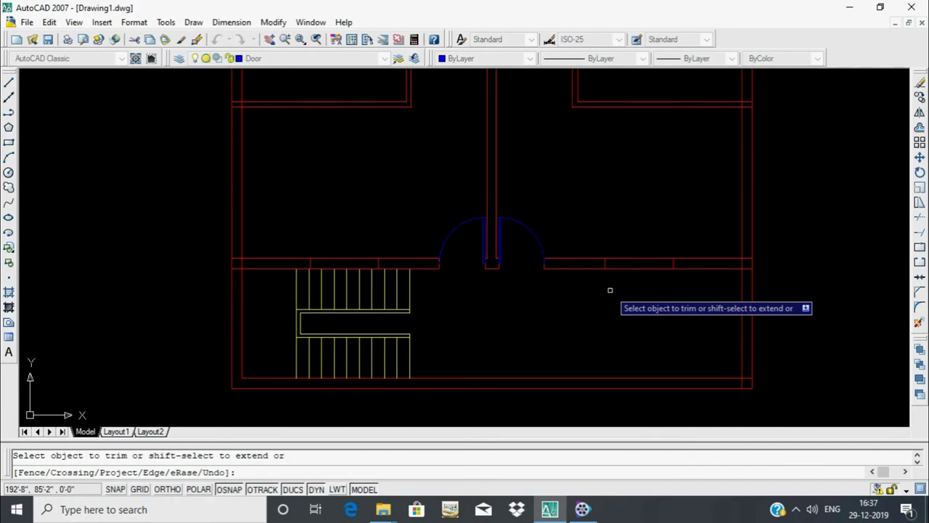
pyautogui.scroll(-5, 610, 291)
pyautogui.scroll(4, 654, 301)
pyautogui.scroll(1, 683, 309)
pyautogui.moveTo(683, 309); pyautogui.dragTo(611, 355, button='middle')
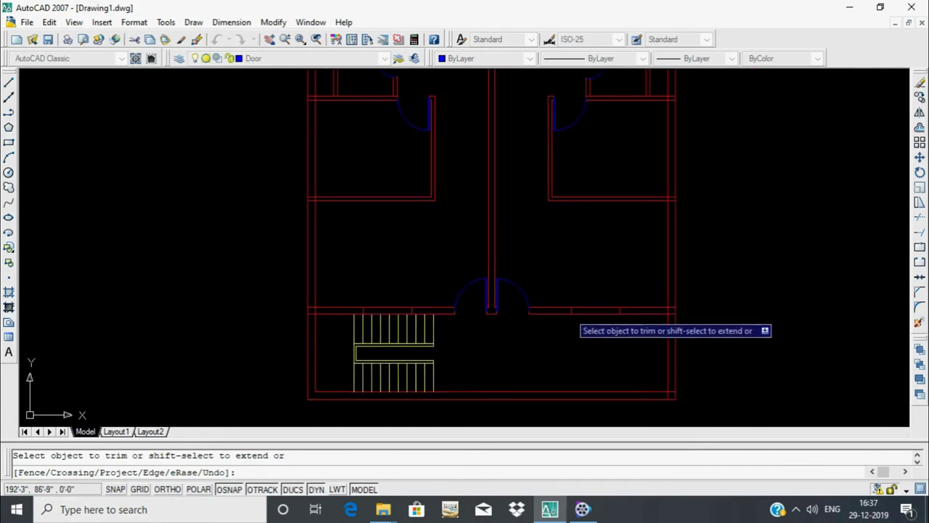
pyautogui.scroll(3, 606, 341)
pyautogui.press('Escape')
# Start the LINE command and cancel it without drawing
pyautogui.press('l')
pyautogui.press('Return')
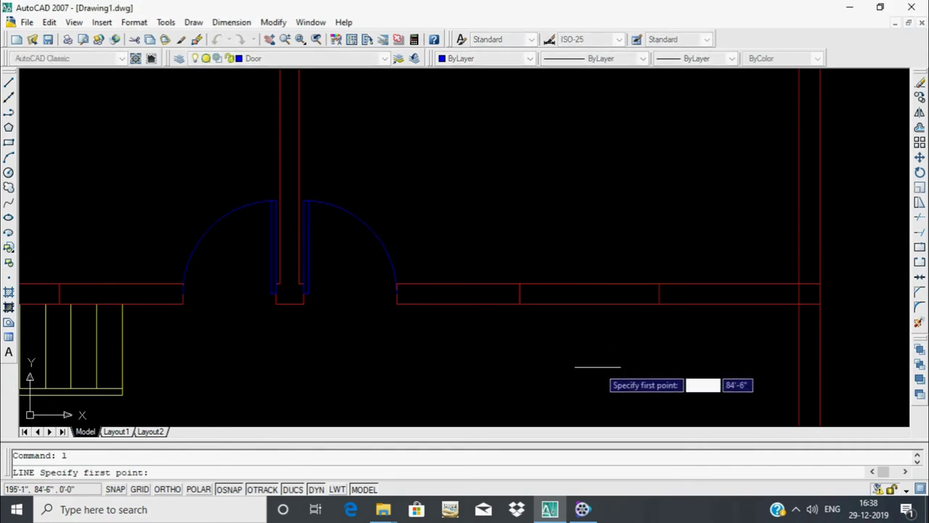
pyautogui.scroll(-2, 588, 374)
pyautogui.scroll(-1, 760, 365)
pyautogui.press('Escape')
pyautogui.write('la')
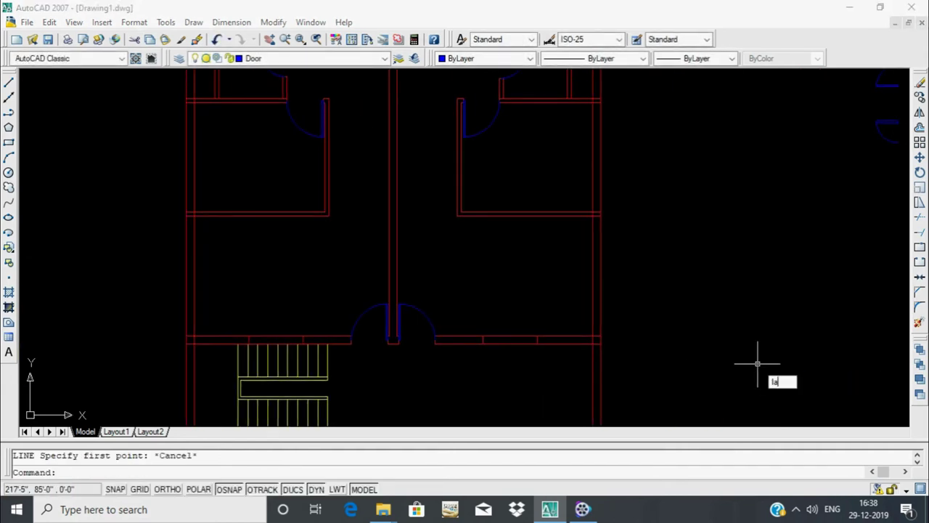
# Create a new layer, Layer1, in the Layer Properties Manager beside Steps, Door and 0
pyautogui.write('c')
pyautogui.press('Return')
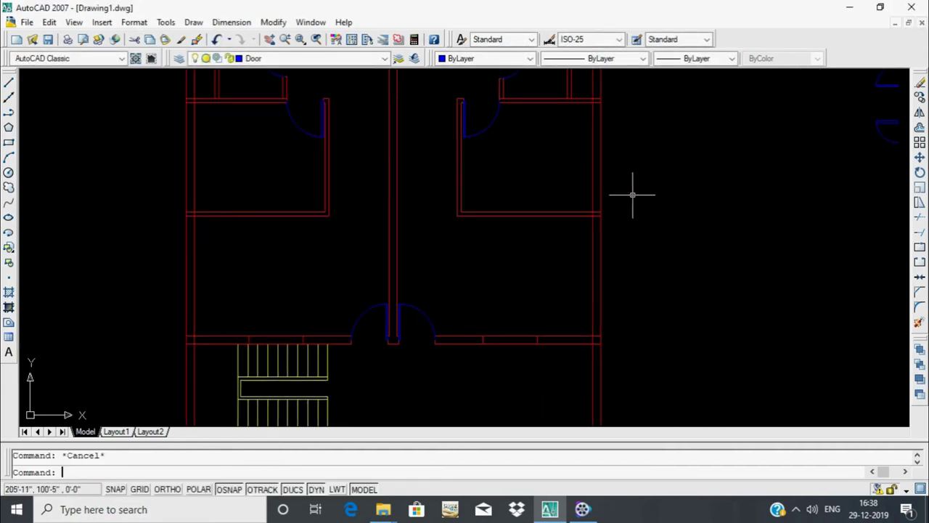
pyautogui.press('Return')
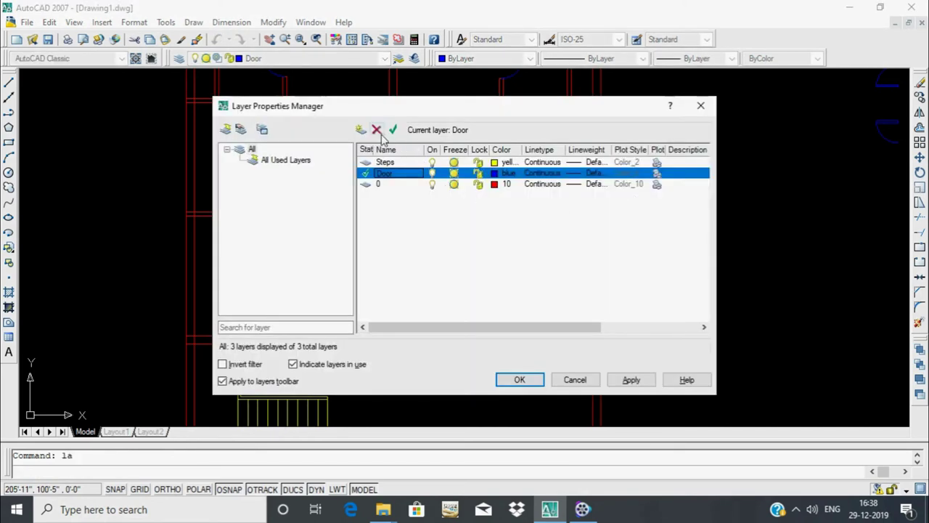
pyautogui.click(361, 129)
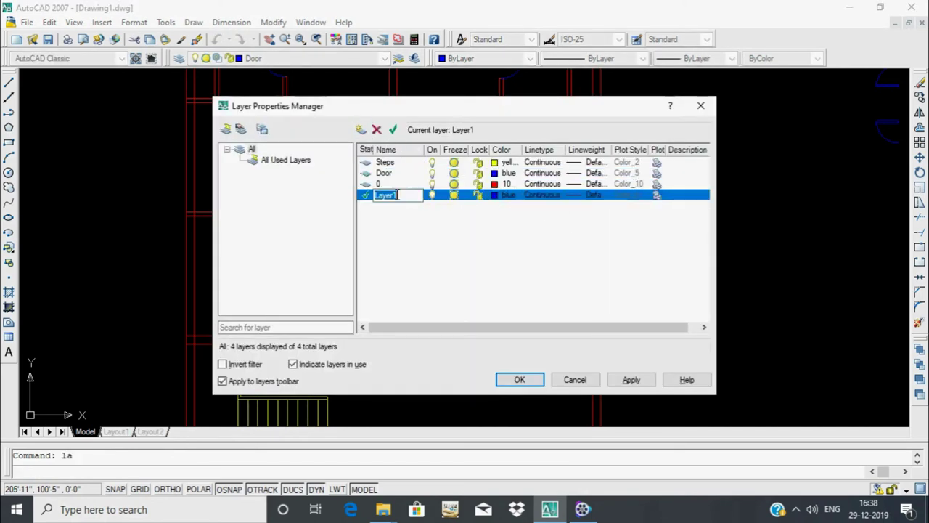
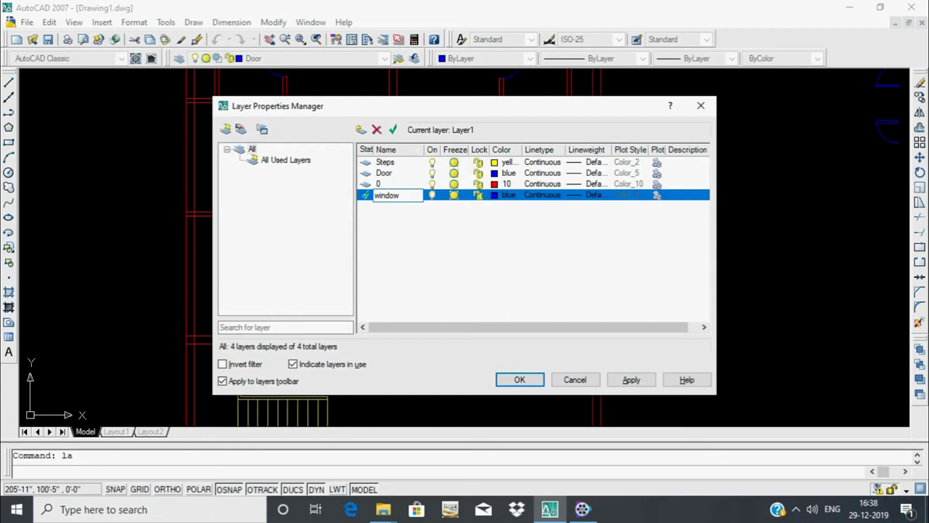
# Give the windows layer the colour magenta in the Layer Properties Manager
pyautogui.click(498, 197)
pyautogui.write('magenta')
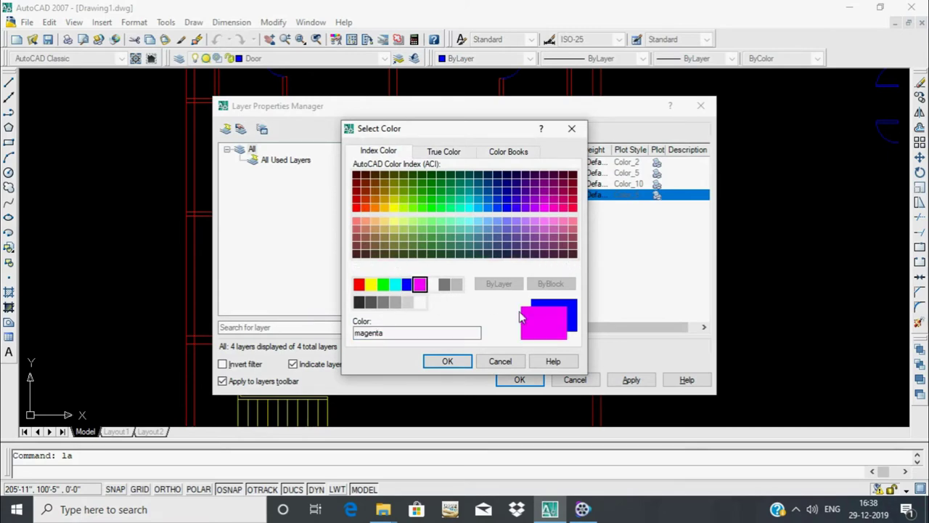
pyautogui.click(447, 361)
# Apply the layer changes and draw a magenta window line across the first wall opening
pyautogui.click(520, 381)
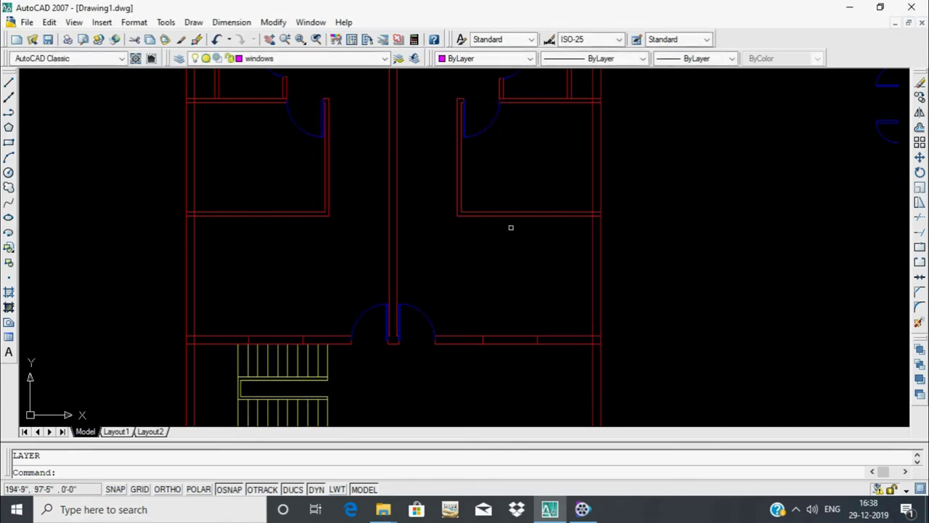
pyautogui.scroll(3, 557, 184)
pyautogui.scroll(-3, 466, 235)
pyautogui.scroll(2, 690, 311)
pyautogui.press('Return')
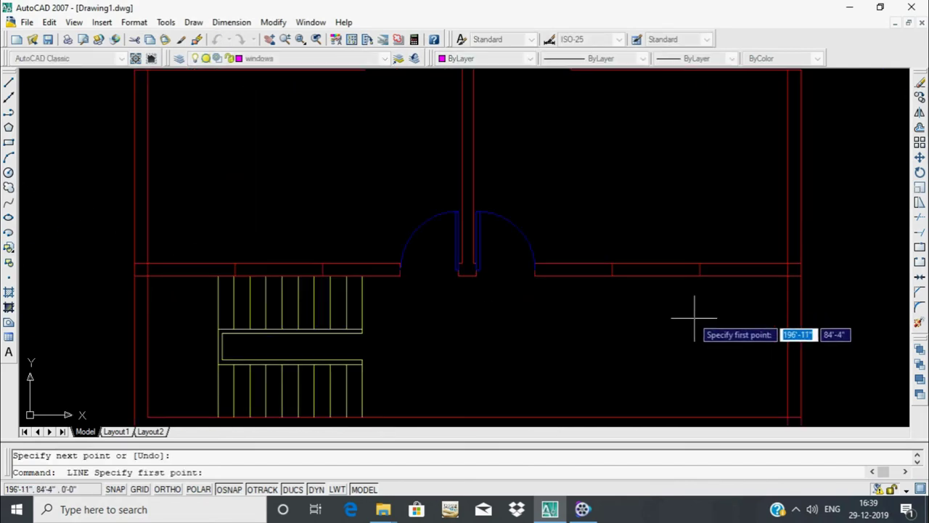
pyautogui.click(700, 270)
pyautogui.scroll(1, 711, 305)
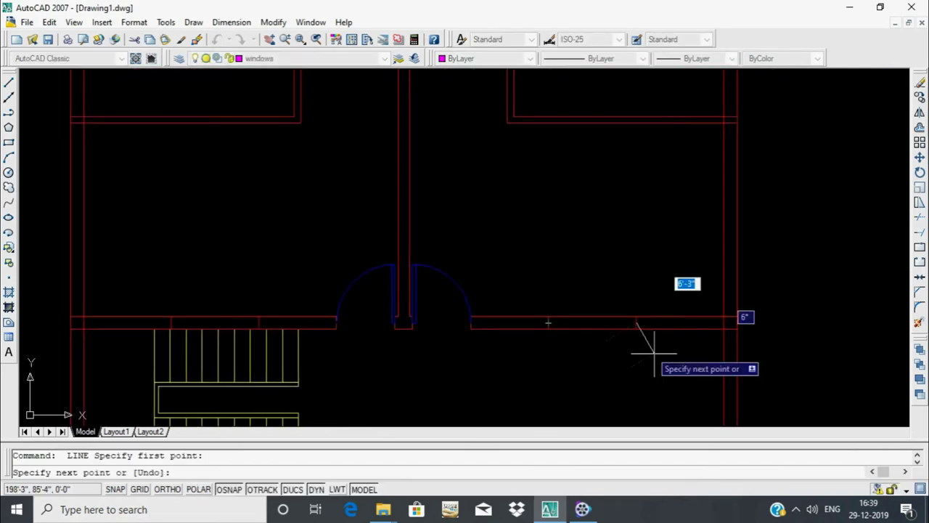
pyautogui.scroll(1, 581, 334)
pyautogui.scroll(2, 506, 328)
pyautogui.press('Return')
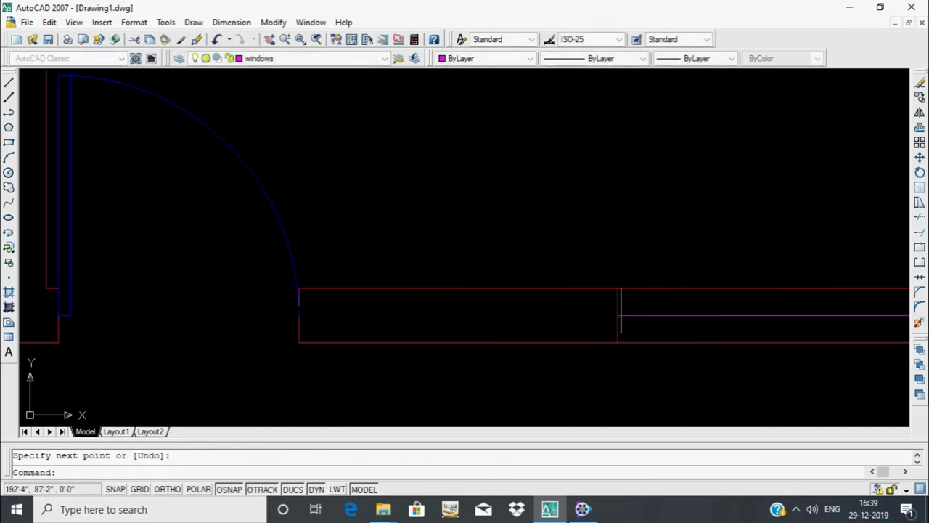
# Draw another window line starting from a jamb's midpoint across its opening
pyautogui.scroll(-2, 617, 315)
pyautogui.scroll(3, 456, 311)
pyautogui.press('Return')
pyautogui.click(415, 291)
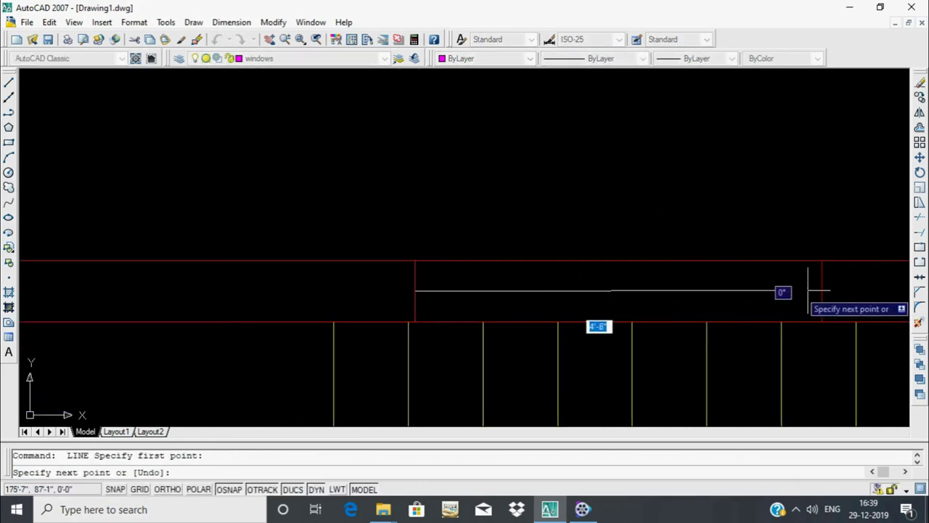
pyautogui.press('Return')
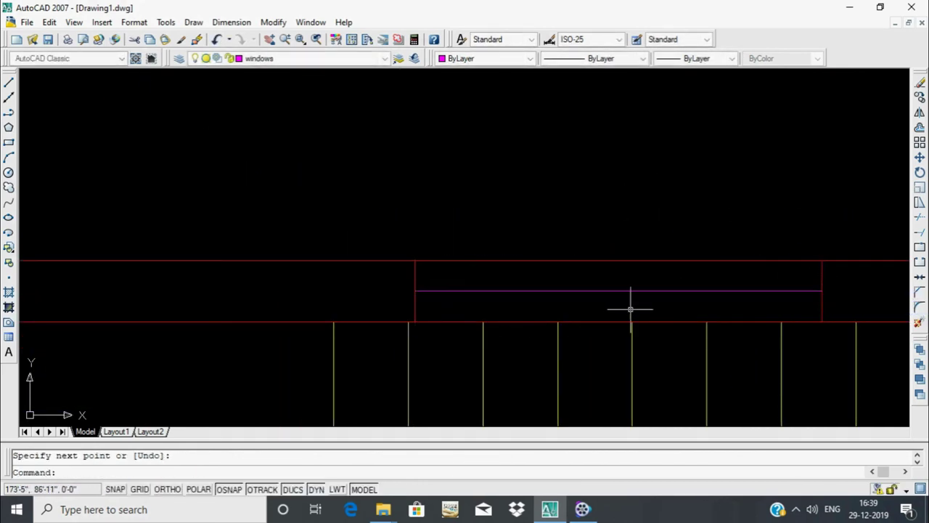
# Pan to the next opening and draw a window line between its two wall ends
pyautogui.scroll(-3, 629, 307)
pyautogui.moveTo(629, 307)
pyautogui.mouseDown(button='middle')
pyautogui.moveTo(705, 317)
pyautogui.moveTo(781, 296)
pyautogui.mouseUp(button='middle')
pyautogui.scroll(2, 781, 297)
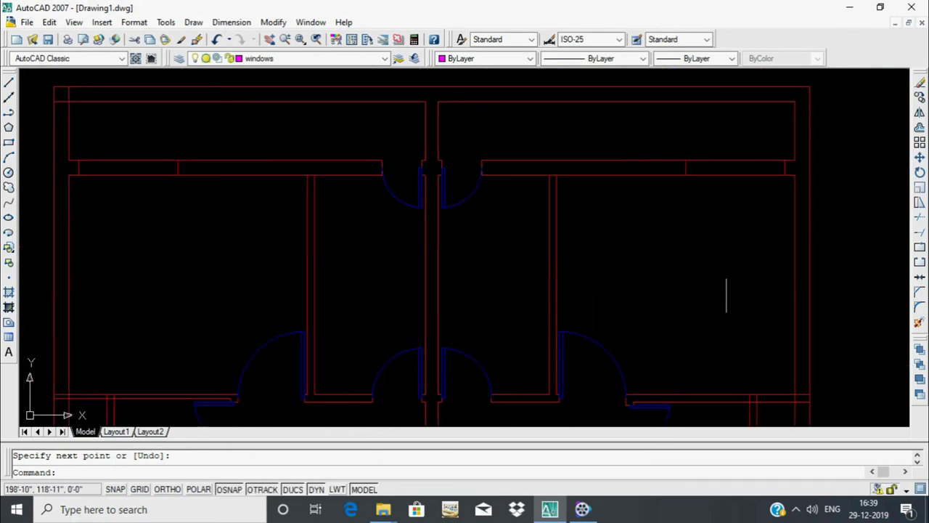
pyautogui.scroll(2, 743, 208)
pyautogui.scroll(2, 790, 191)
pyautogui.press('Return')
pyautogui.click(794, 190)
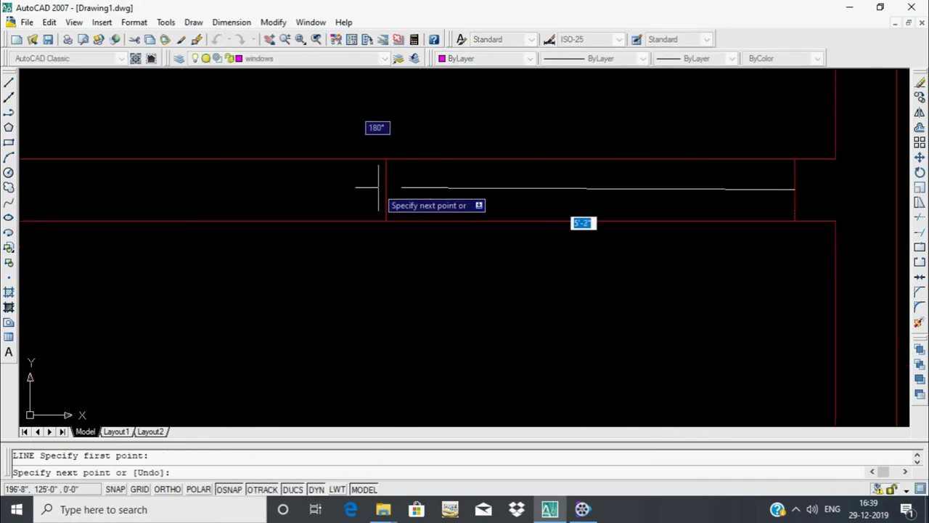
pyautogui.click(386, 190)
pyautogui.press('Return')
# Draw one more window line ending at the right wall end
pyautogui.scroll(-3, 222, 211)
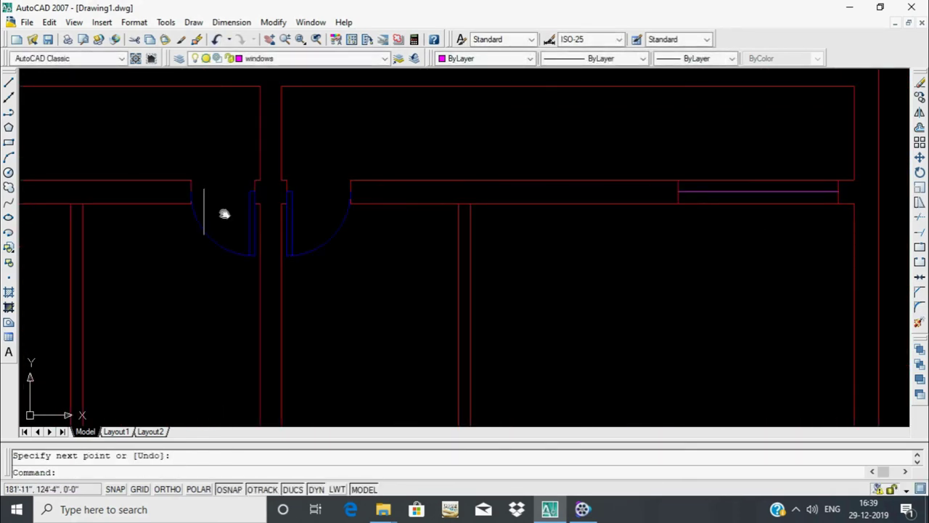
pyautogui.scroll(3, 419, 211)
pyautogui.press('Return')
pyautogui.scroll(1, 279, 207)
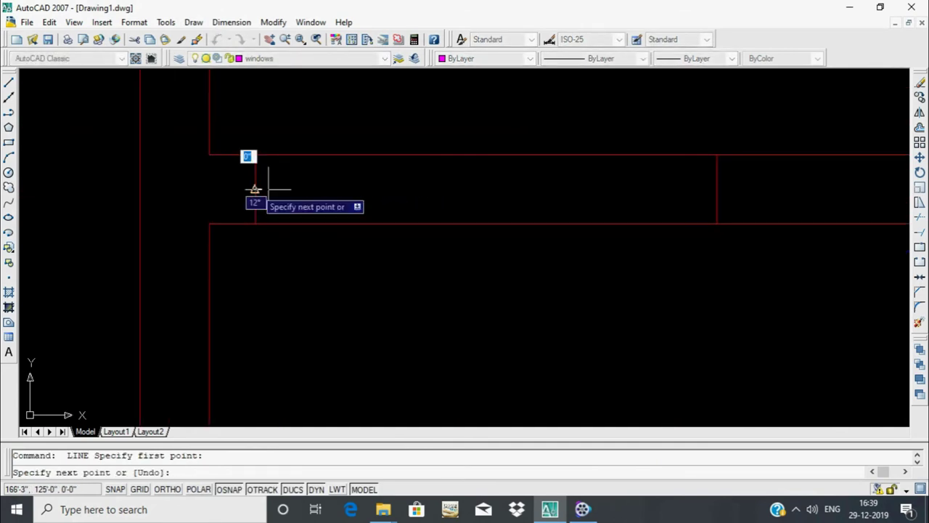
pyautogui.click(714, 188)
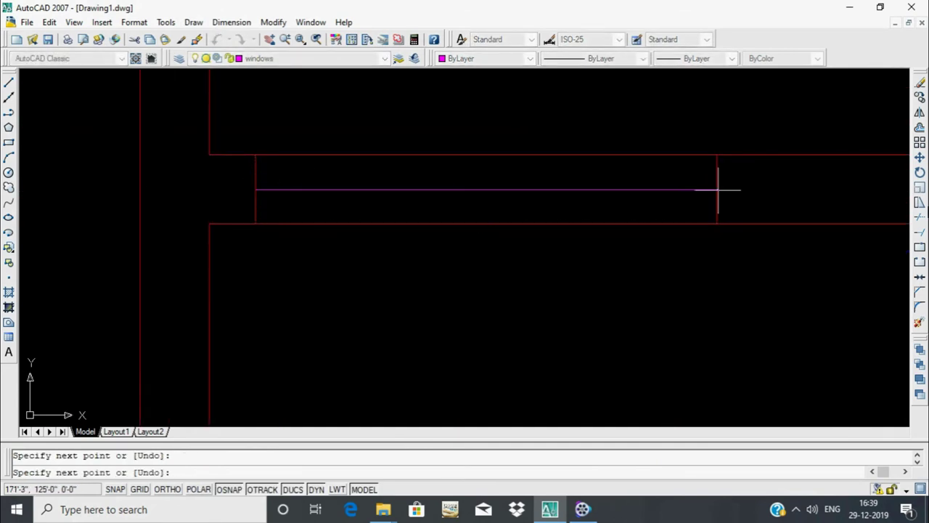
pyautogui.press('Return')
pyautogui.scroll(-3, 485, 214)
pyautogui.scroll(-3, 655, 263)
pyautogui.scroll(1, 674, 228)
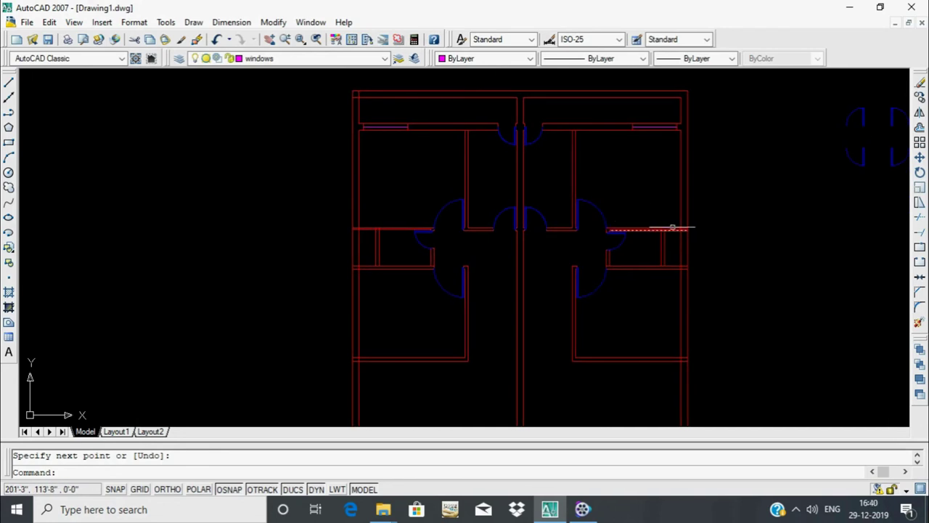
pyautogui.scroll(-2, 730, 315)
pyautogui.scroll(4, 654, 252)
pyautogui.scroll(-4, 655, 253)
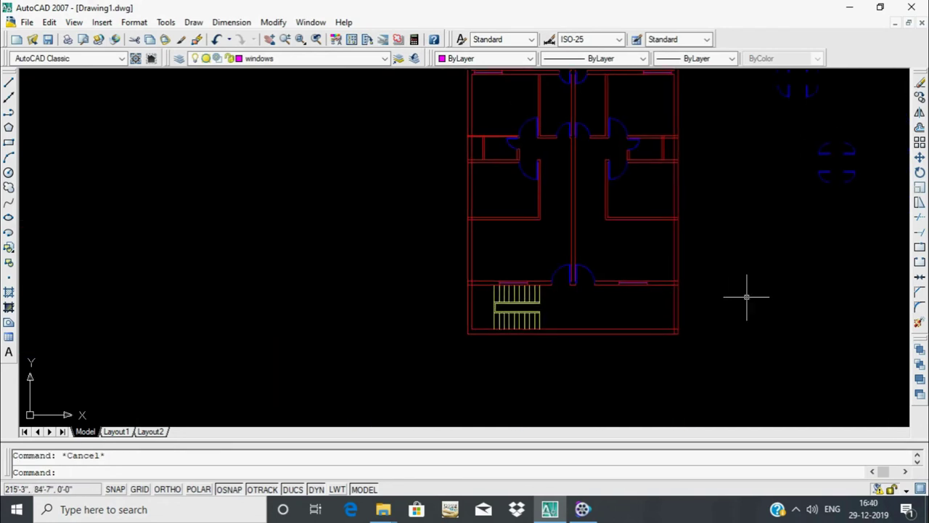
pyautogui.write('o')
pyautogui.press('Return')
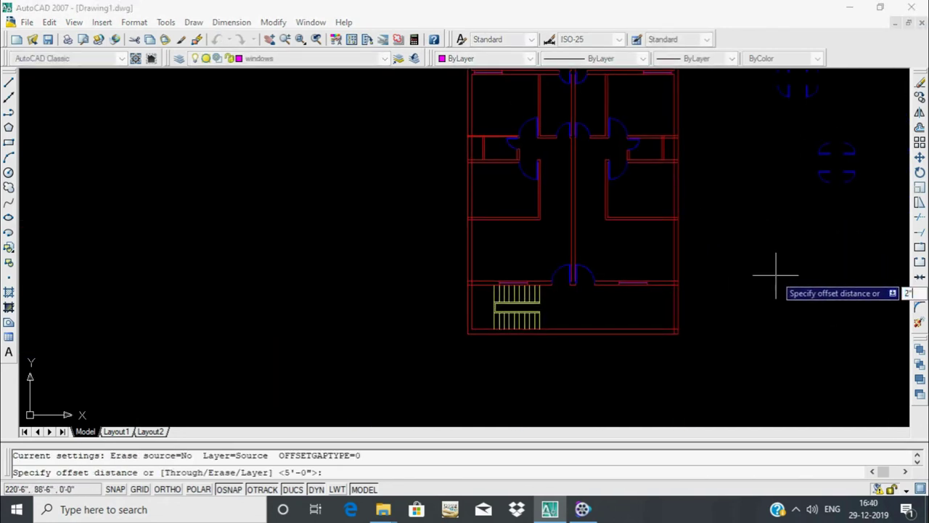
# Offset the window line 2" to each side, giving three parallel lines
pyautogui.press('Return')
pyautogui.scroll(3, 702, 295)
pyautogui.scroll(3, 612, 280)
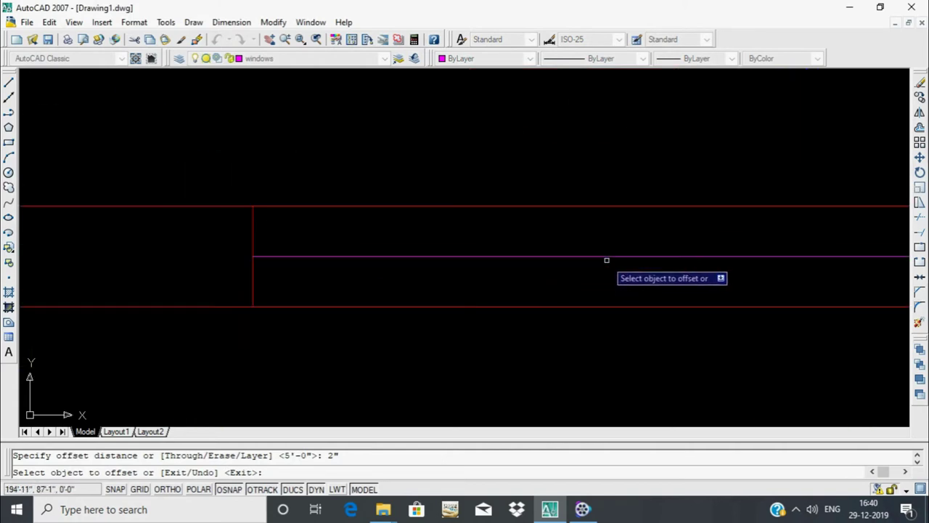
pyautogui.click(607, 256)
pyautogui.click(606, 258)
pyautogui.click(616, 257)
pyautogui.click(551, 243)
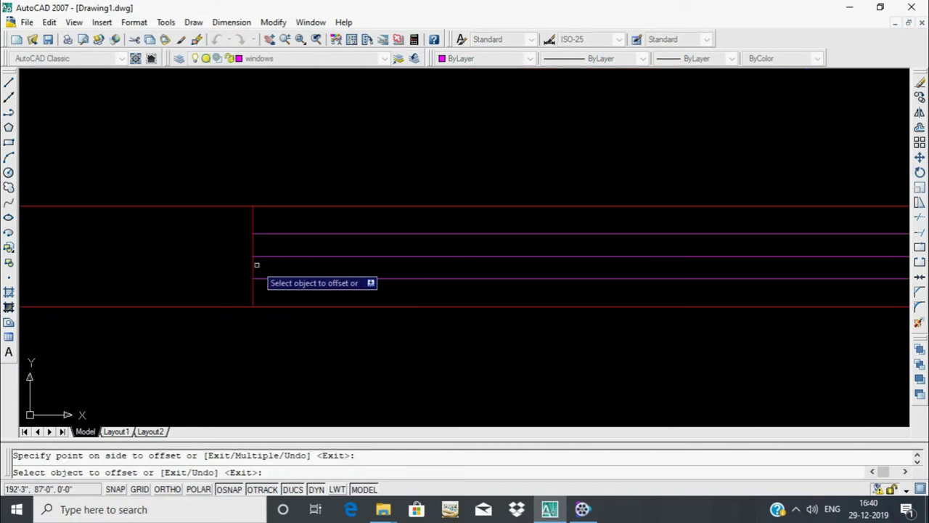
# Offset the right and left jamb lines inward into the opening
pyautogui.moveTo(309, 270); pyautogui.dragTo(185, 291, button='middle')
pyautogui.click(789, 301)
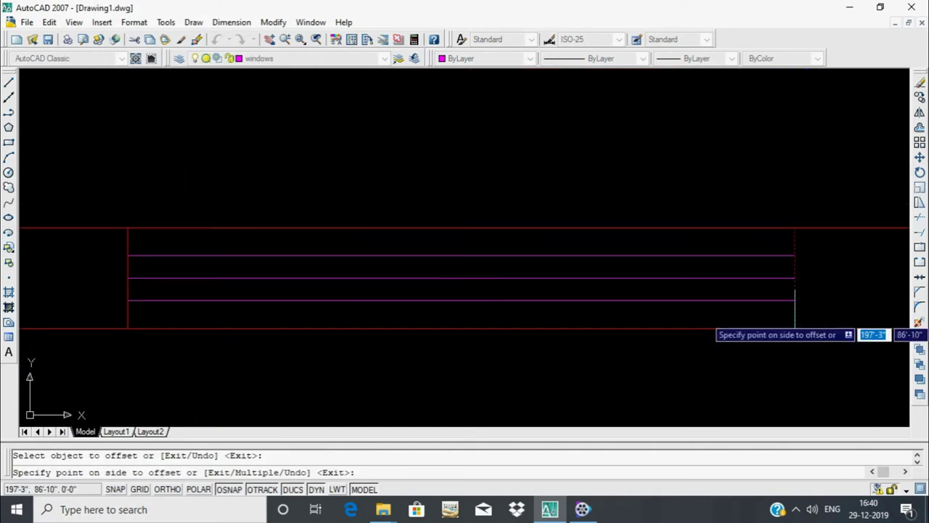
pyautogui.click(705, 316)
pyautogui.hotkey('ctrl', 'z')
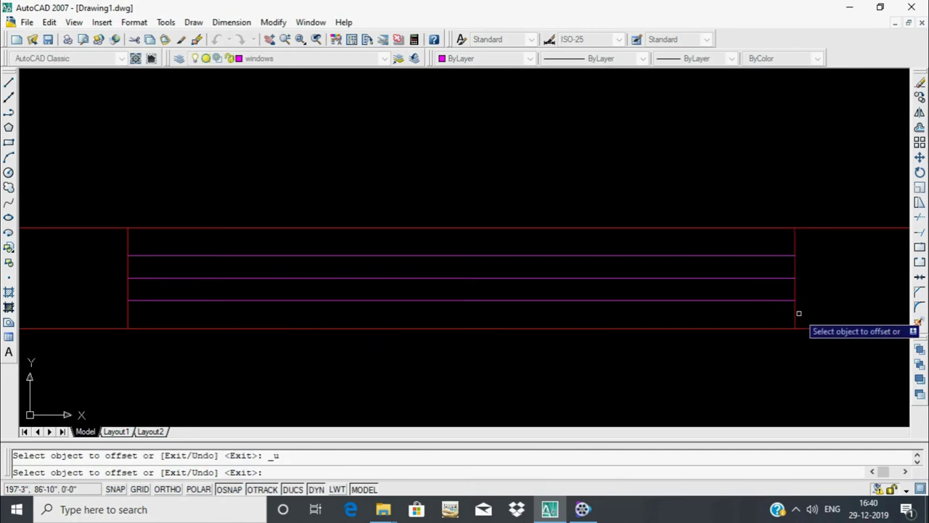
pyautogui.click(796, 313)
pyautogui.click(789, 312)
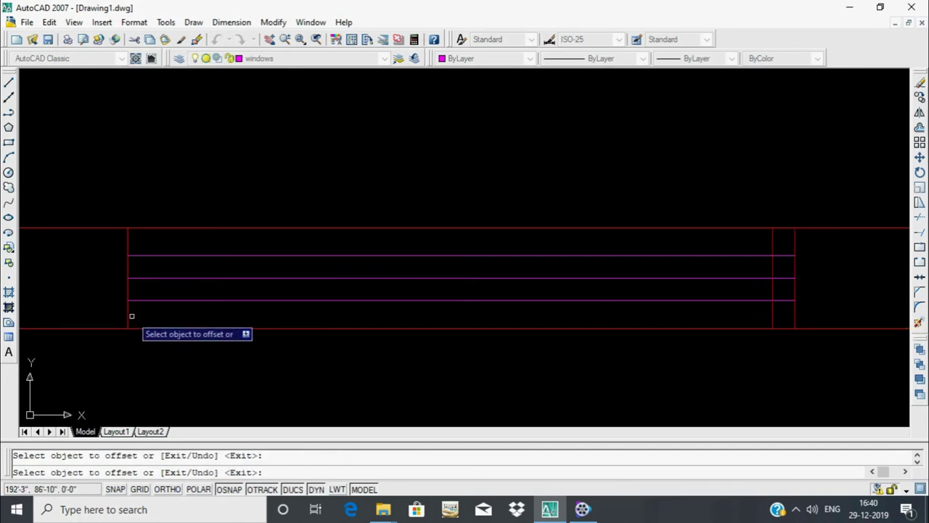
pyautogui.click(132, 316)
pyautogui.click(182, 319)
# Offset the new inner jamb lines further inward on both sides
pyautogui.click(773, 320)
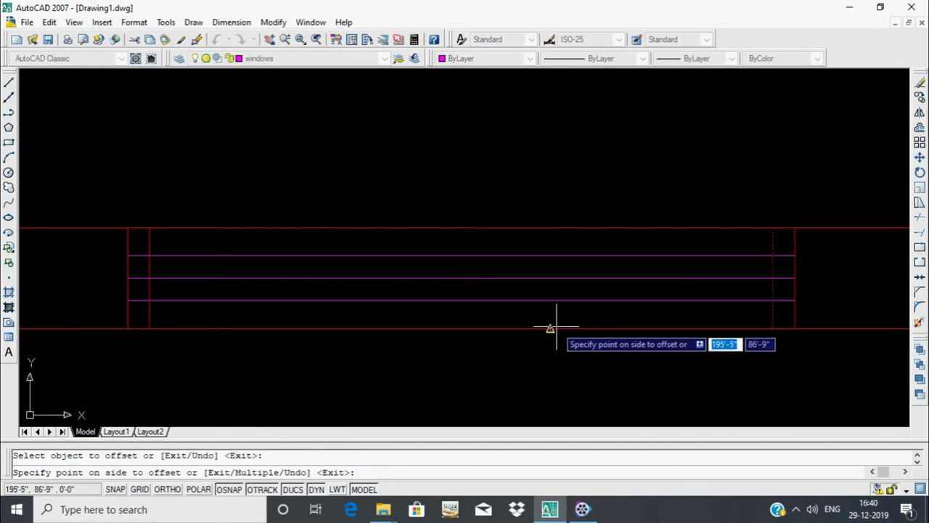
pyautogui.click(392, 332)
pyautogui.click(149, 313)
pyautogui.click(338, 292)
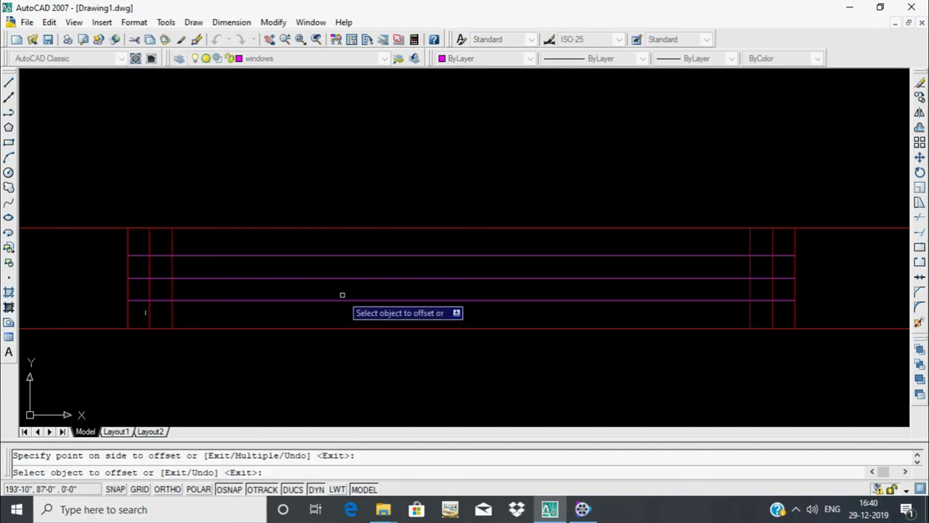
pyautogui.scroll(-4, 339, 292)
pyautogui.scroll(4, 501, 292)
pyautogui.press('Escape')
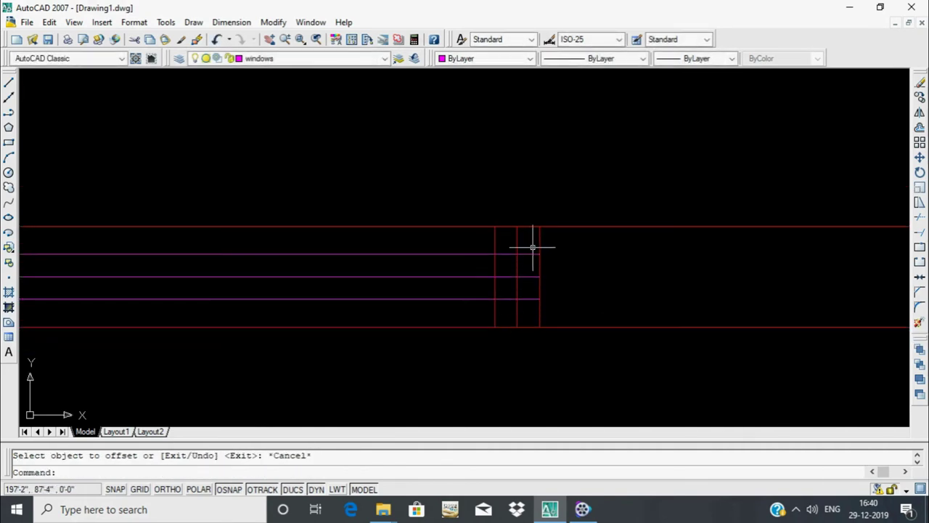
# Select the newly created window lines with a crossing window
pyautogui.click(532, 248)
pyautogui.moveTo(253, 319)
pyautogui.mouseDown(button='middle')
pyautogui.moveTo(613, 323)
pyautogui.moveTo(248, 330)
pyautogui.mouseUp(button='middle')
pyautogui.click(246, 320)
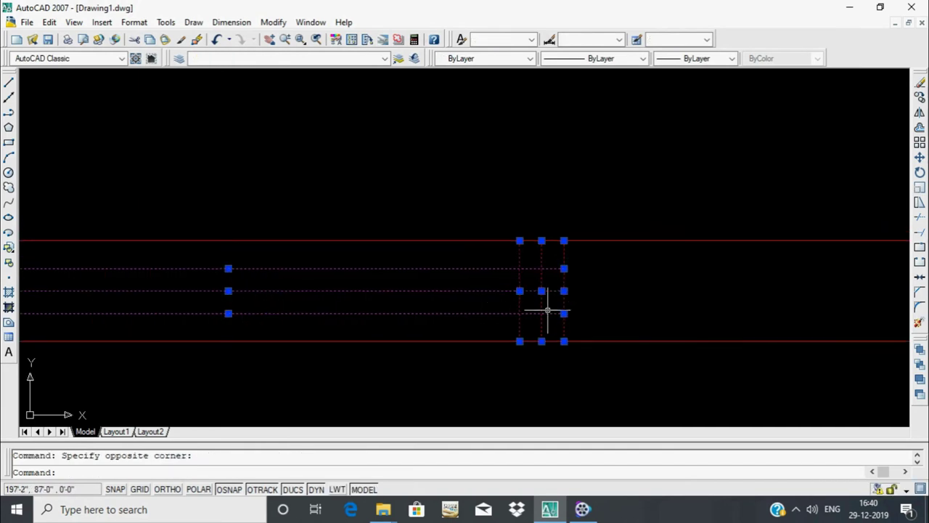
# Move the selected window lines onto the windows layer
pyautogui.scroll(-4, 628, 303)
pyautogui.click(261, 58)
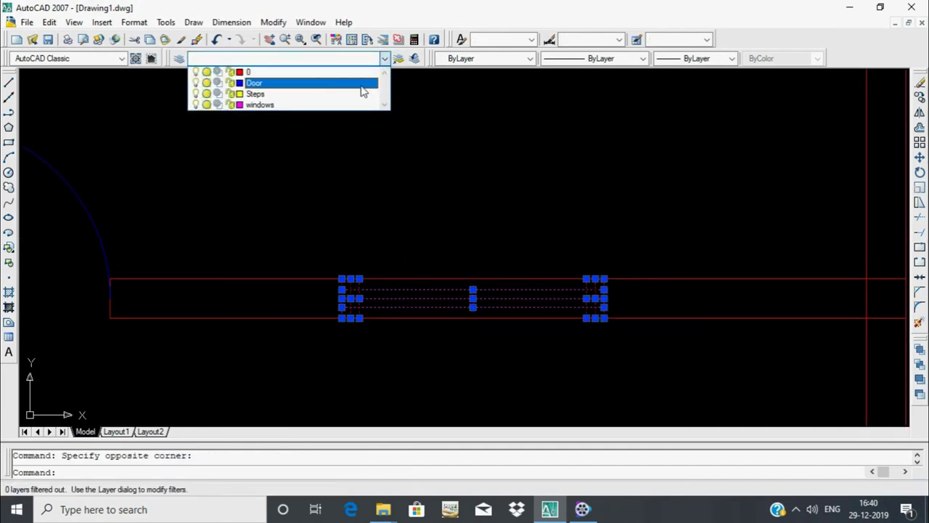
pyautogui.click(338, 105)
# Put another opening's window rectangle and middle line on the windows layer
pyautogui.write('o')
pyautogui.press('Return')
pyautogui.scroll(-5, 589, 305)
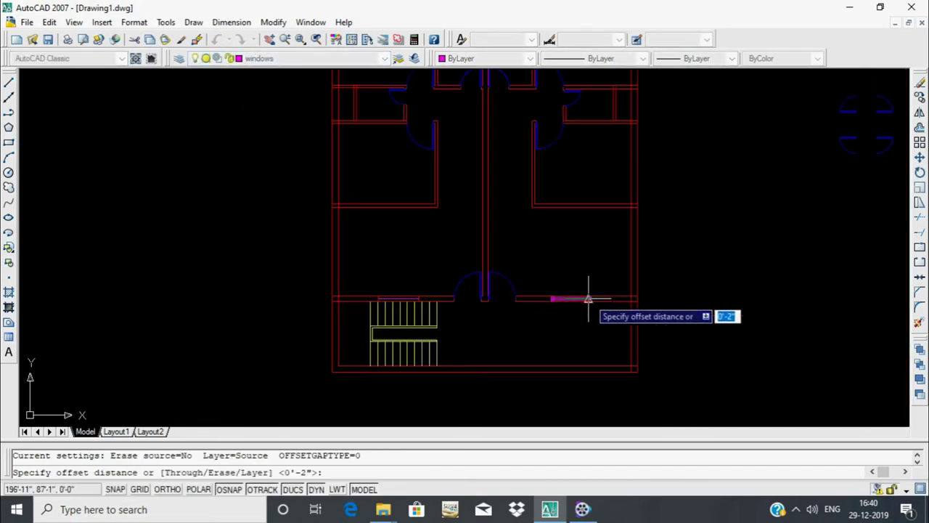
pyautogui.scroll(4, 390, 302)
pyautogui.scroll(3, 421, 298)
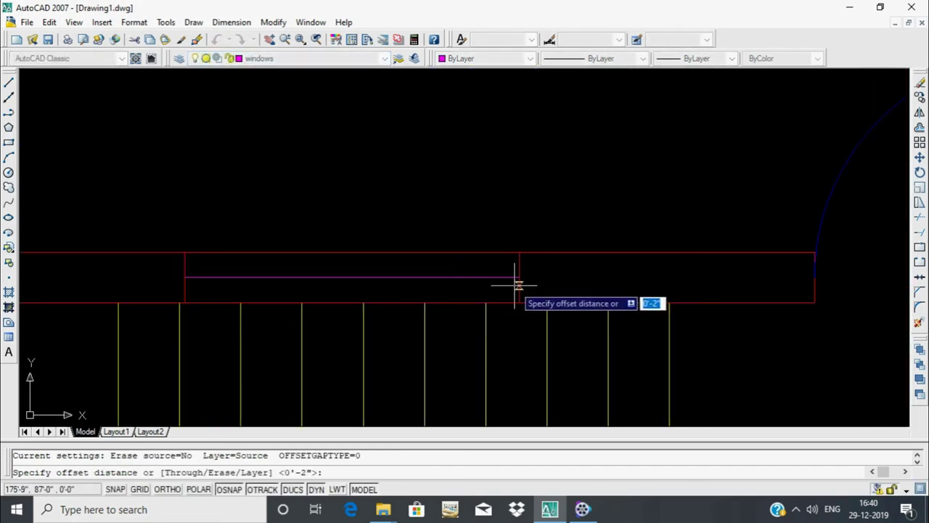
pyautogui.scroll(-3, 552, 268)
pyautogui.scroll(6, 541, 270)
pyautogui.scroll(-2, 561, 272)
pyautogui.scroll(3, 581, 276)
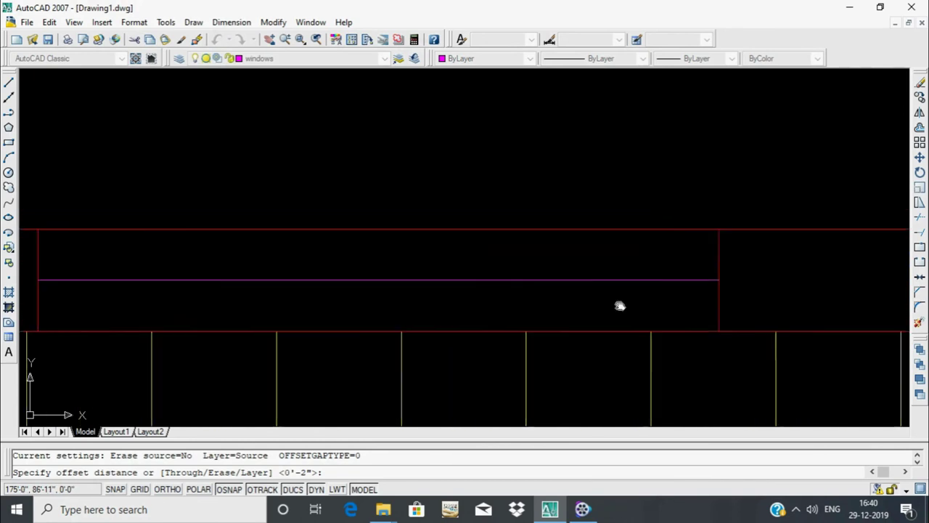
pyautogui.click(729, 294)
pyautogui.click(765, 300)
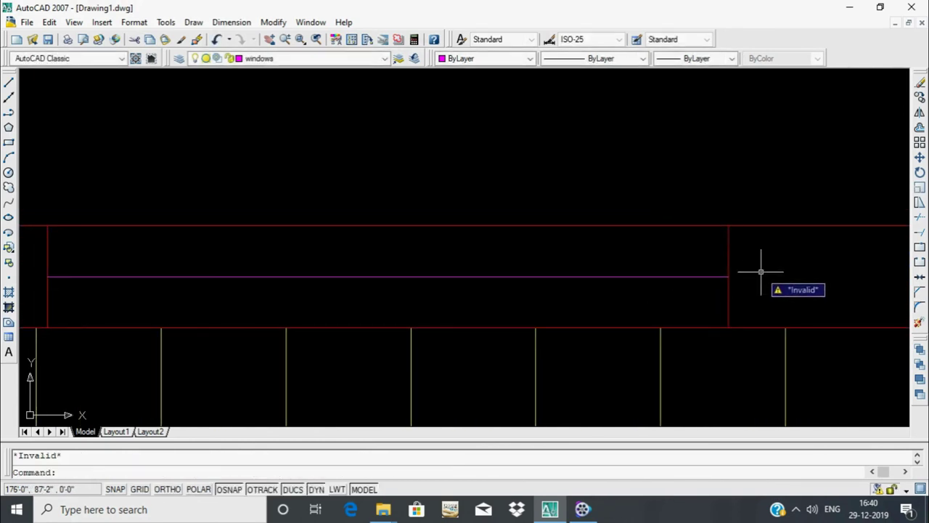
pyautogui.click(757, 261)
pyautogui.click(540, 311)
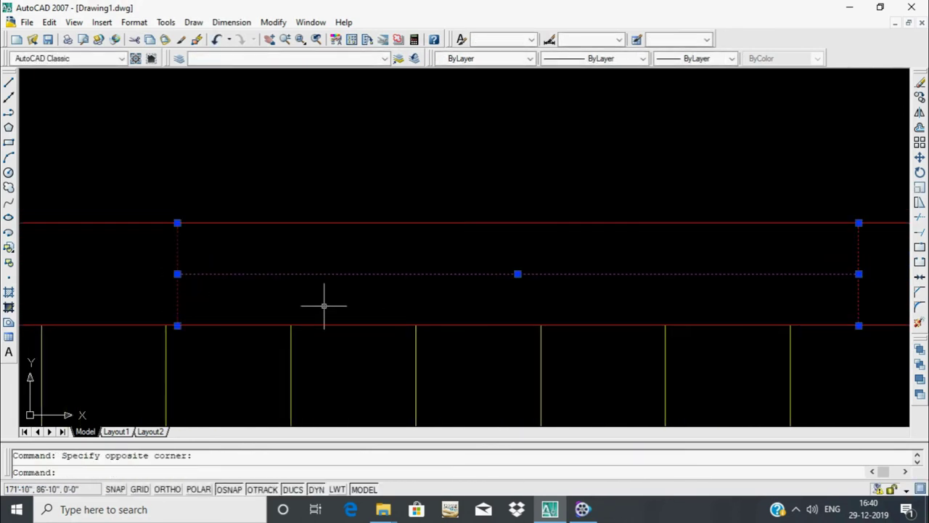
pyautogui.click(384, 58)
pyautogui.click(279, 104)
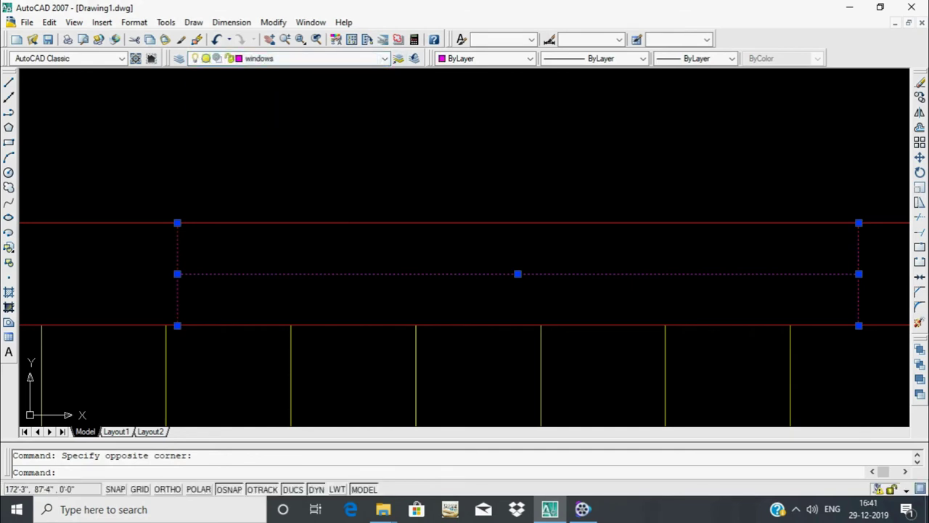
pyautogui.press('o')
pyautogui.press('Return')
pyautogui.press('Return')
# Select the two remaining window lines and assign them to the windows layer
pyautogui.scroll(-4, 339, 317)
pyautogui.scroll(3, 452, 288)
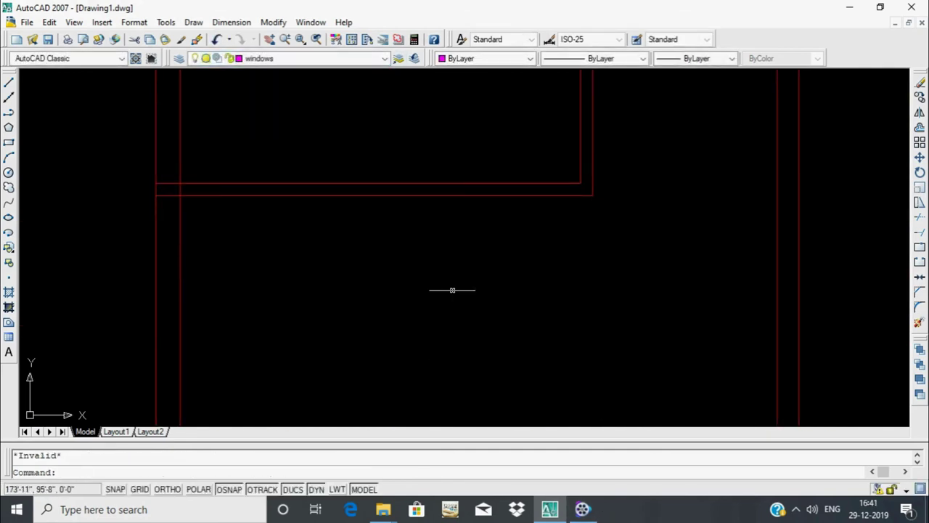
pyautogui.scroll(-2, 753, 263)
pyautogui.scroll(-1, 742, 160)
pyautogui.scroll(3, 742, 156)
pyautogui.click(752, 155)
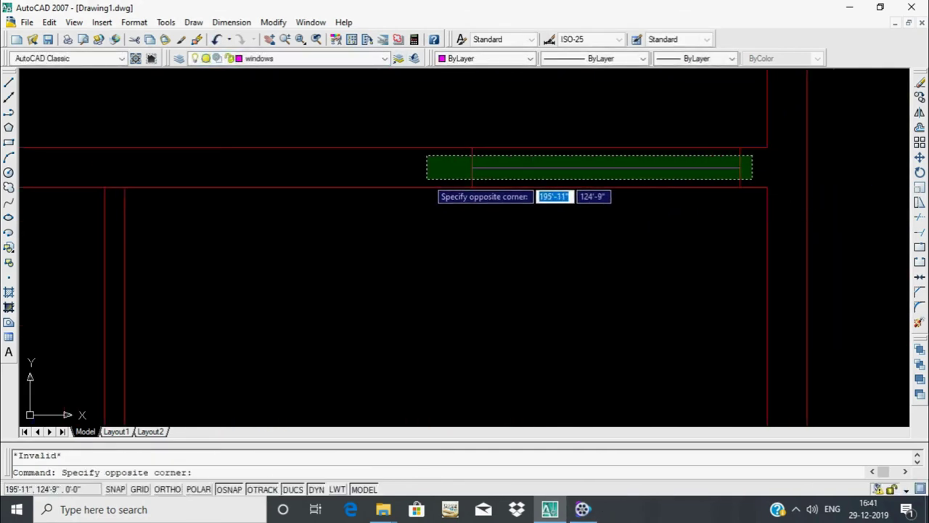
pyautogui.click(426, 180)
pyautogui.scroll(-3, 667, 191)
pyautogui.scroll(3, 654, 163)
pyautogui.click(810, 148)
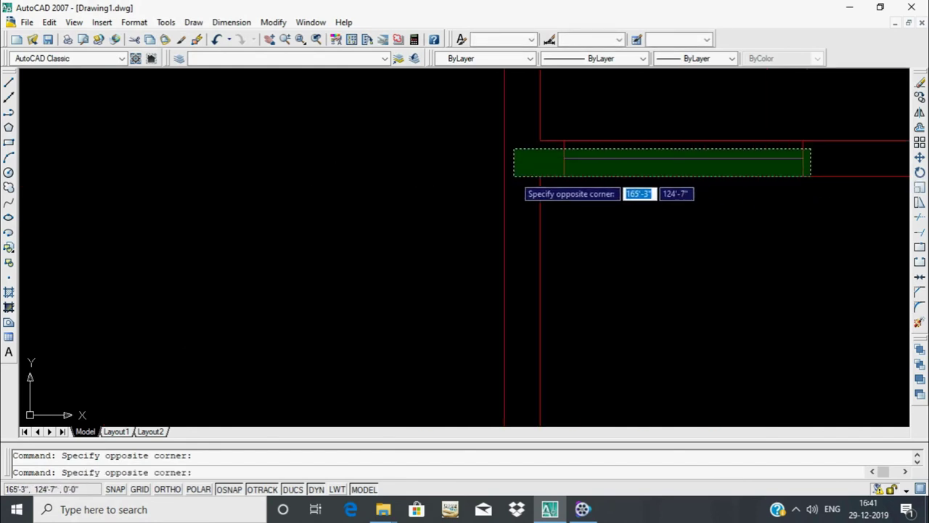
pyautogui.click(516, 177)
pyautogui.scroll(-4, 675, 162)
pyautogui.click(291, 59)
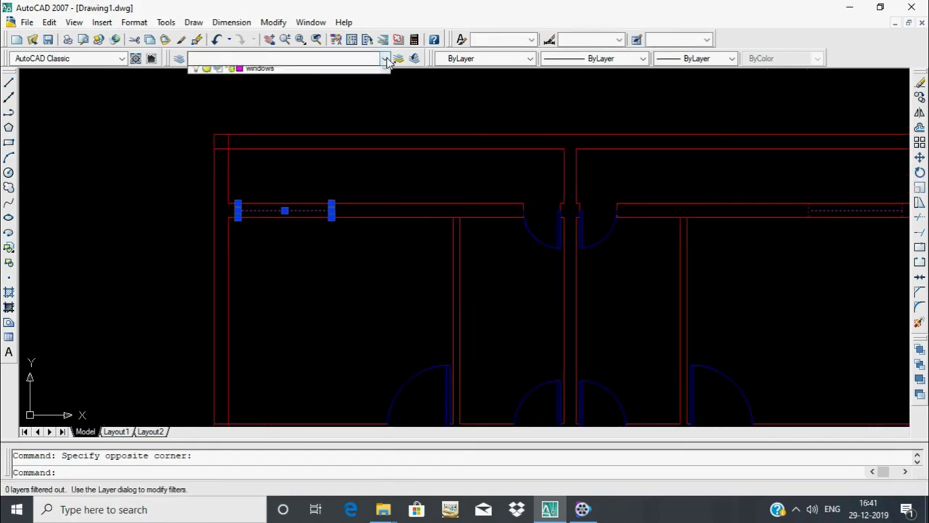
pyautogui.click(261, 102)
# Offset the right window's end line inward twice at the 2-inch OFFSET distance
pyautogui.write('o')
pyautogui.press('Return')
pyautogui.moveTo(784, 254); pyautogui.dragTo(546, 272, button='middle')
pyautogui.scroll(5, 678, 299)
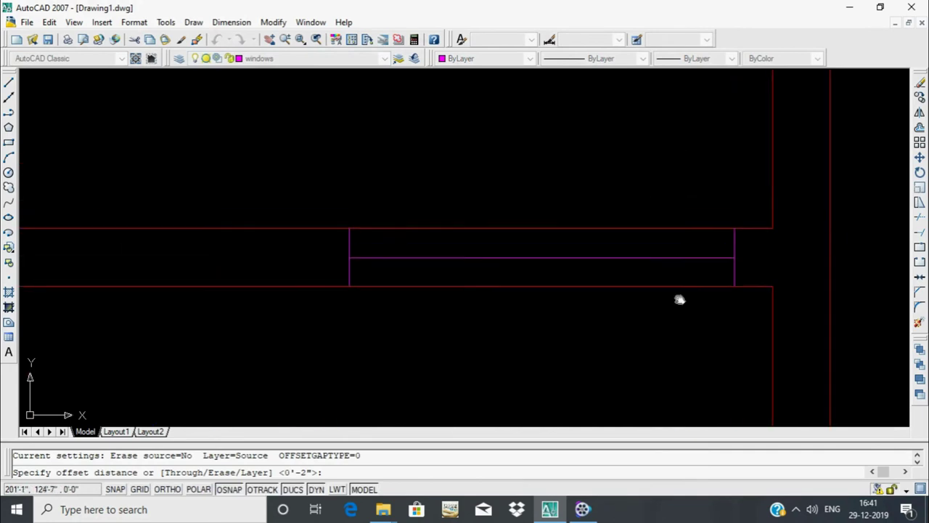
pyautogui.press('Return')
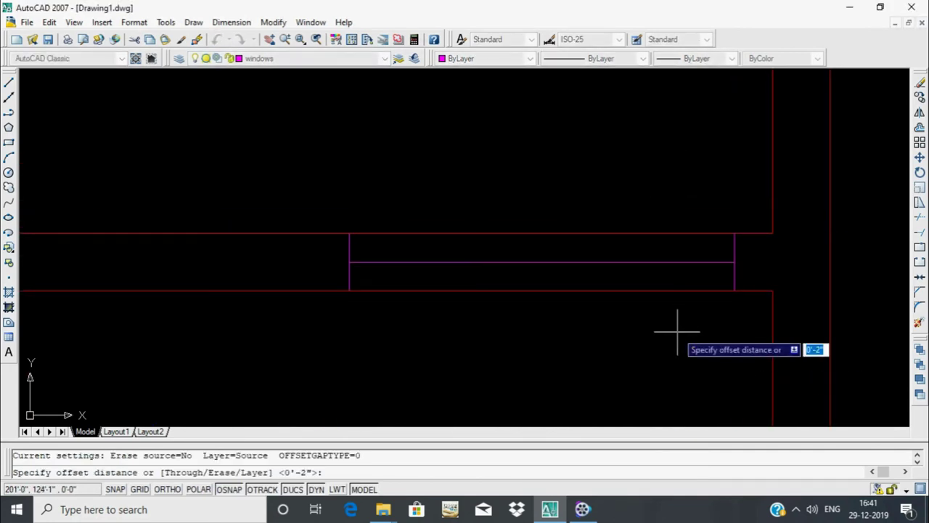
pyautogui.press('Escape')
pyautogui.press('Return')
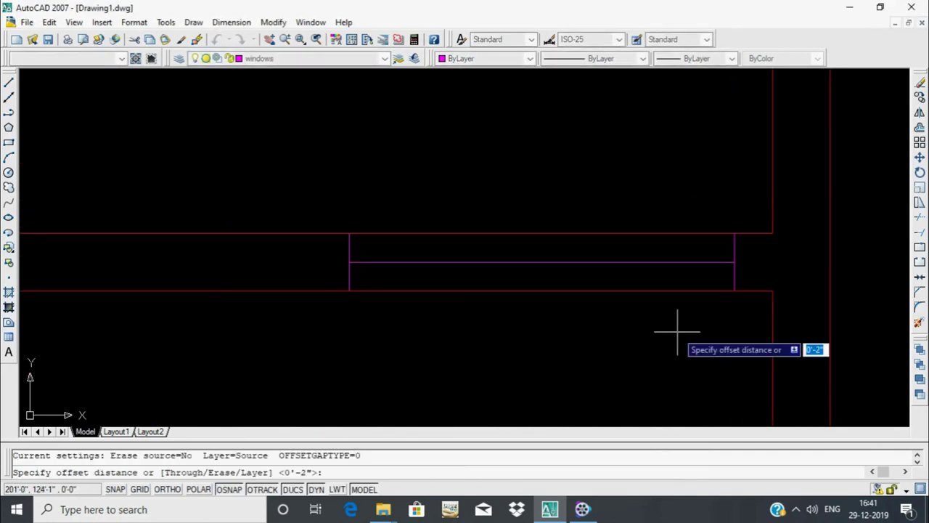
pyautogui.scroll(6, 730, 283)
pyautogui.click(746, 253)
pyautogui.click(694, 249)
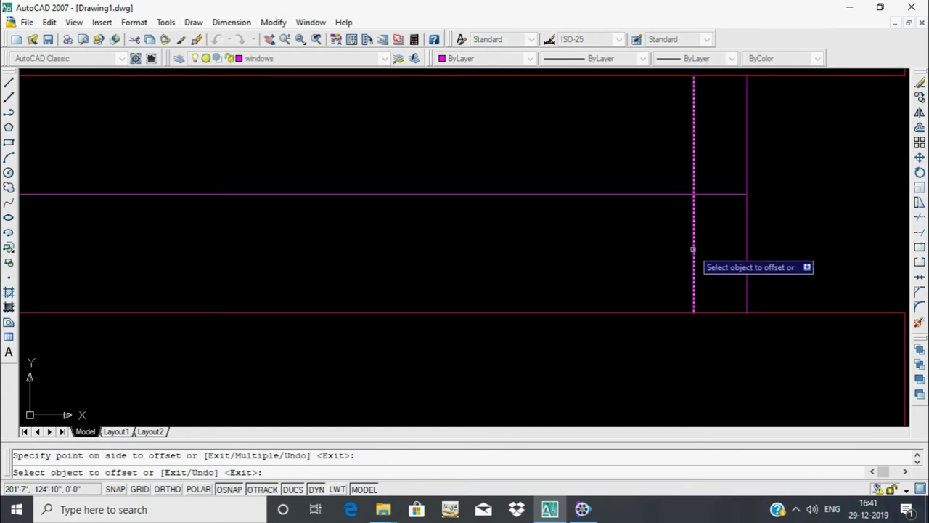
pyautogui.click(694, 250)
pyautogui.click(646, 249)
pyautogui.scroll(-5, 646, 253)
pyautogui.scroll(2, 715, 228)
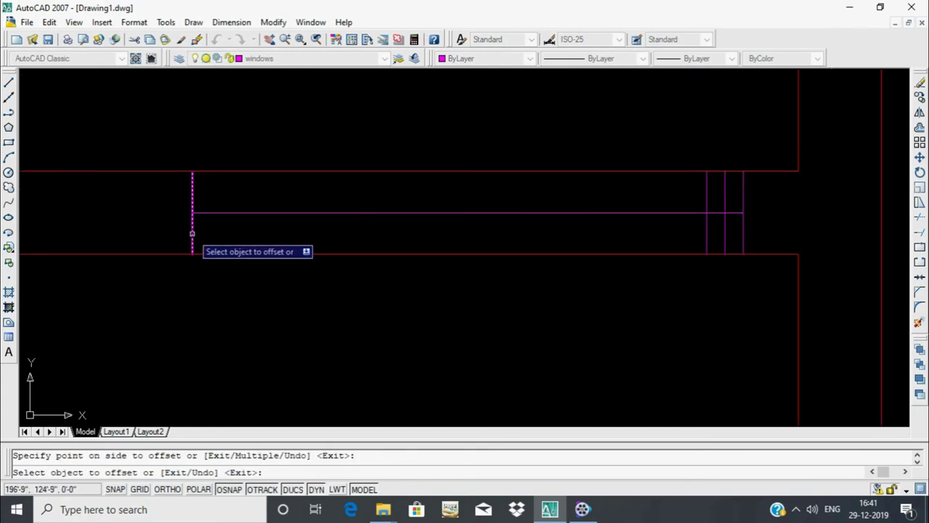
# Offset the window's left end line inward twice and its middle line 2 inches aside
pyautogui.click(211, 230)
pyautogui.click(261, 221)
pyautogui.click(320, 212)
pyautogui.click(342, 199)
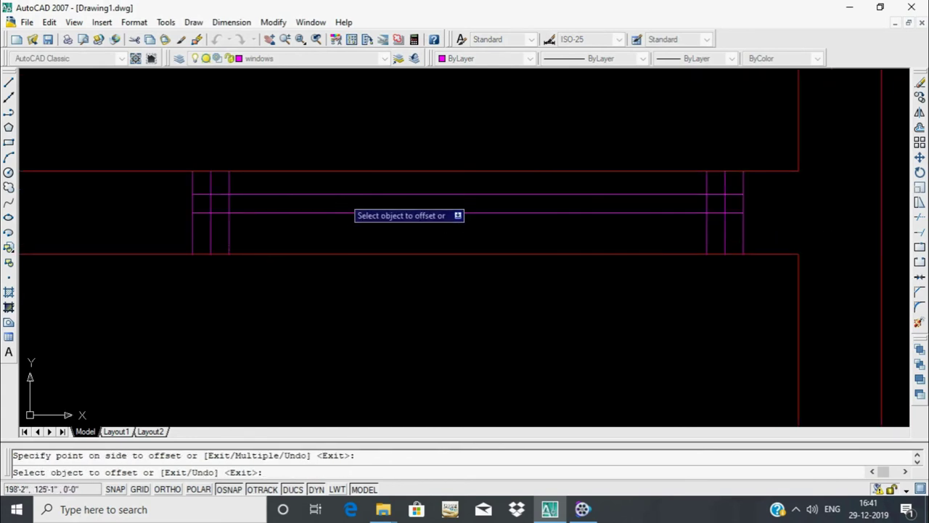
pyautogui.click(342, 212)
pyautogui.click(435, 233)
pyautogui.scroll(-2, 523, 207)
pyautogui.scroll(-3, 523, 207)
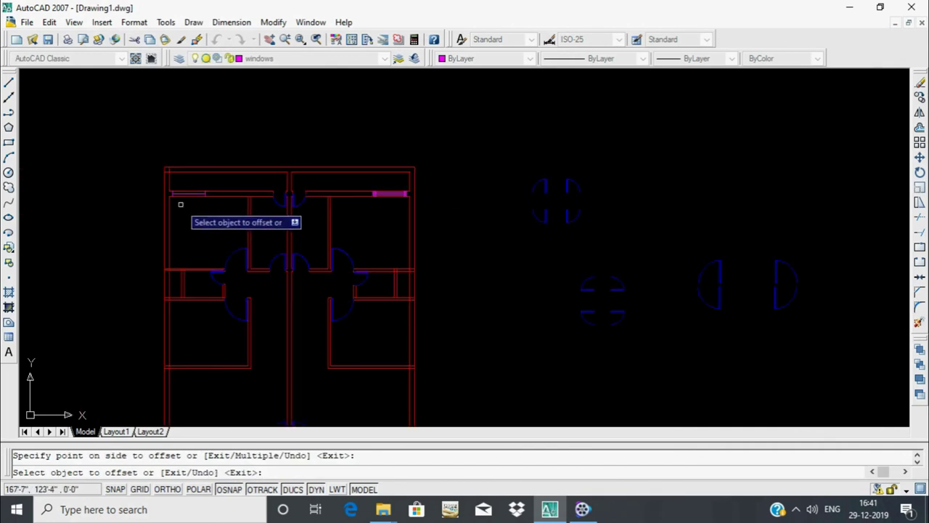
pyautogui.scroll(5, 183, 185)
pyautogui.scroll(3, 183, 185)
pyautogui.scroll(2, 426, 206)
# In the next window, add 2-inch parallel copies of the middle line and end lines
pyautogui.click(432, 199)
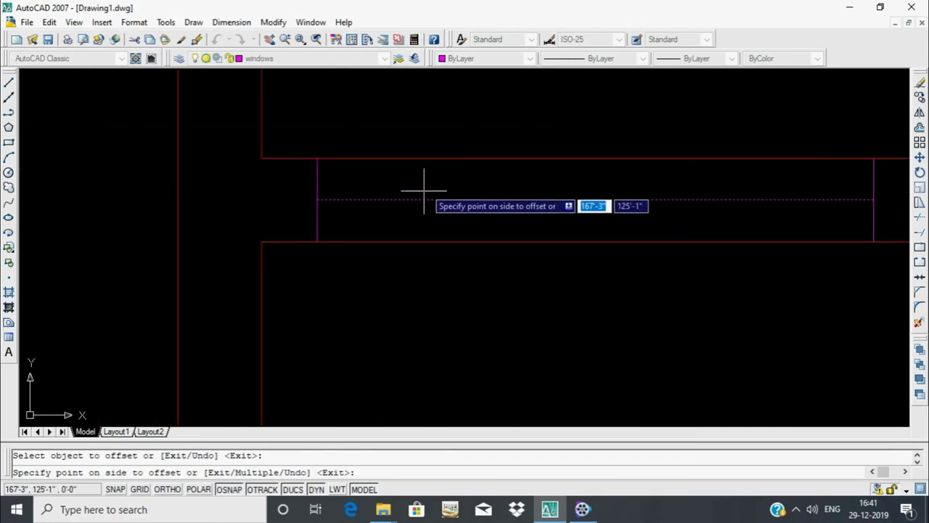
pyautogui.click(410, 209)
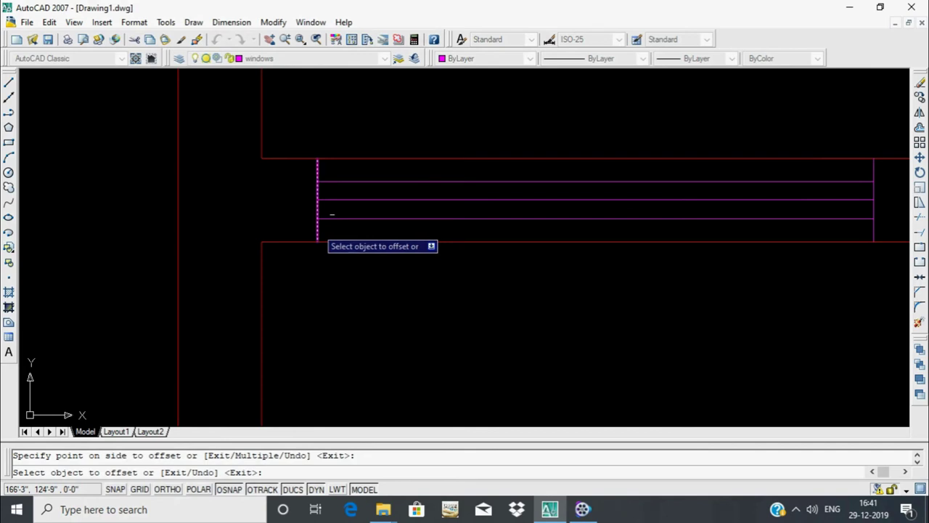
pyautogui.click(340, 218)
pyautogui.click(335, 221)
pyautogui.click(373, 219)
pyautogui.click(874, 227)
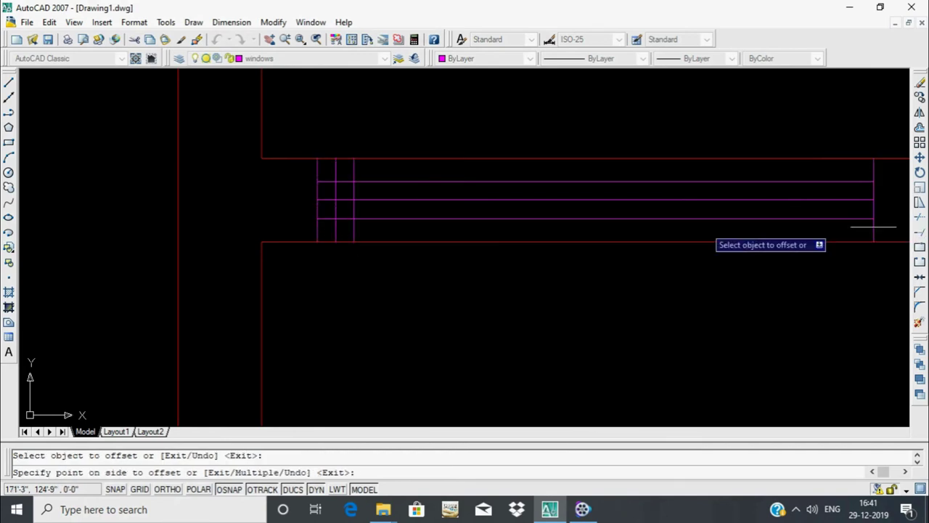
pyautogui.click(857, 222)
pyautogui.click(854, 221)
pyautogui.click(854, 220)
pyautogui.scroll(-3, 798, 232)
# Offset the last window's middle line and both end lines inward by 2 inches
pyautogui.moveTo(767, 243)
pyautogui.mouseDown(button='middle')
pyautogui.moveTo(403, 187)
pyautogui.moveTo(475, 172)
pyautogui.mouseUp(button='middle')
pyautogui.scroll(2, 479, 236)
pyautogui.scroll(2, 487, 232)
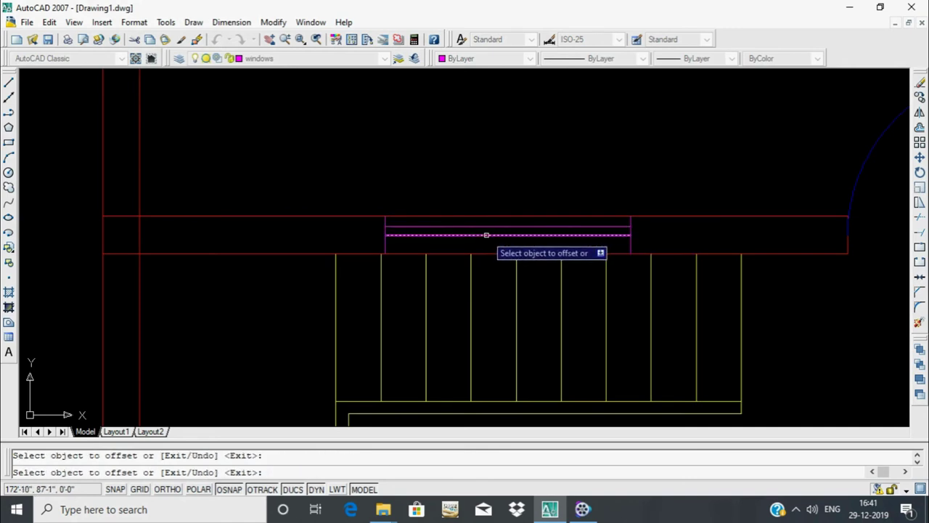
pyautogui.click(486, 235)
pyautogui.click(487, 245)
pyautogui.scroll(4, 381, 232)
pyautogui.click(407, 224)
pyautogui.click(435, 223)
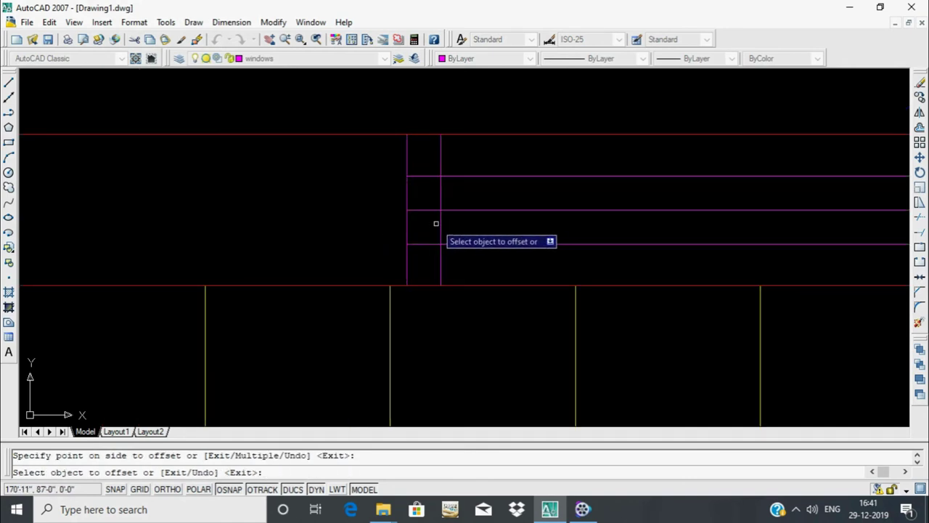
pyautogui.scroll(-4, 726, 228)
pyautogui.moveTo(797, 233); pyautogui.dragTo(490, 232, button='middle')
pyautogui.scroll(4, 407, 213)
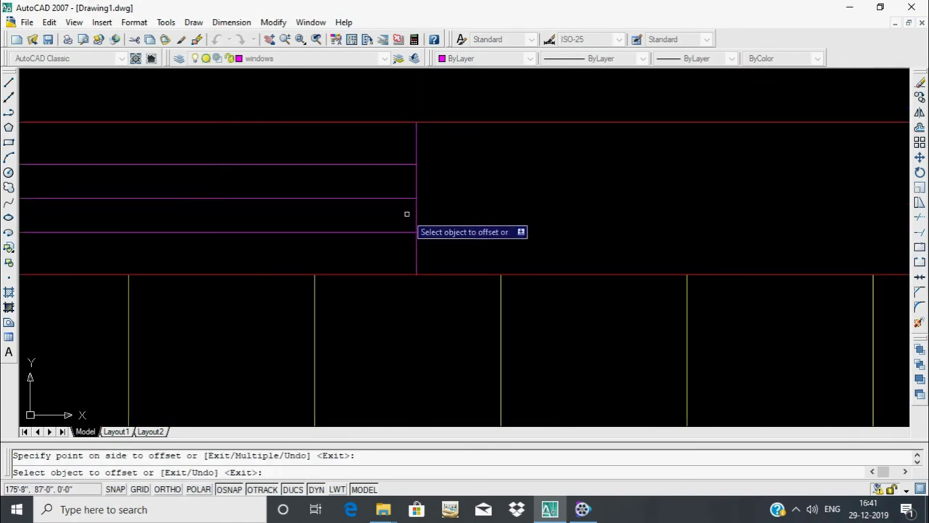
pyautogui.click(417, 212)
pyautogui.click(394, 220)
# Bring the whole floor plan back into view and end the OFFSET command
pyautogui.scroll(-3, 382, 216)
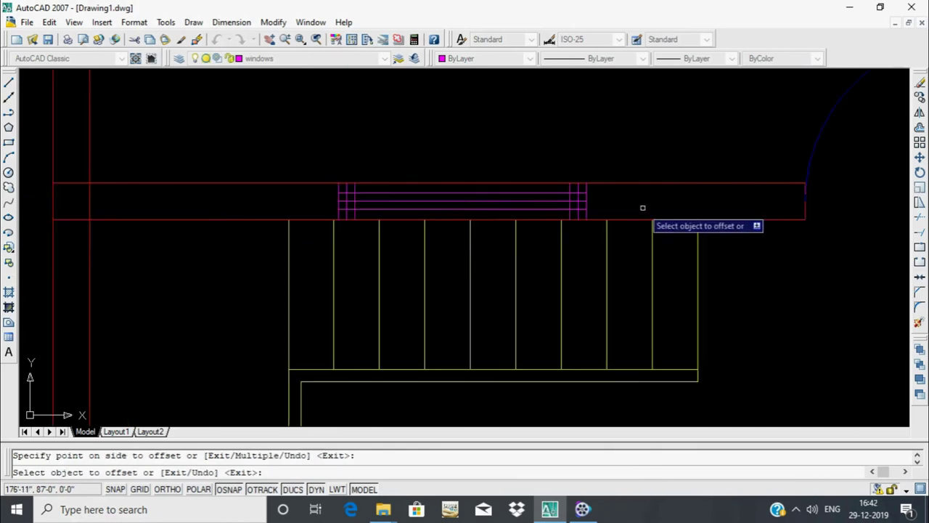
pyautogui.moveTo(643, 208)
pyautogui.mouseDown(button='middle')
pyautogui.moveTo(342, 213)
pyautogui.moveTo(571, 204)
pyautogui.mouseUp(button='middle')
pyautogui.scroll(2, 571, 203)
pyautogui.scroll(-3, 472, 187)
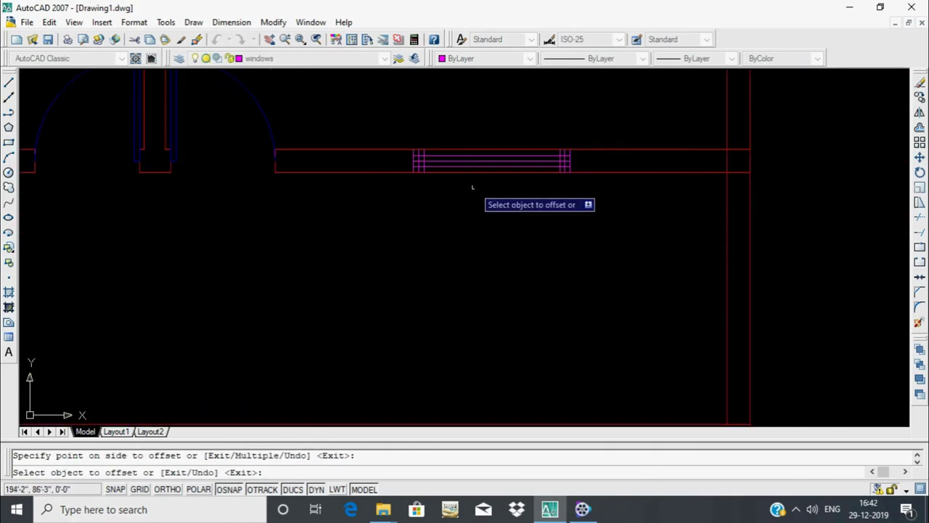
pyautogui.scroll(-5, 674, 417)
pyautogui.moveTo(560, 286); pyautogui.dragTo(506, 363, button='middle')
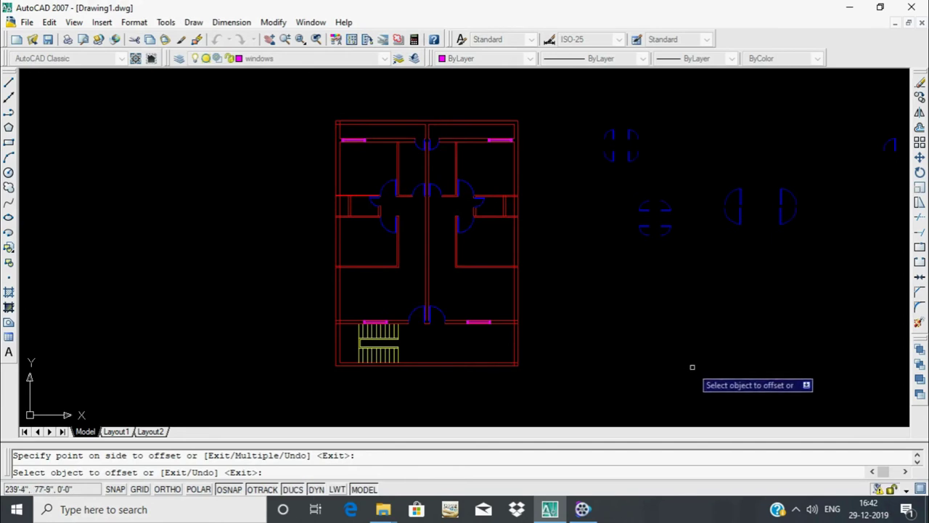
pyautogui.press('Escape')
# Run TR with all lines as cutting edges and trim stray segments at the first window end
pyautogui.write('tr')
pyautogui.press('Return')
pyautogui.press('Return')
pyautogui.scroll(3, 490, 297)
pyautogui.scroll(3, 522, 219)
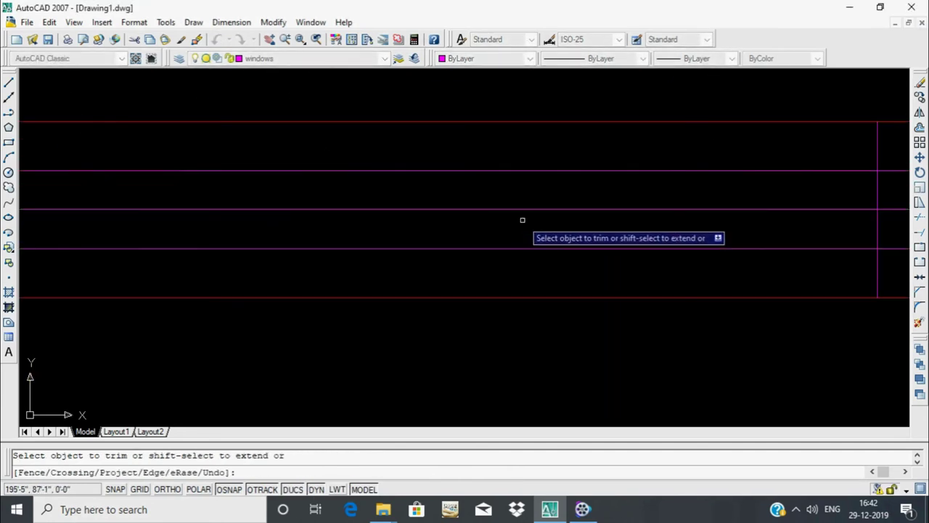
pyautogui.scroll(-3, 522, 219)
pyautogui.scroll(3, 269, 218)
pyautogui.click(264, 234)
pyautogui.click(255, 238)
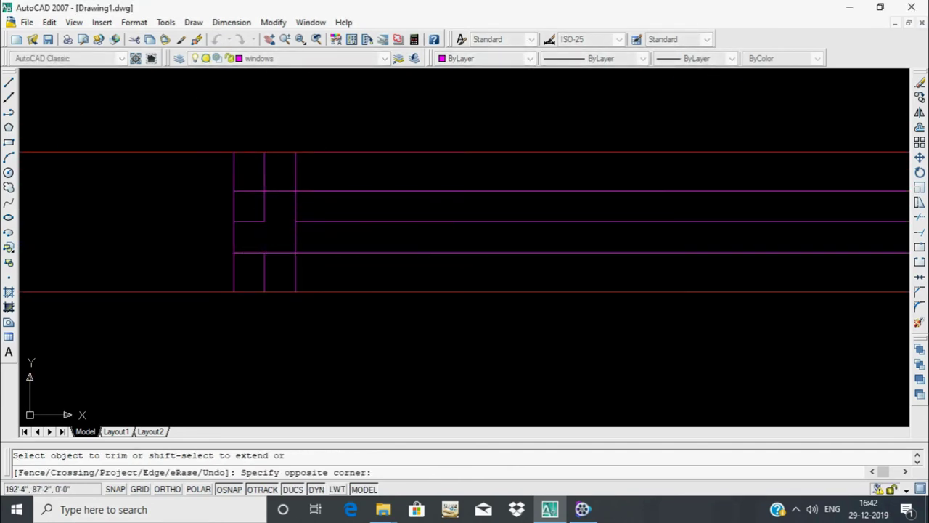
pyautogui.scroll(-3, 286, 237)
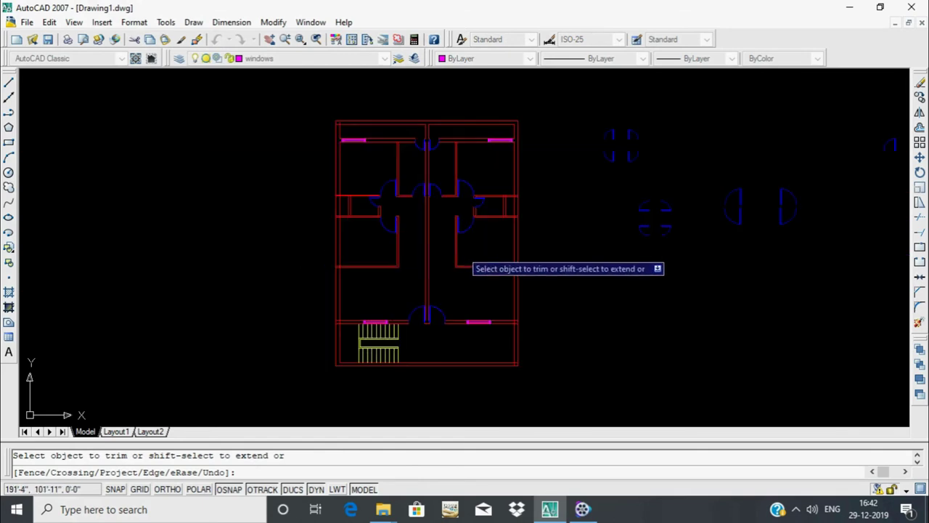
pyautogui.scroll(3, 461, 249)
pyautogui.scroll(1, 436, 272)
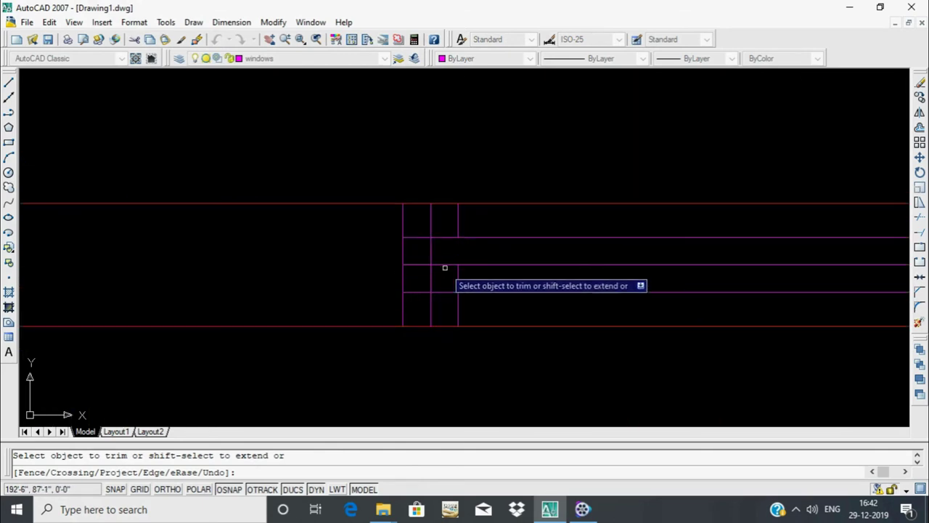
pyautogui.scroll(-3, 450, 268)
pyautogui.scroll(3, 458, 316)
pyautogui.scroll(3, 458, 315)
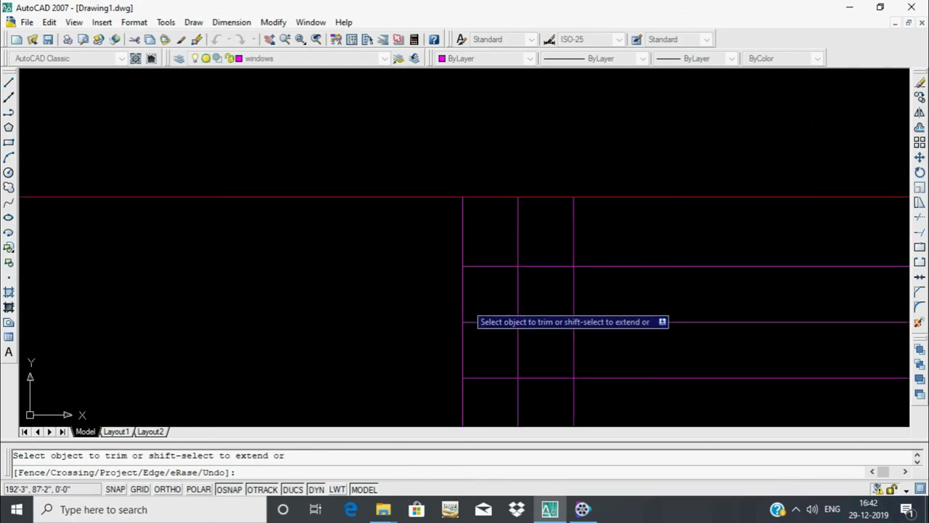
# Trim overlapping magenta line ends at the next window's corner and crossing lines
pyautogui.click(495, 245)
pyautogui.click(498, 368)
pyautogui.click(496, 377)
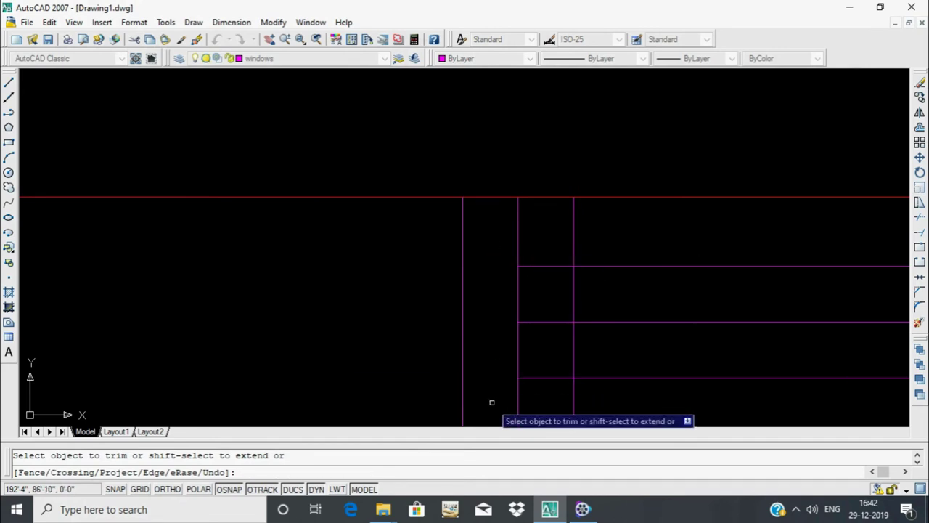
pyautogui.click(573, 230)
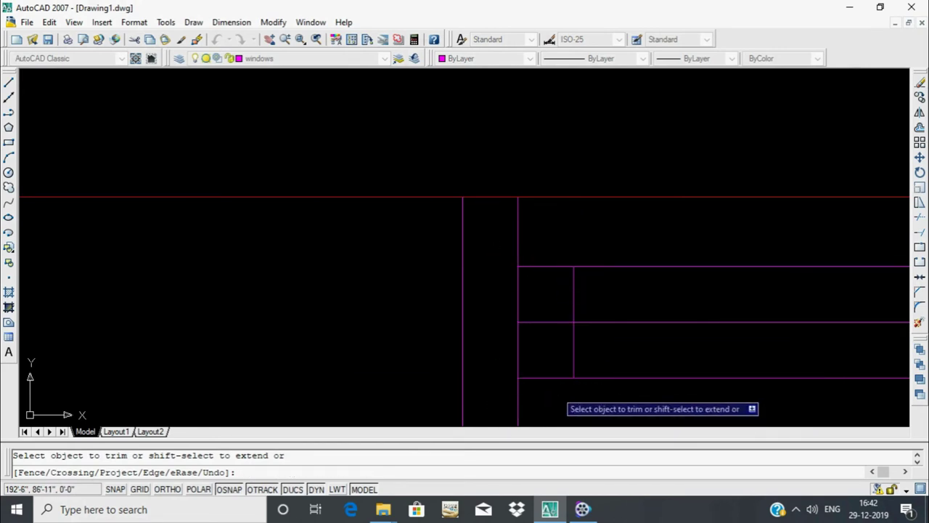
pyautogui.click(529, 324)
pyautogui.click(487, 346)
pyautogui.scroll(-3, 488, 345)
pyautogui.moveTo(322, 340); pyautogui.dragTo(352, 351, button='middle')
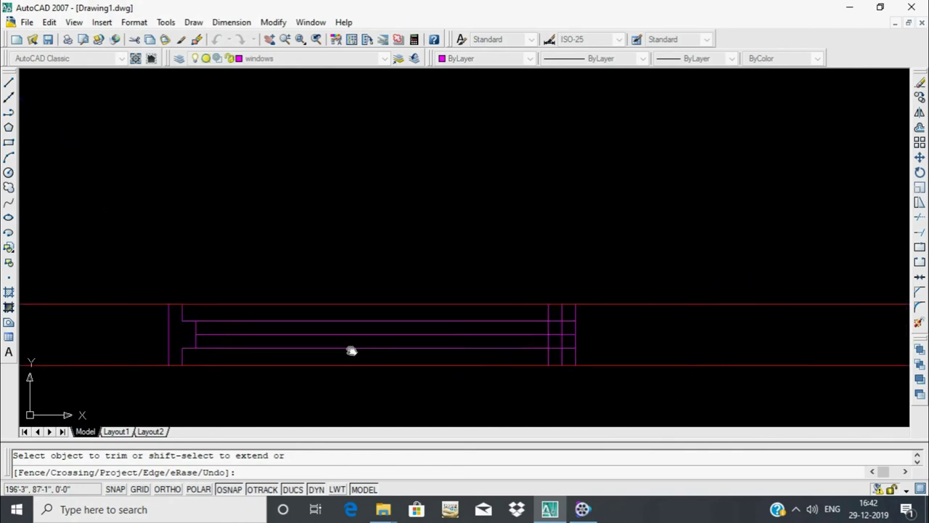
pyautogui.scroll(2, 351, 351)
pyautogui.scroll(2, 645, 330)
# Trim the crossing segments at the long window's end
pyautogui.click(615, 294)
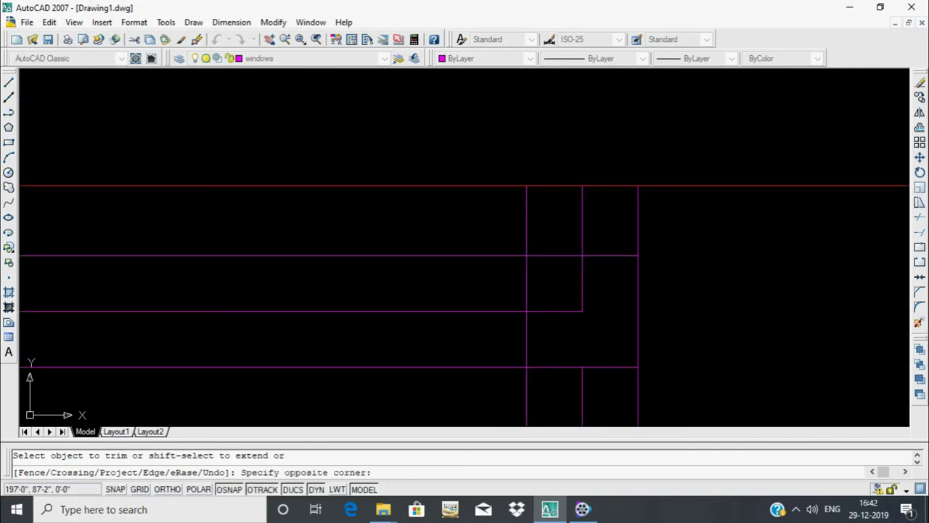
pyautogui.click(575, 284)
pyautogui.click(617, 355)
pyautogui.click(568, 387)
pyautogui.click(552, 310)
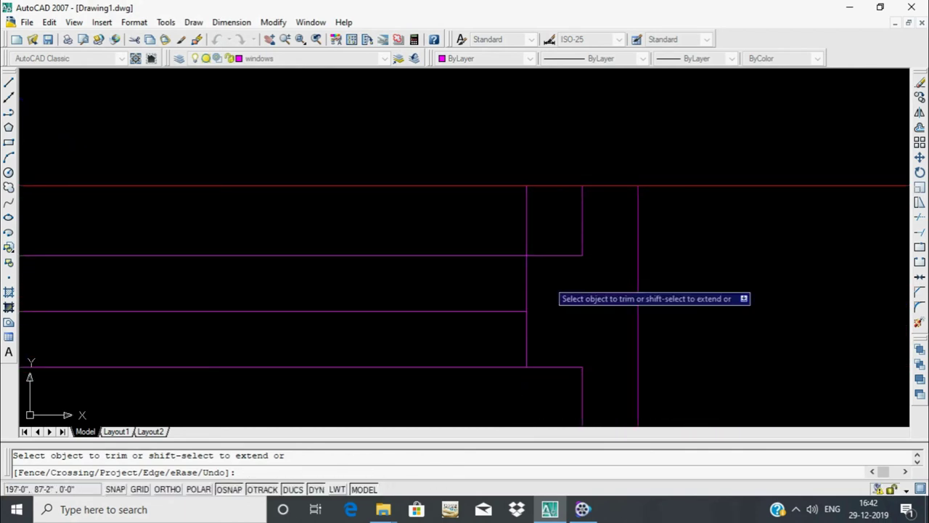
pyautogui.scroll(-2, 541, 236)
pyautogui.scroll(-2, 620, 276)
pyautogui.scroll(3, 326, 312)
pyautogui.moveTo(326, 312); pyautogui.dragTo(333, 254, button='middle')
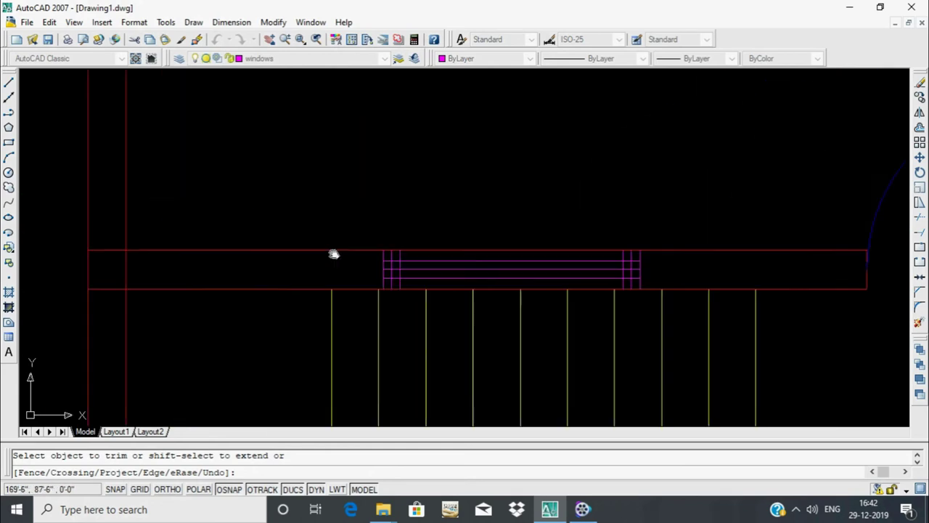
pyautogui.scroll(2, 333, 254)
# Trim crossing window lines at another window, including the lower part of a vertical line
pyautogui.click(492, 254)
pyautogui.click(430, 205)
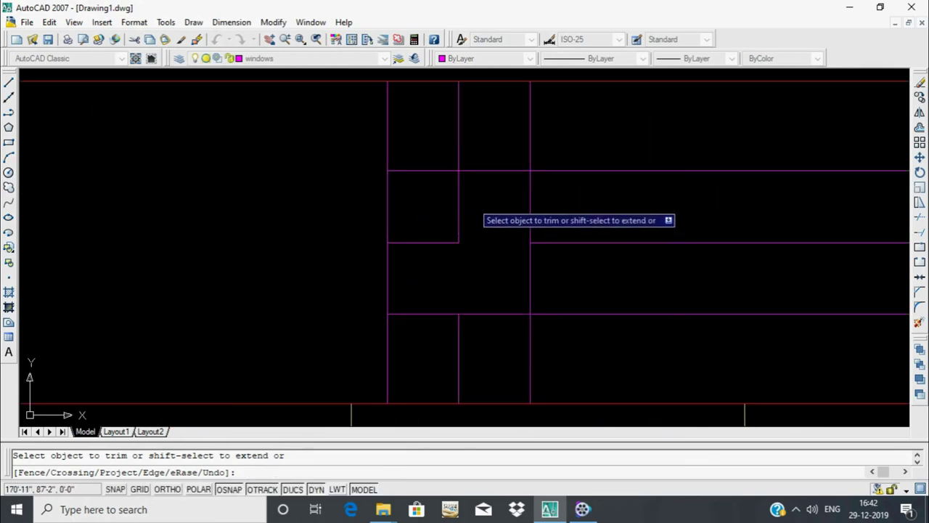
pyautogui.click(448, 145)
pyautogui.click(397, 355)
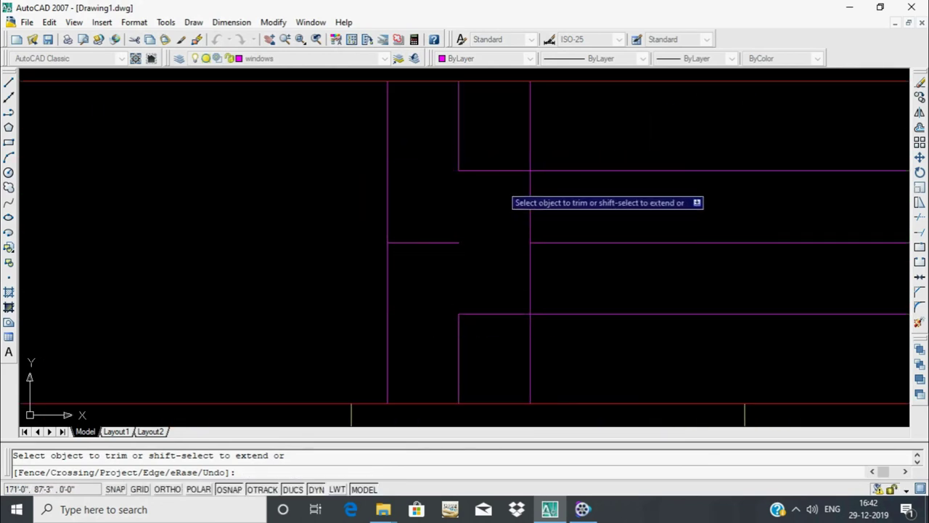
pyautogui.click(530, 335)
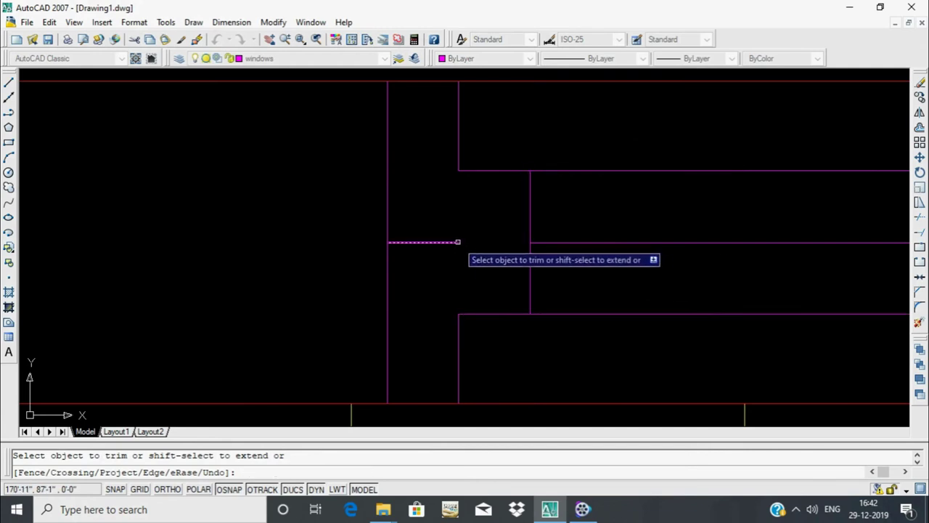
# Use the eRase option to remove the leftover crossing segments at the window's right end
pyautogui.write('r')
pyautogui.press('Return')
pyautogui.press('Return')
pyautogui.scroll(-2, 443, 272)
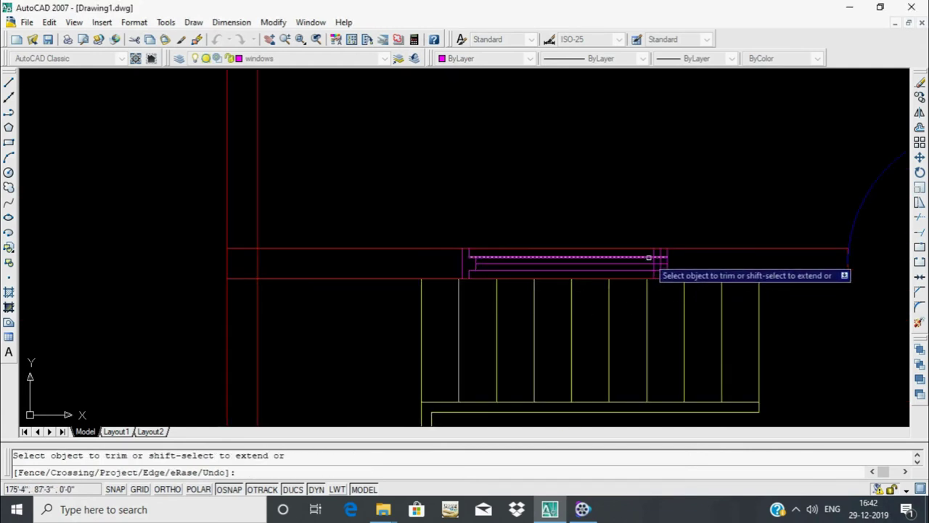
pyautogui.scroll(2, 656, 263)
pyautogui.click(641, 287)
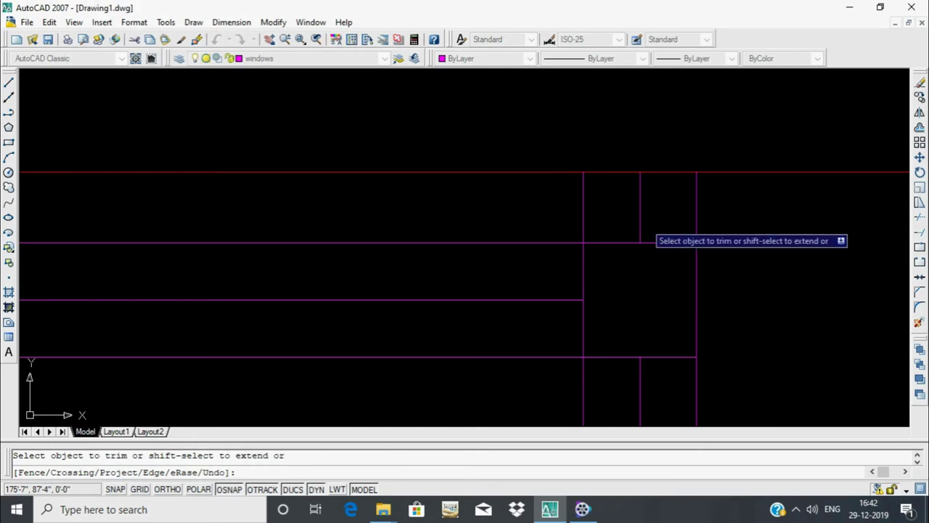
pyautogui.click(651, 217)
pyautogui.click(668, 352)
pyautogui.click(583, 225)
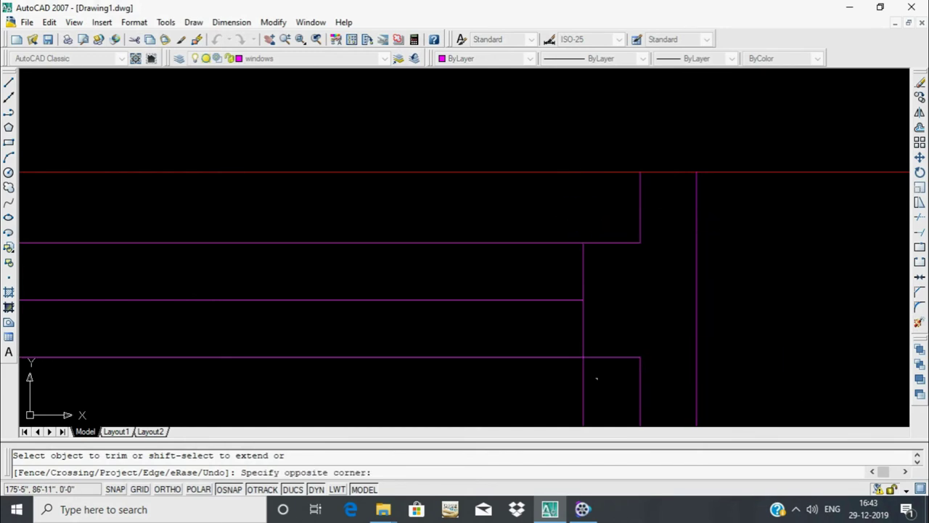
pyautogui.scroll(-2, 595, 375)
pyautogui.scroll(2, 651, 185)
pyautogui.scroll(1, 653, 182)
# Trim the crossing magenta segments at the first window's end and remove a stray leftover piece
pyautogui.scroll(-1, 652, 182)
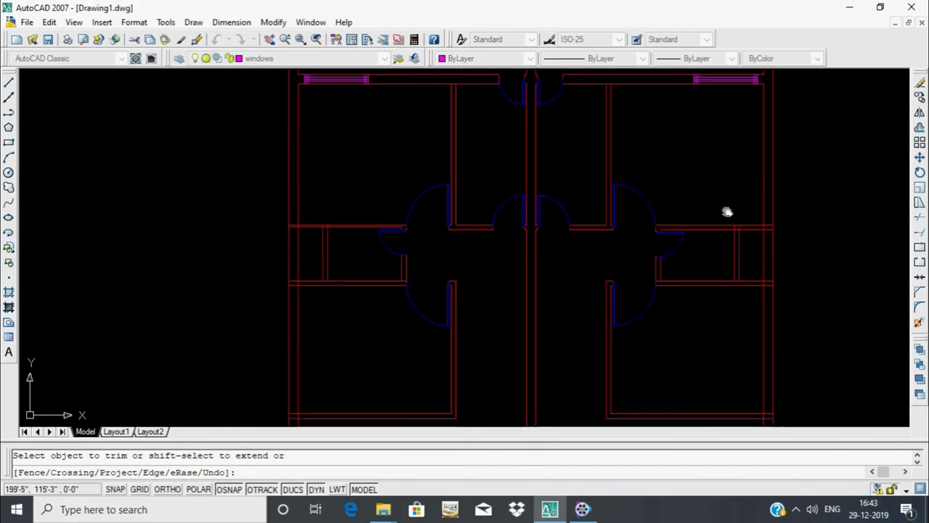
pyautogui.scroll(3, 726, 211)
pyautogui.scroll(2, 731, 170)
pyautogui.scroll(1, 703, 147)
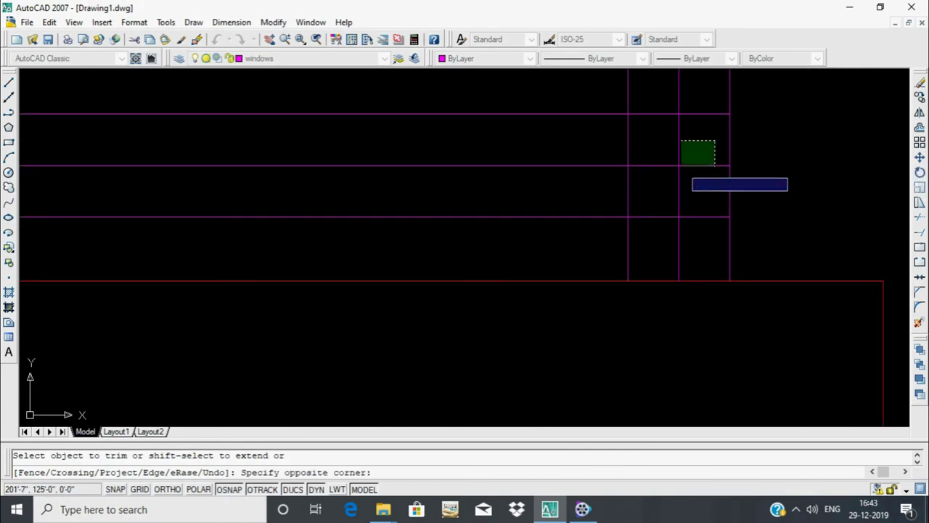
pyautogui.moveTo(716, 139); pyautogui.dragTo(680, 166)
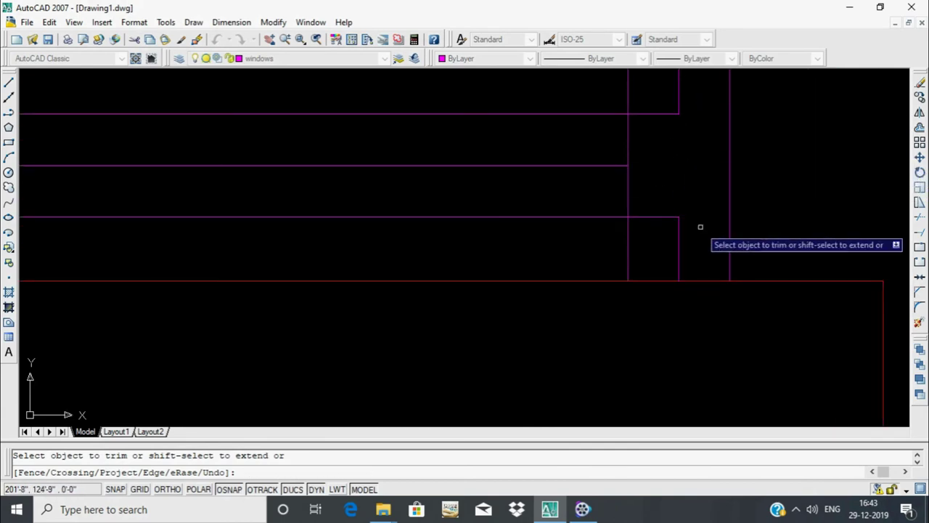
pyautogui.click(624, 93)
pyautogui.scroll(3, 587, 174)
pyautogui.scroll(3, 544, 171)
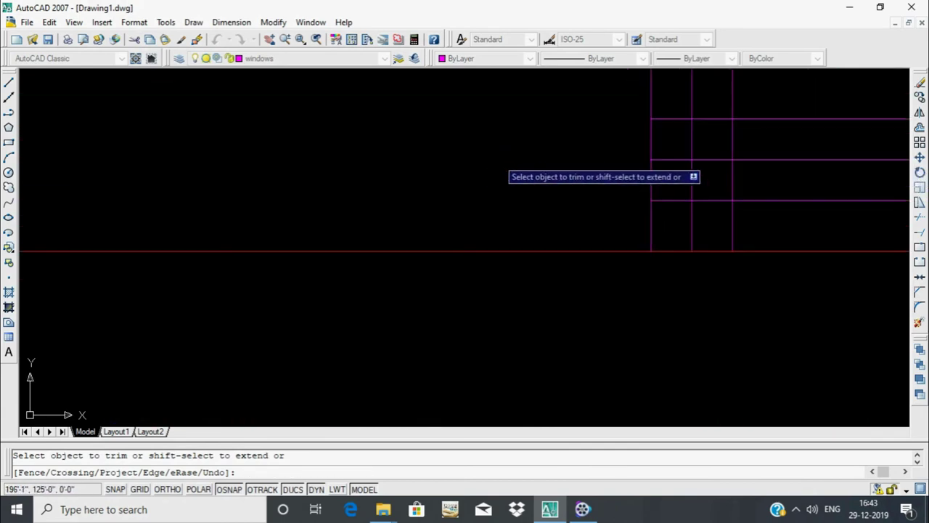
pyautogui.scroll(3, 500, 164)
pyautogui.click(501, 232)
pyautogui.click(479, 269)
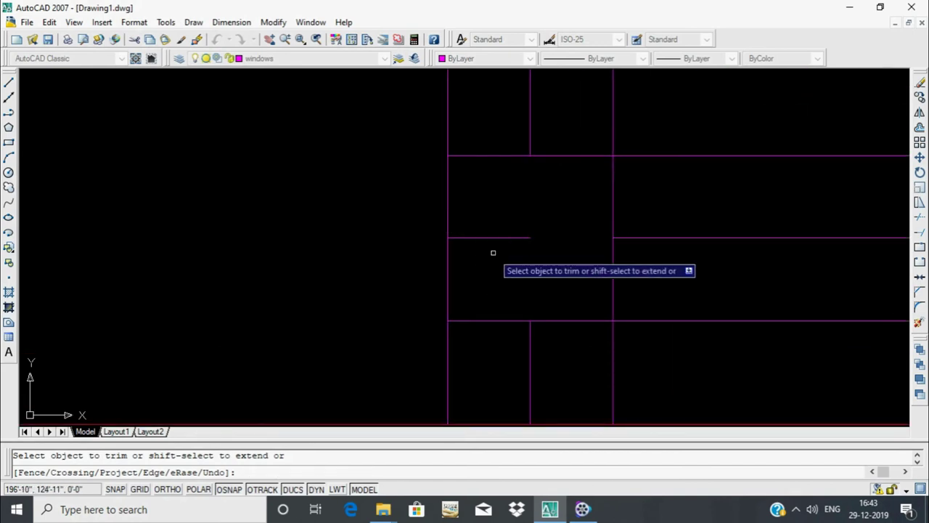
pyautogui.write('r')
pyautogui.press('Return')
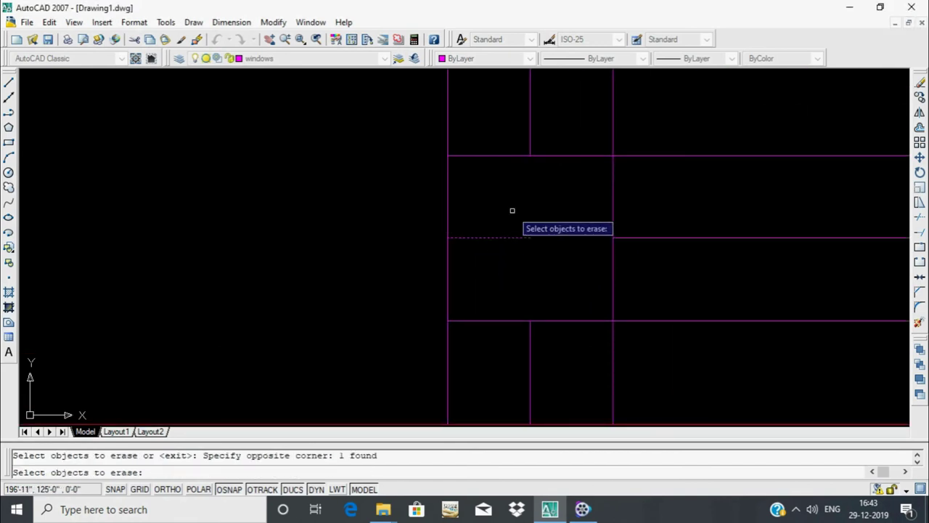
pyautogui.press('Return')
# Trim the next window's lines at the wall junction and between its inner lines
pyautogui.scroll(-5, 512, 207)
pyautogui.click(511, 179)
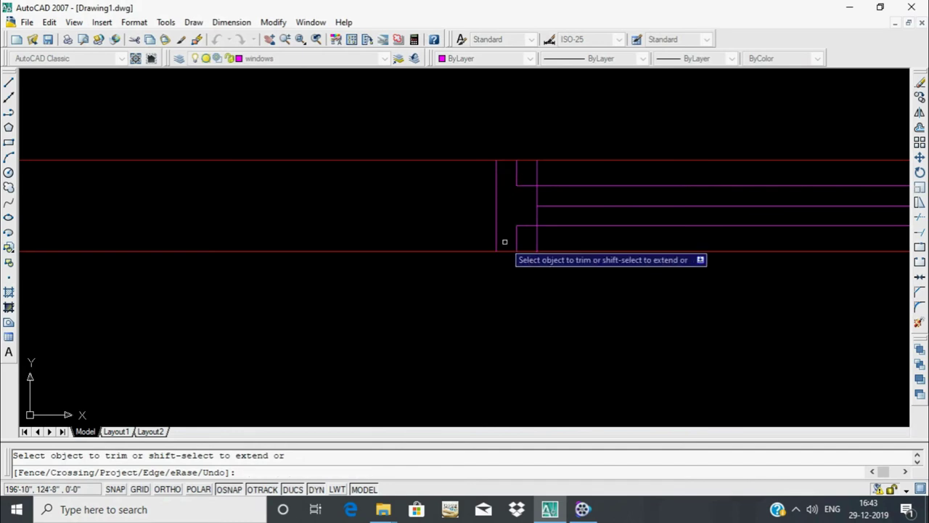
pyautogui.click(545, 197)
pyautogui.click(533, 172)
pyautogui.scroll(-3, 596, 242)
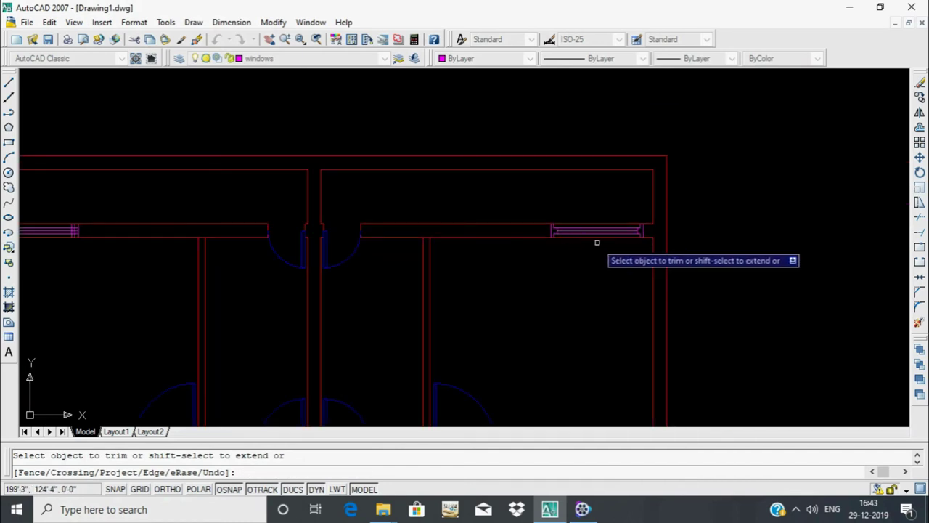
pyautogui.scroll(3, 402, 240)
pyautogui.scroll(3, 414, 236)
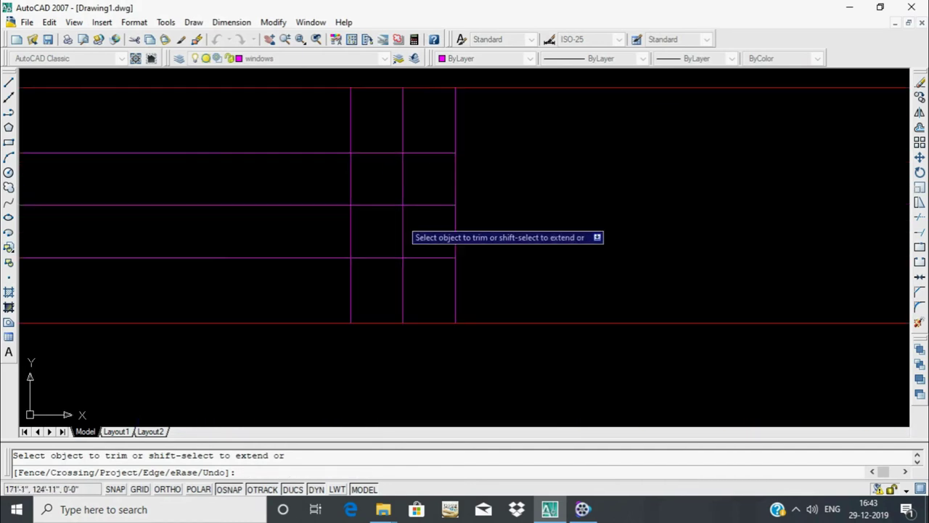
pyautogui.click(436, 174)
pyautogui.click(380, 238)
pyautogui.click(438, 132)
pyautogui.click(423, 270)
pyautogui.click(351, 292)
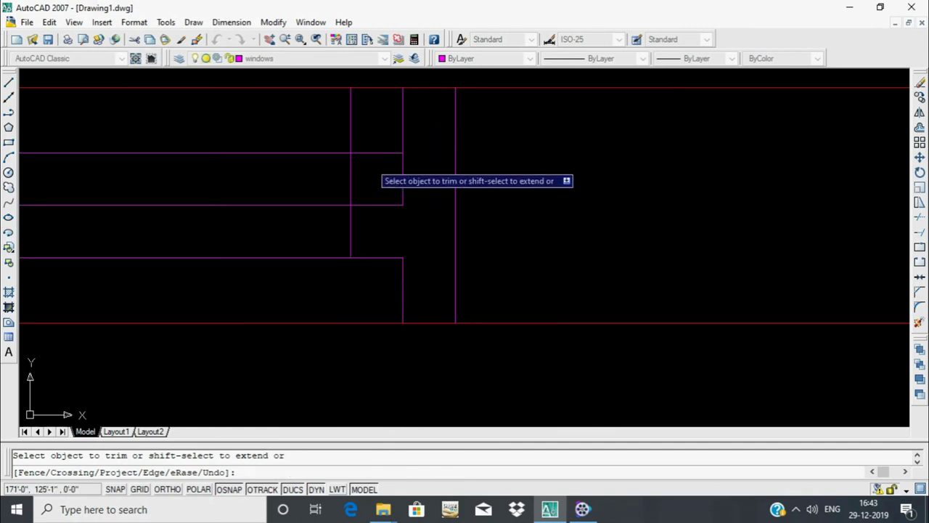
pyautogui.click(396, 193)
pyautogui.click(424, 154)
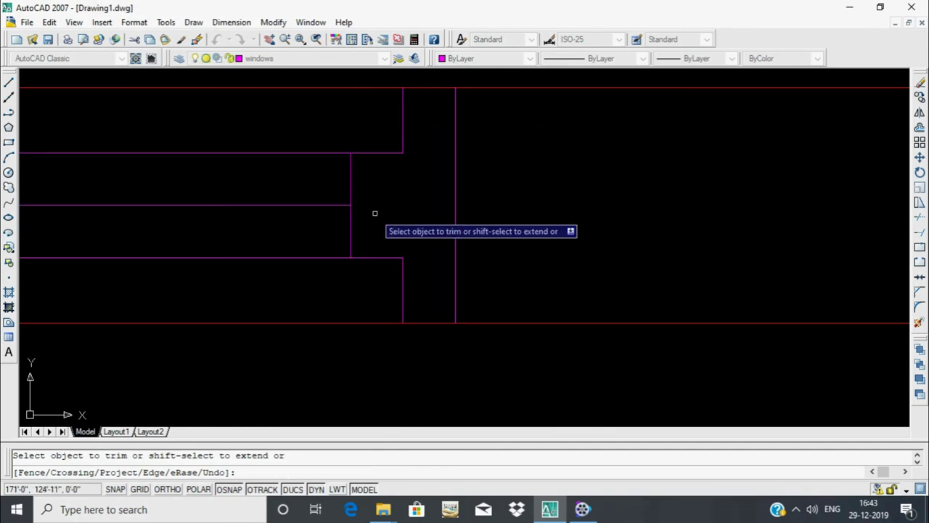
# Clean the last window: trim short leftovers, erase a stray segment, trim left ends and vertical overhangs
pyautogui.scroll(-5, 406, 209)
pyautogui.scroll(5, 174, 194)
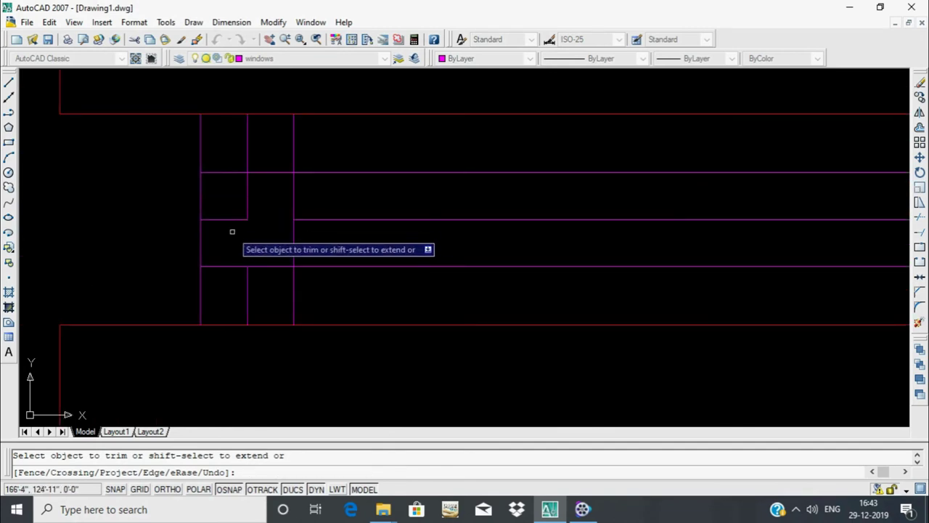
pyautogui.click(254, 194)
pyautogui.click(240, 212)
pyautogui.write('e')
pyautogui.press('Return')
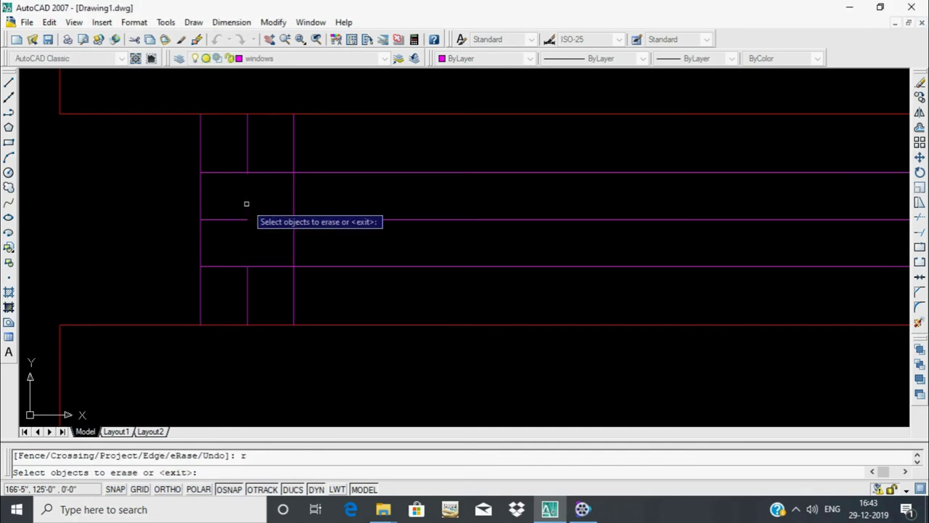
pyautogui.click(232, 218)
pyautogui.press('Return')
pyautogui.click(231, 172)
pyautogui.click(226, 265)
pyautogui.click(293, 294)
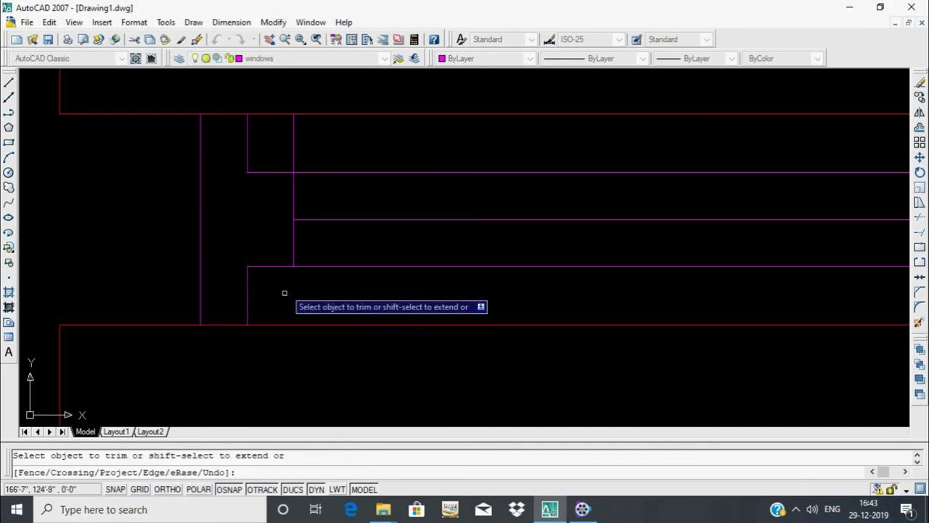
pyautogui.click(293, 142)
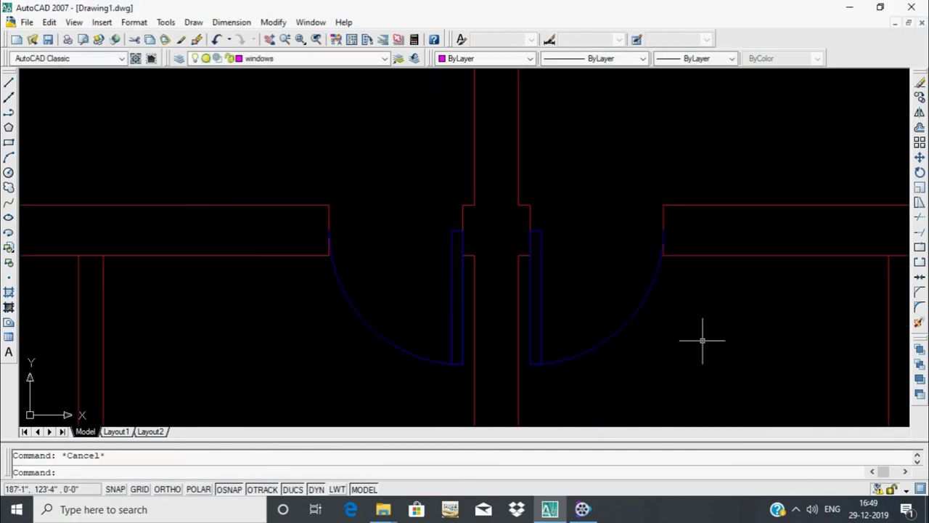
pyautogui.write('o')
pyautogui.press('Return')
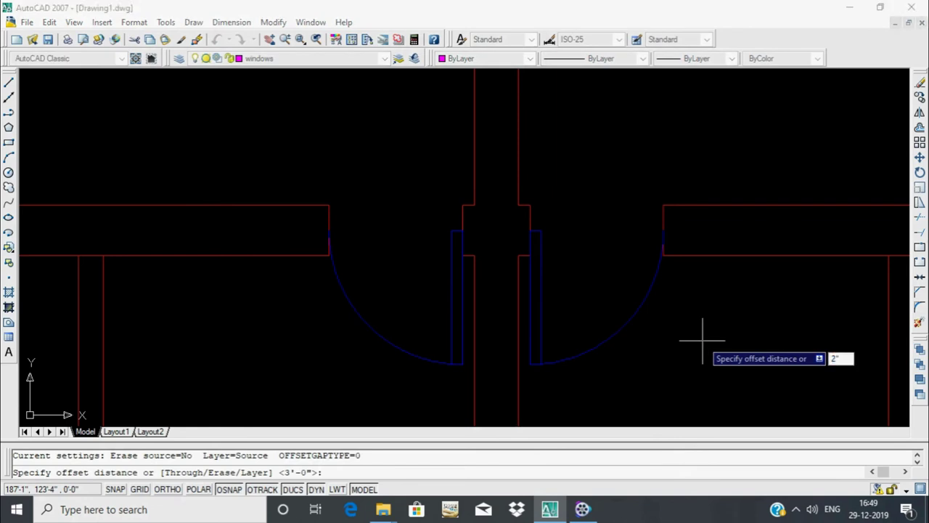
# Offset a wall line by 2" and a wall end line by 3' into the wall
pyautogui.press('Return')
pyautogui.scroll(2, 697, 218)
pyautogui.click(649, 230)
pyautogui.click(715, 225)
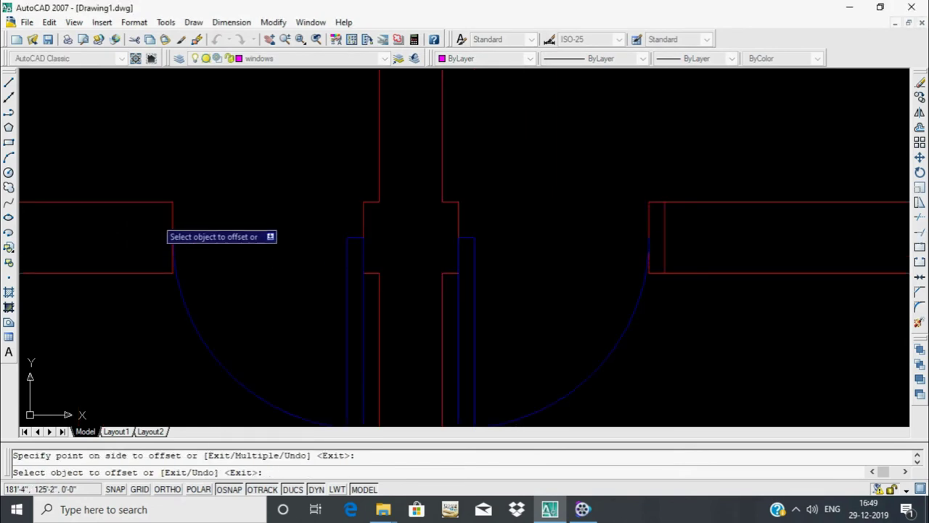
pyautogui.scroll(-4, 234, 238)
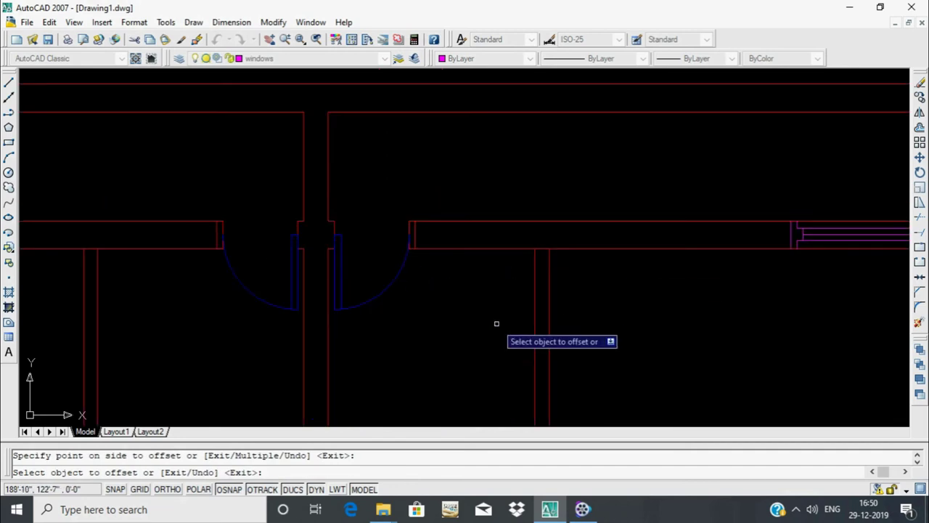
pyautogui.press('Return')
pyautogui.press('Return')
pyautogui.scroll(3, 485, 287)
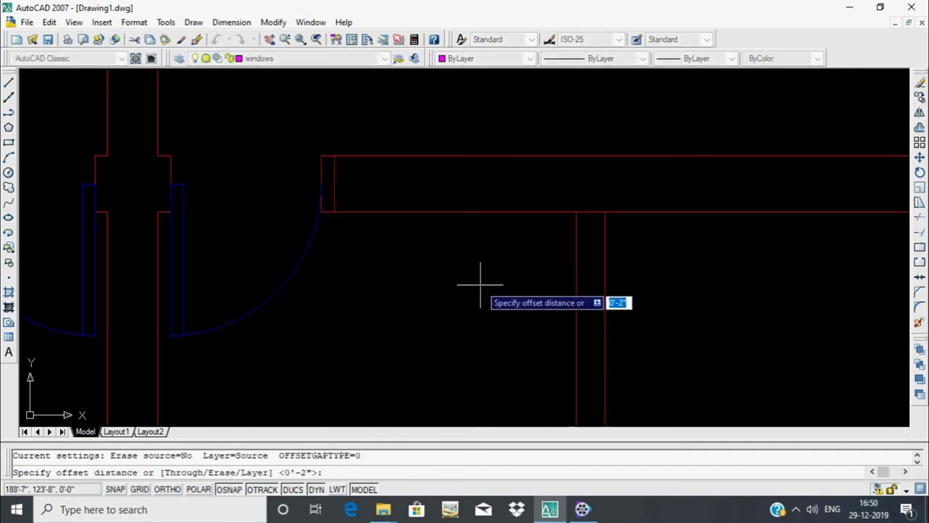
pyautogui.write("'")
pyautogui.press('Return')
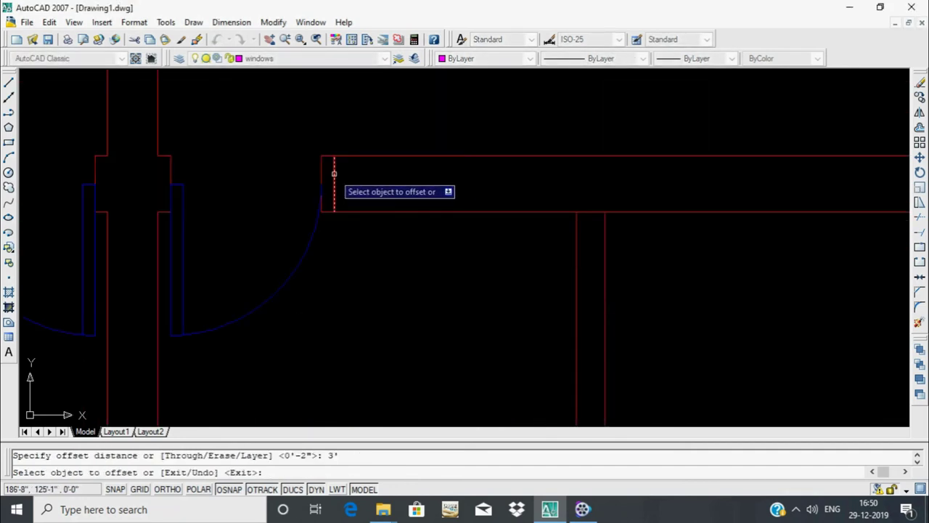
pyautogui.click(334, 174)
pyautogui.click(428, 188)
pyautogui.scroll(-2, 585, 216)
pyautogui.scroll(5, 728, 191)
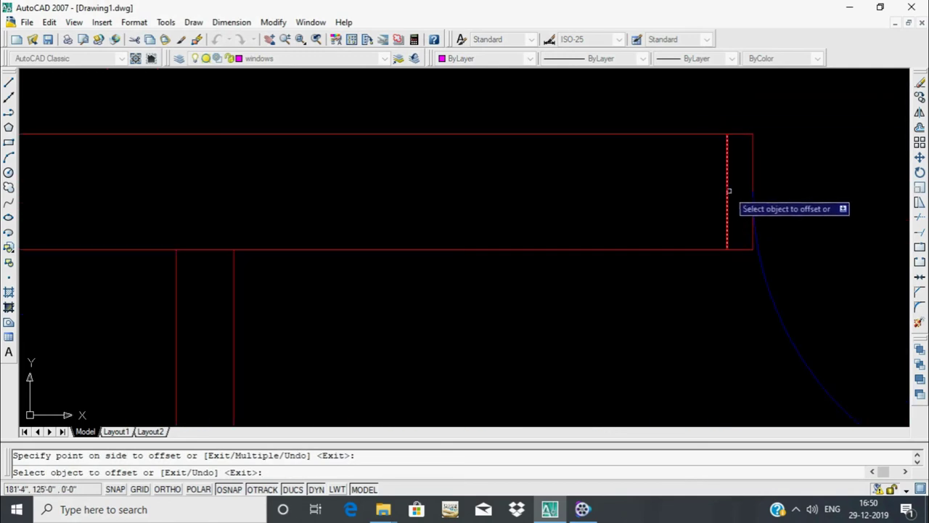
pyautogui.scroll(-2, 581, 290)
pyautogui.press('Escape')
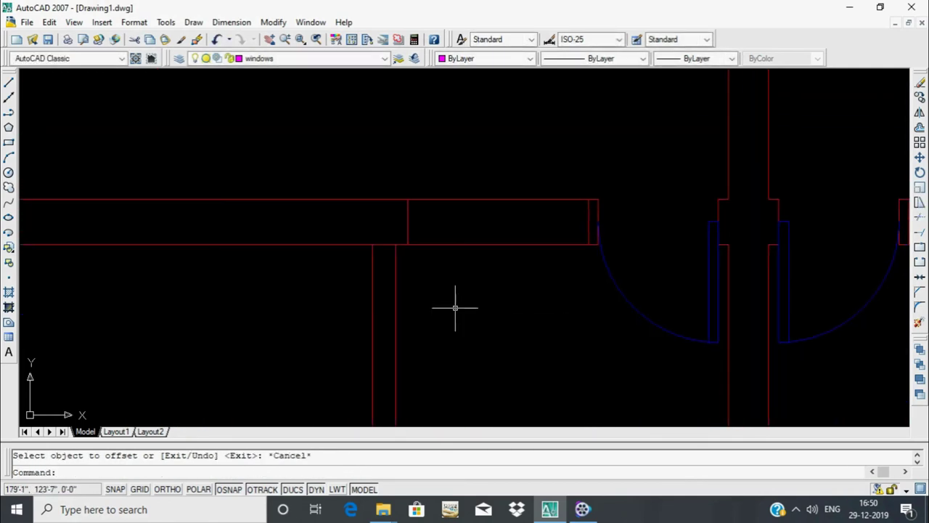
# Move the two new window side lines onto the 'windows' layer
pyautogui.scroll(-3, 713, 301)
pyautogui.scroll(2, 713, 301)
pyautogui.scroll(2, 719, 312)
pyautogui.click(670, 265)
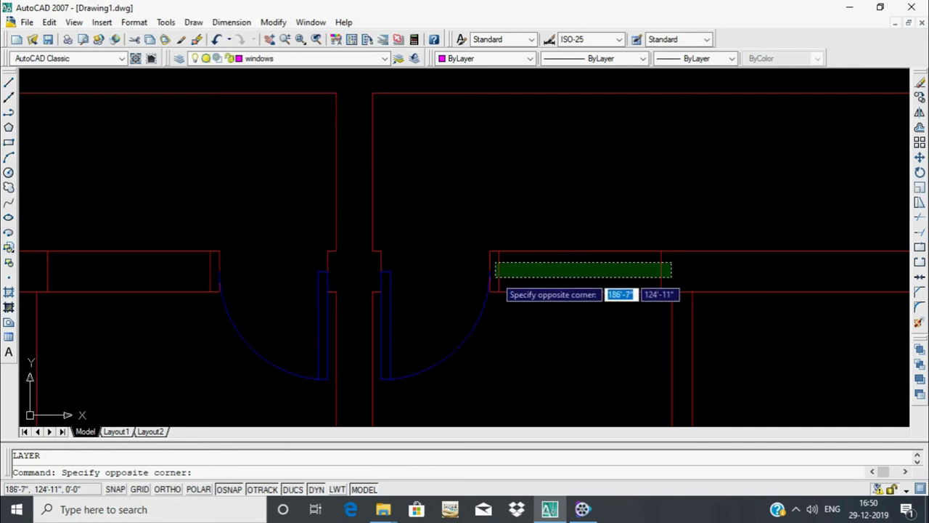
pyautogui.click(496, 278)
pyautogui.scroll(2, 477, 291)
pyautogui.scroll(1, 519, 253)
pyautogui.click(521, 255)
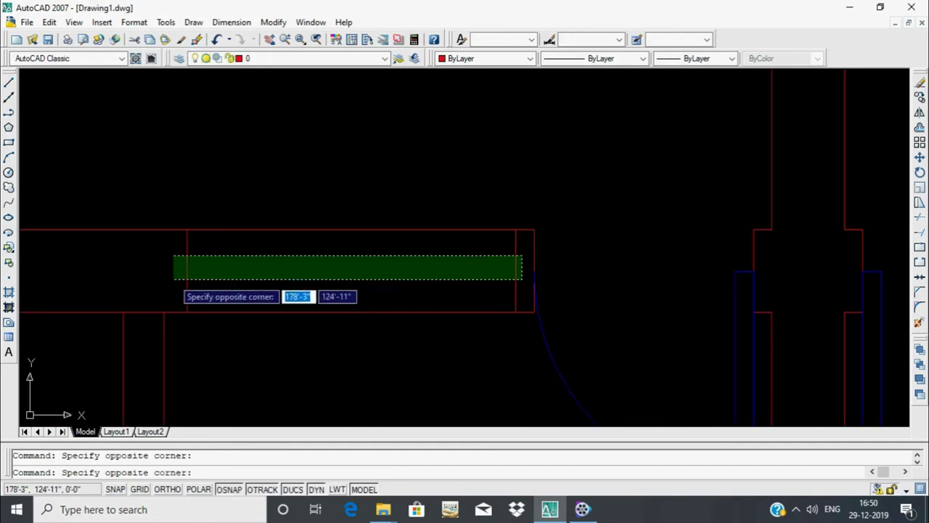
pyautogui.click(173, 278)
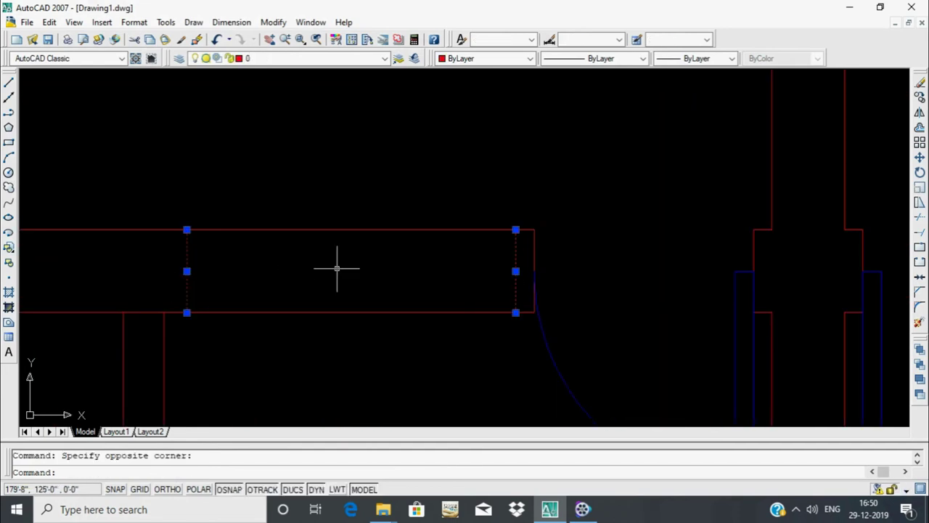
pyautogui.click(385, 60)
pyautogui.click(295, 119)
pyautogui.write('la')
pyautogui.press('Return')
pyautogui.click(517, 375)
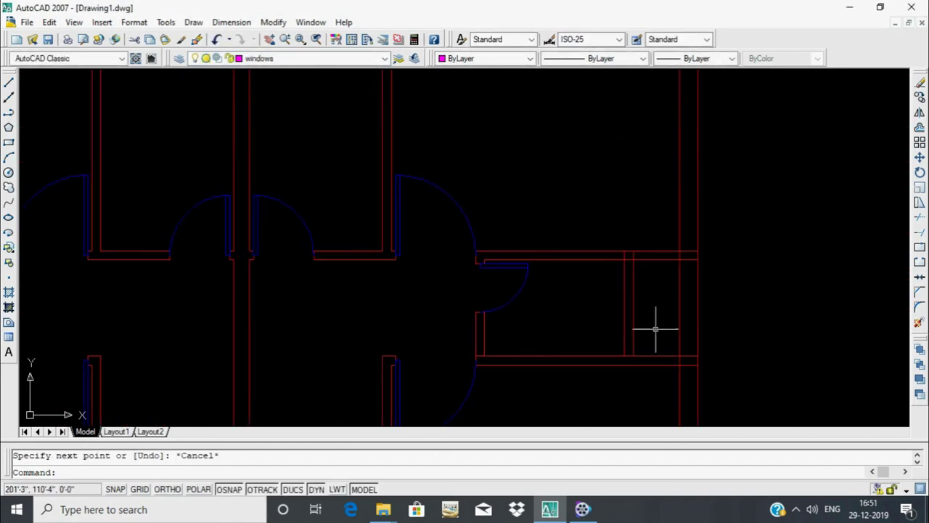
pyautogui.scroll(3, 654, 329)
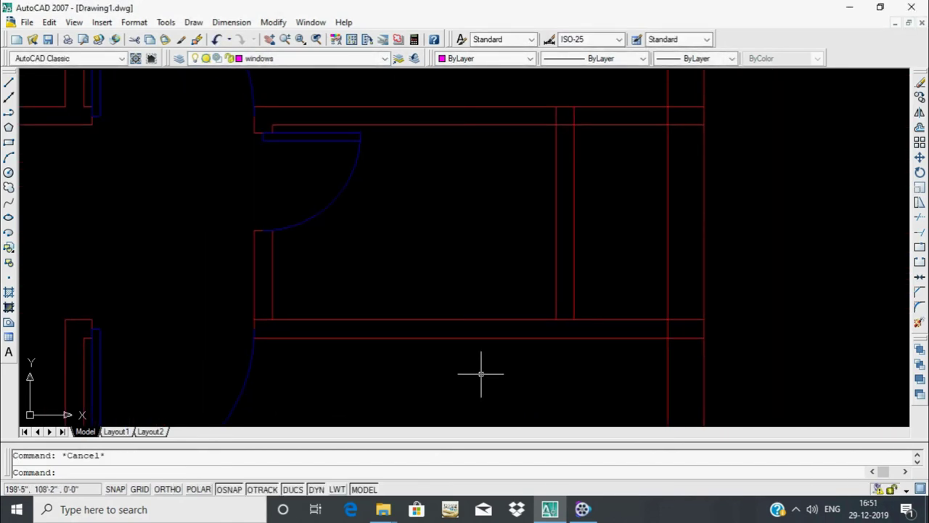
pyautogui.write('c')
# Offset the lower wall line 2' upward to mark the window opening
pyautogui.press('Return')
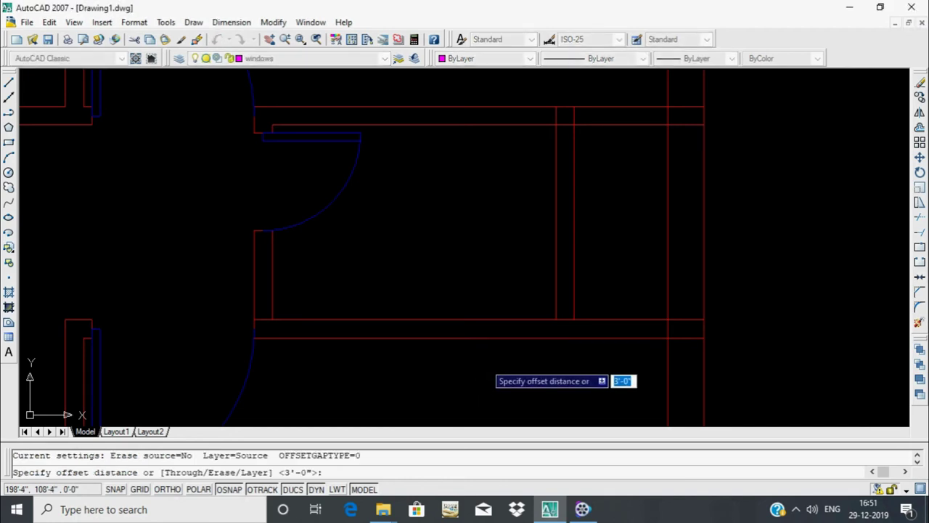
pyautogui.click(574, 319)
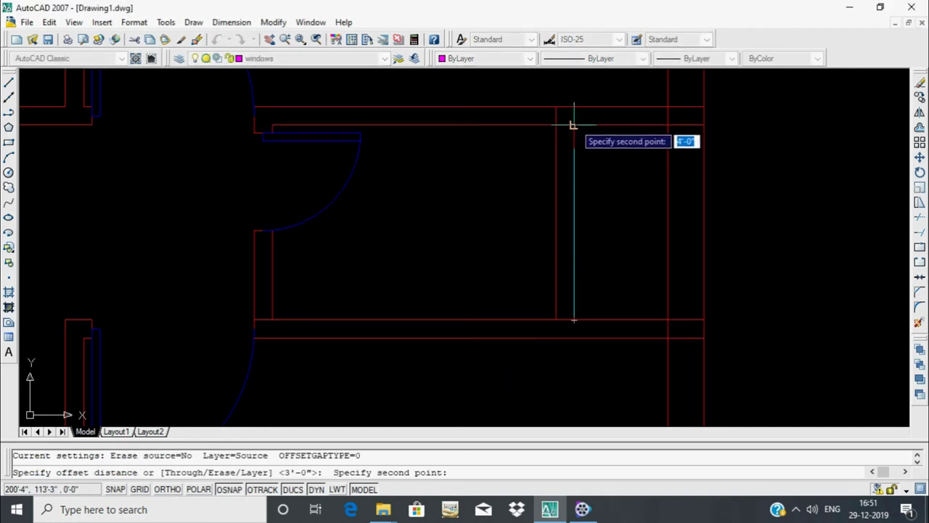
pyautogui.press('Escape')
pyautogui.press('Return')
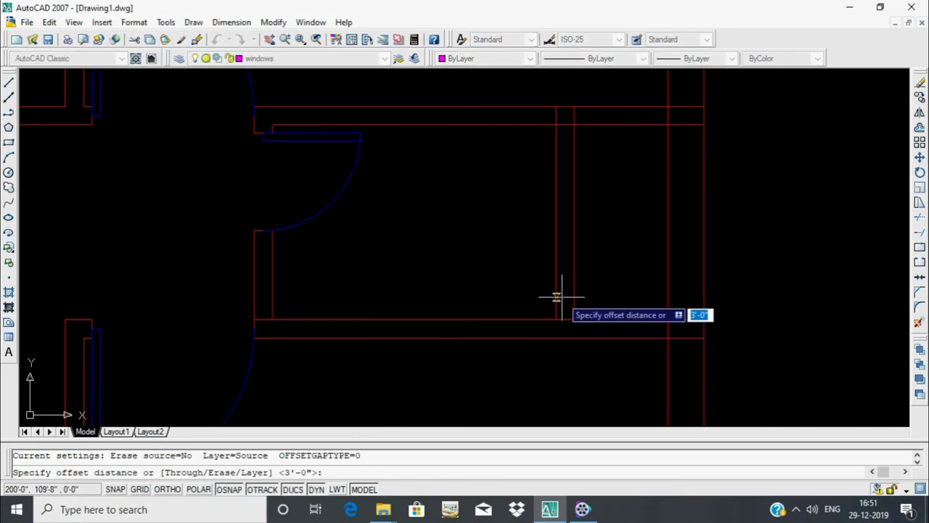
pyautogui.press('Return')
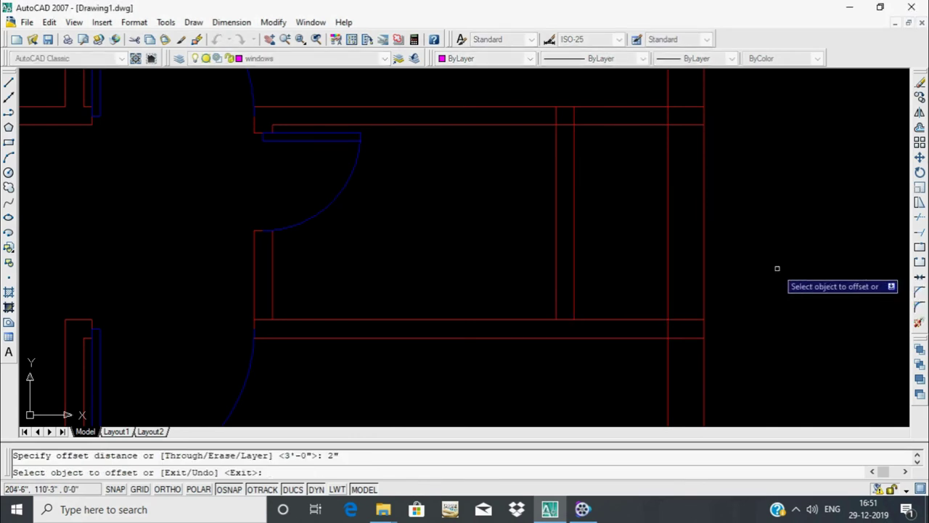
pyautogui.press('Escape')
pyautogui.write('o')
pyautogui.press('Return')
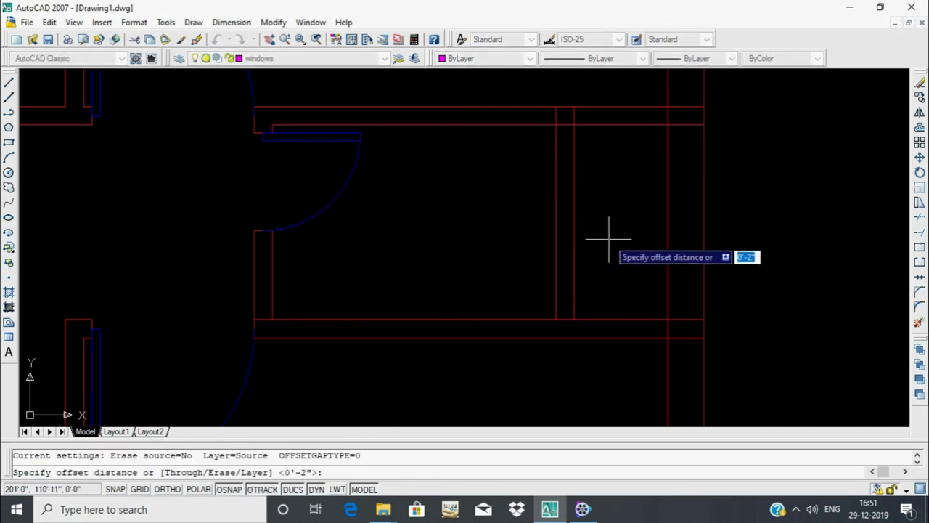
pyautogui.write('2"')
pyautogui.press('Return')
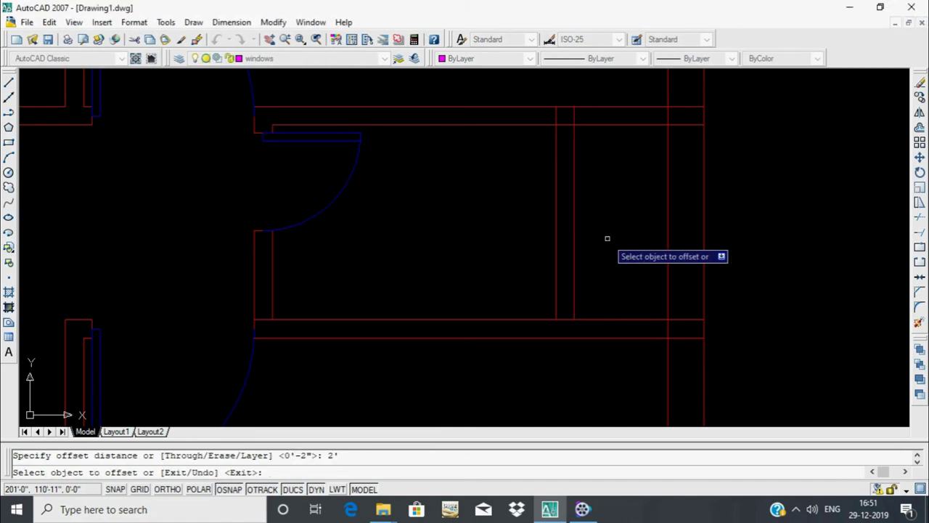
pyautogui.click(599, 317)
pyautogui.click(598, 246)
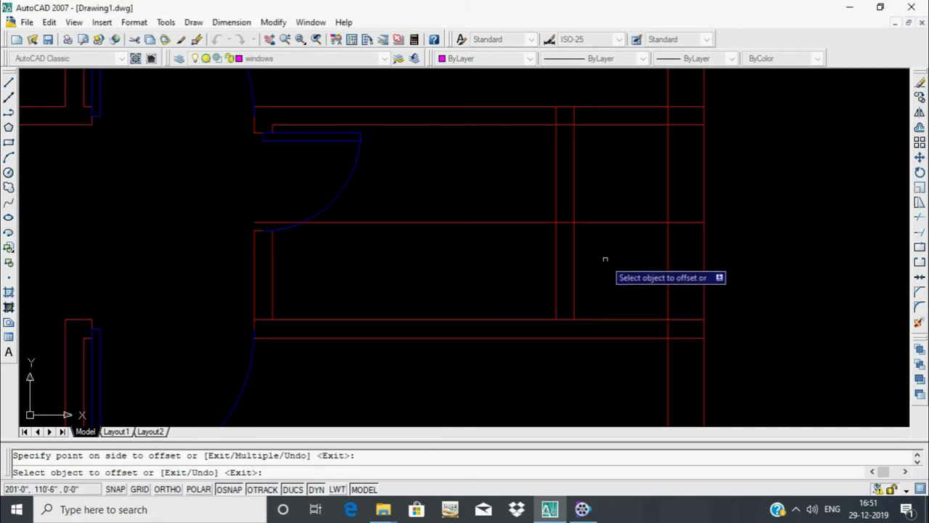
pyautogui.press('Escape')
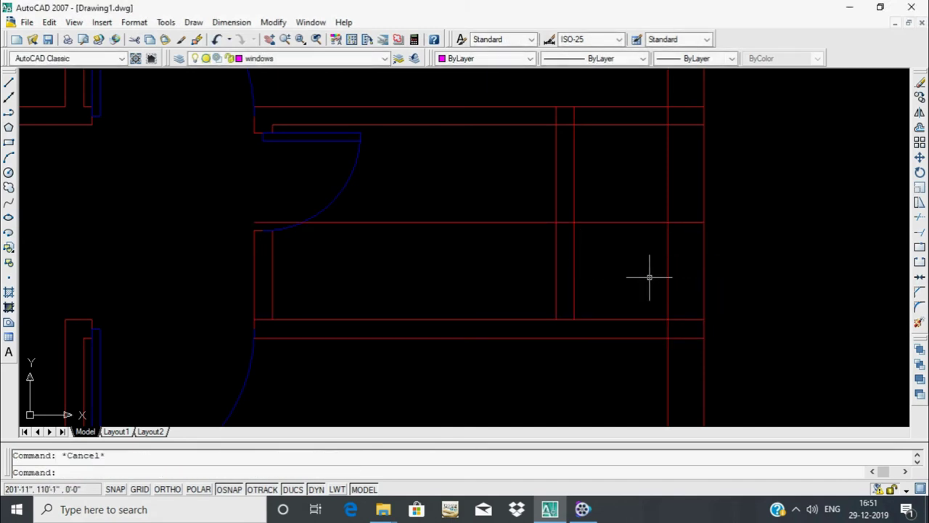
pyautogui.scroll(-3, 616, 270)
pyautogui.moveTo(615, 270); pyautogui.dragTo(692, 291, button='middle')
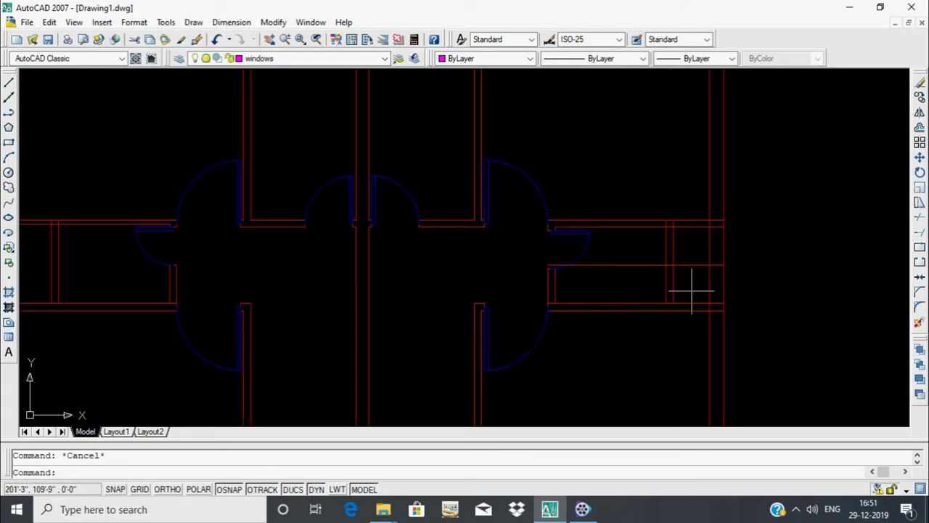
# Offset another wall line 2' into the neighbouring opening
pyautogui.press('Return')
pyautogui.press('Return')
pyautogui.scroll(2, 186, 304)
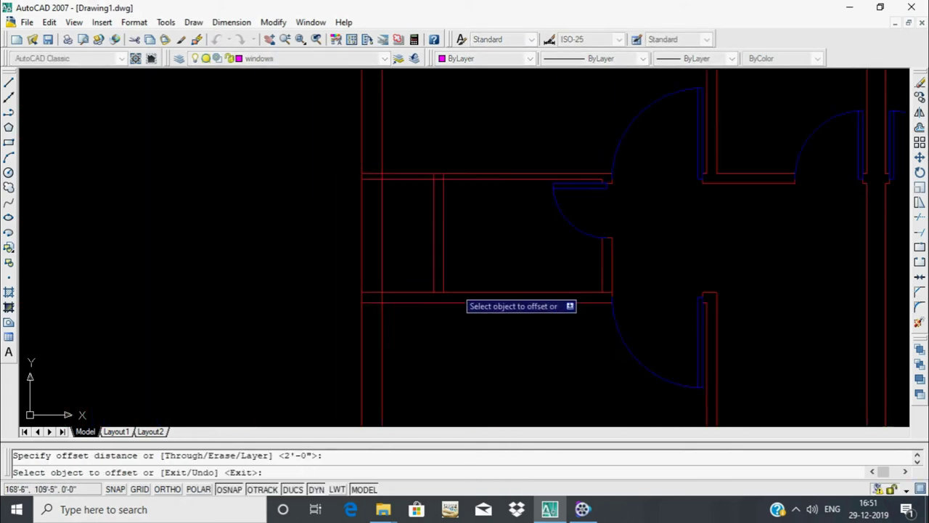
pyautogui.click(464, 291)
pyautogui.click(487, 297)
pyautogui.scroll(-3, 518, 312)
pyautogui.scroll(2, 508, 312)
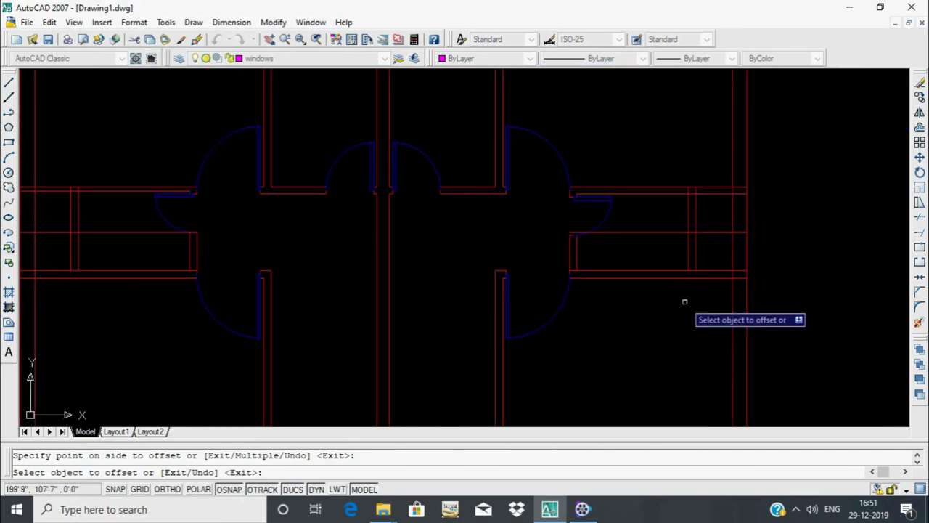
# Add two 9" offset lines inside the openings to complete the window symbols
pyautogui.press('Return')
pyautogui.press('Return')
pyautogui.write('9"')
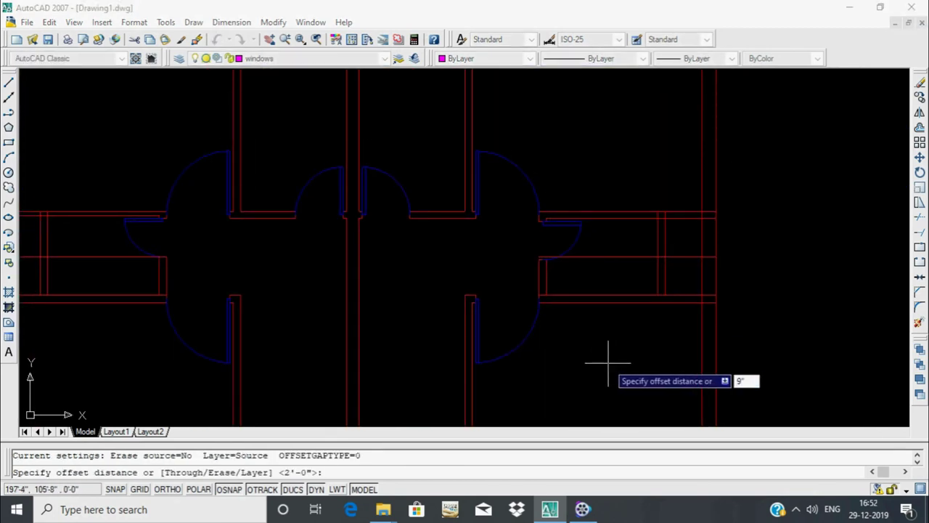
pyautogui.press('Return')
pyautogui.scroll(3, 664, 295)
pyautogui.click(666, 275)
pyautogui.click(672, 237)
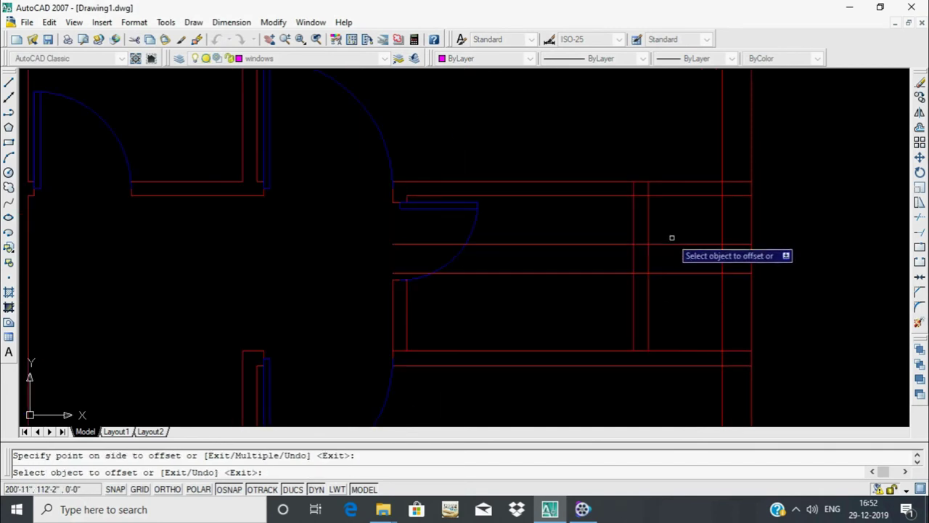
pyautogui.scroll(-3, 677, 274)
pyautogui.scroll(3, 525, 284)
pyautogui.scroll(2, 402, 257)
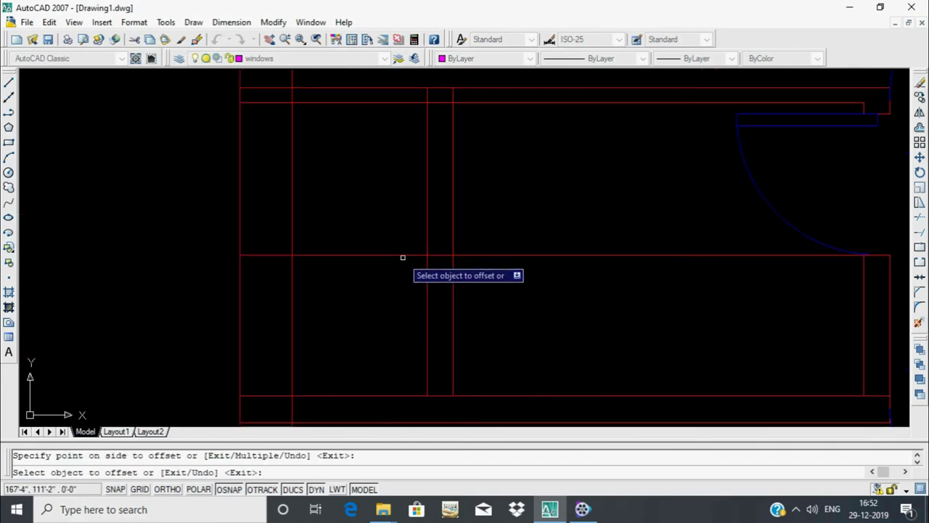
pyautogui.click(403, 256)
pyautogui.click(410, 269)
pyautogui.scroll(-3, 515, 269)
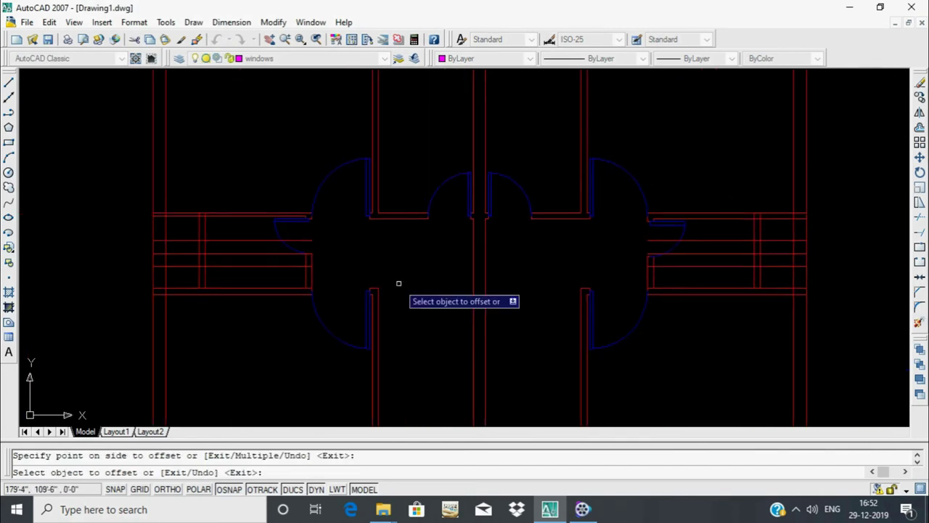
pyautogui.press('Escape')
pyautogui.write('tr')
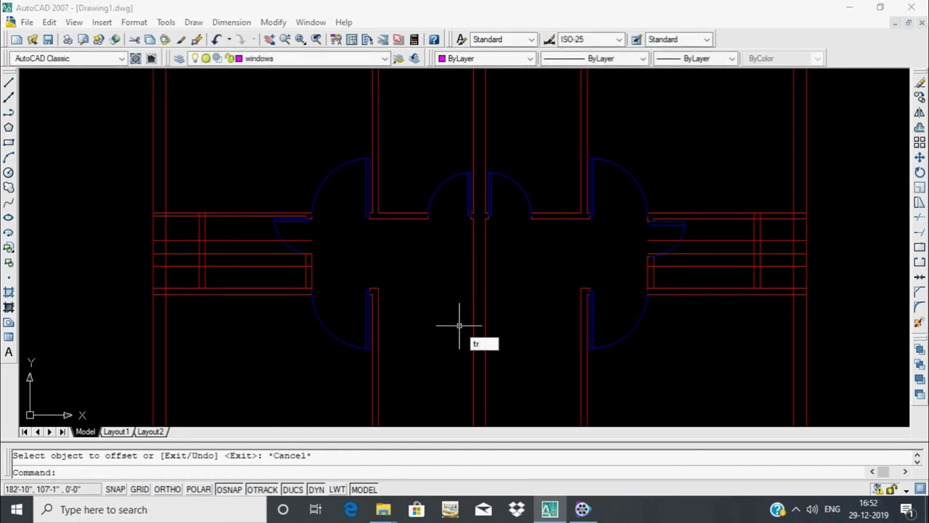
# Trim the leftover window line pieces inside the openings back to the walls
pyautogui.press('Return')
pyautogui.press('Return')
pyautogui.scroll(3, 690, 283)
pyautogui.click(730, 173)
pyautogui.click(671, 287)
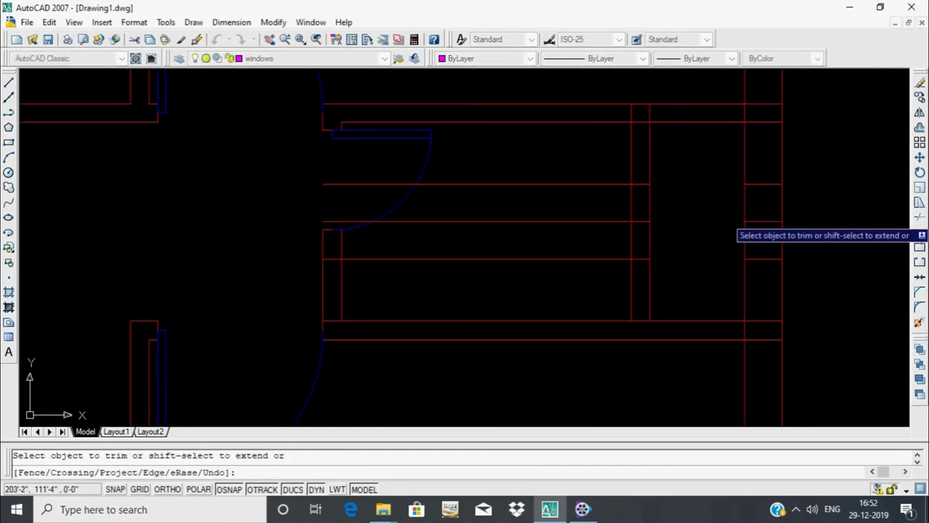
pyautogui.click(778, 174)
pyautogui.click(747, 254)
pyautogui.click(767, 167)
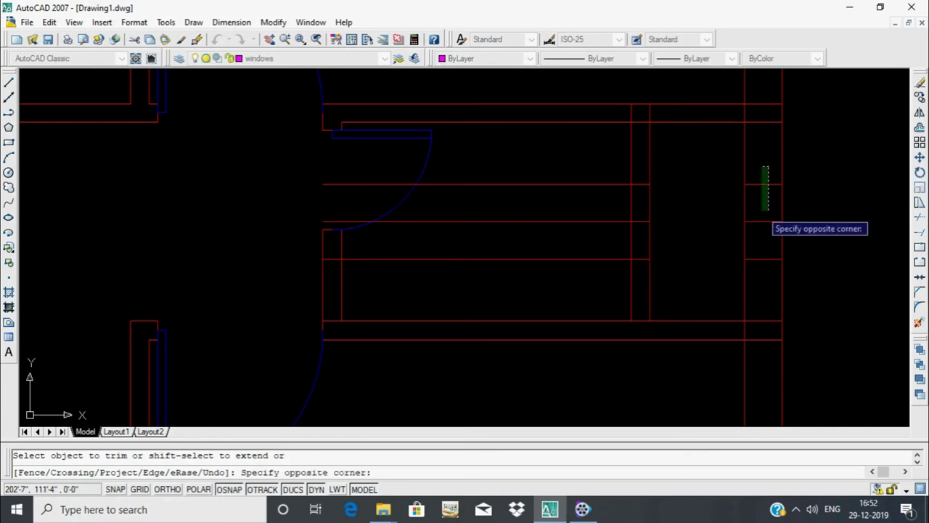
pyautogui.click(562, 170)
pyautogui.click(535, 295)
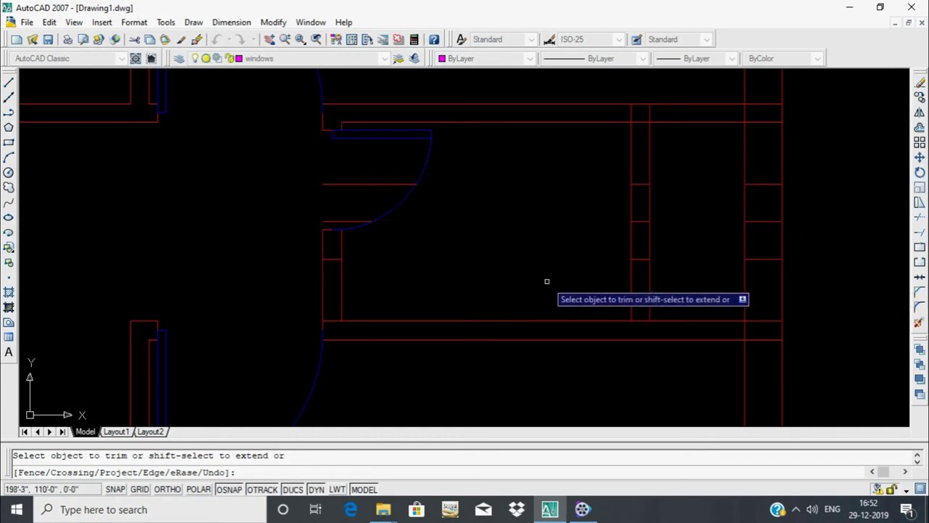
pyautogui.moveTo(703, 251); pyautogui.dragTo(230, 259, button='middle')
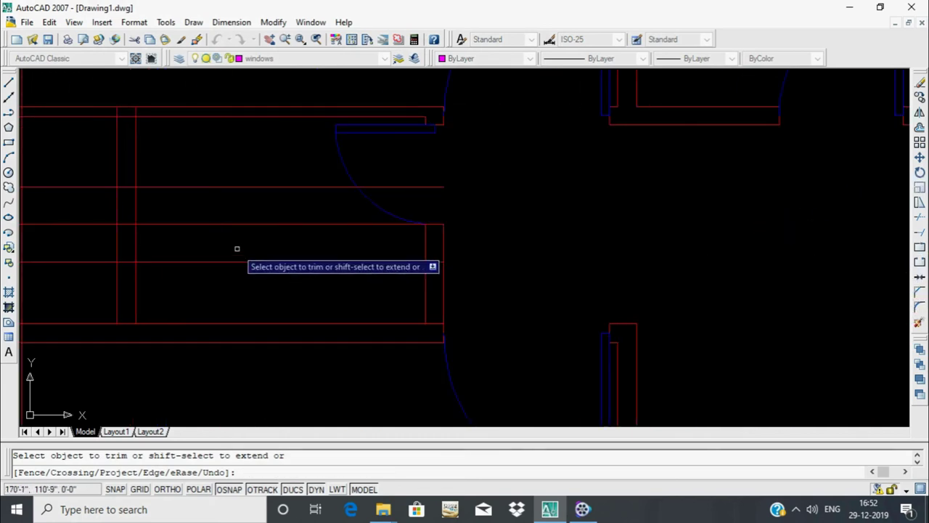
pyautogui.click(415, 176)
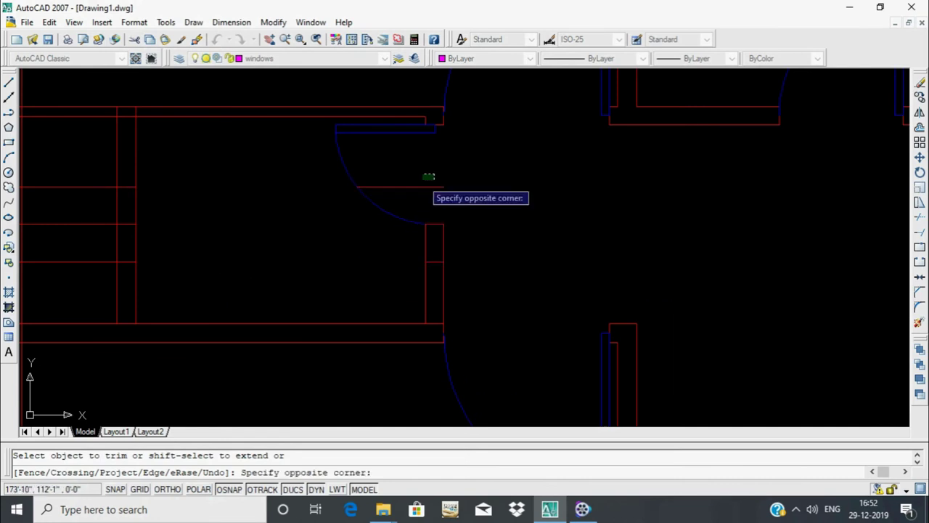
pyautogui.click(428, 179)
pyautogui.scroll(-5, 515, 201)
pyautogui.scroll(5, 392, 206)
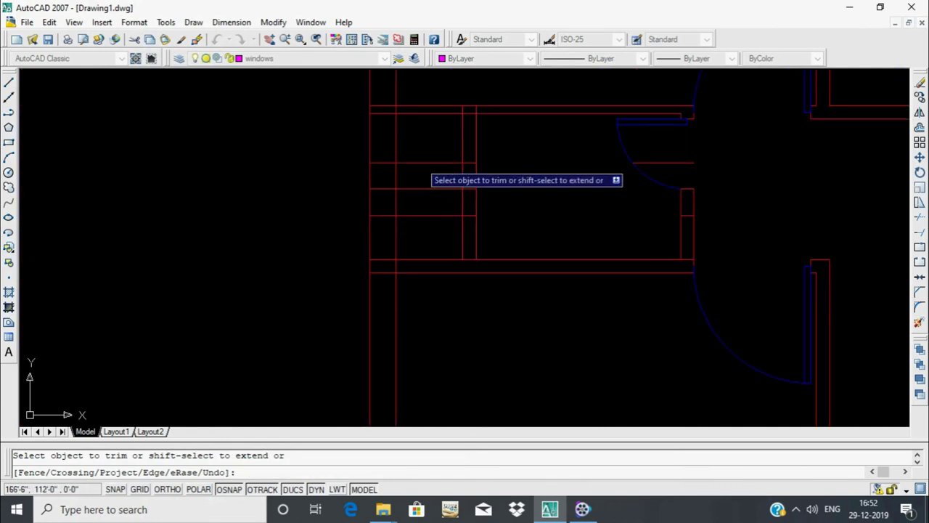
# Erase the wall lines crossing each window opening using TRIM's eRase option
pyautogui.write('r')
pyautogui.press('Return')
pyautogui.click(394, 151)
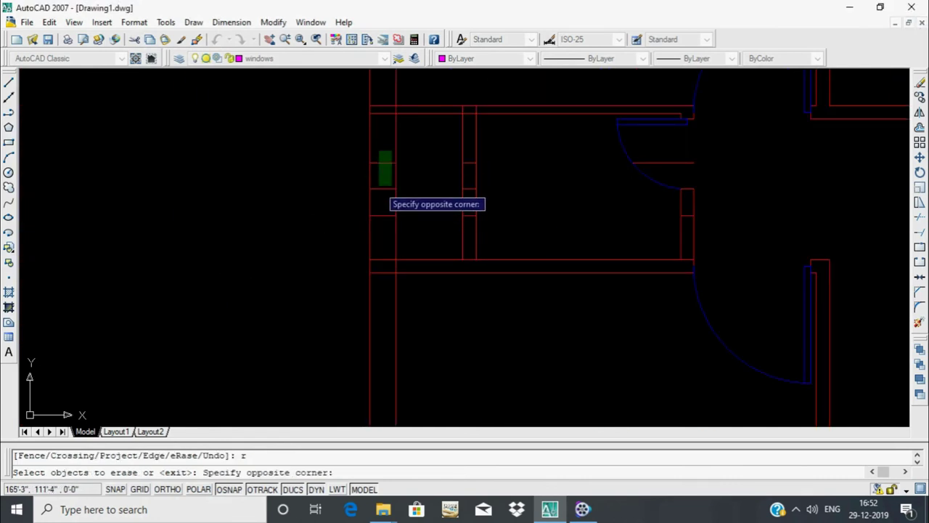
pyautogui.click(374, 231)
pyautogui.click(677, 160)
pyautogui.scroll(-4, 702, 182)
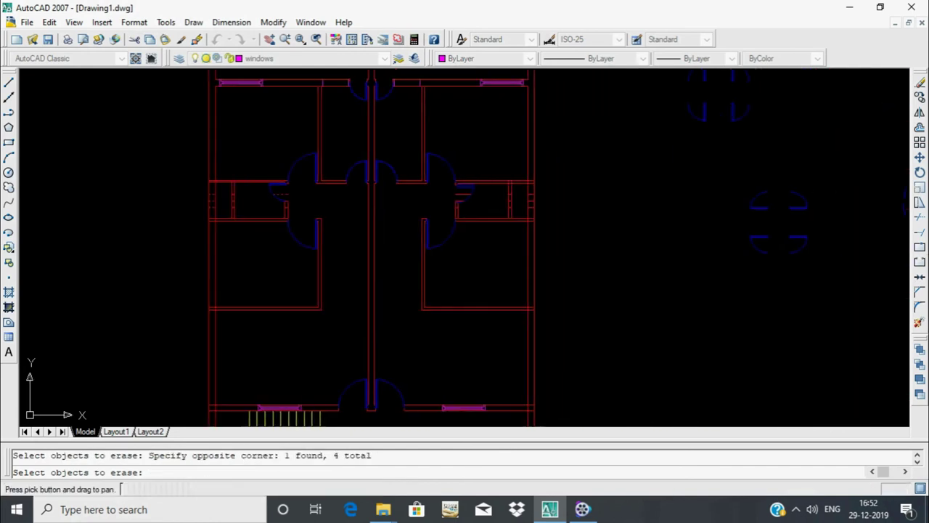
pyautogui.scroll(4, 610, 183)
pyautogui.scroll(2, 644, 177)
pyautogui.scroll(-2, 627, 178)
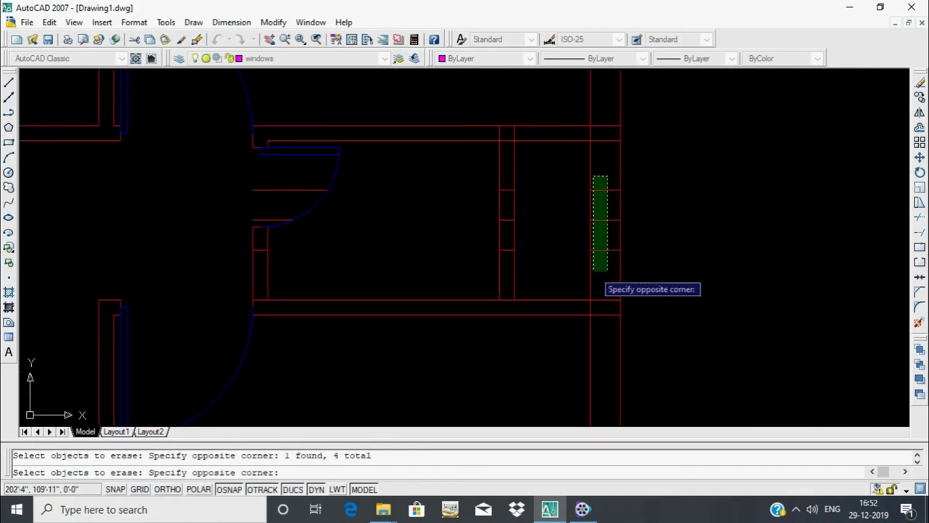
pyautogui.click(293, 180)
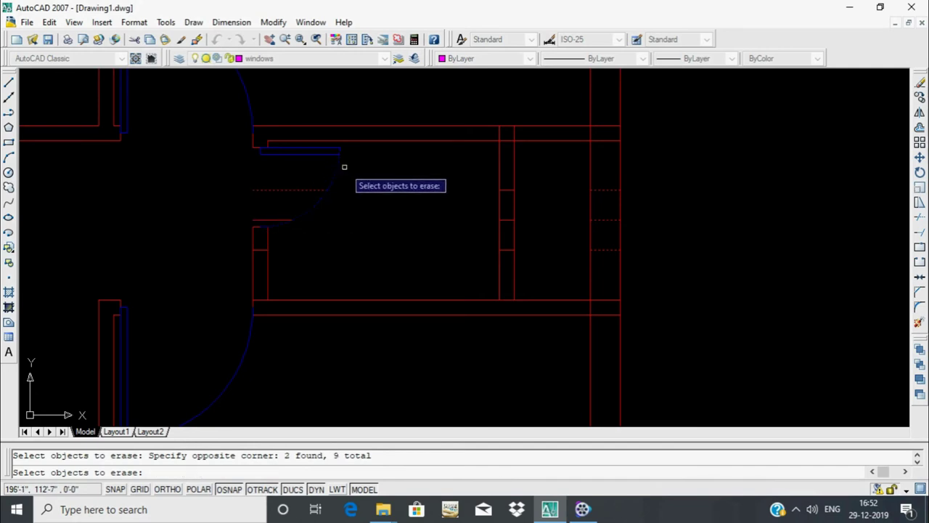
pyautogui.scroll(3, 263, 221)
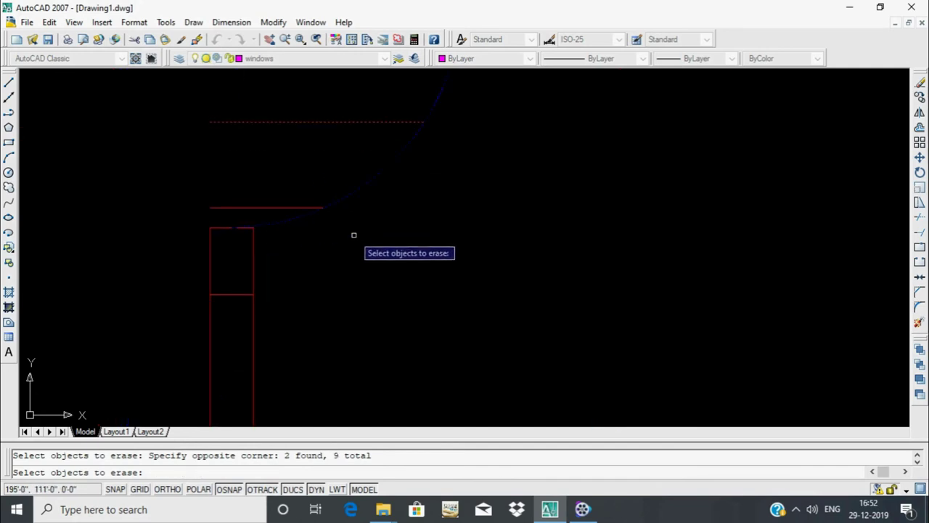
pyautogui.click(285, 111)
pyautogui.click(256, 175)
pyautogui.scroll(-3, 240, 215)
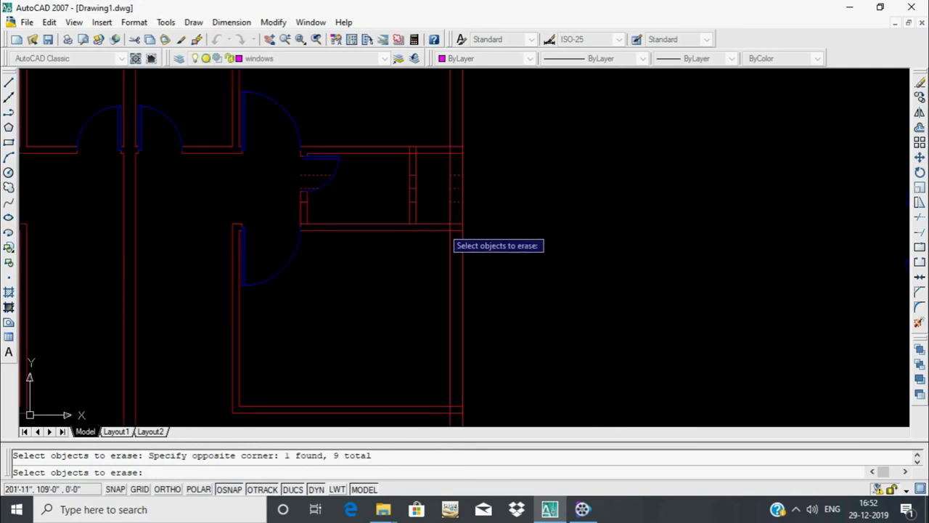
pyautogui.scroll(3, 451, 240)
pyautogui.scroll(2, 407, 198)
pyautogui.click(498, 202)
pyautogui.scroll(-3, 498, 201)
pyautogui.scroll(3, 541, 223)
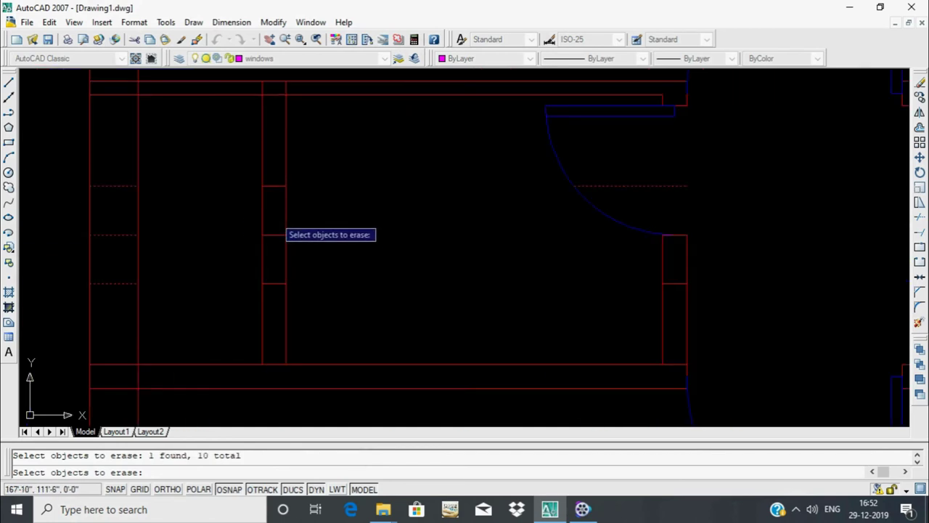
pyautogui.scroll(-2, 404, 246)
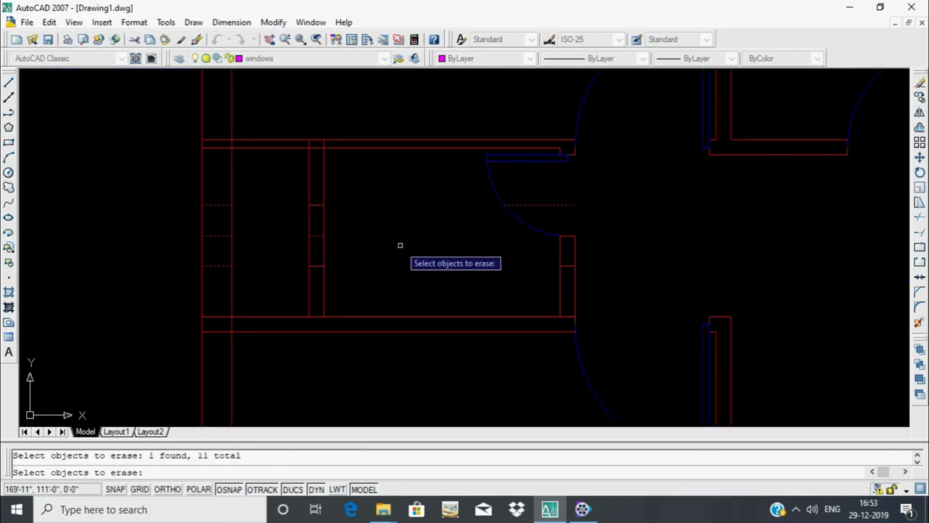
pyautogui.press('Return')
# Restart TRIM to check the next wall area, then cancel it
pyautogui.write('tr')
pyautogui.press('Return')
pyautogui.press('Return')
pyautogui.moveTo(407, 247); pyautogui.dragTo(483, 287, button='middle')
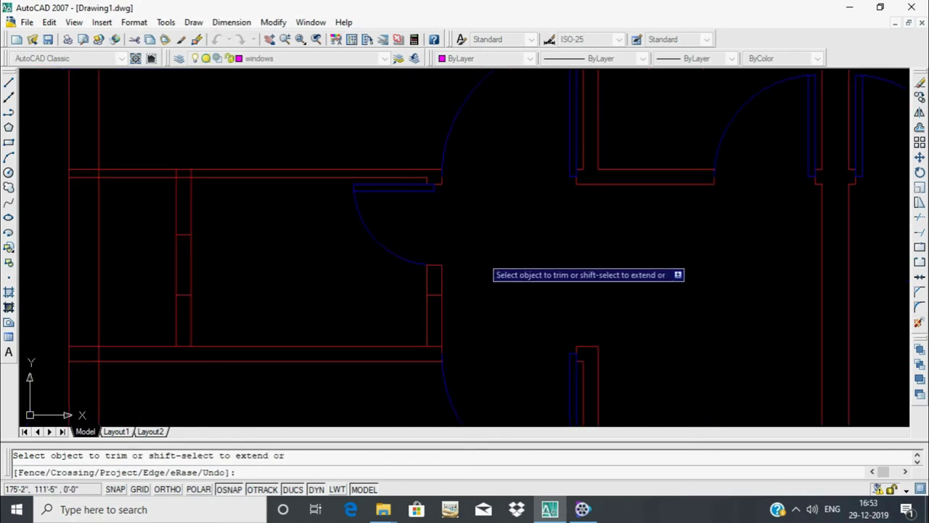
pyautogui.scroll(-2, 442, 315)
pyautogui.scroll(1, 622, 334)
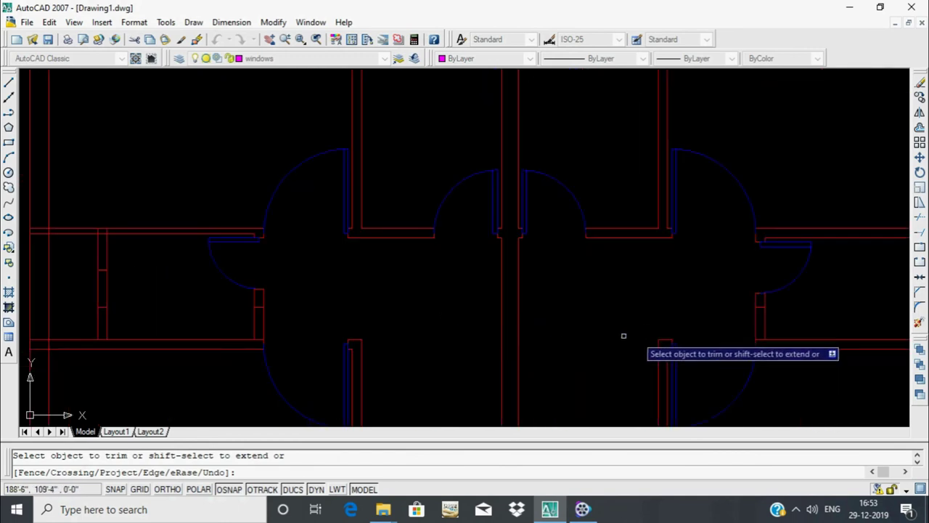
pyautogui.scroll(2, 650, 315)
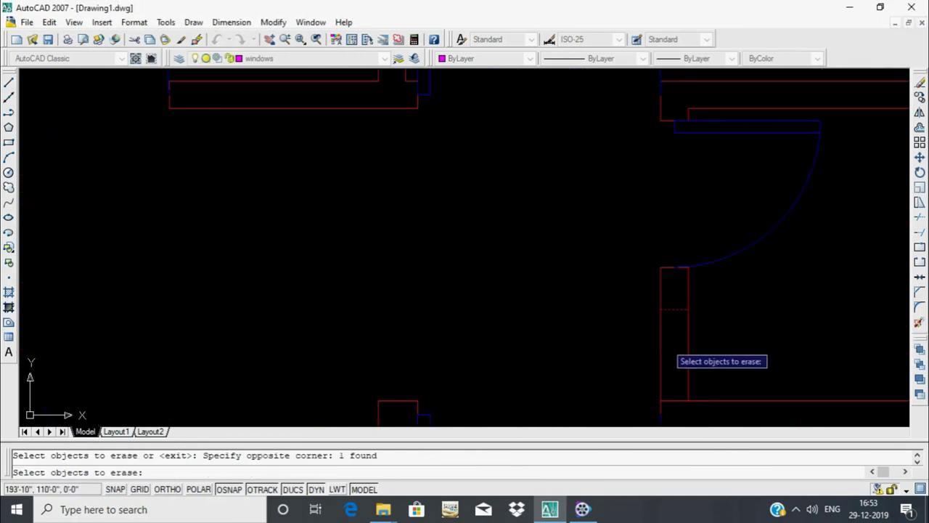
pyautogui.scroll(-2, 496, 332)
pyautogui.scroll(2, 316, 293)
pyautogui.press('Return')
pyautogui.scroll(-2, 358, 315)
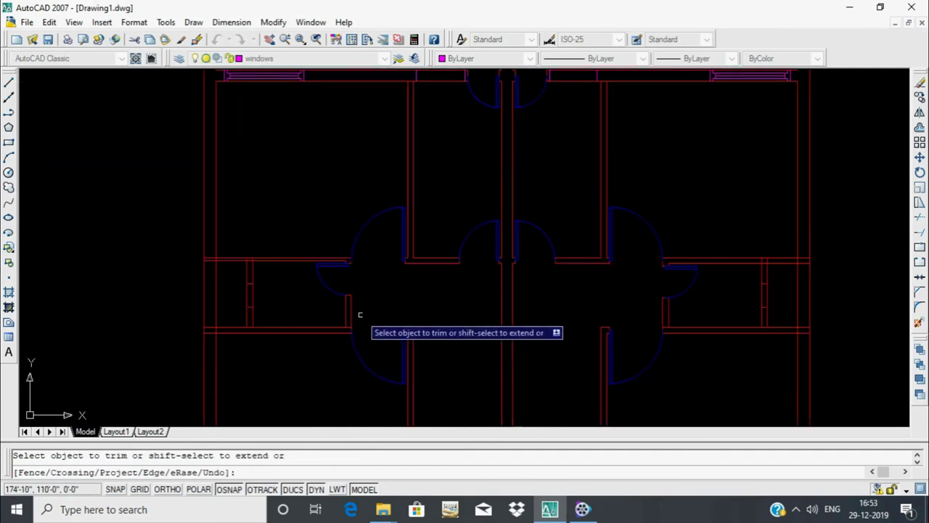
pyautogui.scroll(1, 218, 311)
pyautogui.scroll(1, 370, 307)
pyautogui.press('Escape')
# Put the selected window jamb lines on the windows layer
pyautogui.scroll(2, 369, 309)
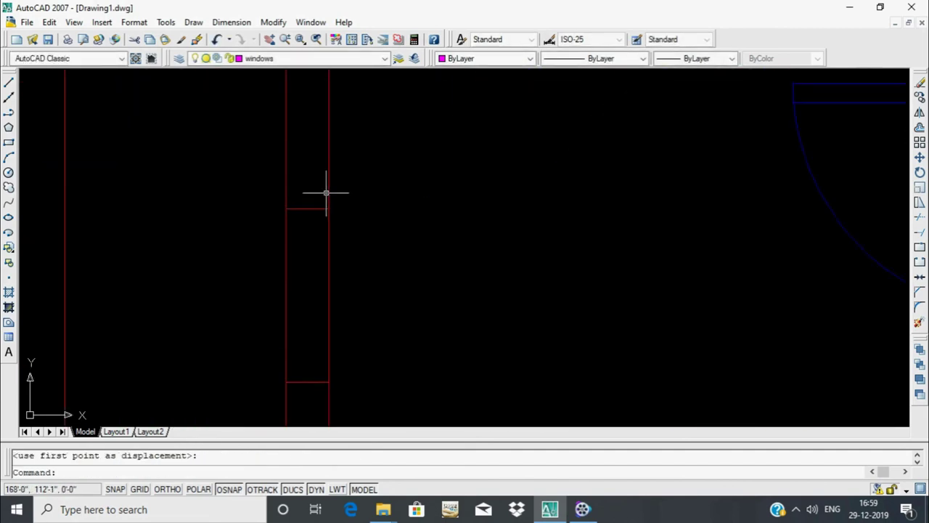
pyautogui.click(312, 124)
pyautogui.click(290, 347)
pyautogui.scroll(-2, 363, 291)
pyautogui.scroll(-2, 689, 271)
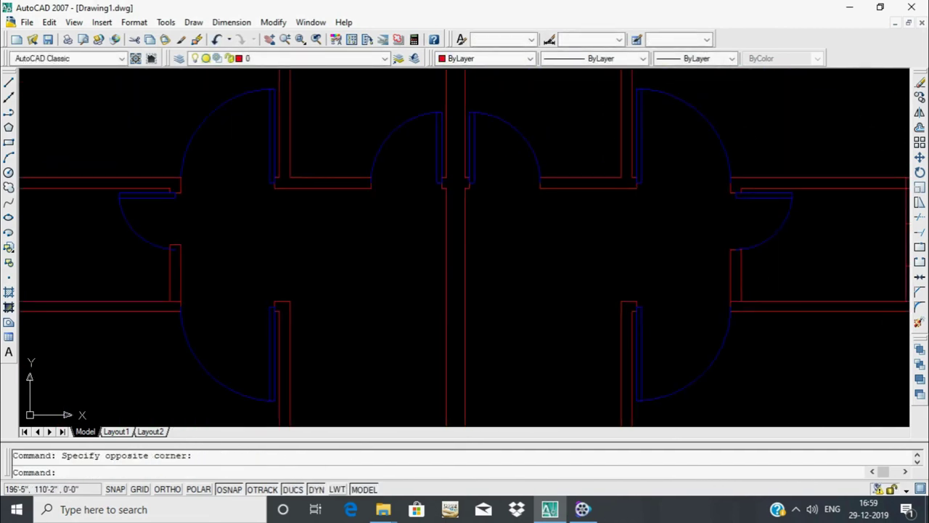
pyautogui.scroll(3, 506, 264)
pyautogui.scroll(1, 543, 145)
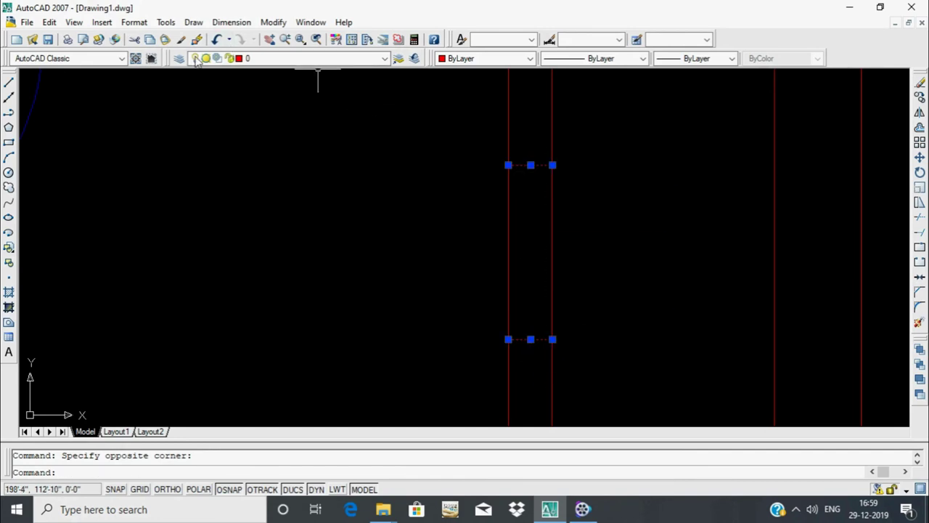
pyautogui.click(385, 58)
pyautogui.click(278, 104)
pyautogui.write('m')
pyautogui.press('Return')
pyautogui.scroll(-2, 379, 211)
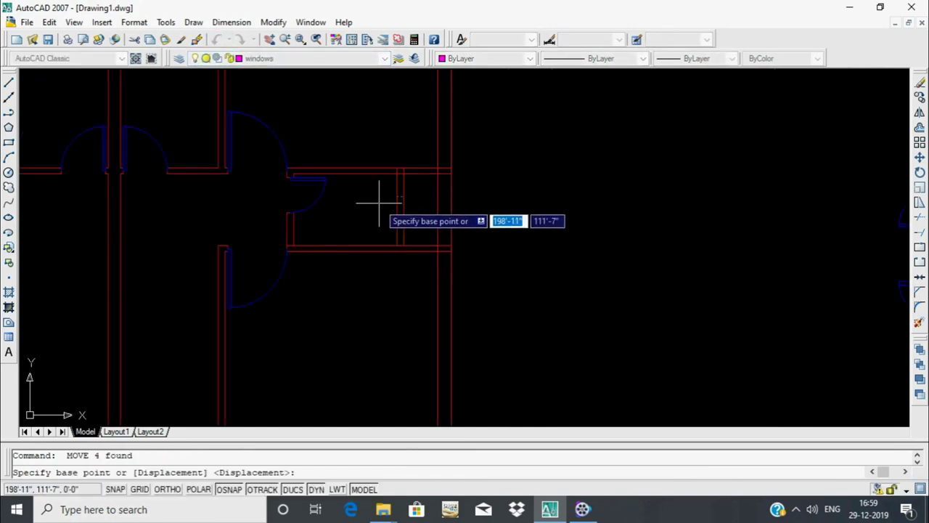
pyautogui.scroll(-1, 550, 263)
pyautogui.press('Return')
pyautogui.press('Return')
pyautogui.scroll(-3, 537, 290)
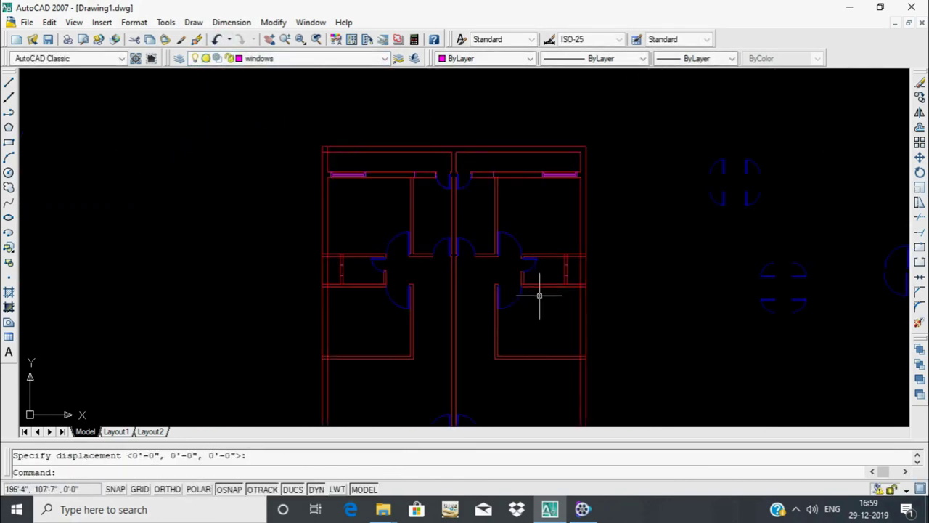
pyautogui.scroll(1, 530, 294)
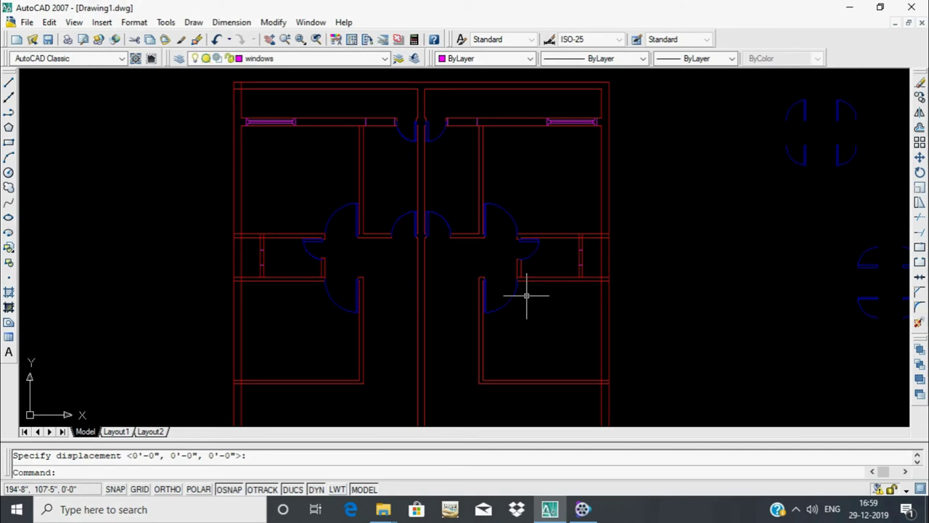
pyautogui.scroll(5, 571, 130)
# Draw a magenta line spanning each of the two side-wall window openings
pyautogui.moveTo(561, 191); pyautogui.dragTo(550, 278, button='middle')
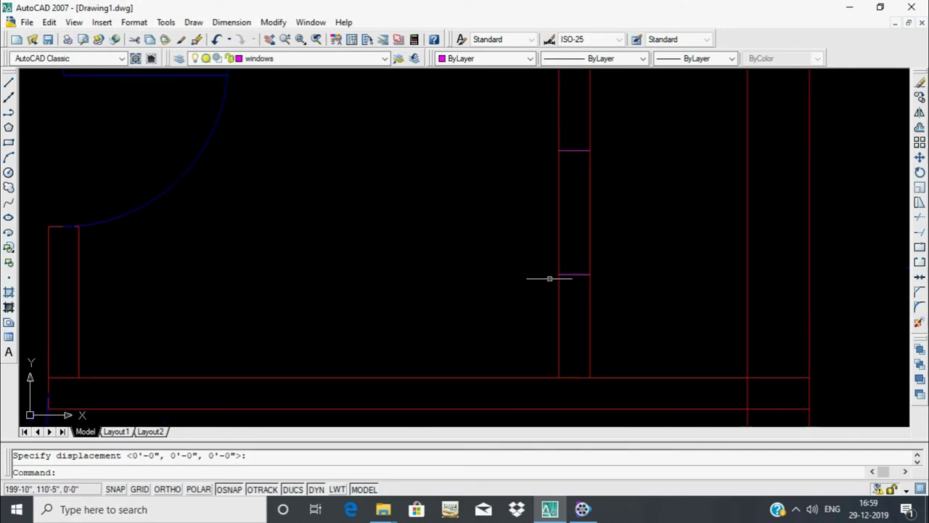
pyautogui.click(574, 151)
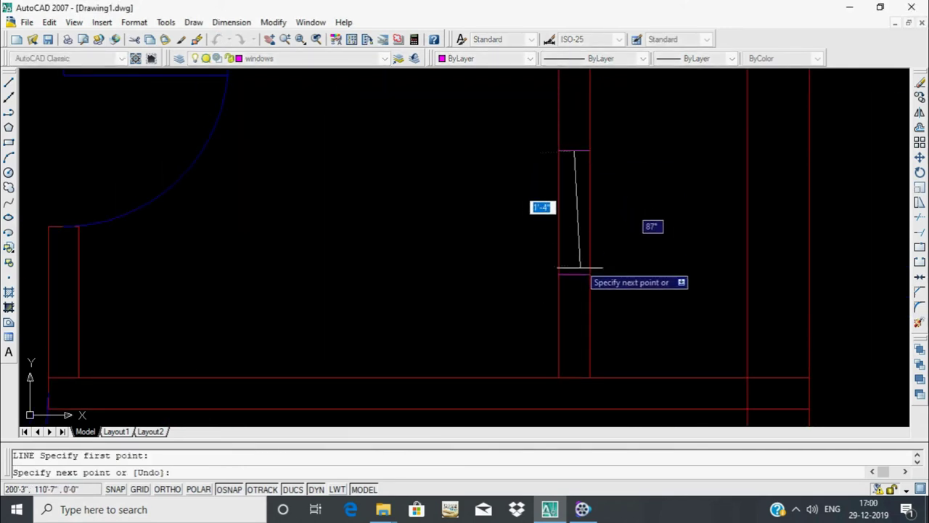
pyautogui.click(573, 274)
pyautogui.press('Return')
pyautogui.scroll(-4, 574, 276)
pyautogui.scroll(4, 155, 254)
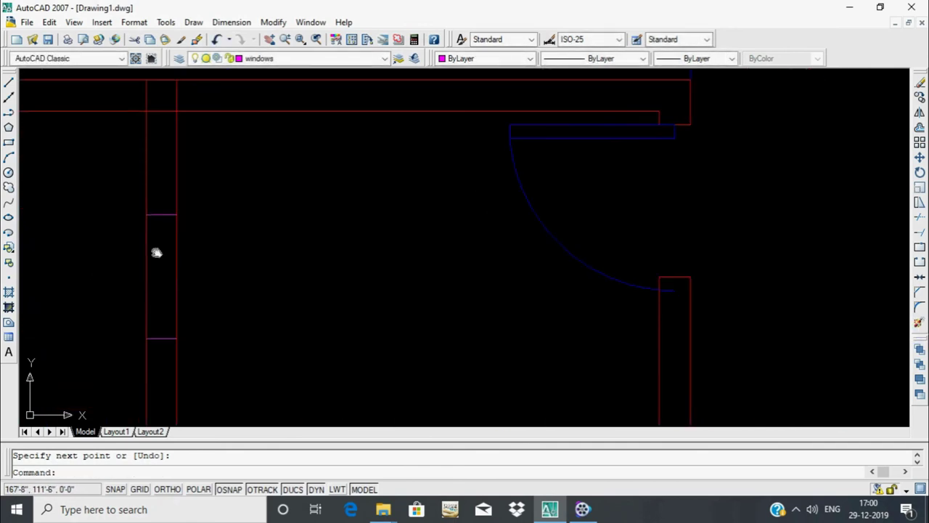
pyautogui.press('Return')
pyautogui.click(294, 156)
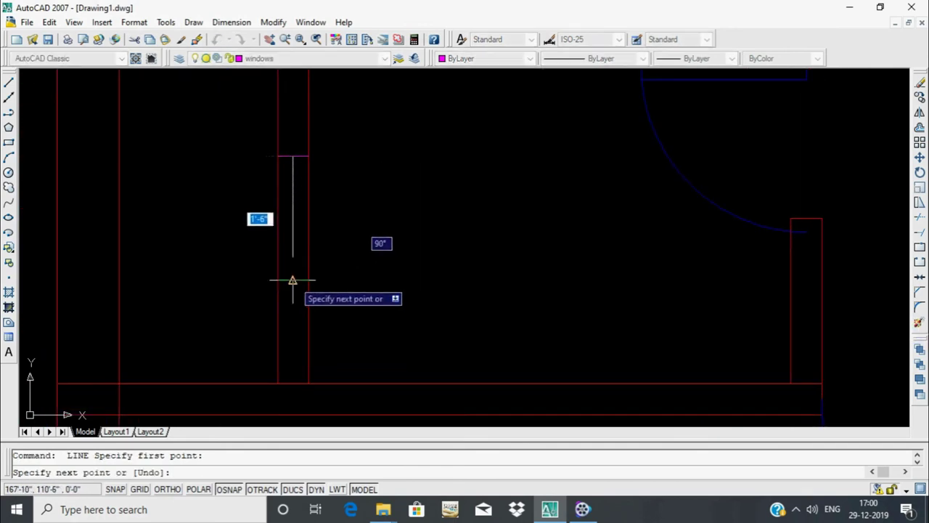
pyautogui.click(293, 280)
pyautogui.press('Escape')
pyautogui.scroll(-3, 726, 295)
pyautogui.scroll(2, 601, 284)
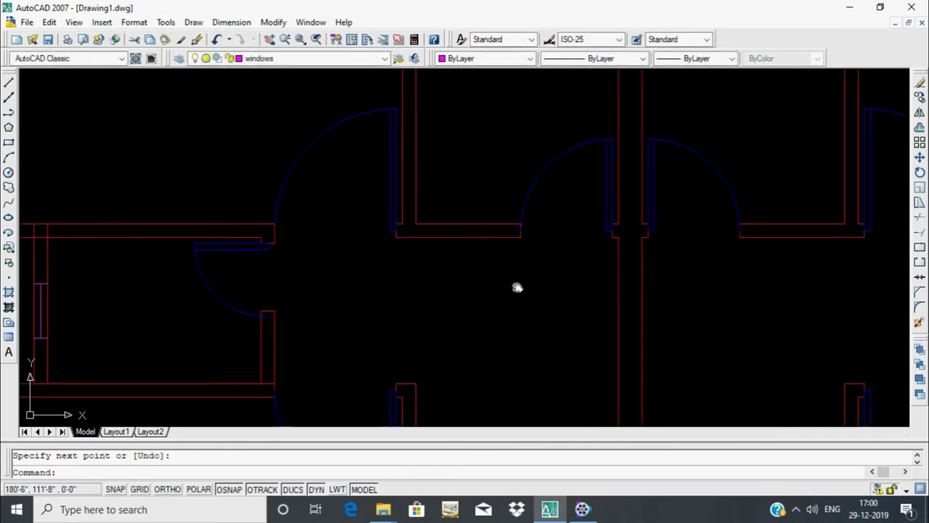
pyautogui.moveTo(517, 286); pyautogui.dragTo(599, 244, button='middle')
# Offset the first magenta window line to both sides, changing the distance from 2" to 1"
pyautogui.write('o')
pyautogui.press('Return')
pyautogui.write('"')
pyautogui.press('Return')
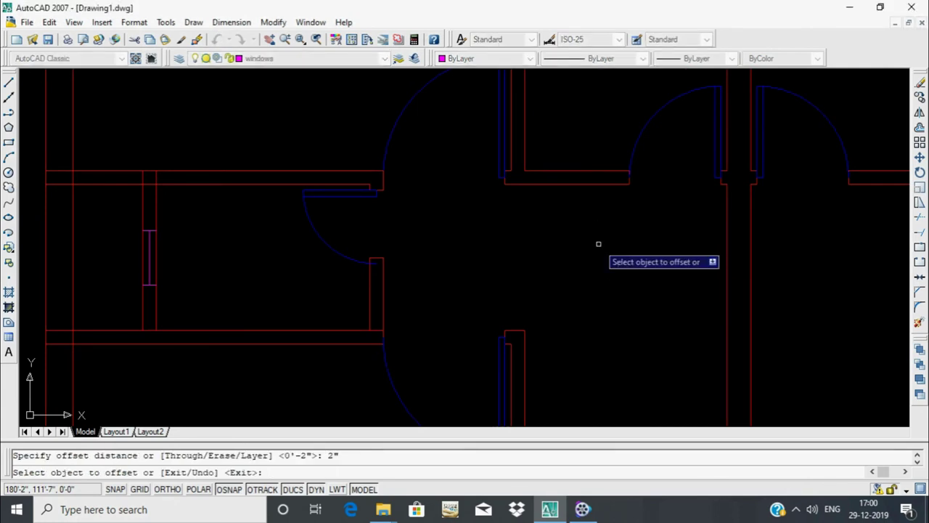
pyautogui.scroll(3, 175, 208)
pyautogui.scroll(2, 189, 251)
pyautogui.click(173, 240)
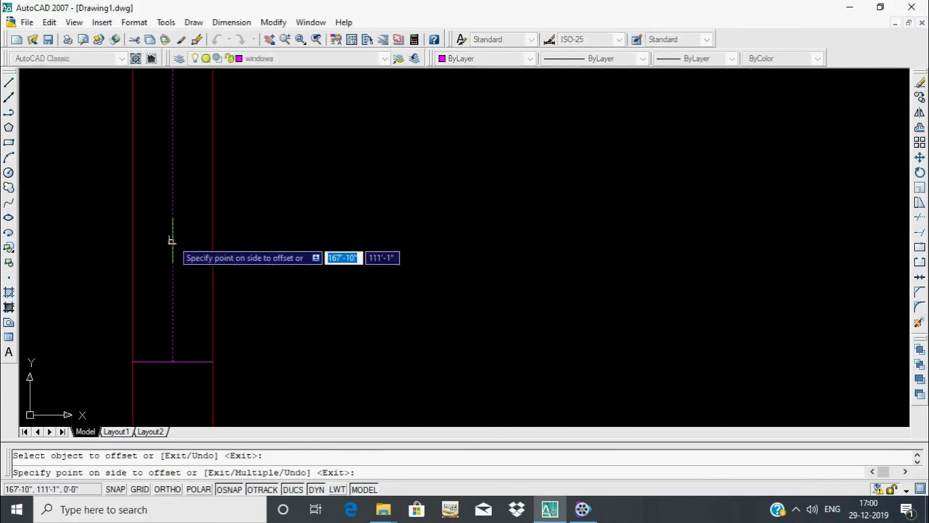
pyautogui.press('Return')
pyautogui.press('Return')
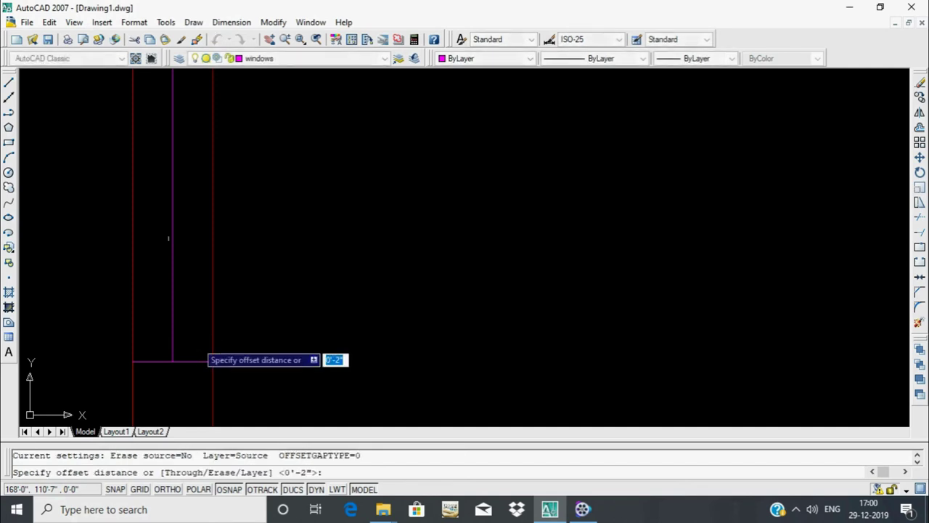
pyautogui.press('Return')
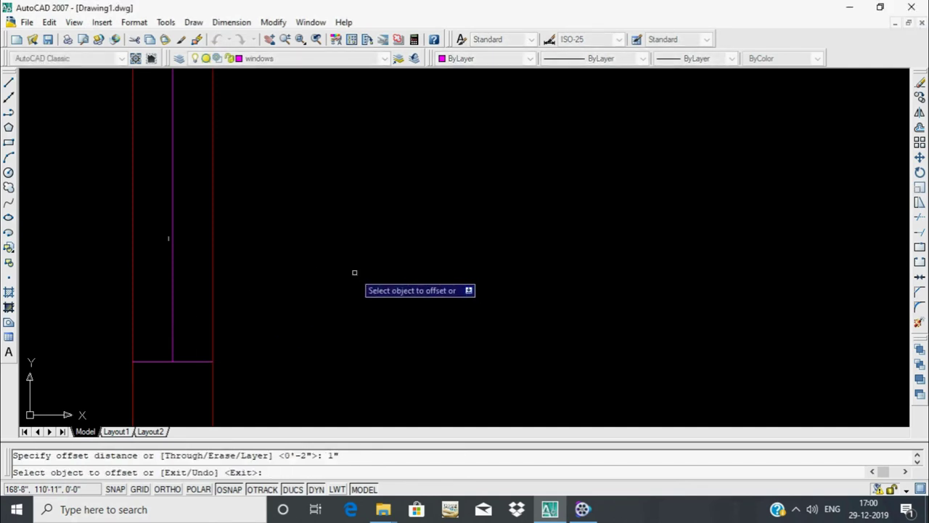
pyautogui.scroll(2, 176, 214)
pyautogui.click(197, 213)
pyautogui.click(192, 225)
pyautogui.click(199, 227)
pyautogui.click(257, 230)
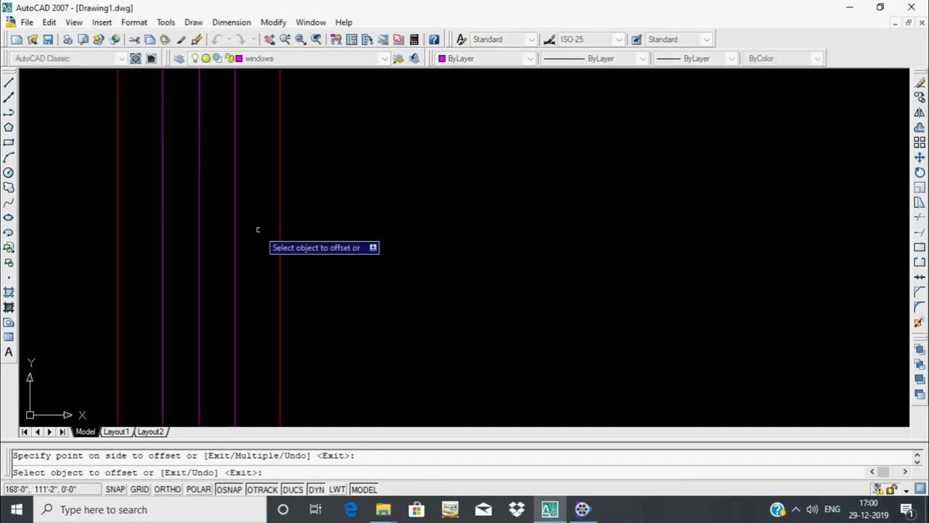
# Offset the horizontal window lines of the next opening inward on each side
pyautogui.scroll(-5, 254, 132)
pyautogui.moveTo(714, 355); pyautogui.dragTo(516, 361, button='middle')
pyautogui.moveTo(42, 354); pyautogui.dragTo(346, 327, button='middle')
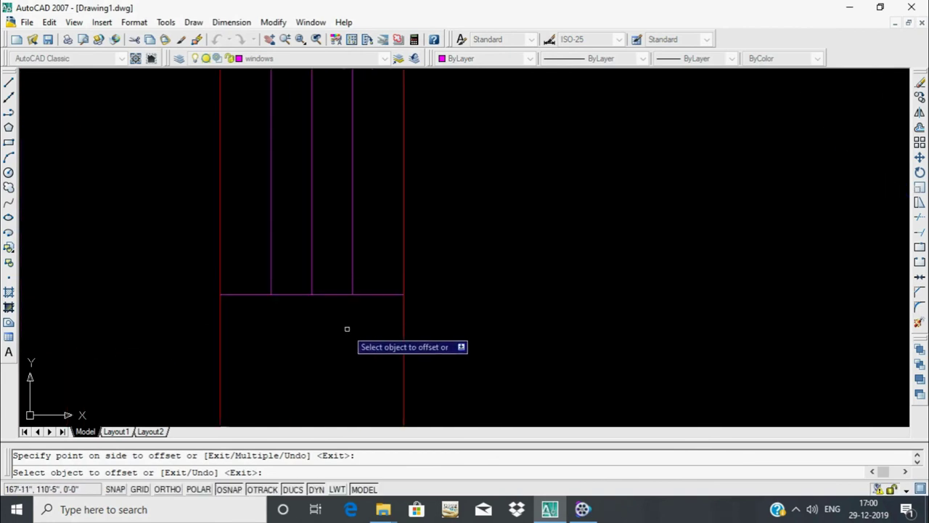
pyautogui.click(356, 294)
pyautogui.click(372, 258)
pyautogui.scroll(-1, 390, 247)
pyautogui.scroll(5, 390, 247)
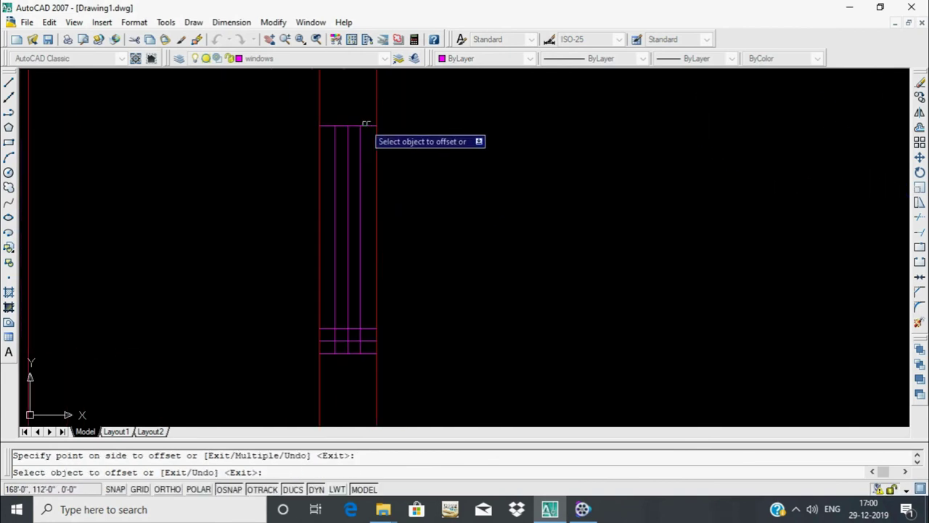
pyautogui.scroll(4, 369, 138)
pyautogui.click(367, 182)
pyautogui.click(372, 204)
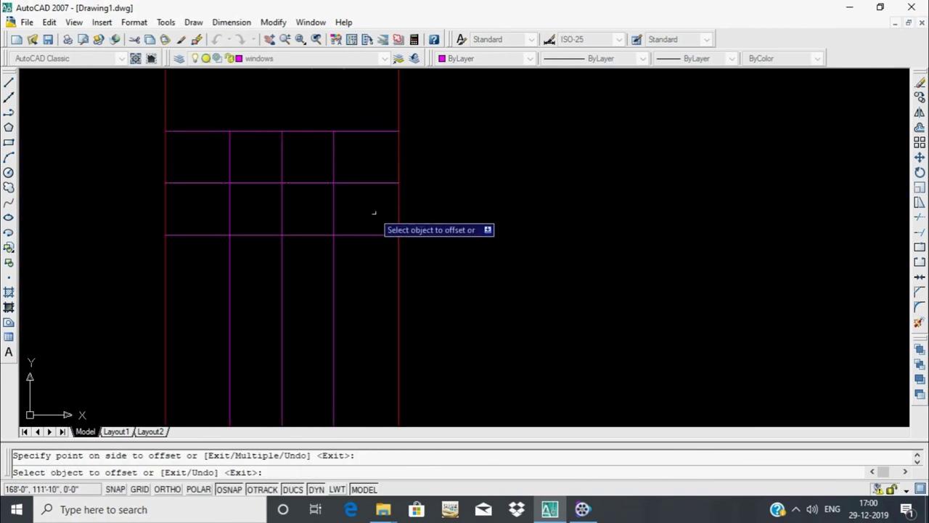
pyautogui.scroll(-3, 376, 210)
pyautogui.scroll(3, 394, 295)
pyautogui.scroll(3, 475, 217)
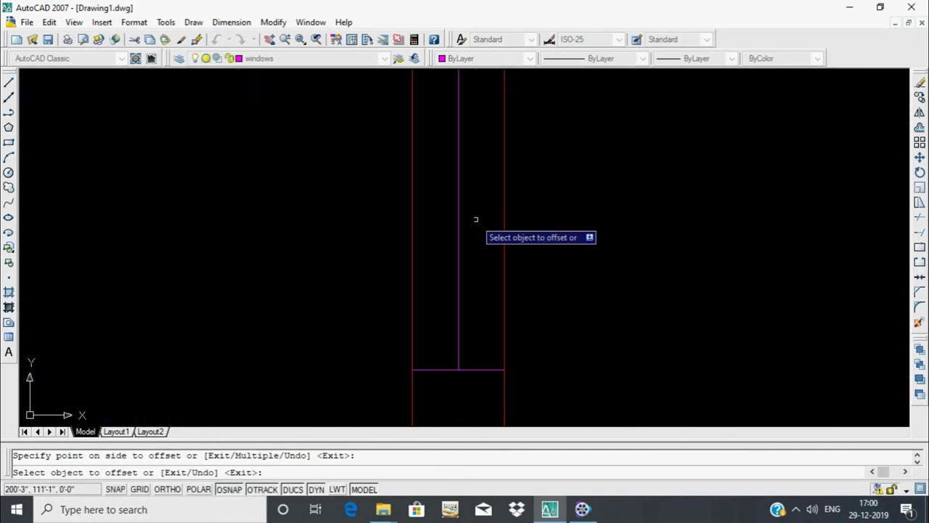
# Add offset copies of the remaining window lines to complete every window symbol
pyautogui.click(456, 216)
pyautogui.click(458, 222)
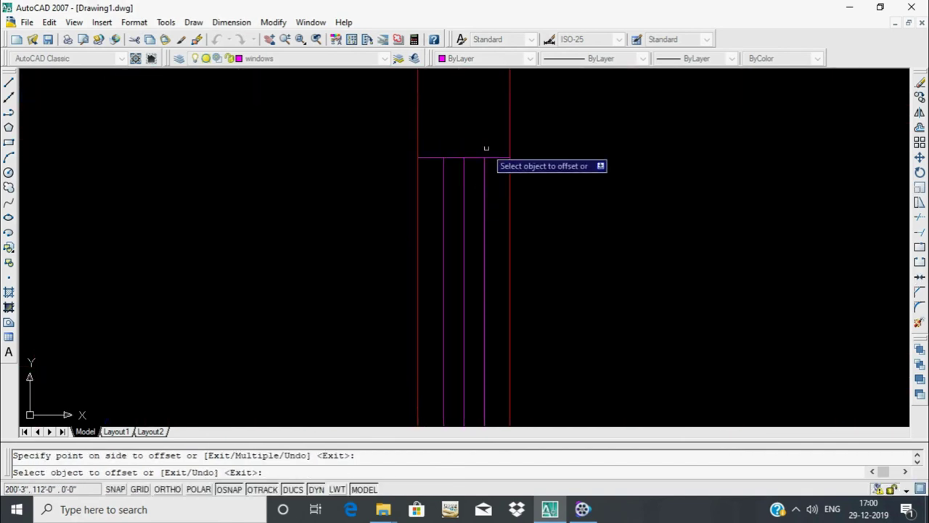
pyautogui.scroll(2, 491, 169)
pyautogui.click(492, 170)
pyautogui.click(506, 210)
pyautogui.scroll(-3, 516, 194)
pyautogui.scroll(3, 508, 305)
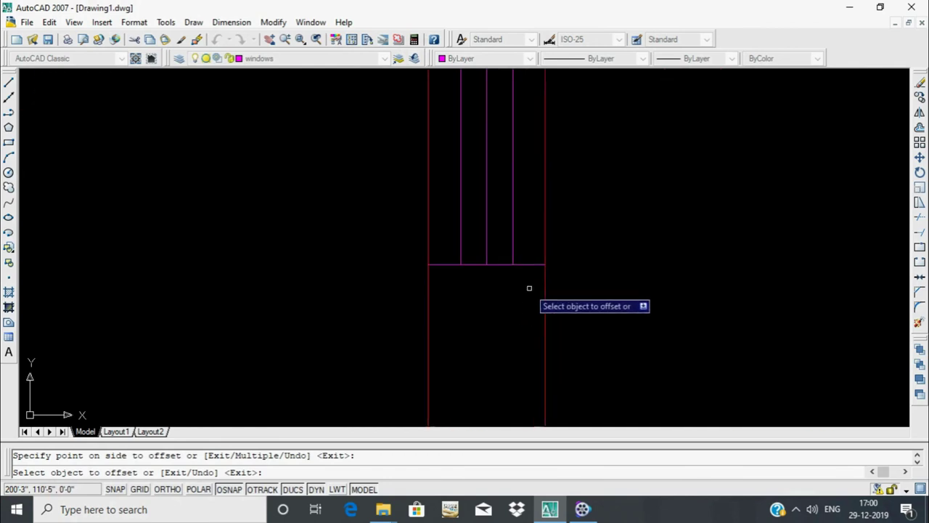
pyautogui.click(532, 239)
pyautogui.click(533, 234)
pyautogui.scroll(-3, 552, 233)
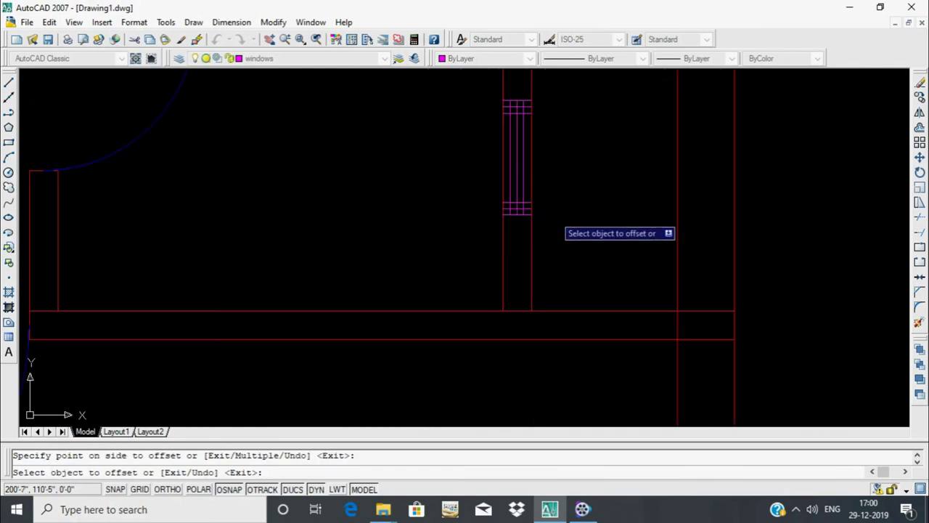
pyautogui.moveTo(559, 232); pyautogui.dragTo(546, 195, button='middle')
pyautogui.scroll(-3, 546, 194)
pyautogui.scroll(-2, 591, 191)
pyautogui.scroll(1, 578, 203)
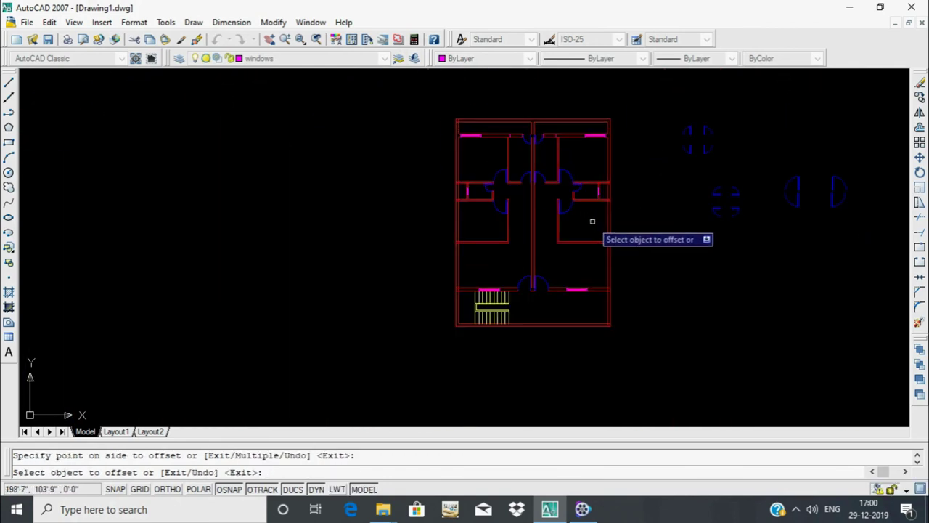
pyautogui.scroll(1, 591, 220)
pyautogui.moveTo(571, 270); pyautogui.dragTo(521, 290, button='middle')
pyautogui.press('Escape')
pyautogui.write('tr')
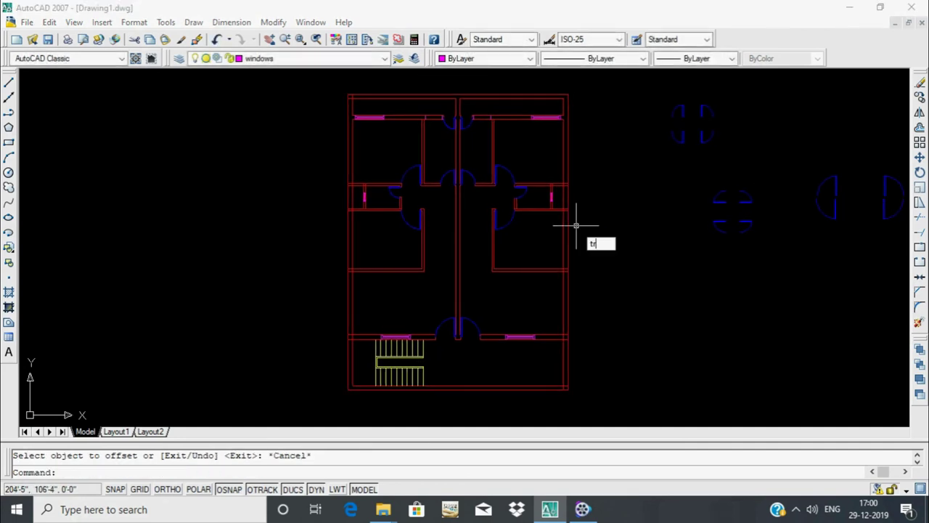
# Trim the crossing lines out of the first window symbols with picks and crossing boxes
pyautogui.press('Return')
pyautogui.press('Return')
pyautogui.scroll(5, 581, 222)
pyautogui.scroll(2, 475, 203)
pyautogui.scroll(2, 602, 276)
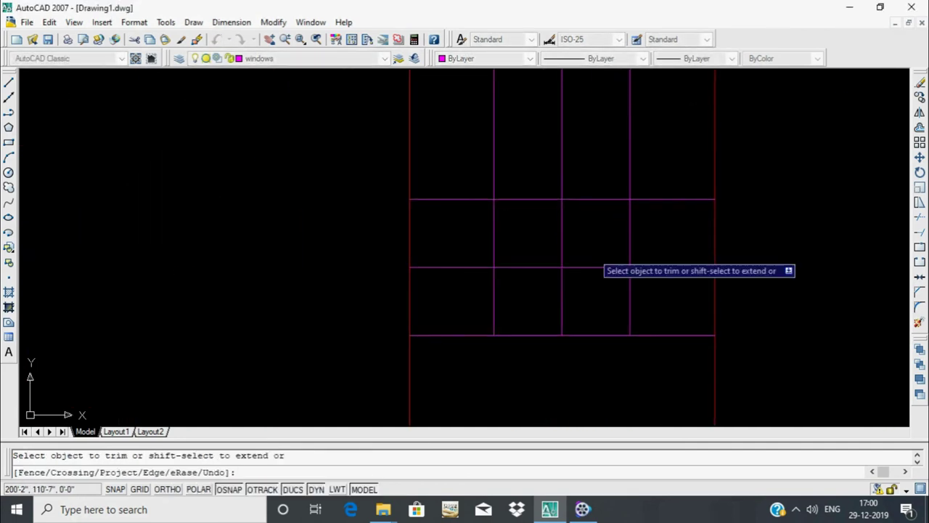
pyautogui.click(595, 267)
pyautogui.click(561, 301)
pyautogui.click(533, 267)
pyautogui.click(659, 288)
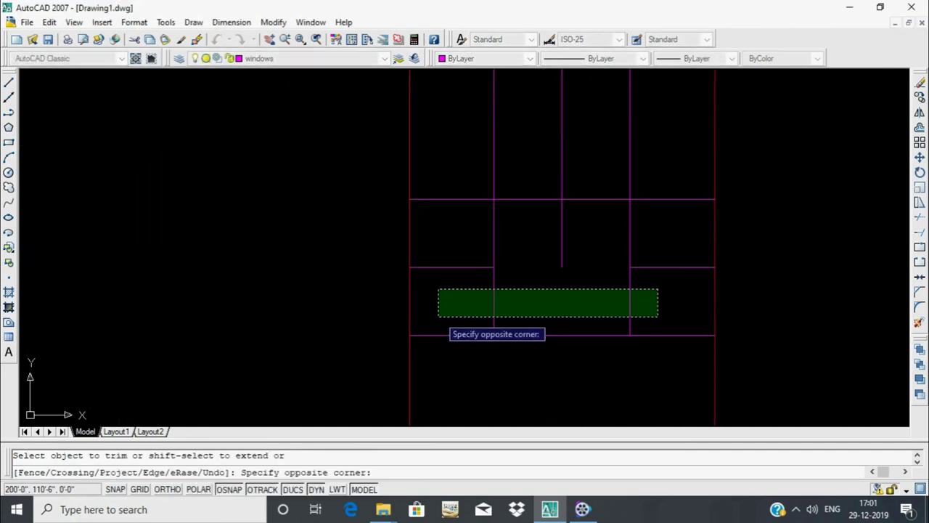
pyautogui.click(438, 315)
pyautogui.click(584, 221)
pyautogui.click(550, 251)
pyautogui.click(678, 181)
pyautogui.click(670, 247)
pyautogui.click(472, 180)
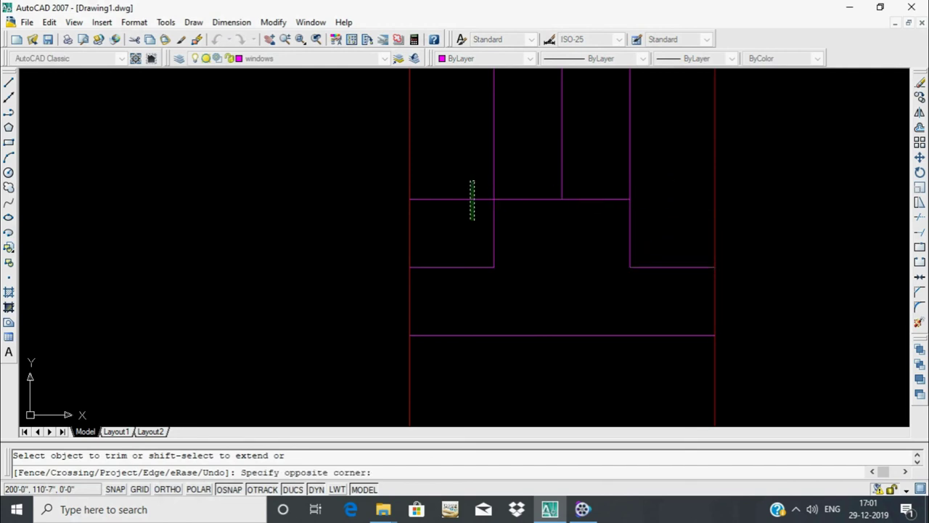
pyautogui.click(472, 221)
# Trim the centre, side and bottom segments of the next window symbols
pyautogui.scroll(3, 587, 174)
pyautogui.scroll(-2, 522, 210)
pyautogui.scroll(-1, 483, 297)
pyautogui.click(515, 230)
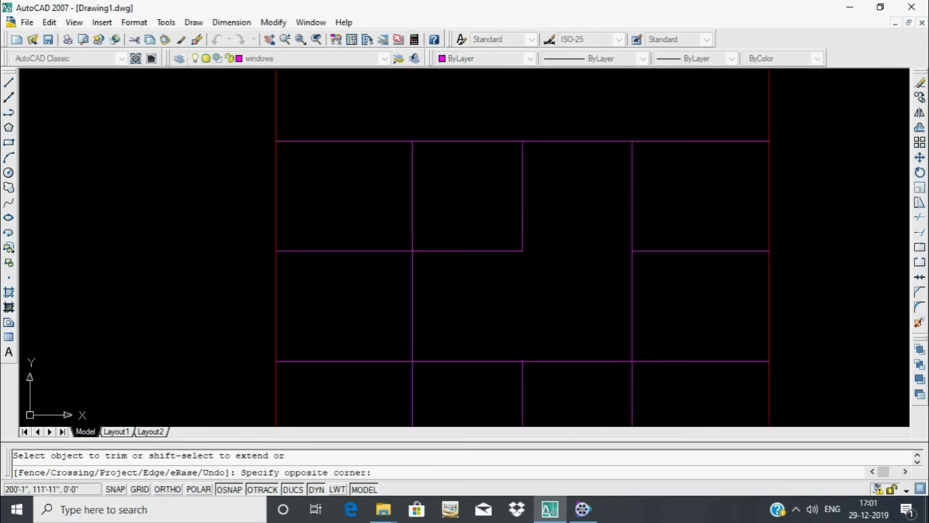
pyautogui.click(464, 265)
pyautogui.click(667, 184)
pyautogui.click(399, 201)
pyautogui.click(697, 361)
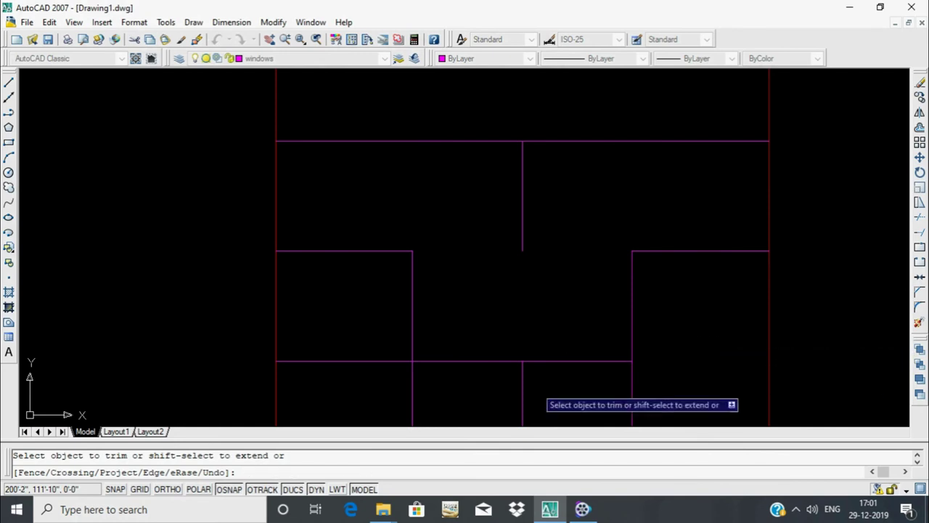
pyautogui.click(356, 342)
pyautogui.click(331, 394)
pyautogui.click(356, 385)
pyautogui.click(489, 233)
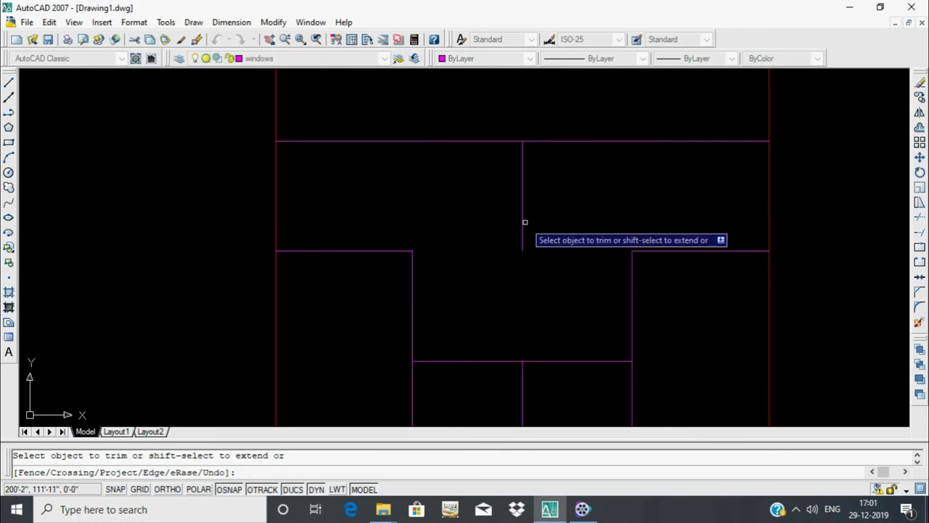
pyautogui.scroll(-3, 551, 263)
pyautogui.scroll(-3, 314, 374)
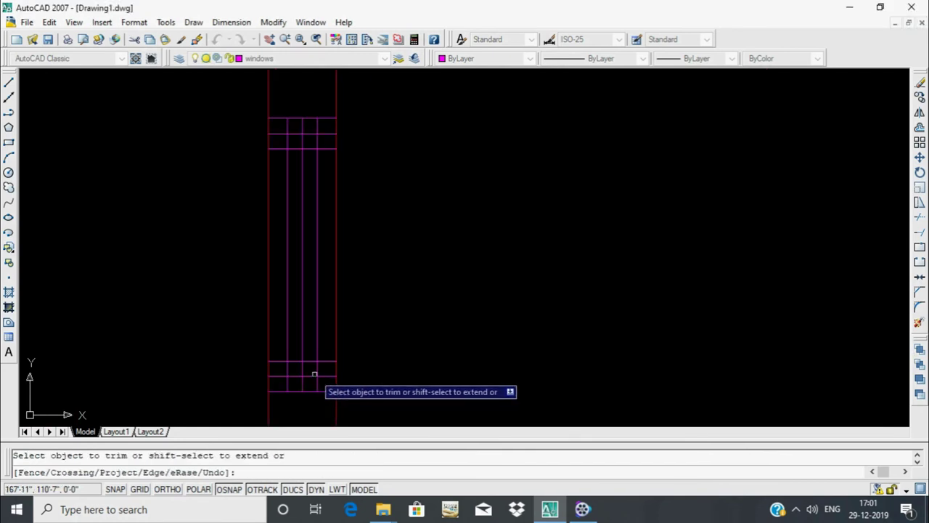
pyautogui.click(301, 383)
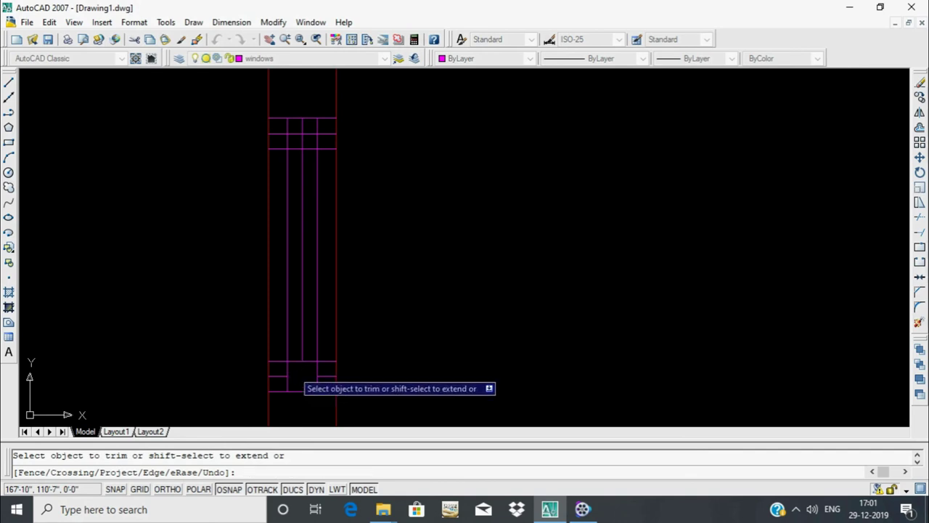
# Trim the leftover frame segments of the remaining window, then pan to the next opening
pyautogui.click(300, 380)
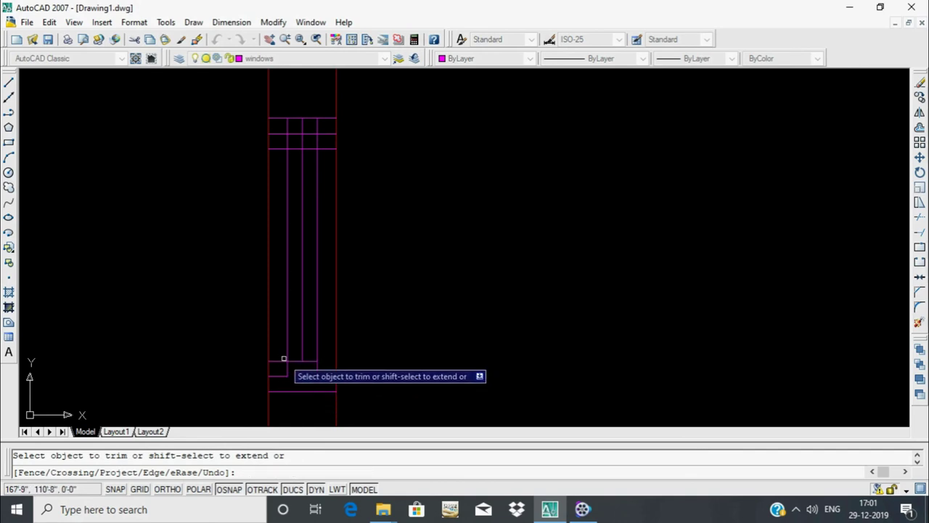
pyautogui.scroll(3, 311, 159)
pyautogui.scroll(2, 311, 159)
pyautogui.click(326, 114)
pyautogui.click(285, 181)
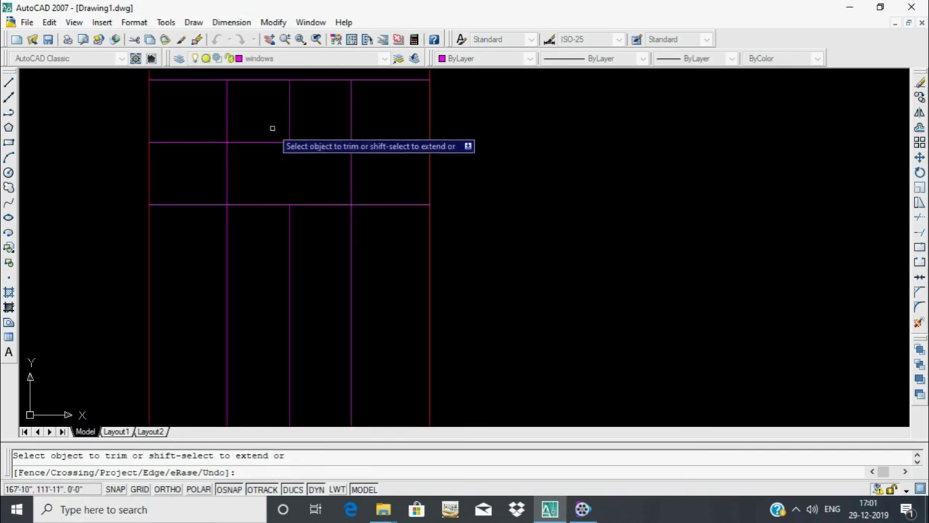
pyautogui.click(262, 171)
pyautogui.click(312, 134)
pyautogui.click(227, 116)
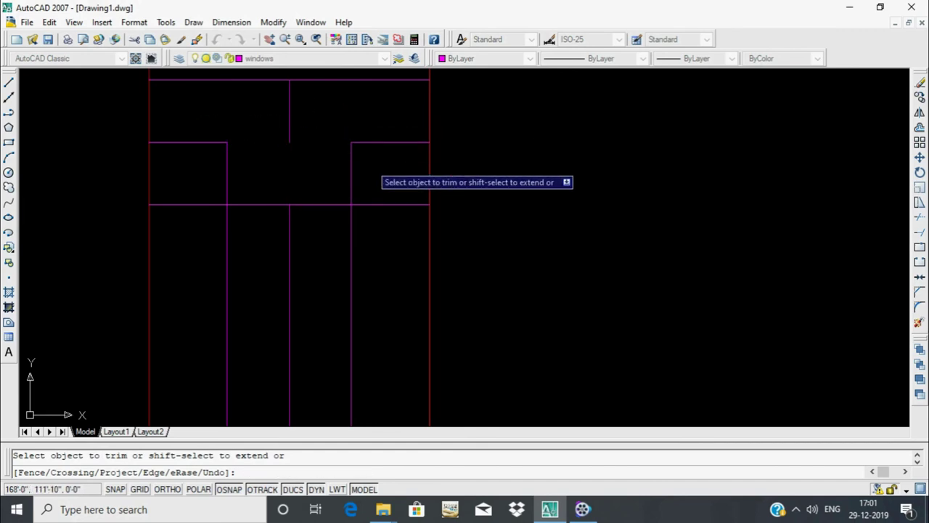
pyautogui.click(221, 210)
pyautogui.click(232, 242)
pyautogui.scroll(-2, 232, 243)
pyautogui.moveTo(379, 227)
pyautogui.mouseDown(button='middle')
pyautogui.moveTo(469, 268)
pyautogui.moveTo(442, 226)
pyautogui.mouseUp(button='middle')
# Switch to erasing and begin a selection box around unwanted objects
pyautogui.write('r')
pyautogui.press('Return')
pyautogui.click(415, 192)
# Draw a line from the top-wall opening to the wall's midpoint
pyautogui.press('Escape')
pyautogui.scroll(-2, 510, 224)
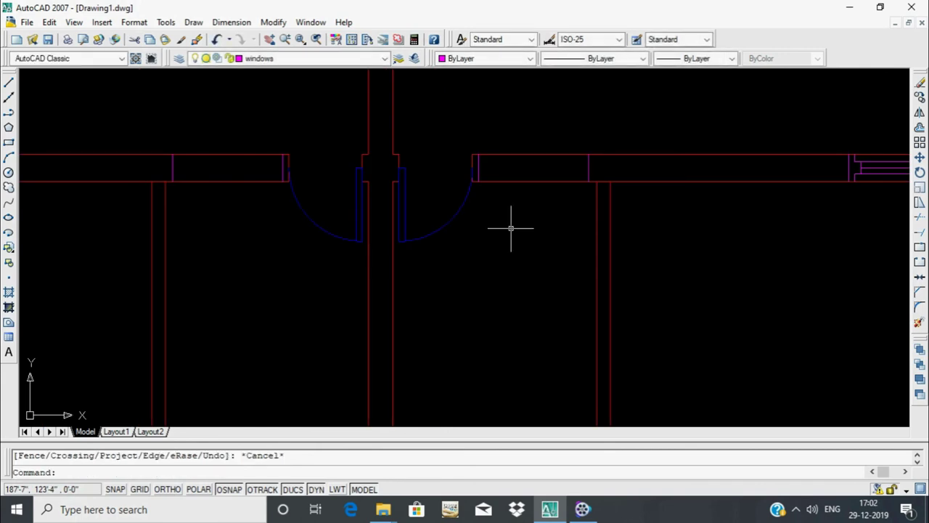
pyautogui.write('l')
pyautogui.press('Return')
pyautogui.scroll(4, 510, 224)
pyautogui.click(442, 169)
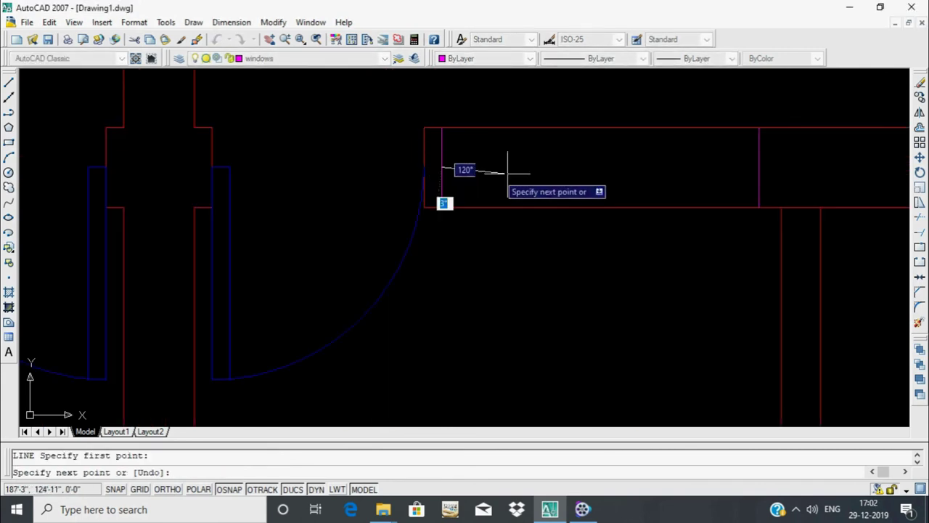
pyautogui.click(759, 167)
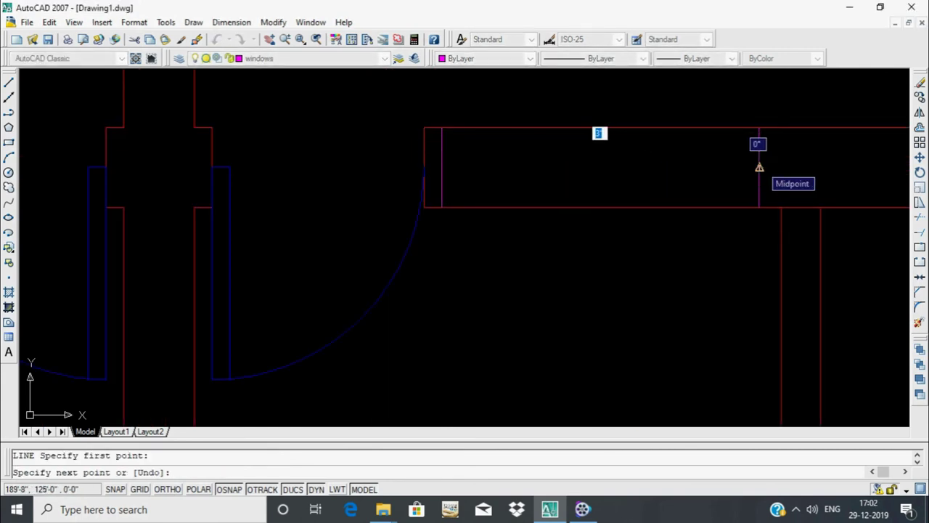
pyautogui.press('Return')
# Start a second line in another opening, then abandon it
pyautogui.scroll(-1, 747, 273)
pyautogui.scroll(-1, 829, 211)
pyautogui.press('Return')
pyautogui.scroll(2, 573, 193)
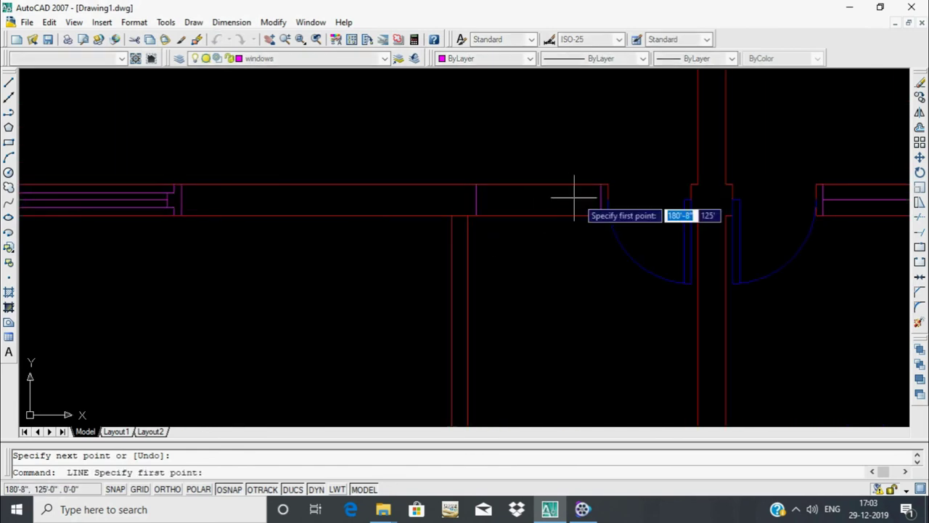
pyautogui.scroll(1, 608, 201)
pyautogui.click(607, 201)
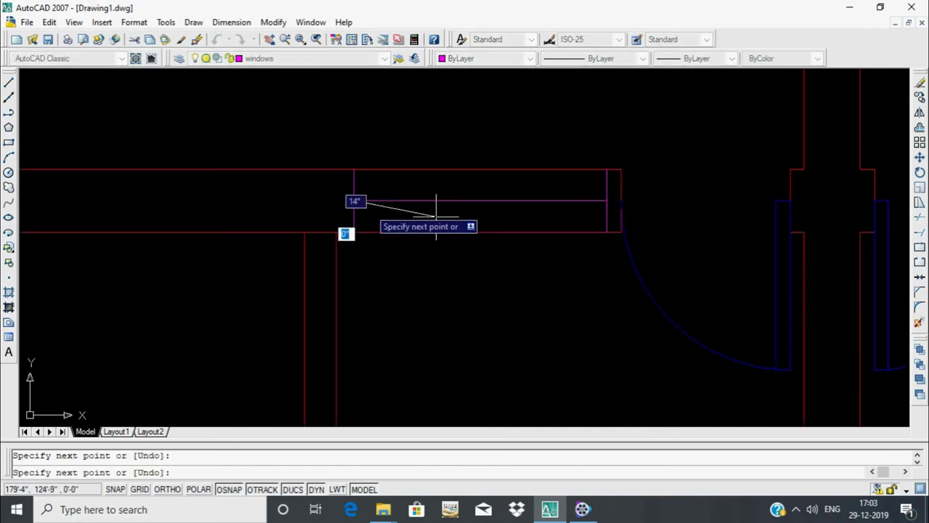
pyautogui.scroll(-3, 344, 228)
pyautogui.moveTo(524, 290); pyautogui.dragTo(429, 290, button='middle')
pyautogui.press('Escape')
# Offset the horizontal and vertical magenta window lines by 2 toward the inside
pyautogui.write('o')
pyautogui.press('Return')
pyautogui.scroll(2, 429, 287)
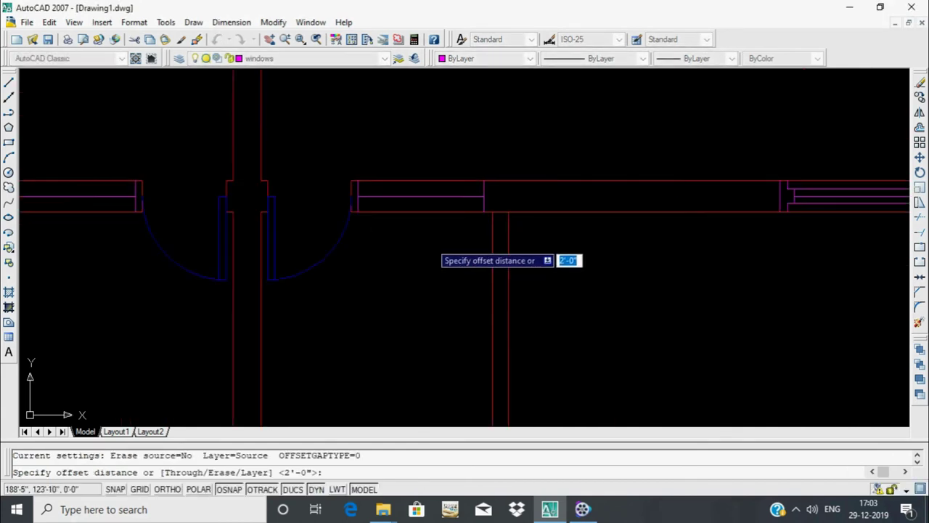
pyautogui.scroll(2, 421, 280)
pyautogui.scroll(2, 420, 277)
pyautogui.write('2')
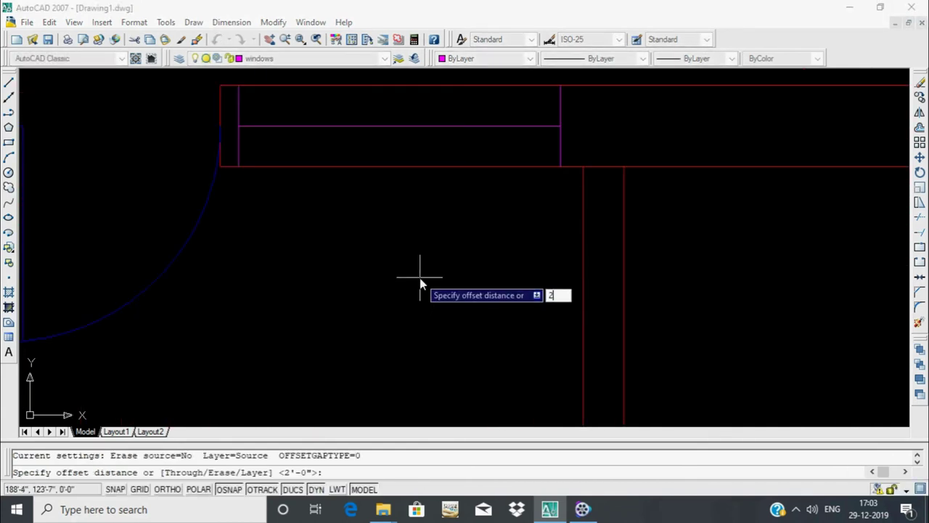
pyautogui.press('Return')
pyautogui.click(476, 125)
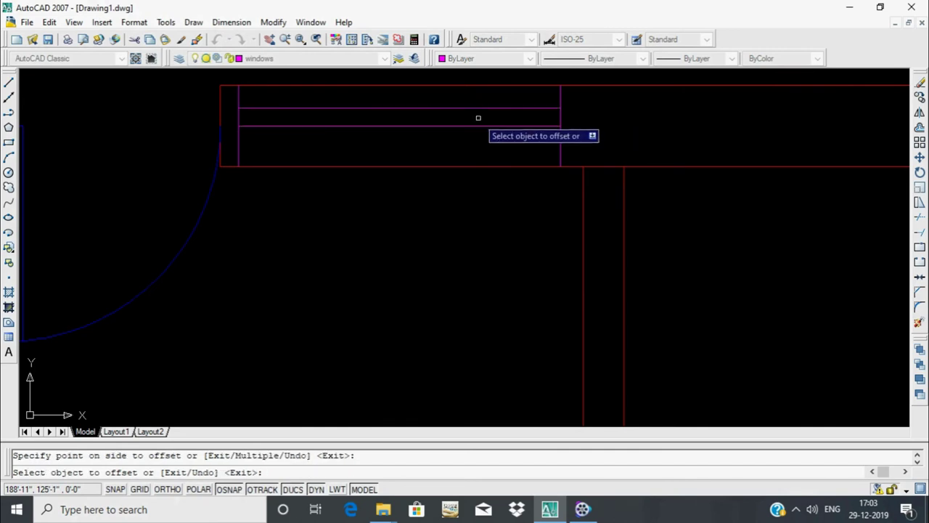
pyautogui.click(466, 166)
pyautogui.click(560, 132)
pyautogui.click(538, 138)
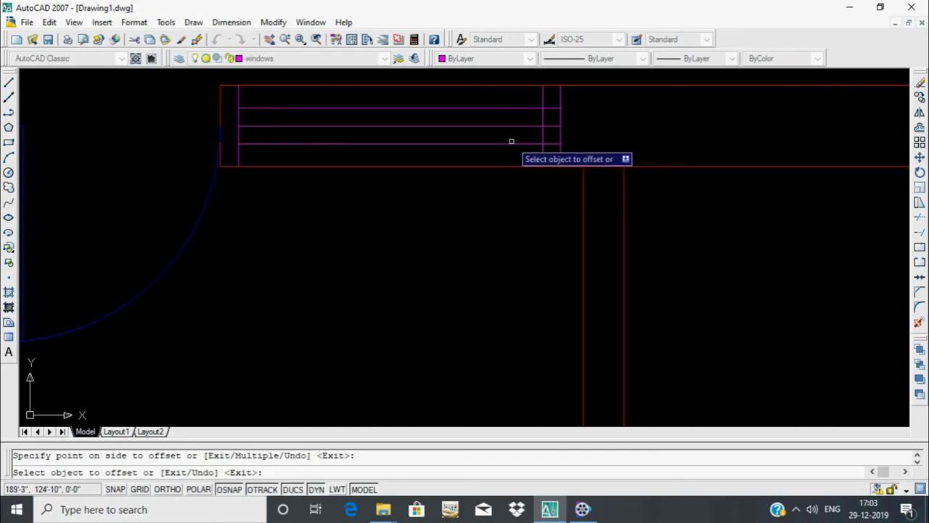
# Add offset inner vertical and frame lines in the other window openings
pyautogui.click(534, 134)
pyautogui.click(239, 133)
pyautogui.click(250, 135)
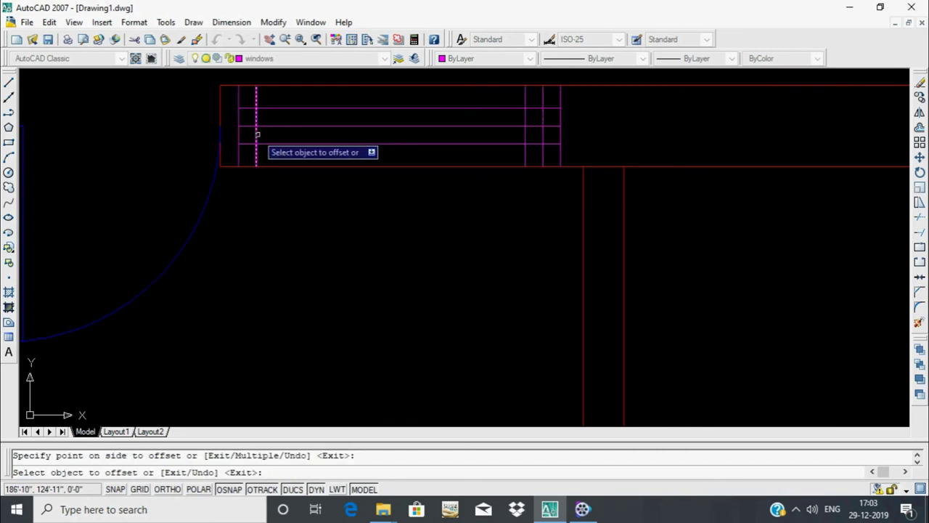
pyautogui.click(256, 132)
pyautogui.click(394, 129)
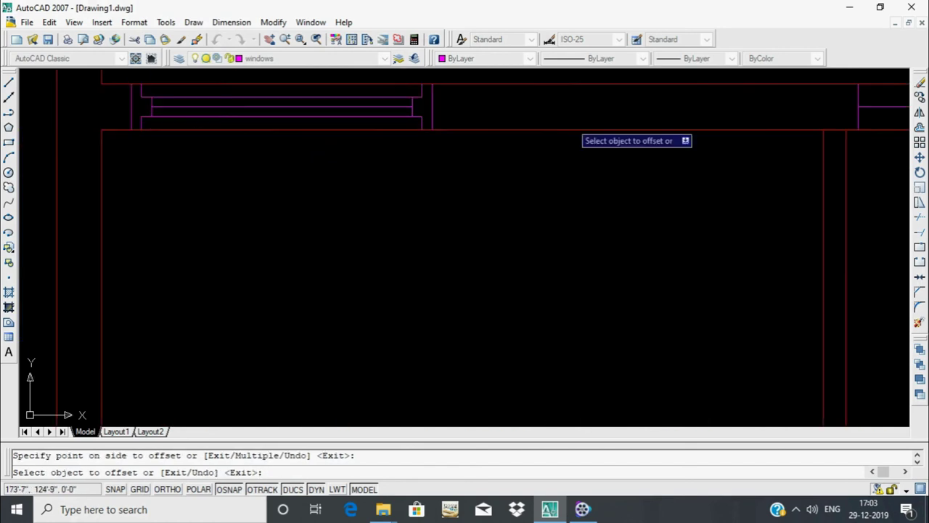
pyautogui.scroll(3, 576, 133)
pyautogui.click(407, 174)
pyautogui.click(462, 156)
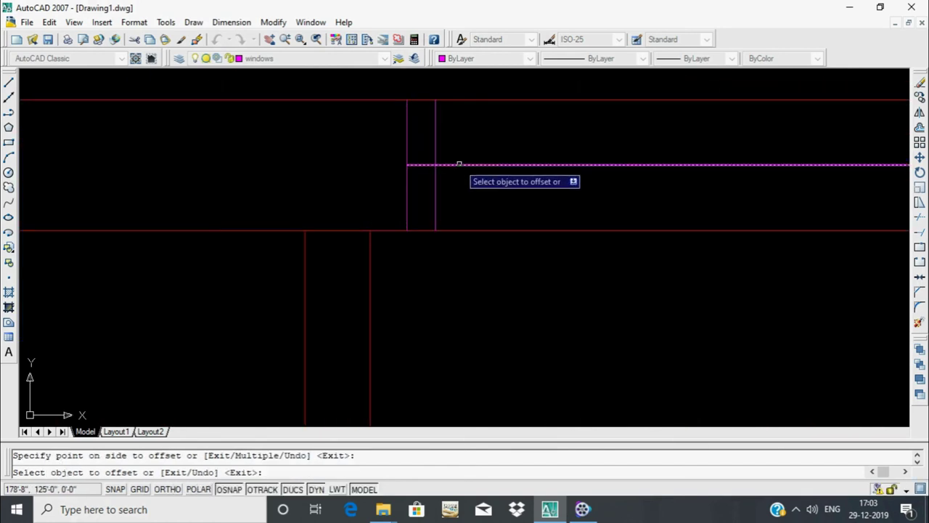
pyautogui.click(462, 165)
pyautogui.click(466, 182)
# Offset two more vertical window frame lines, then pan to the next opening
pyautogui.scroll(-3, 709, 172)
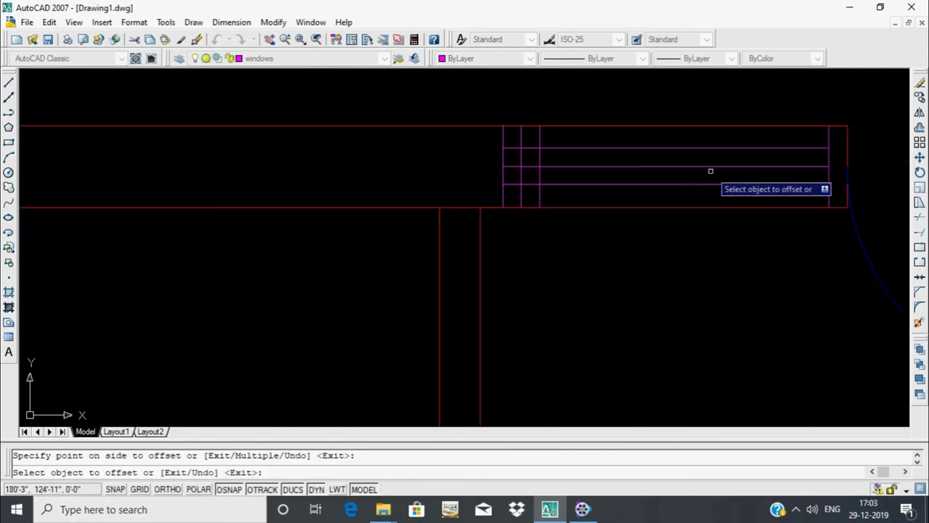
pyautogui.scroll(3, 315, 180)
pyautogui.click(374, 206)
pyautogui.click(341, 209)
pyautogui.click(321, 207)
pyautogui.click(305, 200)
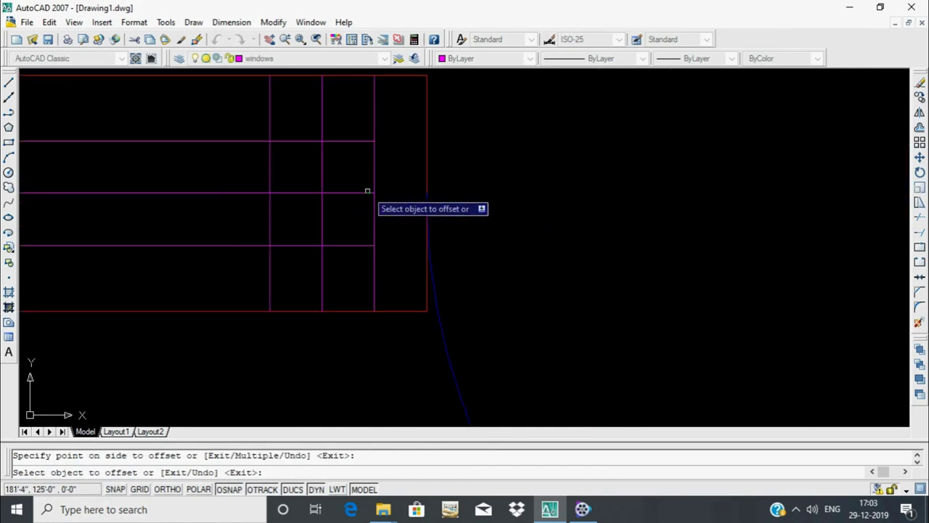
pyautogui.scroll(-3, 367, 190)
pyautogui.moveTo(367, 191); pyautogui.dragTo(347, 225, button='middle')
# Start TRIM and cut the overlapping middle pieces of the first top-wall window's magenta lines
pyautogui.press('Escape')
pyautogui.write('tr')
pyautogui.press('Return')
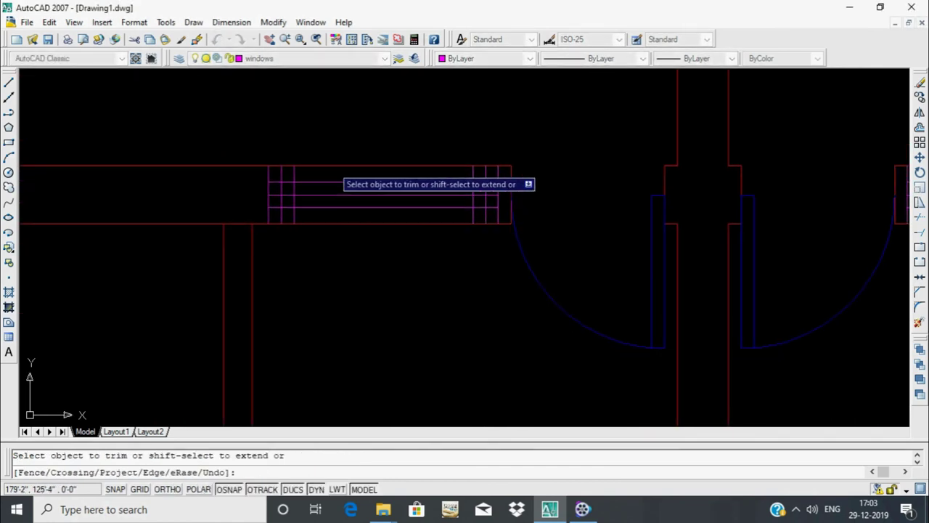
pyautogui.scroll(5, 501, 211)
pyautogui.click(467, 172)
pyautogui.click(433, 173)
pyautogui.click(447, 190)
pyautogui.click(447, 154)
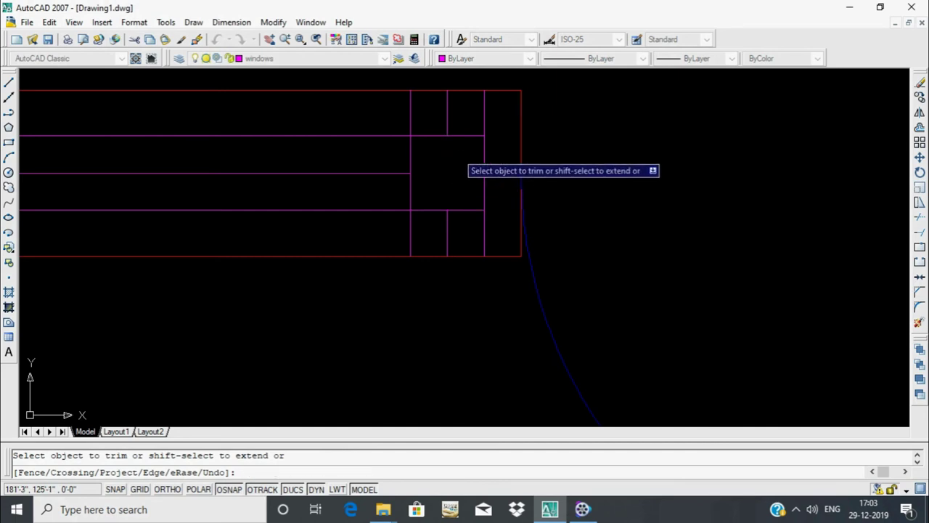
pyautogui.click(472, 126)
pyautogui.click(460, 224)
# Trim the remaining middle lines, edge stubs and lower frame piece of that window
pyautogui.scroll(-3, 546, 187)
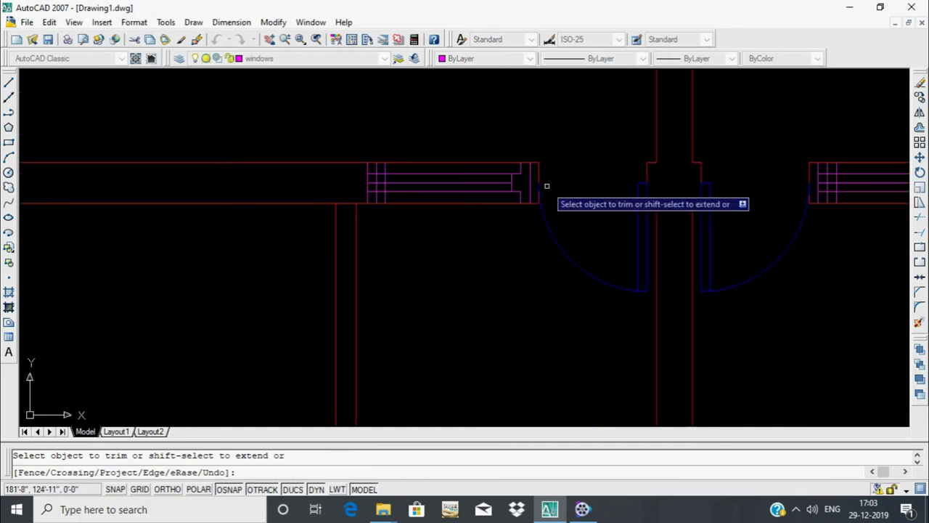
pyautogui.scroll(3, 445, 158)
pyautogui.click(444, 158)
pyautogui.click(425, 183)
pyautogui.click(413, 164)
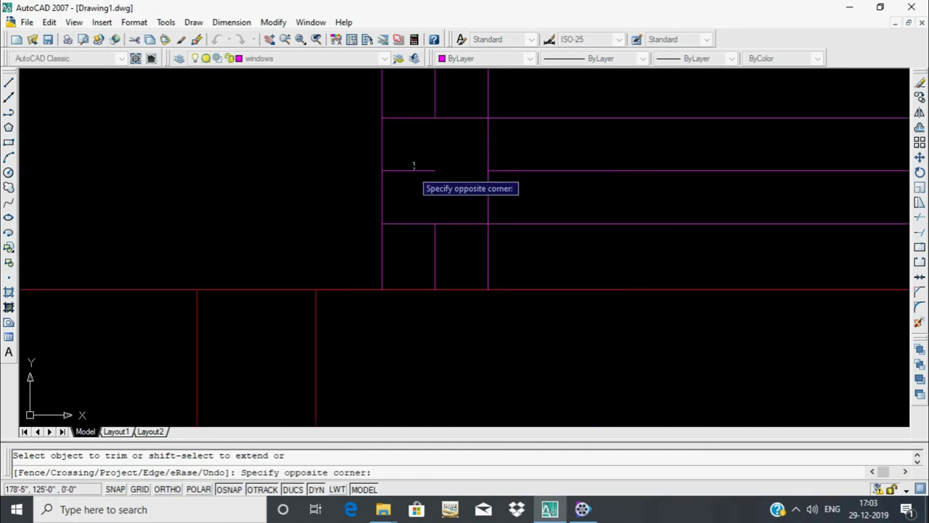
pyautogui.click(410, 225)
pyautogui.click(495, 98)
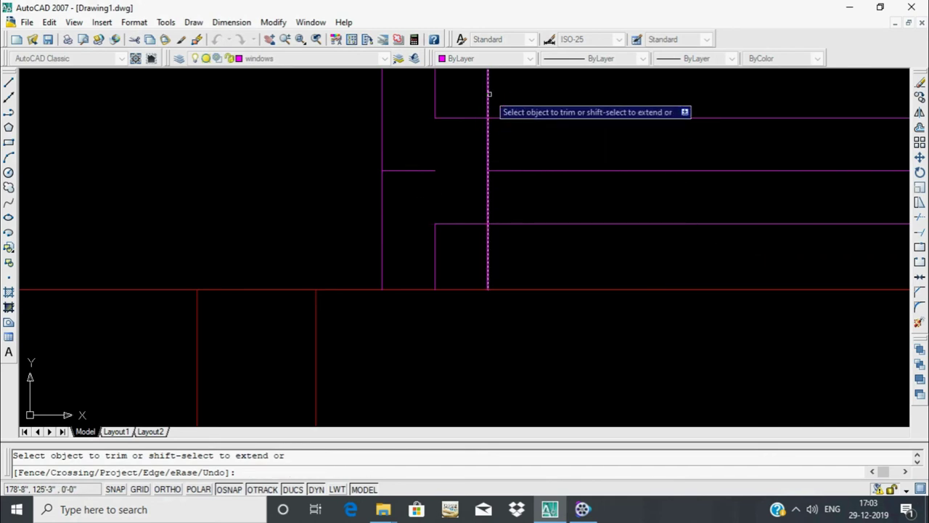
pyautogui.click(485, 129)
pyautogui.click(485, 266)
# Use the trim eRase option to delete two stray stub lines, then resume trimming
pyautogui.write('e')
pyautogui.press('Return')
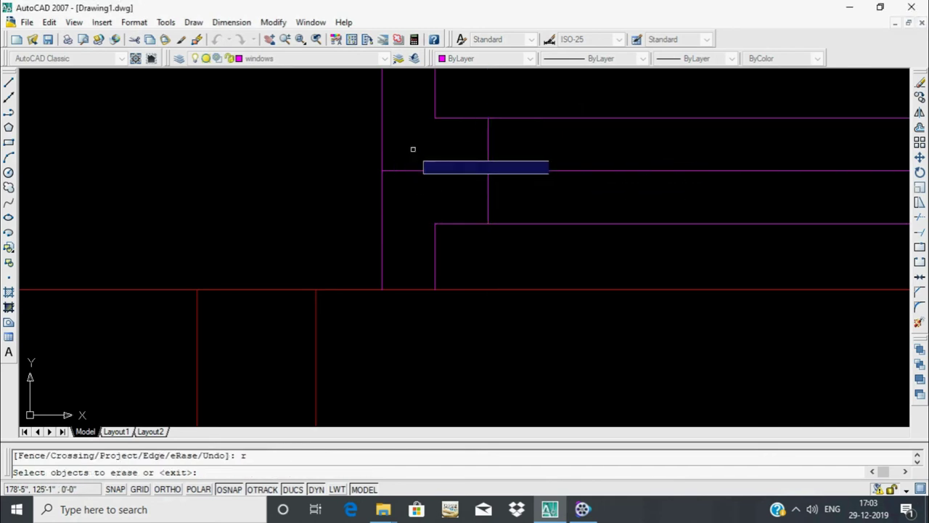
pyautogui.click(413, 147)
pyautogui.click(408, 203)
pyautogui.press('Return')
# Trim the middle lines and remaining magenta segments of the next window
pyautogui.scroll(-3, 545, 184)
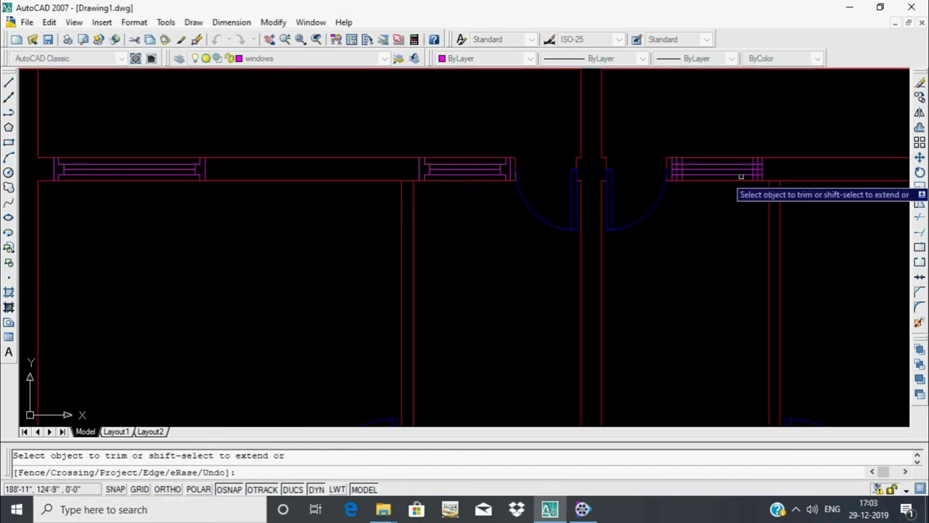
pyautogui.scroll(3, 599, 160)
pyautogui.click(600, 154)
pyautogui.click(570, 180)
pyautogui.click(548, 154)
pyautogui.click(570, 135)
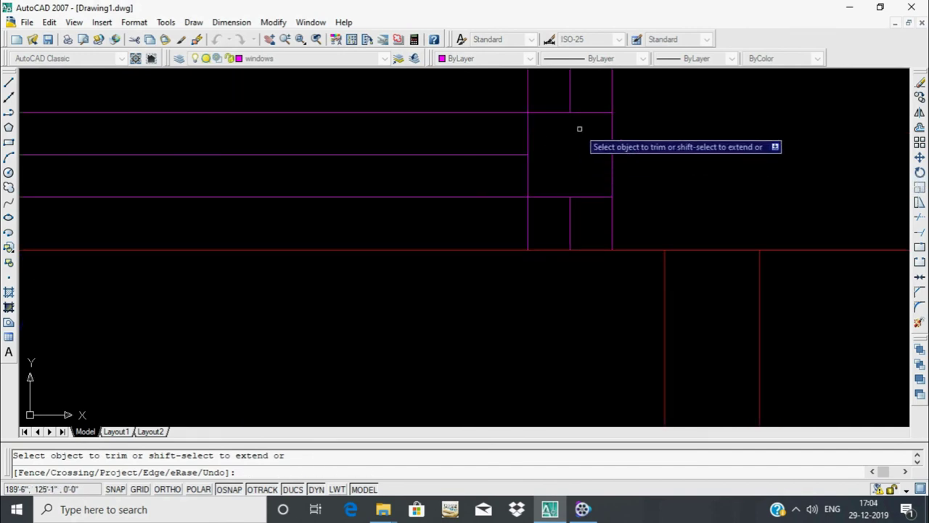
pyautogui.click(590, 102)
pyautogui.click(605, 232)
pyautogui.click(543, 207)
pyautogui.click(518, 220)
pyautogui.click(537, 90)
pyautogui.click(516, 101)
# Erase the upper leftover magenta segments of the left window
pyautogui.scroll(3, 508, 131)
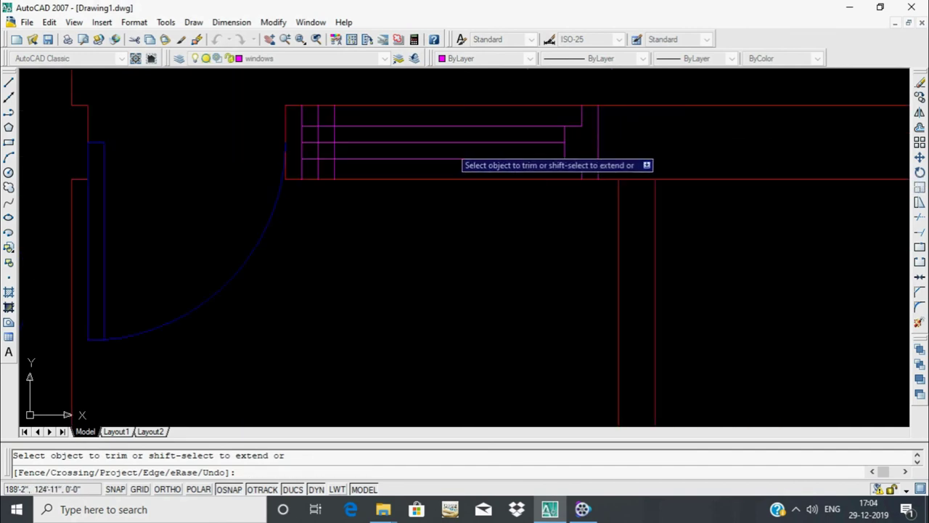
pyautogui.click(242, 126)
pyautogui.click(240, 124)
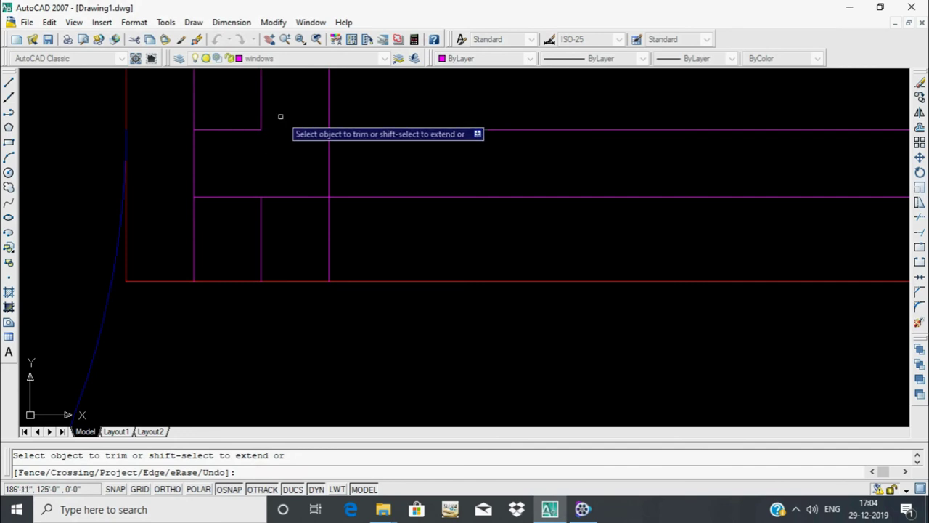
pyautogui.write('e')
pyautogui.press('Return')
pyautogui.click(283, 94)
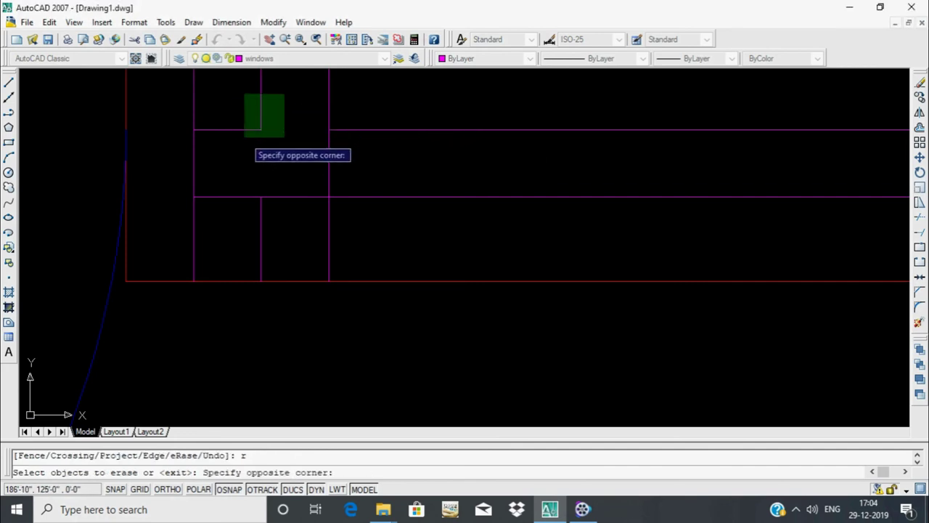
pyautogui.click(244, 137)
pyautogui.press('Return')
# Erase the short bottom leftover and trim the middle segments of that window, then enter a 2' offset
pyautogui.scroll(-3, 331, 123)
pyautogui.scroll(3, 331, 145)
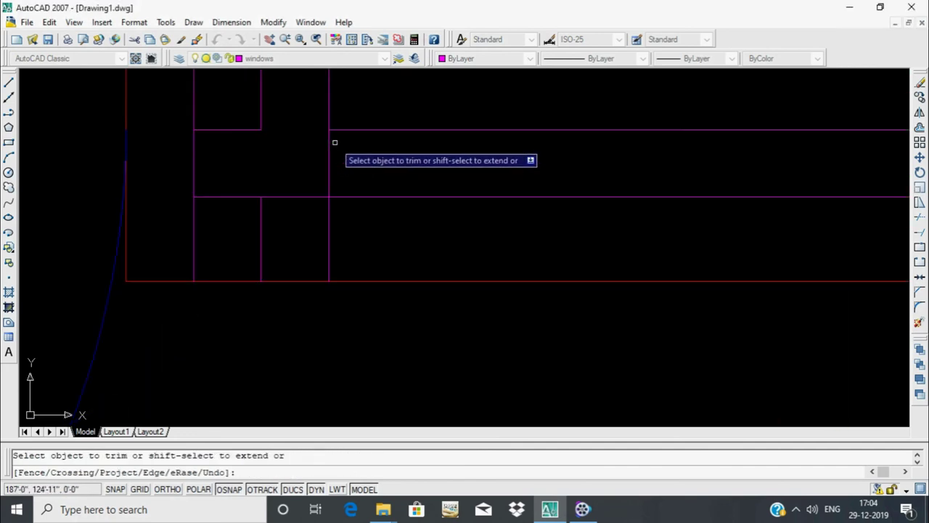
pyautogui.moveTo(334, 143); pyautogui.dragTo(375, 237, button='middle')
pyautogui.write('r')
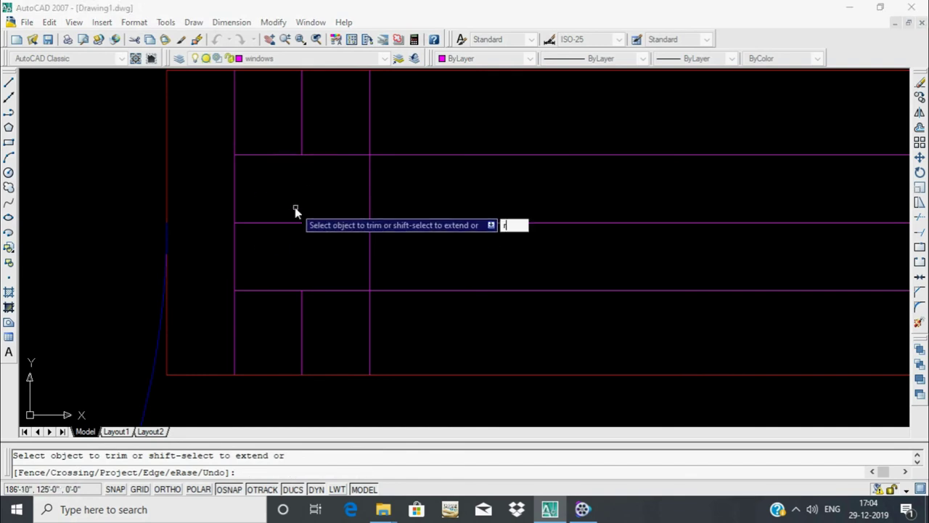
pyautogui.press('Return')
pyautogui.click(297, 197)
pyautogui.click(278, 239)
pyautogui.press('Return')
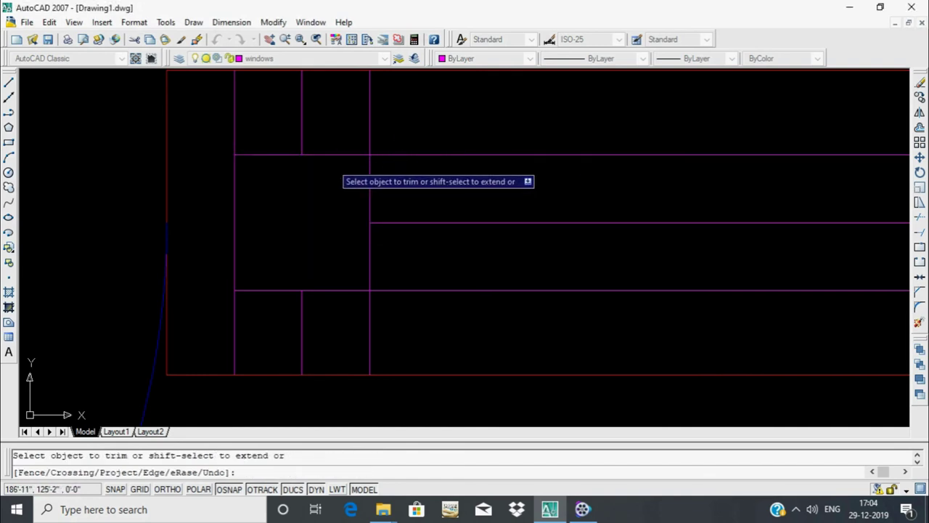
pyautogui.click(287, 143)
pyautogui.click(262, 281)
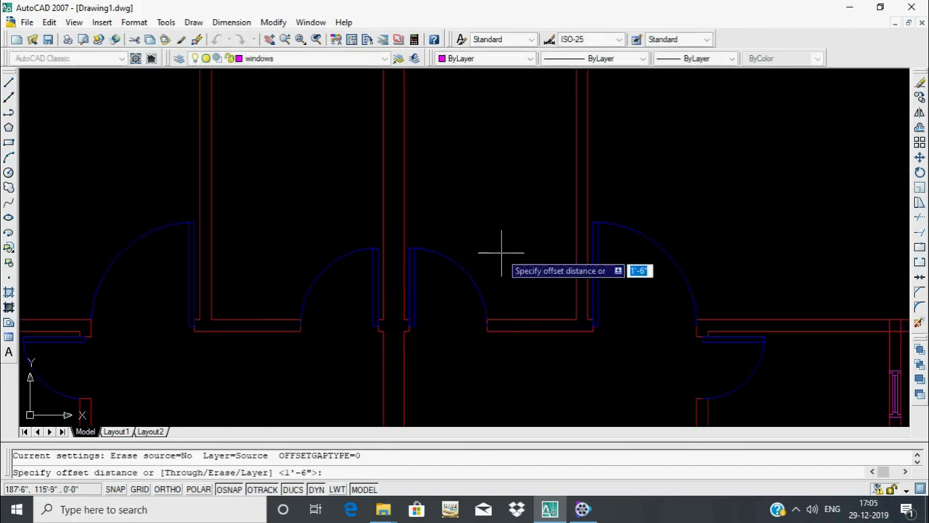
pyautogui.moveTo(501, 252); pyautogui.dragTo(503, 280, button='middle')
pyautogui.write('2')
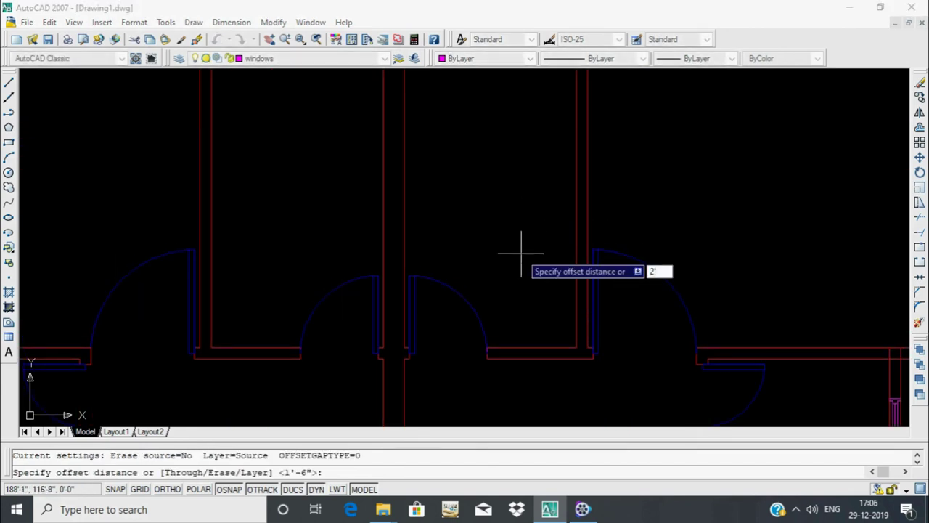
# Offset the wall line 2' to the left
pyautogui.press('Return')
pyautogui.click(575, 237)
pyautogui.click(460, 314)
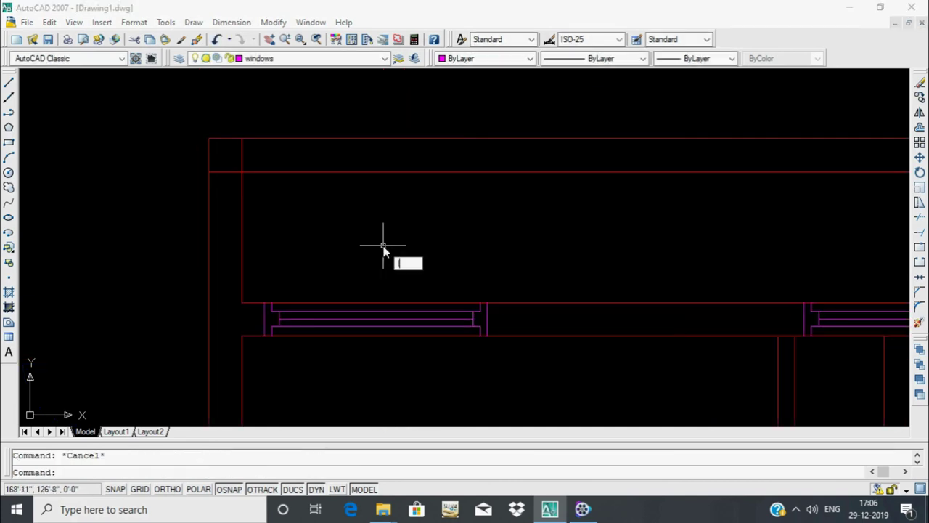
# Create a new layer named 'text' and make it current
pyautogui.write('la')
pyautogui.press('Return')
pyautogui.click(361, 129)
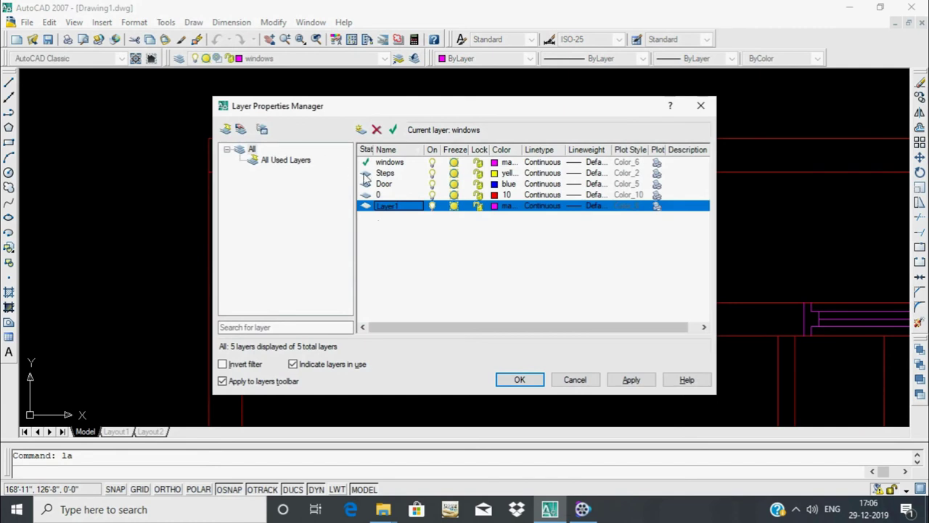
pyautogui.click(397, 206)
pyautogui.write('text')
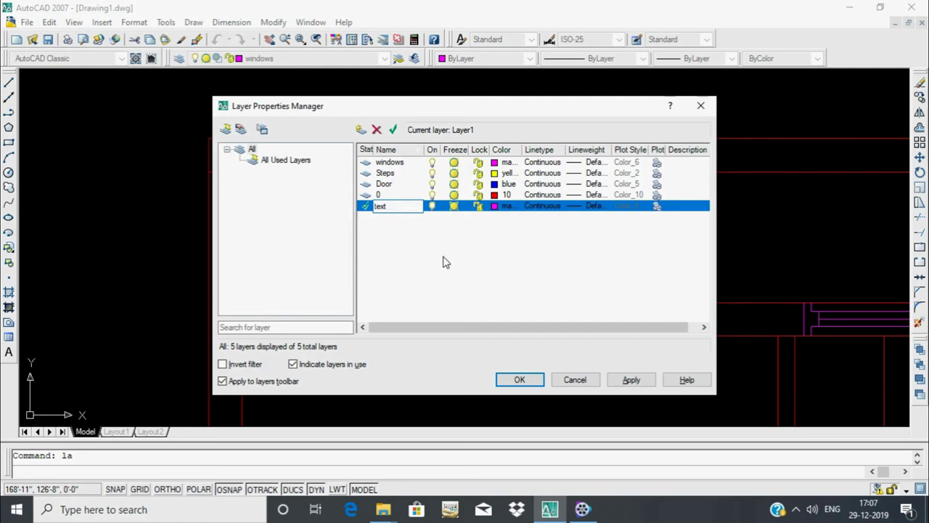
pyautogui.click(520, 379)
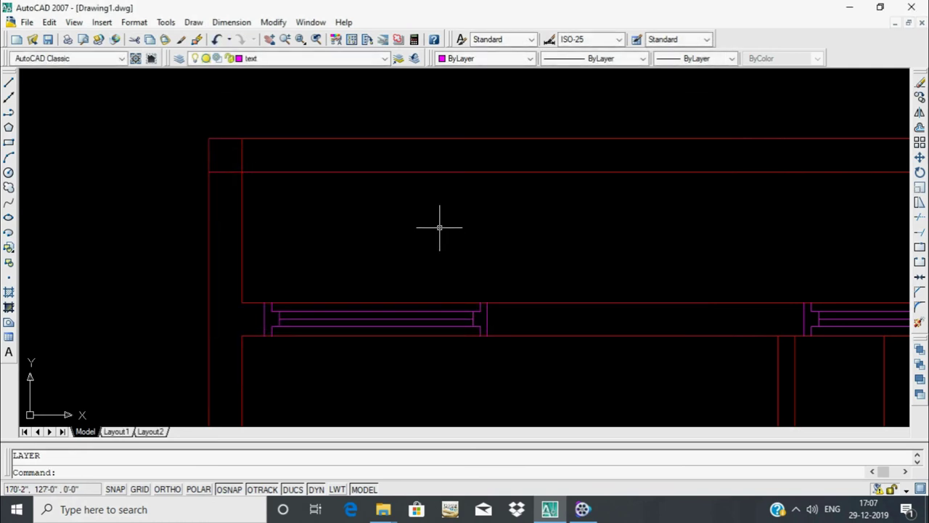
# Write a two-line multiline text label reading WIDE / 2'-11" beside the window
pyautogui.write('t')
pyautogui.press('Return')
pyautogui.click(352, 212)
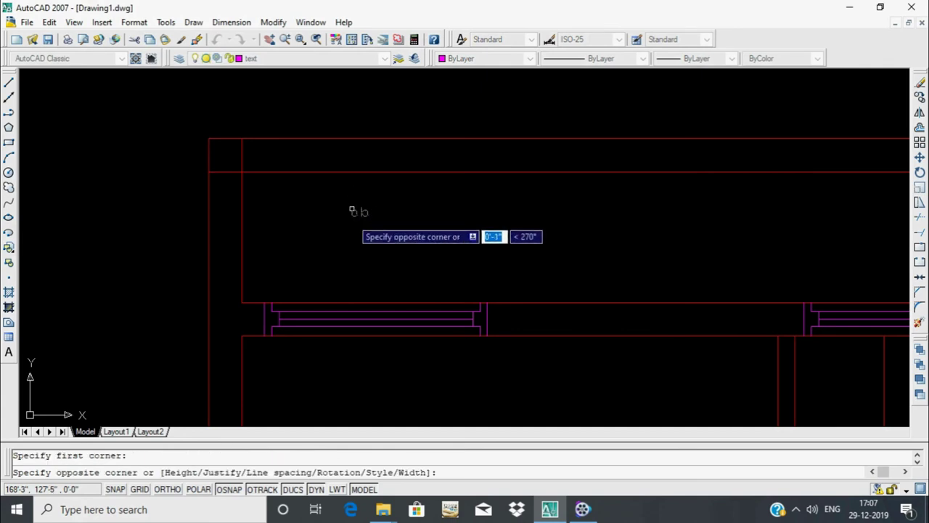
pyautogui.click(556, 253)
pyautogui.write('W')
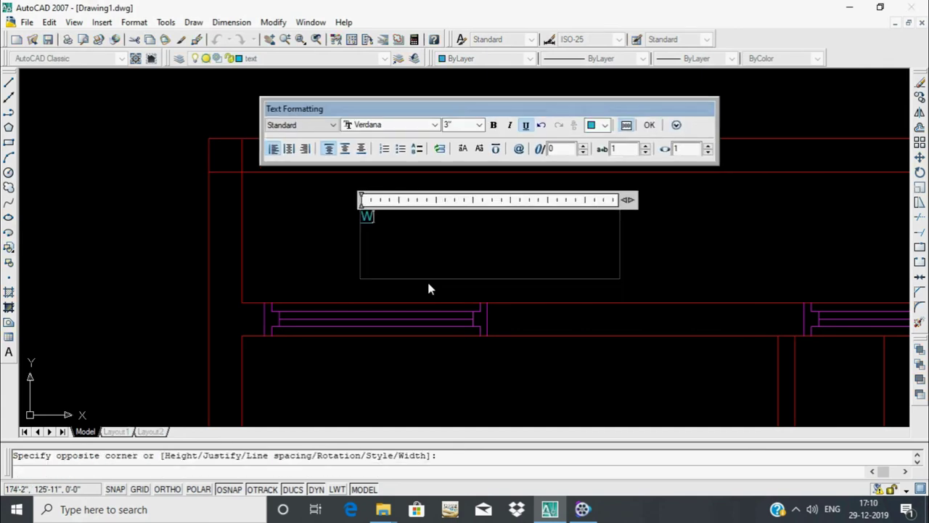
pyautogui.write('ID')
pyautogui.write('E')
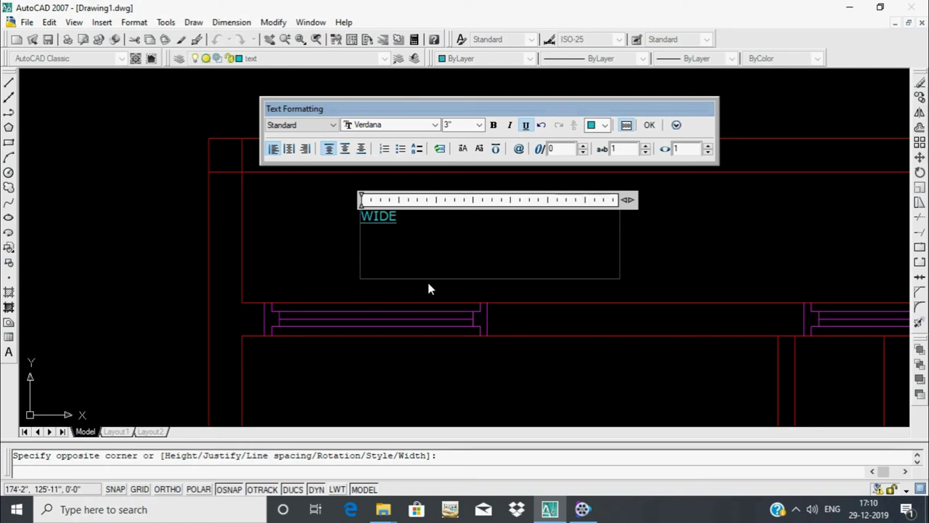
pyautogui.press('Return')
pyautogui.write('2')
pyautogui.write("'")
pyautogui.write('-11')
pyautogui.write('"')
pyautogui.press('Return')
pyautogui.click(661, 262)
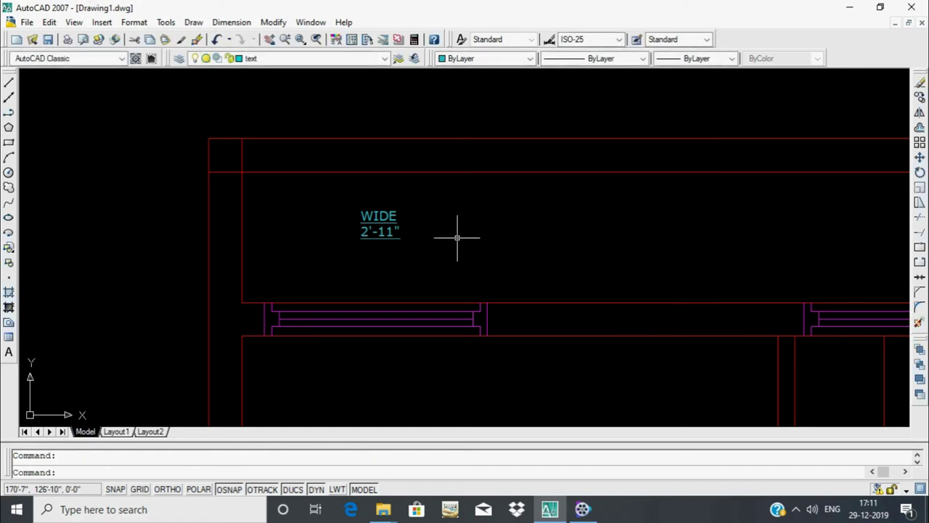
pyautogui.click(396, 217)
# Copy the WIDE 2'-11" label into the right-hand room
pyautogui.write('c')
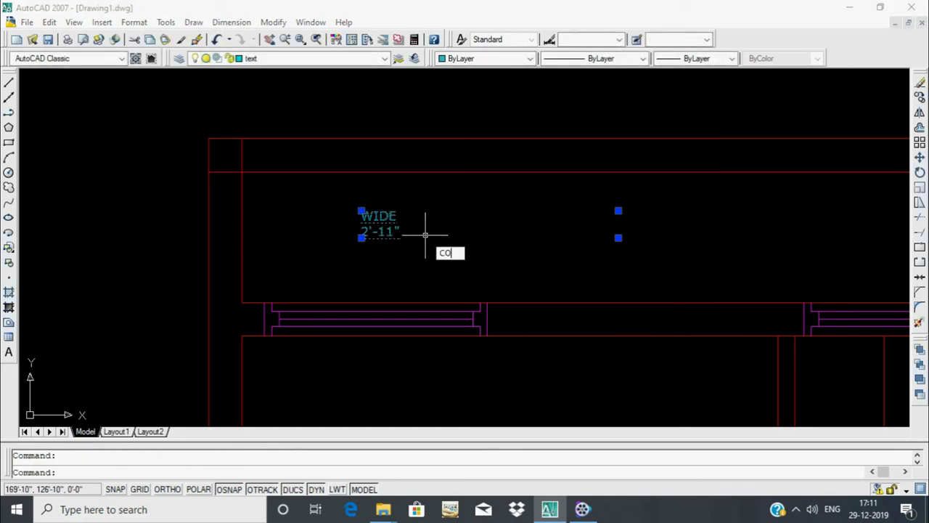
pyautogui.press('Return')
pyautogui.click(401, 233)
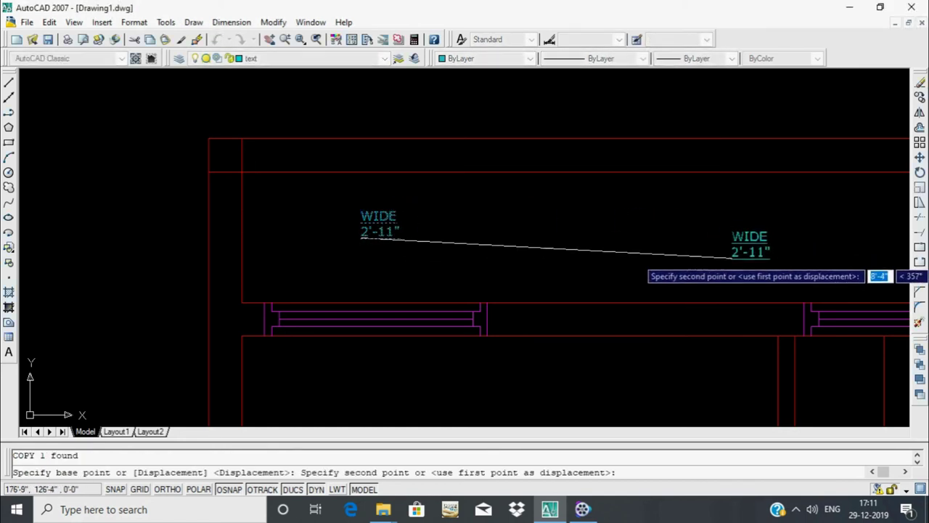
pyautogui.scroll(-2, 726, 251)
pyautogui.scroll(-2, 541, 283)
pyautogui.scroll(-2, 521, 283)
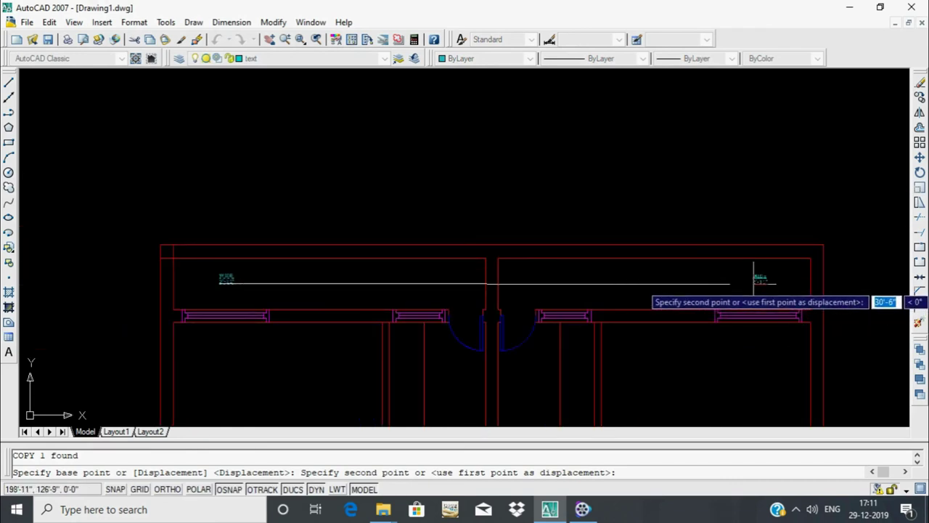
pyautogui.click(639, 283)
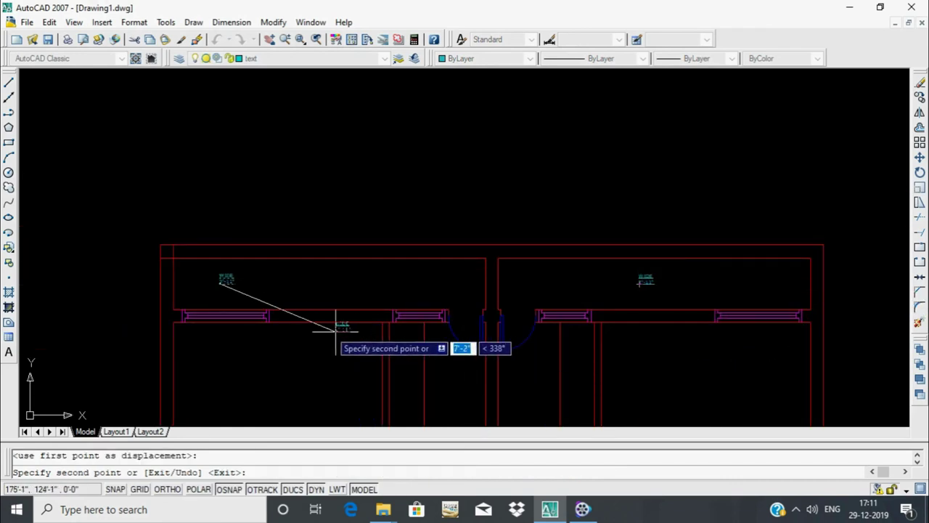
pyautogui.press('Return')
pyautogui.scroll(4, 290, 285)
pyautogui.write('t')
pyautogui.press('Return')
# Place a multiline text label reading BED ROOM / 12'X11' in the upper-left room
pyautogui.click(257, 244)
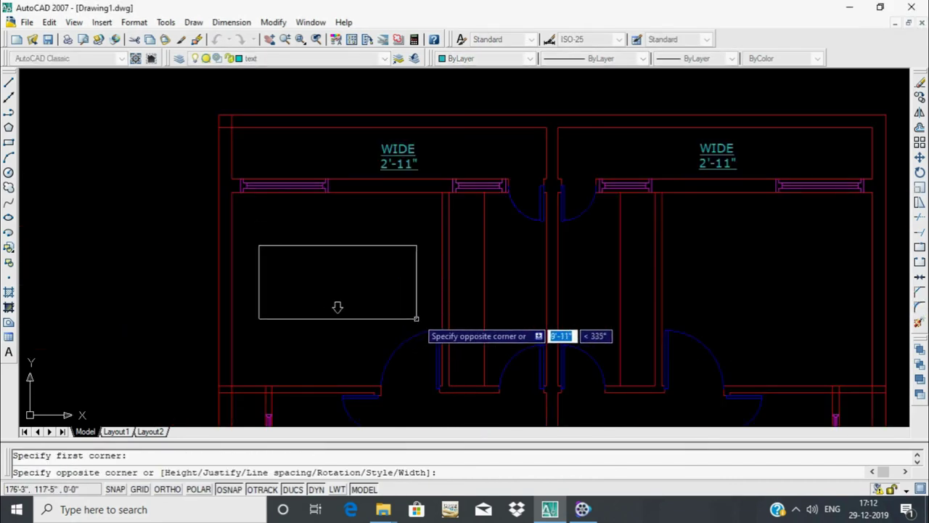
pyautogui.click(579, 323)
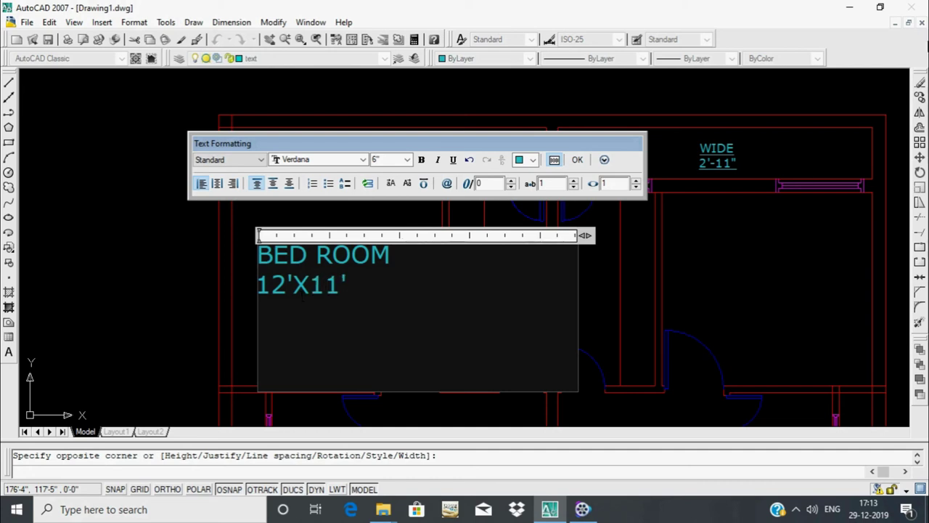
pyautogui.click(679, 126)
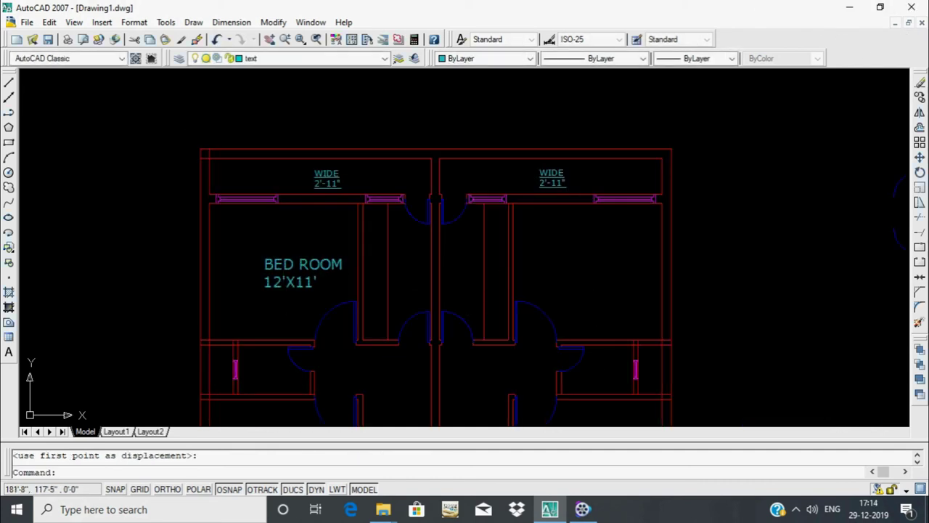
# Copy the BED ROOM label with Ortho on into the right bedroom and the lower-left room
pyautogui.click(309, 266)
pyautogui.click(299, 284)
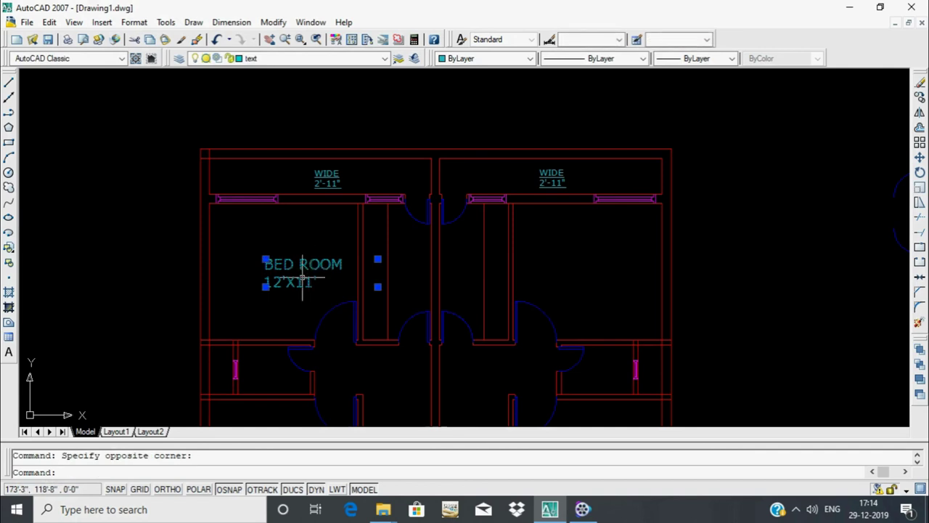
pyautogui.write('co')
pyautogui.press('Return')
pyautogui.click(264, 259)
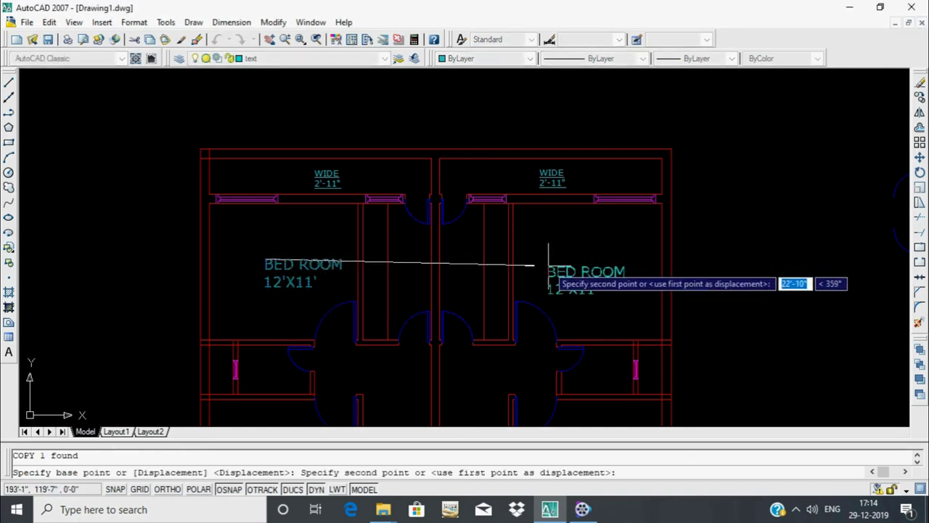
pyautogui.press('F8')
pyautogui.click(549, 265)
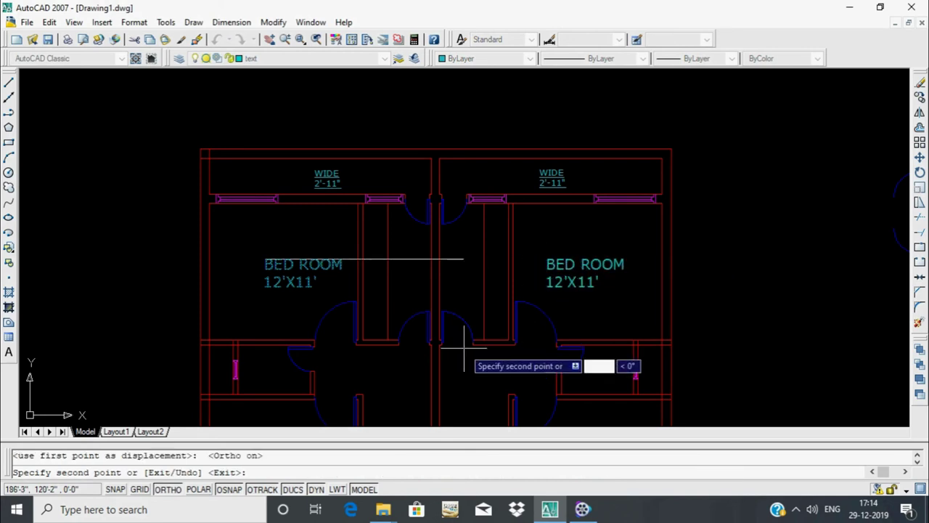
pyautogui.moveTo(327, 338); pyautogui.dragTo(369, 200, button='middle')
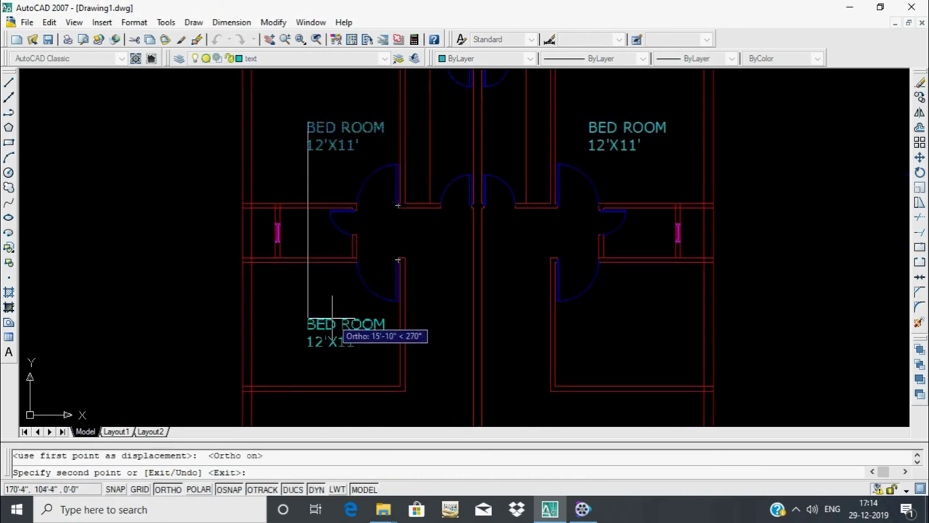
pyautogui.click(398, 320)
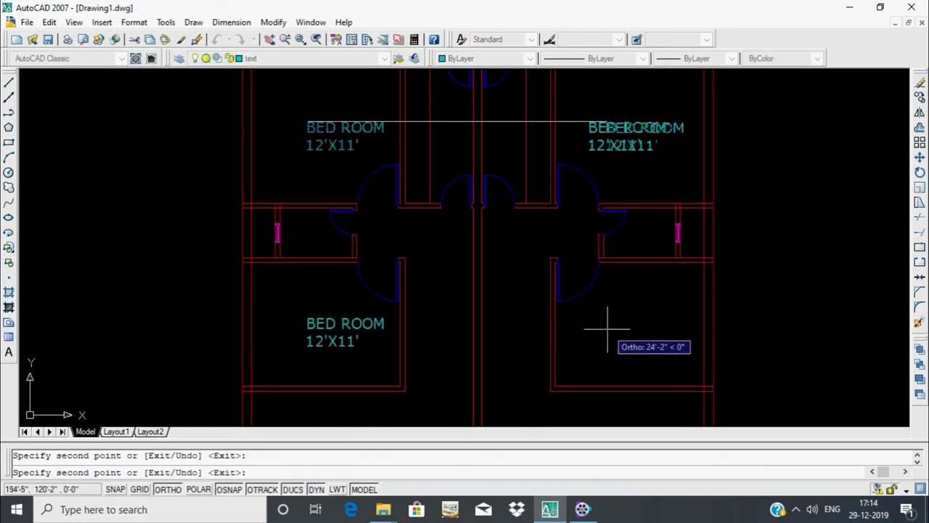
pyautogui.press('F8')
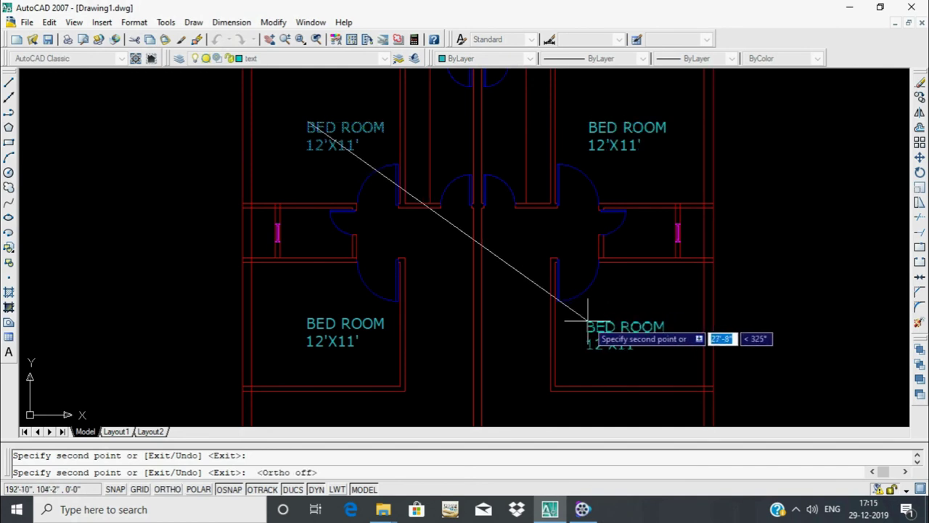
pyautogui.press('Return')
pyautogui.scroll(5, 359, 327)
# Change the lower-left room label's size from 12'X11' to 12'X10'
pyautogui.click(338, 364)
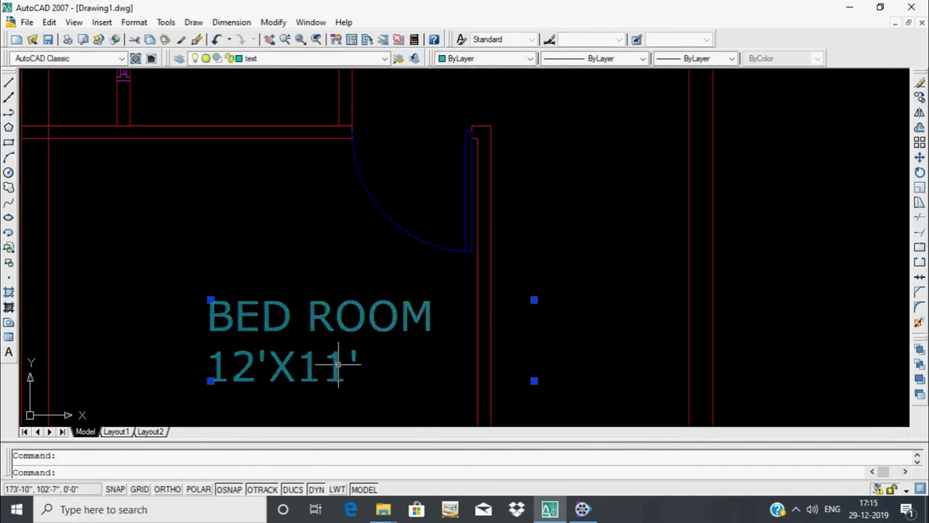
pyautogui.doubleClick(338, 365)
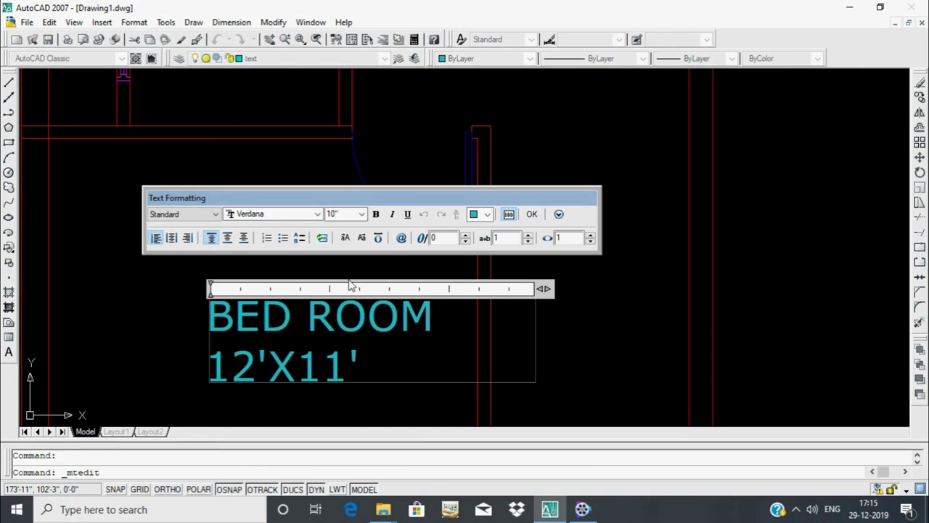
pyautogui.press('BackSpace')
pyautogui.write('0')
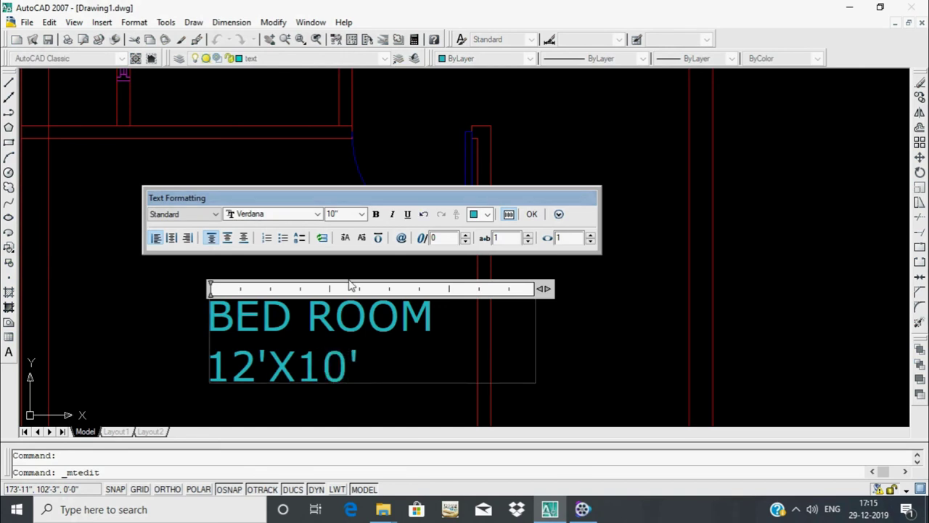
pyautogui.click(580, 306)
pyautogui.scroll(-4, 450, 247)
# Create a text box in the hall and type LIVING HALL in Verdana at 10" height
pyautogui.write('t')
pyautogui.press('Return')
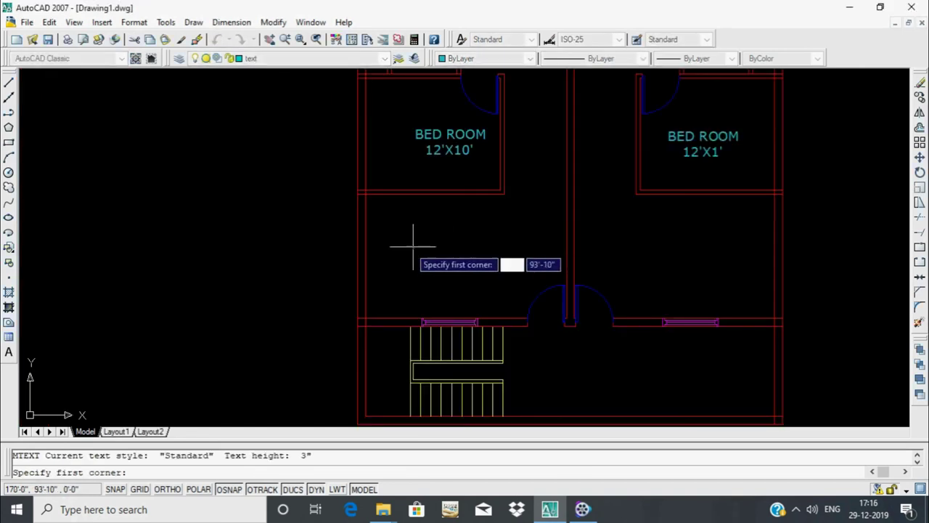
pyautogui.click(398, 235)
pyautogui.click(714, 316)
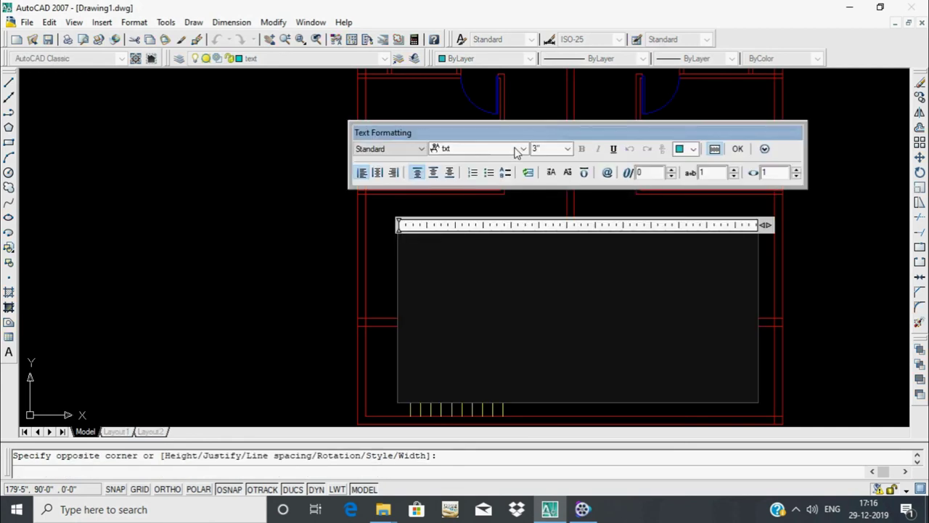
pyautogui.click(517, 149)
pyautogui.click(500, 177)
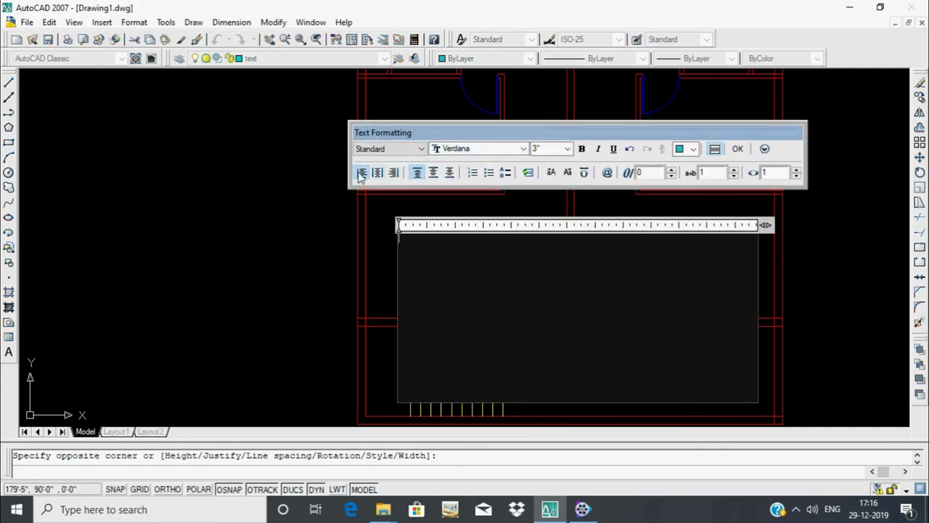
pyautogui.click(567, 149)
pyautogui.click(543, 175)
pyautogui.write('LIVI')
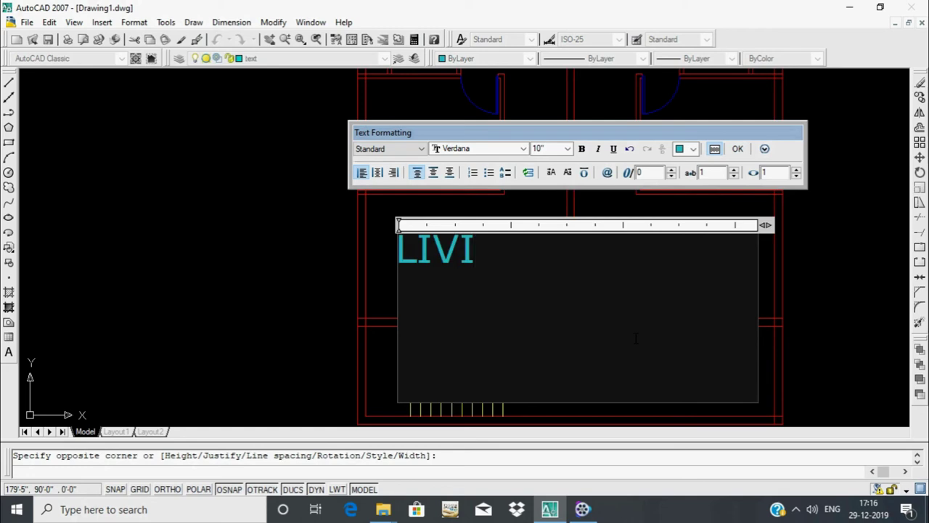
pyautogui.write('NG')
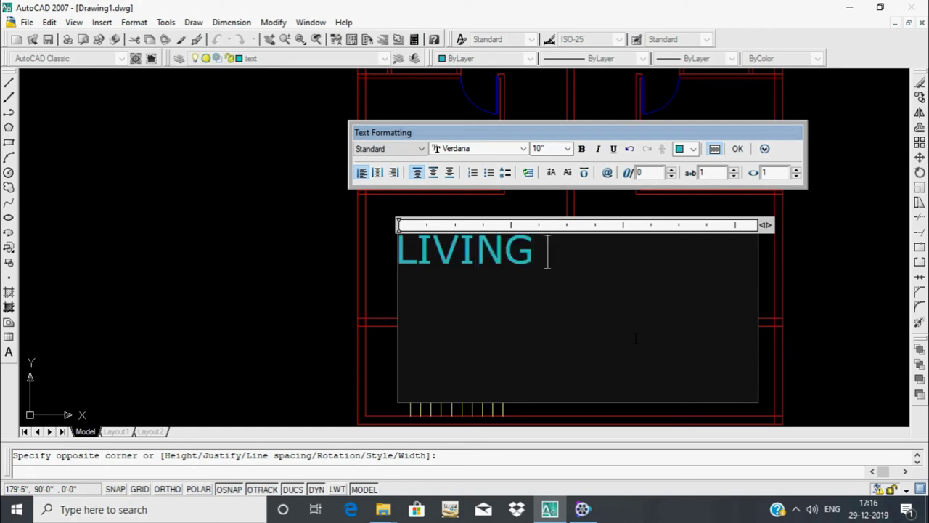
pyautogui.write(' HA')
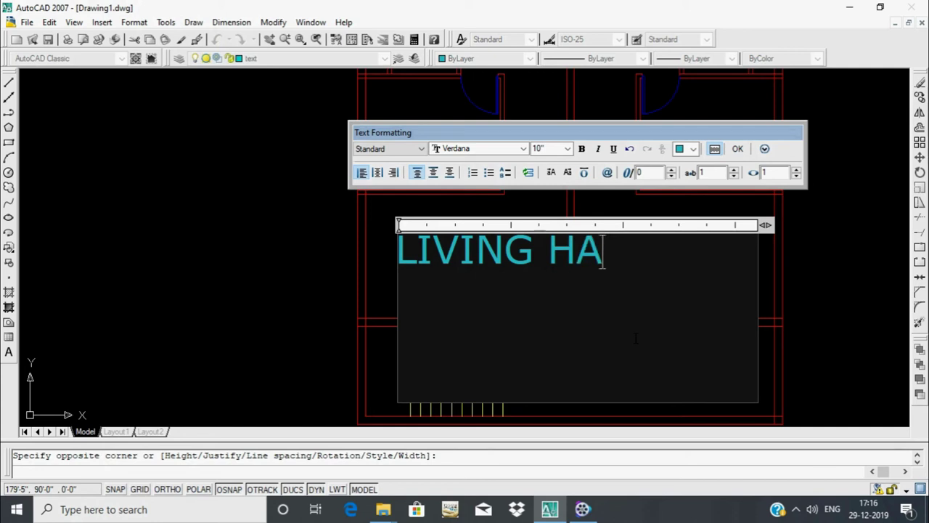
pyautogui.write('LL')
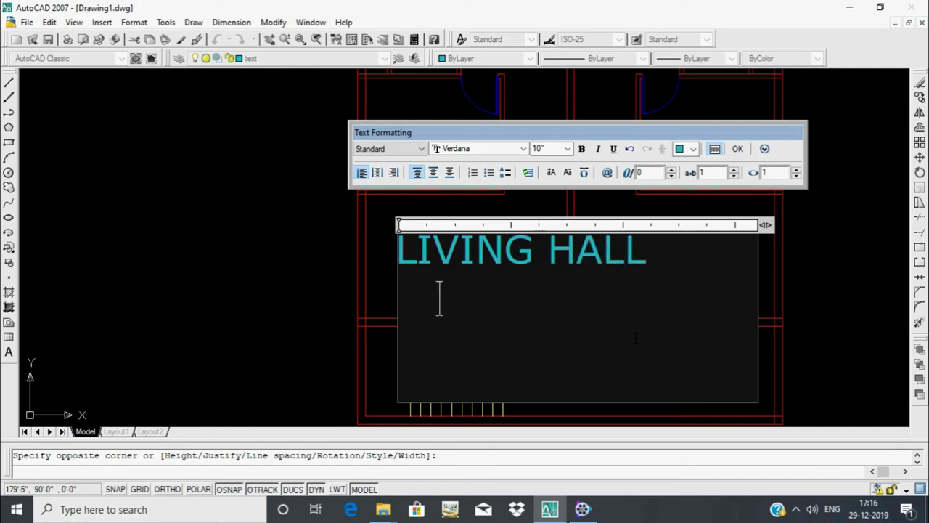
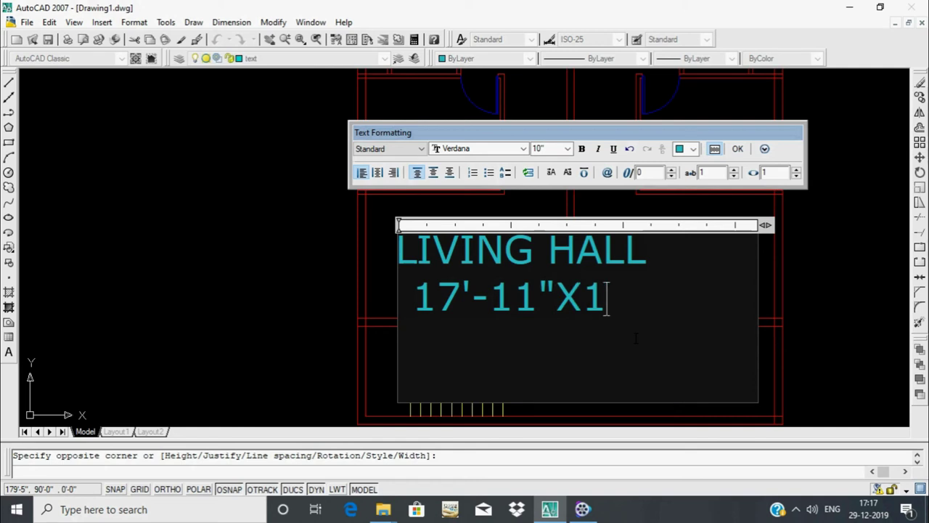
# Fix the spacing after the X so the label reads LIVING HALL 17'-11"X 11'
pyautogui.click(585, 300)
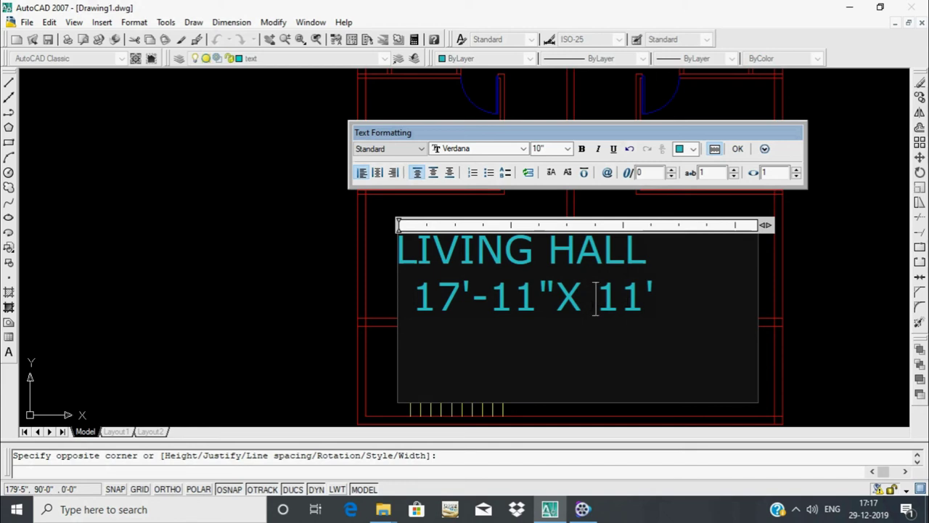
pyautogui.press('BackSpace')
pyautogui.press('BackSpace')
pyautogui.press('BackSpace')
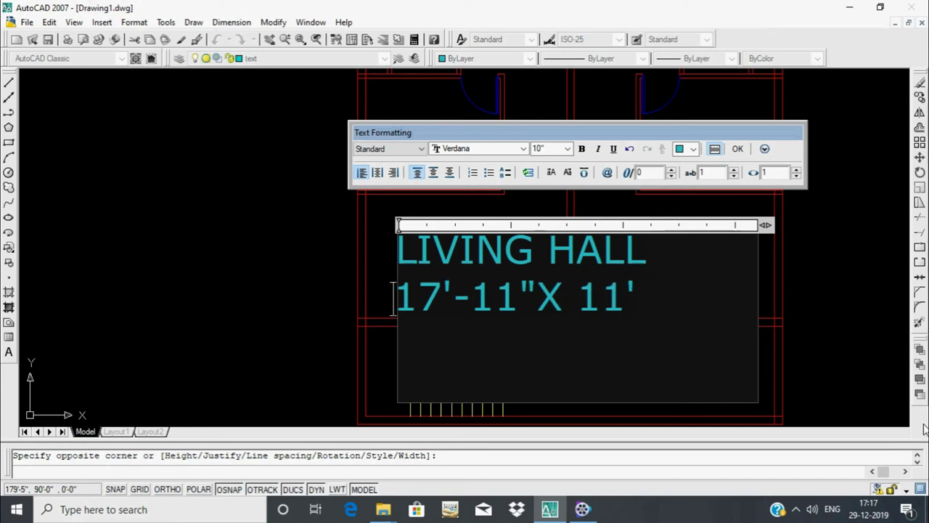
pyautogui.click(744, 149)
# Copy the LIVING HALL label horizontally into the right-hand unit's living hall
pyautogui.click(430, 254)
pyautogui.write('c')
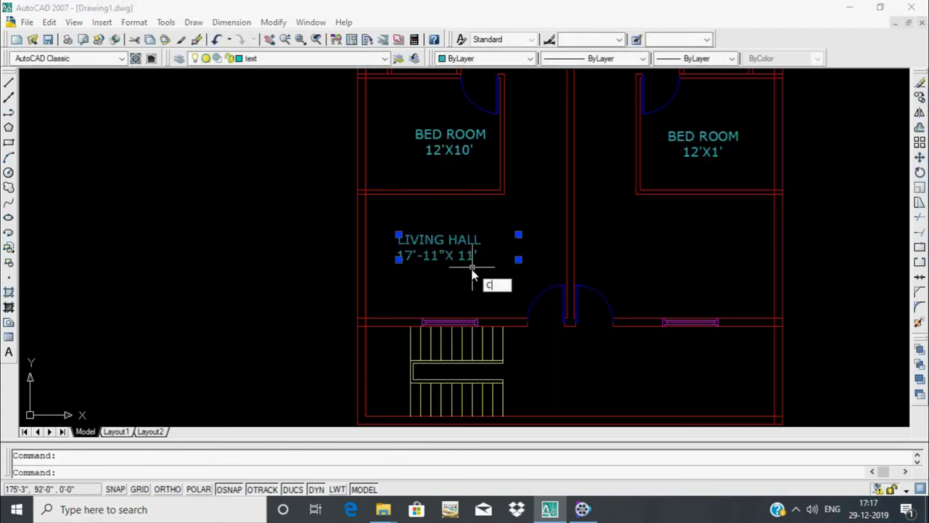
pyautogui.press('Return')
pyautogui.click(399, 260)
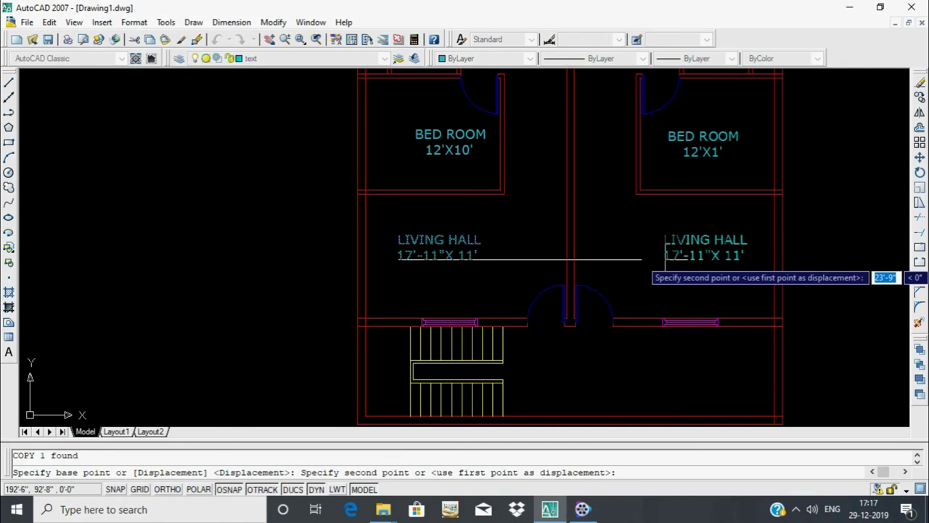
pyautogui.press('F8')
pyautogui.click(651, 250)
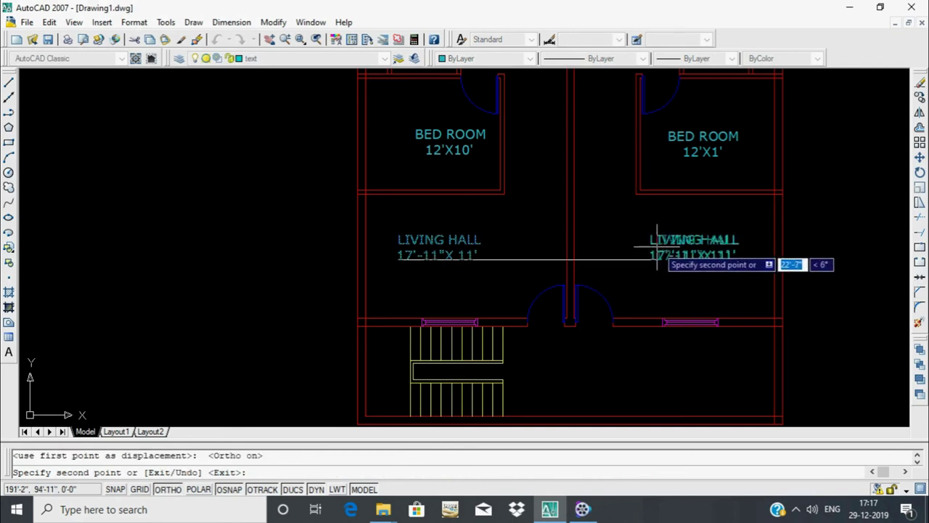
pyautogui.press('Escape')
pyautogui.scroll(-2, 441, 360)
# Draw a new MText box set to Verdana font at 10" height
pyautogui.scroll(2, 685, 307)
pyautogui.write('t')
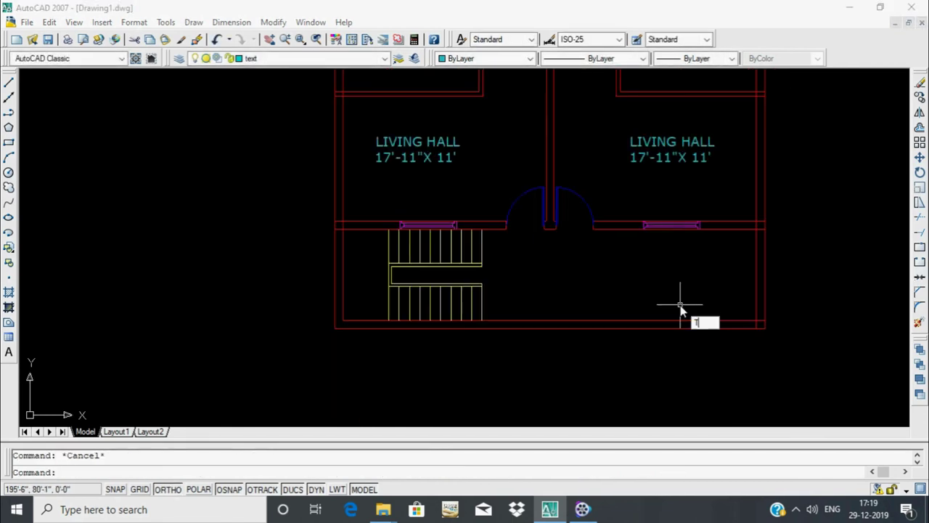
pyautogui.press('Return')
pyautogui.click(555, 247)
pyautogui.click(792, 292)
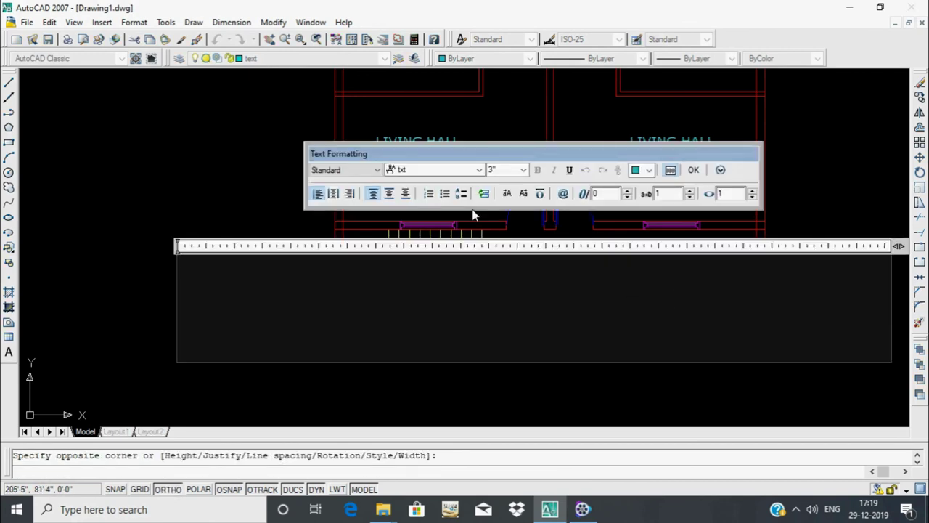
pyautogui.click(443, 169)
pyautogui.click(522, 169)
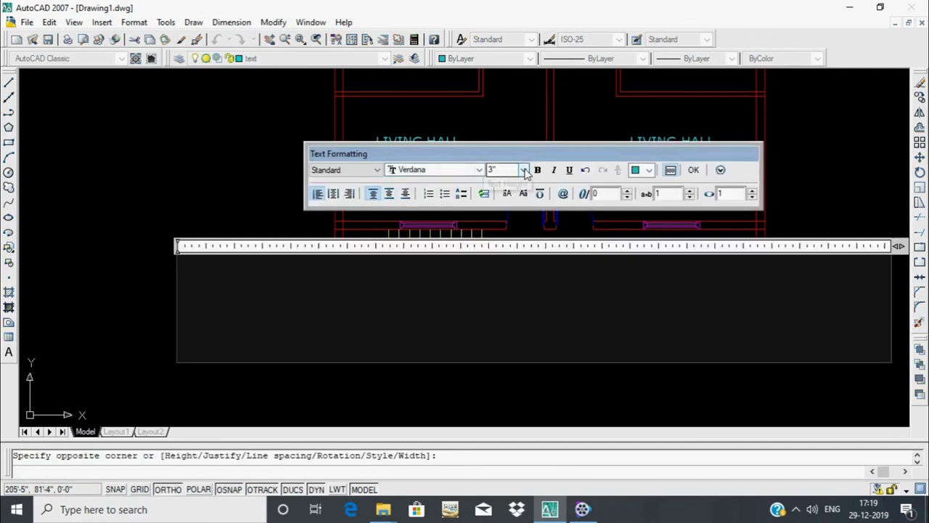
pyautogui.click(504, 217)
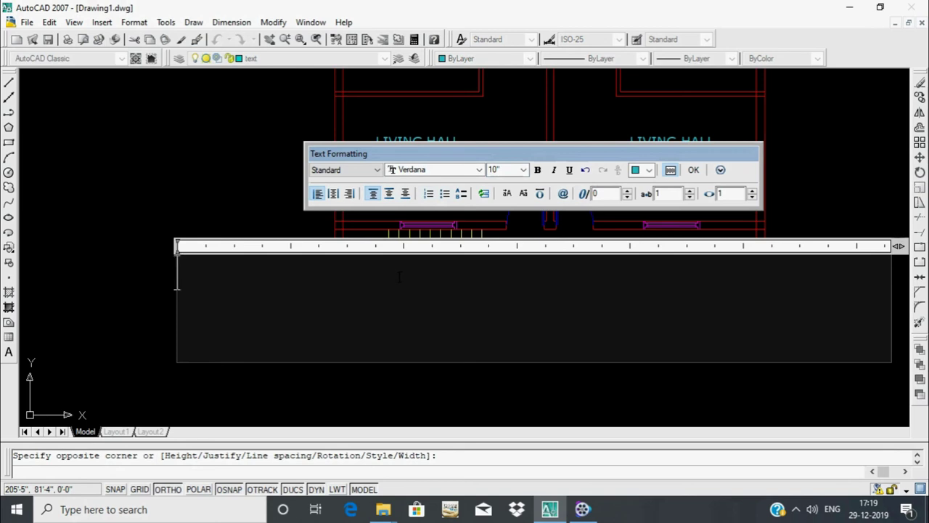
# Enter PARKING 24'-3"X8' as the label text and place it
pyautogui.write('P')
pyautogui.write('A')
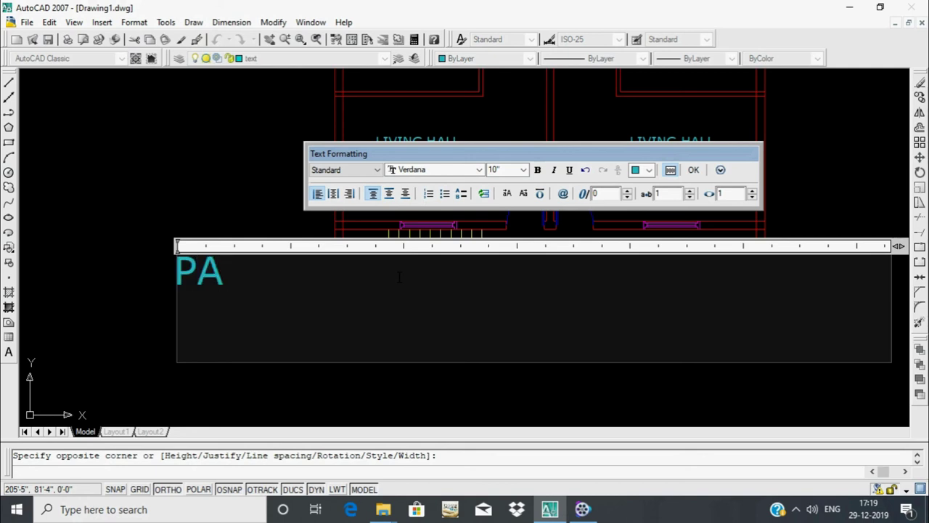
pyautogui.write('R')
pyautogui.write('KIN')
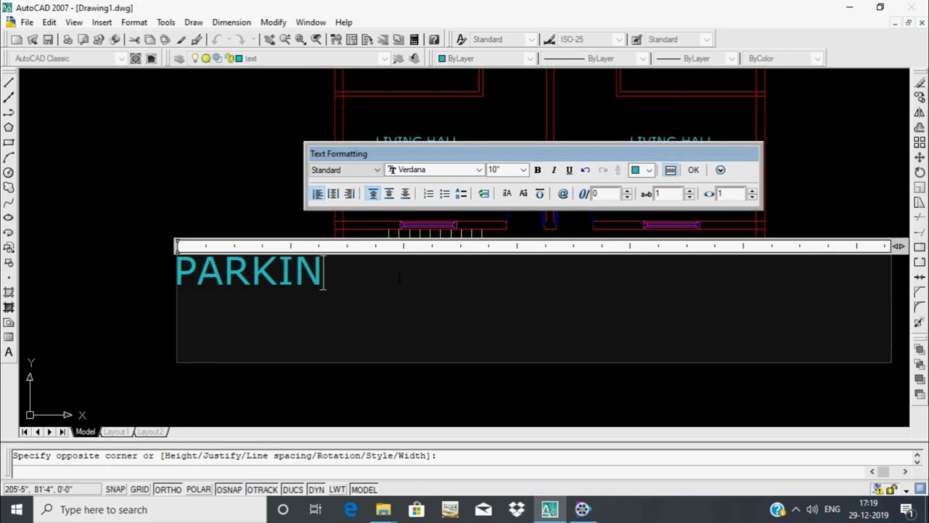
pyautogui.write('G ')
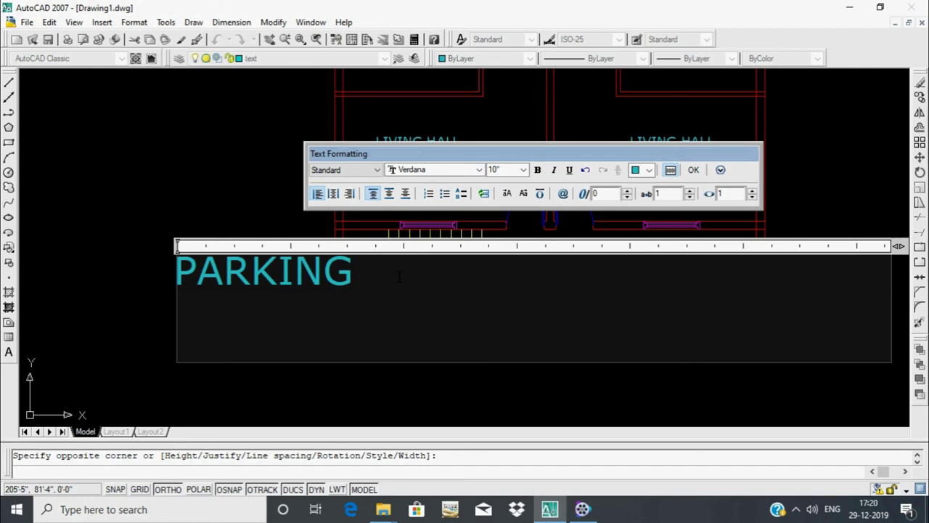
pyautogui.write("24'")
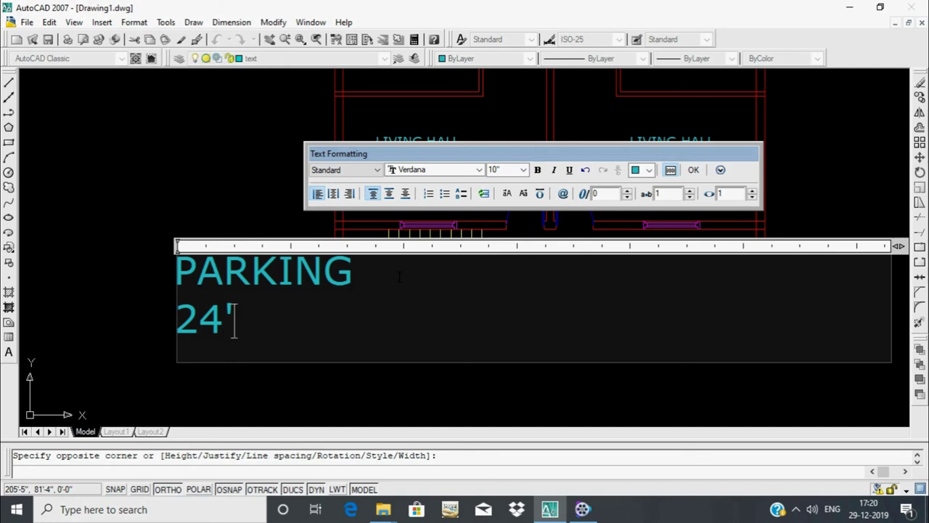
pyautogui.write('-')
pyautogui.write('3"')
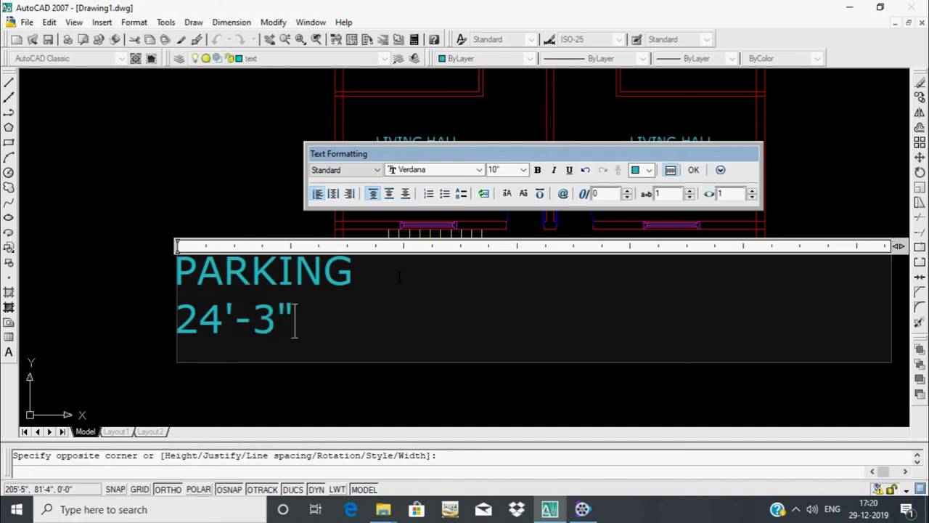
pyautogui.write('X')
pyautogui.write('8')
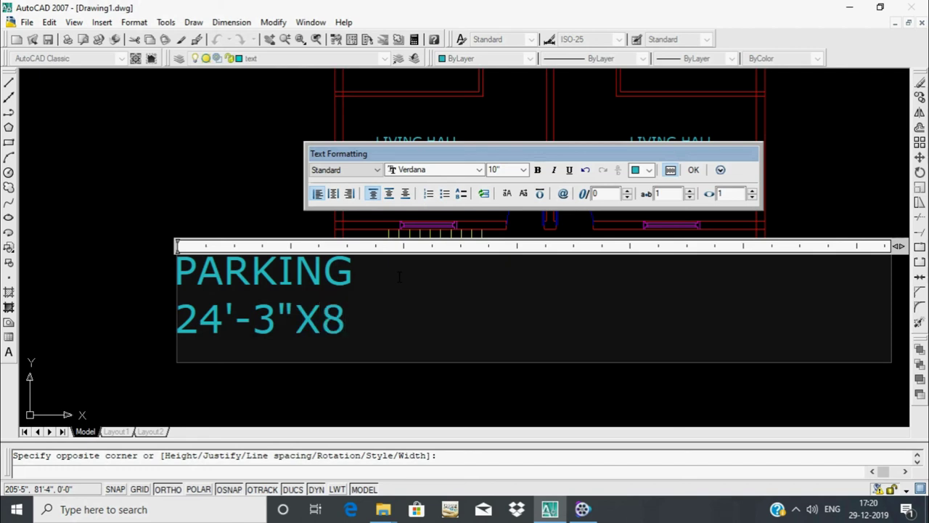
pyautogui.write('"')
pyautogui.press('BackSpace')
pyautogui.write("'")
pyautogui.click(693, 170)
pyautogui.moveTo(715, 290); pyautogui.dragTo(718, 290, button='middle')
# Pan to the parking area's front wall, abandoning a first trim attempt
pyautogui.write('tr')
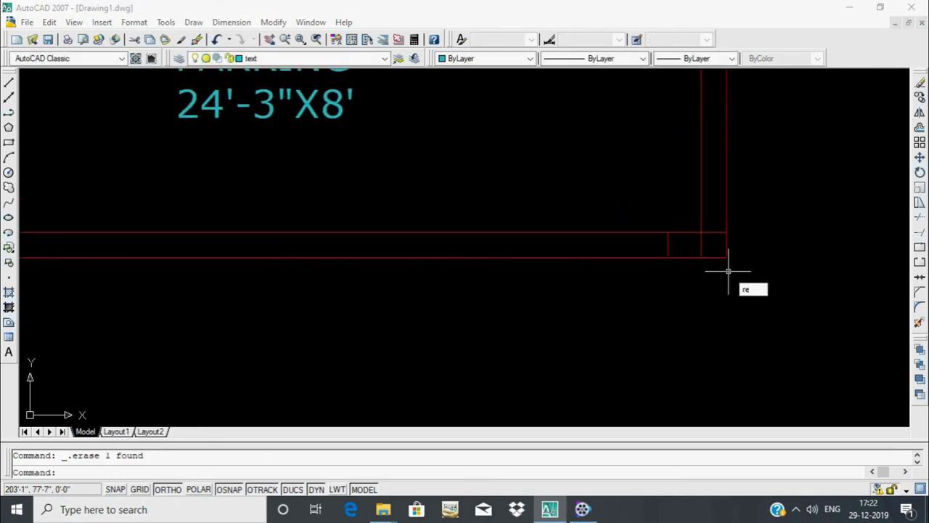
pyautogui.press('Escape')
pyautogui.write('tr')
pyautogui.press('Return')
pyautogui.press('Return')
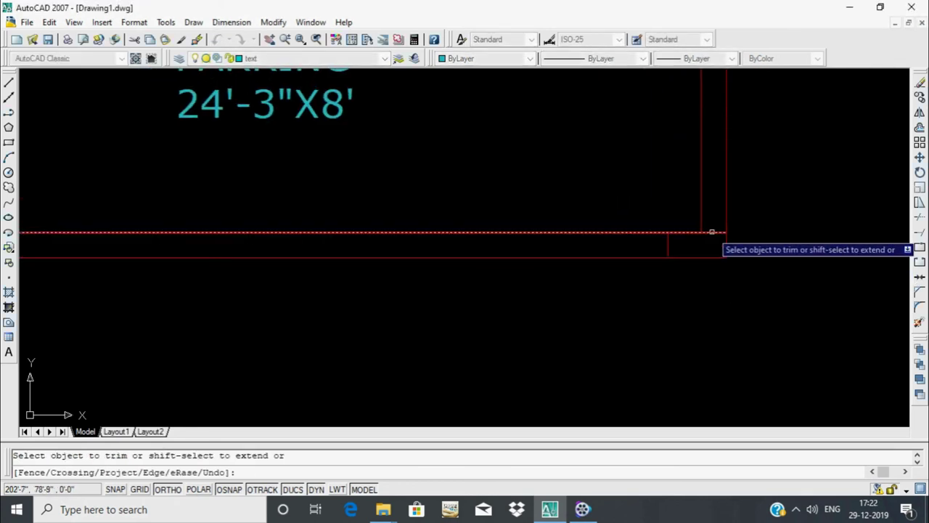
pyautogui.scroll(-4, 748, 247)
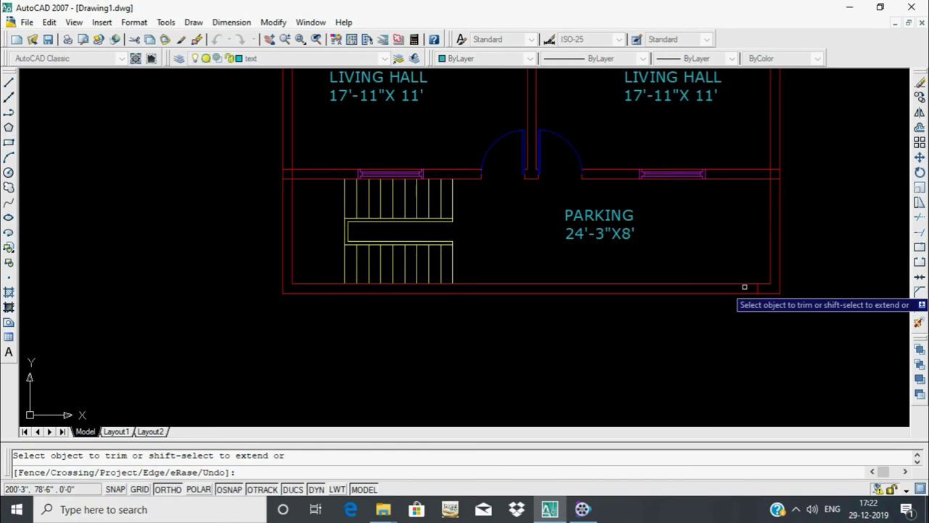
pyautogui.moveTo(846, 370); pyautogui.dragTo(810, 371, button='middle')
pyautogui.press('Escape')
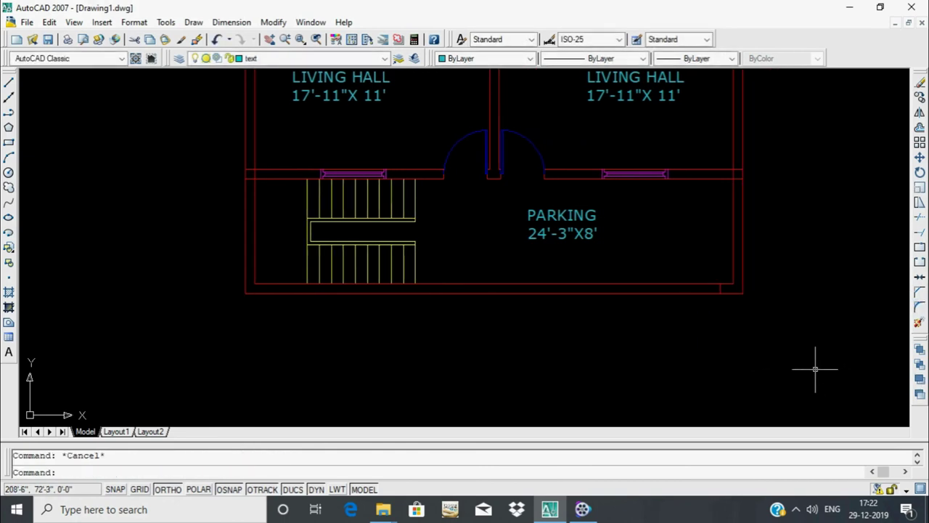
# Offset the front wall by 12 to mark the gate opening, then start trimming
pyautogui.write('o')
pyautogui.press('Return')
pyautogui.write('12')
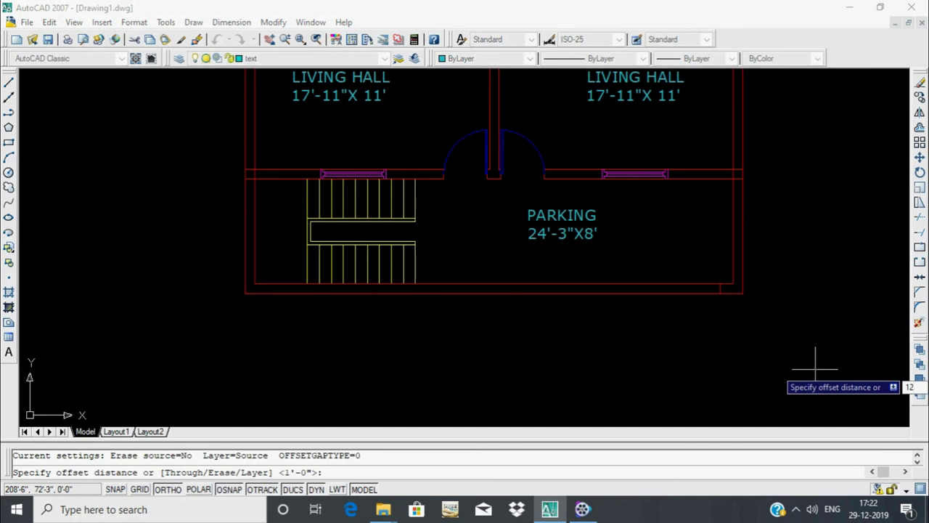
pyautogui.press('Return')
pyautogui.scroll(5, 725, 290)
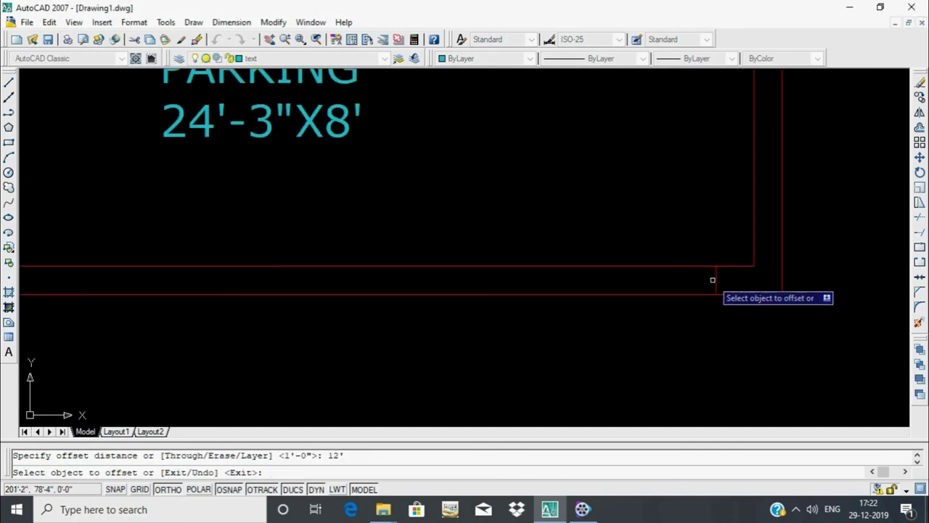
pyautogui.scroll(-5, 703, 317)
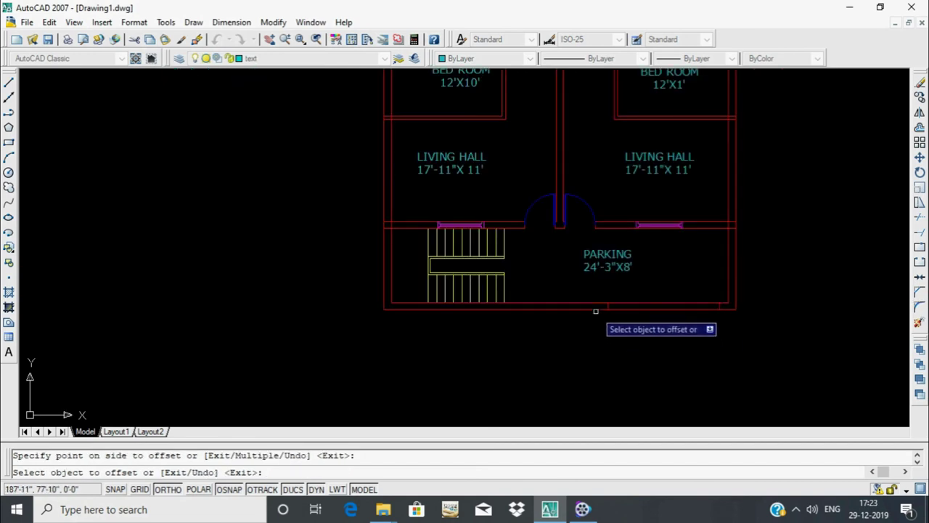
pyautogui.scroll(5, 699, 309)
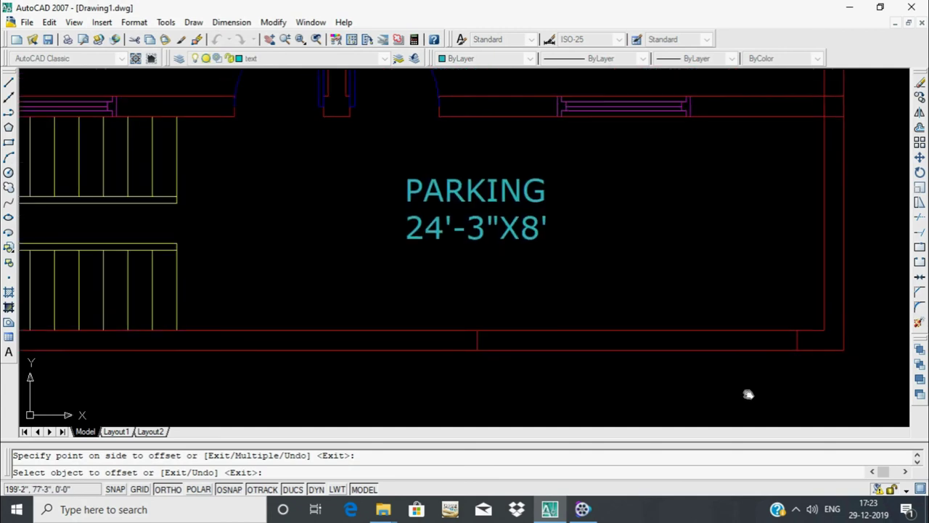
pyautogui.press('Escape')
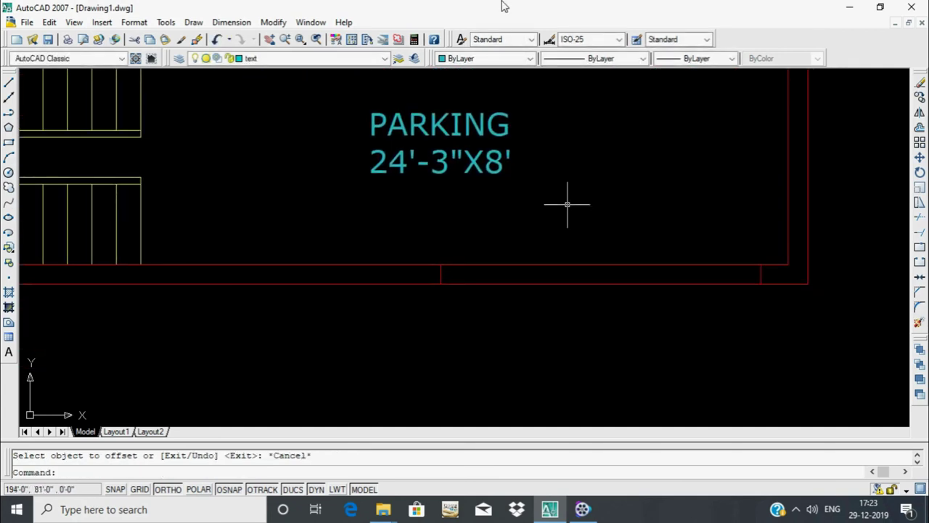
pyautogui.write('tr')
pyautogui.press('Return')
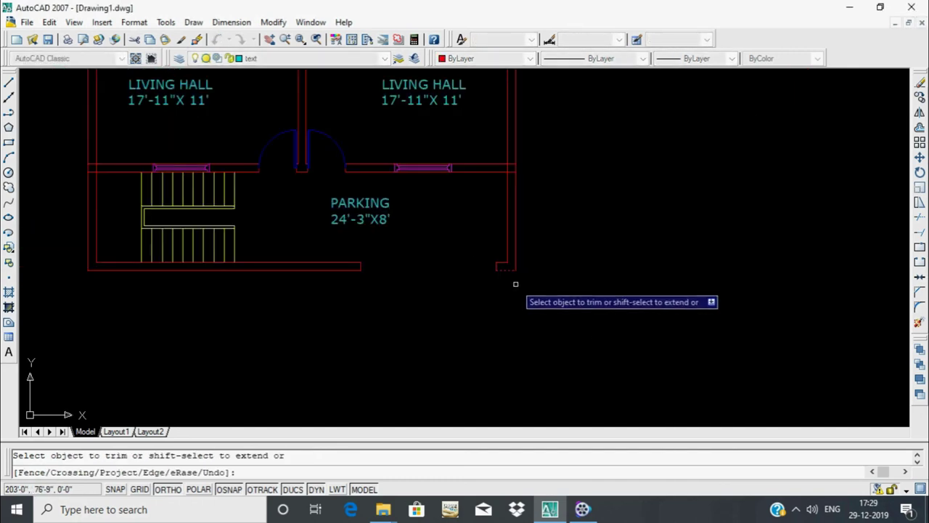
# Put the two wall end lines at the opening on the Door layer and make Door current
pyautogui.scroll(2, 460, 315)
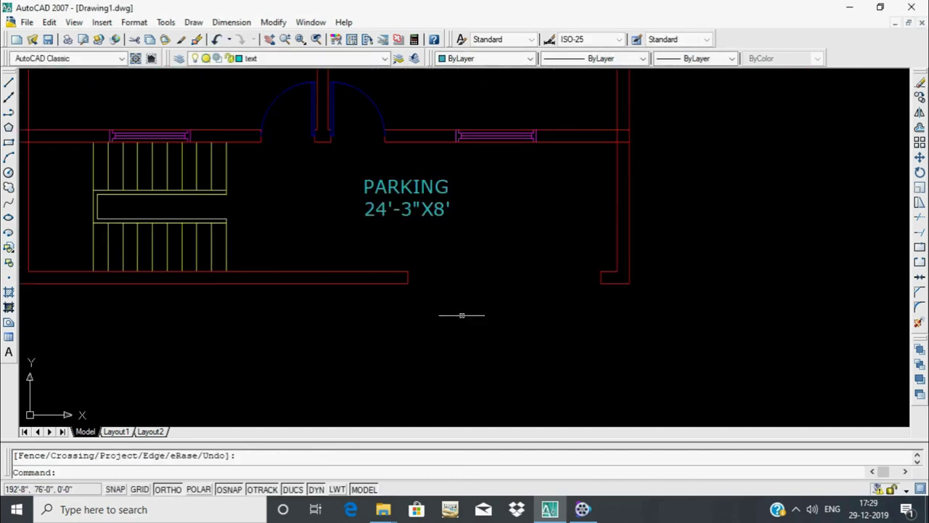
pyautogui.scroll(2, 593, 305)
pyautogui.scroll(2, 643, 259)
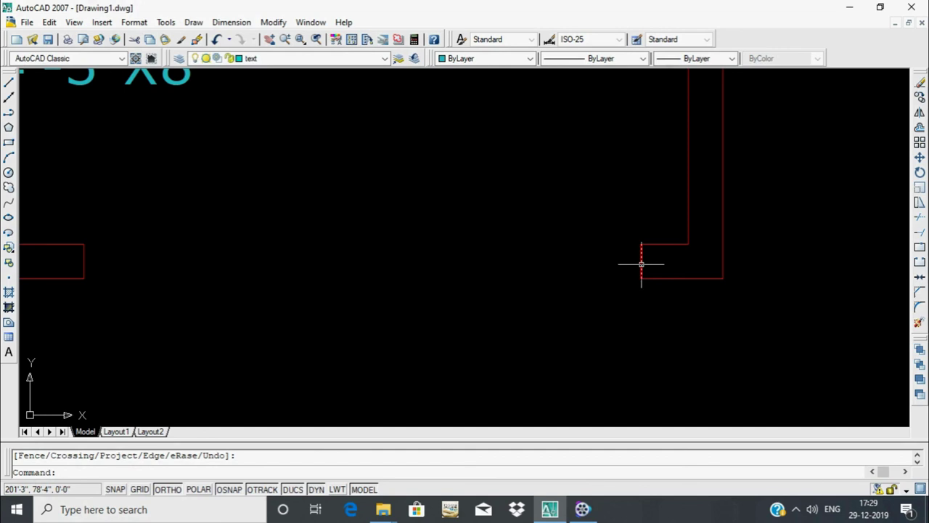
pyautogui.click(642, 260)
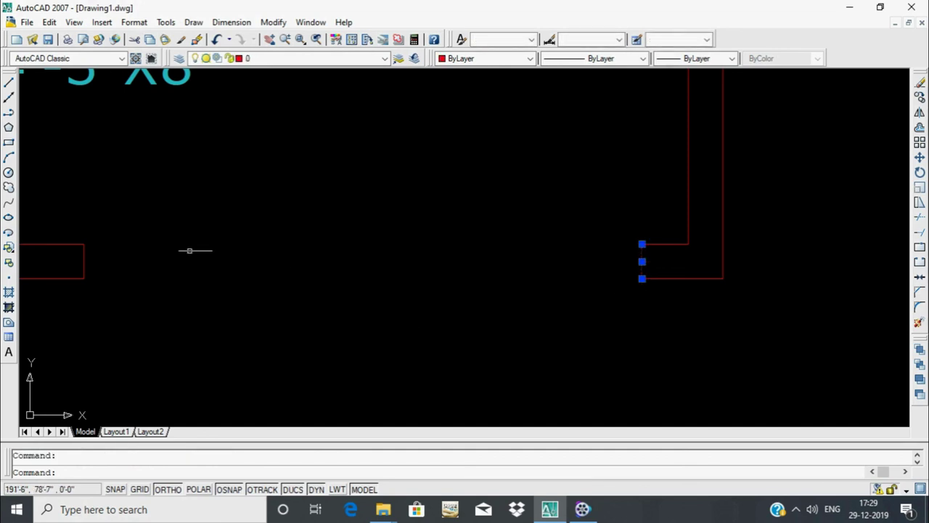
pyautogui.click(83, 262)
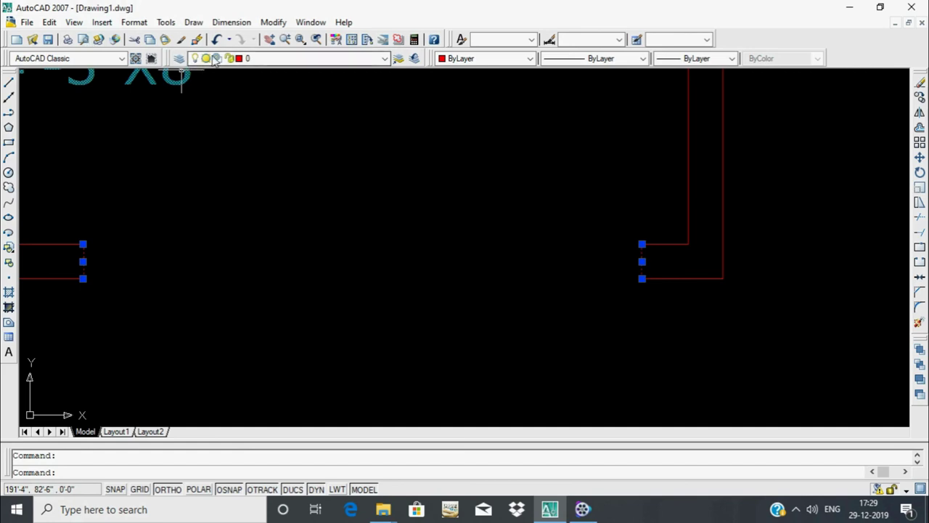
pyautogui.click(278, 58)
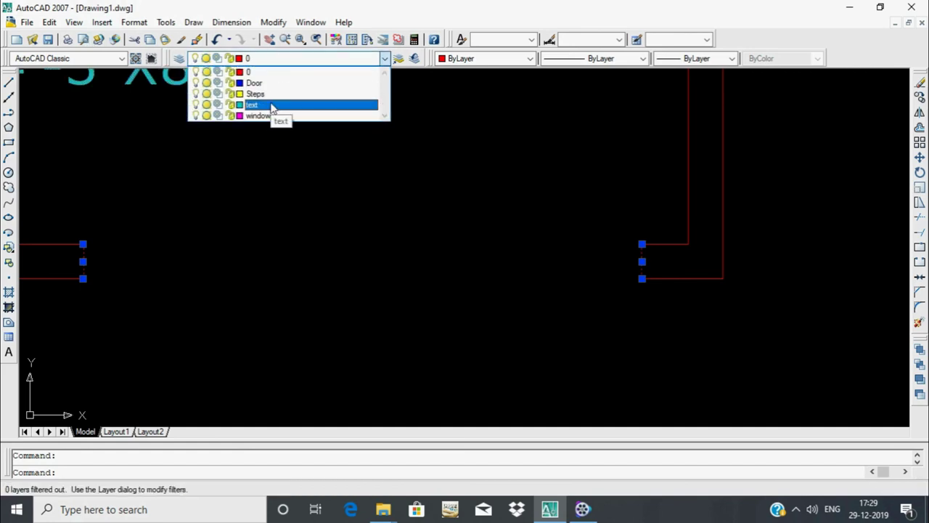
pyautogui.click(281, 89)
# Draw two crossing diagonal lines across the gate opening with Ortho off
pyautogui.write('tr')
pyautogui.press('Return')
pyautogui.press('Escape')
pyautogui.write('l')
pyautogui.press('Return')
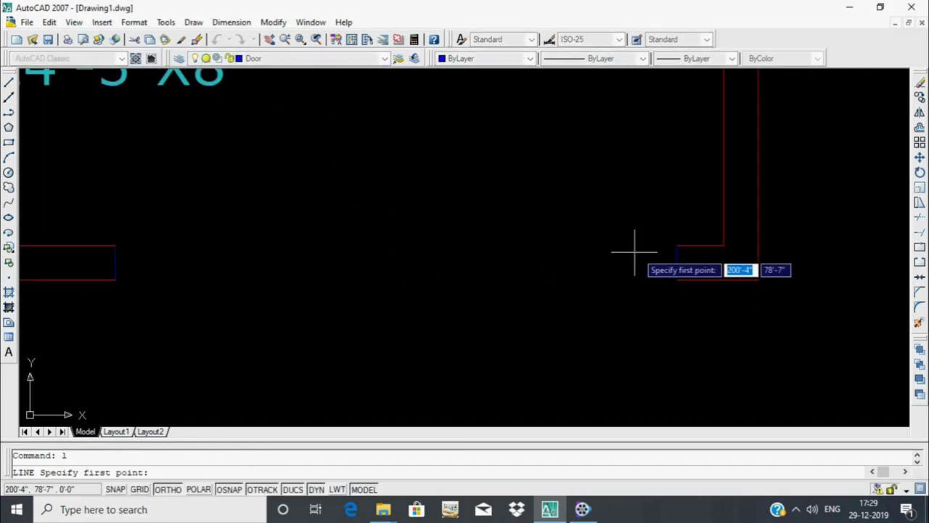
pyautogui.click(677, 245)
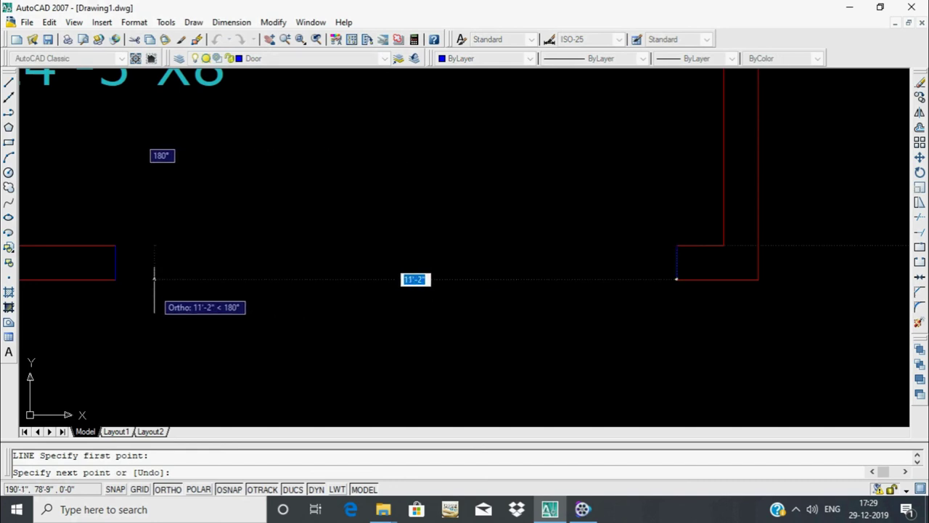
pyautogui.press('F8')
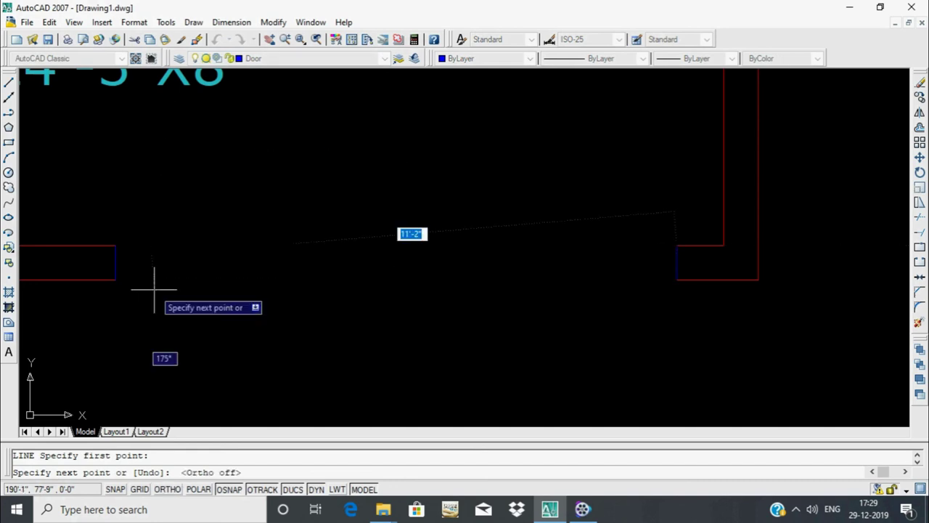
pyautogui.click(115, 280)
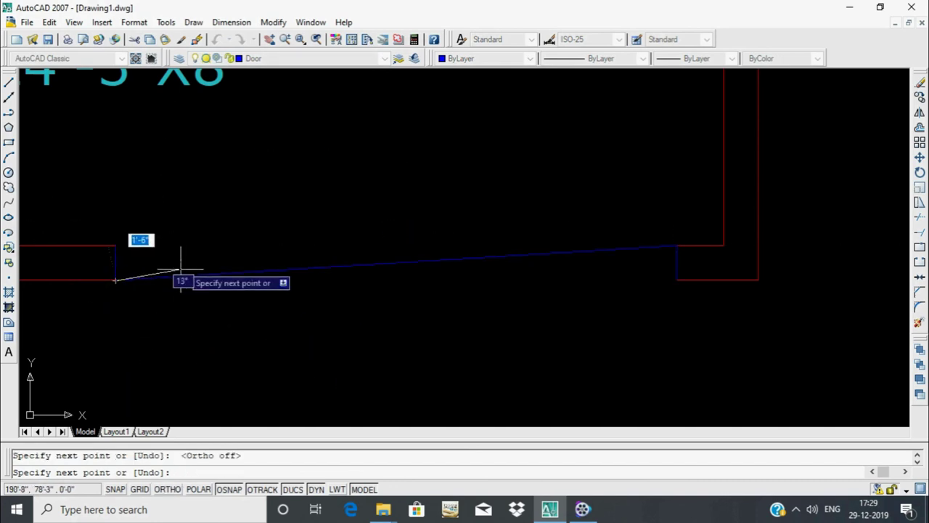
pyautogui.press('Return')
pyautogui.press('Return')
pyautogui.click(115, 245)
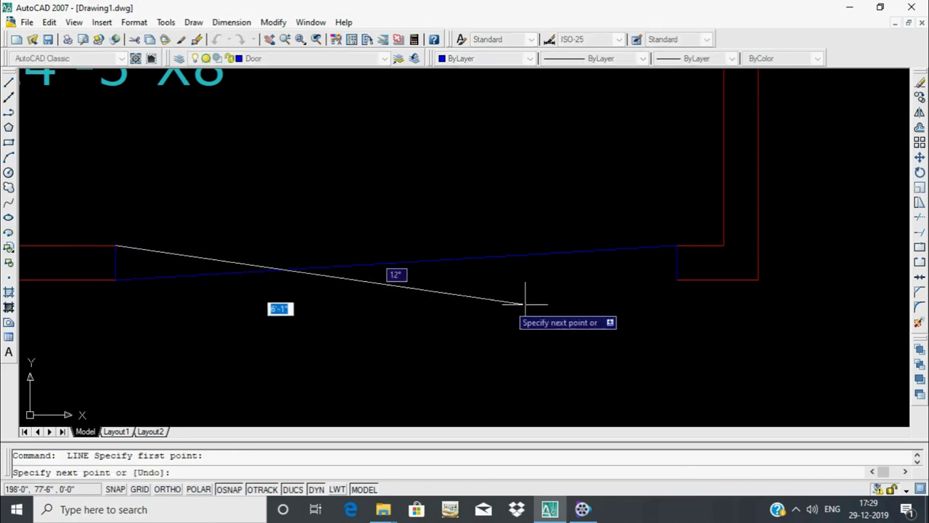
pyautogui.click(676, 278)
pyautogui.press('Escape')
# Make the text layer current and start a new MText box
pyautogui.scroll(-3, 344, 113)
pyautogui.click(285, 58)
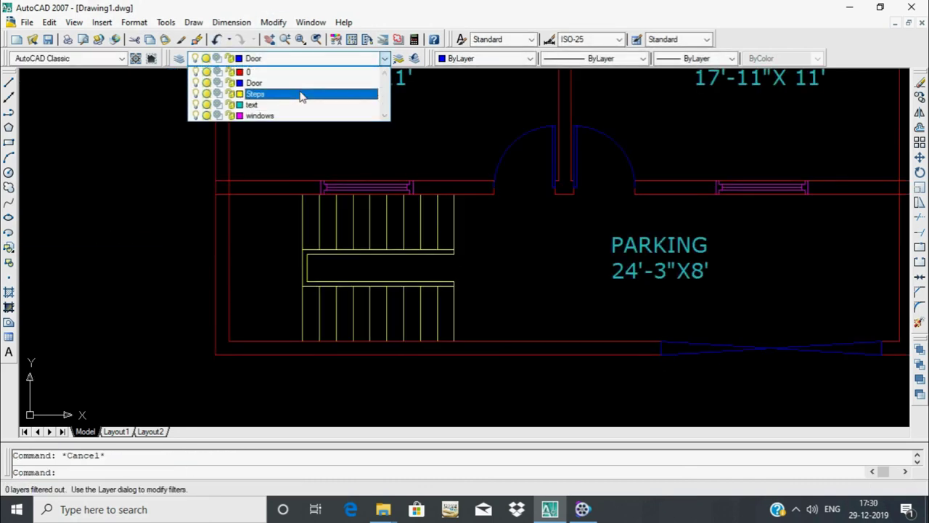
pyautogui.click(305, 104)
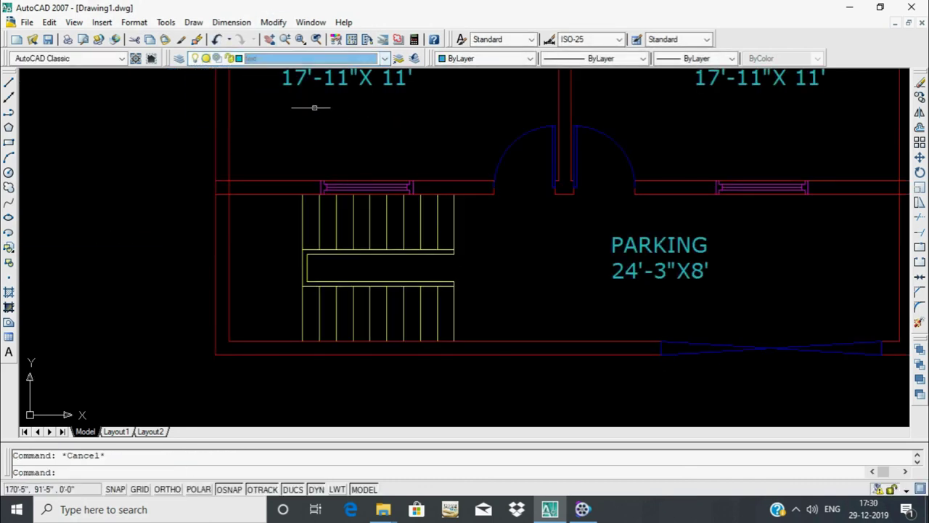
pyautogui.write('t')
pyautogui.press('Return')
pyautogui.click(482, 249)
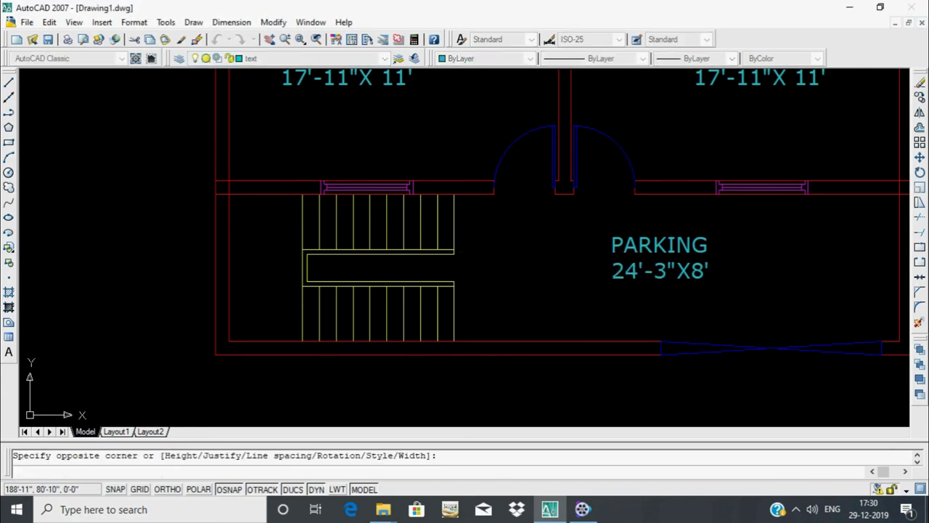
# Set the new text box to Verdana font at 10" height
pyautogui.click(827, 356)
pyautogui.click(600, 166)
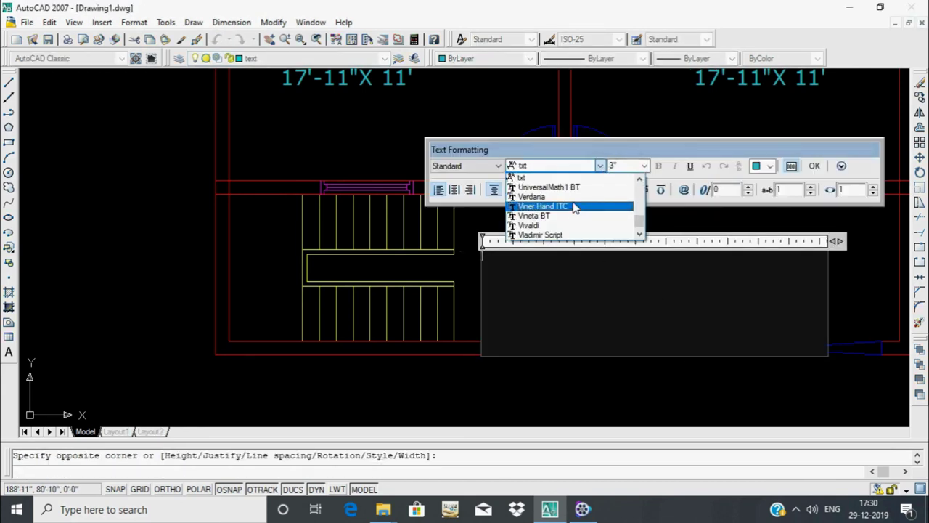
pyautogui.click(552, 195)
pyautogui.click(644, 166)
pyautogui.click(644, 165)
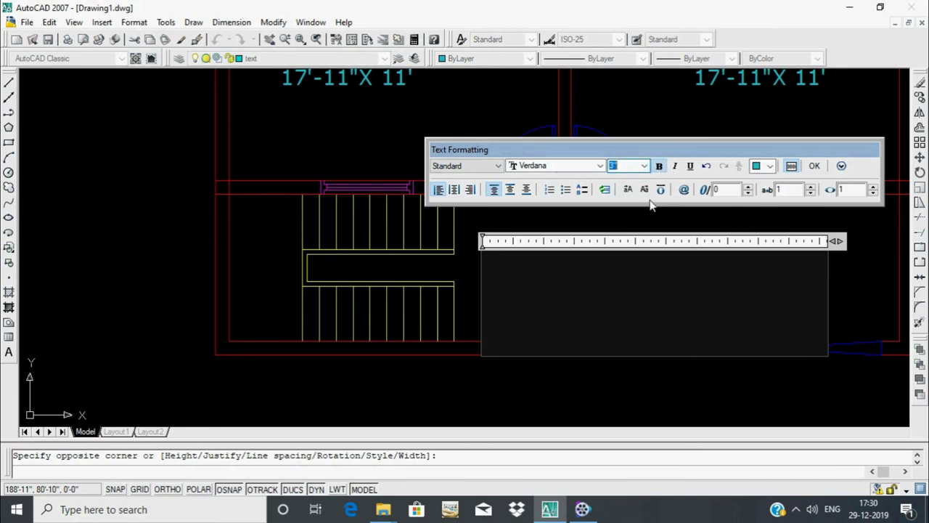
pyautogui.click(620, 165)
pyautogui.write('10')
pyautogui.press('Return')
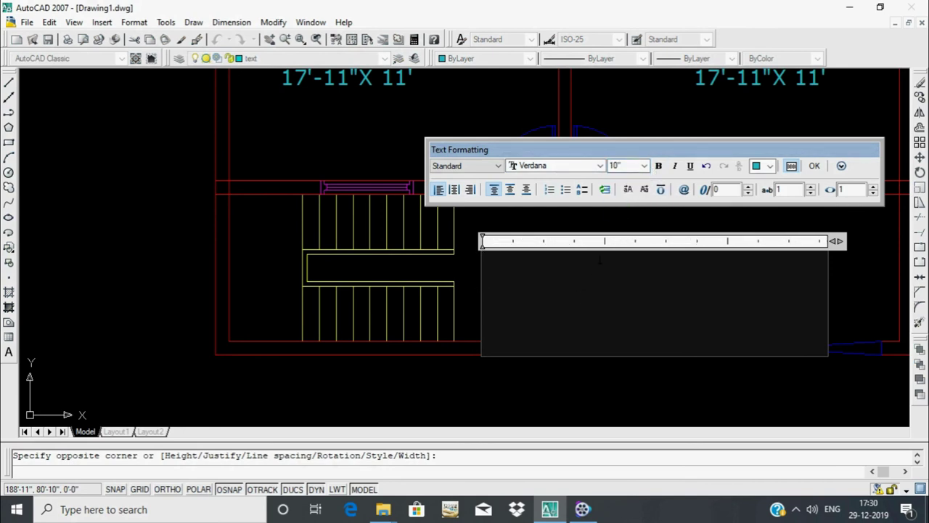
# Type DN as the label text and place it
pyautogui.write('d')
pyautogui.press('BackSpace')
pyautogui.write('G')
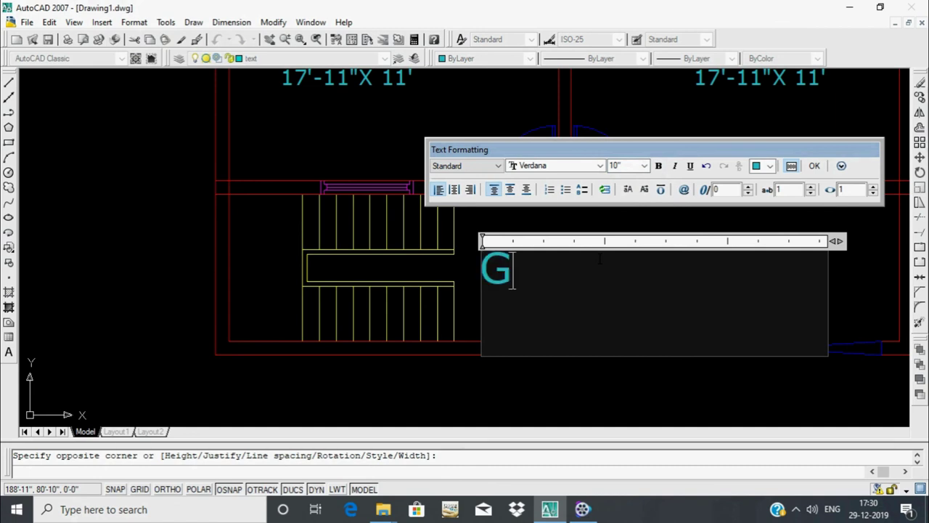
pyautogui.press('BackSpace')
pyautogui.write('DN')
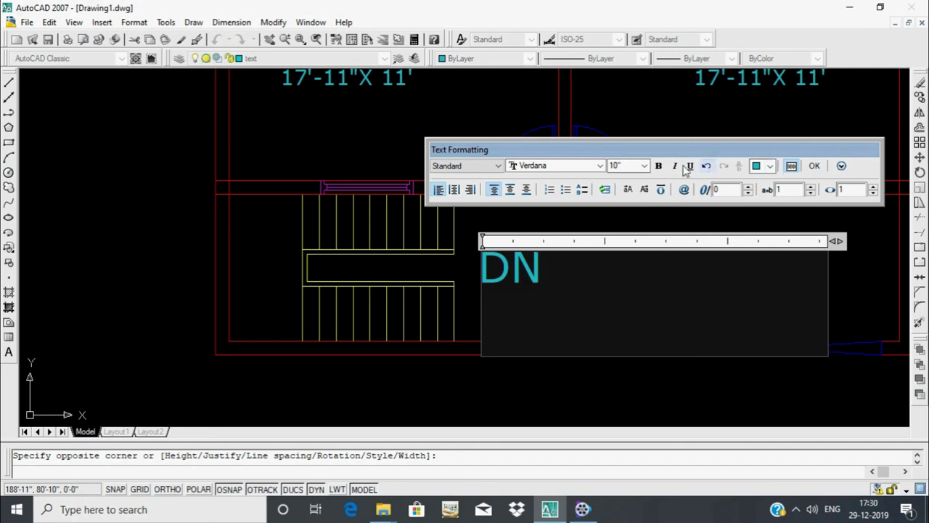
pyautogui.click(817, 166)
# Move the DN label beside the upper flight of stairs
pyautogui.click(495, 261)
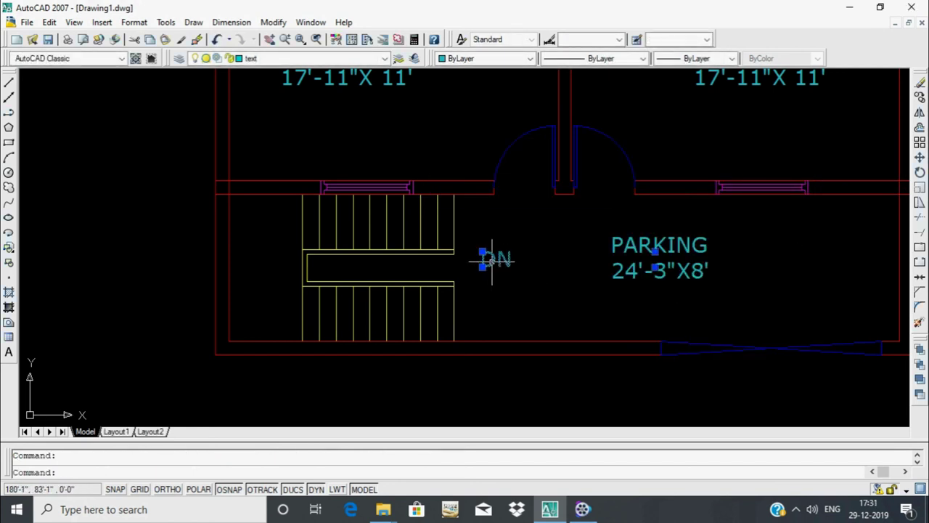
pyautogui.write('m')
pyautogui.press('Return')
pyautogui.click(492, 262)
pyautogui.click(483, 226)
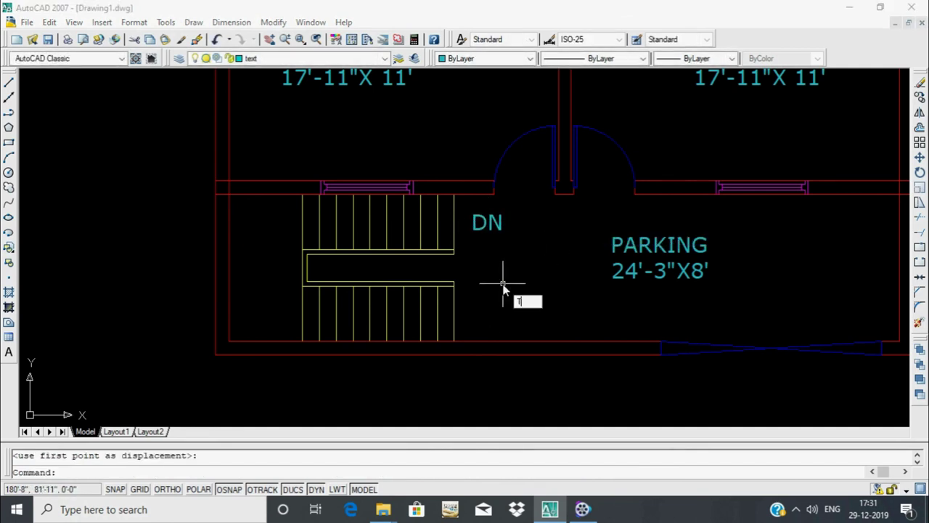
pyautogui.click(495, 297)
pyautogui.click(497, 301)
# Create an UP label in 10" Verdana
pyautogui.write('t')
pyautogui.press('Return')
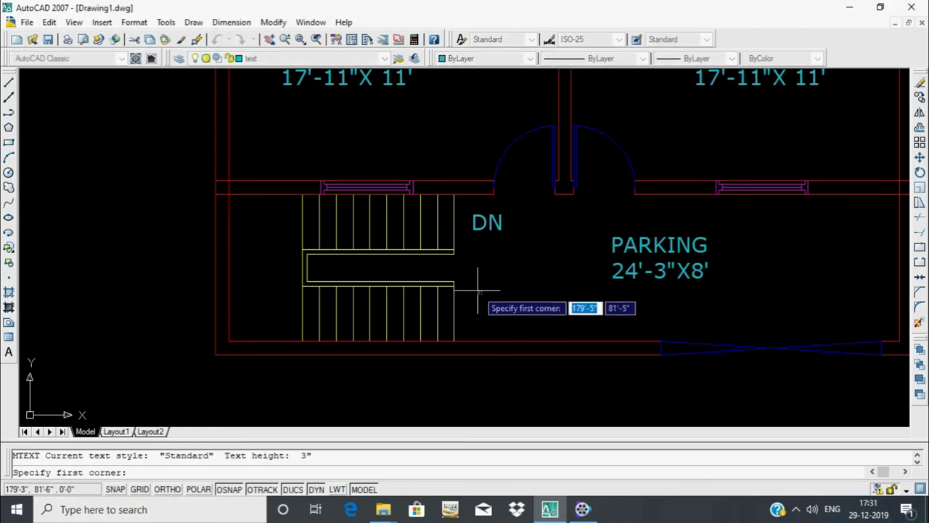
pyautogui.click(477, 278)
pyautogui.click(778, 377)
pyautogui.click(574, 204)
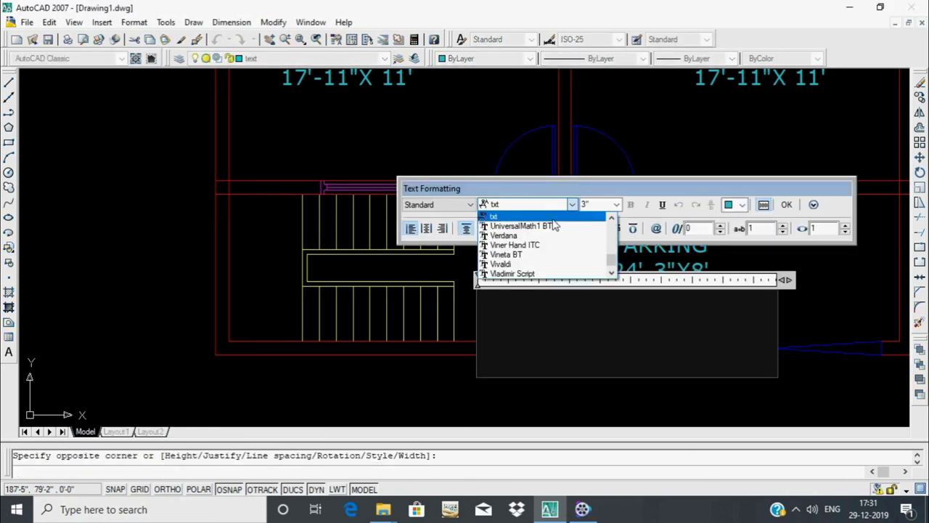
pyautogui.click(523, 232)
pyautogui.click(617, 204)
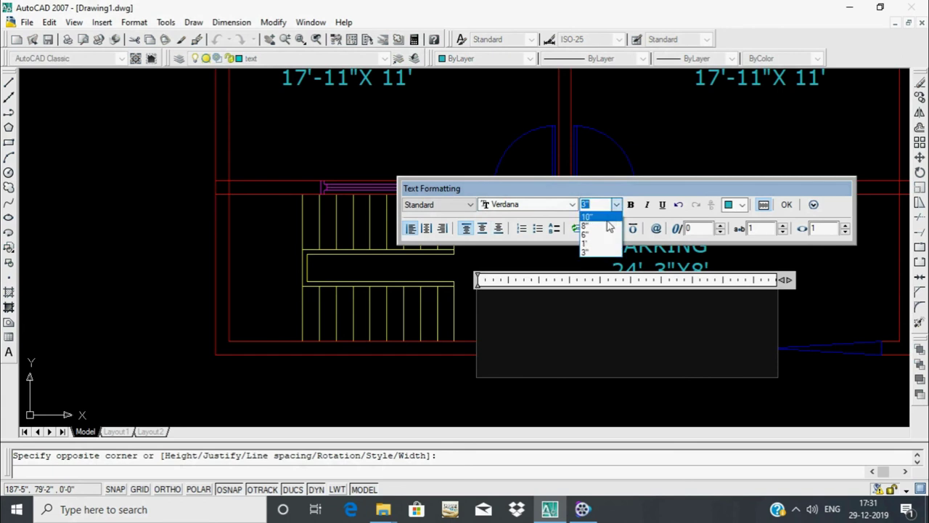
pyautogui.click(610, 225)
pyautogui.write('UP')
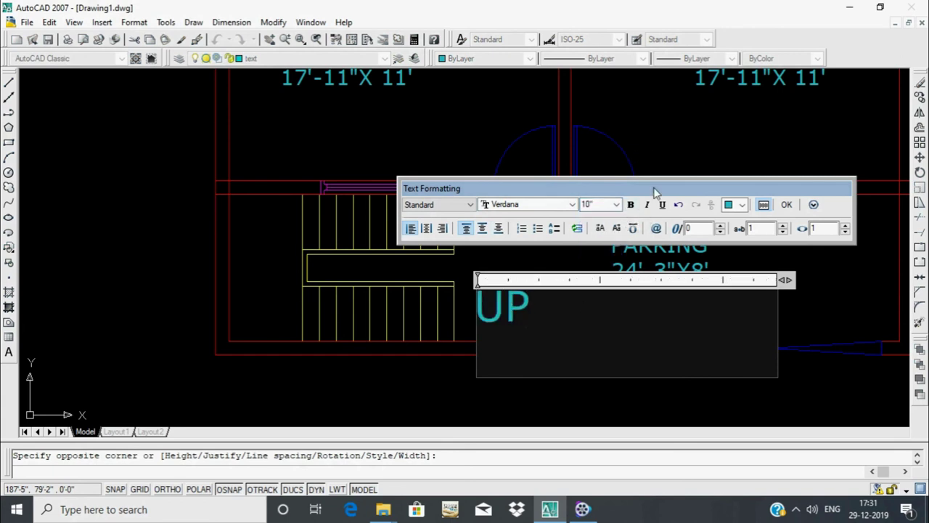
pyautogui.click(787, 204)
# Move the UP label beside the lower flight of stairs
pyautogui.click(492, 296)
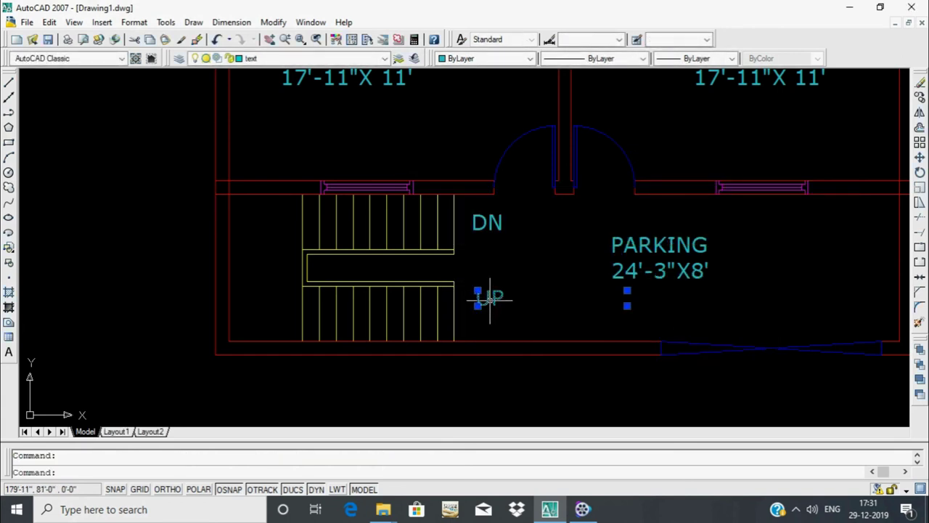
pyautogui.write('m')
pyautogui.press('Return')
pyautogui.click(484, 298)
pyautogui.click(488, 305)
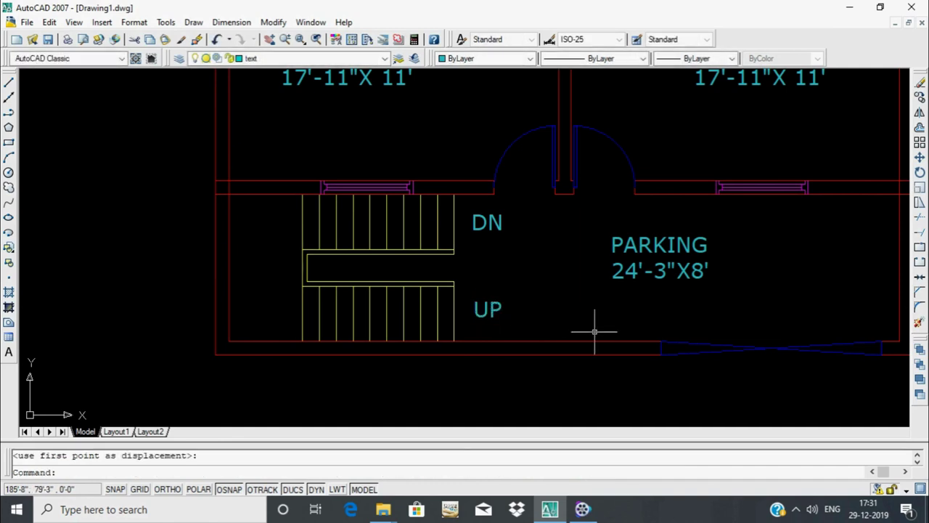
pyautogui.scroll(-3, 566, 305)
pyautogui.write('t')
pyautogui.press('Return')
# Draw a text box for the gate label in Verdana at 10" height
pyautogui.click(460, 245)
pyautogui.click(611, 298)
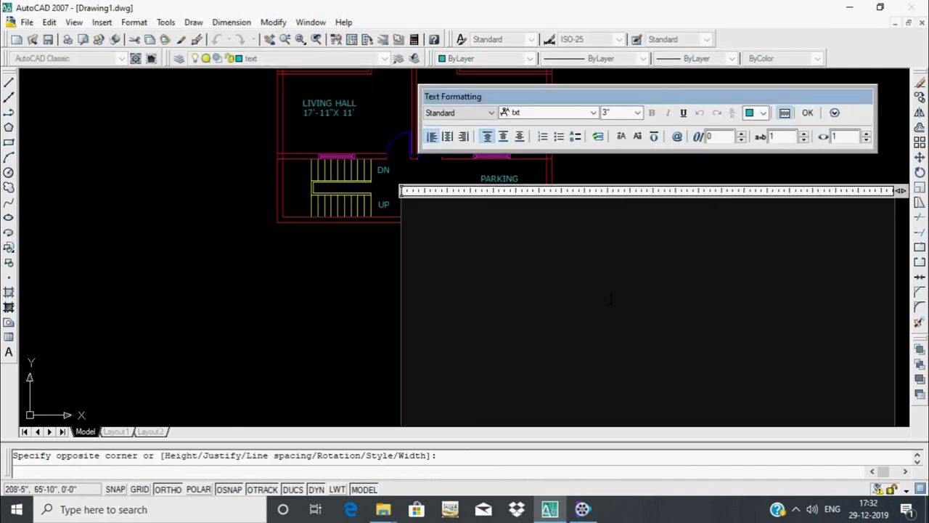
pyautogui.click(594, 112)
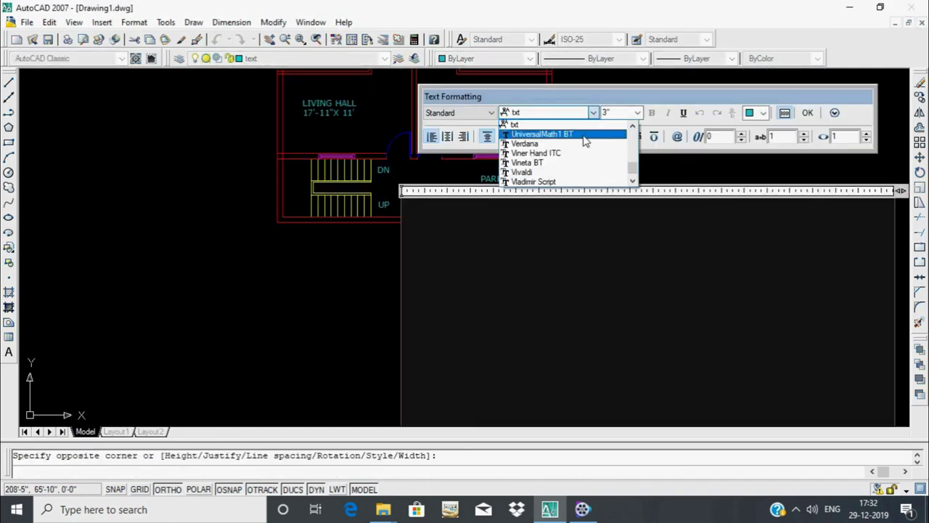
pyautogui.click(581, 144)
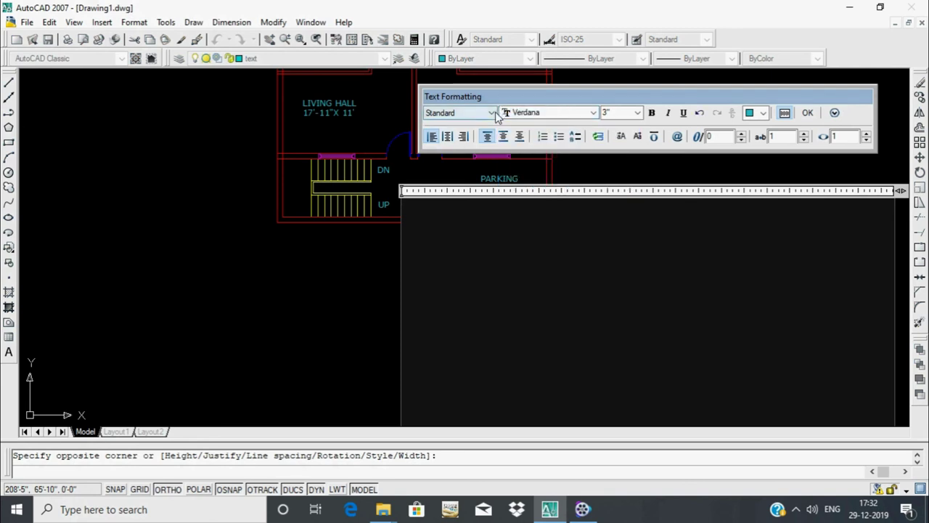
pyautogui.click(636, 113)
pyautogui.click(608, 125)
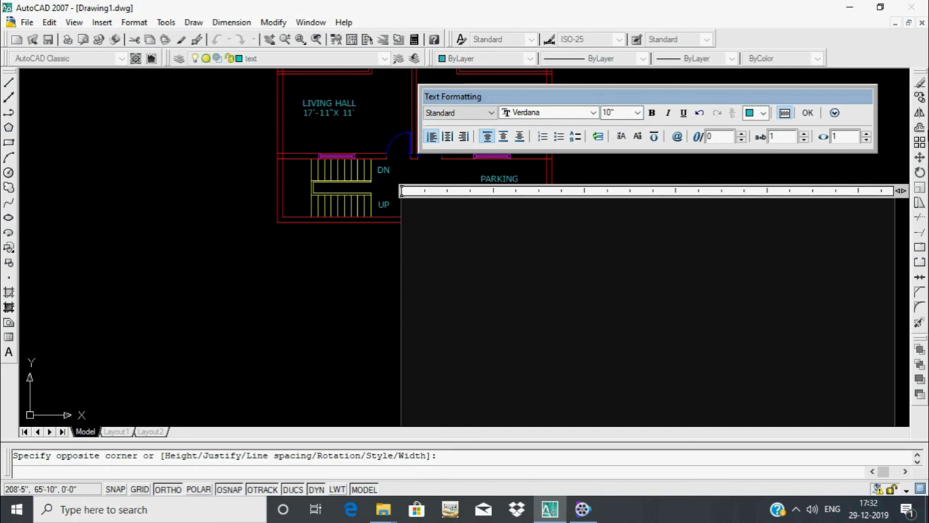
# Enter GATE 12' as the label text and place it
pyautogui.write('GAR')
pyautogui.press('BackSpace')
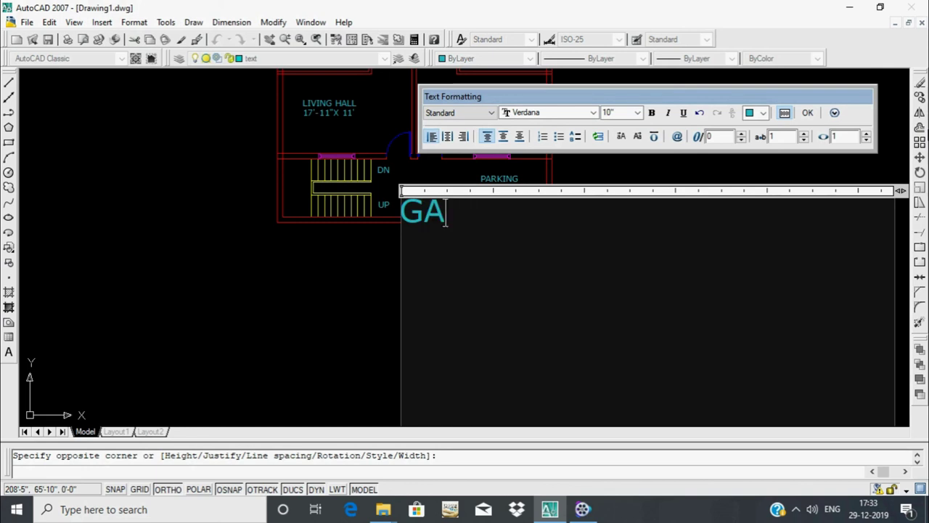
pyautogui.write('TE ')
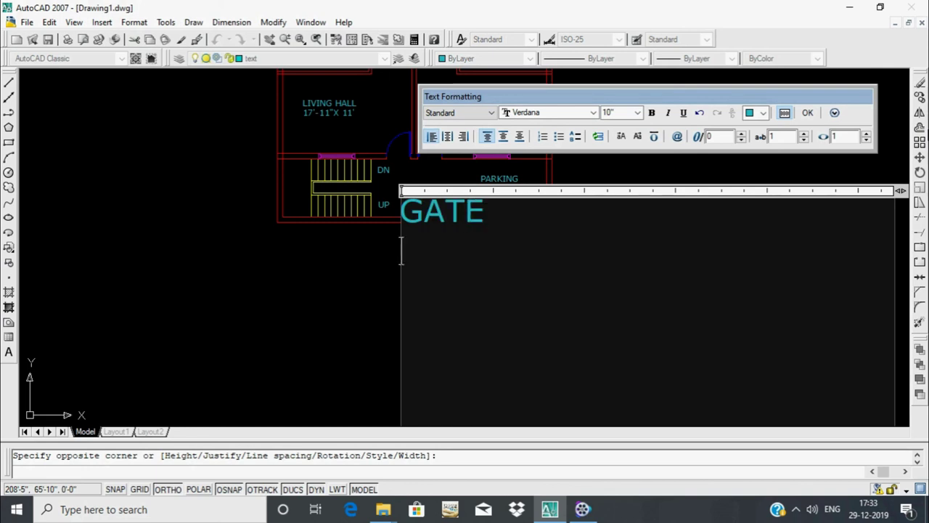
pyautogui.write('12')
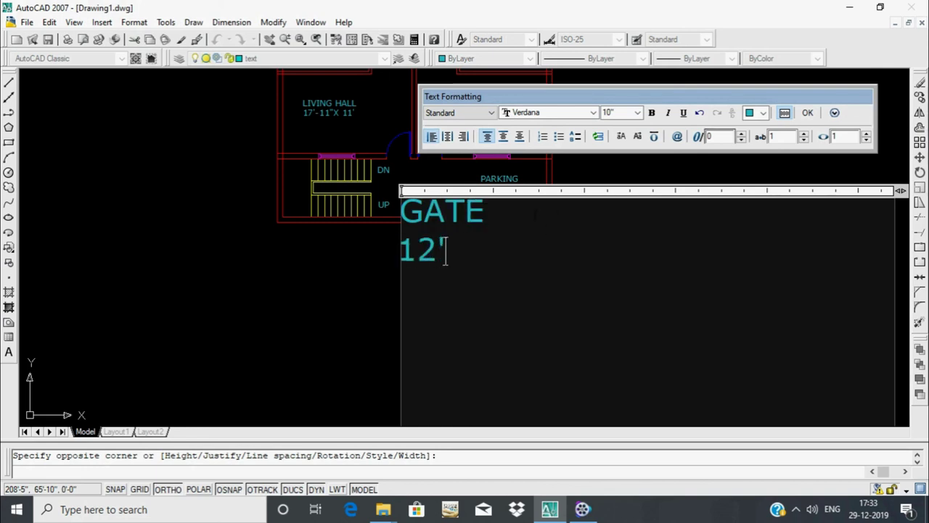
pyautogui.press('Home')
pyautogui.click(399, 192)
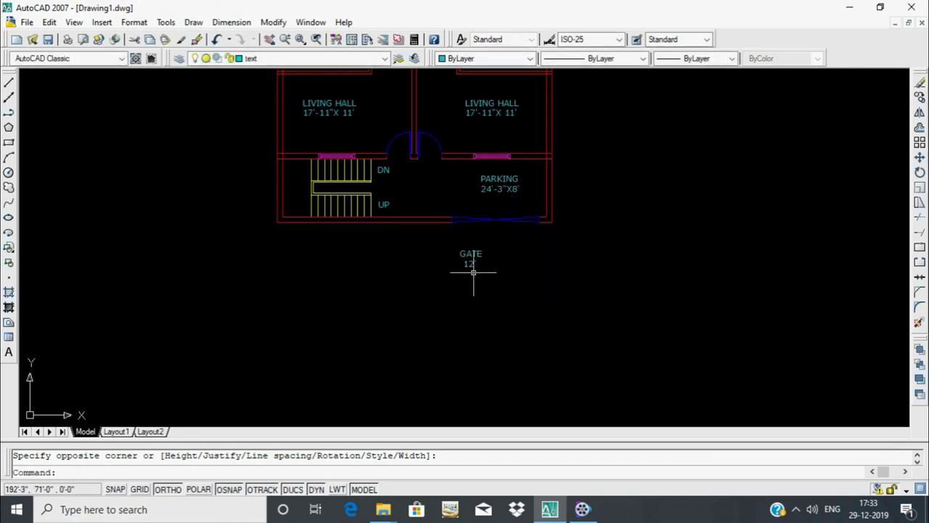
pyautogui.scroll(3, 472, 269)
# Move the GATE 12' label up and to the right with Ortho off
pyautogui.click(461, 233)
pyautogui.write('m')
pyautogui.press('Return')
pyautogui.click(432, 210)
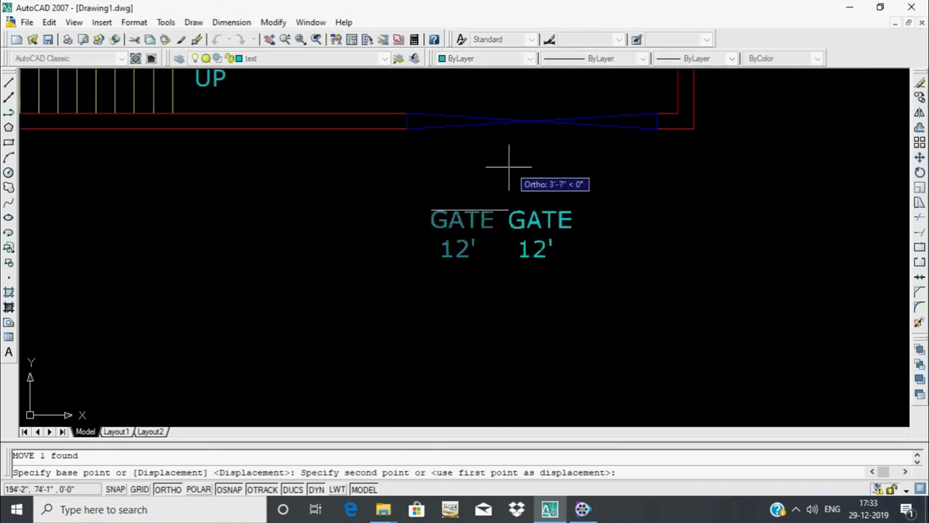
pyautogui.press('F8')
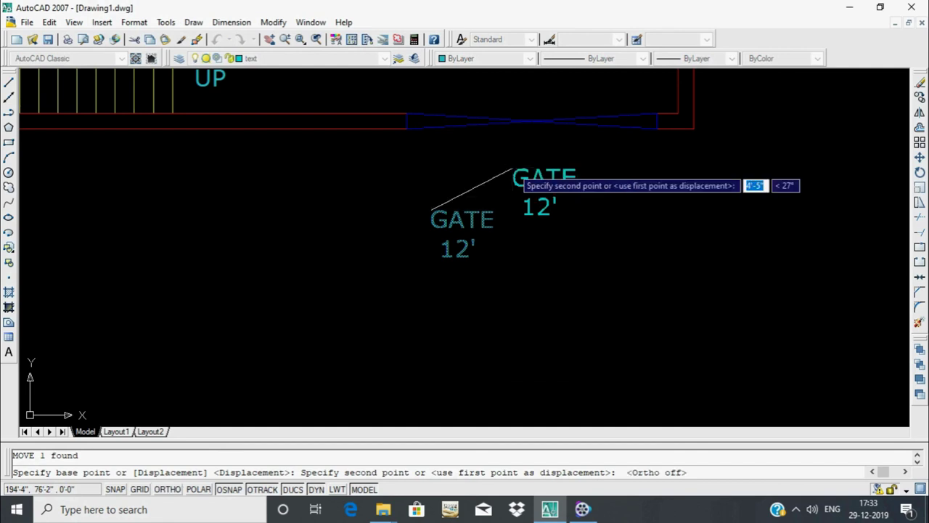
pyautogui.click(498, 161)
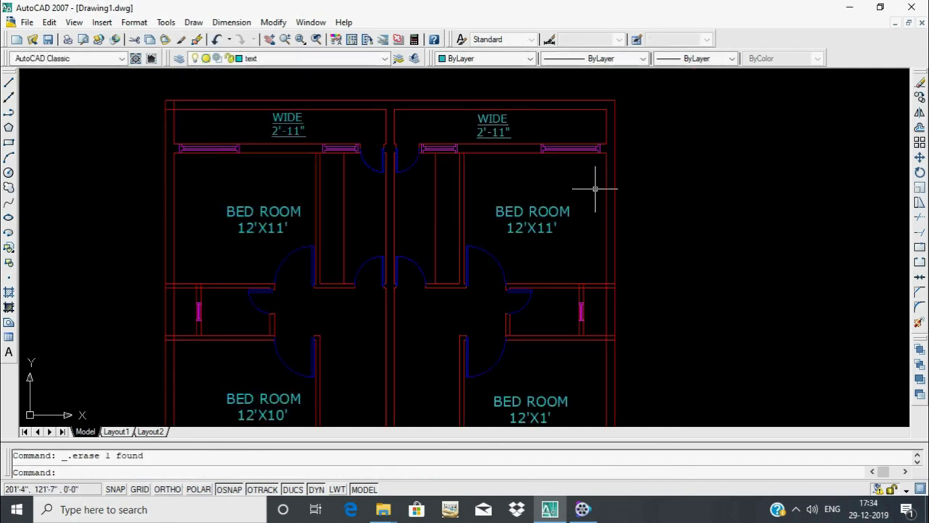
# Draw a text box right of the plan set to Verdana at 8" height
pyautogui.write('t')
pyautogui.press('Return')
pyautogui.click(645, 185)
pyautogui.click(821, 269)
pyautogui.click(569, 84)
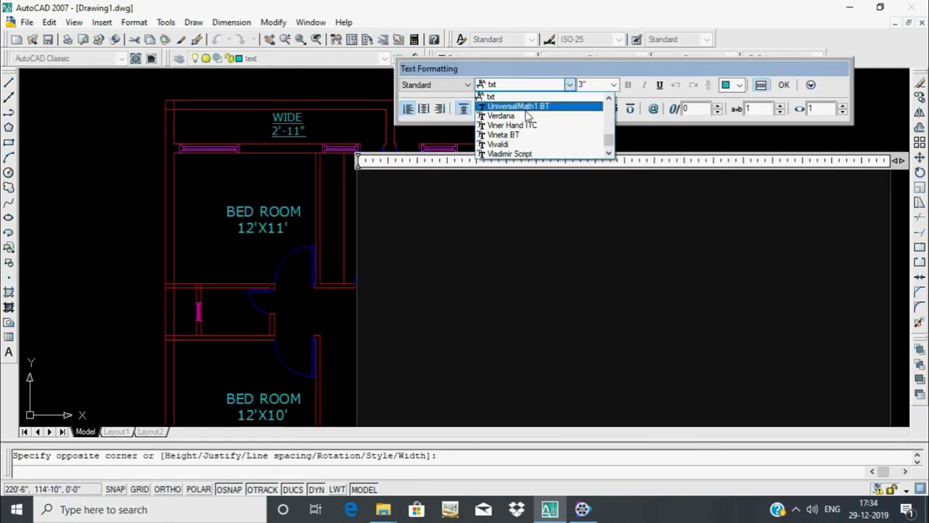
pyautogui.click(519, 114)
pyautogui.click(614, 84)
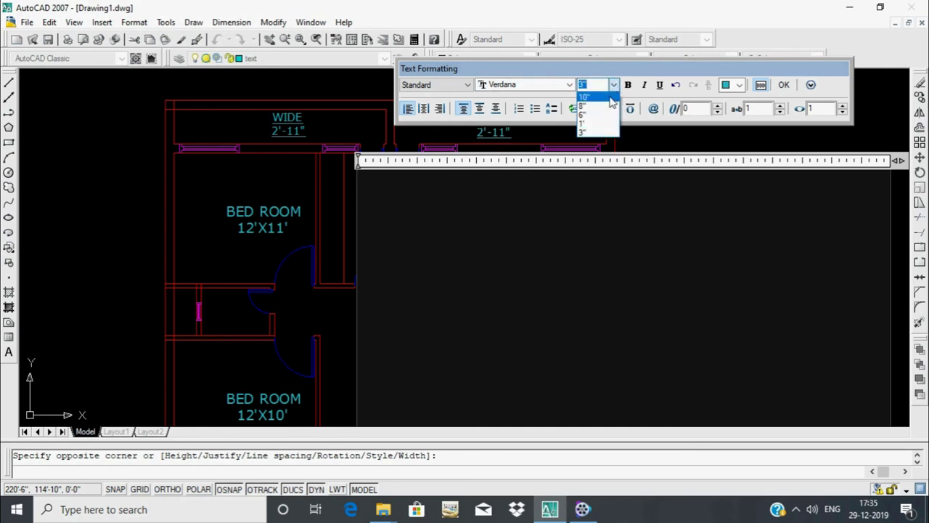
pyautogui.click(599, 106)
# Type KITCHEN and 5'6"X11' on two lines and place the label
pyautogui.write('K')
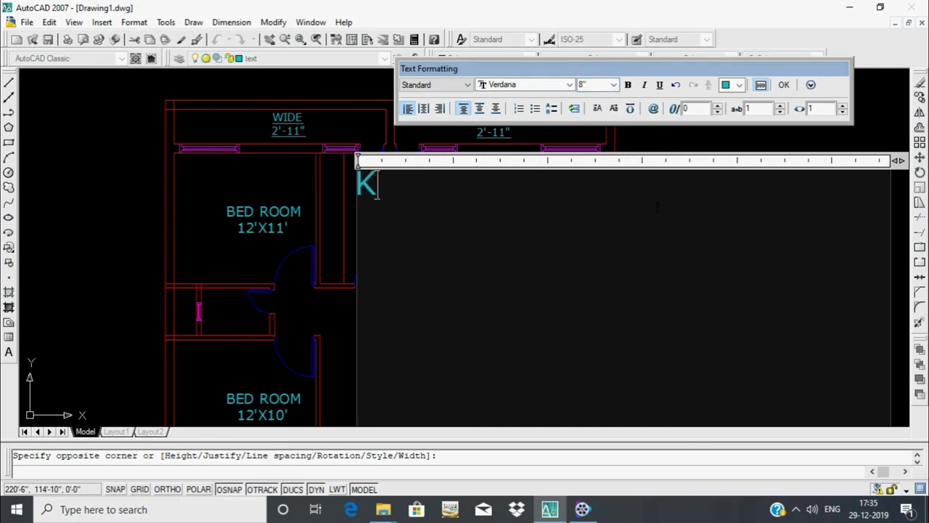
pyautogui.write('ITCH')
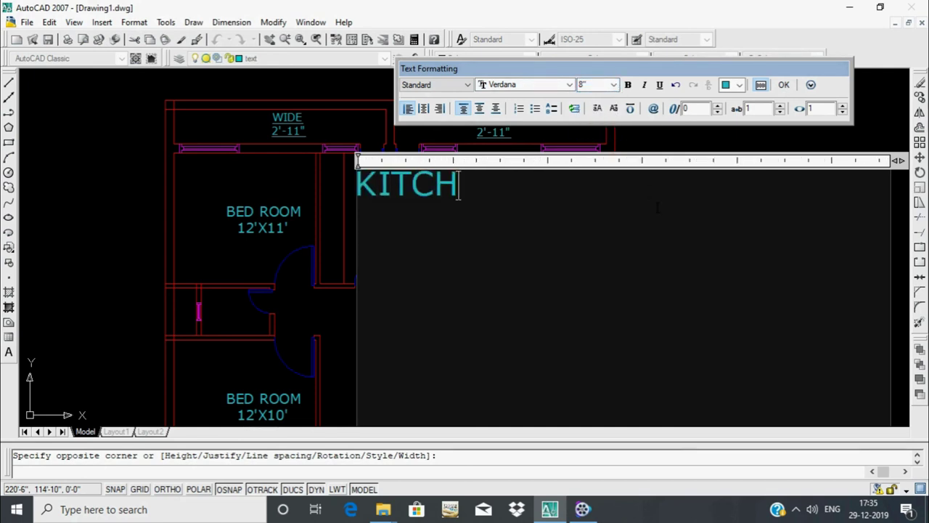
pyautogui.write('EN')
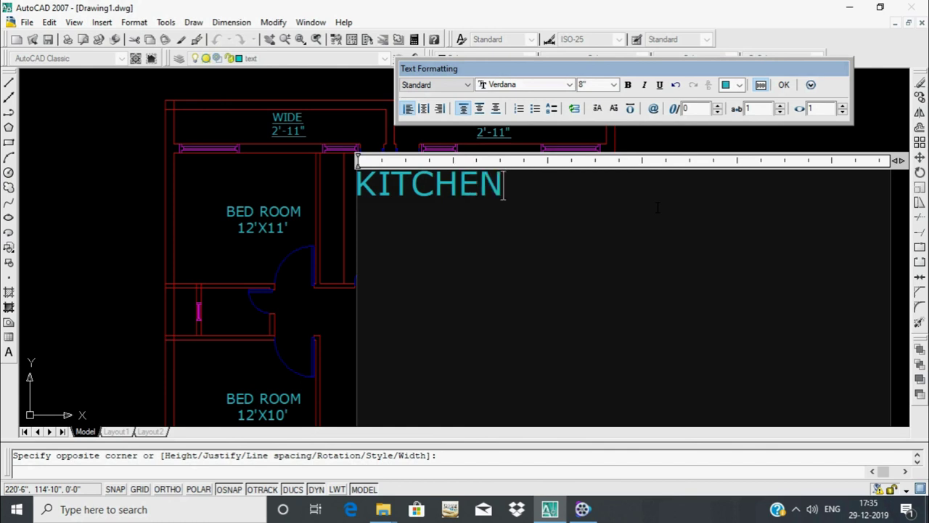
pyautogui.press('BackSpace')
pyautogui.write('N')
pyautogui.press('Return')
pyautogui.write('5')
pyautogui.write('\'6"')
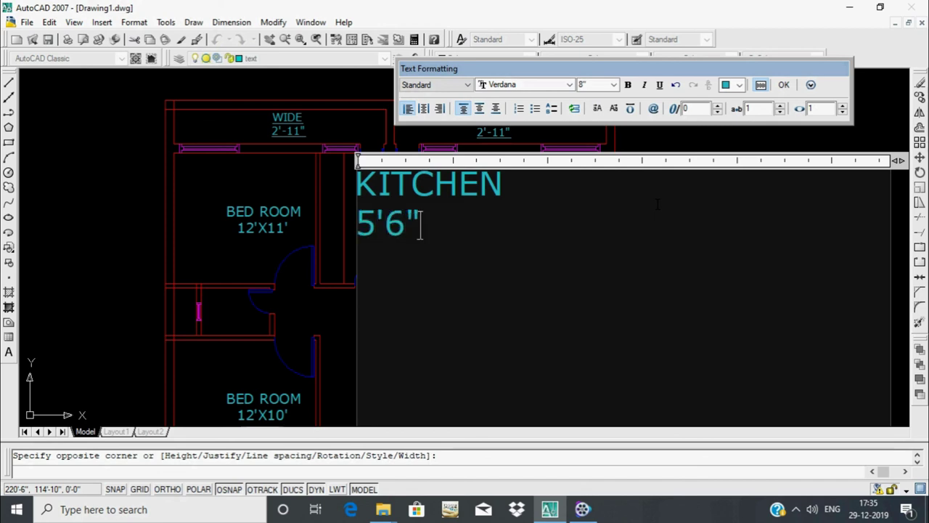
pyautogui.write('X')
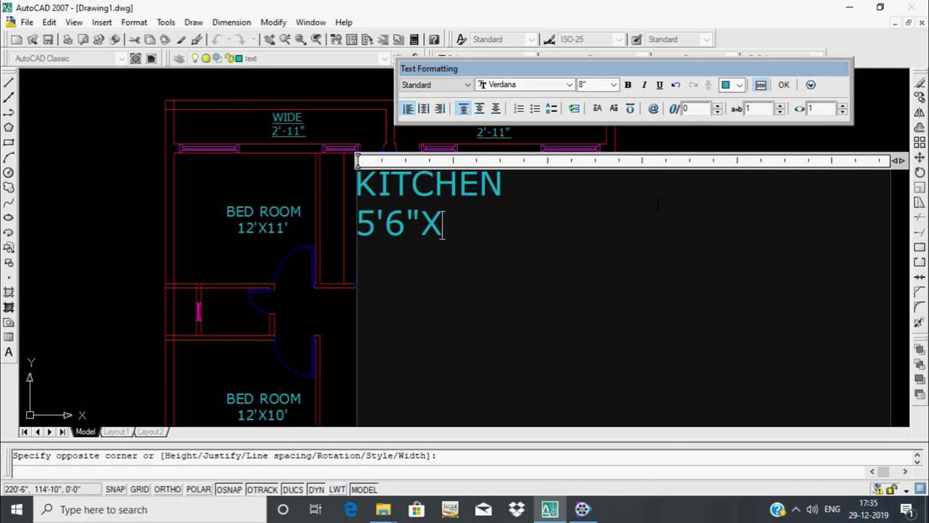
pyautogui.write("11'")
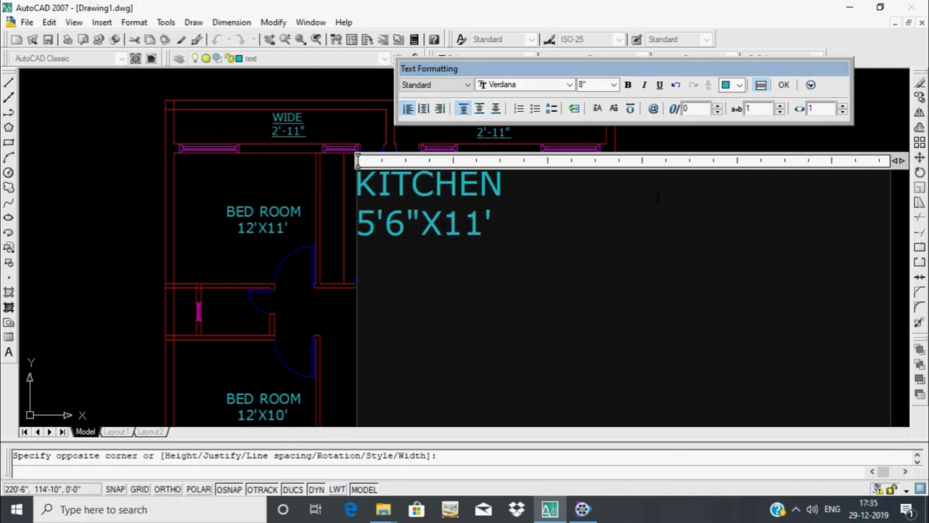
pyautogui.click(783, 85)
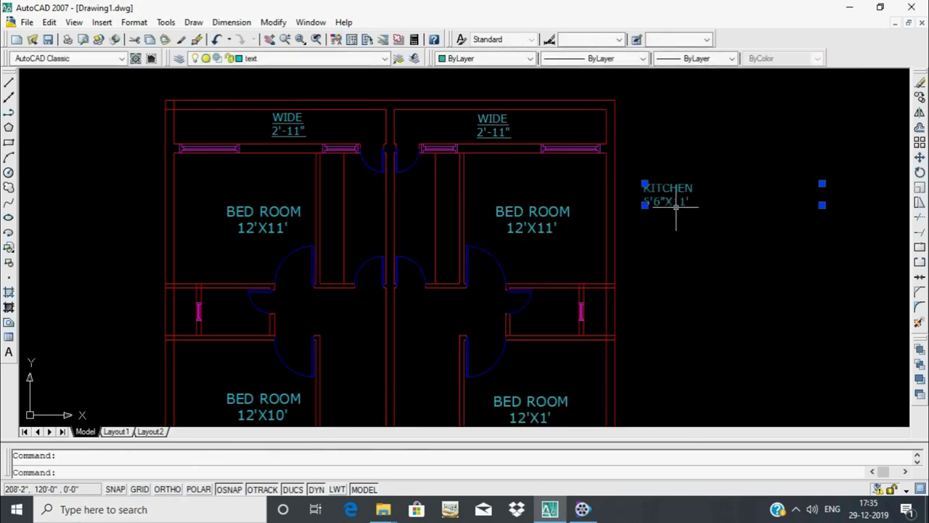
# Rotate the KITCHEN 5'6"X11' label 90° with Ortho on so it reads vertically
pyautogui.scroll(3, 675, 207)
pyautogui.moveTo(614, 196); pyautogui.dragTo(610, 235, button='middle')
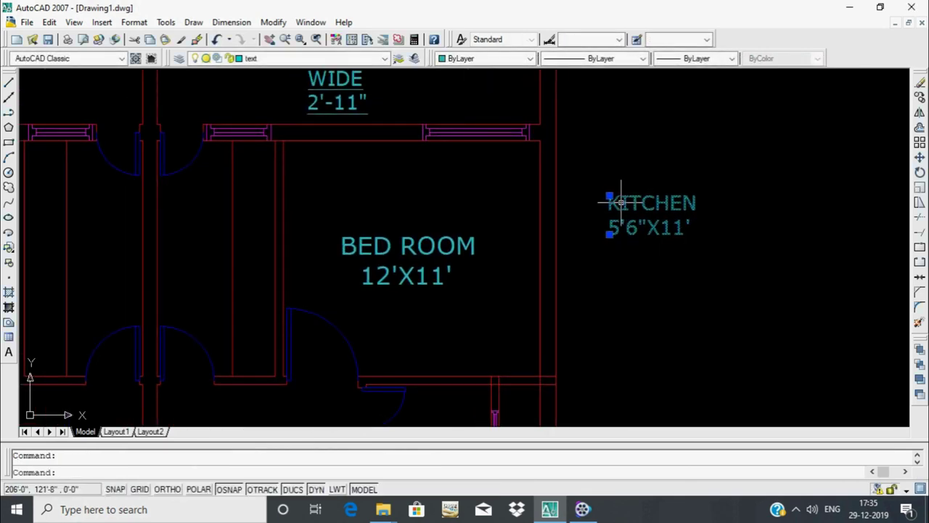
pyautogui.write('m')
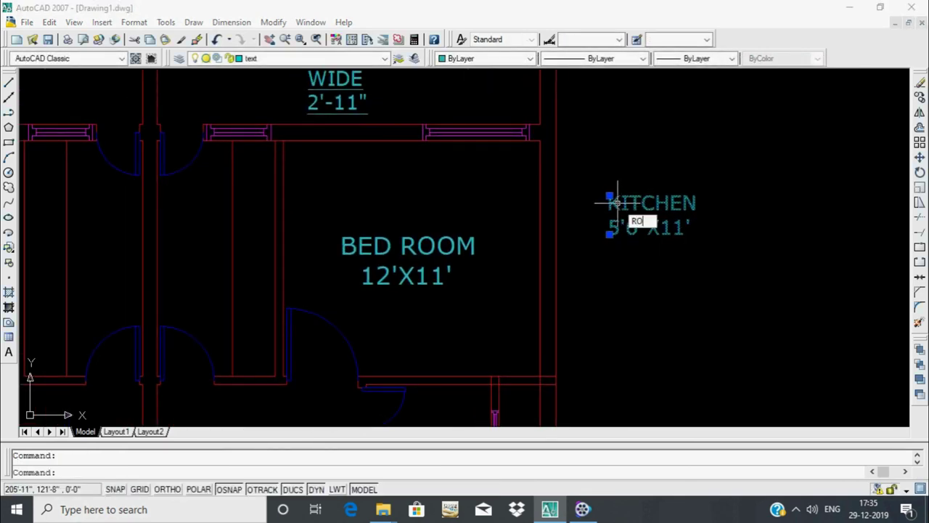
pyautogui.press('Return')
pyautogui.click(610, 195)
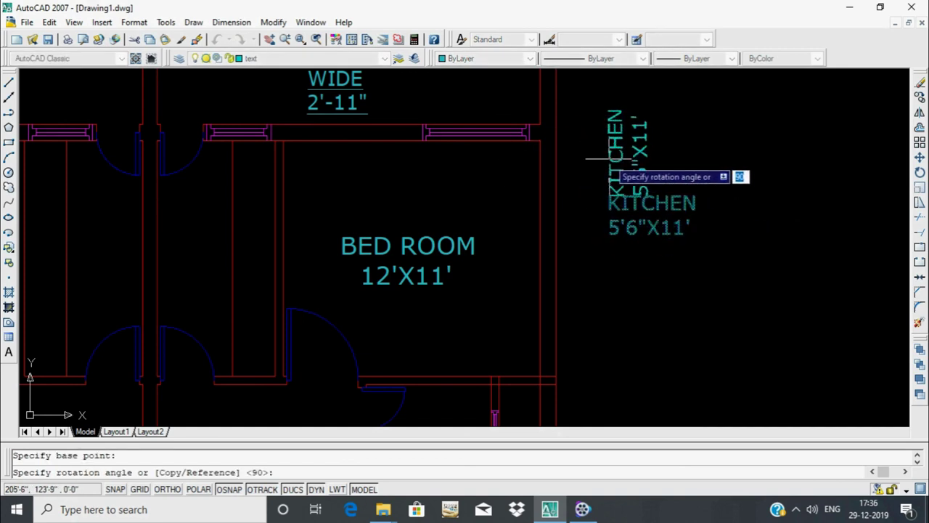
pyautogui.press('F8')
pyautogui.click(610, 158)
# Select the now-vertical KITCHEN label and begin copying it with CO
pyautogui.click(628, 218)
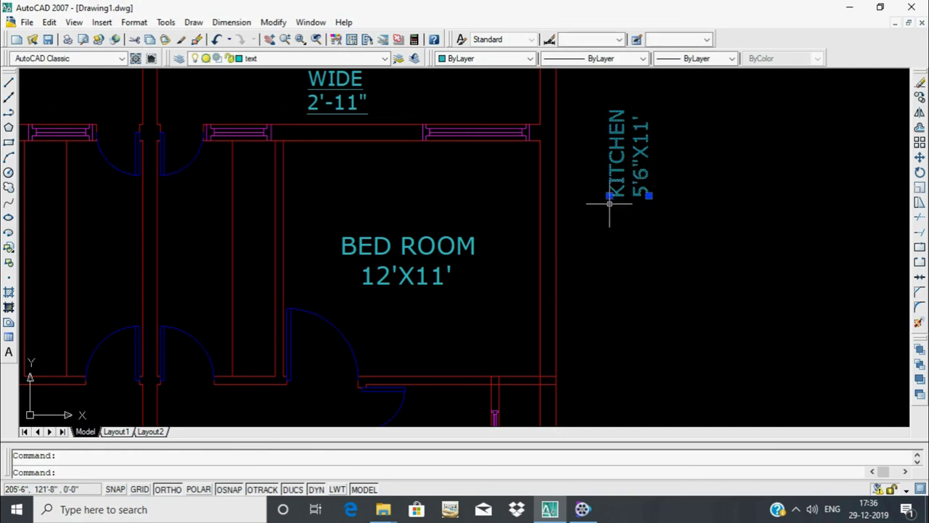
pyautogui.write('co')
pyautogui.press('Return')
# Copy the vertical KITCHEN label into the two kitchen strips between the bedrooms
pyautogui.click(610, 194)
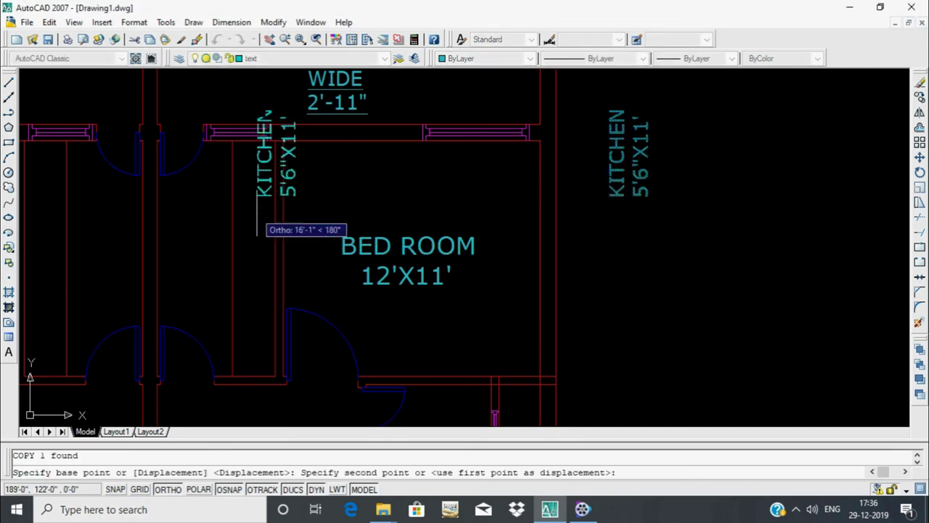
pyautogui.moveTo(270, 218); pyautogui.dragTo(331, 188, button='middle')
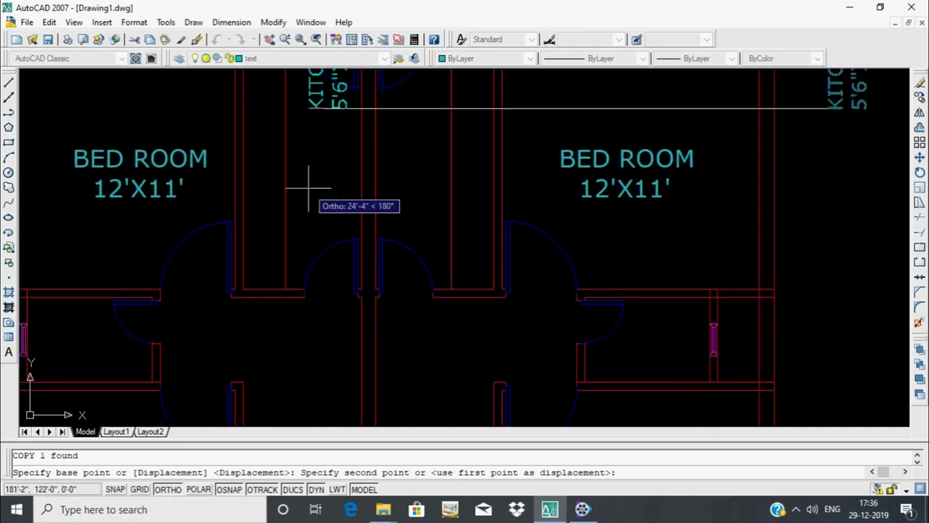
pyautogui.press('F8')
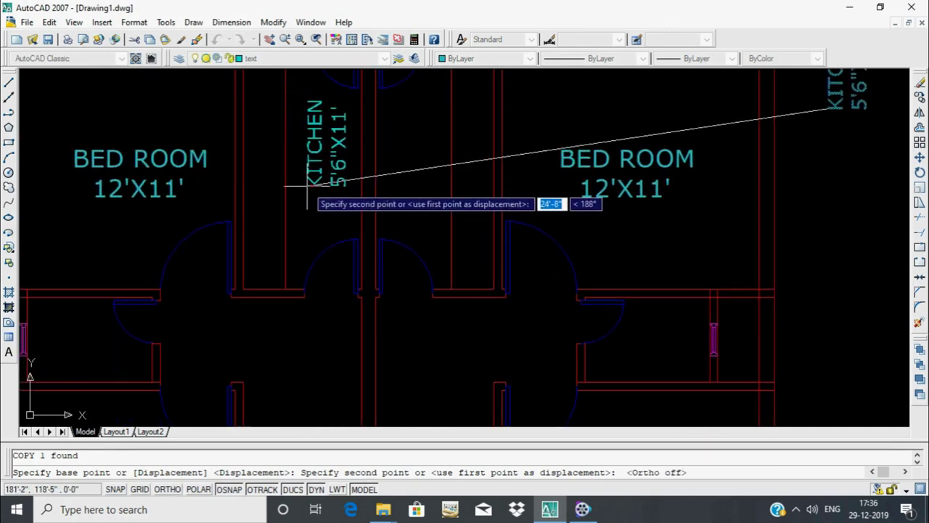
pyautogui.click(306, 190)
pyautogui.click(398, 193)
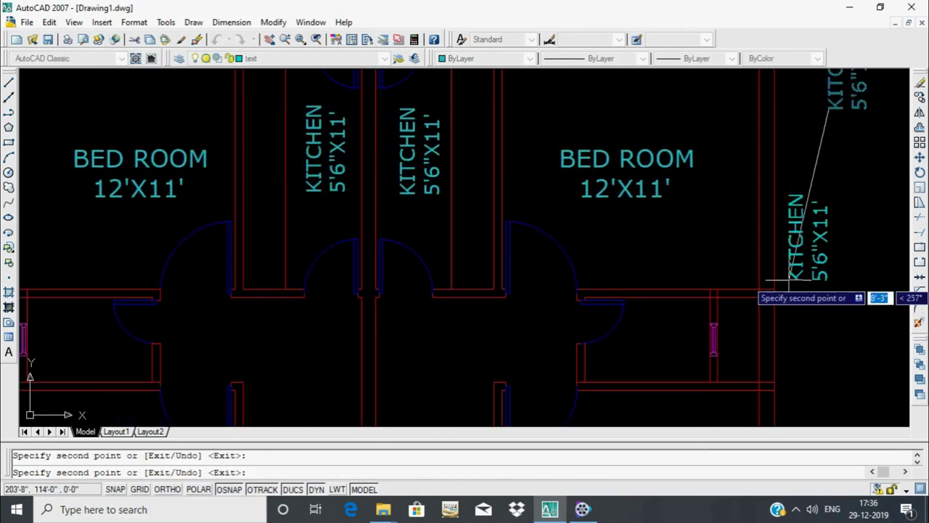
# Cancel the copy and start a new multiline text label with T
pyautogui.press('Escape')
pyautogui.write('t')
pyautogui.press('Return')
# Write a two-line 8" Verdana label 'TOILET' / '5'-10"X4'' in the left toilet and select it
pyautogui.click(201, 196)
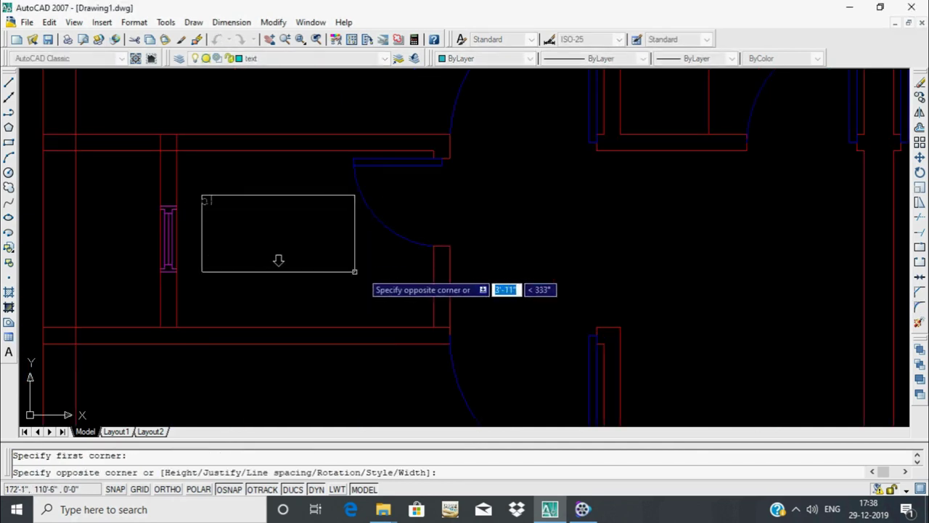
pyautogui.click(380, 273)
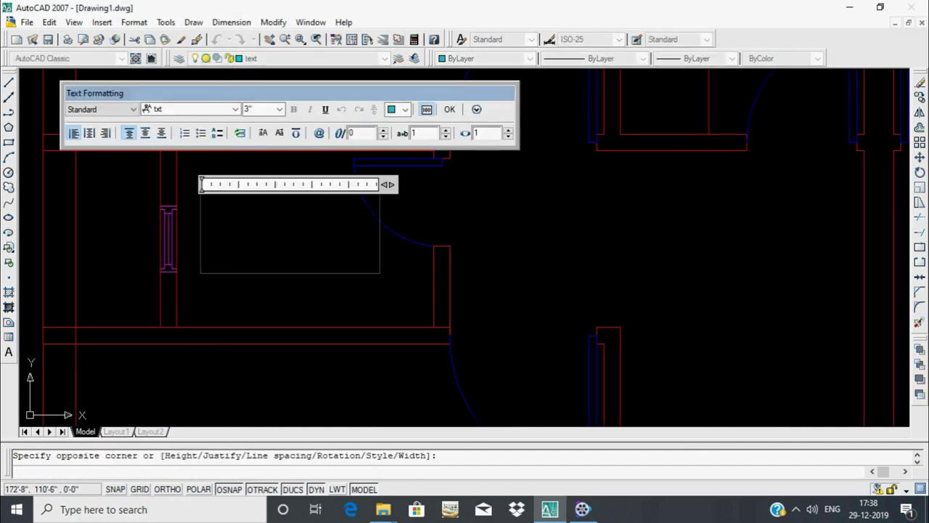
pyautogui.click(235, 109)
pyautogui.click(171, 143)
pyautogui.click(279, 109)
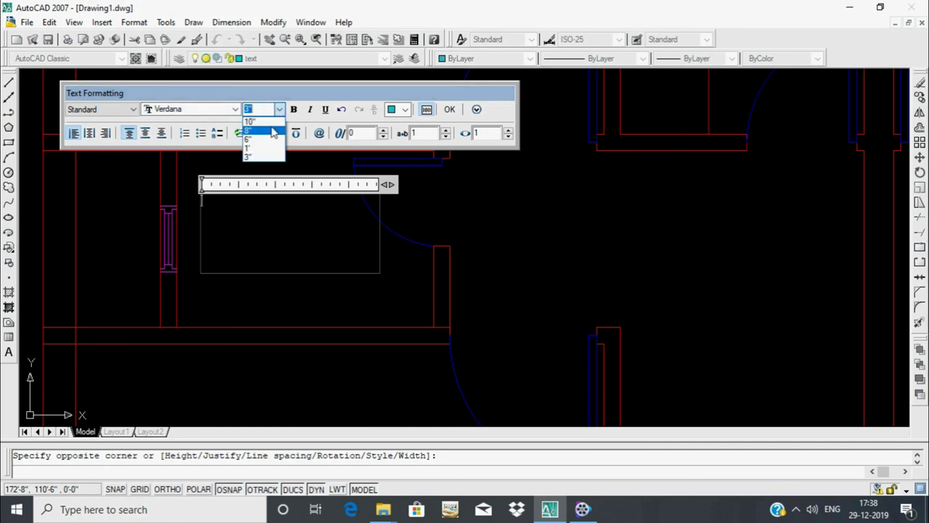
pyautogui.click(268, 131)
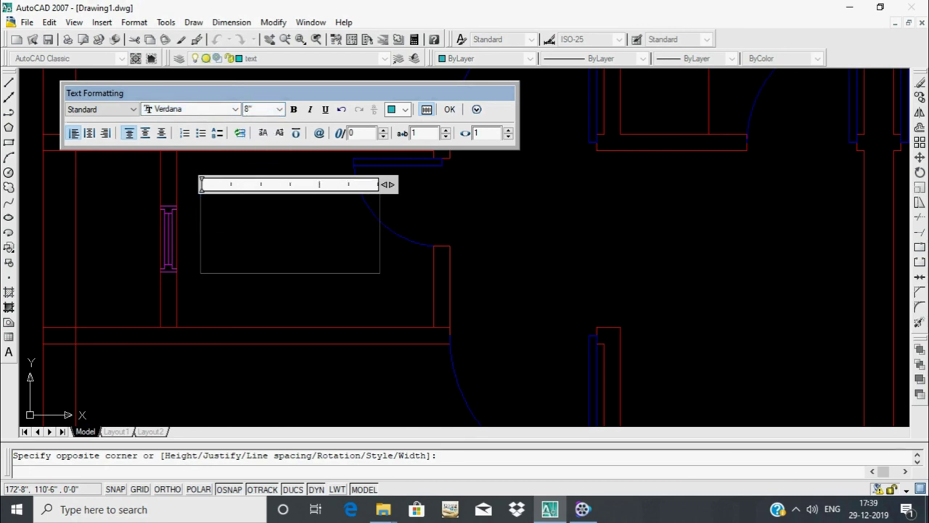
pyautogui.write('TOIL')
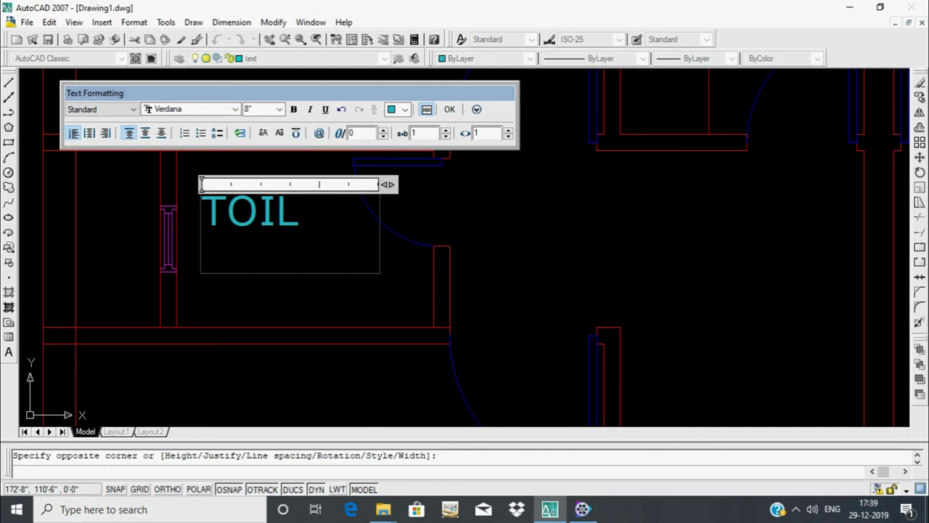
pyautogui.write('ET')
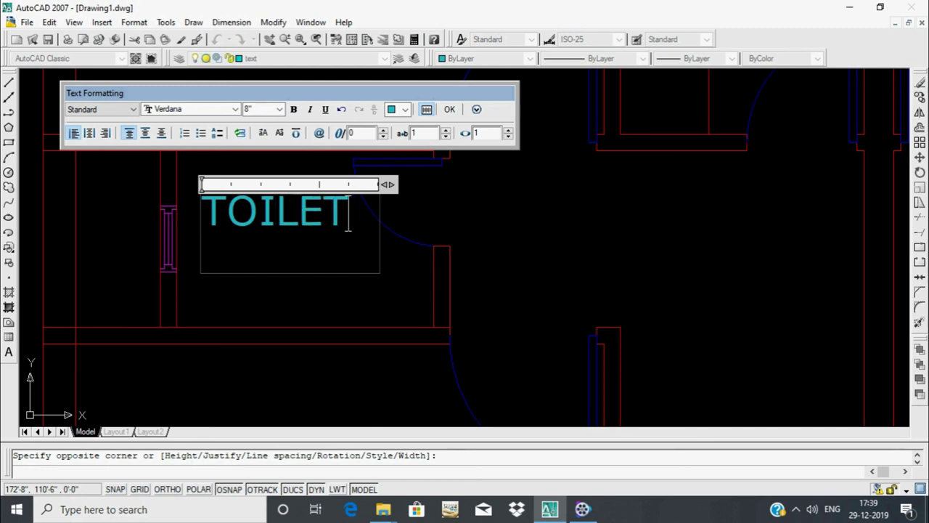
pyautogui.press('Return')
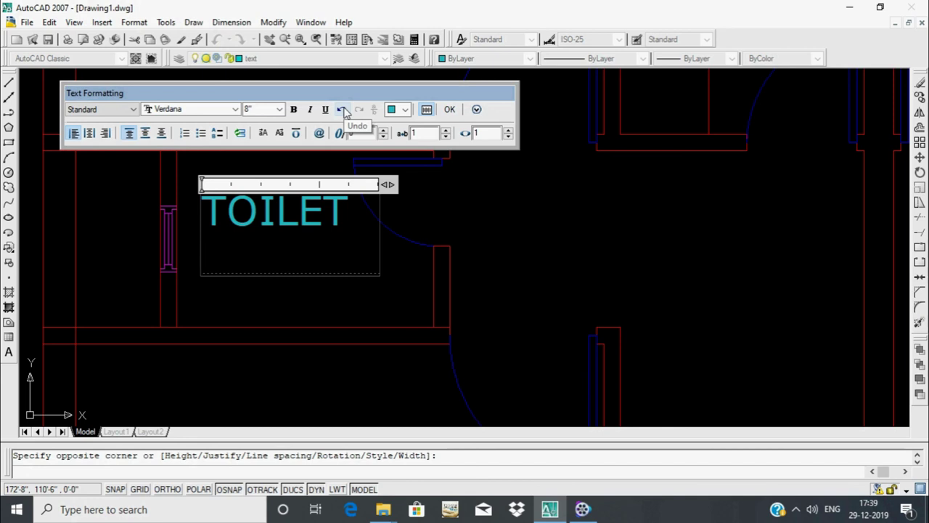
pyautogui.write("5'-")
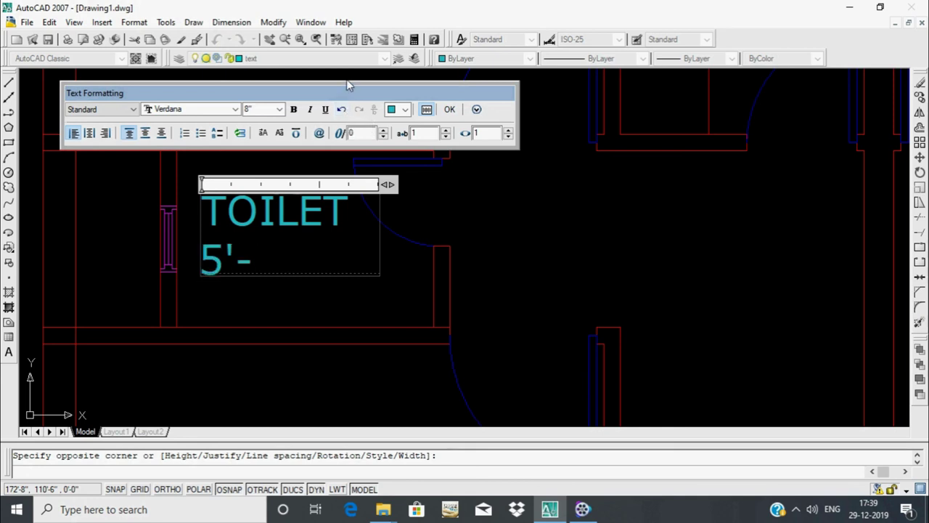
pyautogui.write('10"')
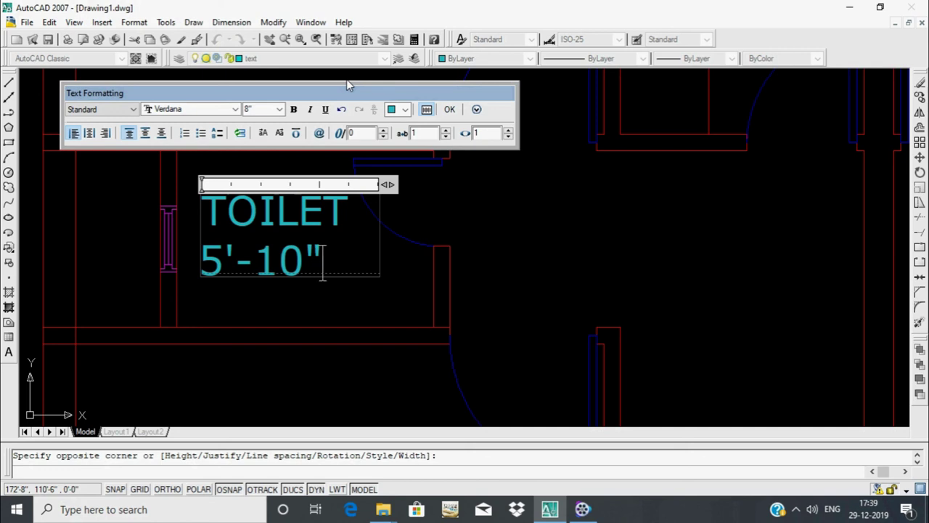
pyautogui.write('X')
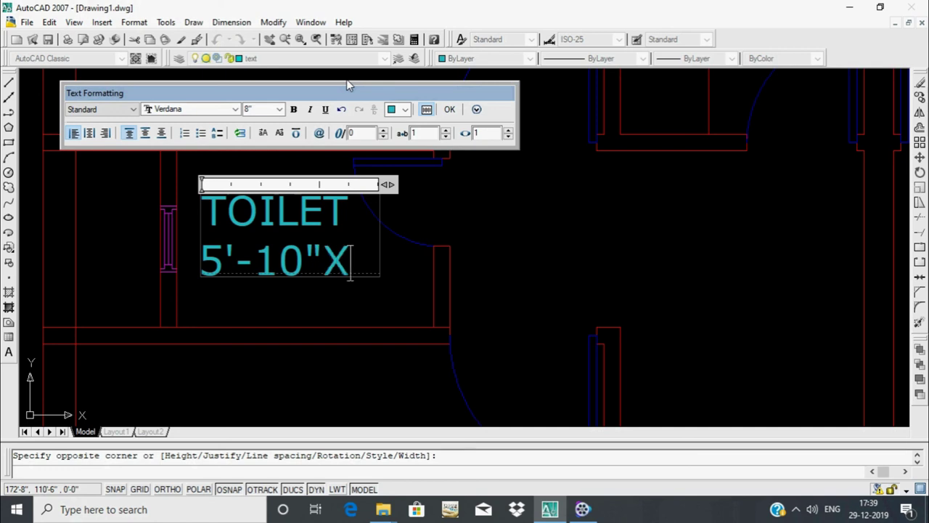
pyautogui.write('4')
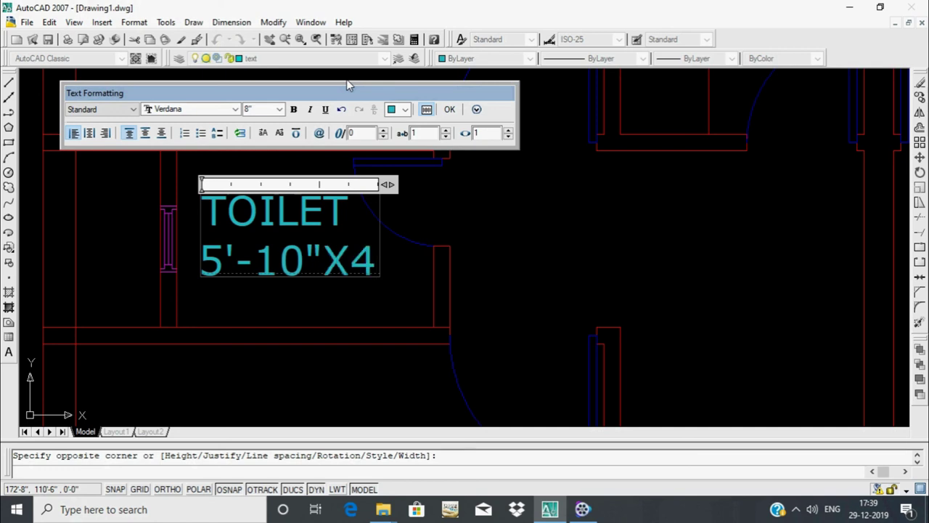
pyautogui.write("'")
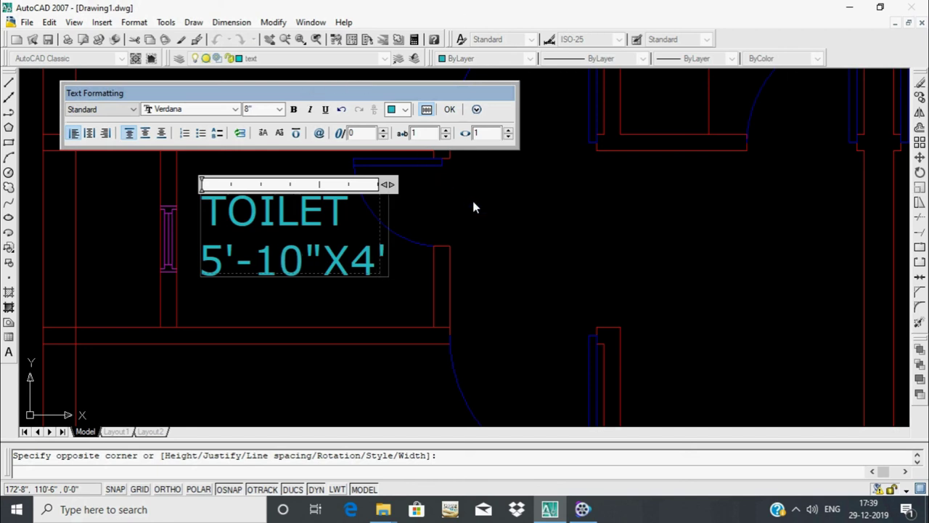
pyautogui.click(450, 110)
pyautogui.click(444, 215)
pyautogui.click(356, 262)
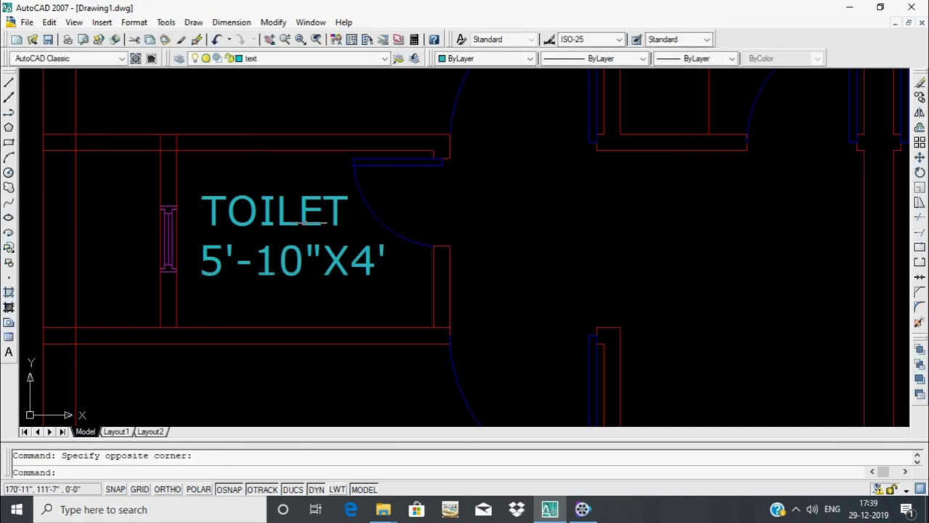
# Centre the TOILET line over the size line in the mtext
pyautogui.doubleClick(231, 214)
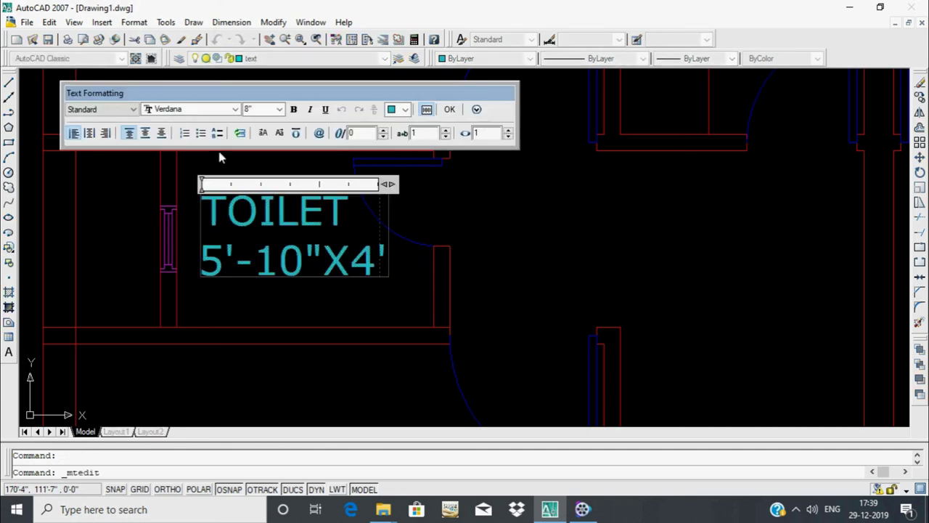
pyautogui.hotkey('ctrl', 'e')
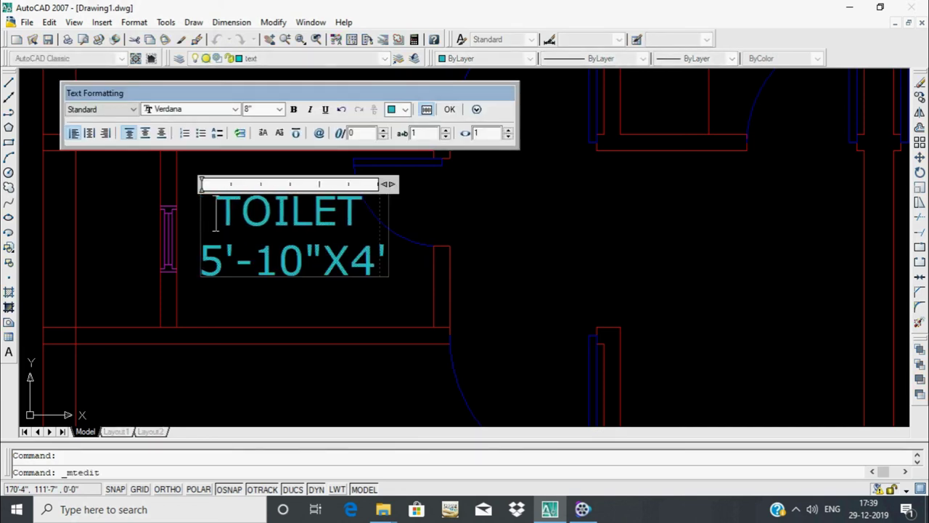
pyautogui.hotkey('ctrl', 'Return')
# Reduce the text height of both lines of the toilet label
pyautogui.click(315, 264)
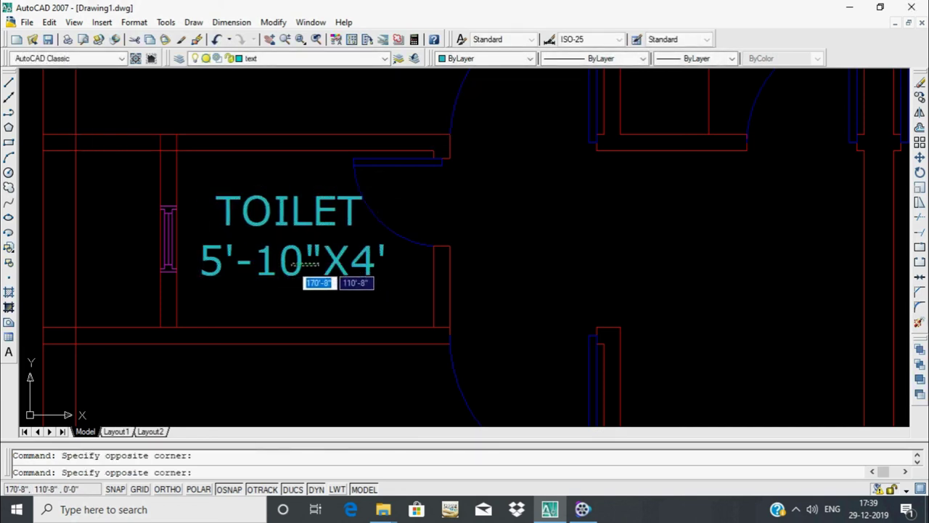
pyautogui.click(304, 278)
pyautogui.doubleClick(369, 265)
pyautogui.hotkey('shift', 'Left')
pyautogui.hotkey('shift', 'Left')
pyautogui.hotkey('shift', 'Left')
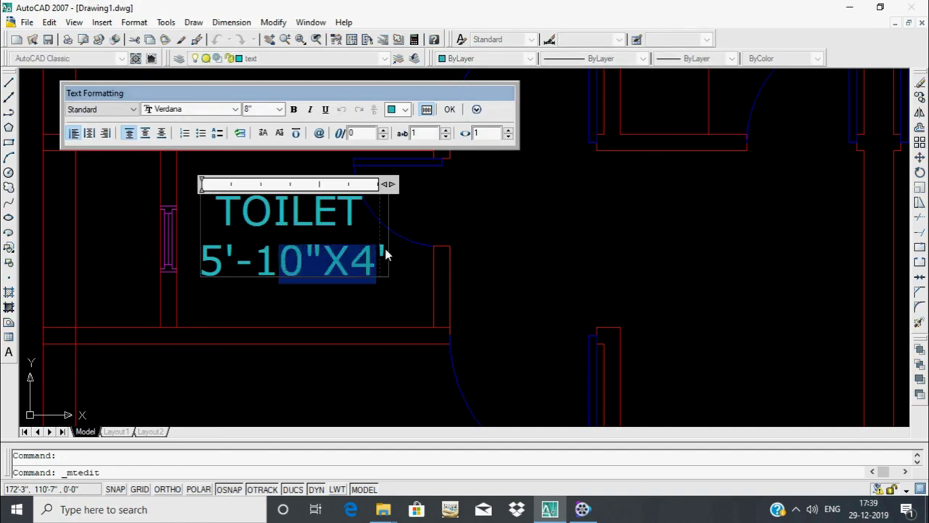
pyautogui.moveTo(387, 255); pyautogui.dragTo(211, 207)
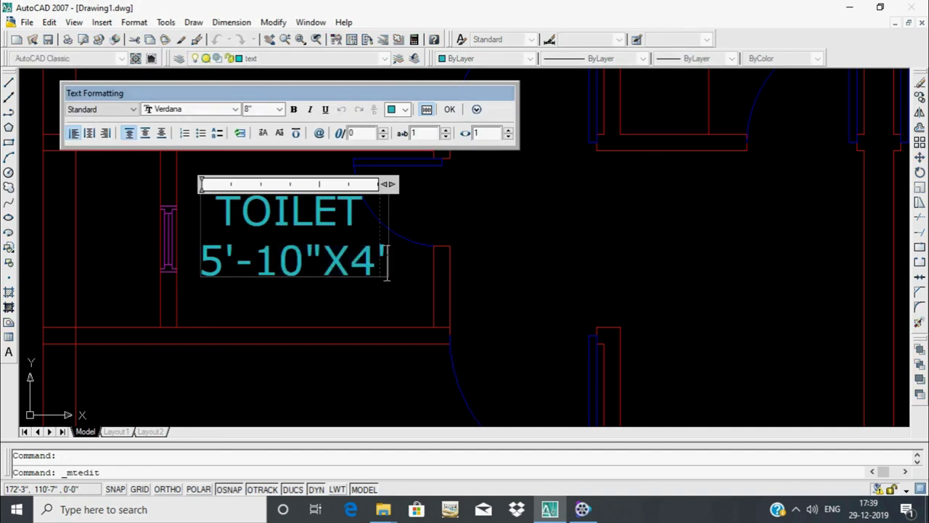
pyautogui.click(280, 110)
pyautogui.click(261, 137)
pyautogui.click(507, 206)
# Select the resized toilet label and begin copying it with CO
pyautogui.click(278, 253)
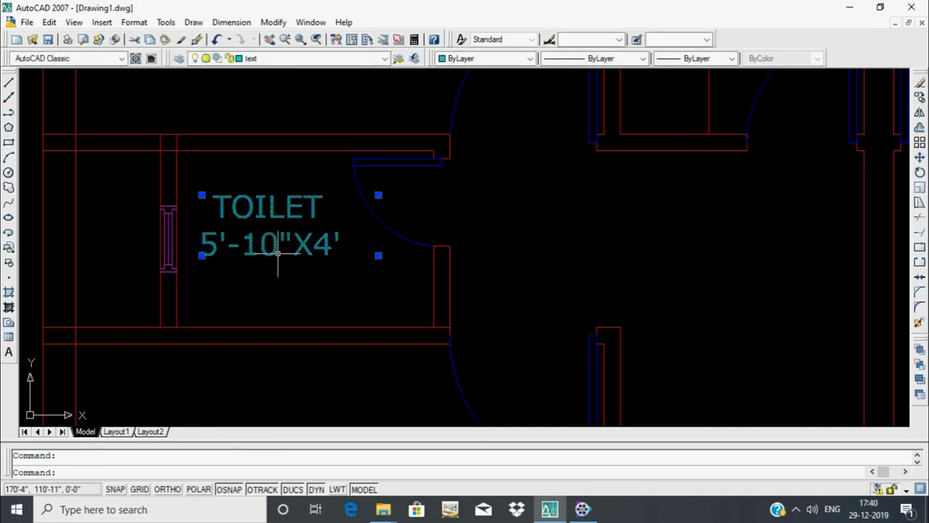
pyautogui.write('co')
pyautogui.press('Return')
# Place the TOILET 5'-10"X4' copy straight across into the right-hand unit's toilet
pyautogui.moveTo(858, 271)
pyautogui.mouseDown(button='middle')
pyautogui.moveTo(810, 279)
pyautogui.moveTo(647, 275)
pyautogui.mouseUp(button='middle')
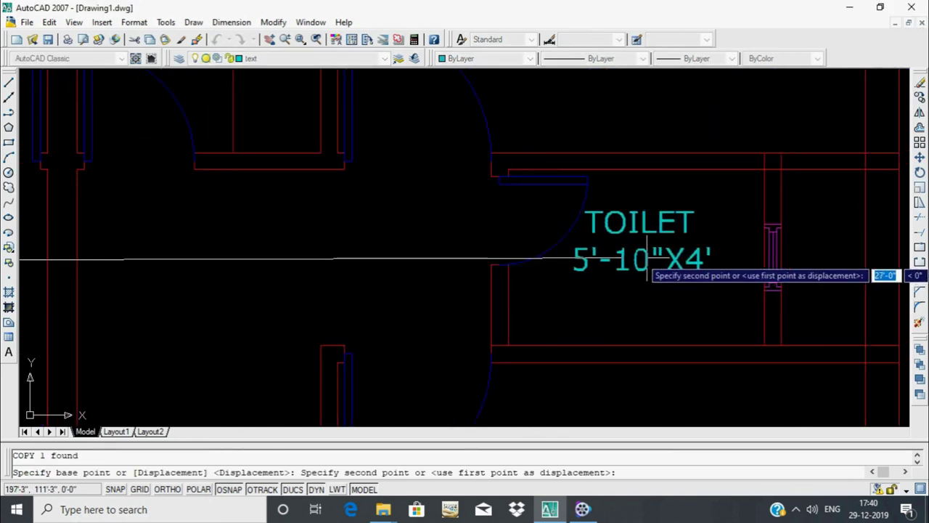
pyautogui.press('F8')
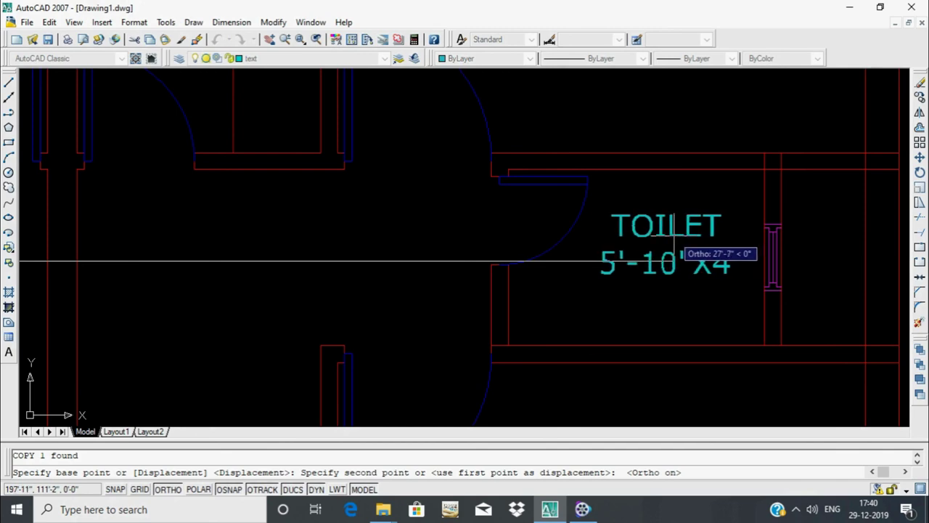
pyautogui.click(617, 260)
pyautogui.press('Return')
pyautogui.scroll(-5, 438, 251)
pyautogui.scroll(-2, 530, 248)
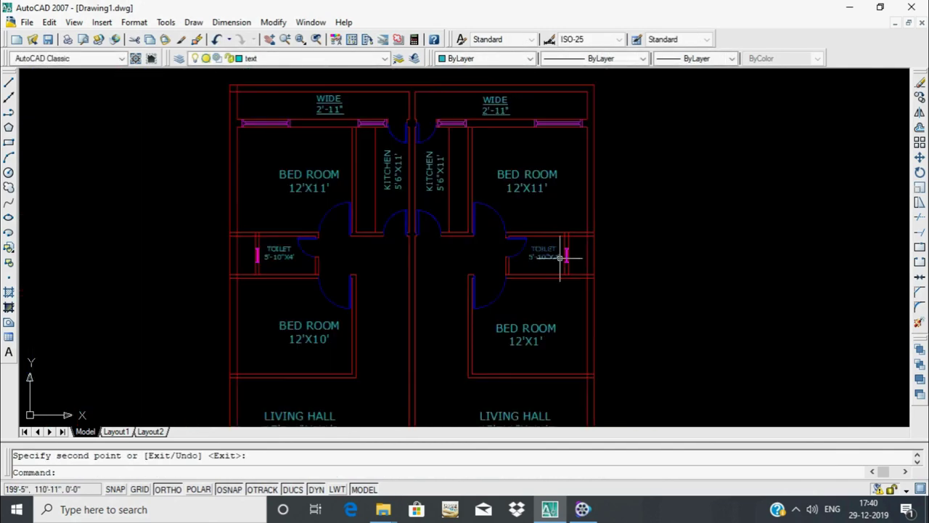
pyautogui.scroll(-1, 560, 264)
pyautogui.scroll(4, 327, 202)
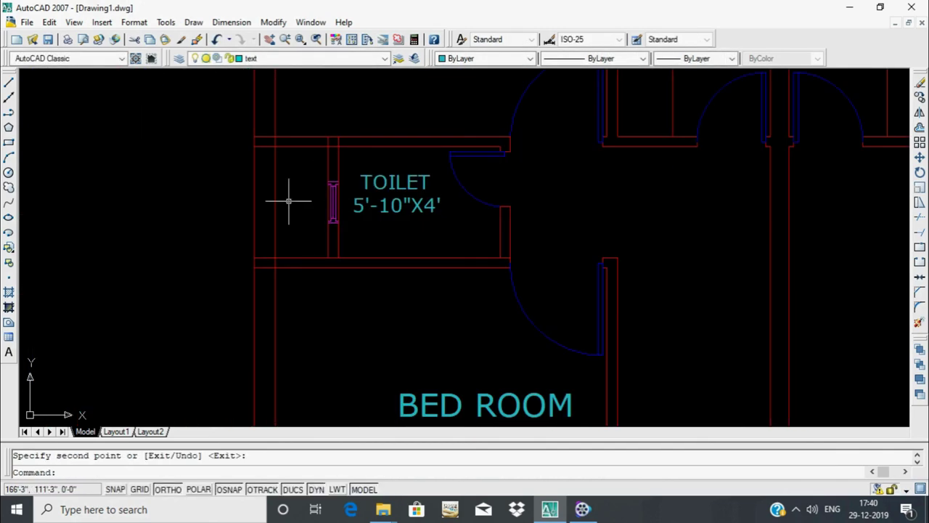
pyautogui.scroll(1, 298, 218)
pyautogui.scroll(2, 320, 211)
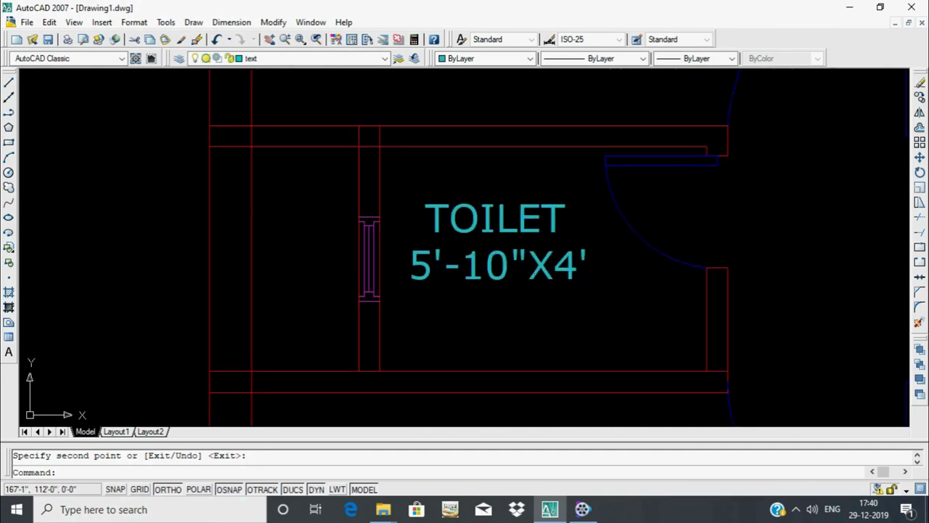
# Set up a multiline text box left of the toilet label in Verdana at 8" height
pyautogui.write('t')
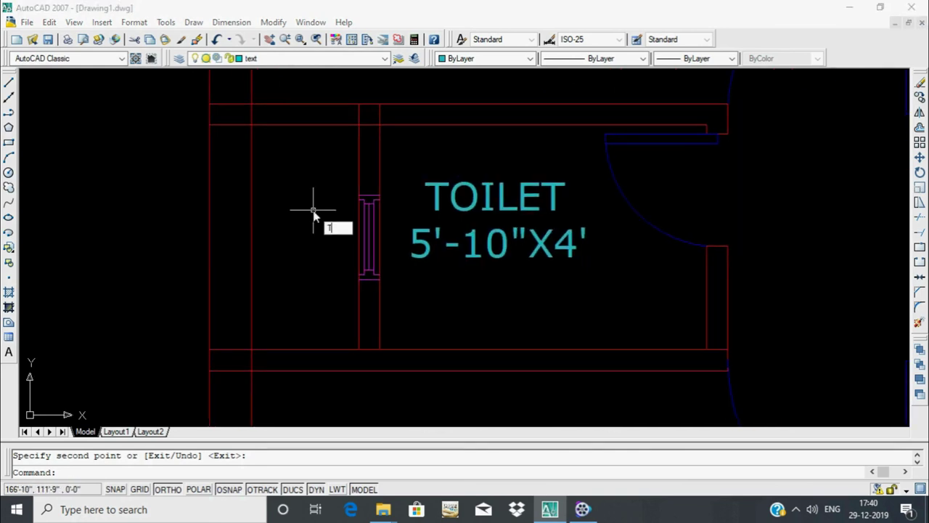
pyautogui.press('Return')
pyautogui.press('Escape')
pyautogui.write('t')
pyautogui.press('Return')
pyautogui.click(294, 203)
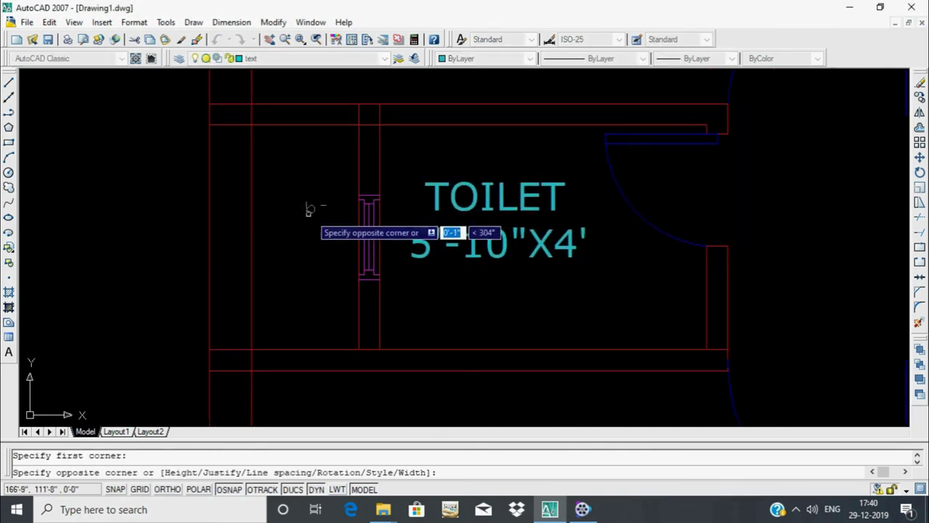
pyautogui.click(412, 257)
pyautogui.click(298, 116)
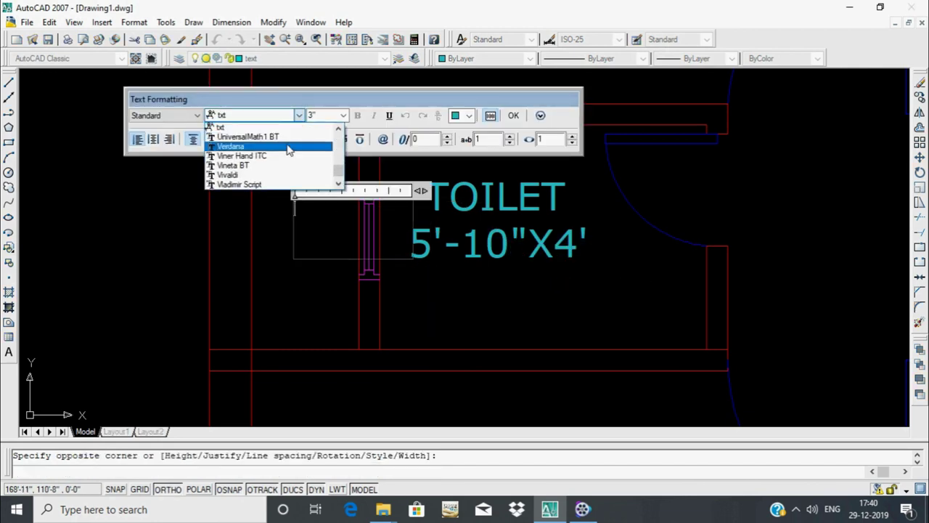
pyautogui.click(288, 149)
pyautogui.click(343, 116)
pyautogui.click(320, 138)
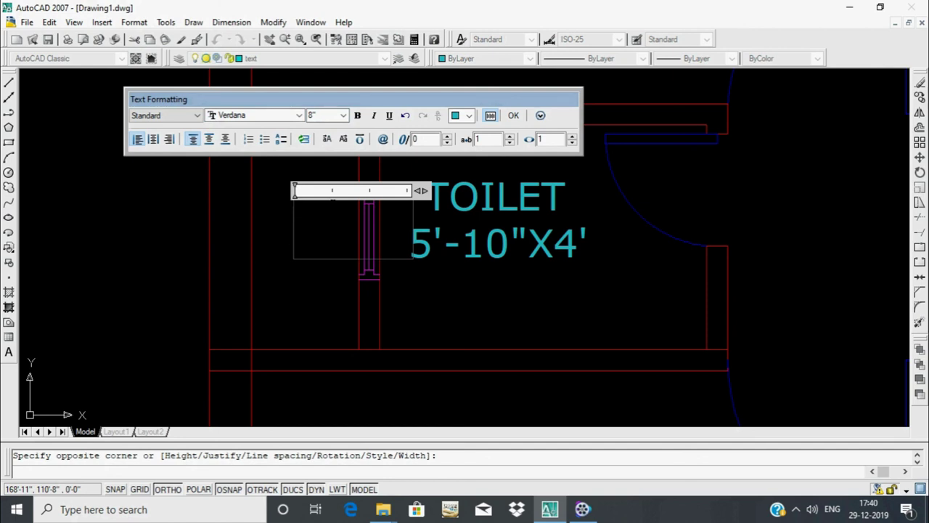
# Enter DUCK as the text, commit it and select the new label
pyautogui.write('DUCK')
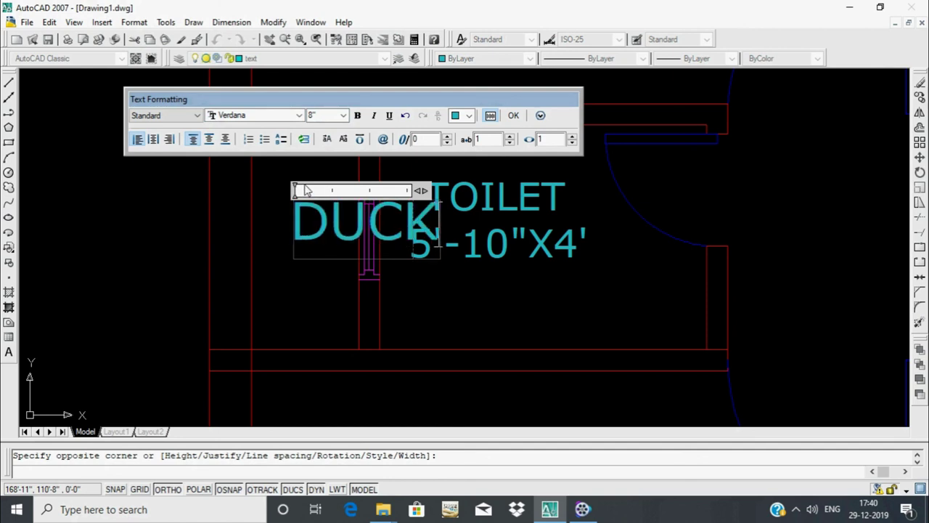
pyautogui.rightClick(449, 228)
pyautogui.press('Escape')
pyautogui.click(337, 216)
pyautogui.click(338, 215)
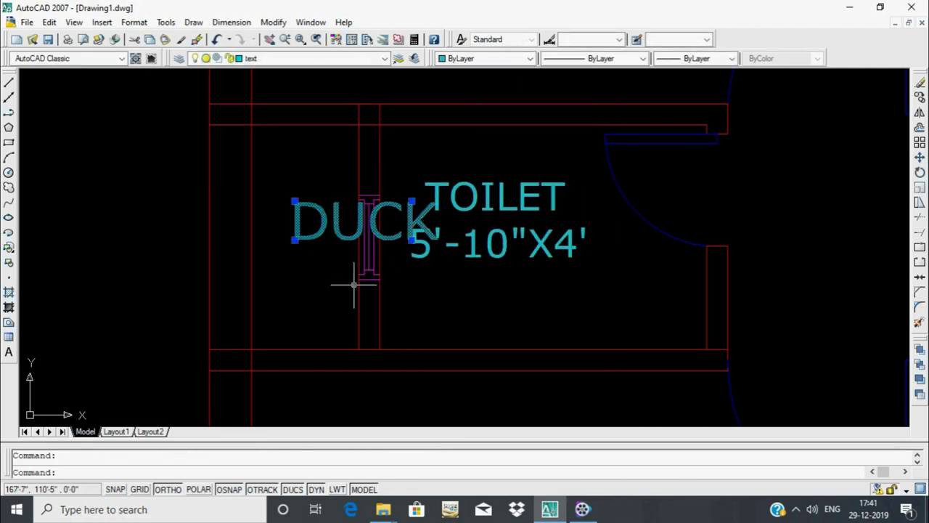
# Rotate the DUCK label 90° so it reads vertically
pyautogui.write('ro')
pyautogui.press('Return')
pyautogui.click(413, 180)
pyautogui.write('90')
pyautogui.press('Return')
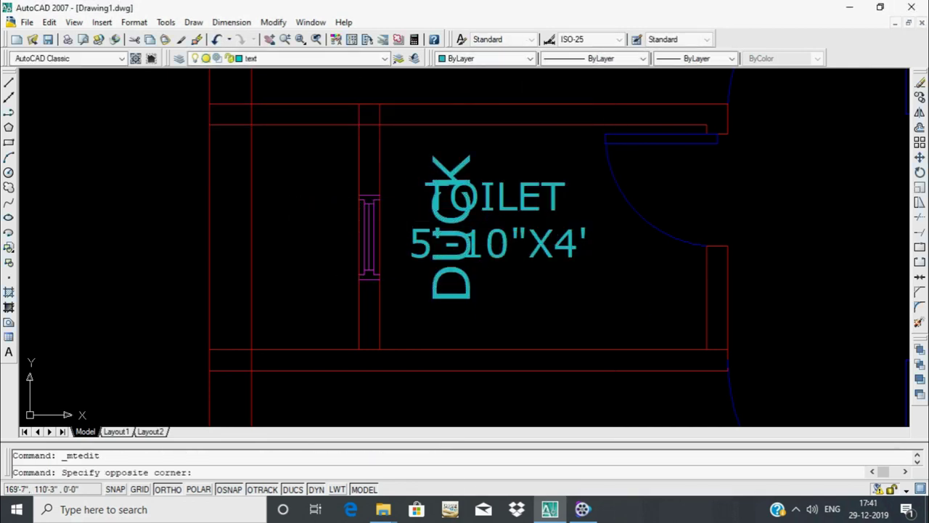
pyautogui.click(443, 296)
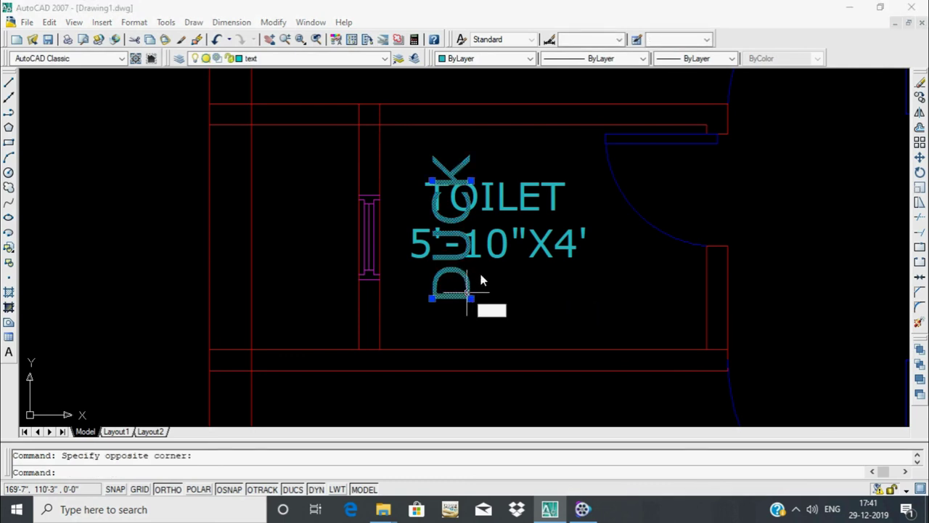
# Move the vertical DUCK label into the duct strip left of the toilet and select it
pyautogui.write('m')
pyautogui.press('Return')
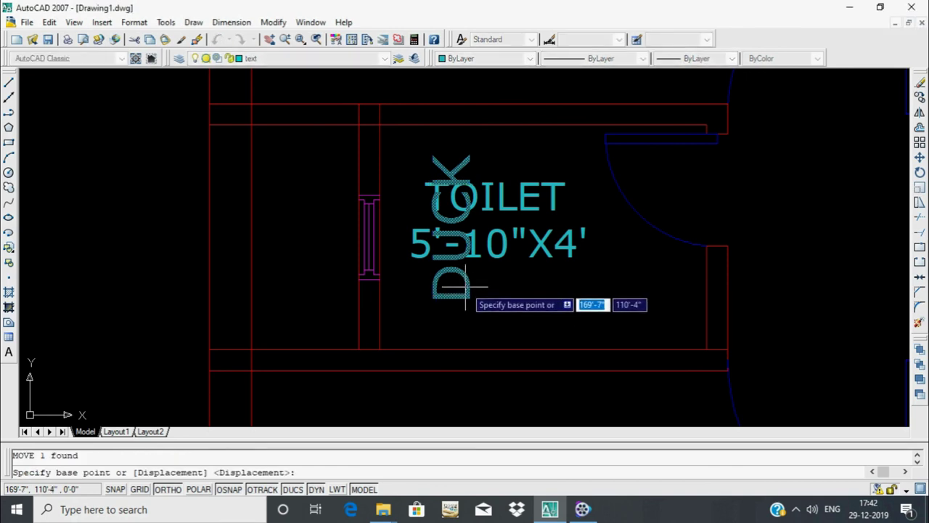
pyautogui.click(467, 289)
pyautogui.click(319, 296)
pyautogui.click(349, 255)
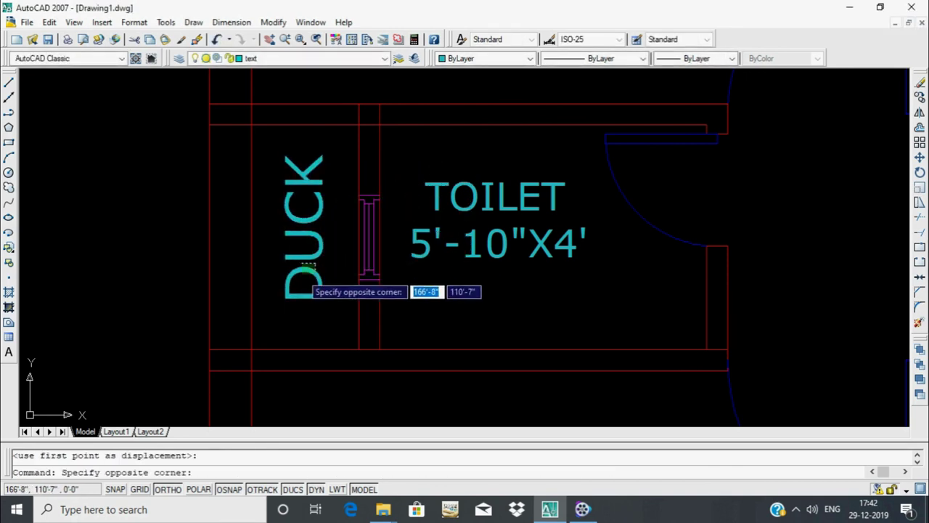
pyautogui.click(301, 268)
# Copy the vertical DUCK label into the right-hand toilet's duct strip
pyautogui.write('c')
pyautogui.press('Return')
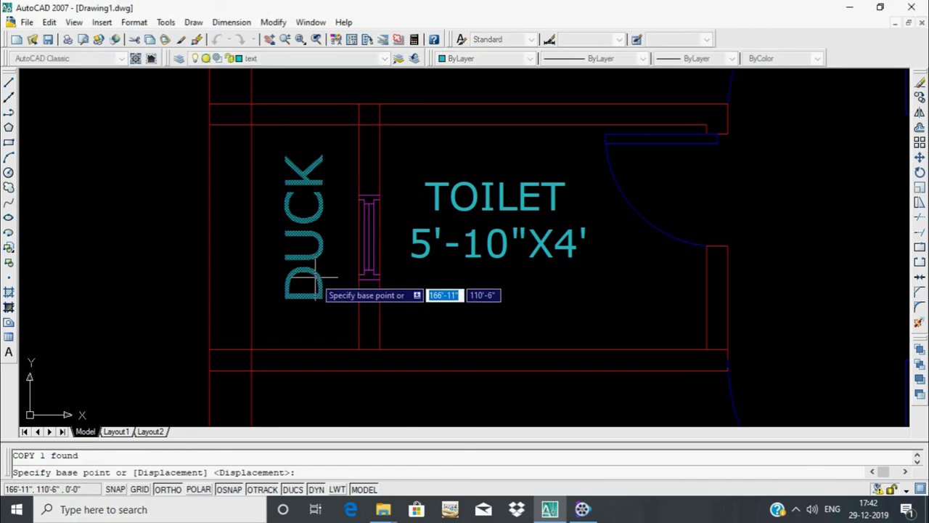
pyautogui.click(319, 296)
pyautogui.moveTo(436, 290); pyautogui.dragTo(254, 291, button='middle')
pyautogui.scroll(-3, 608, 291)
pyautogui.scroll(3, 748, 297)
pyautogui.scroll(2, 771, 313)
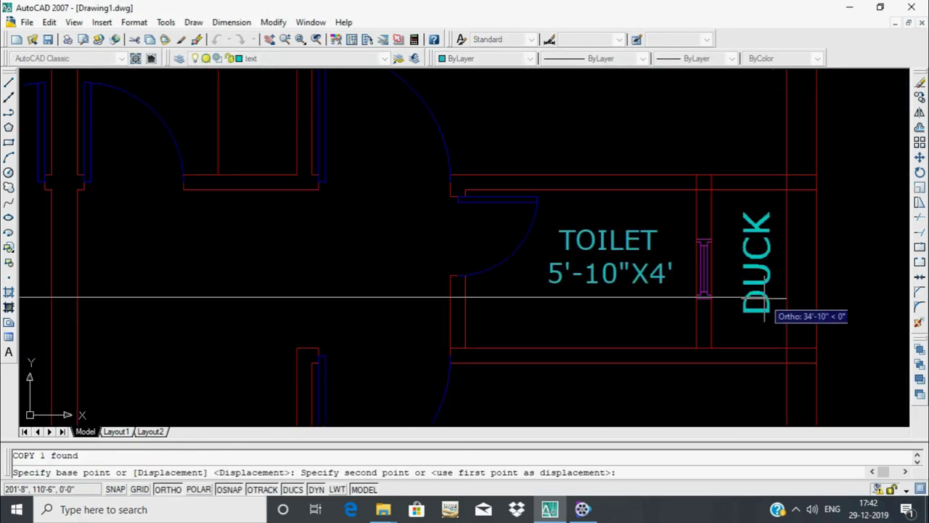
pyautogui.click(768, 374)
pyautogui.press('Return')
pyautogui.scroll(-4, 799, 349)
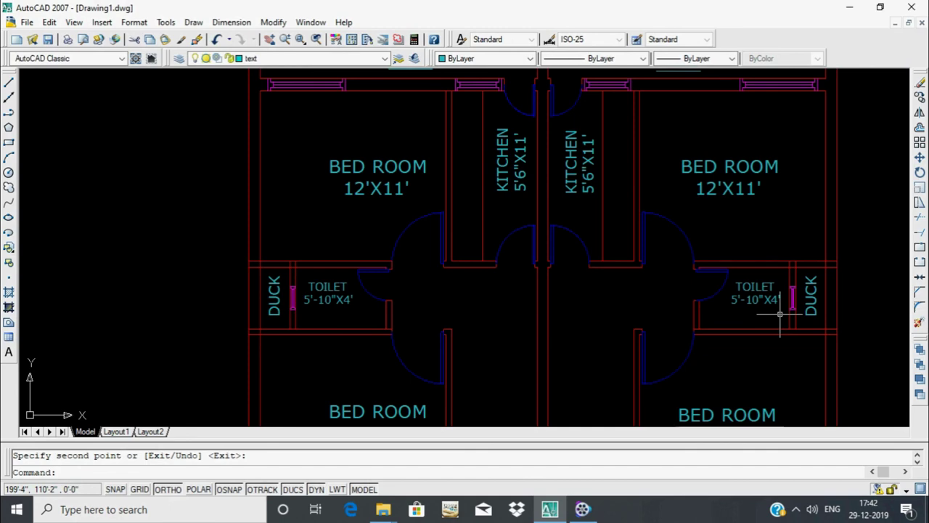
pyautogui.scroll(-3, 780, 314)
pyautogui.scroll(5, 769, 319)
pyautogui.moveTo(871, 326); pyautogui.dragTo(667, 339, button='middle')
# Abandon a first line attempt and make layer 0 the current layer
pyautogui.write('l')
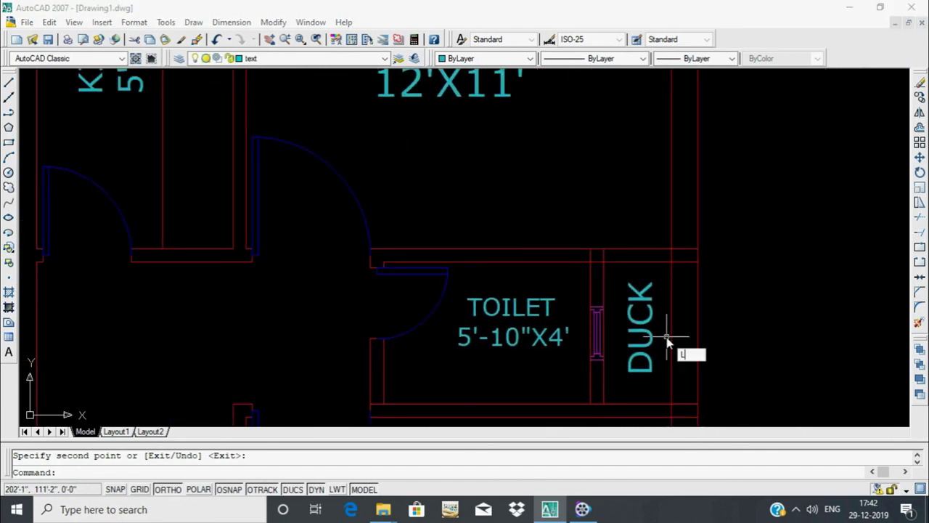
pyautogui.press('Return')
pyautogui.click(604, 262)
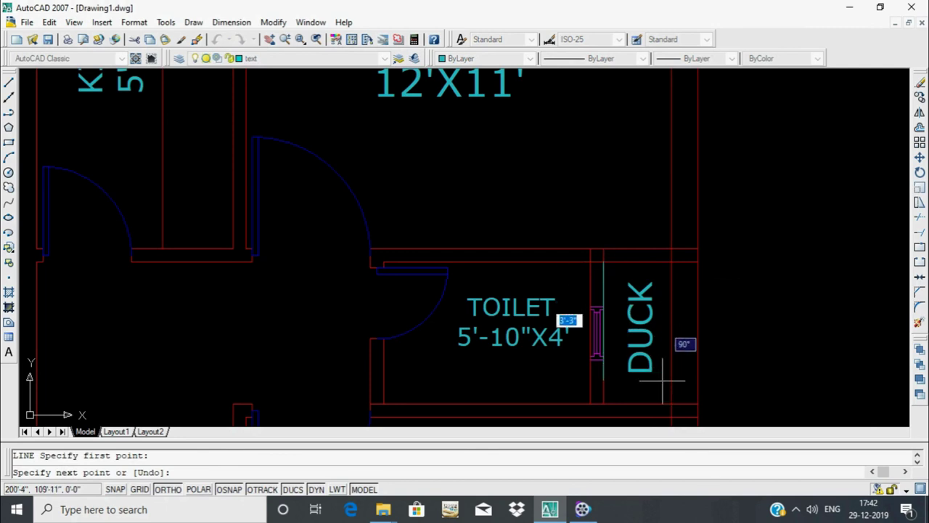
pyautogui.press('F8')
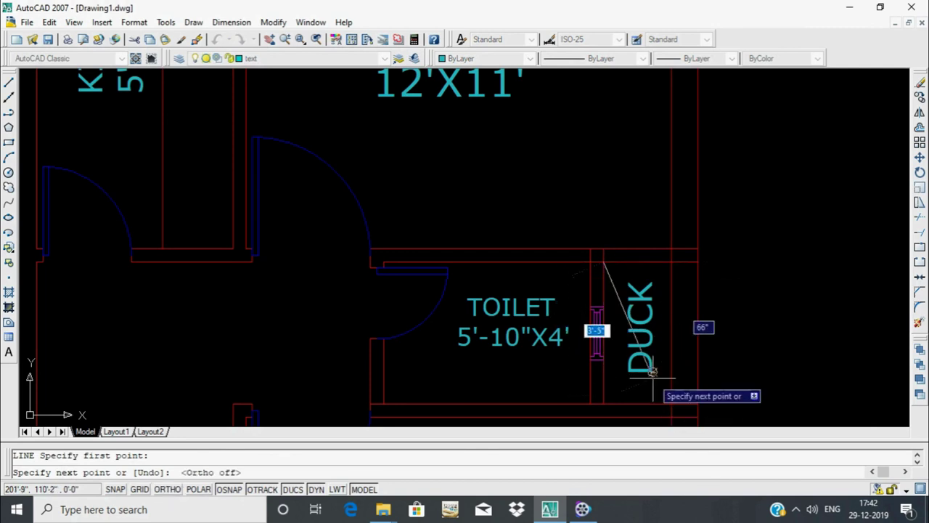
pyautogui.press('Escape')
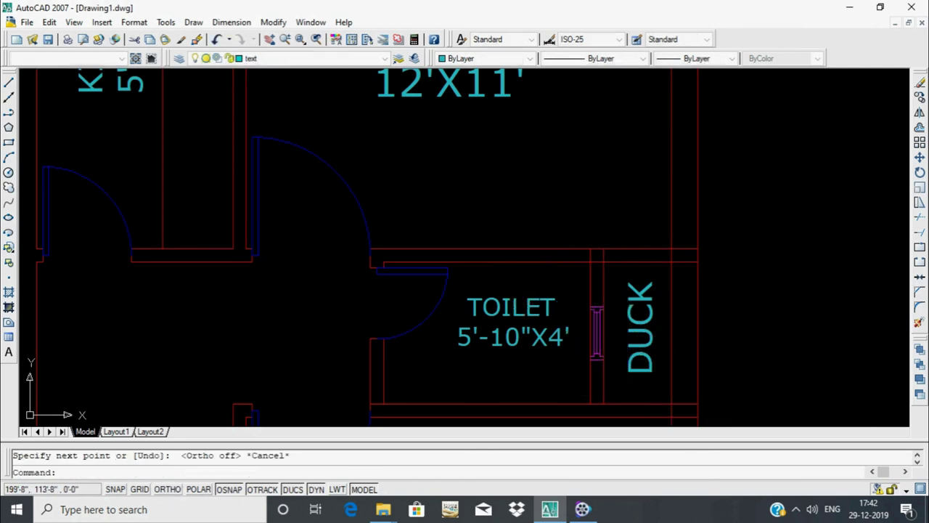
pyautogui.click(312, 58)
pyautogui.click(258, 82)
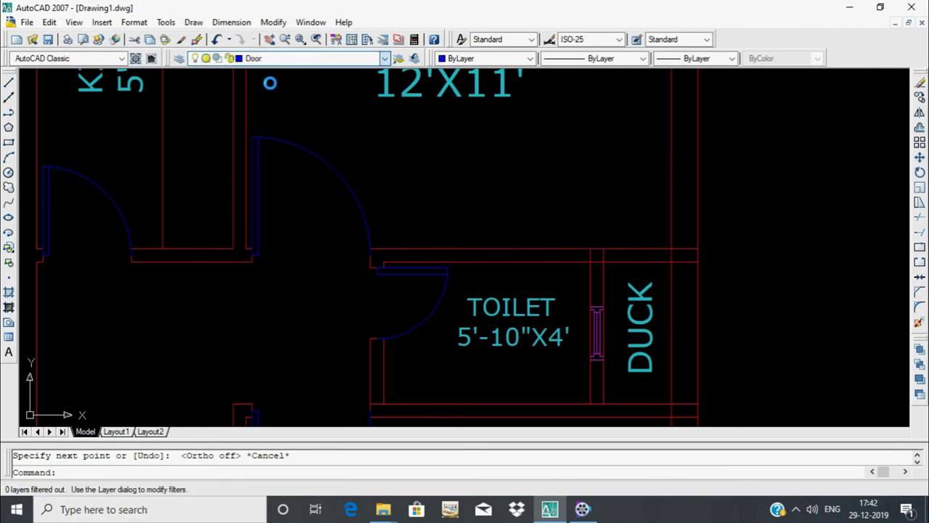
pyautogui.click(261, 58)
pyautogui.click(258, 72)
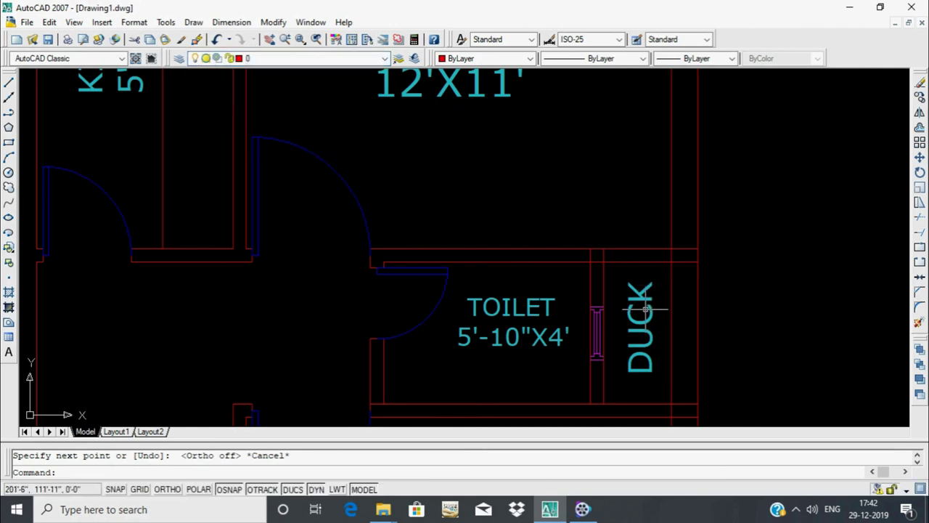
# Draw two corner-to-corner diagonals forming an X across the right toilet's duct
pyautogui.write('l')
pyautogui.press('Return')
pyautogui.click(670, 262)
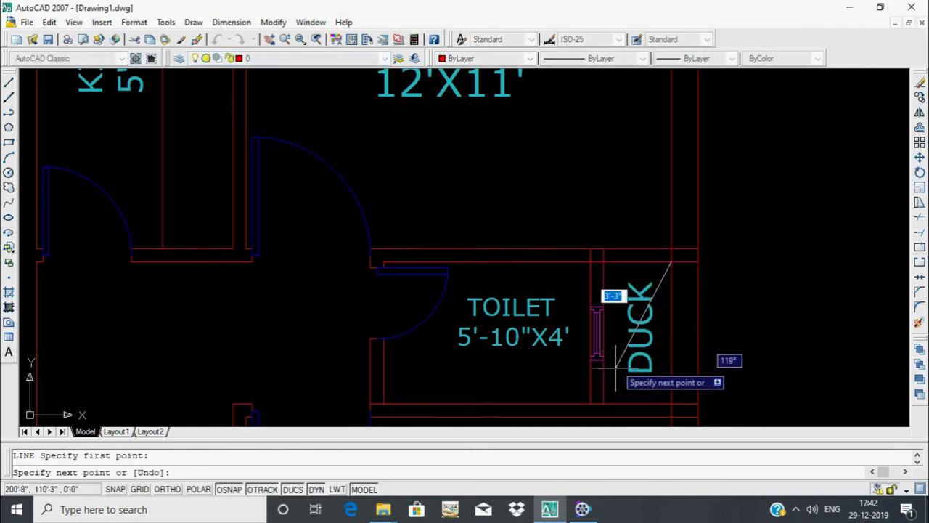
pyautogui.click(603, 401)
pyautogui.press('Return')
pyautogui.press('Return')
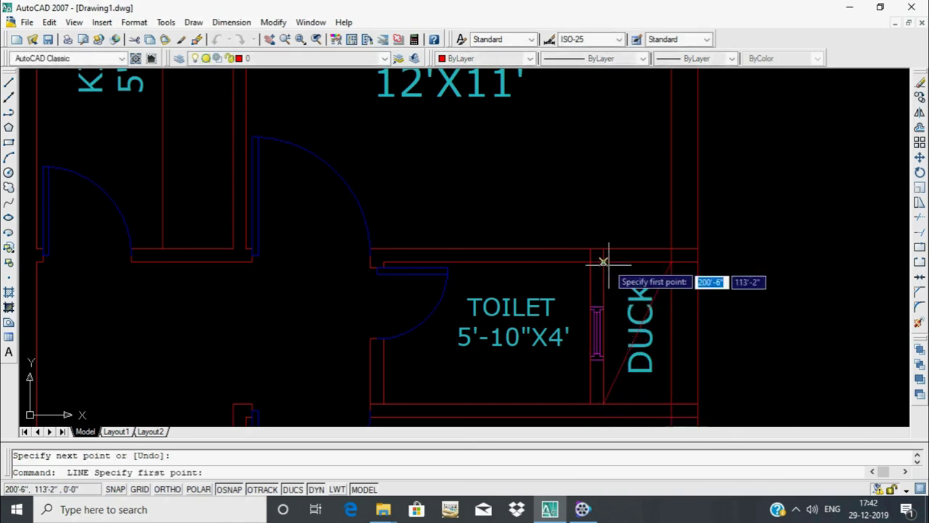
pyautogui.click(603, 261)
pyautogui.click(670, 402)
pyautogui.press('Return')
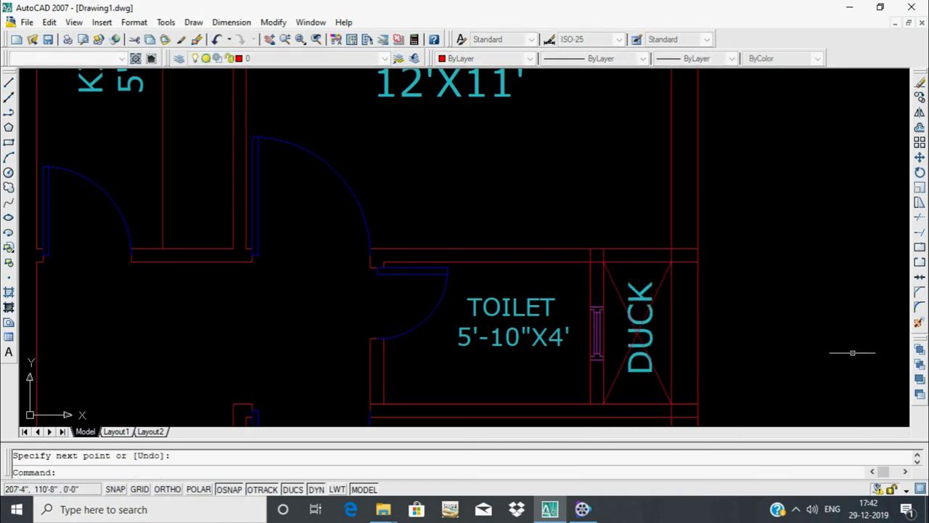
pyautogui.scroll(-3, 508, 353)
pyautogui.scroll(5, 508, 352)
# Draw a second X of corner-to-corner diagonals across the other toilet's duct
pyautogui.write('l')
pyautogui.press('Return')
pyautogui.click(591, 183)
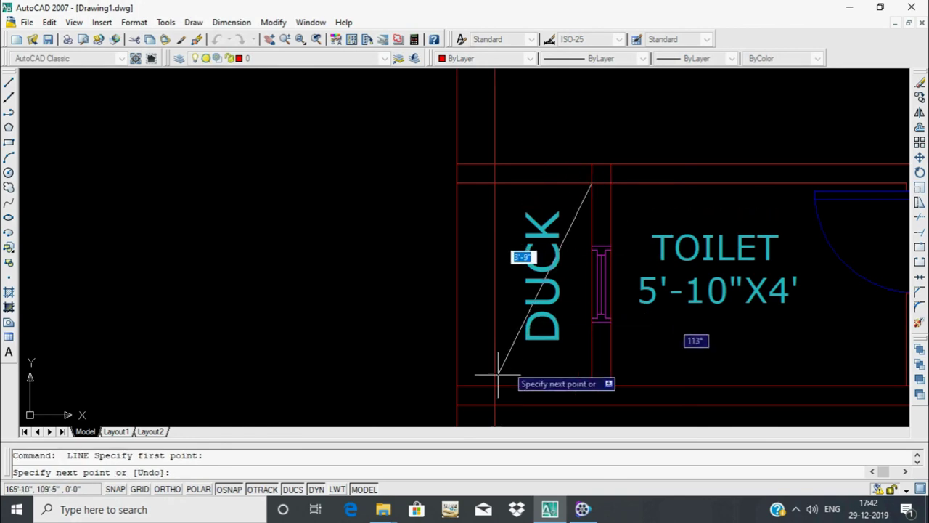
pyautogui.click(496, 384)
pyautogui.press('Return')
pyautogui.press('Return')
pyautogui.click(496, 184)
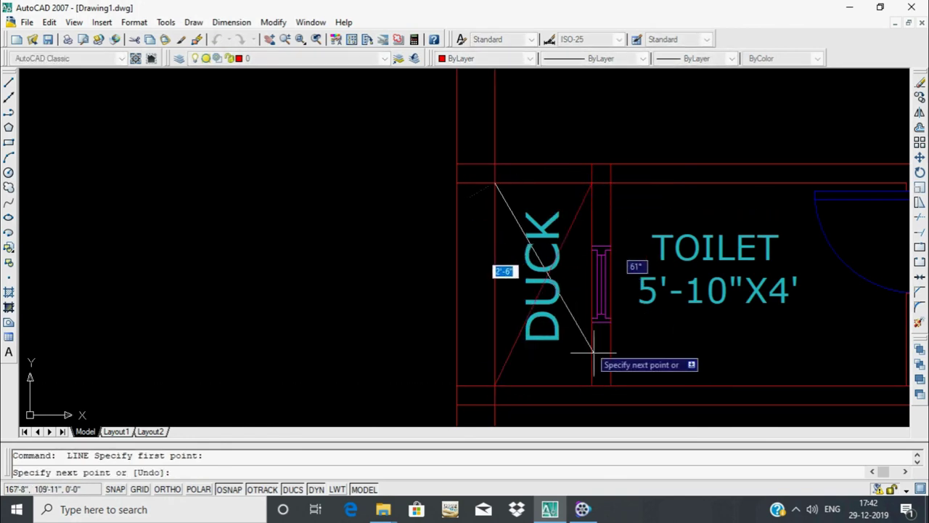
pyautogui.click(593, 385)
pyautogui.press('Return')
pyautogui.scroll(-3, 726, 279)
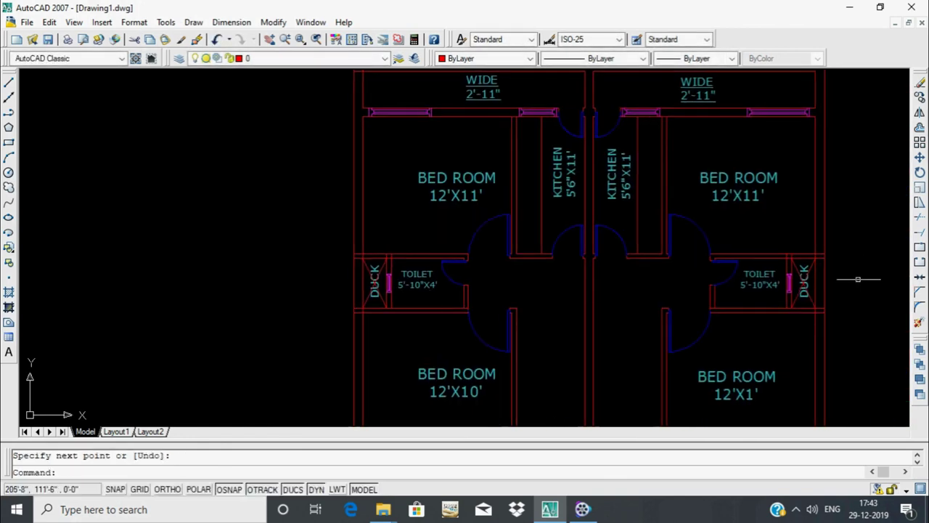
pyautogui.scroll(3, 858, 279)
pyautogui.scroll(-2, 703, 274)
pyautogui.press('Escape')
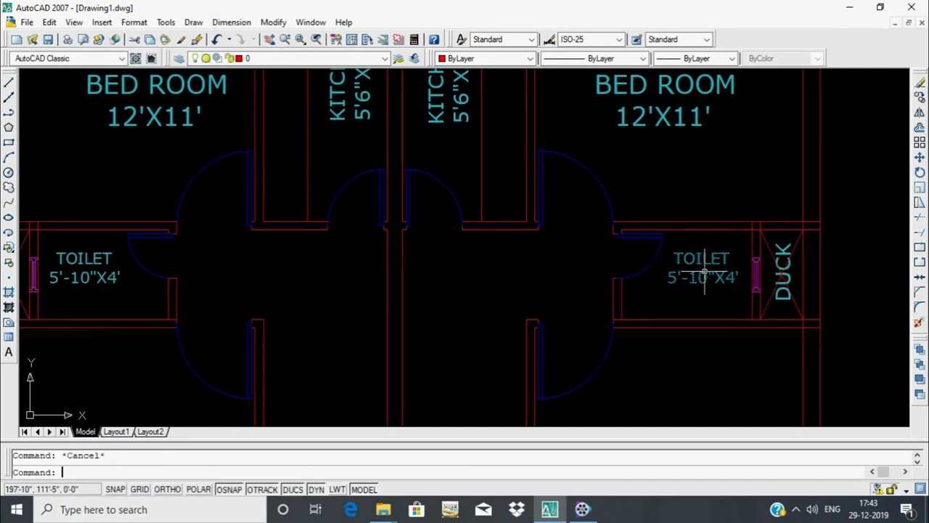
pyautogui.scroll(-3, 508, 217)
# Draw a multiline text box above the plan using Verdana at 1' height
pyautogui.write('mt')
pyautogui.press('Return')
pyautogui.click(379, 179)
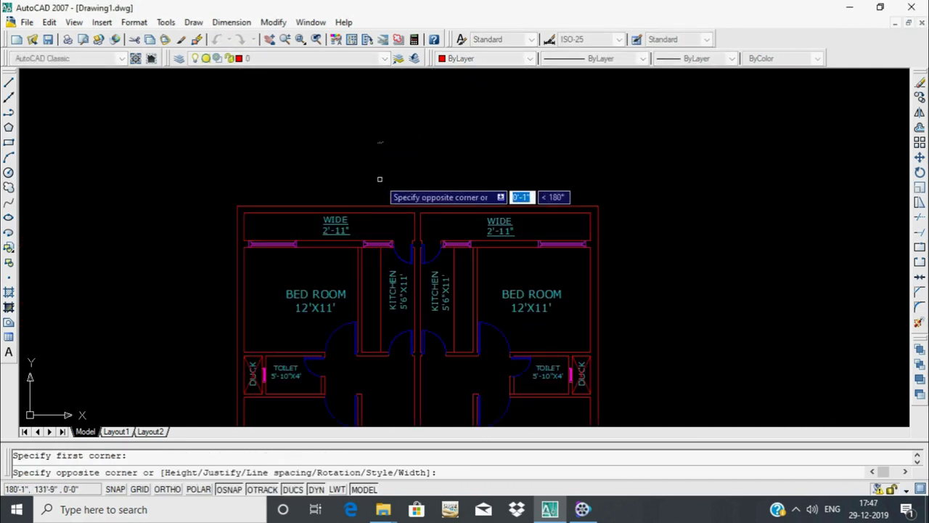
pyautogui.click(596, 183)
pyautogui.click(363, 55)
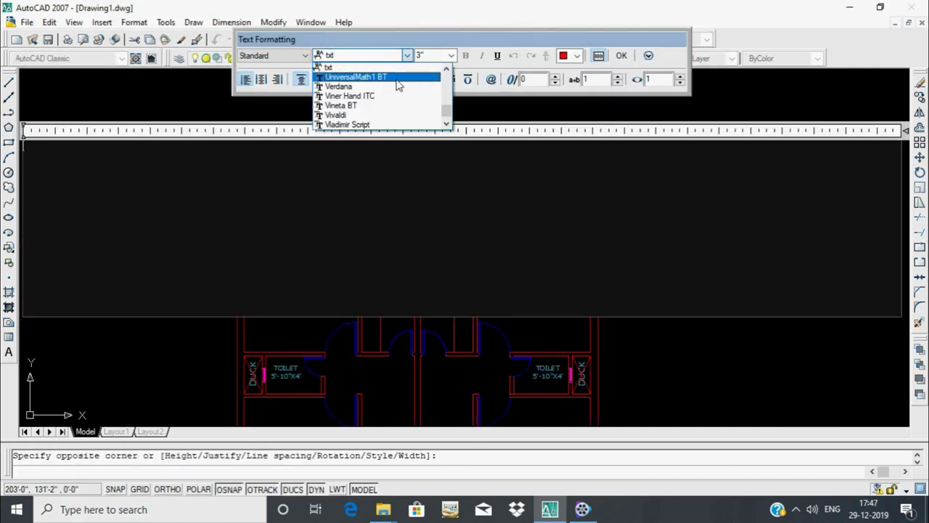
pyautogui.click(398, 87)
pyautogui.click(451, 55)
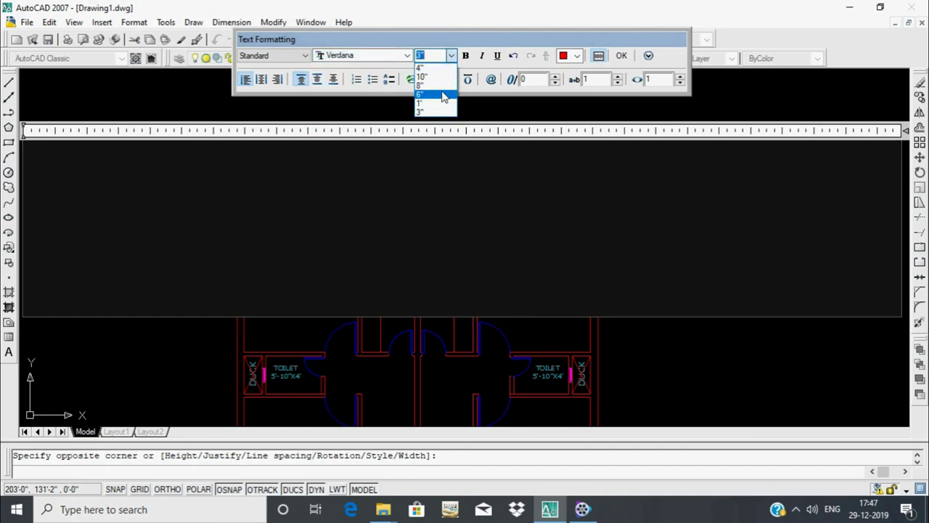
pyautogui.click(424, 76)
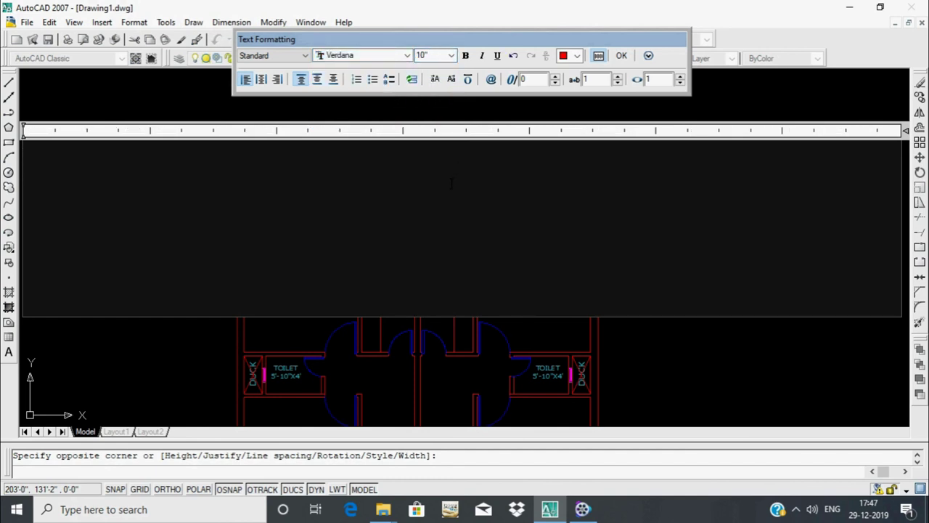
pyautogui.write('1')
pyautogui.press('Return')
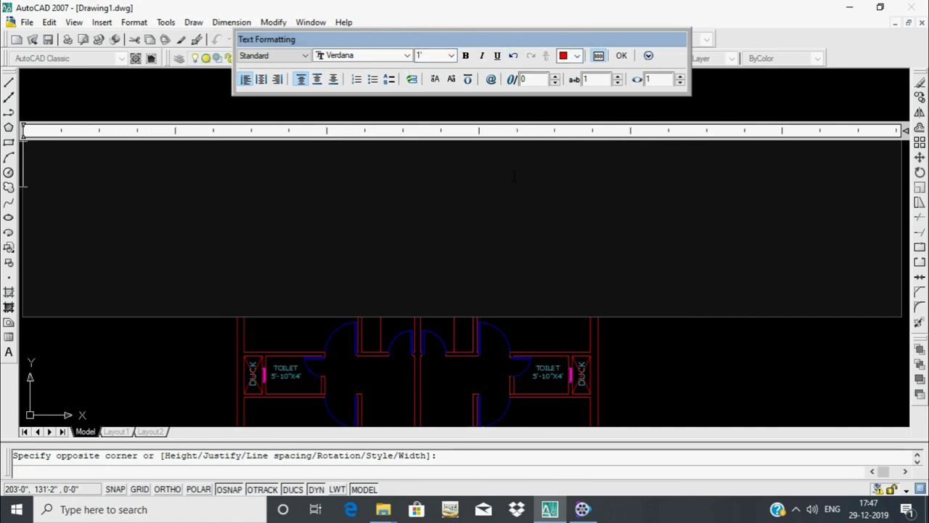
# Enter the 38' width label, colour it cyan, and close the editor
pyautogui.write('38')
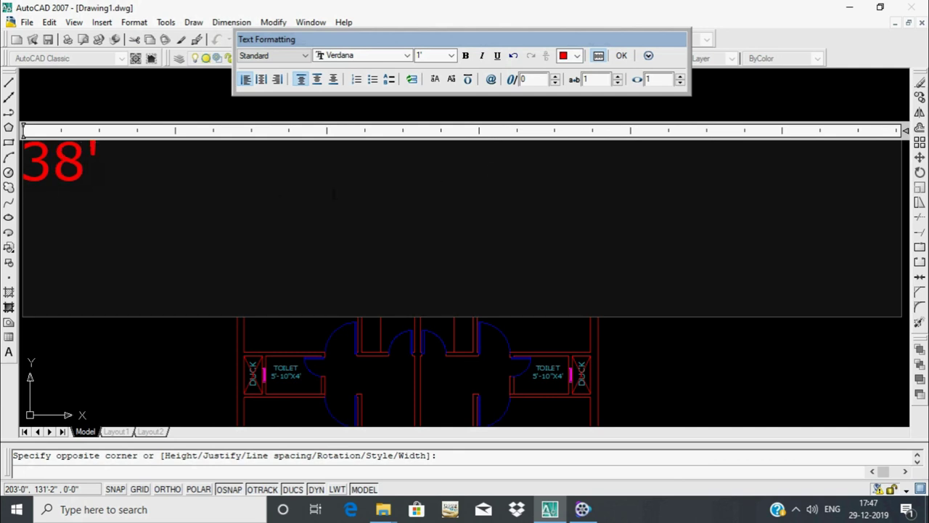
pyautogui.moveTo(334, 193); pyautogui.dragTo(6, 172)
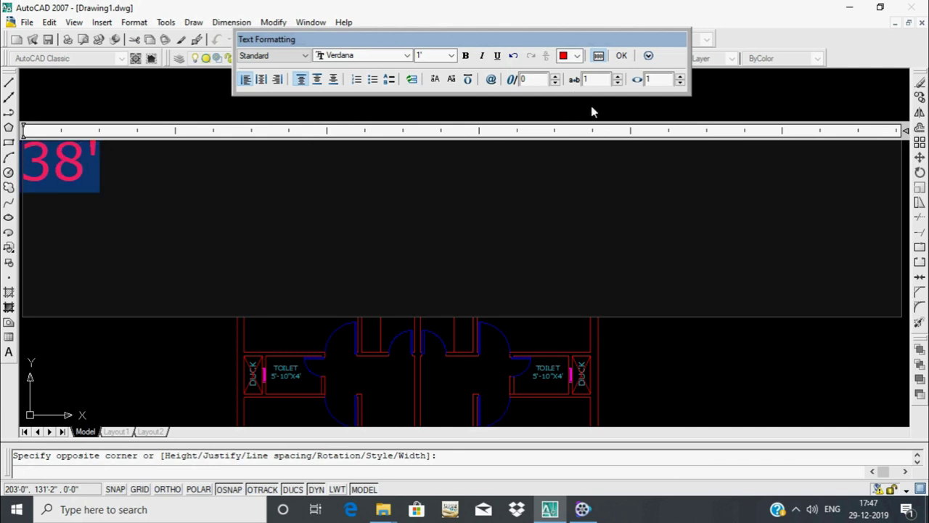
pyautogui.click(579, 56)
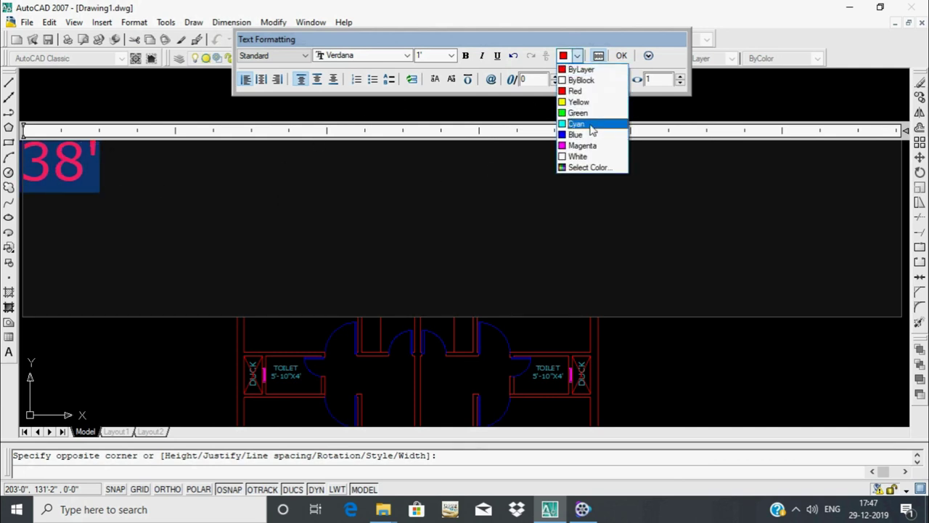
pyautogui.click(593, 129)
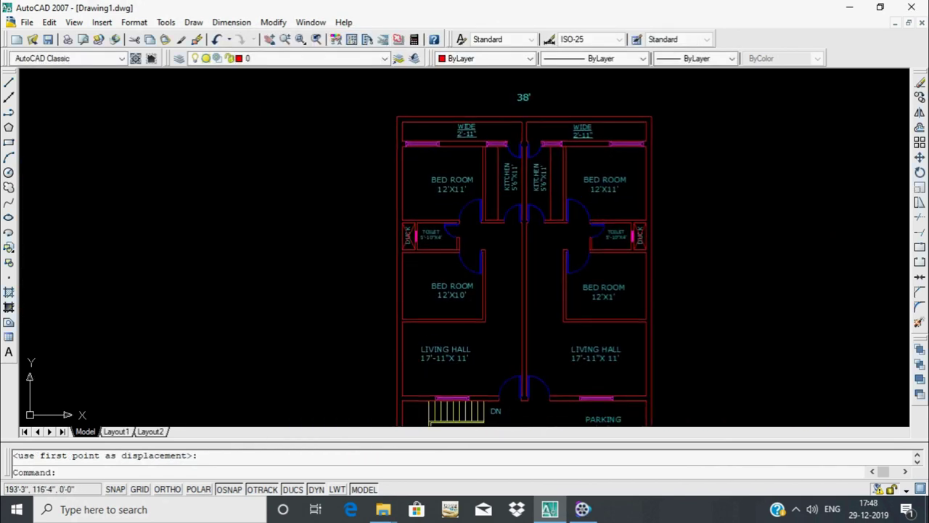
pyautogui.rightClick(240, 227)
pyautogui.click(154, 243)
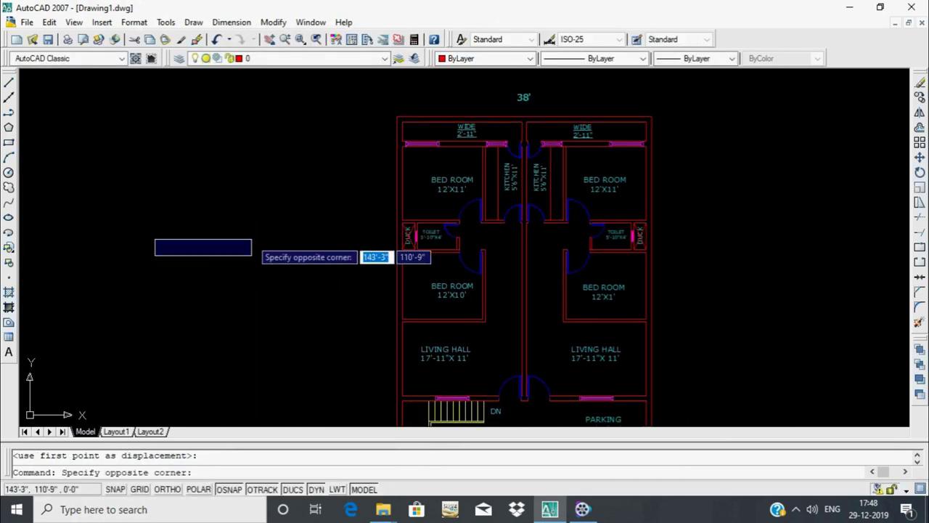
pyautogui.press('Escape')
# Draw a second text box left of the plan with Verdana at 1' height
pyautogui.write('mt')
pyautogui.press('Return')
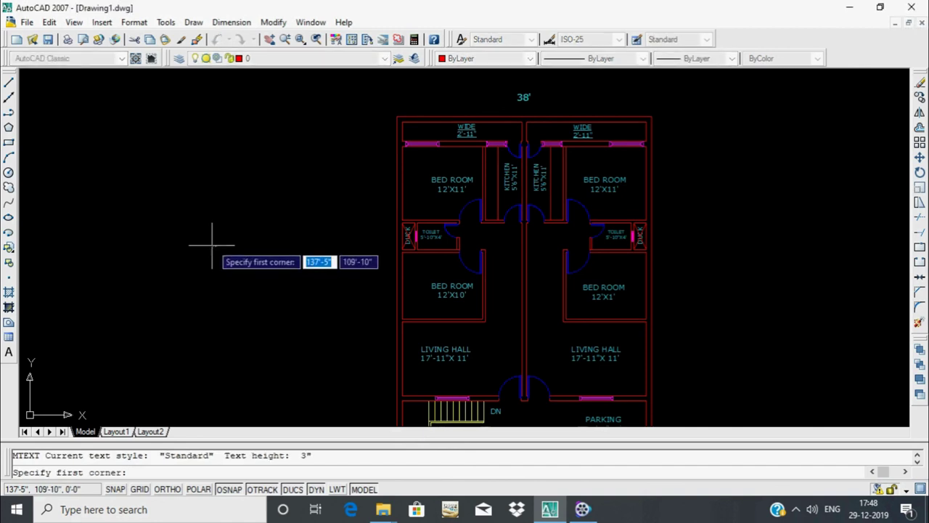
pyautogui.click(205, 232)
pyautogui.click(363, 352)
pyautogui.click(452, 23)
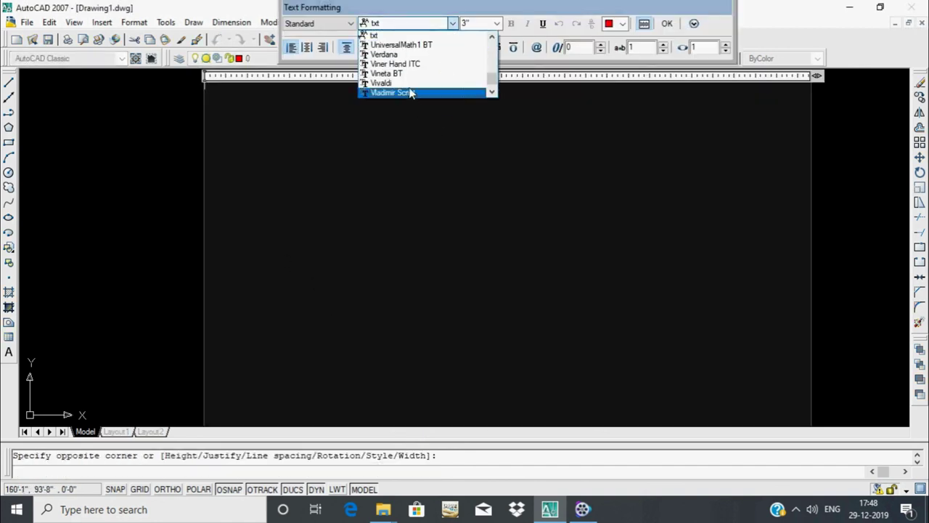
pyautogui.click(406, 62)
pyautogui.click(497, 23)
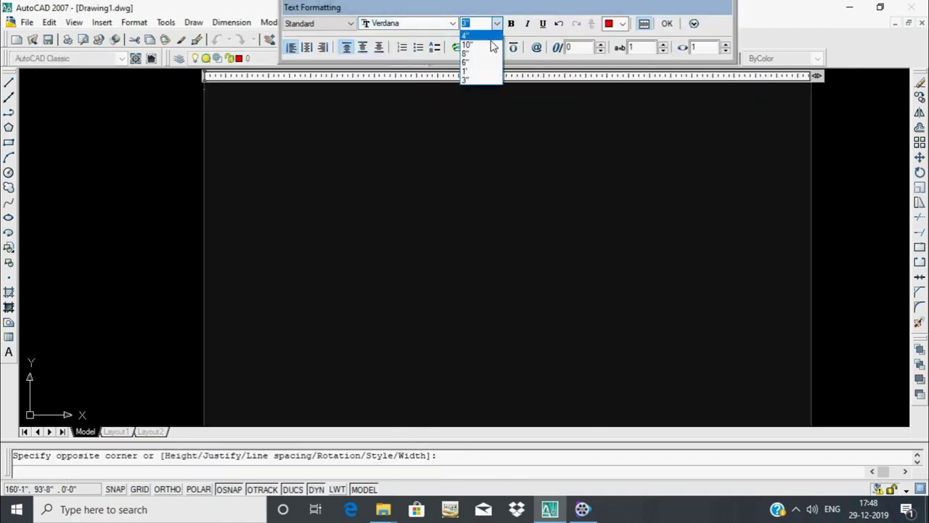
pyautogui.click(479, 70)
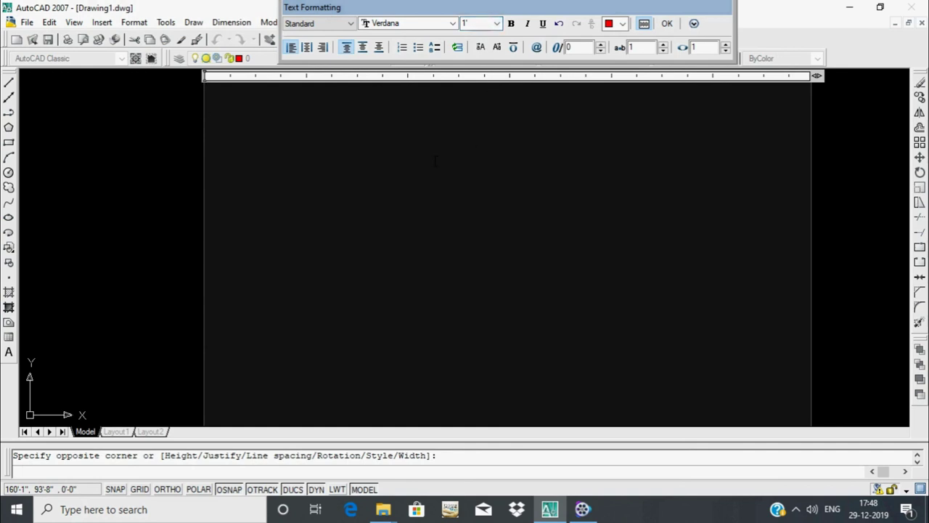
# Enter the 51' length label in cyan and confirm it
pyautogui.write('51')
pyautogui.write("'")
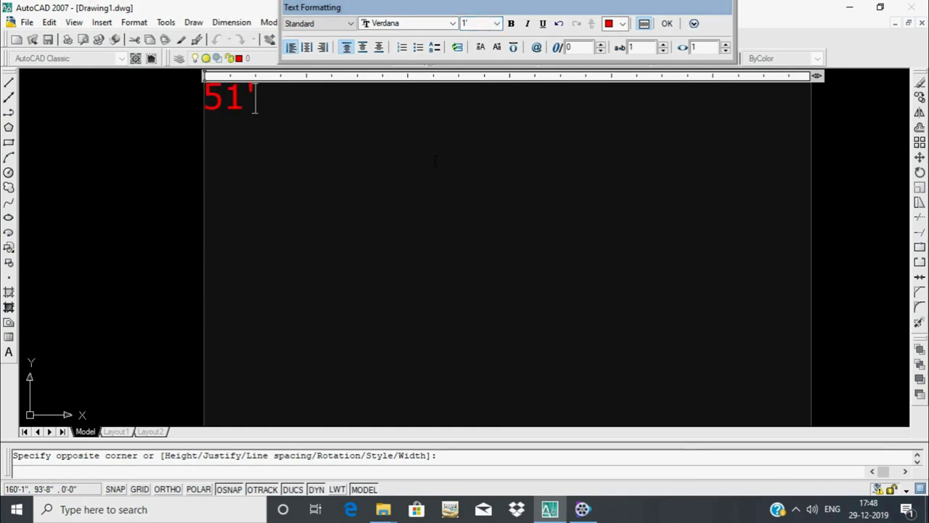
pyautogui.hotkey('ctrl', 'a')
pyautogui.click(622, 24)
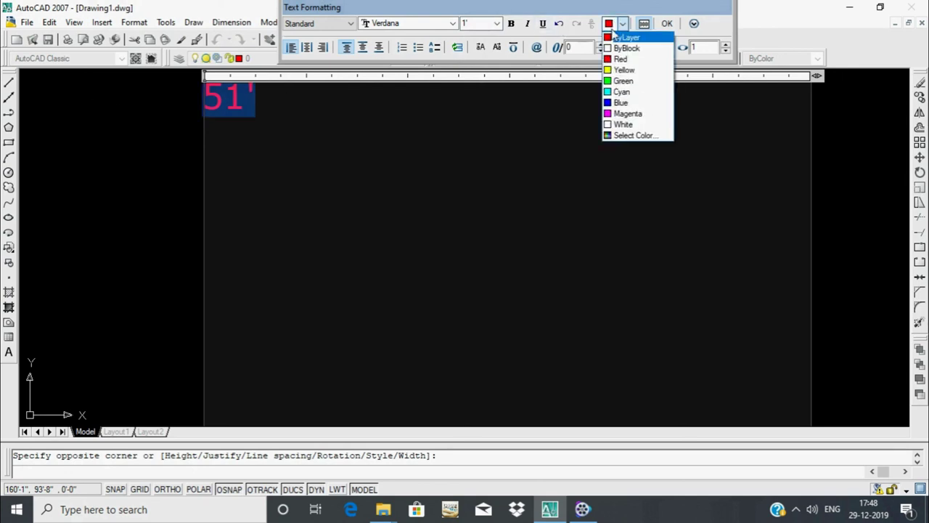
pyautogui.click(631, 89)
pyautogui.click(667, 23)
pyautogui.scroll(-2, 612, 254)
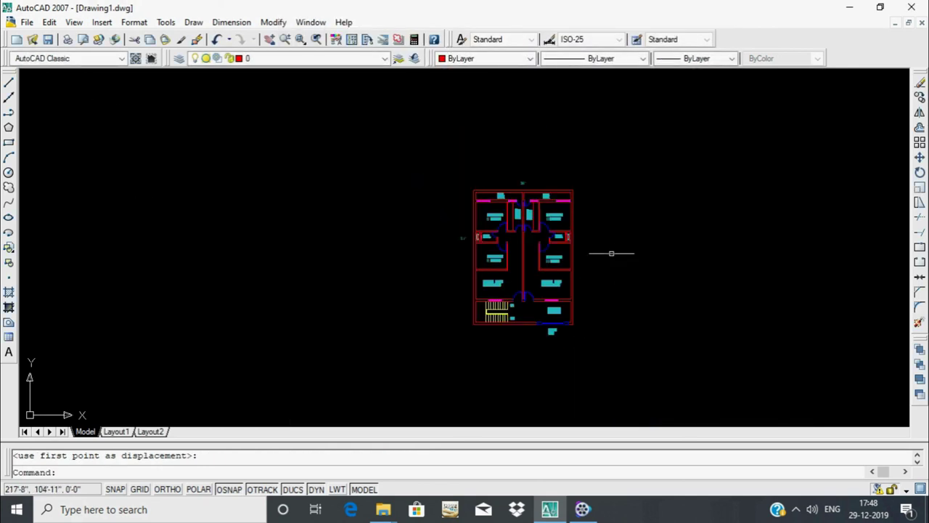
pyautogui.scroll(4, 633, 305)
pyautogui.moveTo(546, 173); pyautogui.dragTo(544, 171, button='middle')
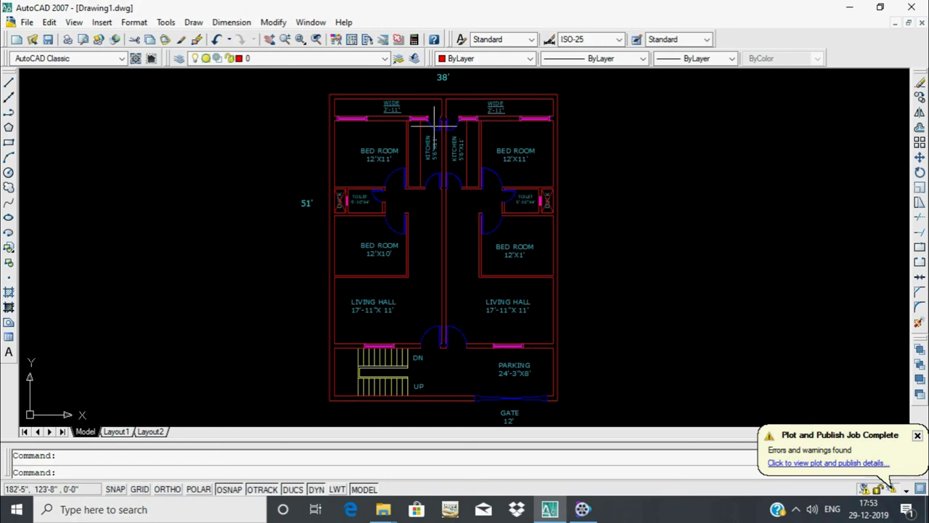
pyautogui.middleClick(246, 231)
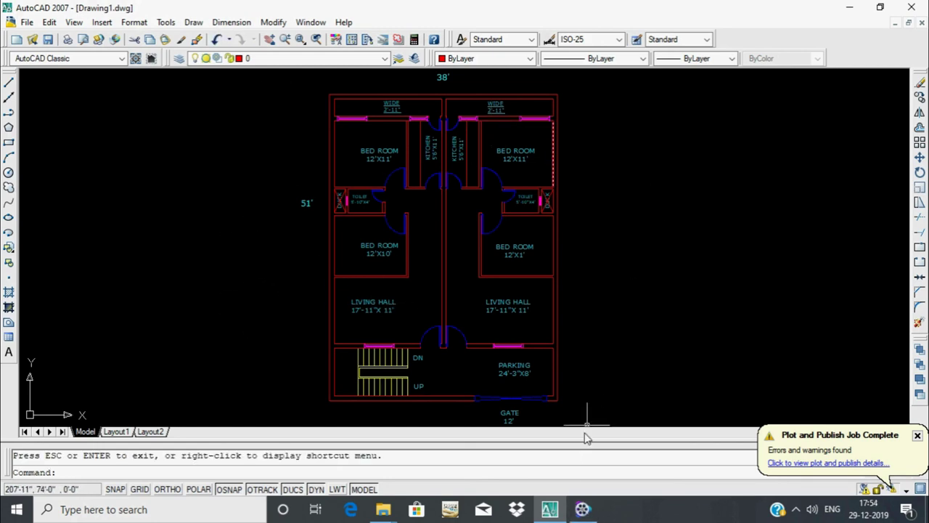